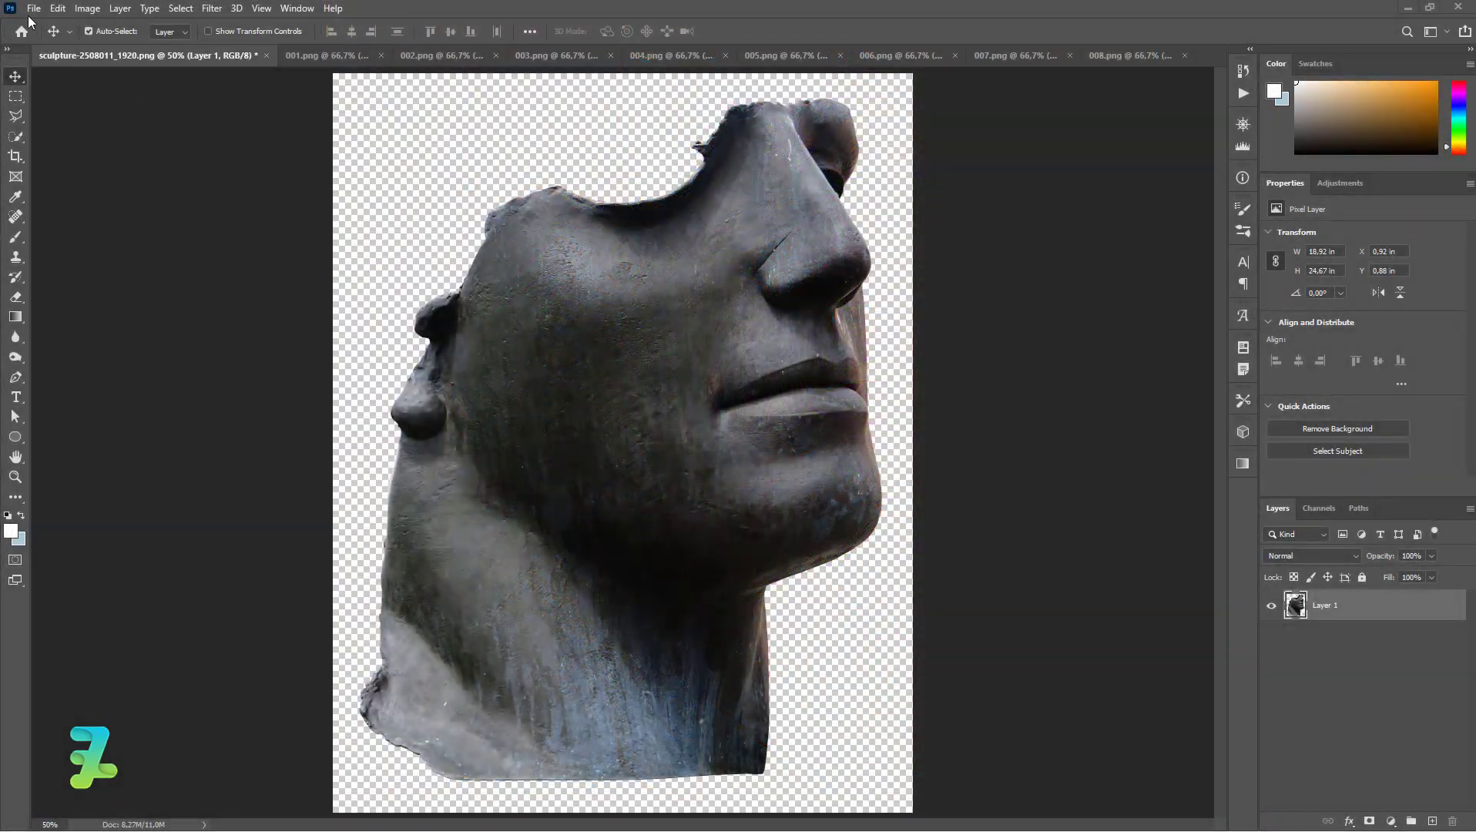
- Set up a new 3000 × 3000 px document at 72 ppi in 16-bit RGB
{"action": "left_click", "coordinate": [34, 8]}
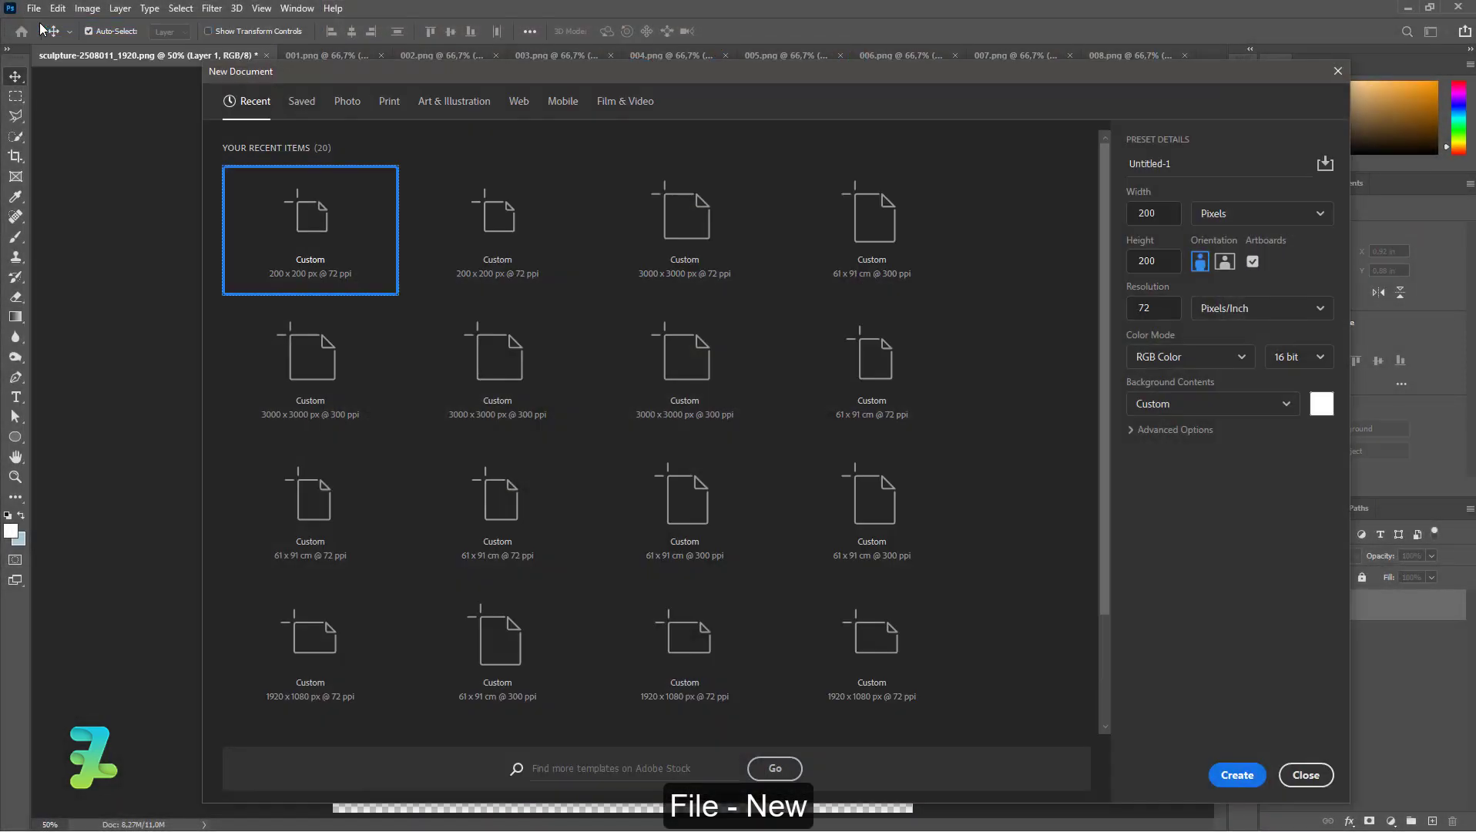
{"action": "left_click", "coordinate": [1214, 214]}
{"action": "type", "text": "3"}
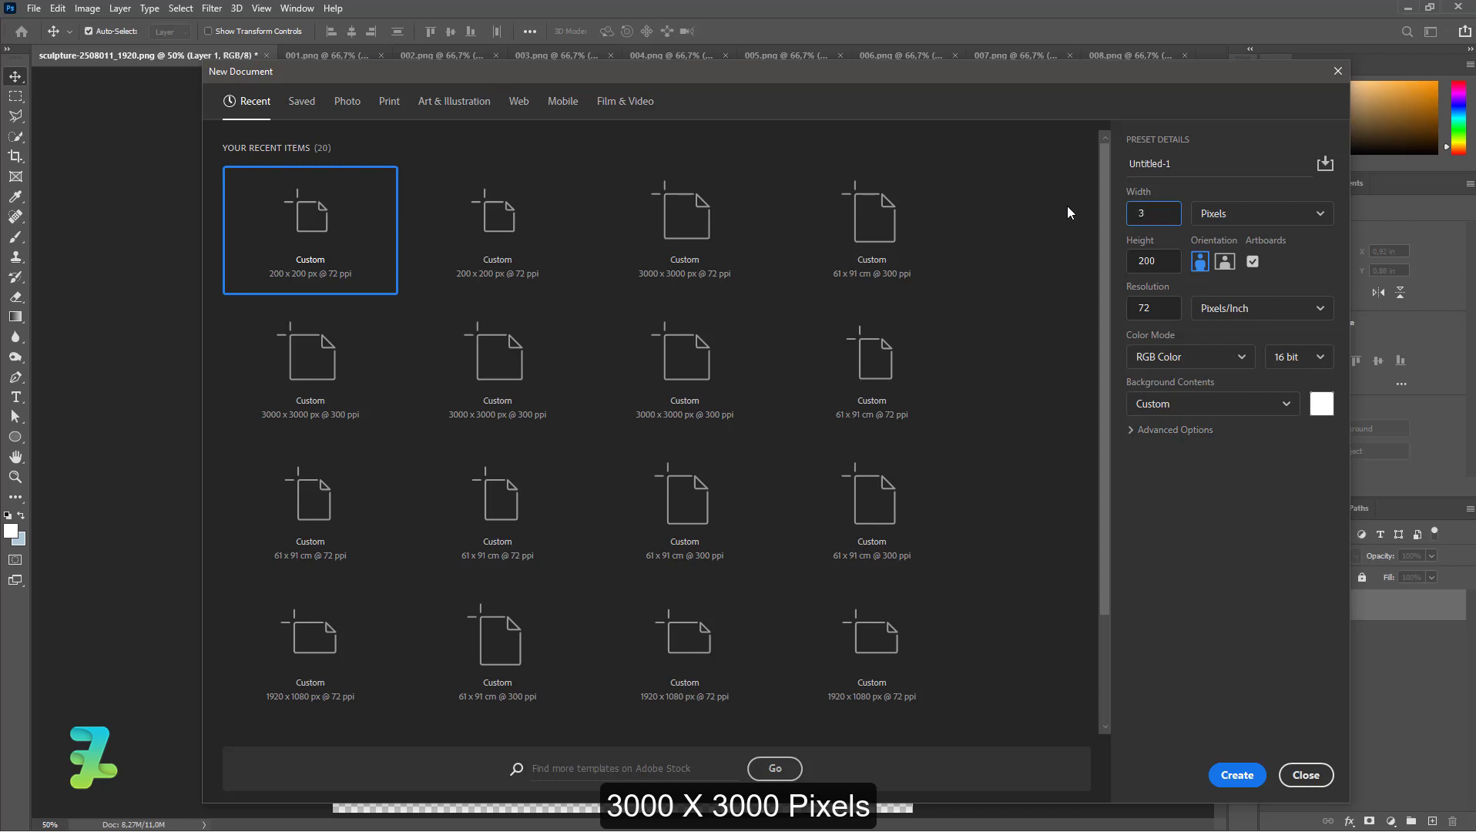
{"action": "type", "text": "000"}
{"action": "left_click", "coordinate": [1032, 262]}
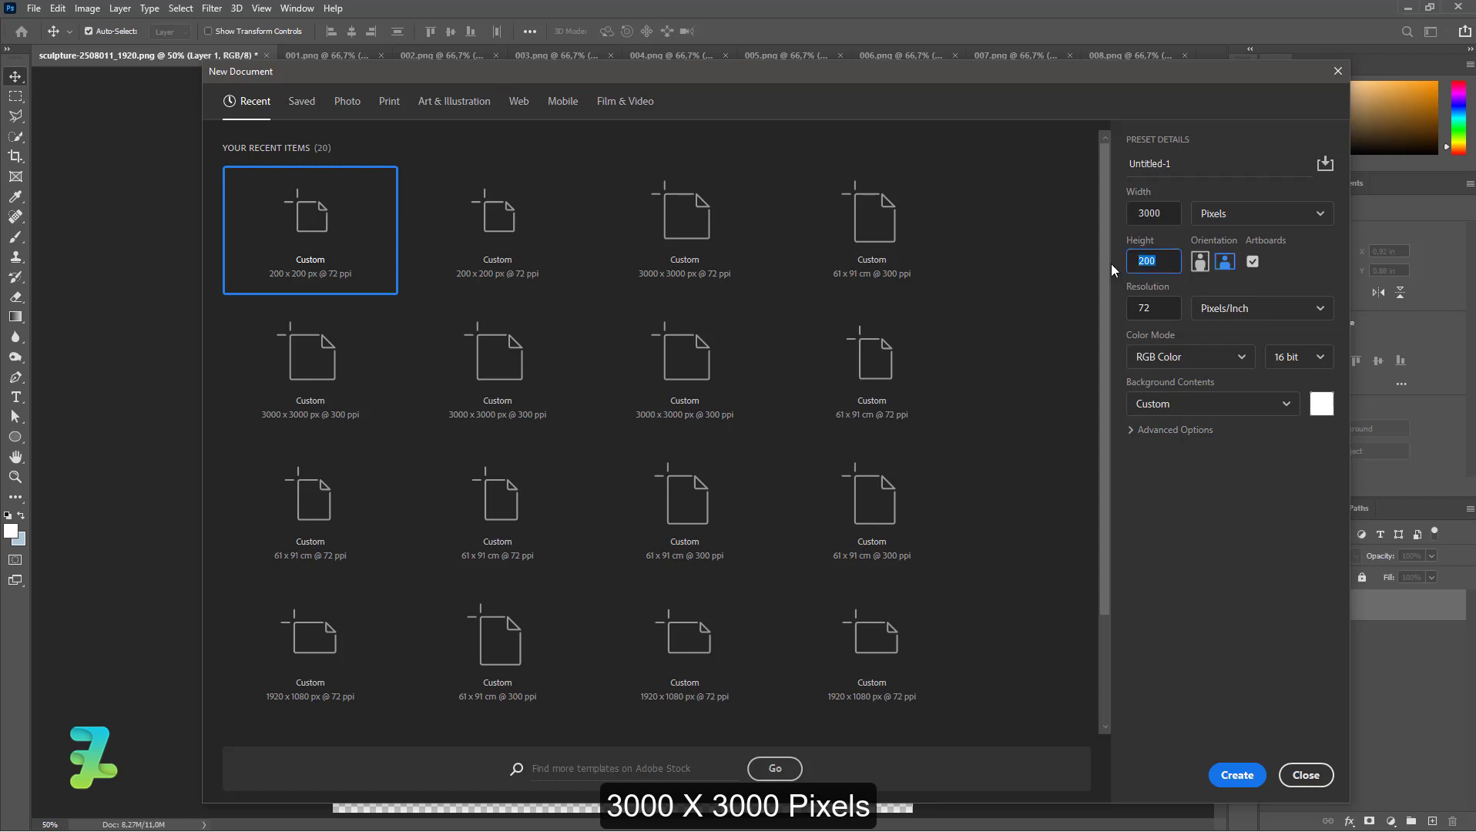
{"action": "type", "text": "3000"}
{"action": "key", "text": "Tab"}
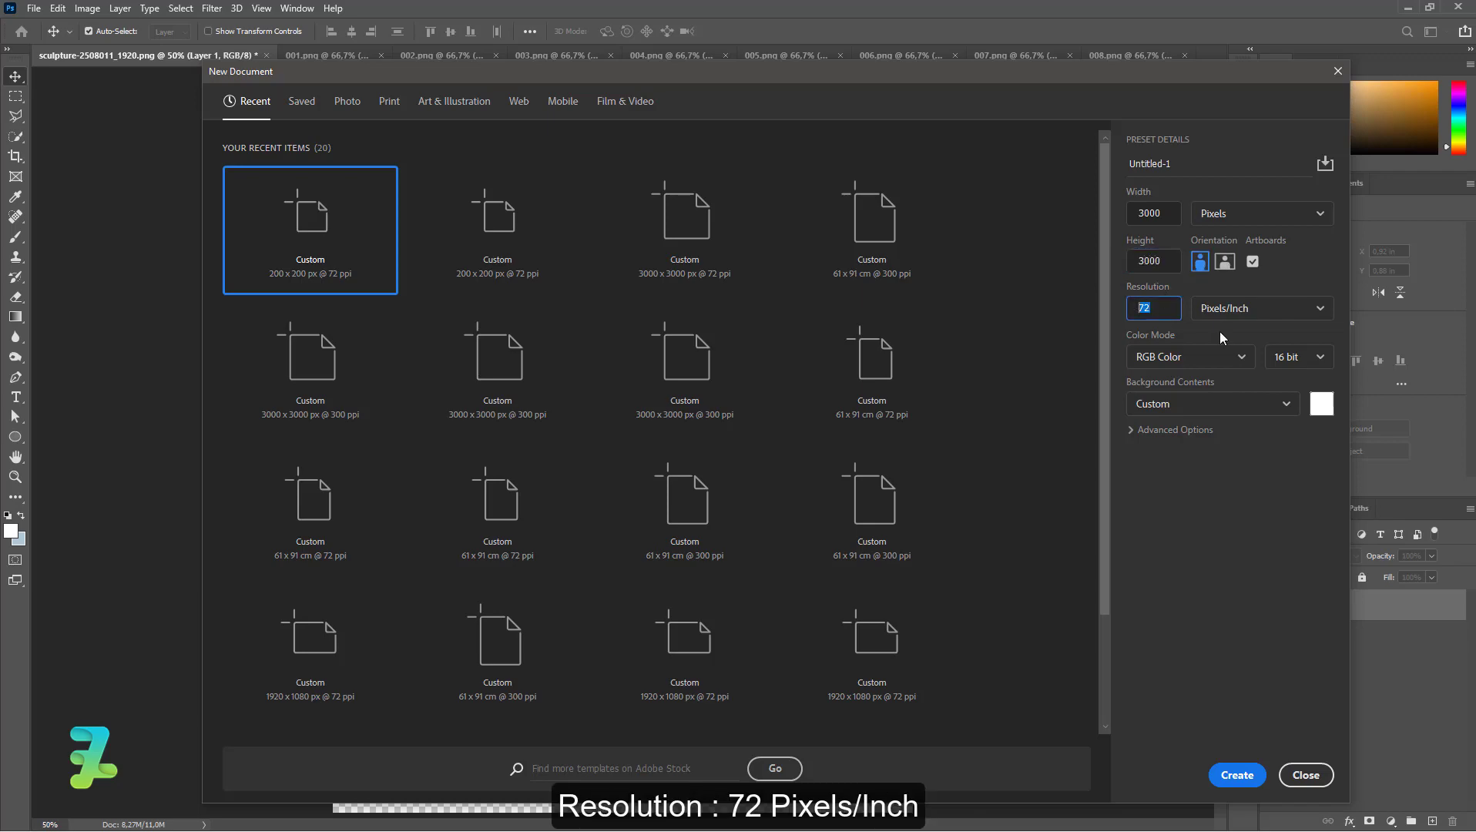
{"action": "left_click", "coordinate": [1302, 356]}
{"action": "left_click", "coordinate": [1300, 410]}
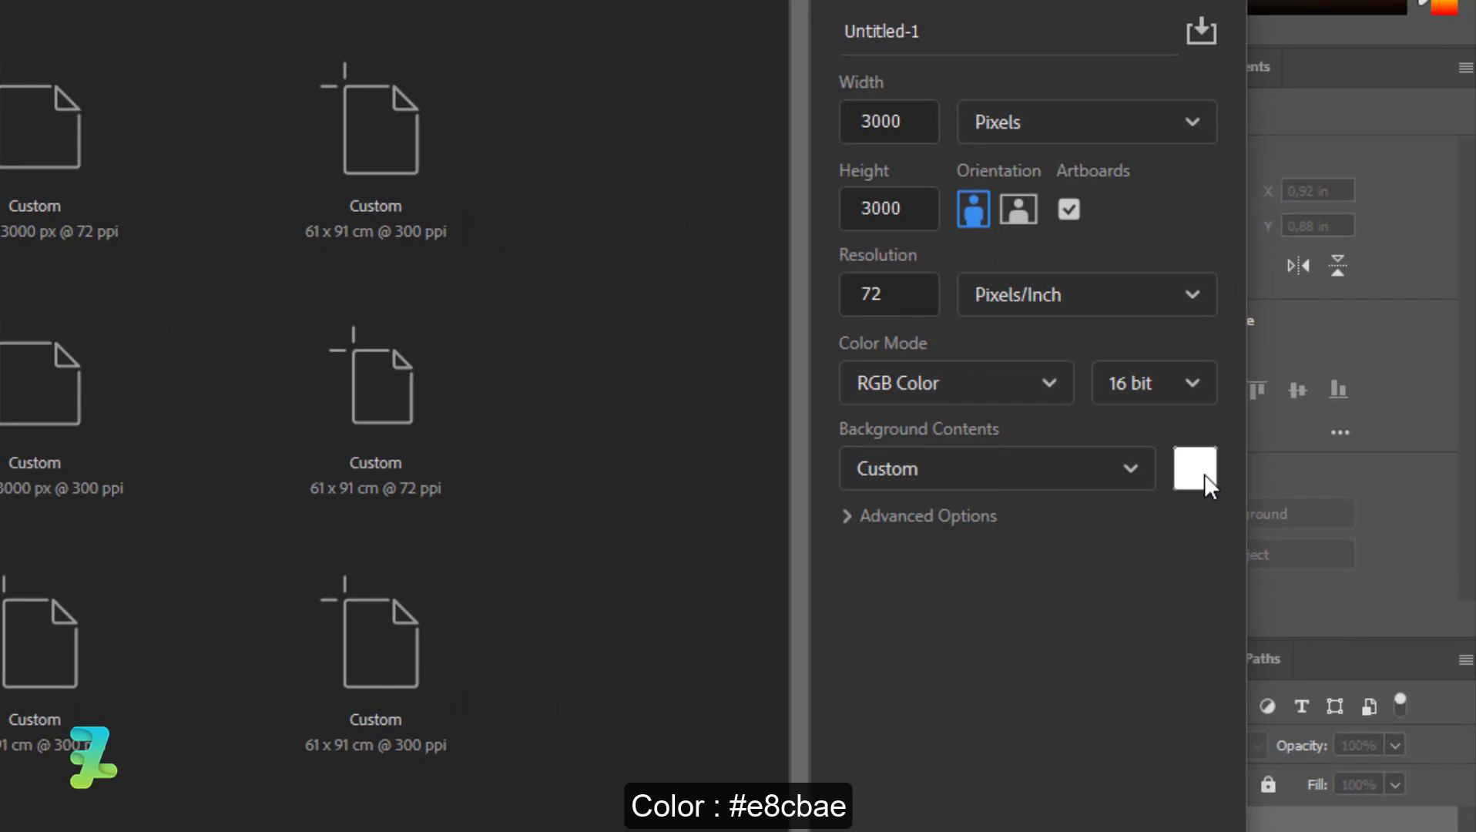
- Pick the pale peach #e8cbae as the custom background colour and confirm it
{"action": "left_click", "coordinate": [1324, 407]}
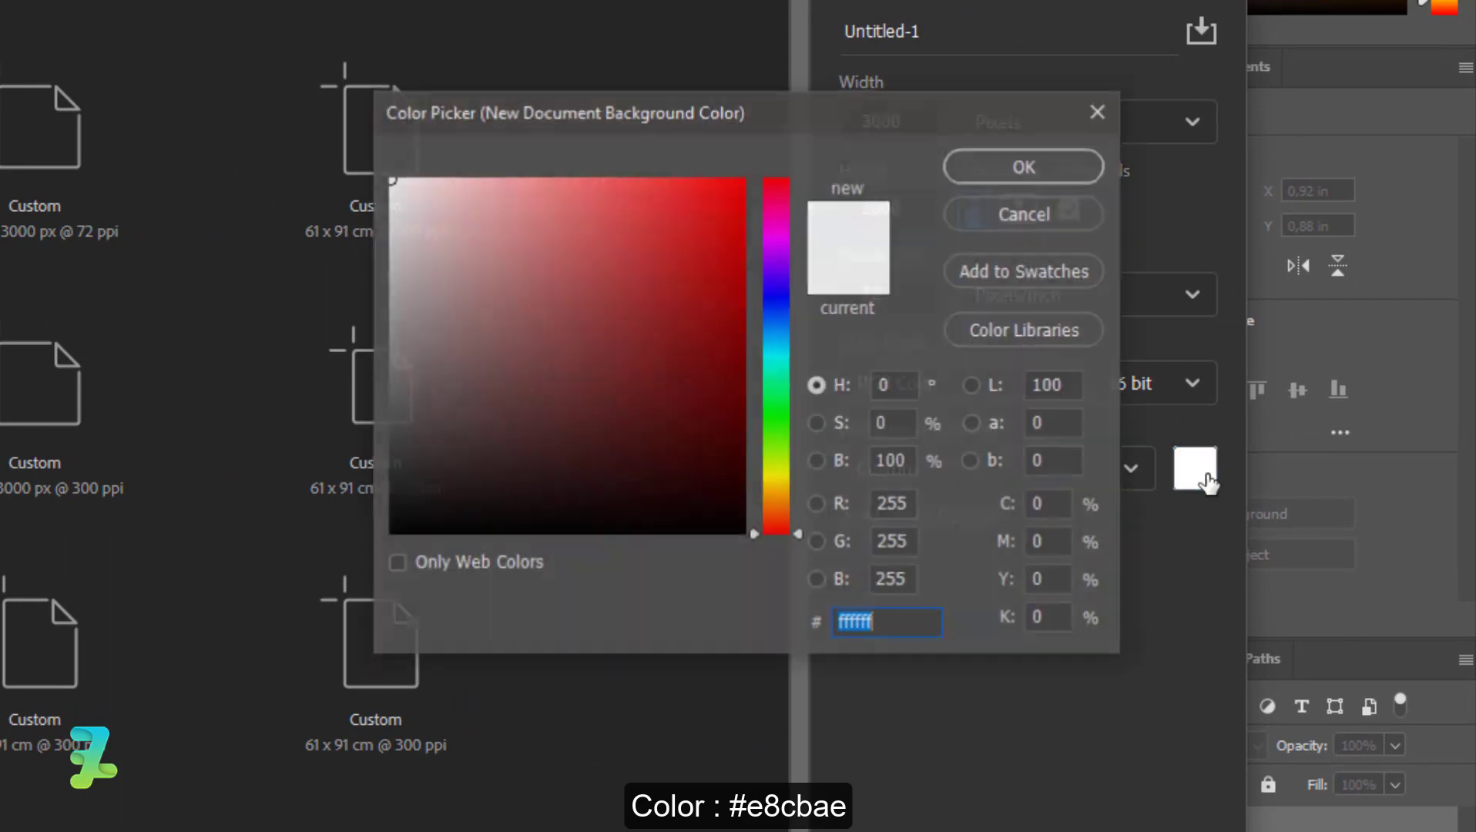
{"action": "left_click", "coordinate": [504, 416]}
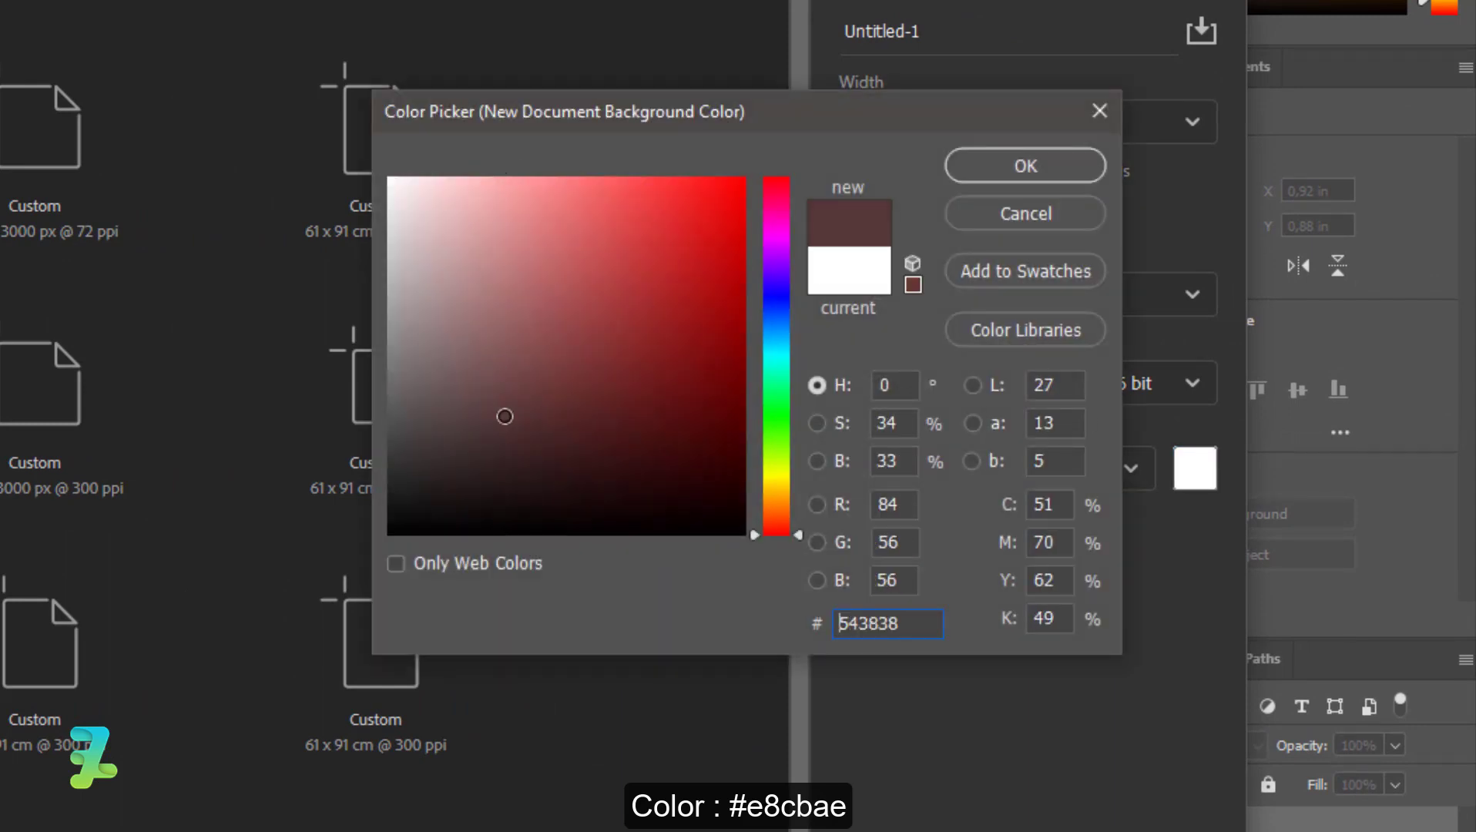
{"action": "left_click_drag", "start_coordinate": [505, 416], "coordinate": [470, 360]}
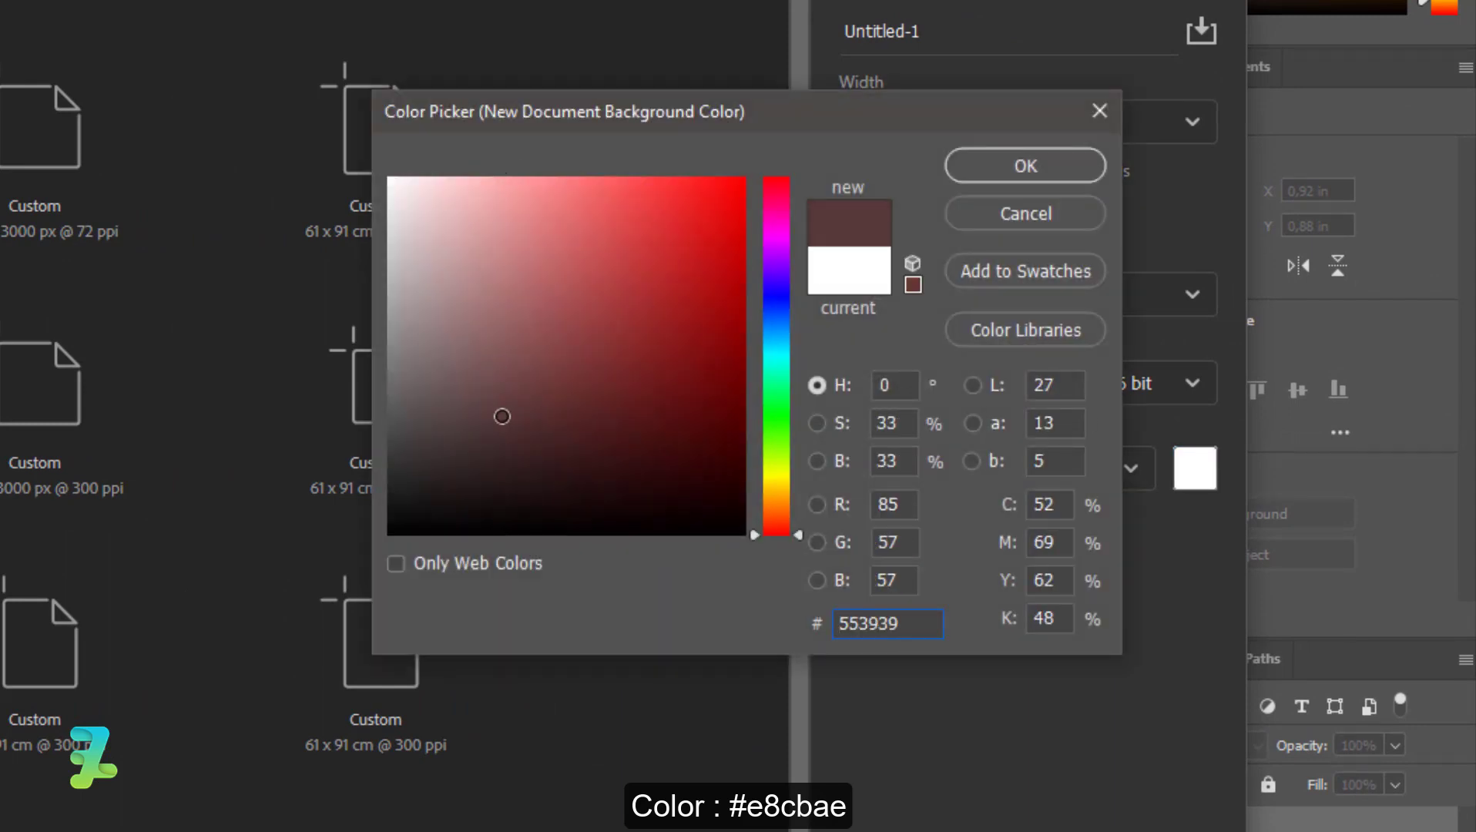
{"action": "left_click", "coordinate": [778, 488]}
{"action": "left_click_drag", "start_coordinate": [778, 488], "coordinate": [782, 504]}
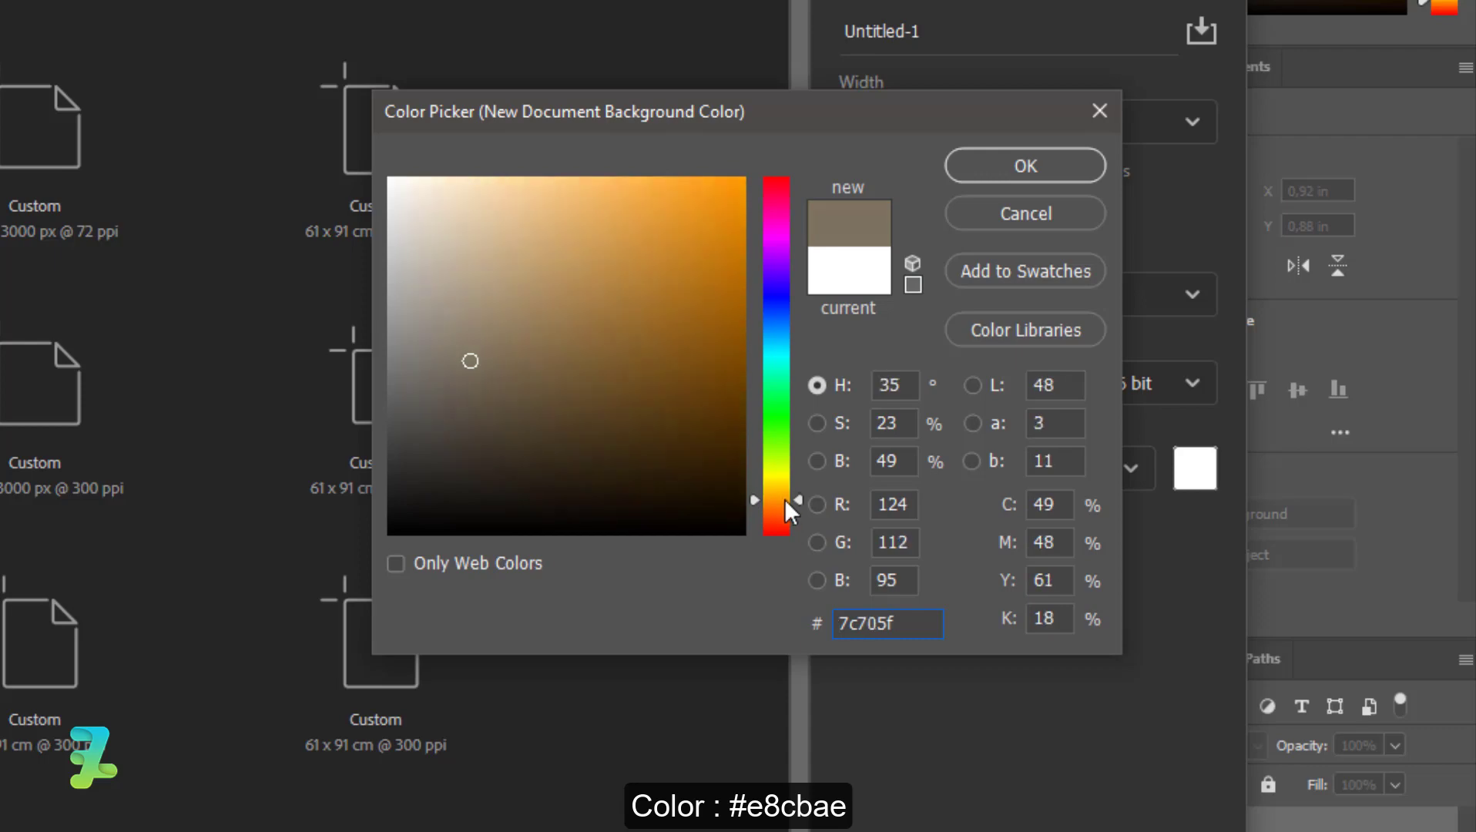
{"action": "mouse_move", "coordinate": [468, 287]}
{"action": "left_mouse_down"}
{"action": "mouse_move", "coordinate": [459, 191]}
{"action": "mouse_move", "coordinate": [467, 223]}
{"action": "mouse_move", "coordinate": [477, 208]}
{"action": "left_mouse_up"}
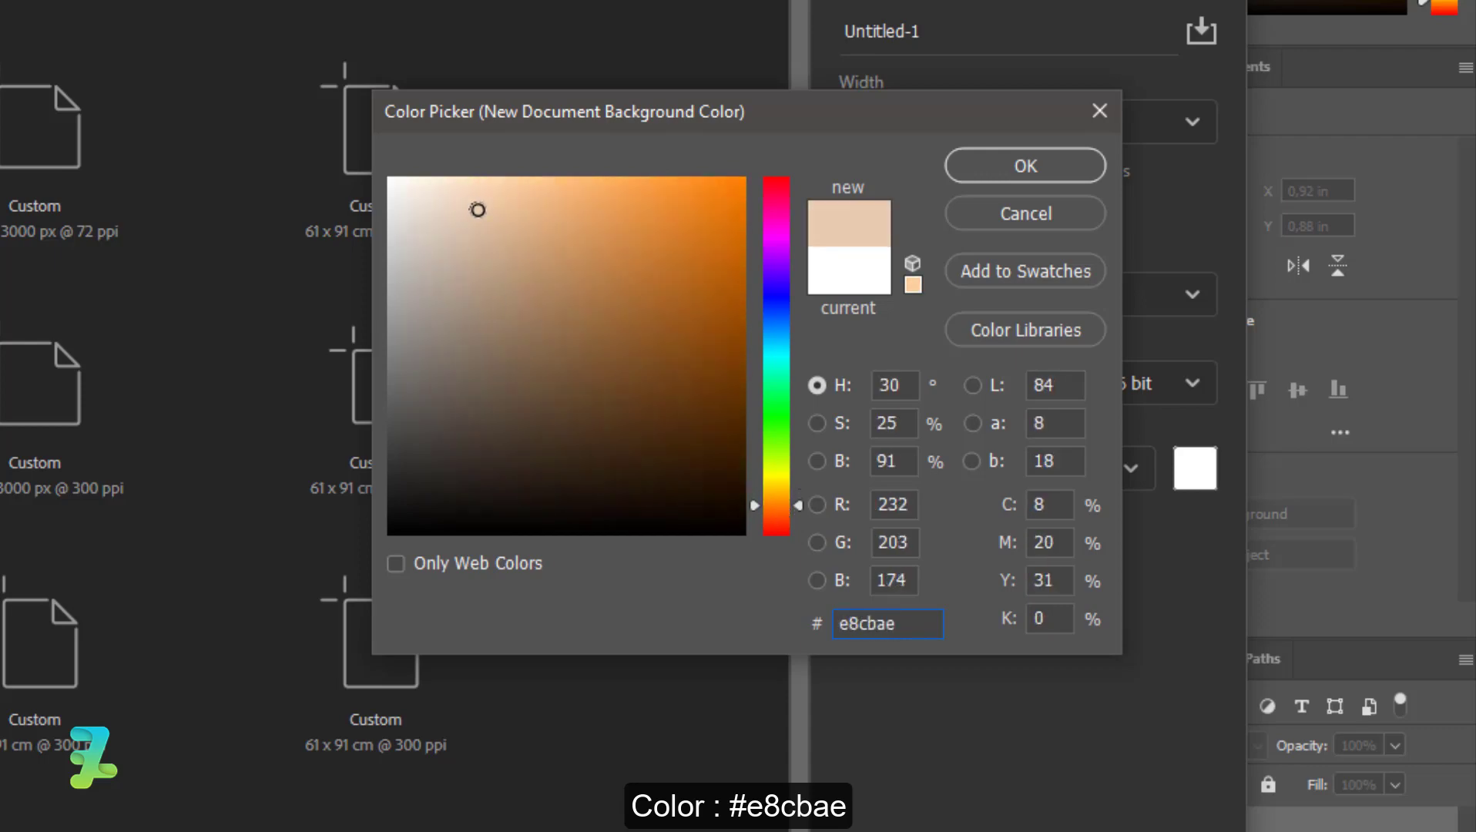
{"action": "left_click", "coordinate": [982, 163]}
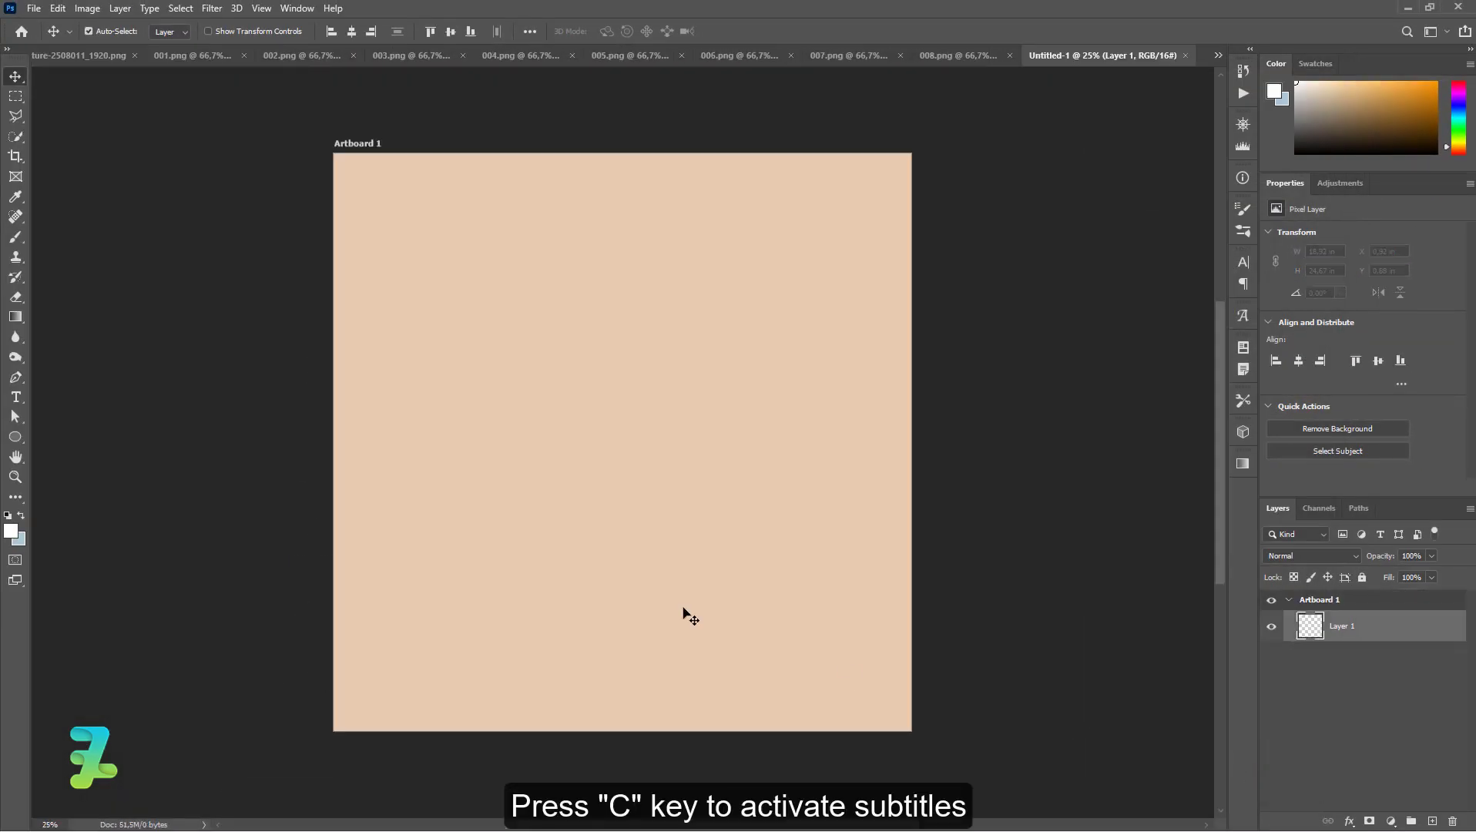
- Copy the sculpture layer onto the peach artboard, accepting the bit-depth conversion, then redock its window
{"action": "left_click", "coordinate": [297, 8]}
{"action": "left_click", "coordinate": [353, 630]}
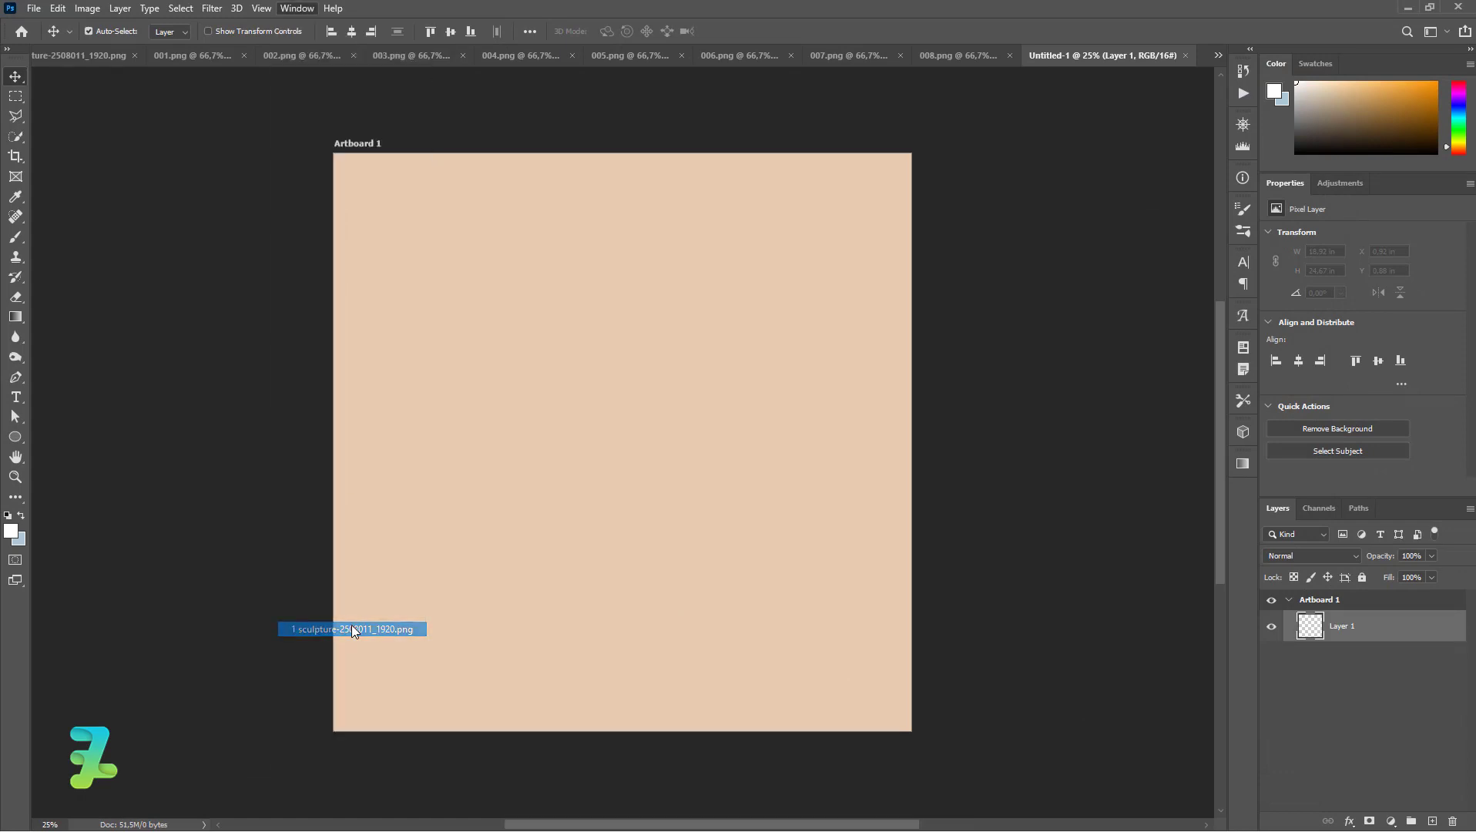
{"action": "right_click", "coordinate": [173, 55]}
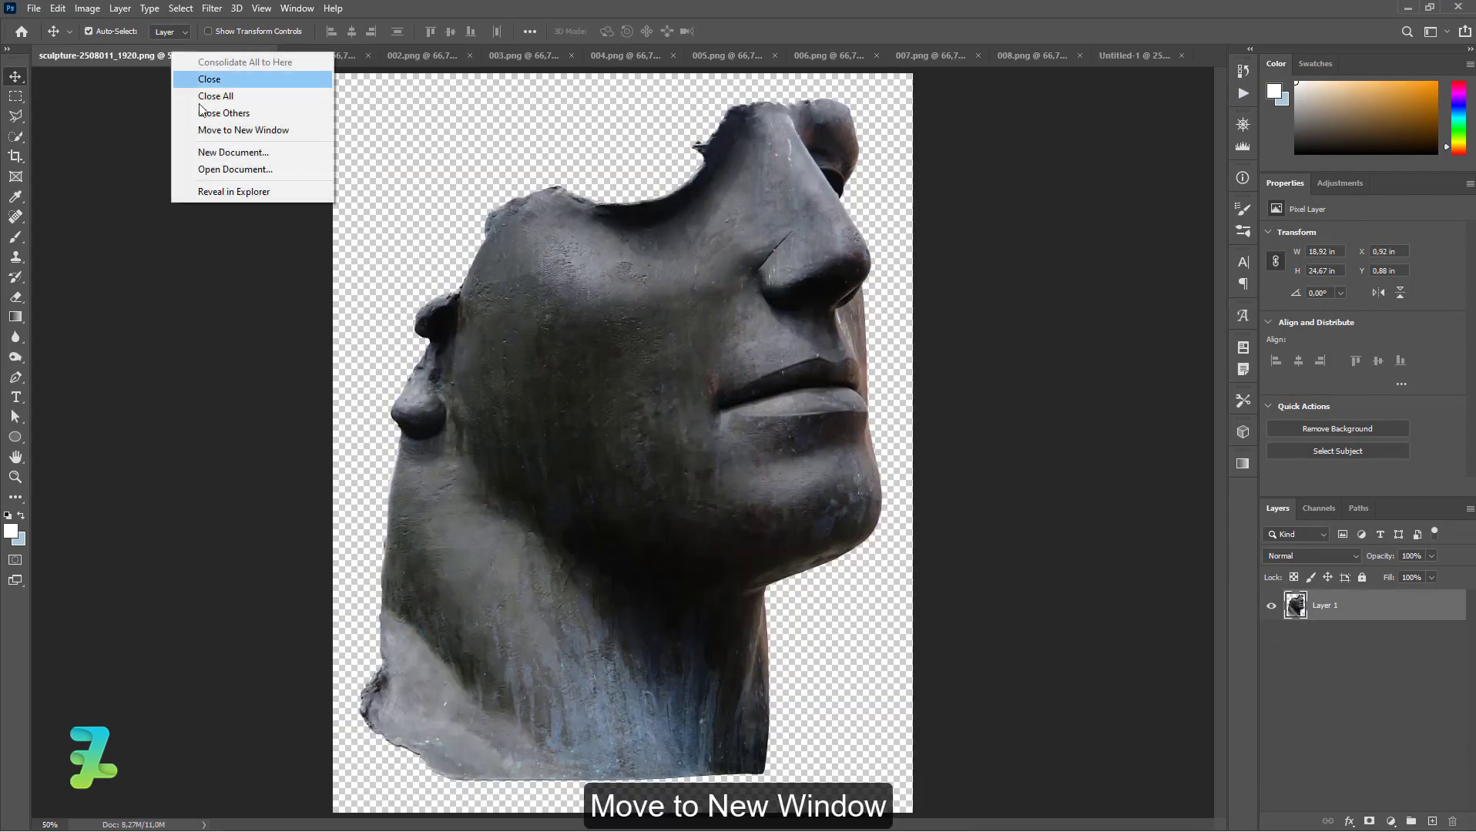
{"action": "left_click", "coordinate": [231, 129]}
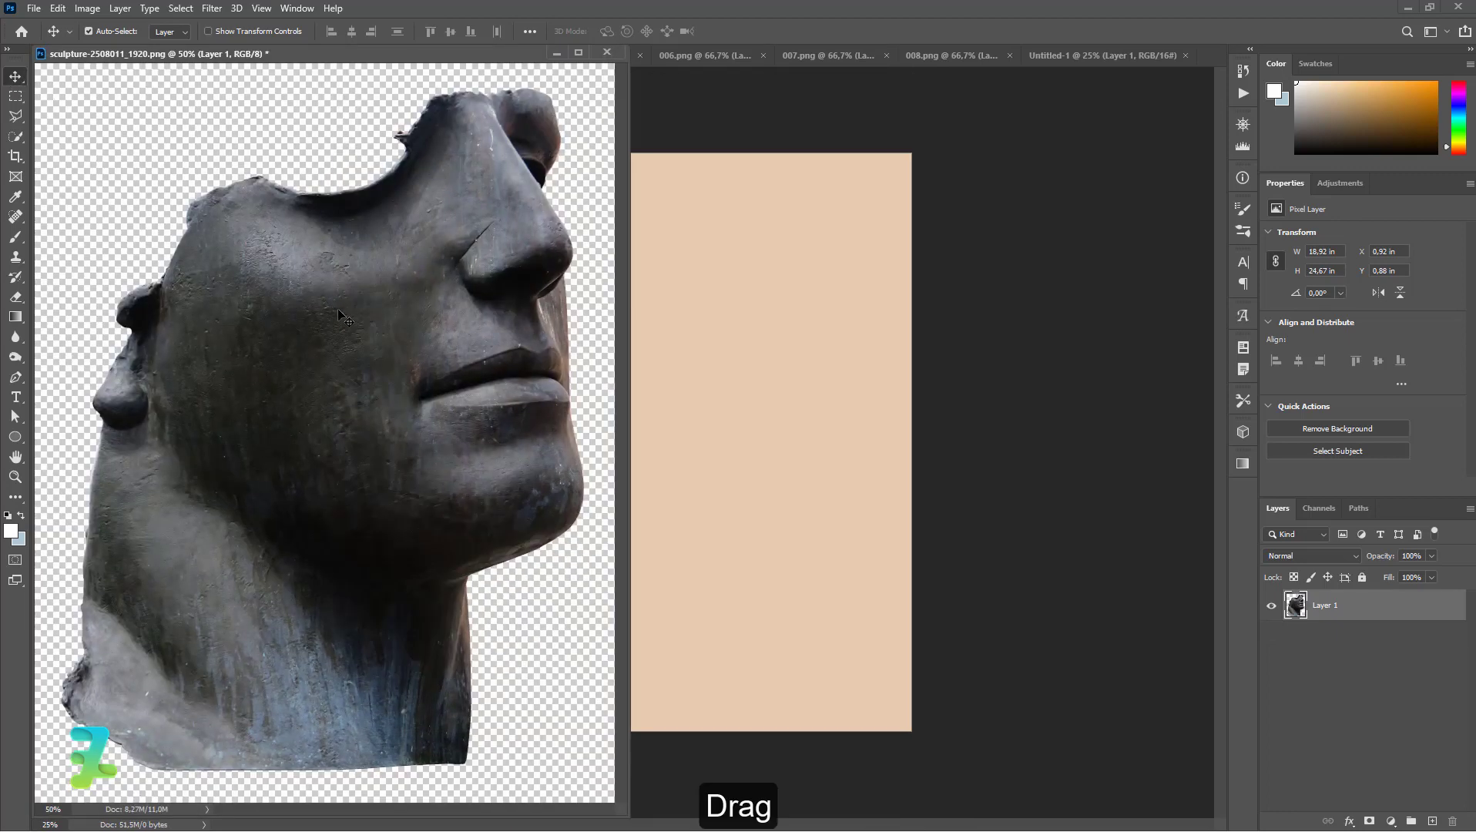
{"action": "left_click_drag", "start_coordinate": [312, 297], "coordinate": [707, 396]}
{"action": "left_click", "coordinate": [726, 319]}
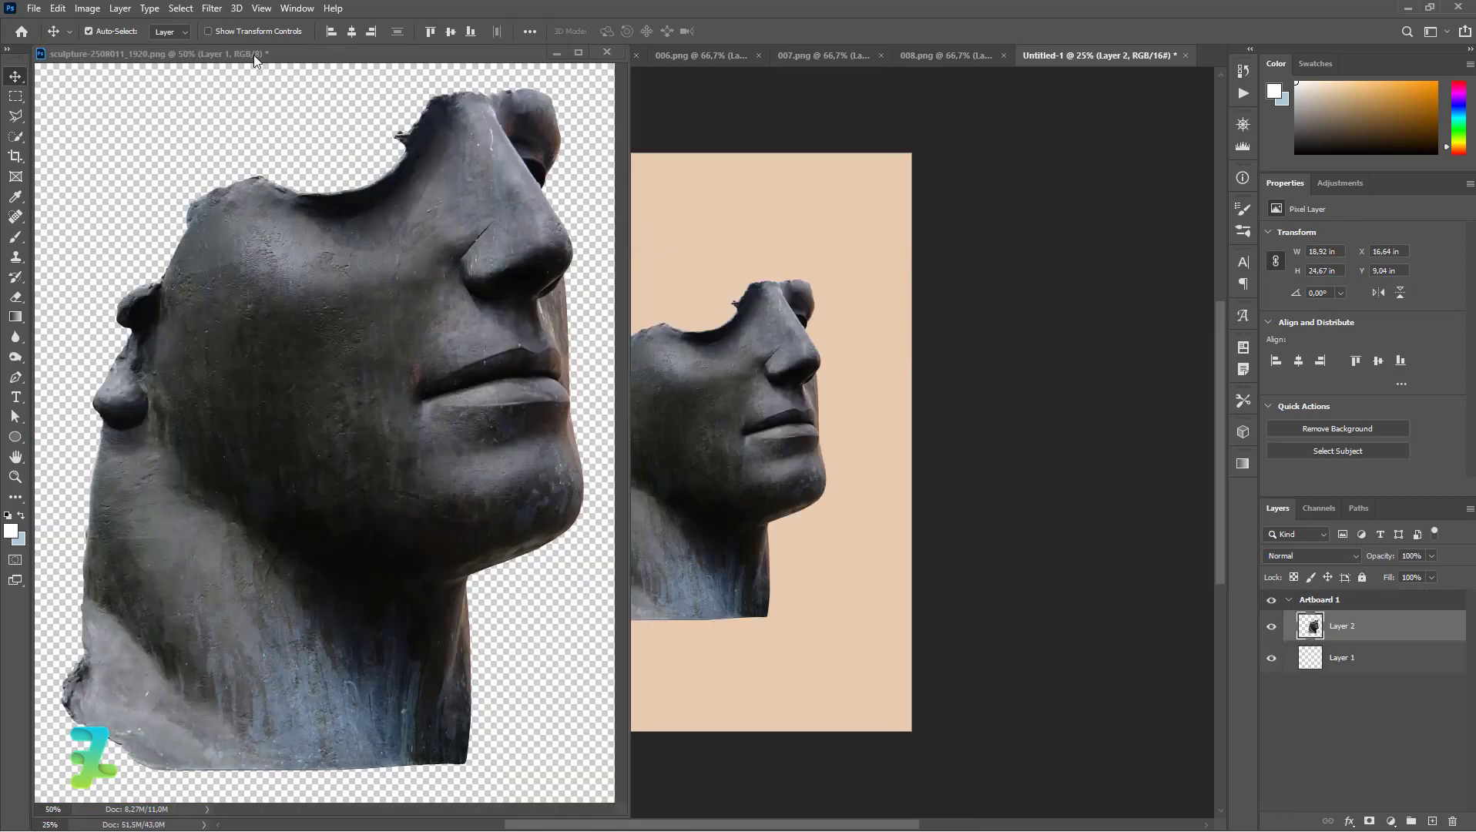
{"action": "mouse_move", "coordinate": [254, 54]}
{"action": "left_mouse_down"}
{"action": "mouse_move", "coordinate": [964, 73]}
{"action": "mouse_move", "coordinate": [978, 58]}
{"action": "left_mouse_up"}
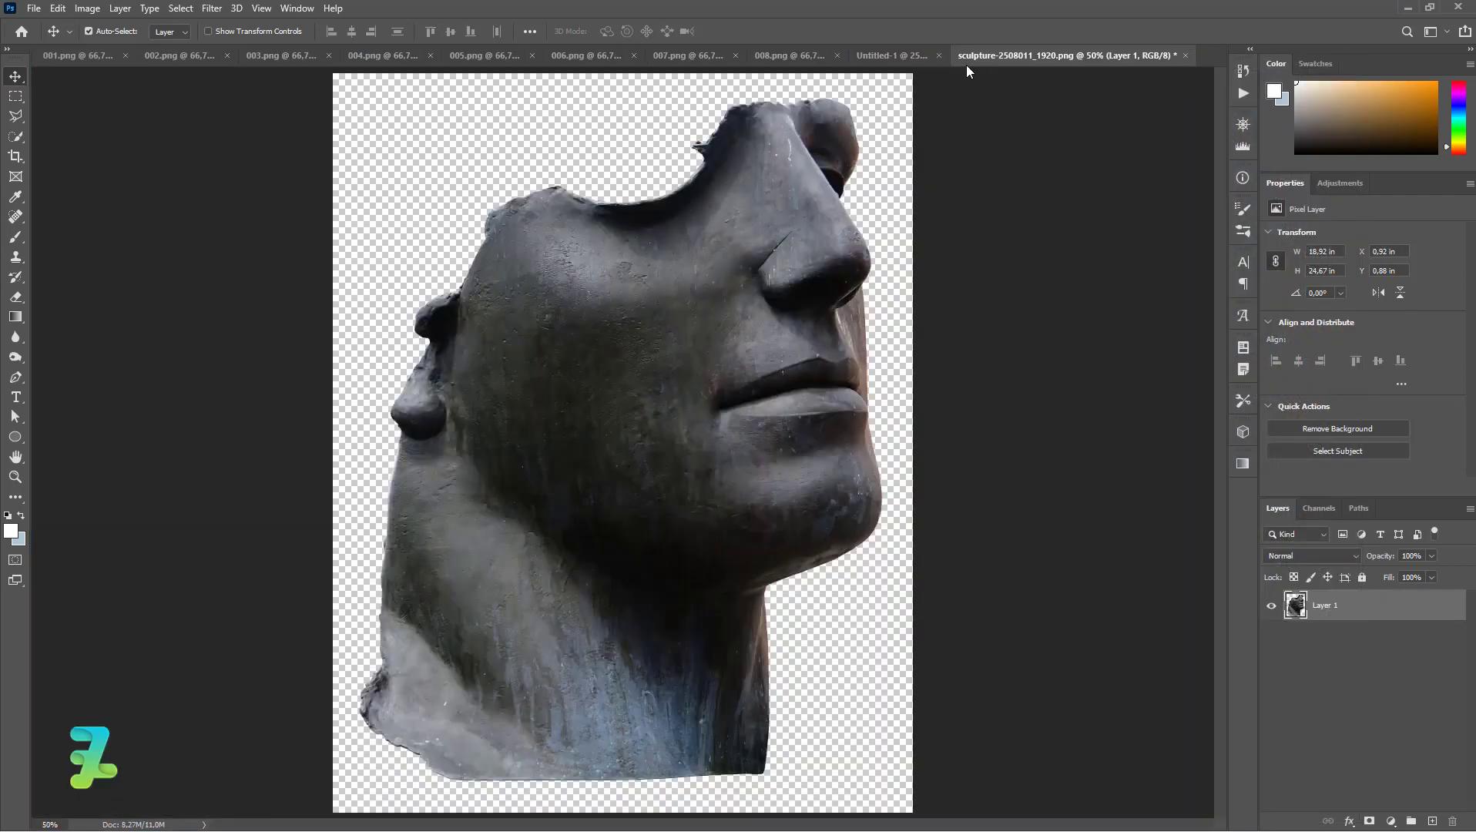
{"action": "left_click", "coordinate": [900, 53]}
- Centre the sculpture head vertically on the artboard and clear the selection
{"action": "left_click_drag", "start_coordinate": [736, 422], "coordinate": [659, 434]}
{"action": "key", "text": "ctrl+a"}
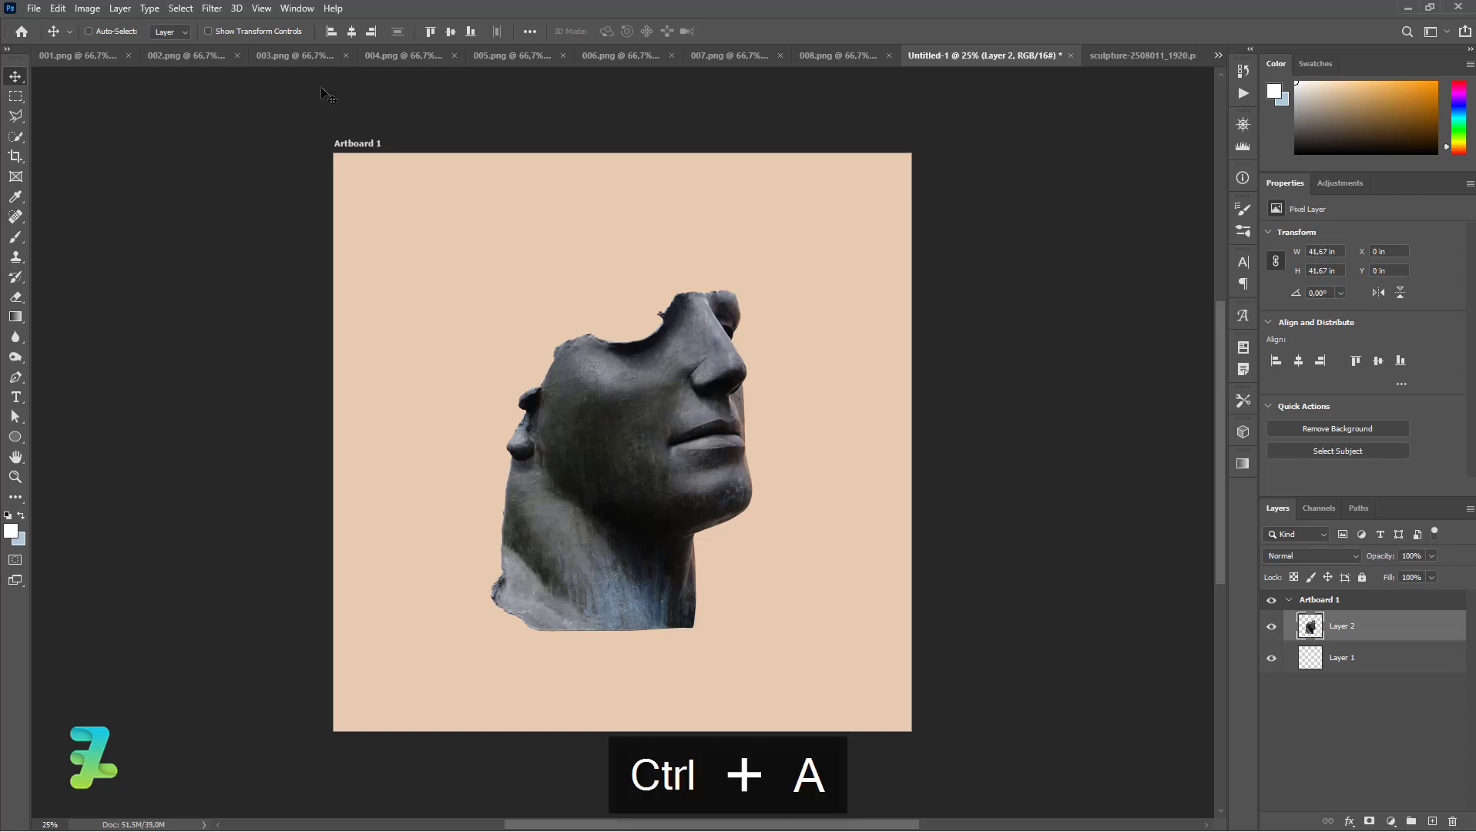
{"action": "left_click", "coordinate": [450, 32]}
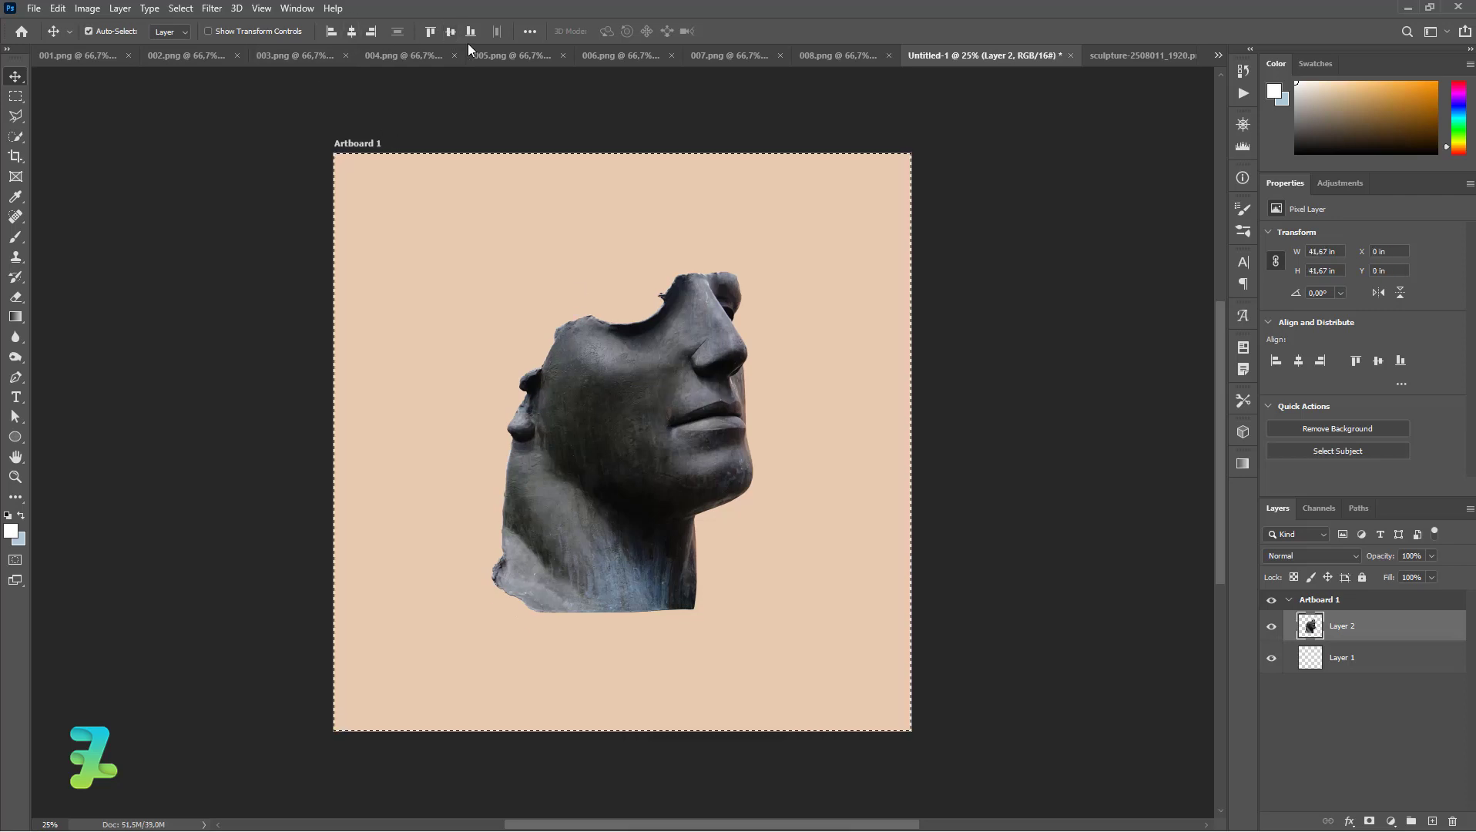
{"action": "key", "text": "ctrl+d"}
- Add a Gradient Map clipped to the sculpture and open its gradient editor
{"action": "left_click", "coordinate": [1391, 821]}
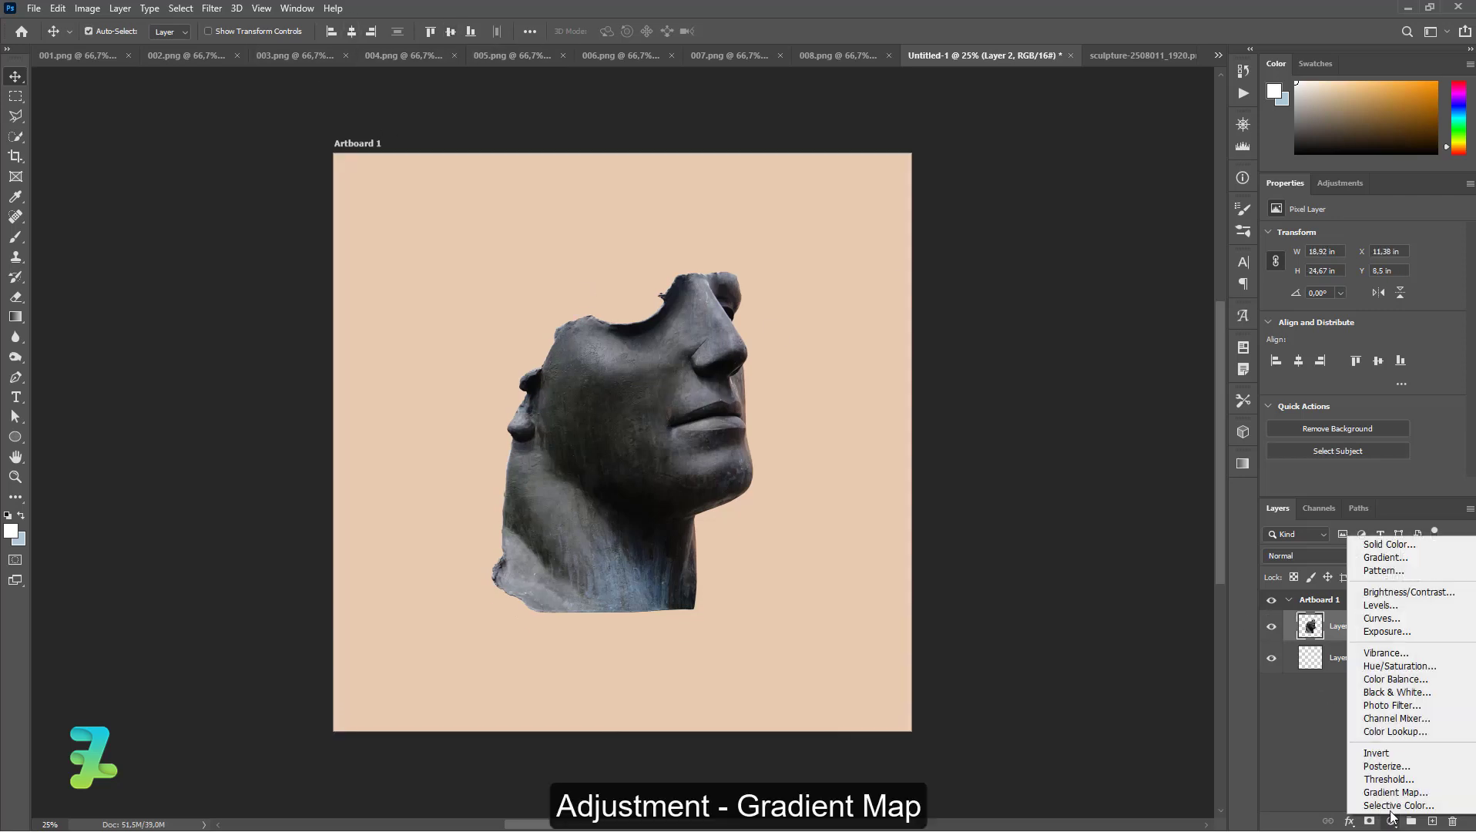
{"action": "left_click", "coordinate": [1403, 794]}
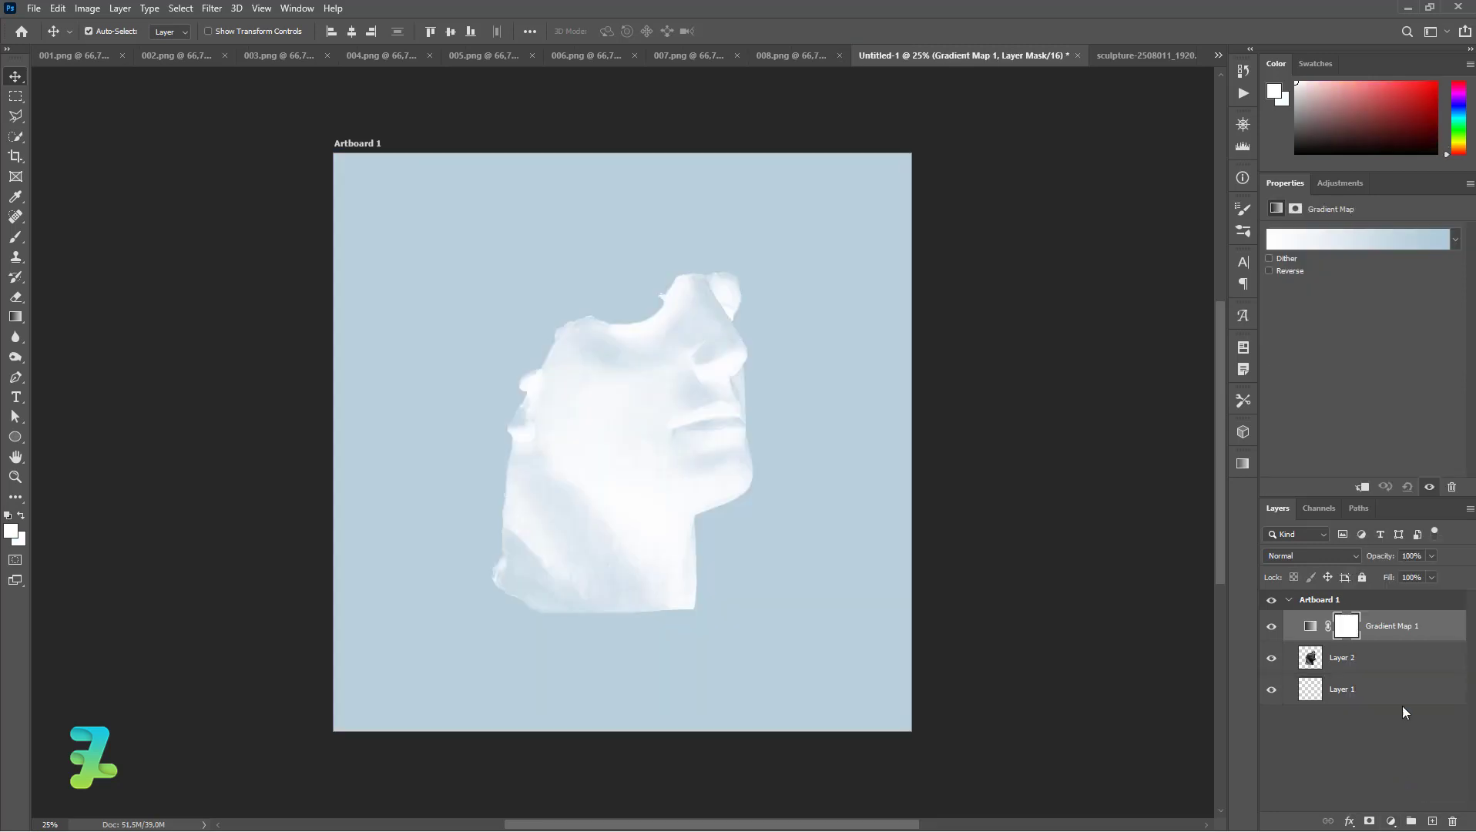
{"action": "key", "text": "ctrl+alt+g"}
{"action": "left_click", "coordinate": [1363, 489]}
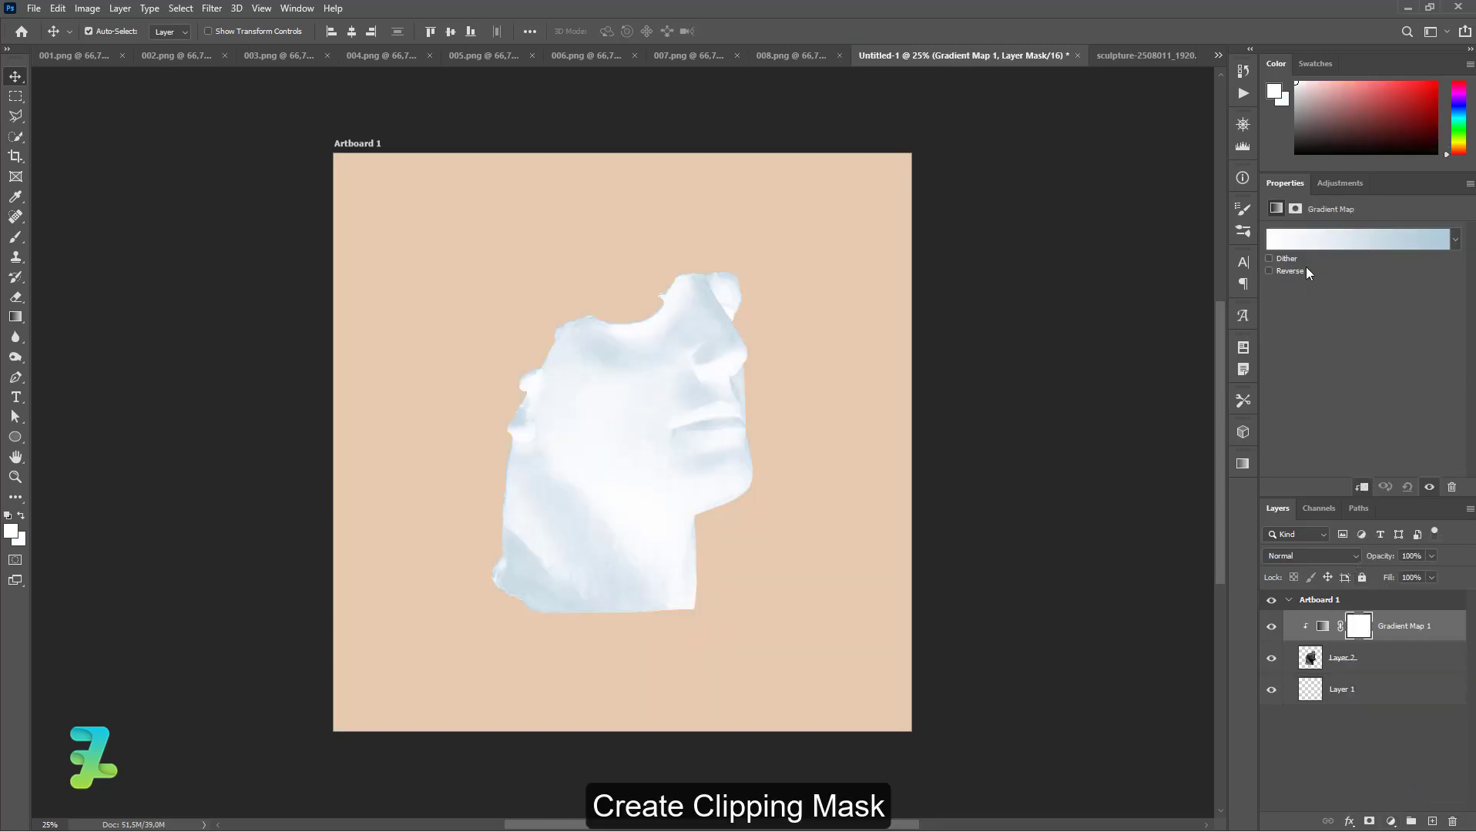
{"action": "left_click", "coordinate": [1371, 239]}
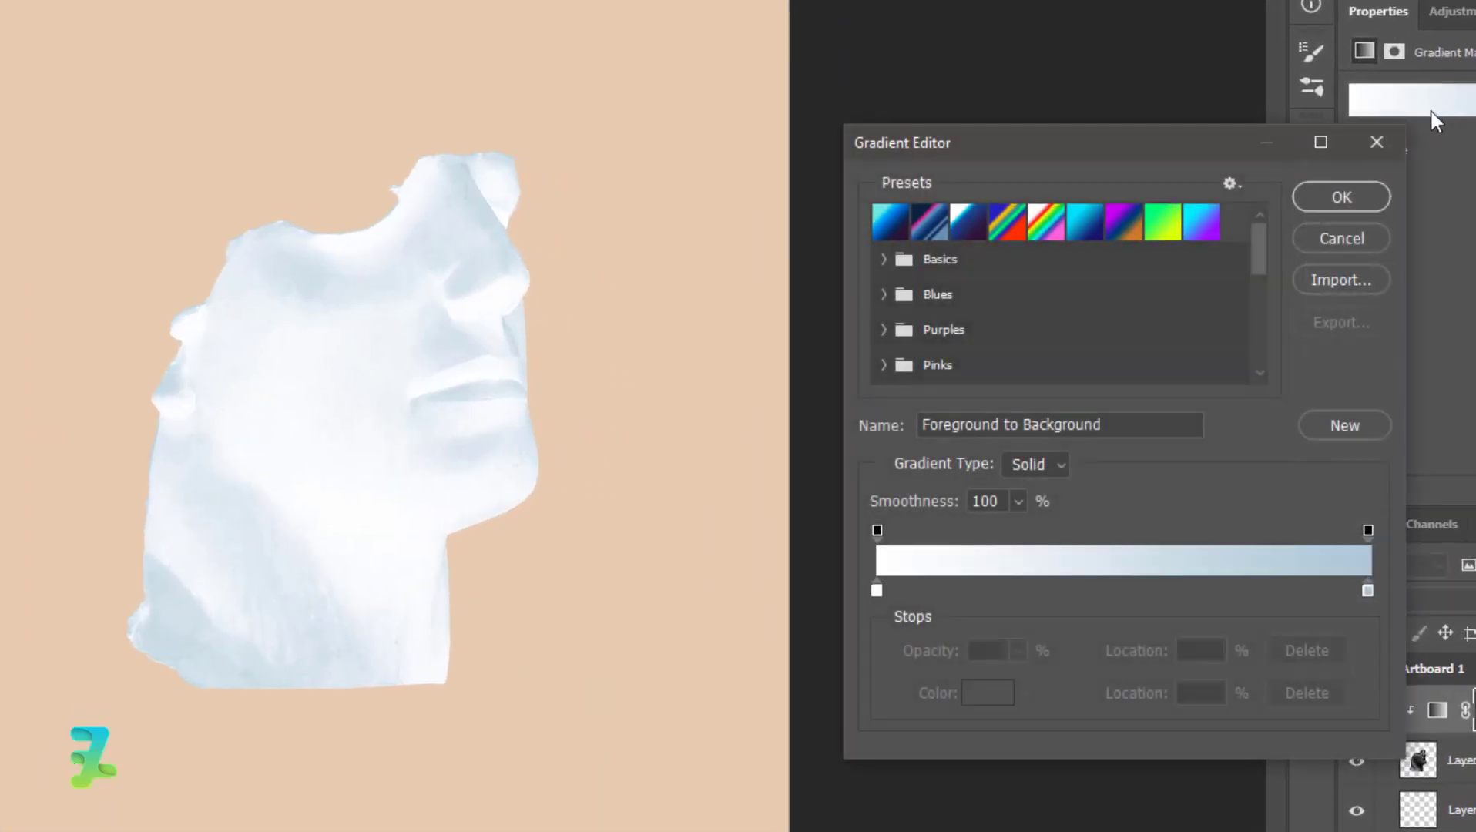
- Set the gradient's left stop to pale pink #efdbdb
{"action": "double_click", "coordinate": [877, 590]}
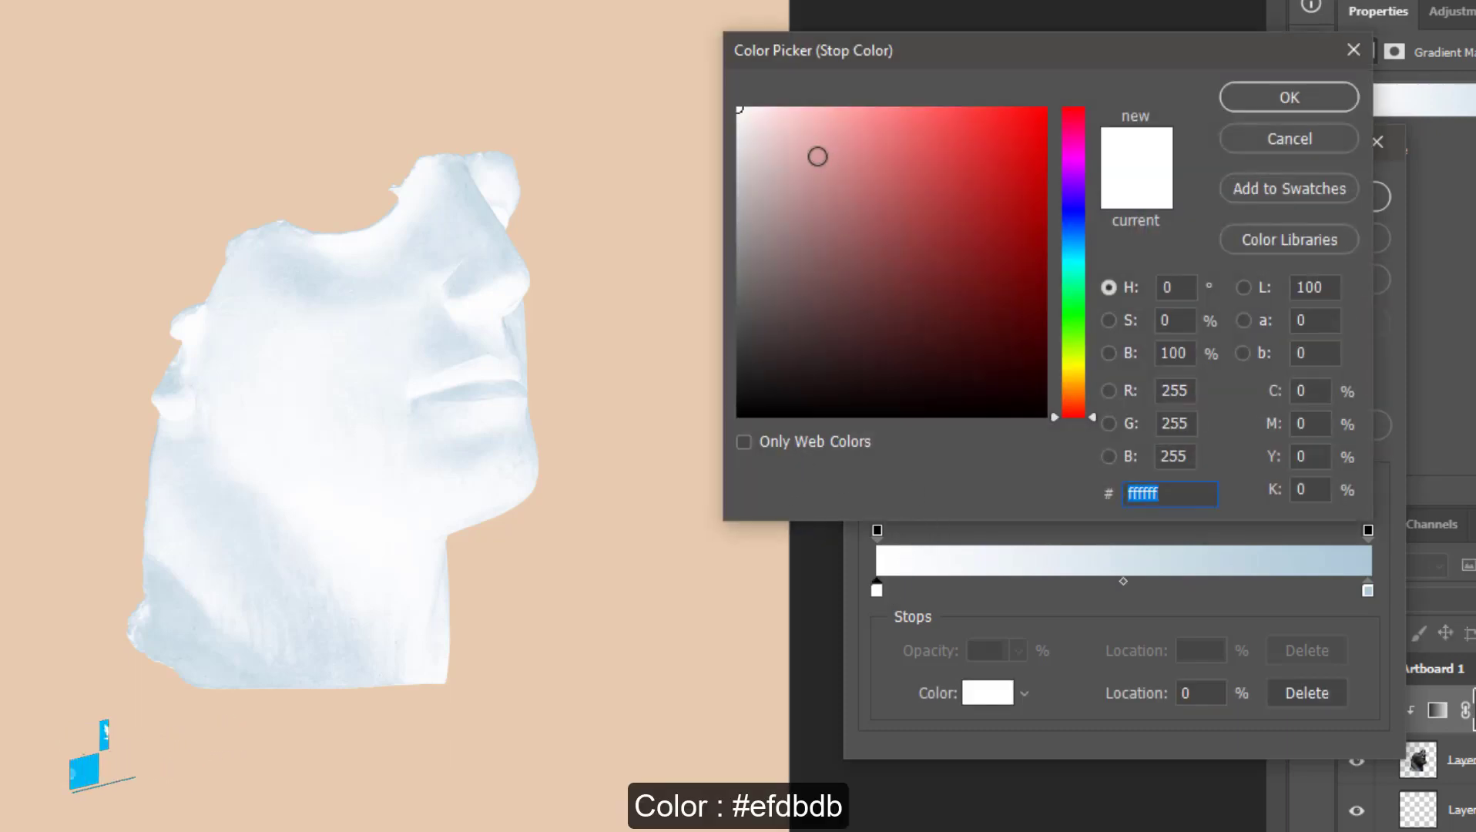
{"action": "left_click_drag", "start_coordinate": [752, 132], "coordinate": [762, 127]}
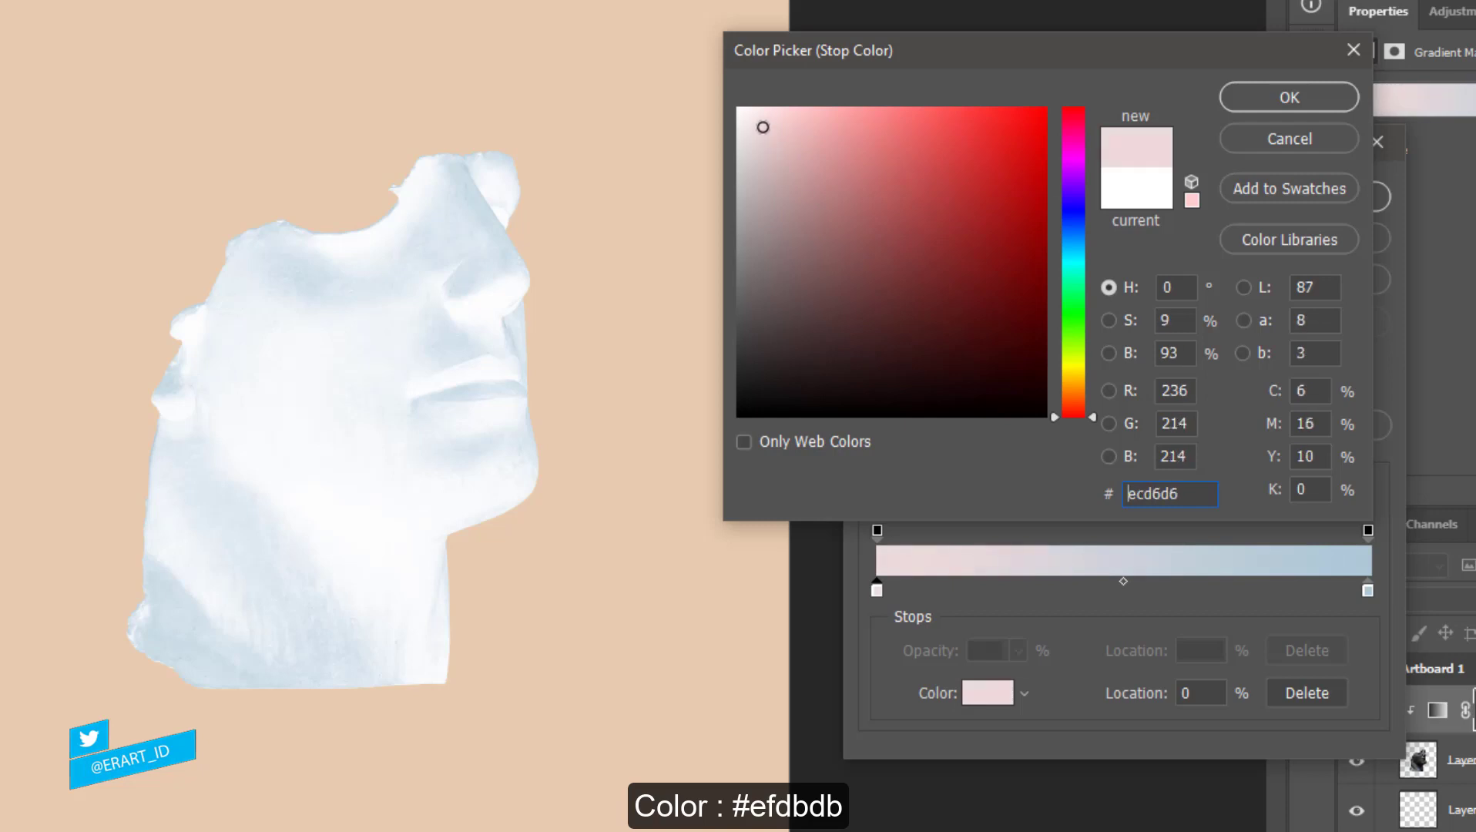
{"action": "type", "text": "efdbdb"}
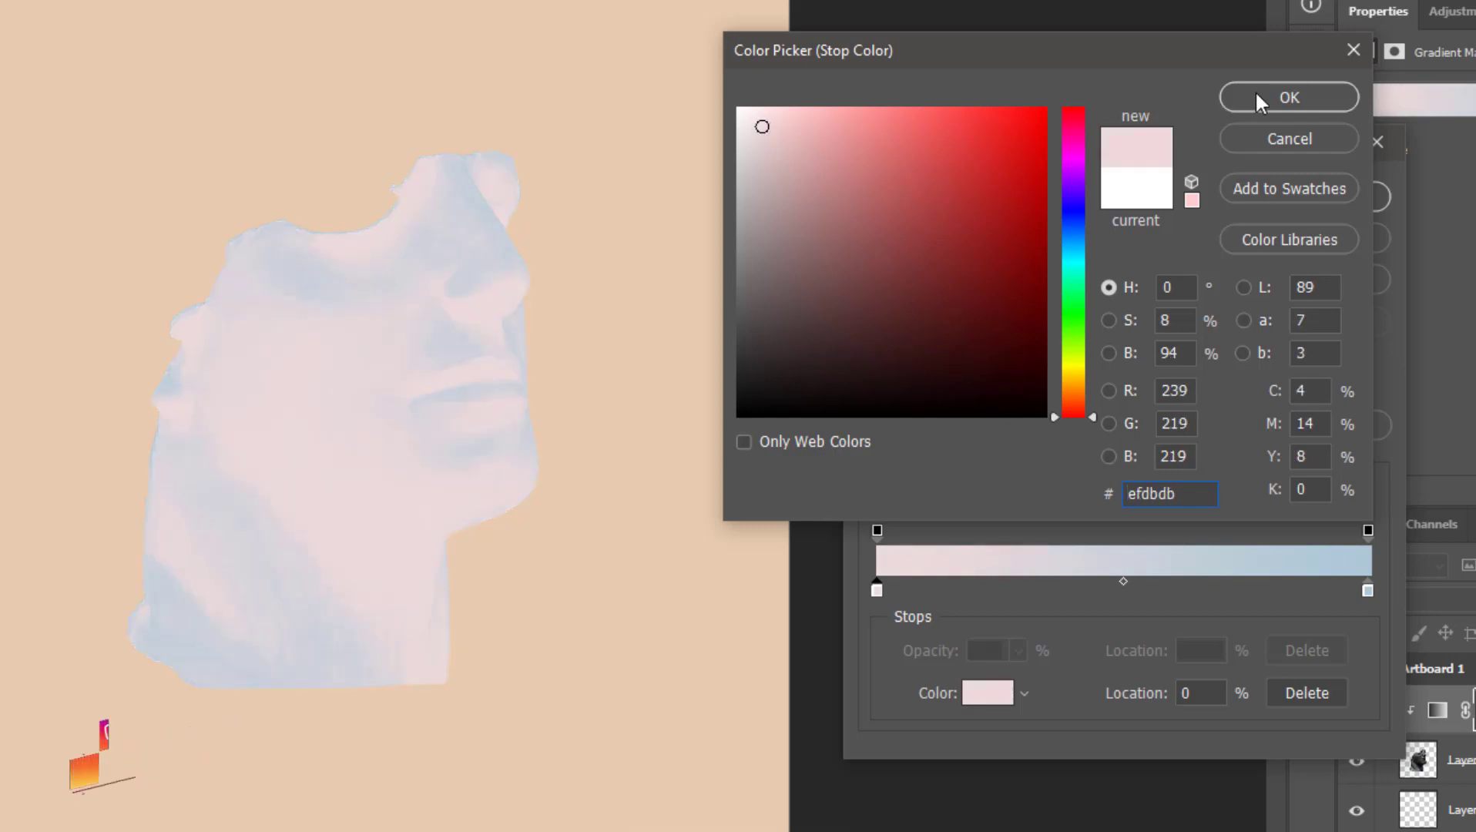
{"action": "left_click", "coordinate": [1271, 96]}
- Add a gradient stop at 17% and colour it orange #d58753
{"action": "left_click", "coordinate": [959, 590]}
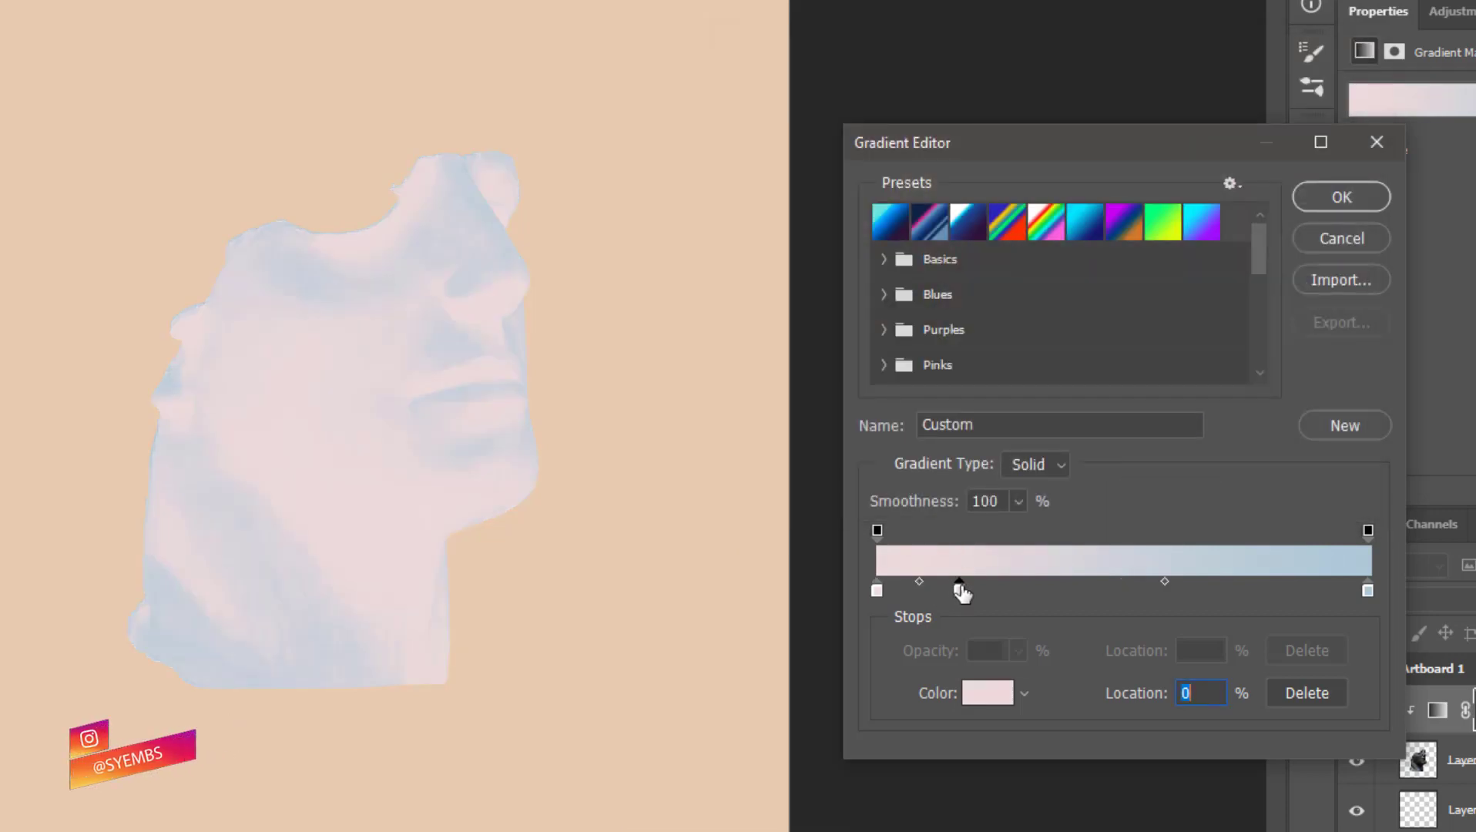
{"action": "double_click", "coordinate": [959, 588]}
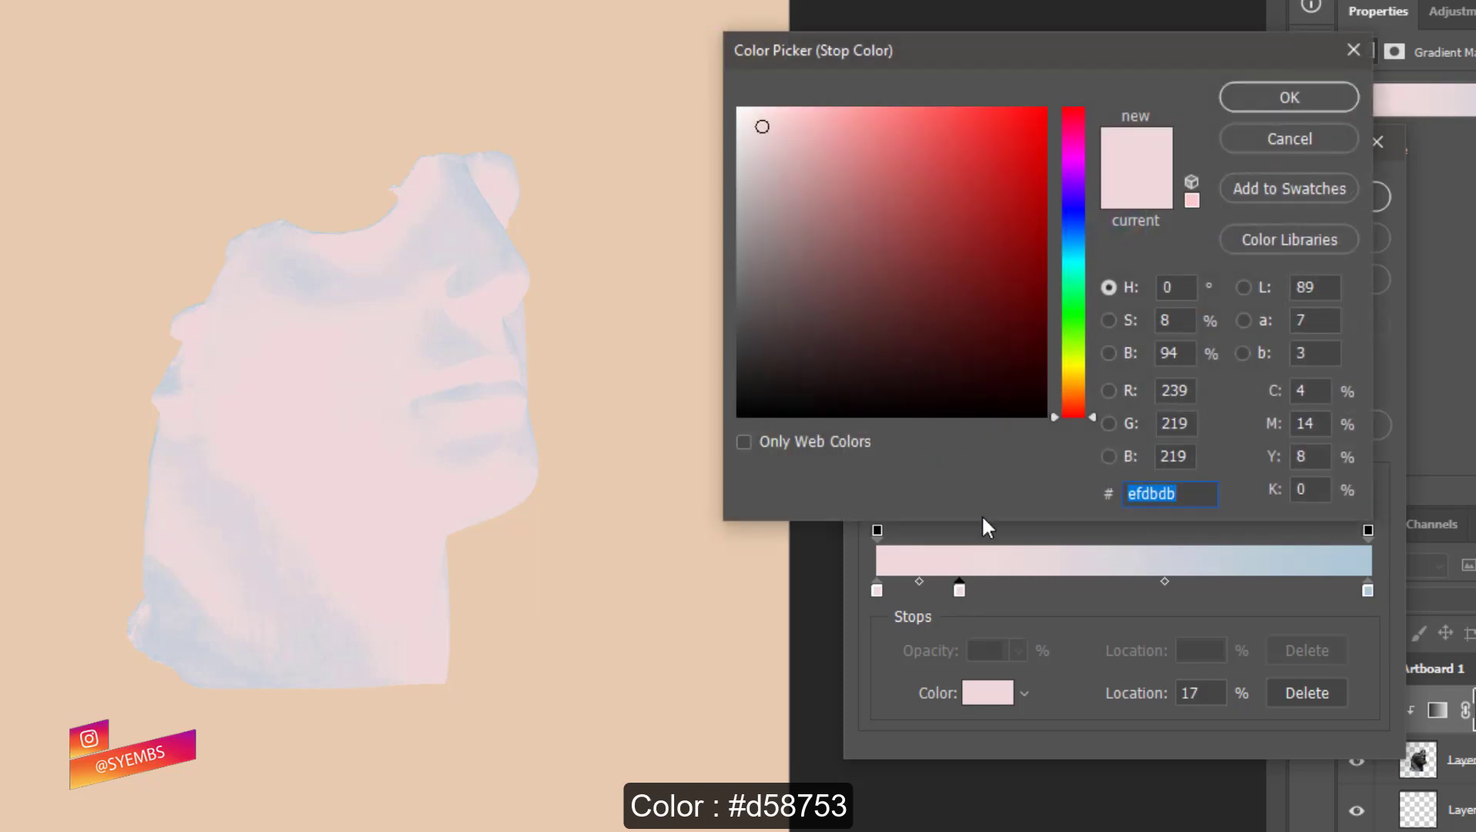
{"action": "left_click", "coordinate": [1081, 375]}
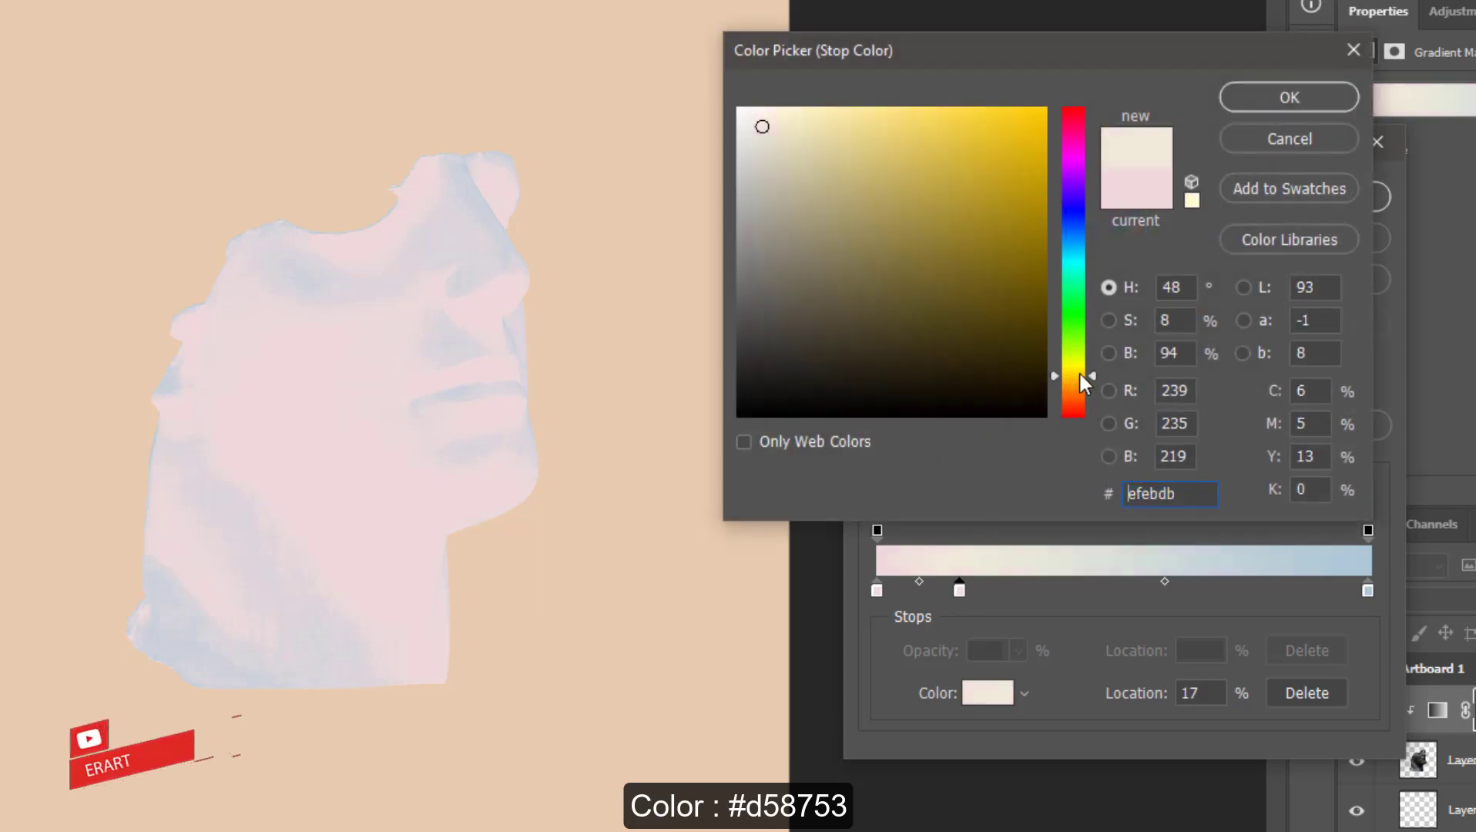
{"action": "left_click_drag", "start_coordinate": [1079, 369], "coordinate": [1079, 384]}
{"action": "left_click", "coordinate": [974, 239]}
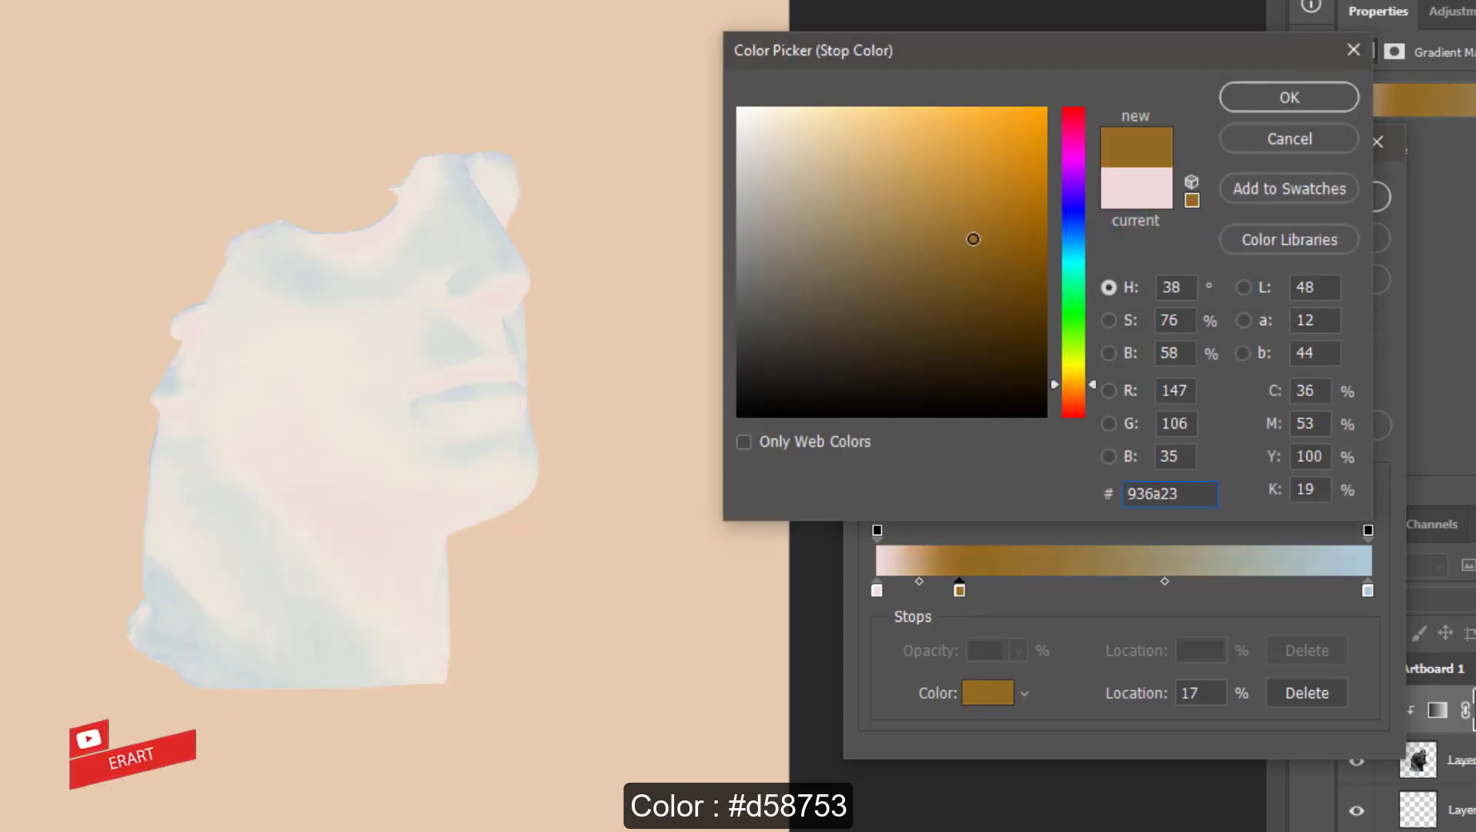
{"action": "mouse_move", "coordinate": [974, 239]}
{"action": "left_mouse_down"}
{"action": "mouse_move", "coordinate": [943, 168]}
{"action": "mouse_move", "coordinate": [948, 205]}
{"action": "mouse_move", "coordinate": [924, 182]}
{"action": "left_mouse_up"}
{"action": "left_click_drag", "start_coordinate": [1070, 399], "coordinate": [1073, 396]}
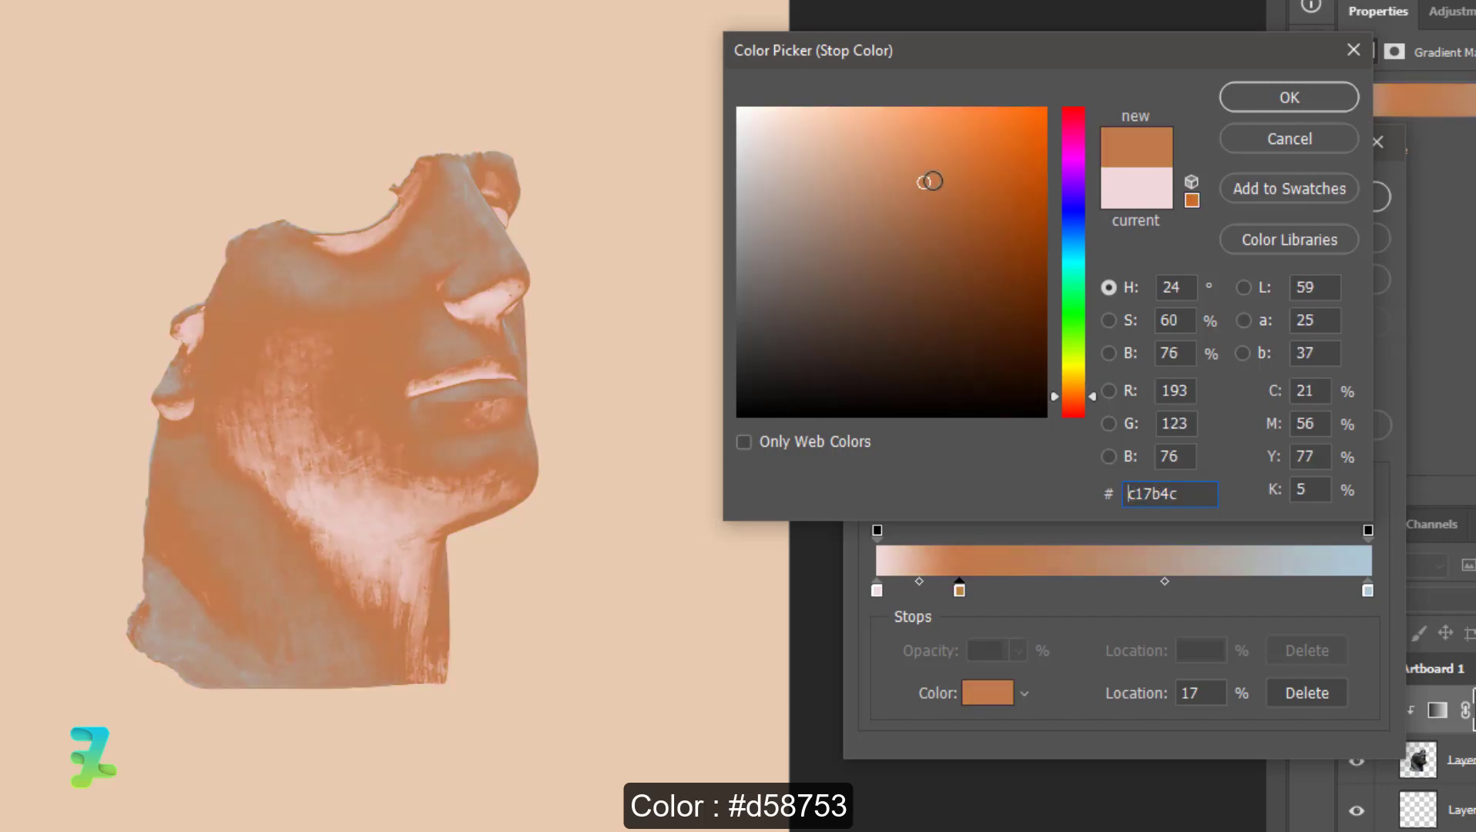
{"action": "mouse_move", "coordinate": [924, 183]}
{"action": "left_mouse_down"}
{"action": "mouse_move", "coordinate": [930, 201]}
{"action": "mouse_move", "coordinate": [927, 159]}
{"action": "left_mouse_up"}
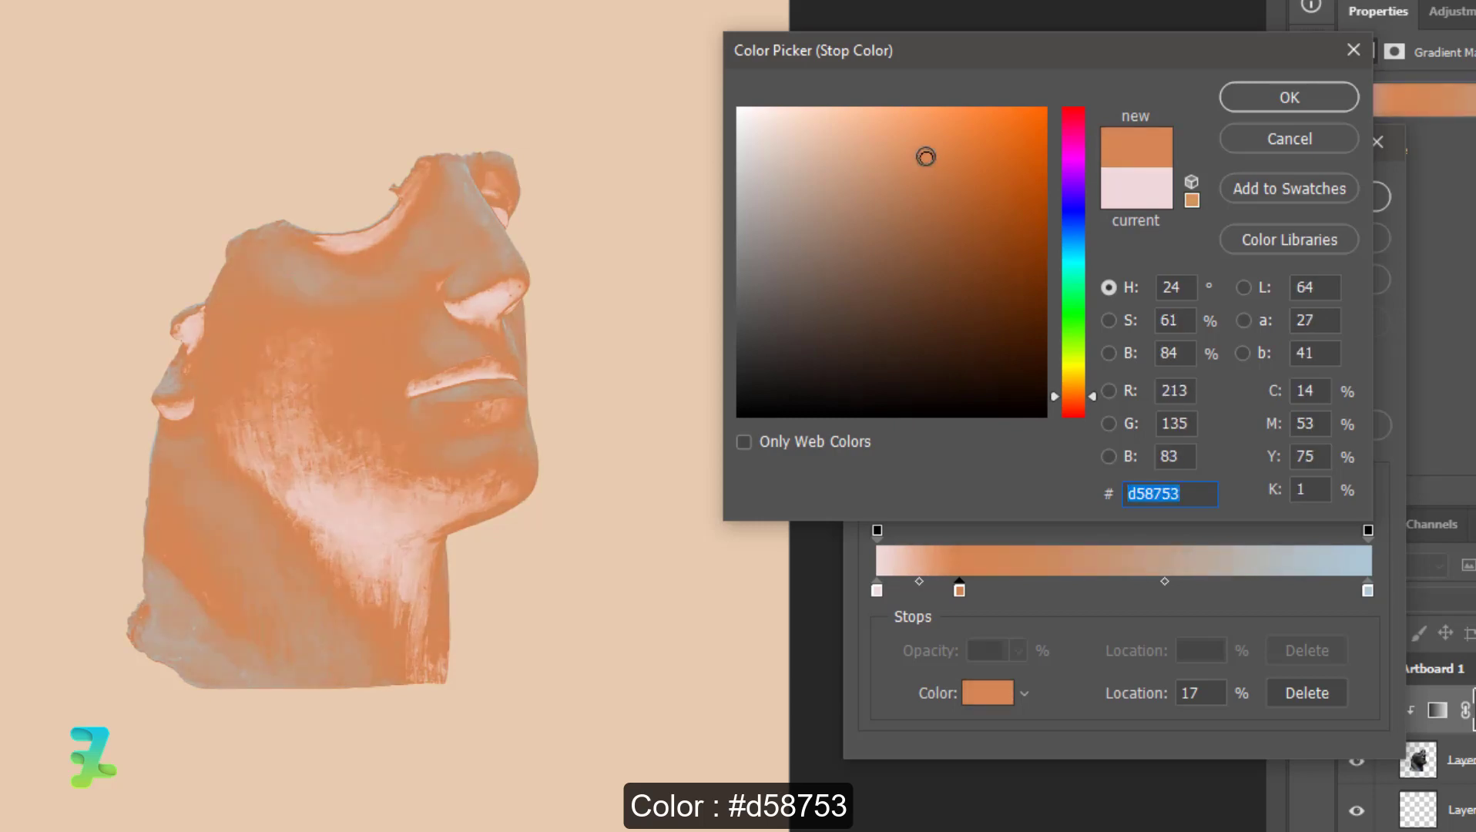
- Add a 41% gradient stop coloured pink-red #b23953
{"action": "left_click", "coordinate": [1241, 97]}
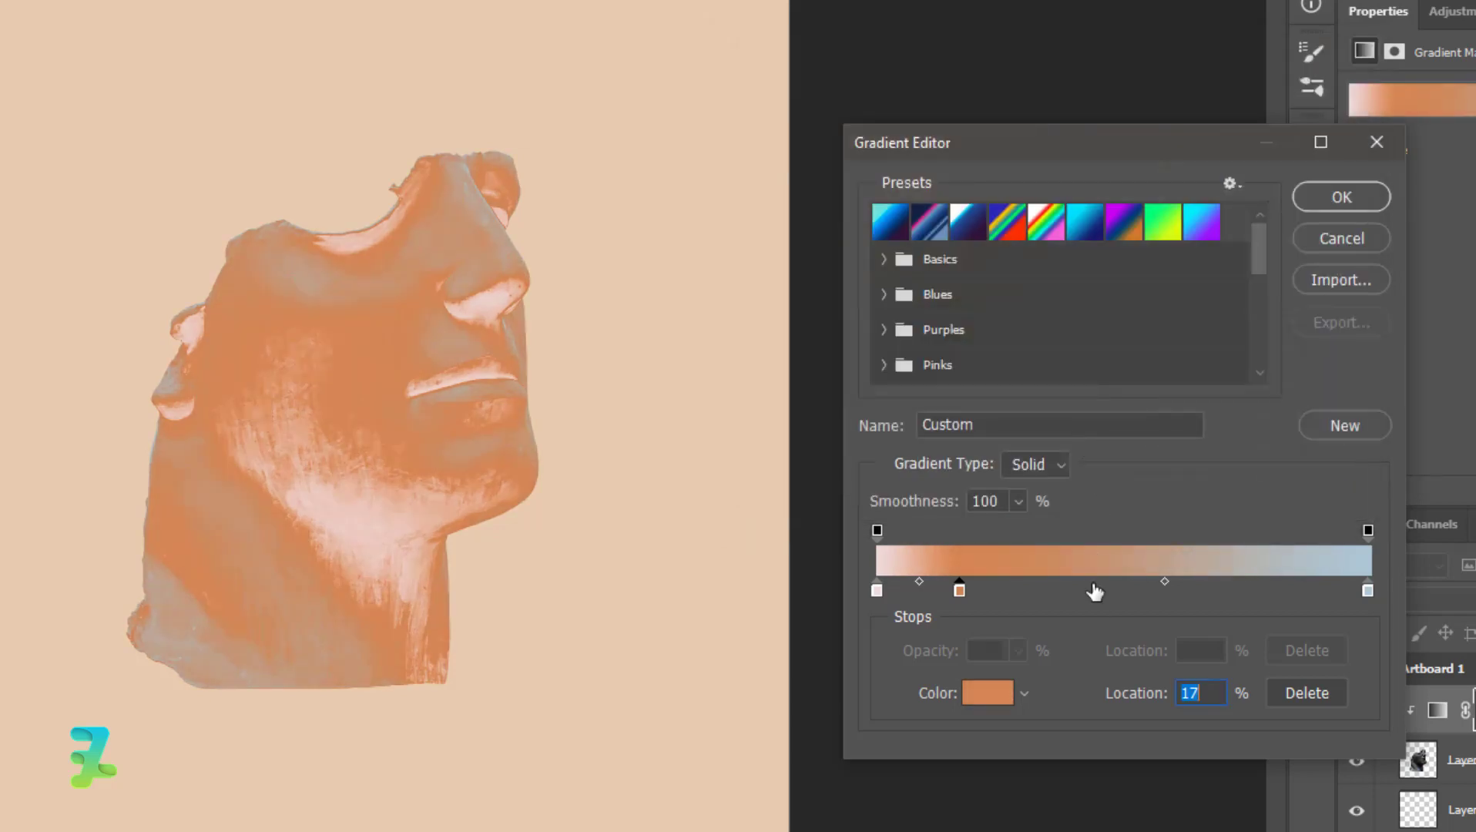
{"action": "left_click", "coordinate": [1079, 591]}
{"action": "double_click", "coordinate": [1078, 589]}
{"action": "mouse_move", "coordinate": [1070, 145]}
{"action": "left_mouse_down"}
{"action": "mouse_move", "coordinate": [1081, 104]}
{"action": "mouse_move", "coordinate": [1079, 120]}
{"action": "left_mouse_up"}
{"action": "mouse_move", "coordinate": [971, 168]}
{"action": "left_mouse_down"}
{"action": "mouse_move", "coordinate": [956, 132]}
{"action": "mouse_move", "coordinate": [950, 180]}
{"action": "mouse_move", "coordinate": [975, 165]}
{"action": "mouse_move", "coordinate": [937, 198]}
{"action": "mouse_move", "coordinate": [948, 201]}
{"action": "left_mouse_up"}
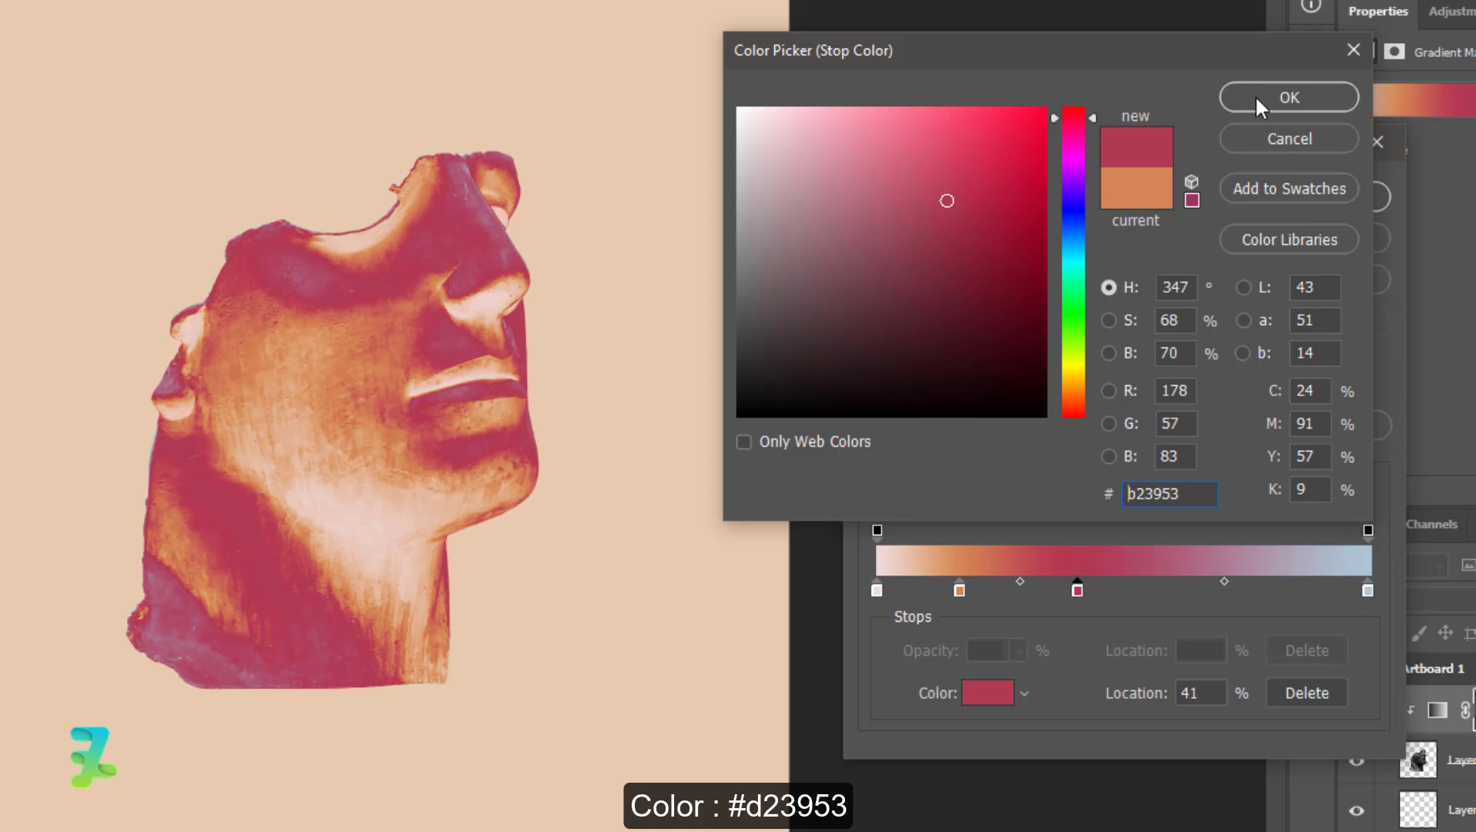
{"action": "left_click", "coordinate": [1256, 94]}
- Add a 66% gradient stop coloured deep crimson #9b213b
{"action": "left_click", "coordinate": [1204, 593]}
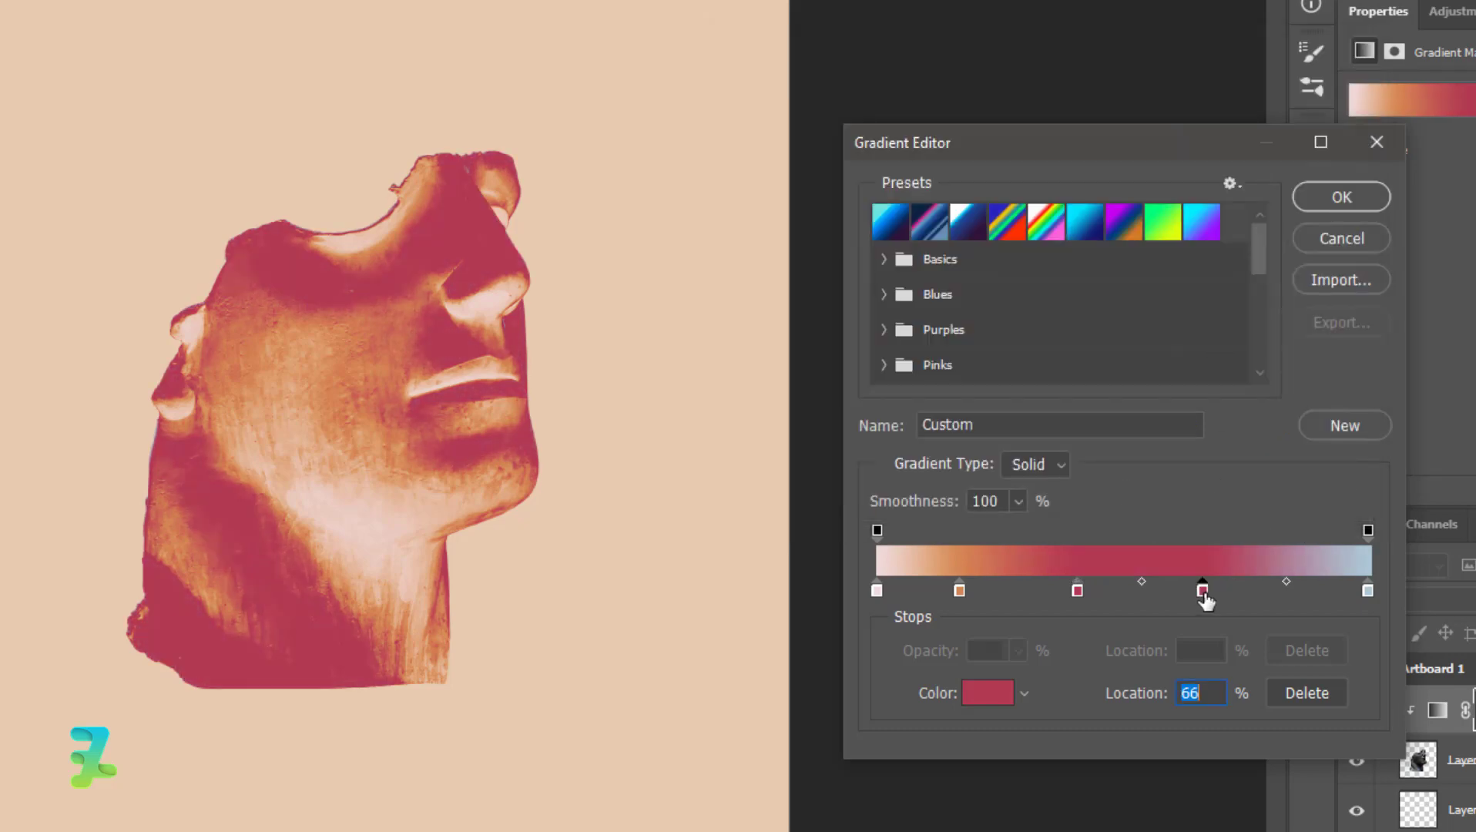
{"action": "double_click", "coordinate": [1204, 591]}
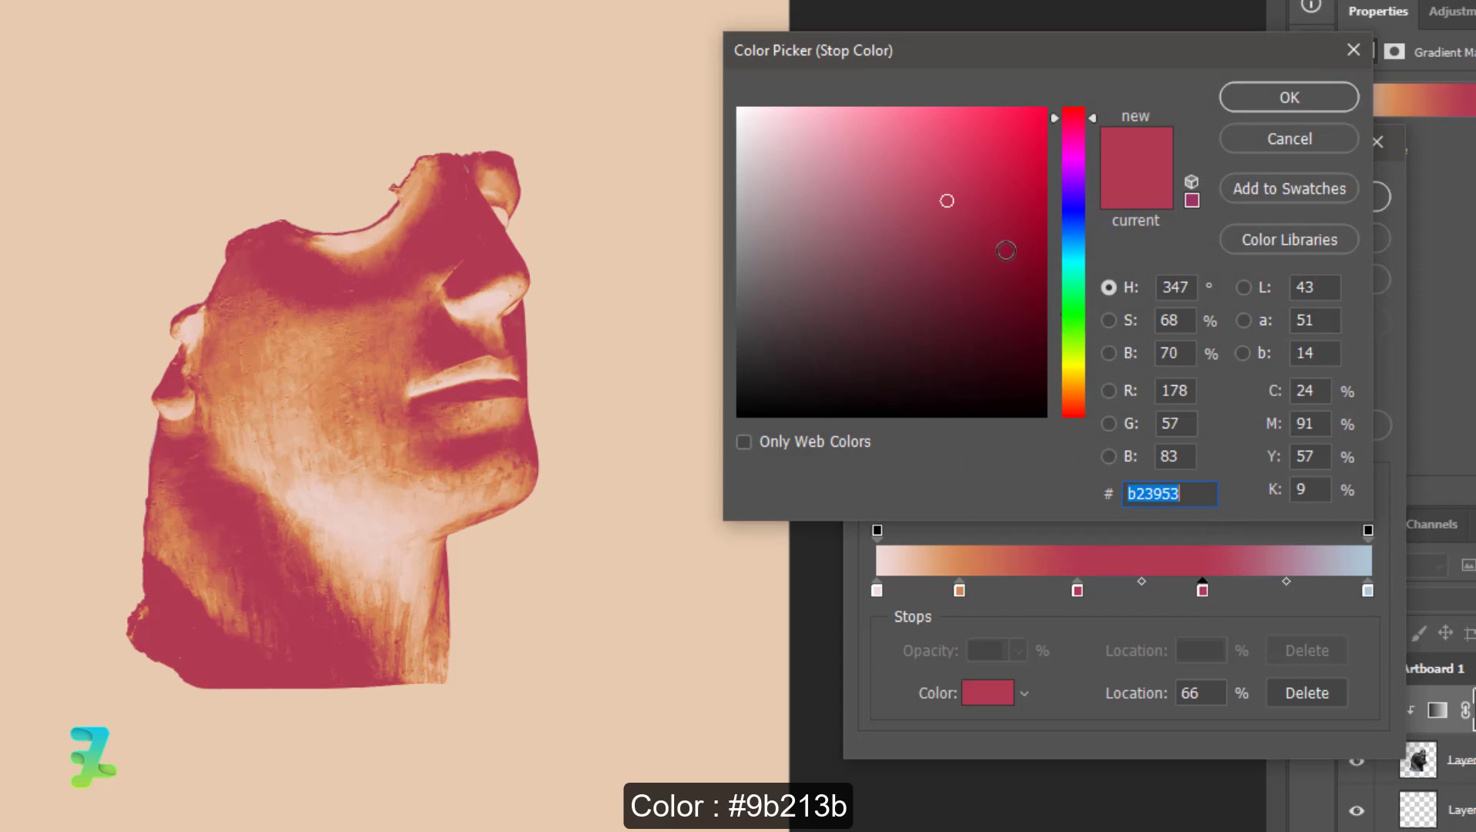
{"action": "left_click_drag", "start_coordinate": [1024, 208], "coordinate": [1027, 167]}
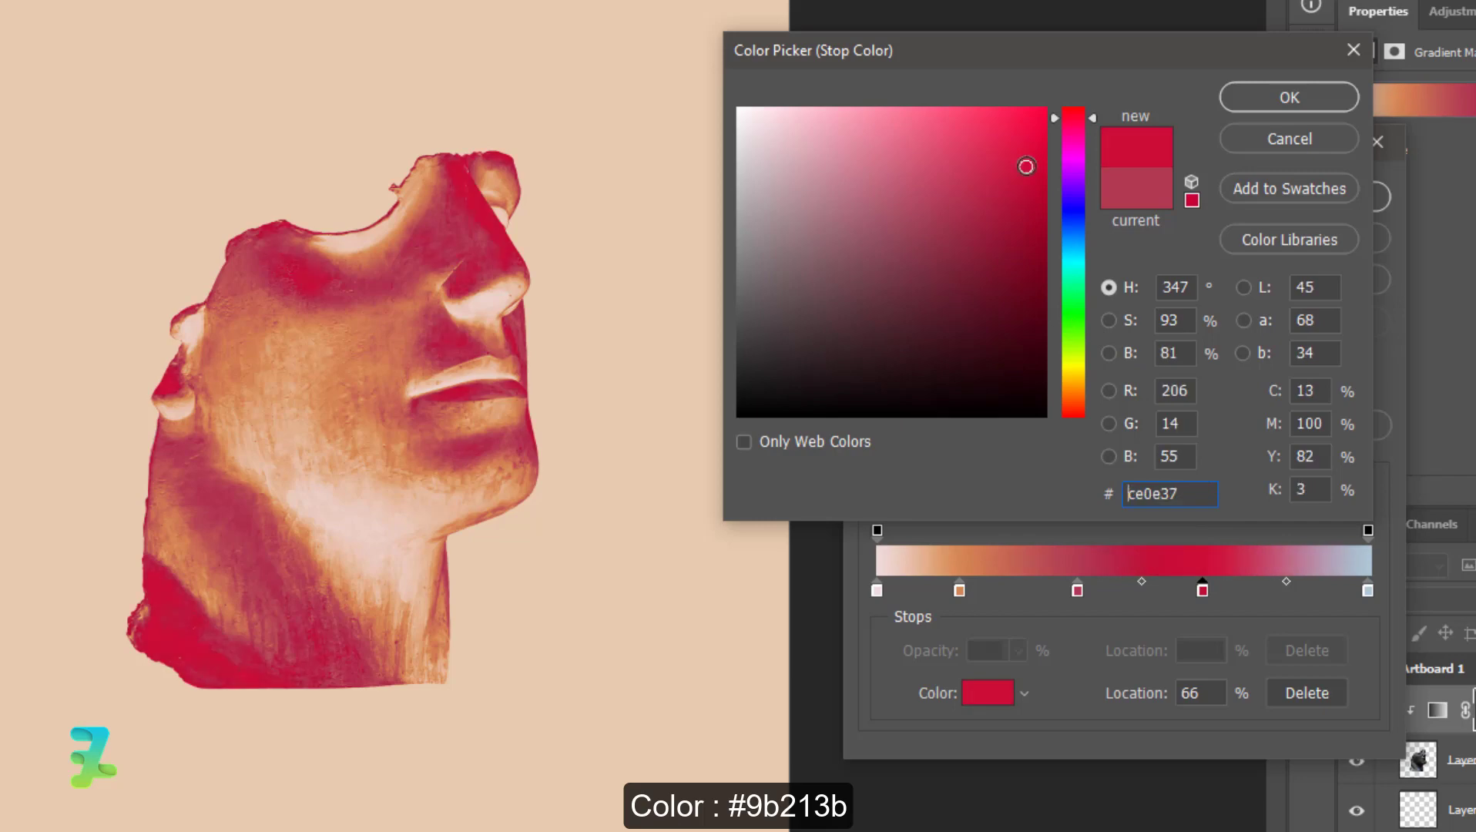
{"action": "left_click_drag", "start_coordinate": [992, 197], "coordinate": [976, 230]}
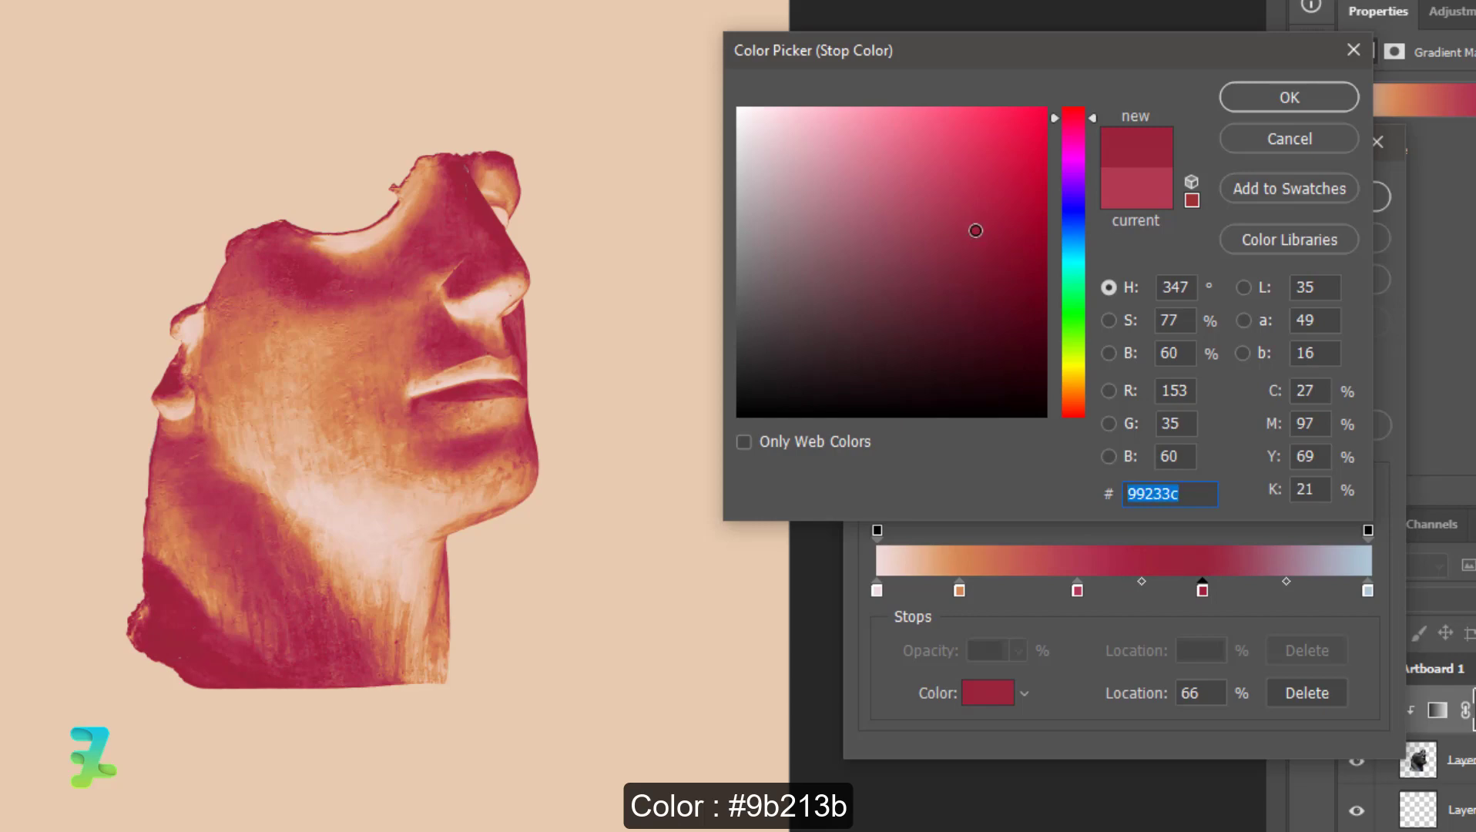
{"action": "left_click_drag", "start_coordinate": [976, 230], "coordinate": [982, 229]}
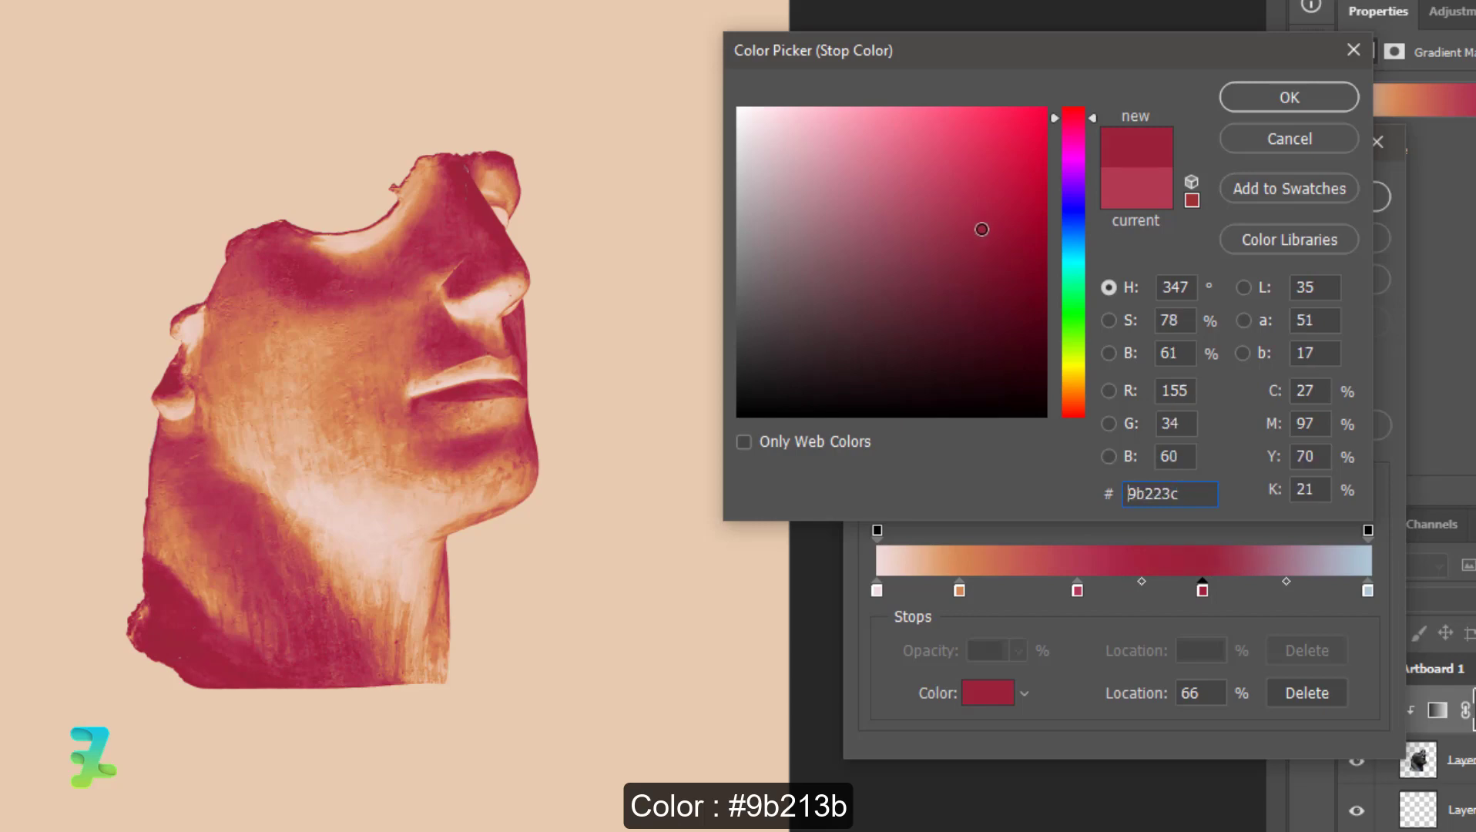
{"action": "left_click", "coordinate": [981, 229]}
{"action": "left_click", "coordinate": [1279, 97]}
{"action": "left_click", "coordinate": [1368, 591]}
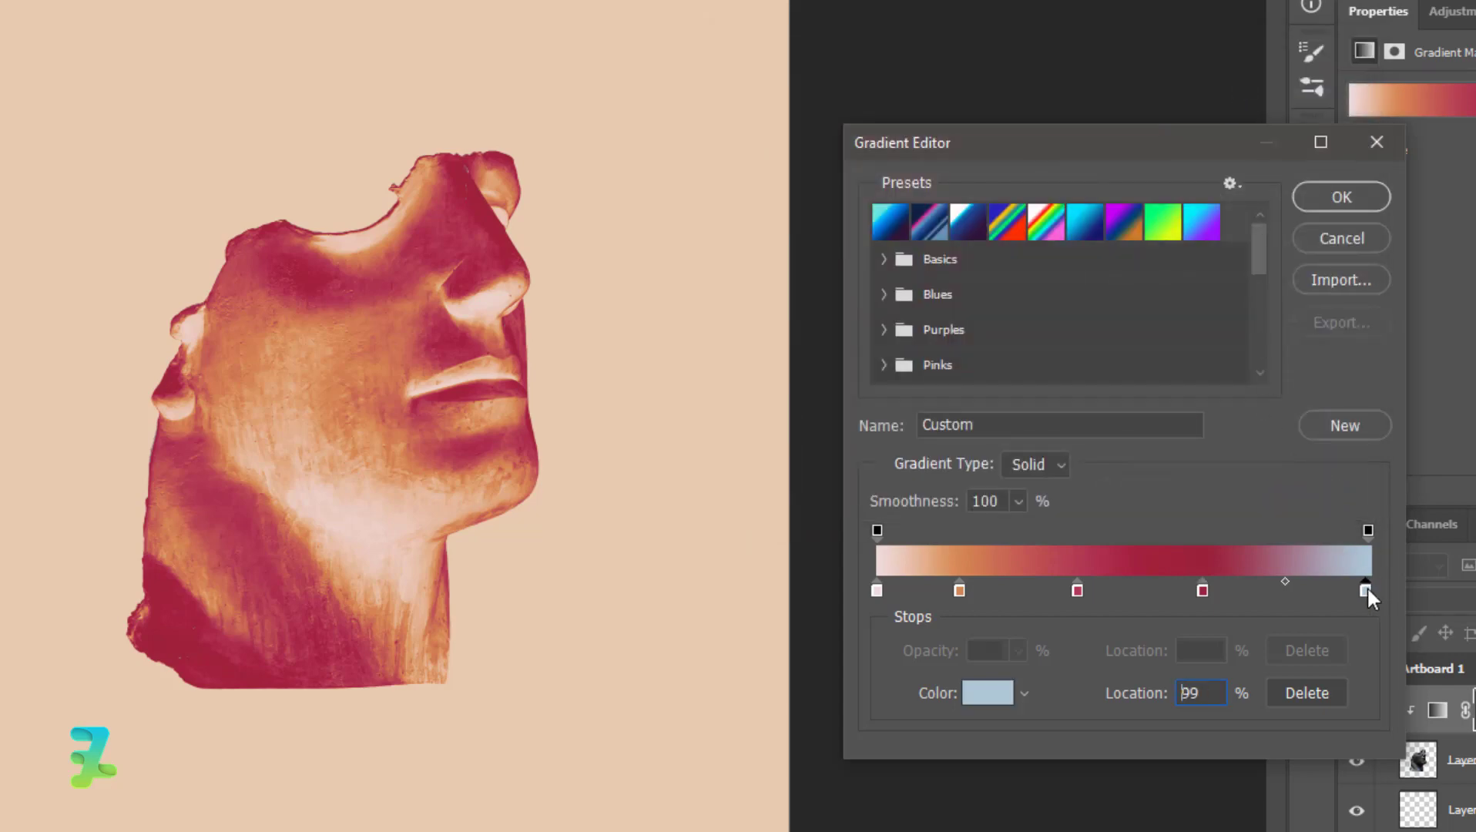
- Make the gradient's rightmost stop bright orange #ff8f2b
{"action": "double_click", "coordinate": [1365, 590]}
{"action": "left_click", "coordinate": [1072, 406]}
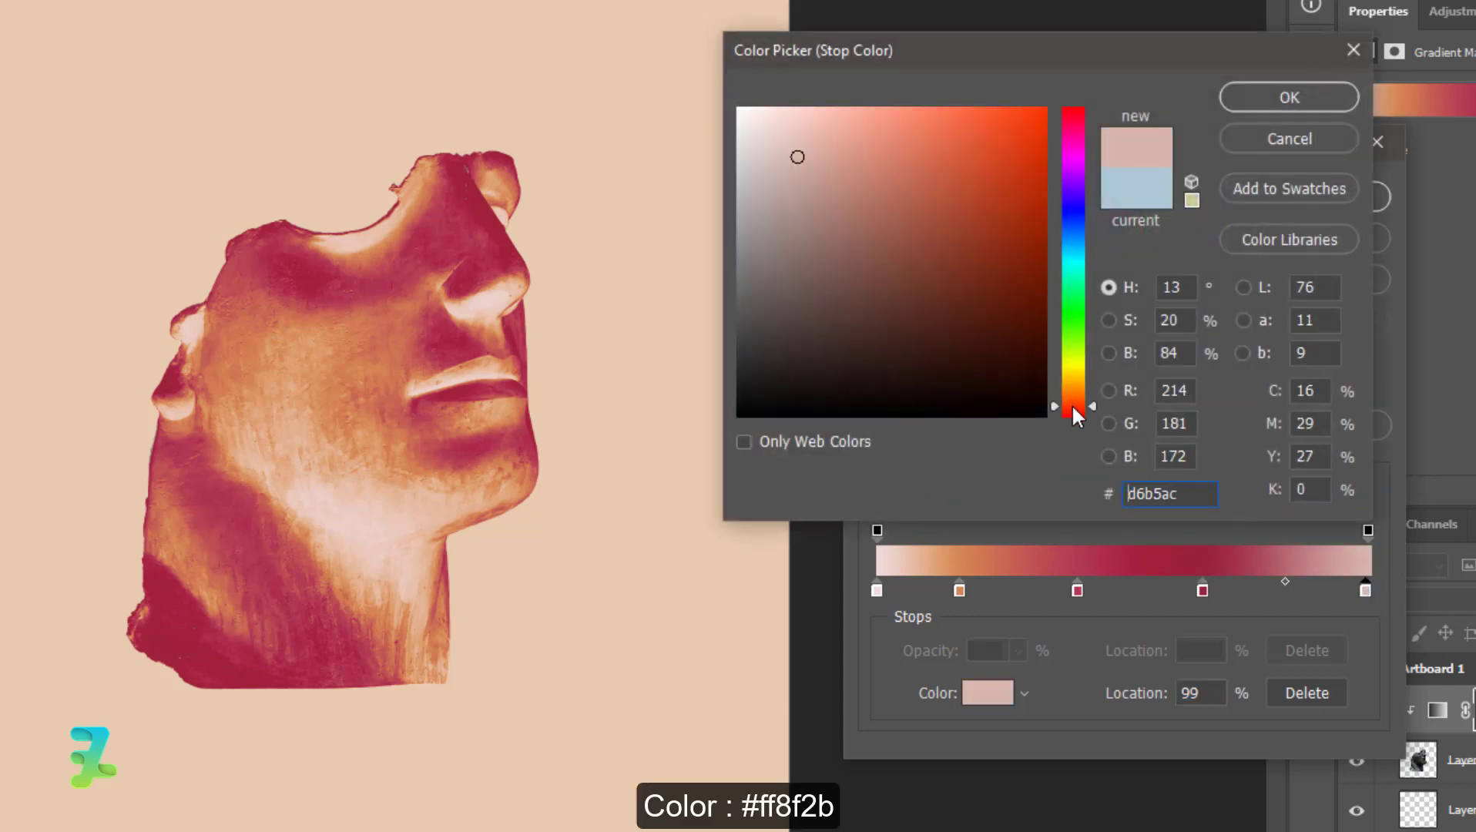
{"action": "left_click", "coordinate": [1024, 307]}
{"action": "left_click_drag", "start_coordinate": [1022, 321], "coordinate": [1021, 367]}
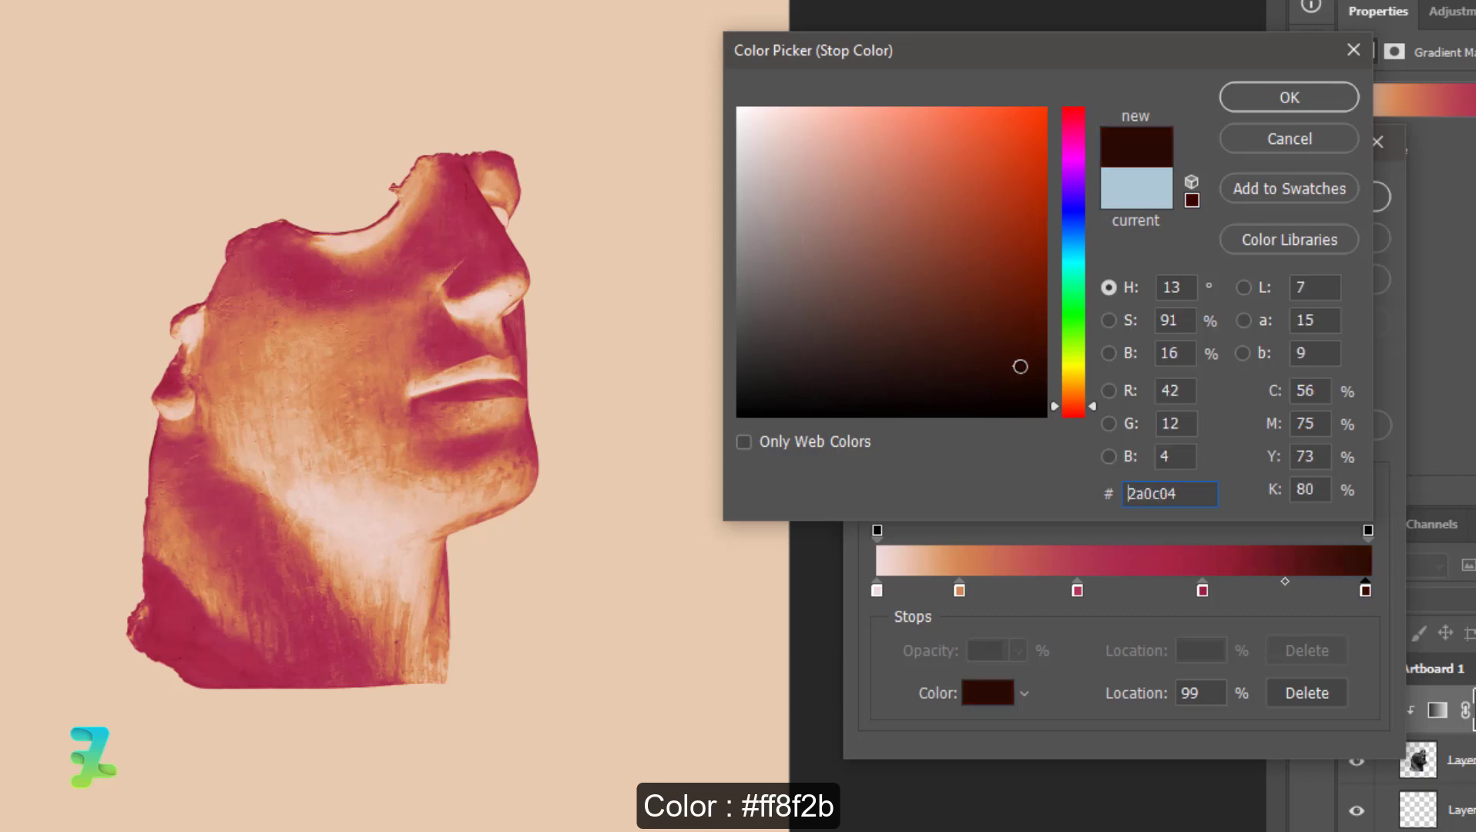
{"action": "left_click_drag", "start_coordinate": [1036, 108], "coordinate": [994, 108]}
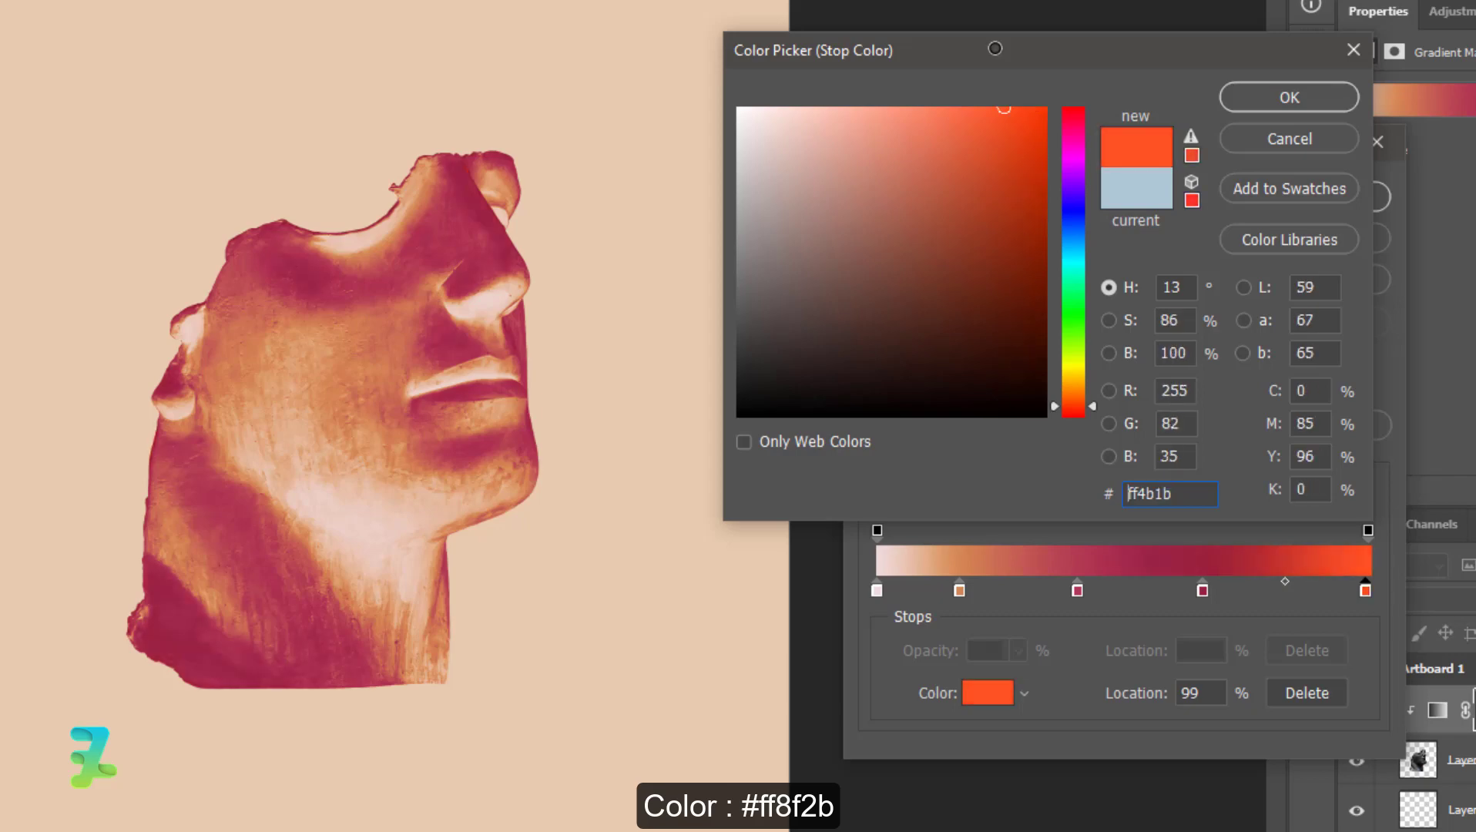
{"action": "mouse_move", "coordinate": [1078, 392]}
{"action": "left_mouse_down"}
{"action": "mouse_move", "coordinate": [1072, 367]}
{"action": "mouse_move", "coordinate": [1076, 390]}
{"action": "left_mouse_up"}
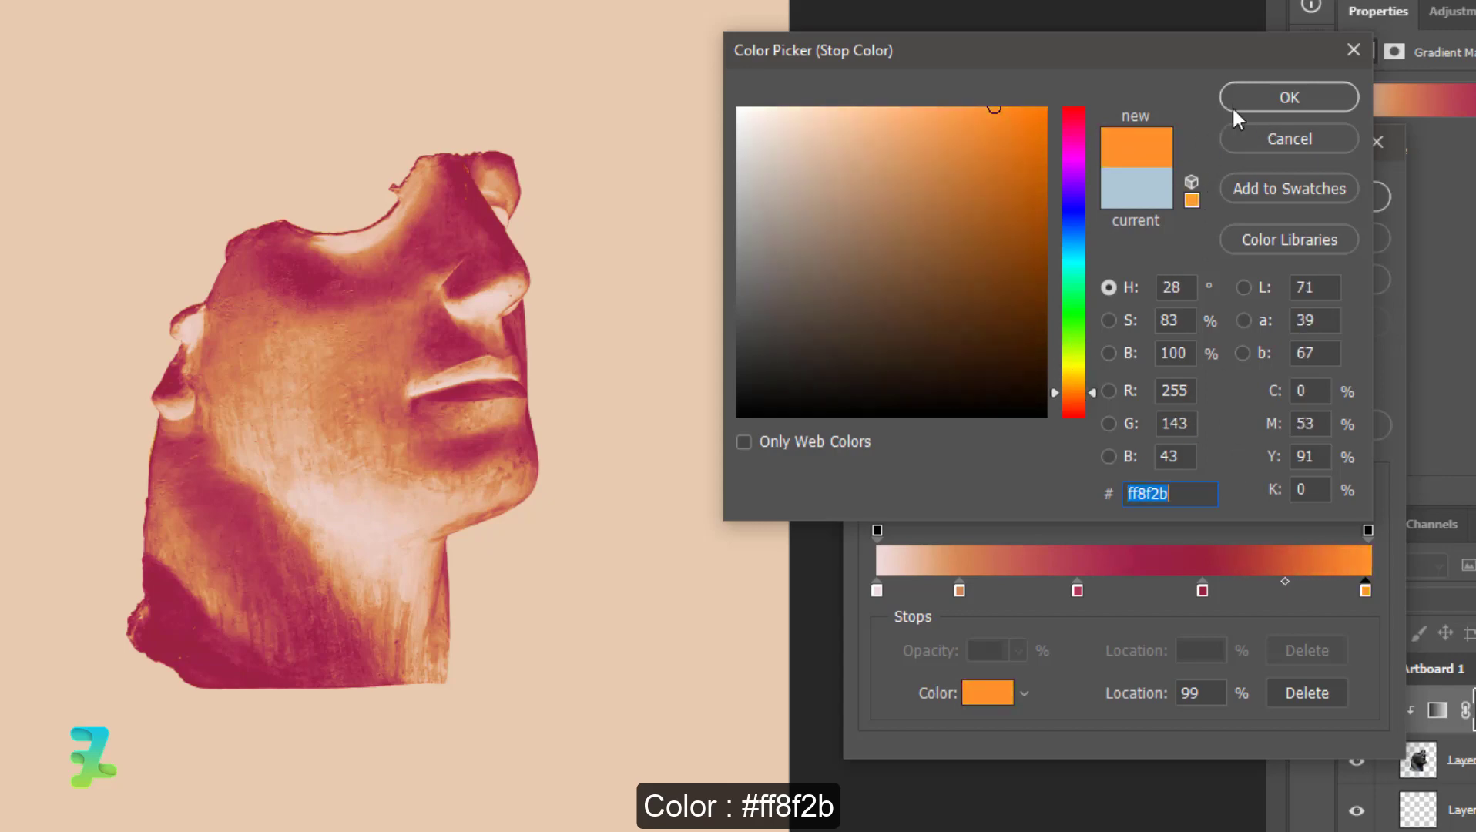
{"action": "left_click", "coordinate": [1273, 99]}
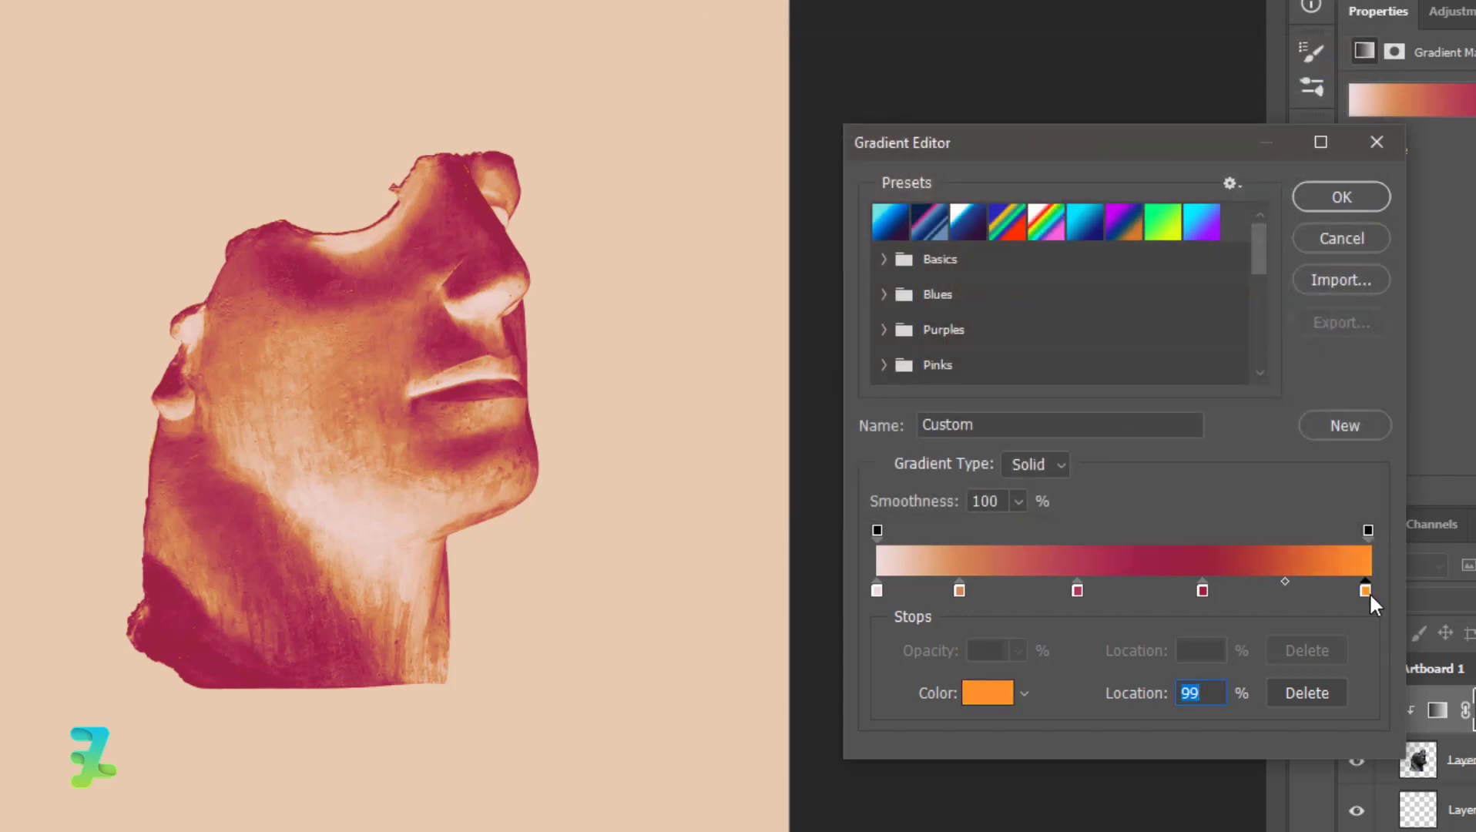
{"action": "mouse_move", "coordinate": [1366, 590]}
{"action": "left_mouse_down"}
{"action": "mouse_move", "coordinate": [1270, 567]}
{"action": "mouse_move", "coordinate": [1305, 590]}
{"action": "mouse_move", "coordinate": [1163, 590]}
{"action": "mouse_move", "coordinate": [1181, 591]}
{"action": "left_mouse_up"}
{"action": "key", "text": "ctrl+z"}
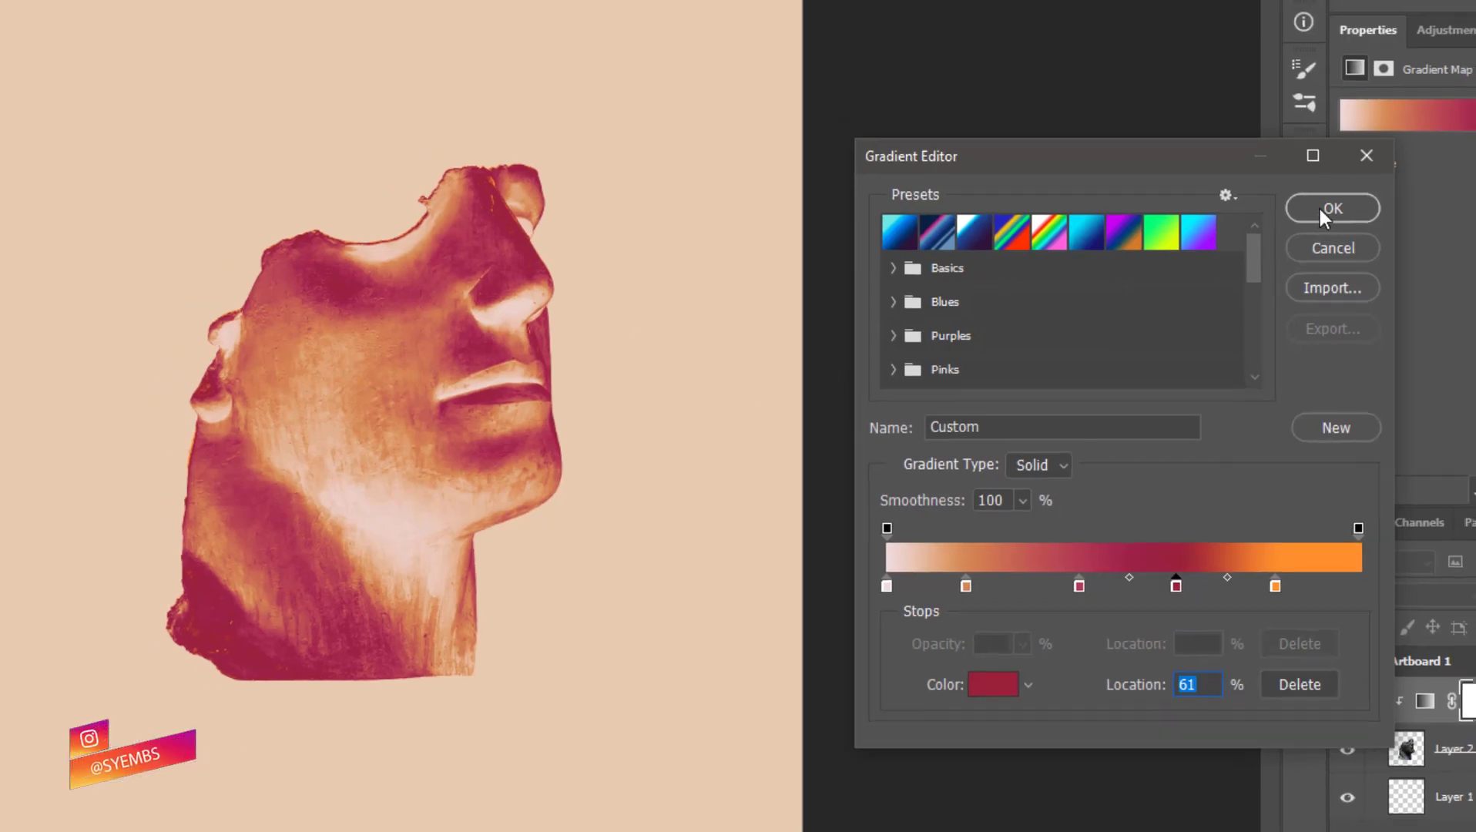
- Apply the gradient map and group it with Layer 2 into Group 1
{"action": "left_click", "coordinate": [1324, 203]}
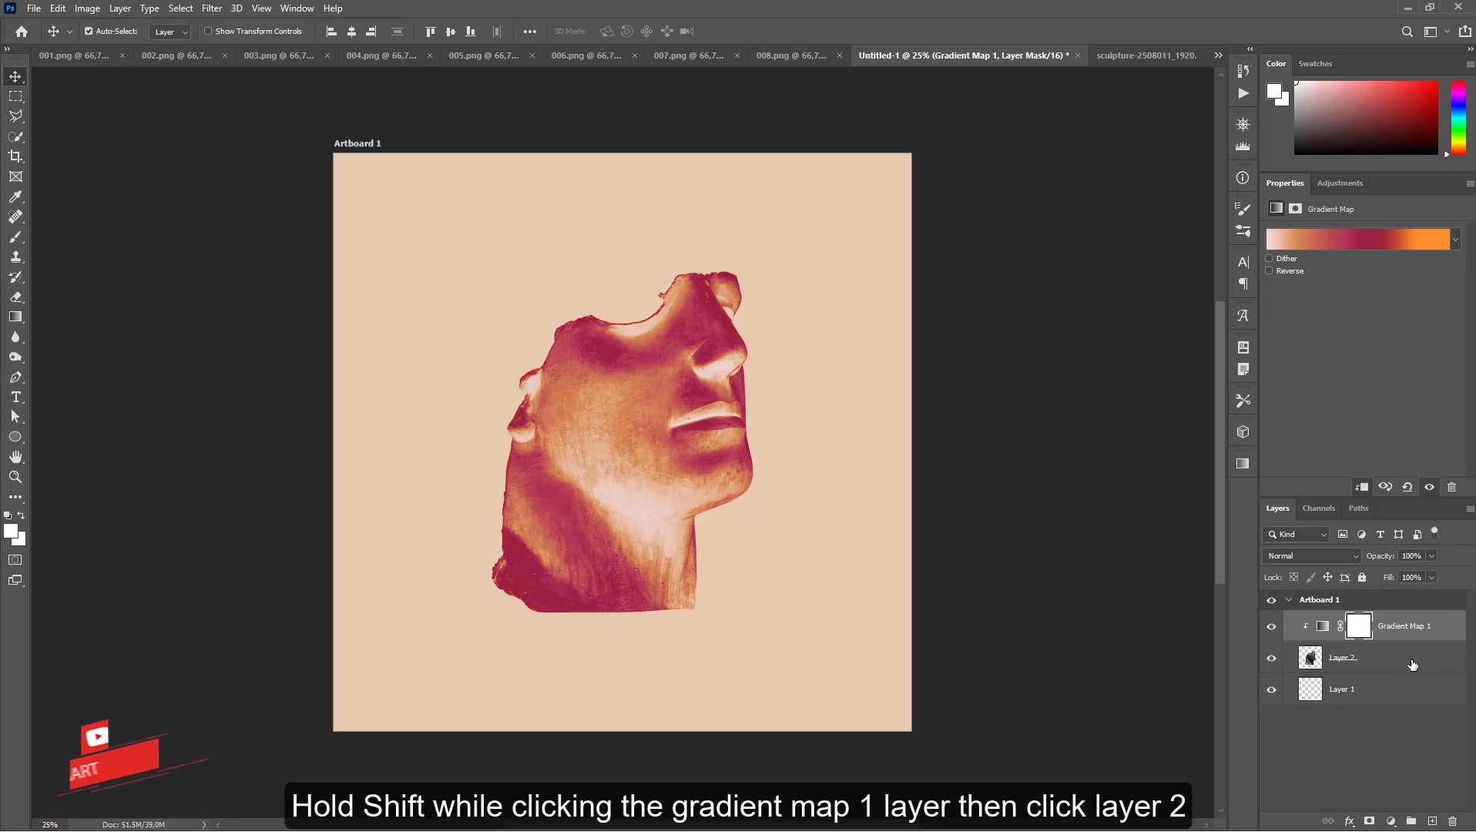
{"action": "left_click", "coordinate": [1413, 664], "text": "shift"}
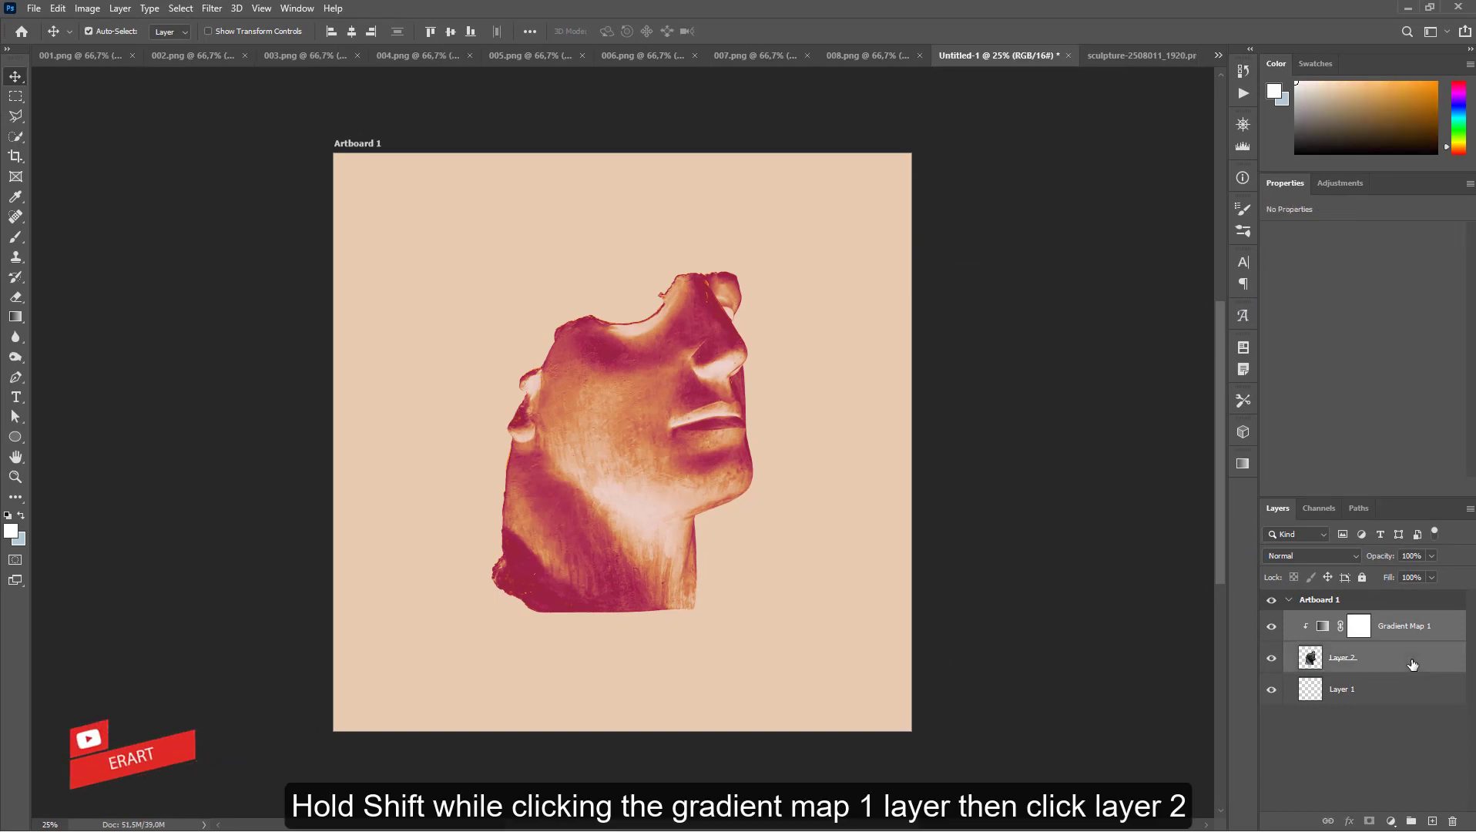
{"action": "key", "text": "ctrl+g"}
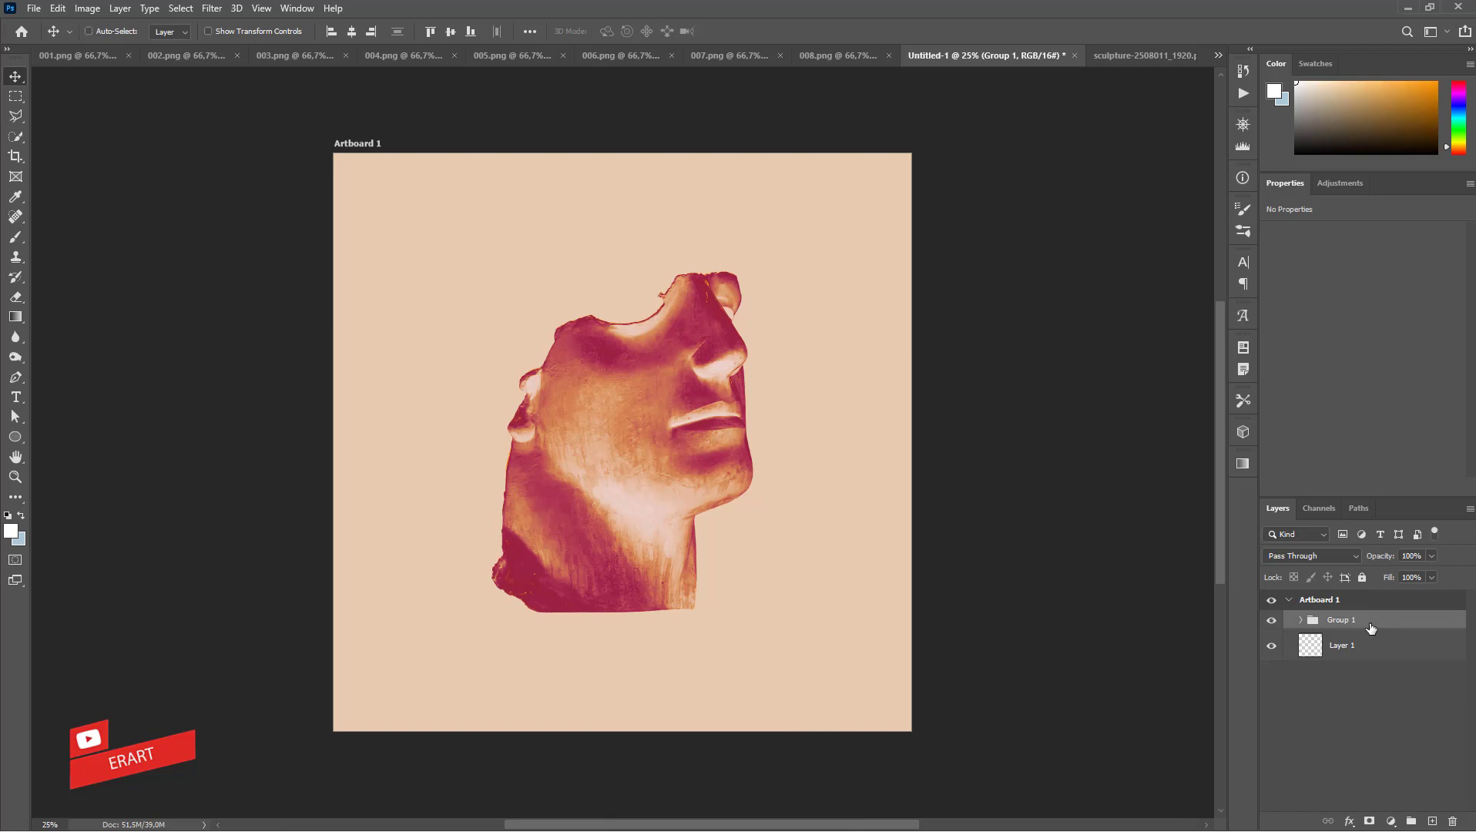
- Duplicate Group 1 and convert the copy into an embedded smart object
{"action": "key", "text": "ctrl+j"}
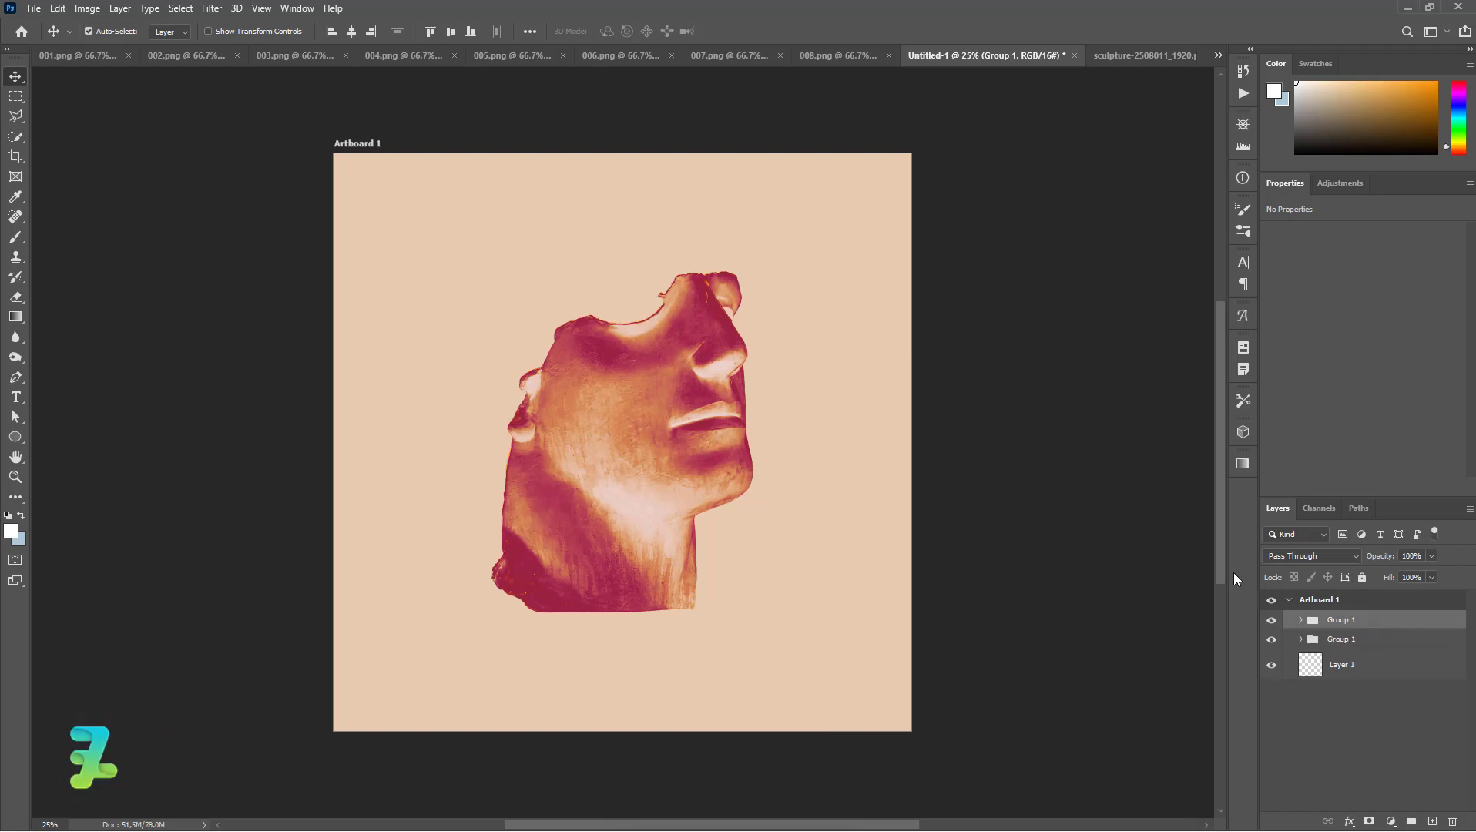
{"action": "right_click", "coordinate": [1387, 624]}
{"action": "left_click", "coordinate": [1347, 209]}
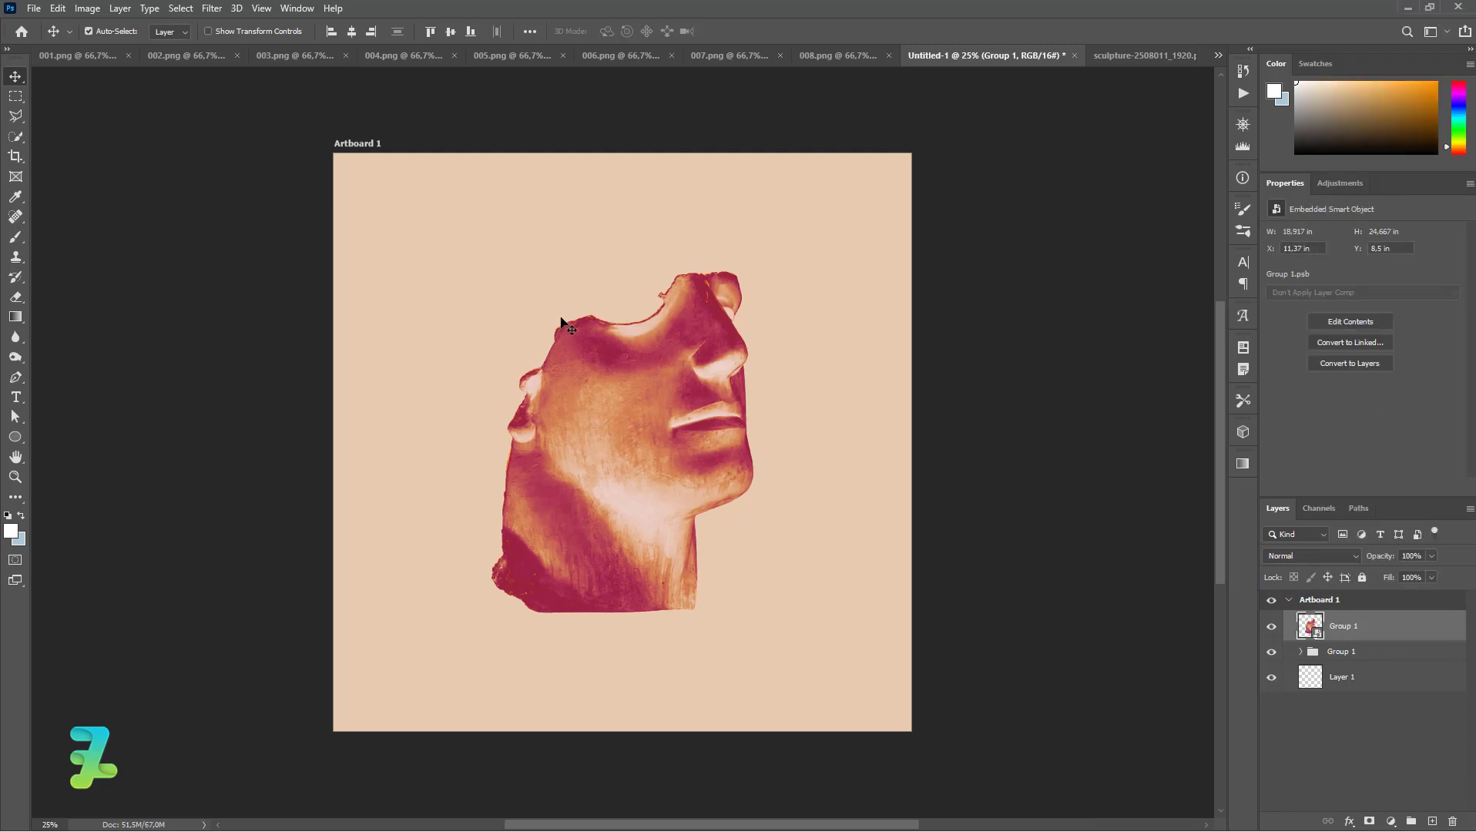
{"action": "left_click", "coordinate": [209, 9]}
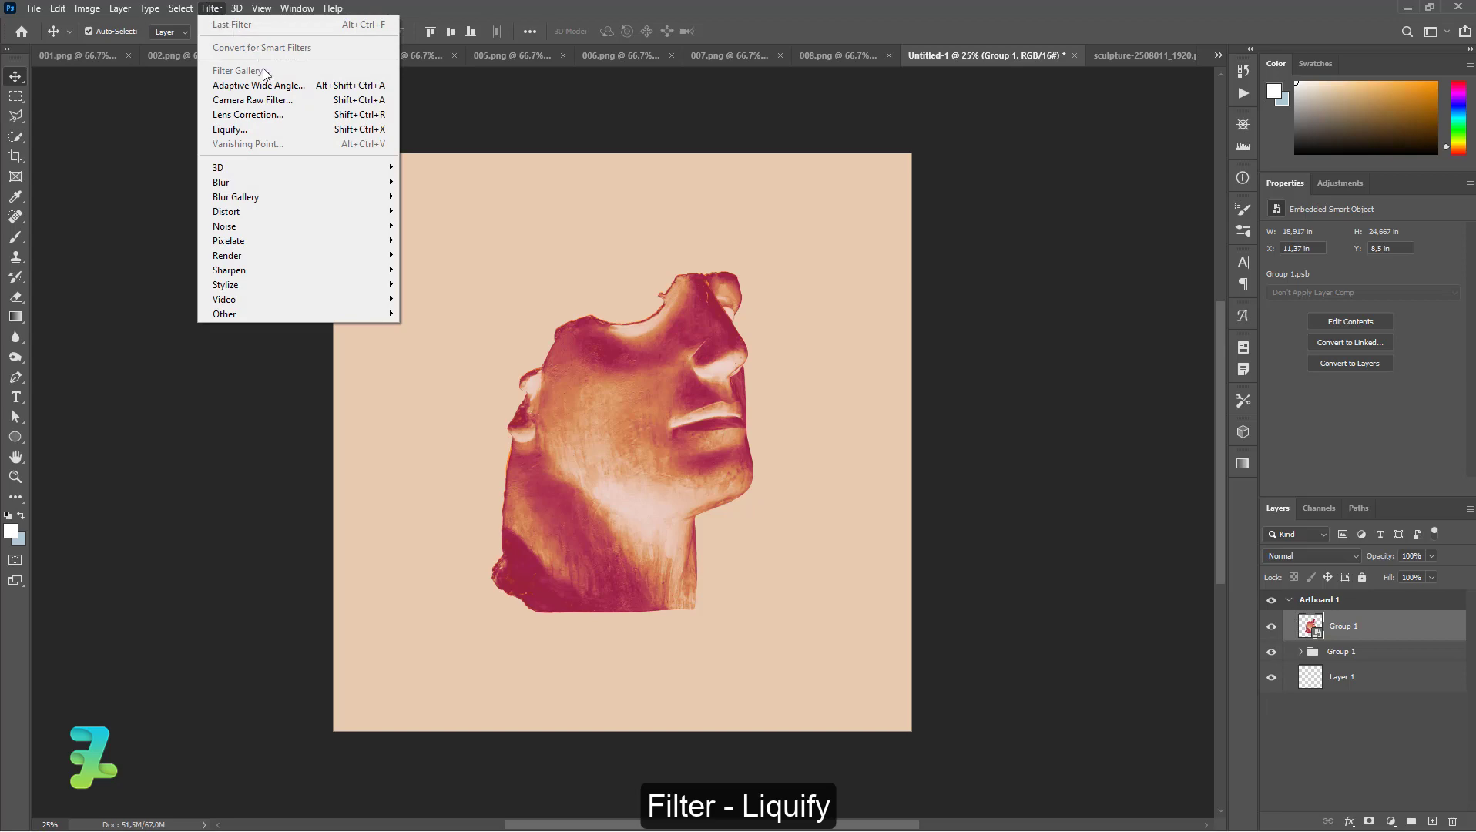
- Open Liquify on the head and pucker a small spot on its left side with a smaller brush
{"action": "left_click", "coordinate": [294, 131]}
{"action": "key", "text": "bracketleft"}
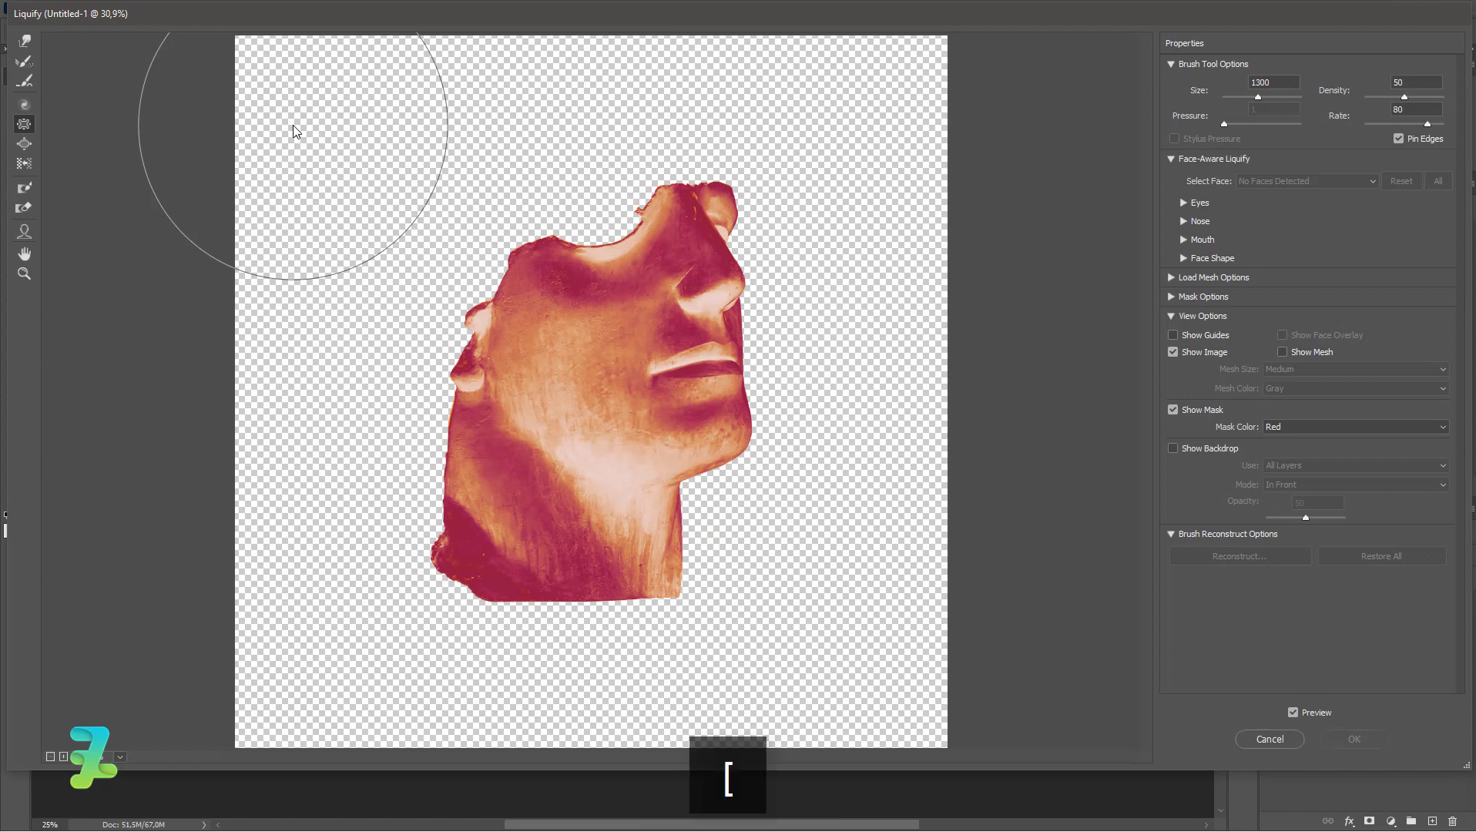
{"action": "key", "text": "bracketleft"}
{"action": "key", "text": "bracketleft"}
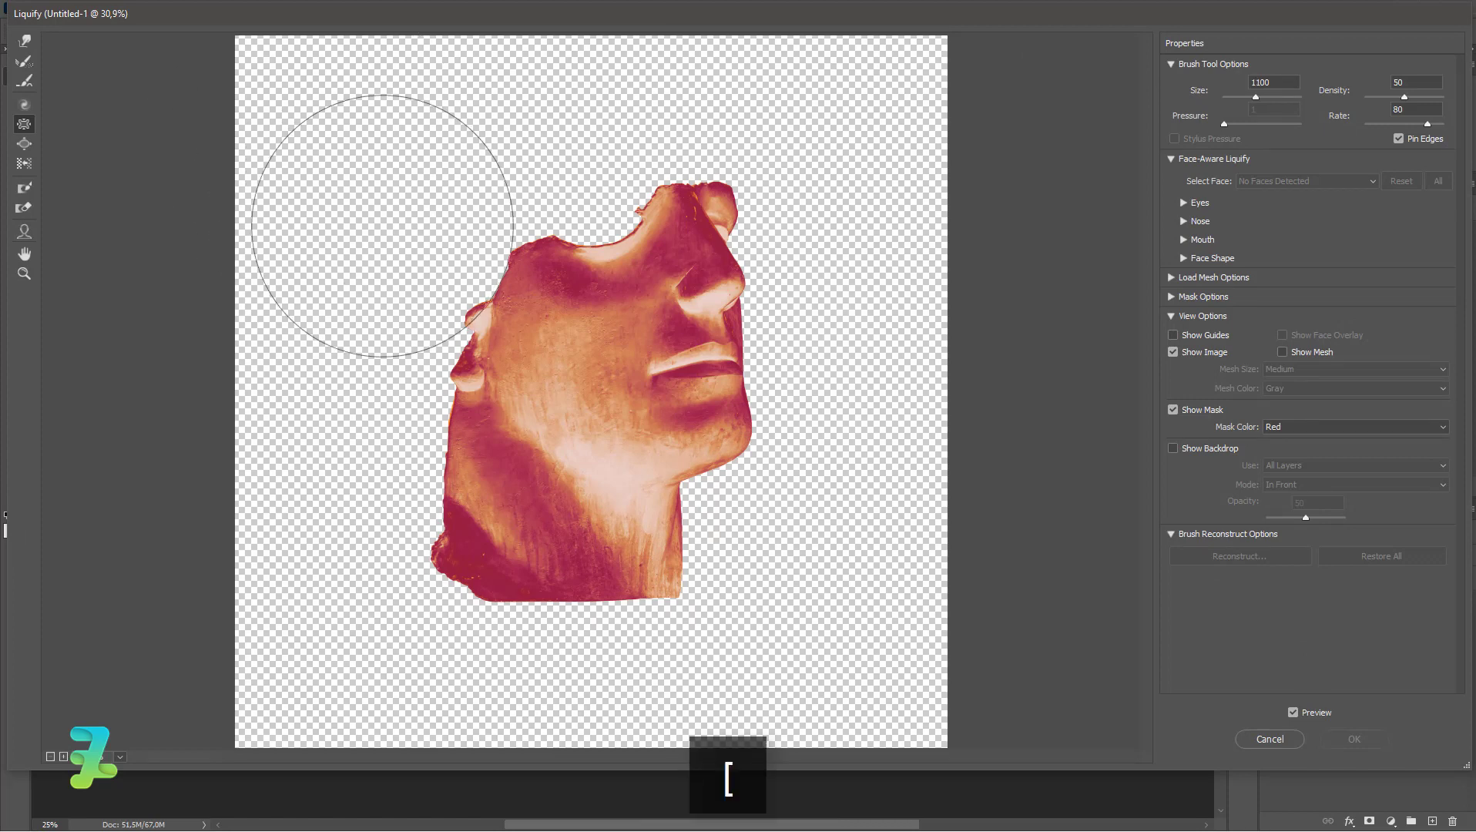
{"action": "key", "text": "bracketleft"}
{"action": "key", "text": "bracketleft"}
{"action": "key", "text": "bracketleft"}
{"action": "key", "text": "bracketleft"}
{"action": "key", "text": "bracketleft"}
{"action": "key", "text": "bracketleft"}
{"action": "key", "text": "bracketleft"}
{"action": "key", "text": "bracketleft"}
{"action": "key", "text": "bracketleft"}
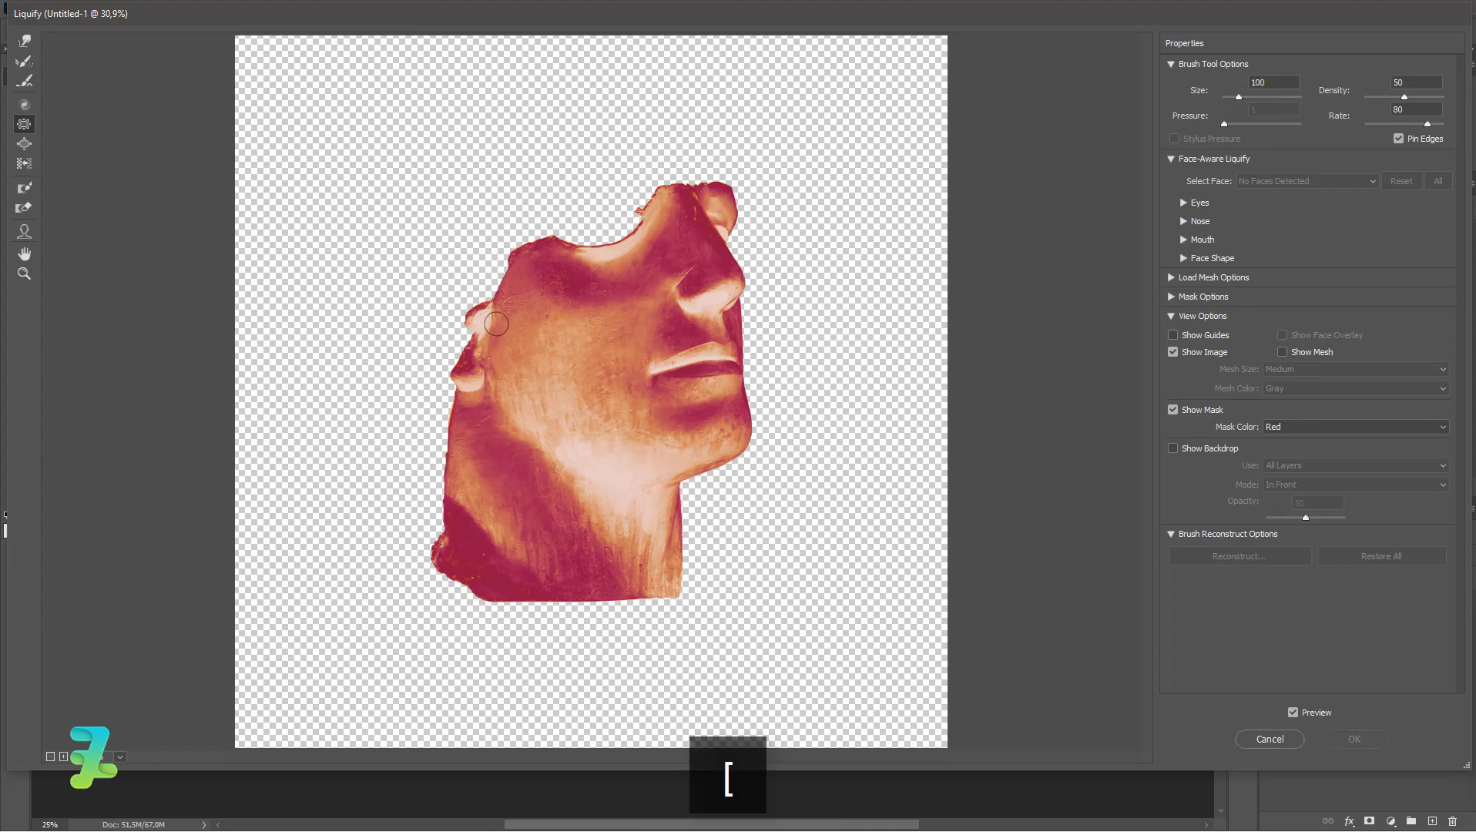
{"action": "left_click_drag", "start_coordinate": [509, 325], "coordinate": [506, 330]}
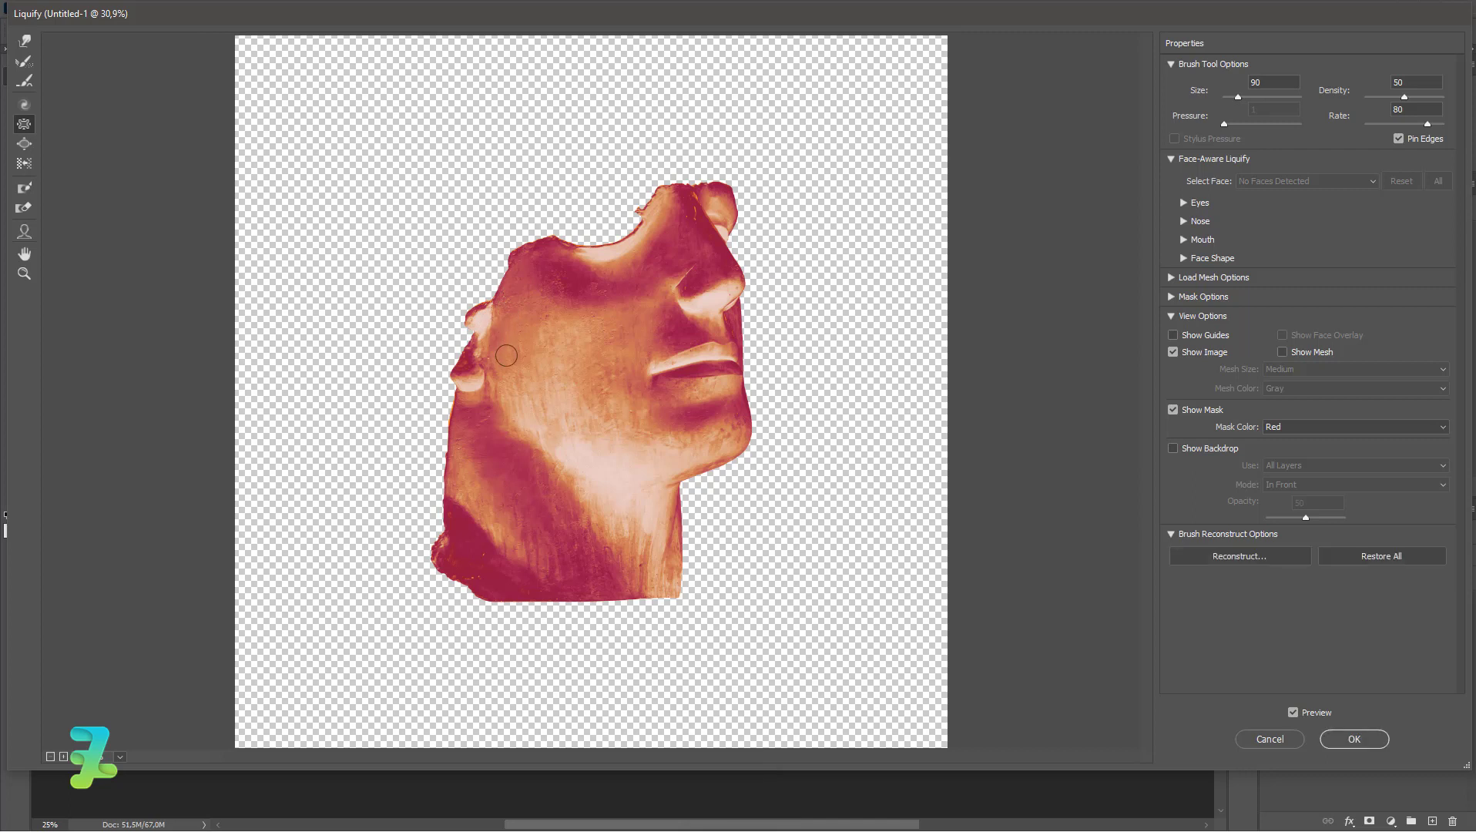
{"action": "left_click", "coordinate": [24, 40]}
- Warp dark streaks down the cheek and smear the lower-lip shadow rightward
{"action": "key", "text": "bracketleft"}
{"action": "key", "text": "bracketleft"}
{"action": "key", "text": "bracketleft"}
{"action": "key", "text": "bracketleft"}
{"action": "key", "text": "bracketleft"}
{"action": "key", "text": "bracketleft"}
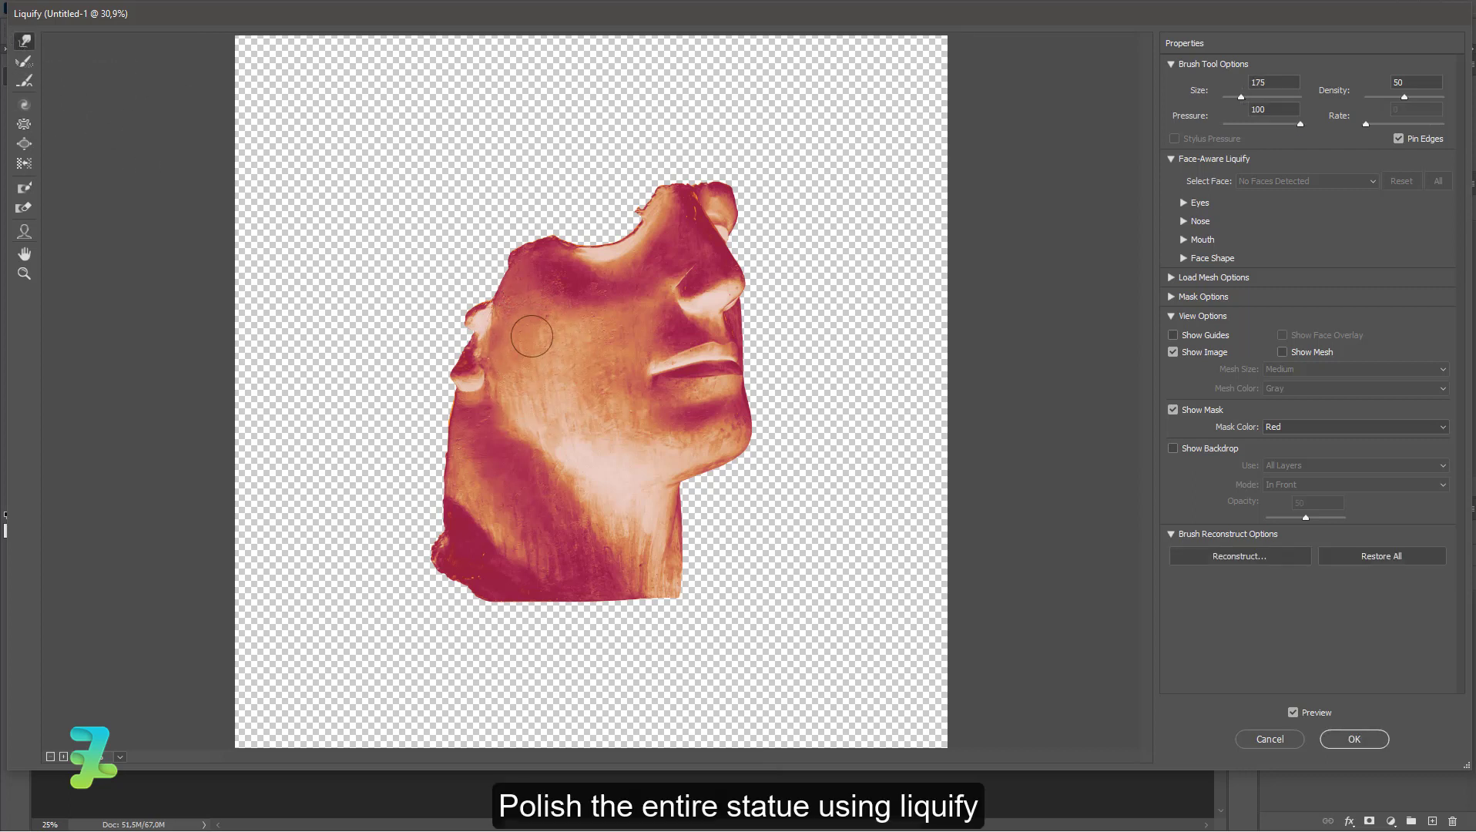
{"action": "mouse_move", "coordinate": [519, 371]}
{"action": "left_mouse_down"}
{"action": "mouse_move", "coordinate": [527, 399]}
{"action": "mouse_move", "coordinate": [571, 290]}
{"action": "mouse_move", "coordinate": [574, 389]}
{"action": "left_mouse_up"}
{"action": "key", "text": "bracketleft"}
{"action": "left_click_drag", "start_coordinate": [575, 304], "coordinate": [579, 428]}
{"action": "left_click_drag", "start_coordinate": [584, 327], "coordinate": [598, 405]}
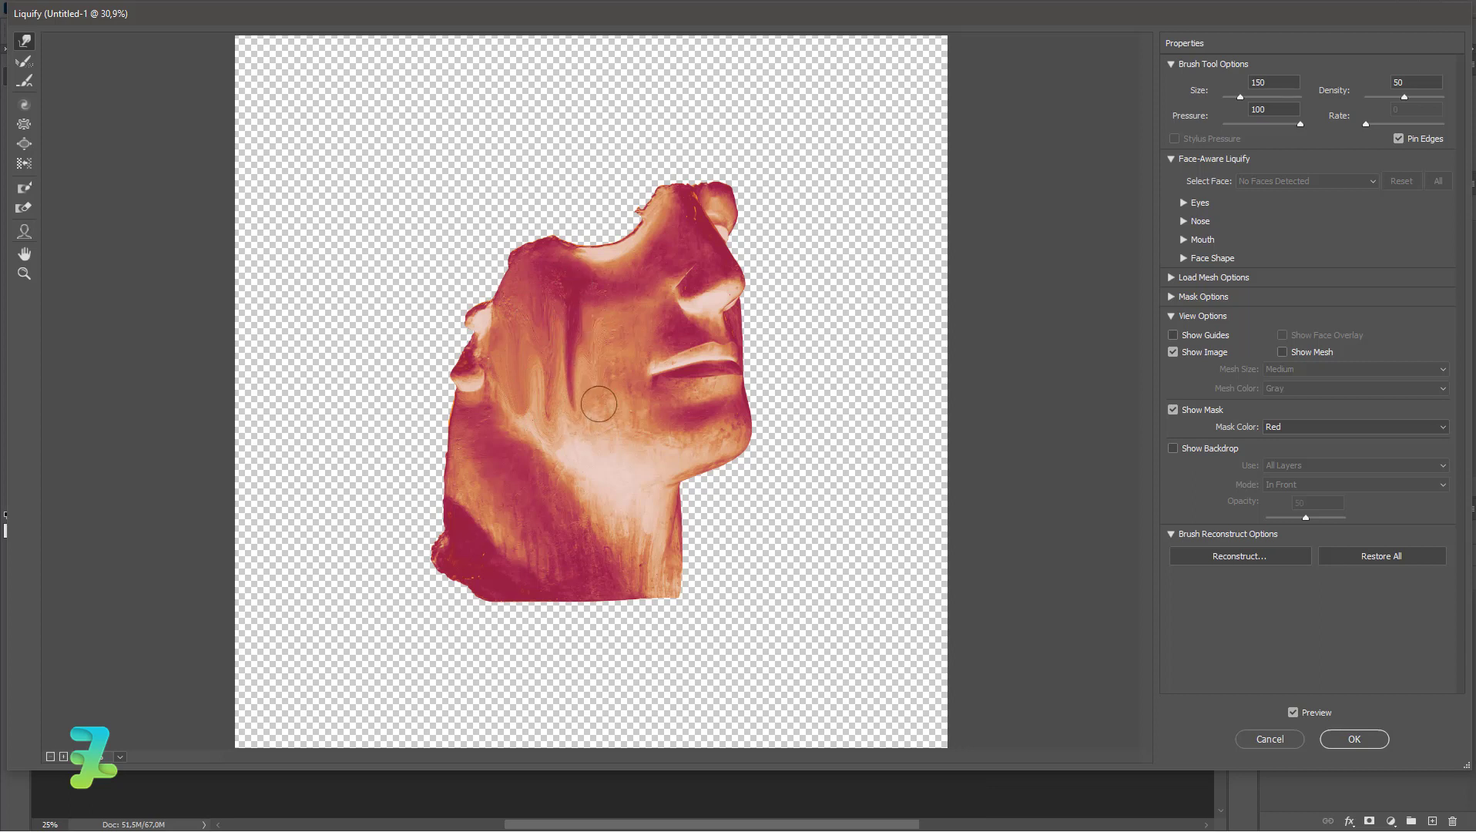
{"action": "mouse_move", "coordinate": [614, 322]}
{"action": "left_mouse_down"}
{"action": "mouse_move", "coordinate": [620, 393]}
{"action": "mouse_move", "coordinate": [578, 420]}
{"action": "left_mouse_up"}
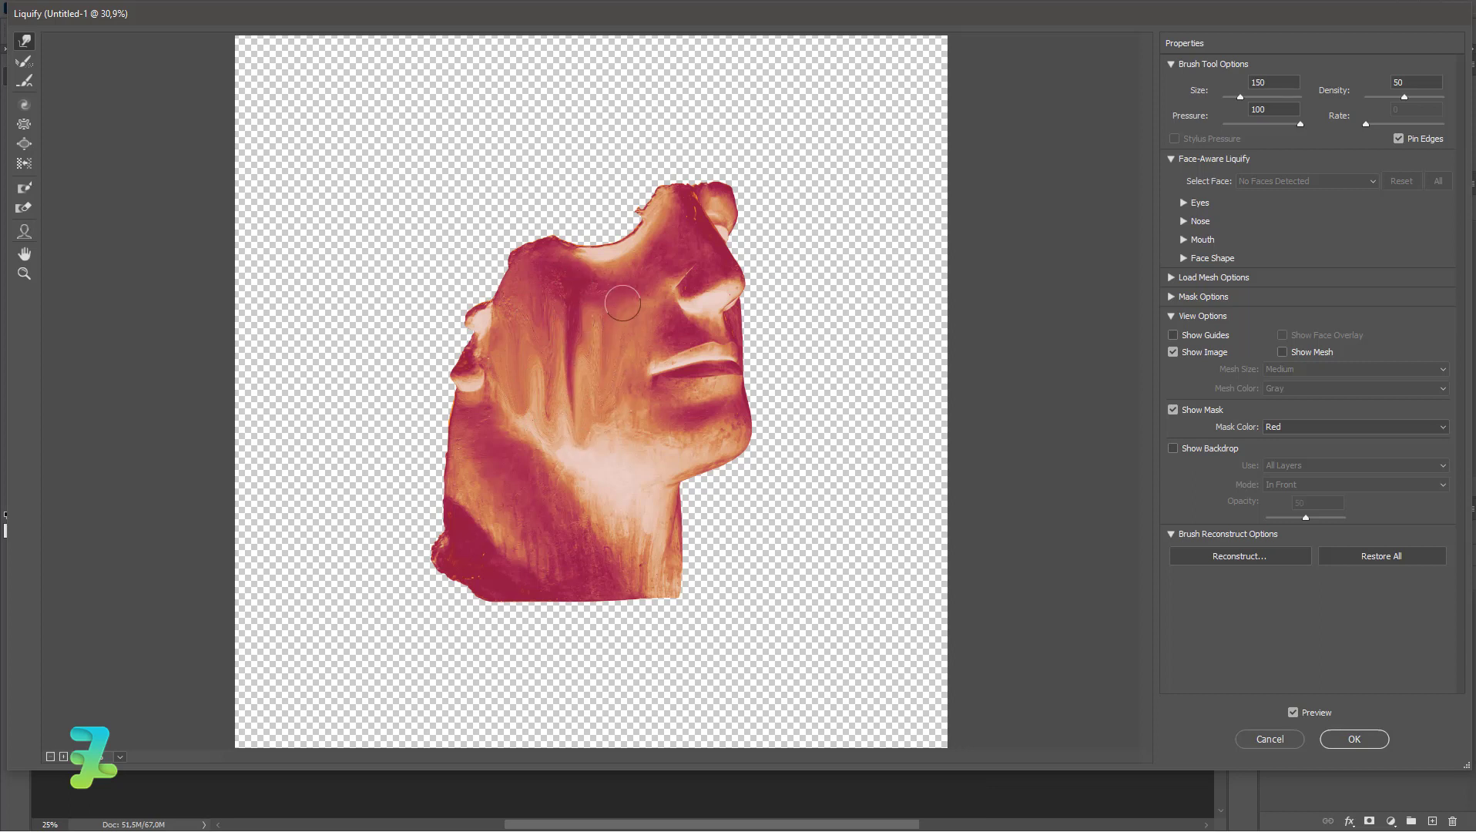
{"action": "left_click_drag", "start_coordinate": [622, 301], "coordinate": [636, 397]}
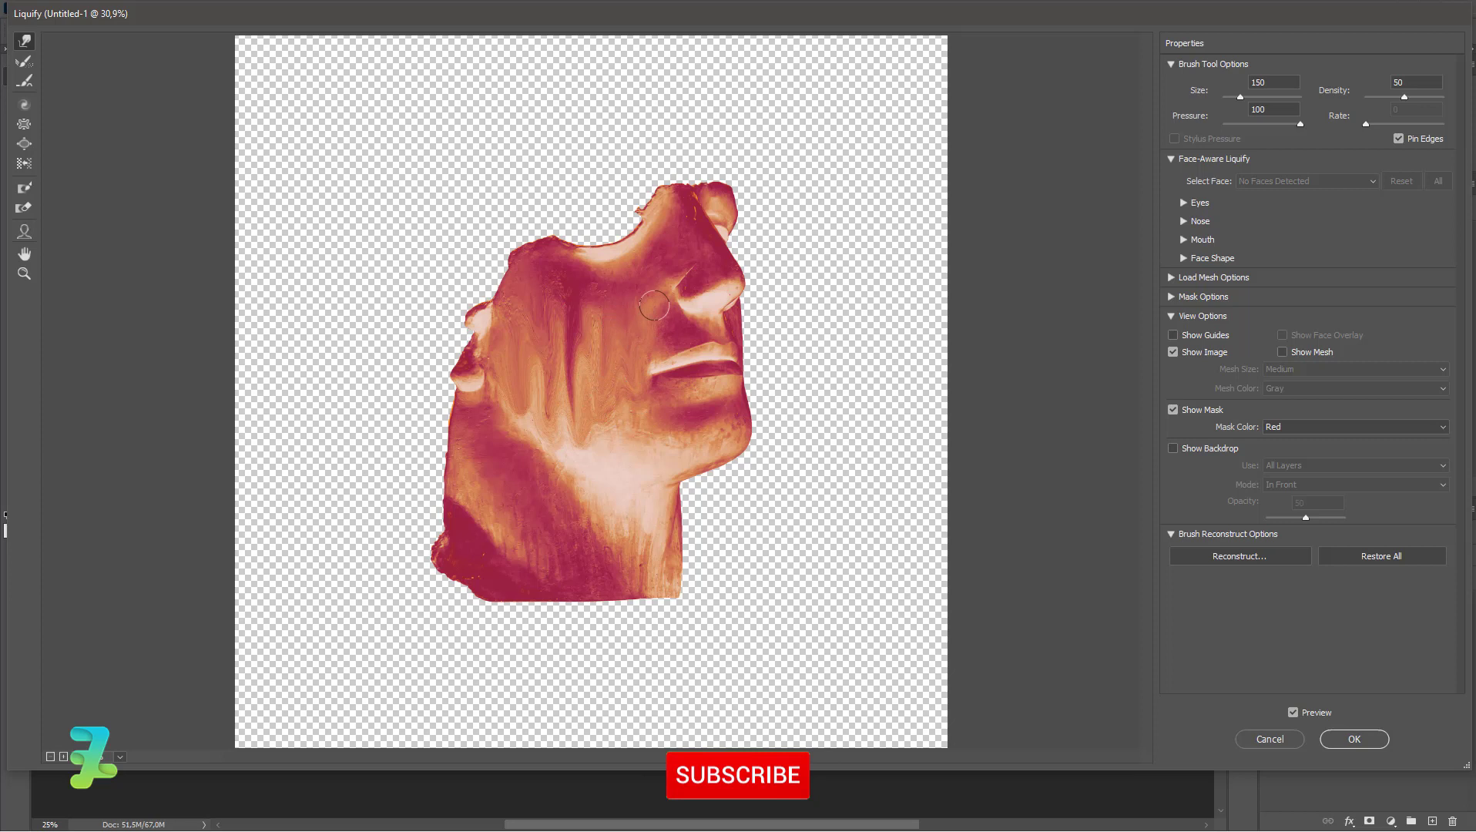
{"action": "key", "text": "bracketleft"}
{"action": "key", "text": "bracketleft"}
{"action": "key", "text": "bracketleft"}
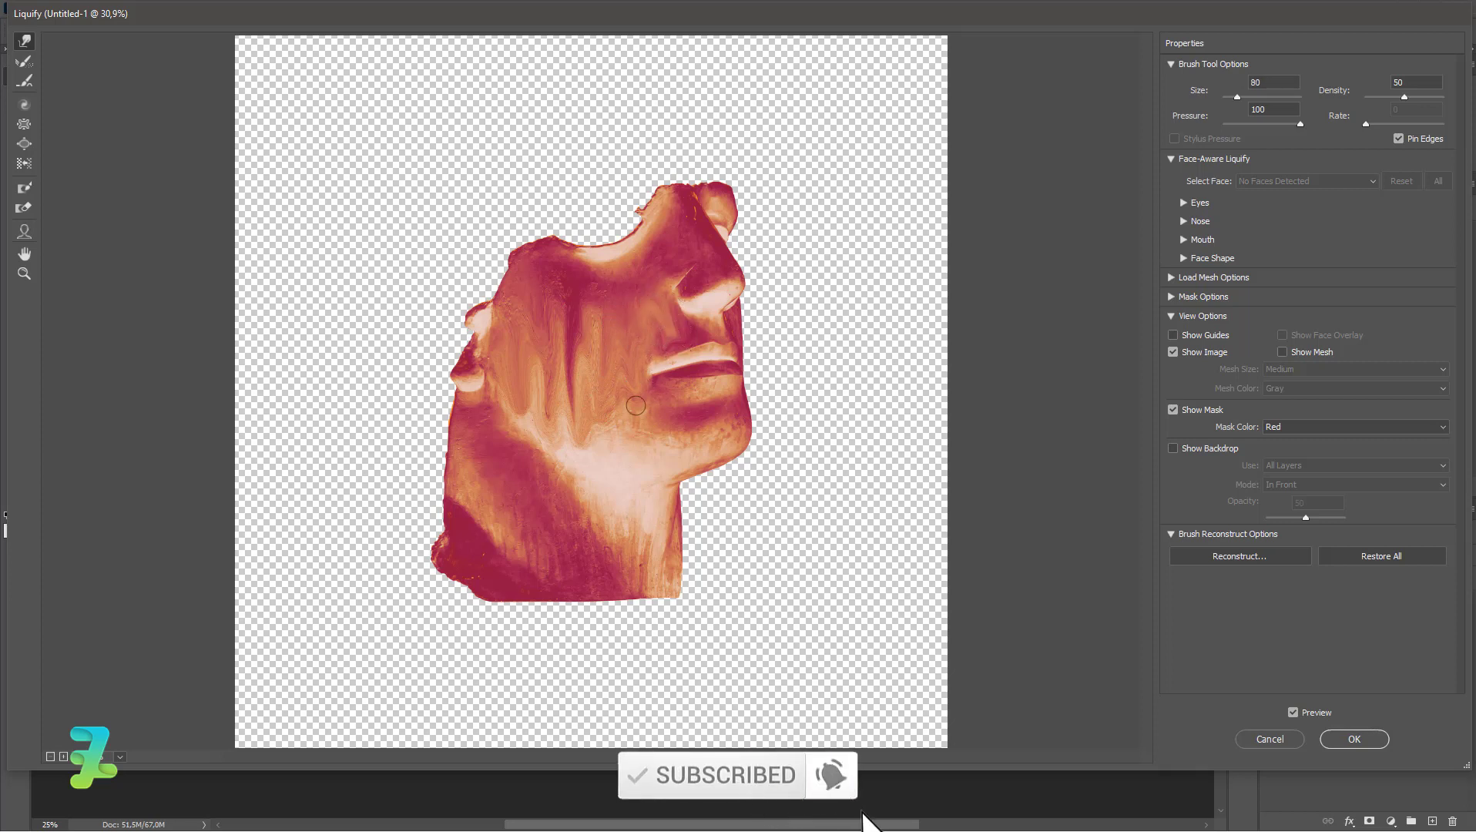
{"action": "mouse_move", "coordinate": [665, 395]}
{"action": "left_mouse_down"}
{"action": "mouse_move", "coordinate": [705, 397]}
{"action": "mouse_move", "coordinate": [671, 429]}
{"action": "mouse_move", "coordinate": [704, 454]}
{"action": "mouse_move", "coordinate": [693, 432]}
{"action": "mouse_move", "coordinate": [604, 494]}
{"action": "left_mouse_up"}
- Smear light streaks down the neck and chest with a size-100 Forward Warp brush
{"action": "left_click_drag", "start_coordinate": [589, 420], "coordinate": [590, 509]}
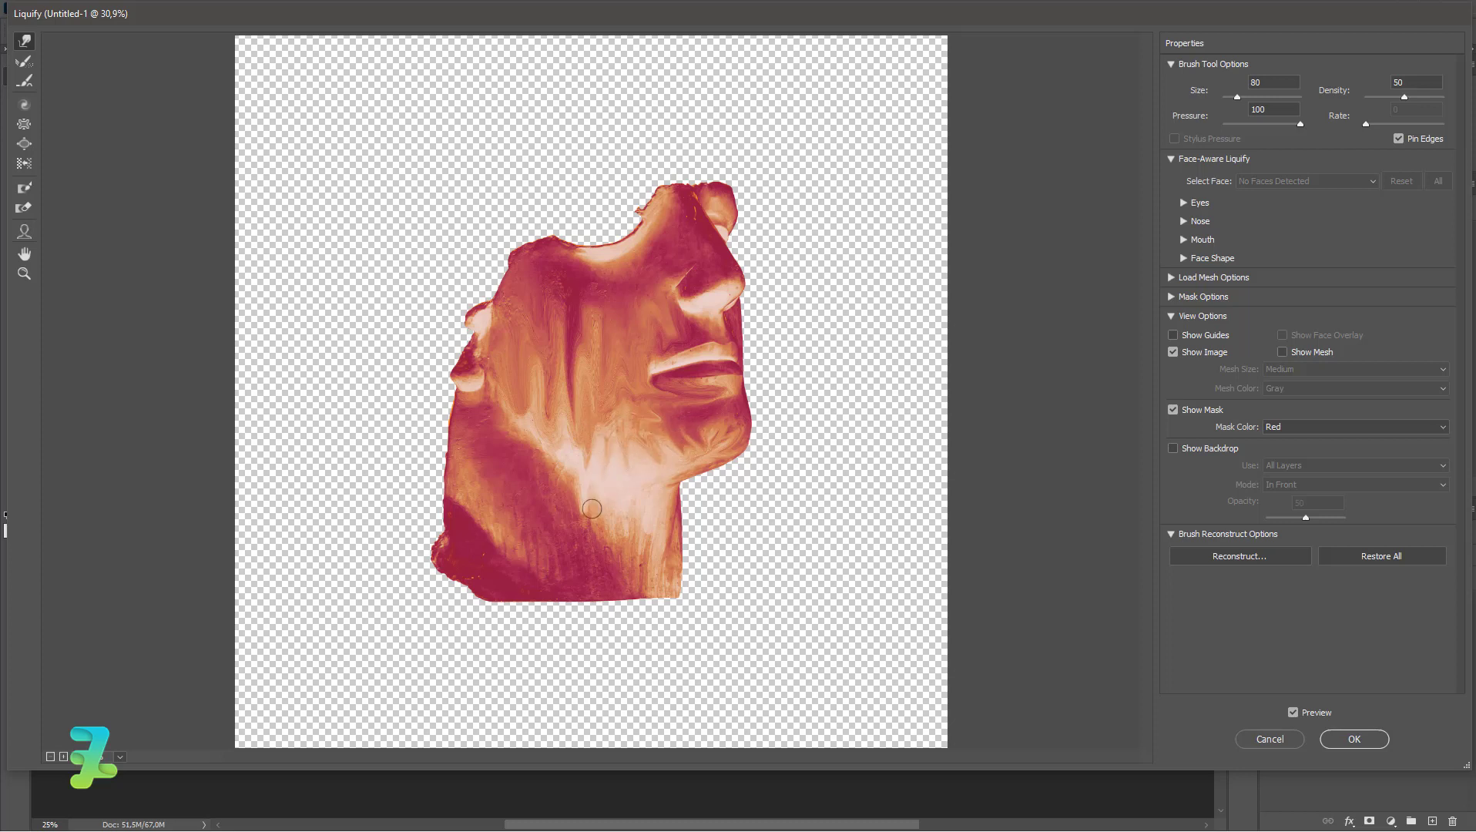
{"action": "key", "text": "bracketright"}
{"action": "mouse_move", "coordinate": [611, 447]}
{"action": "left_mouse_down"}
{"action": "mouse_move", "coordinate": [622, 569]}
{"action": "mouse_move", "coordinate": [667, 558]}
{"action": "mouse_move", "coordinate": [655, 571]}
{"action": "mouse_move", "coordinate": [636, 533]}
{"action": "mouse_move", "coordinate": [628, 601]}
{"action": "left_mouse_up"}
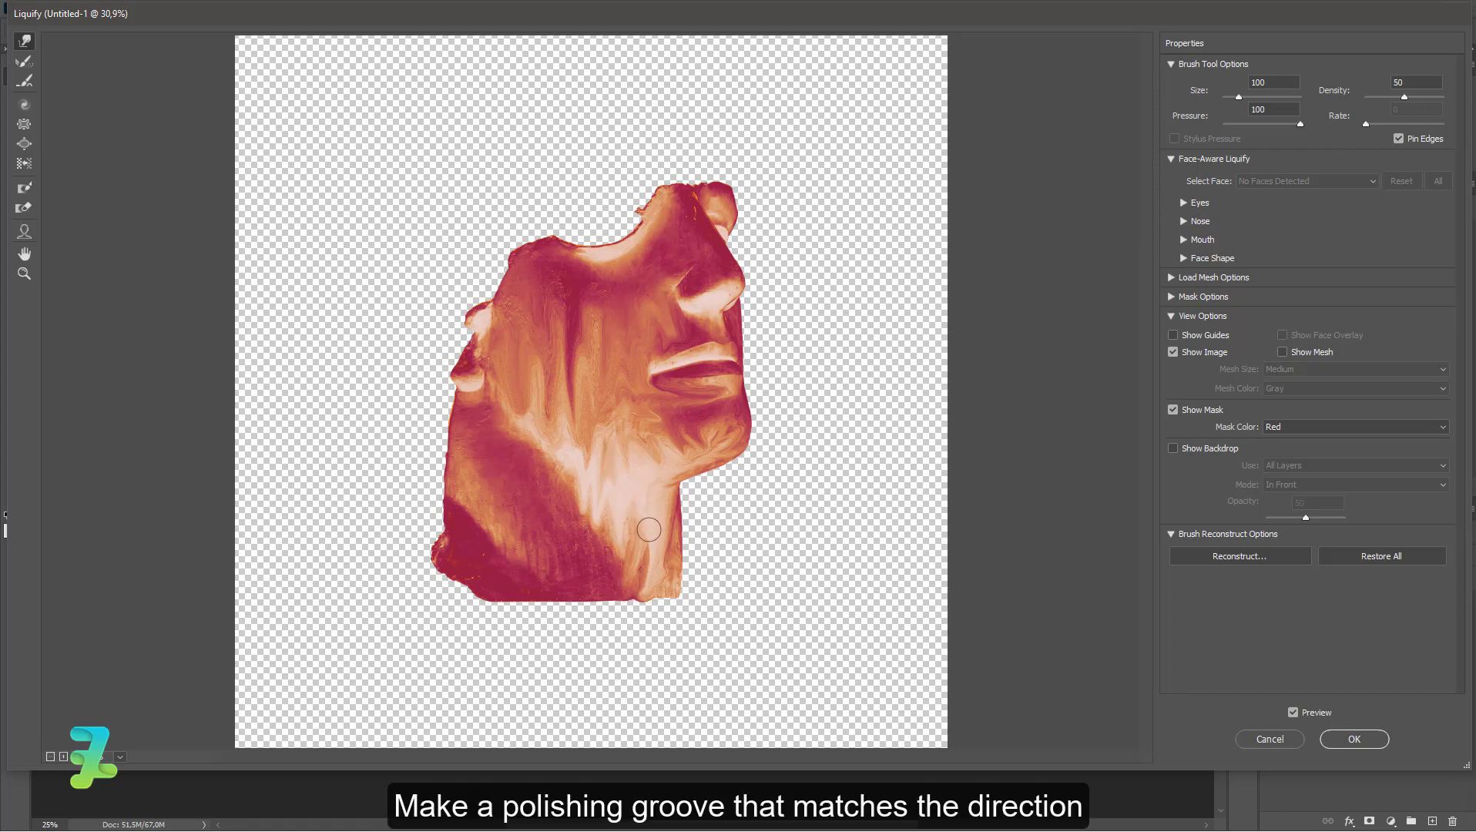
{"action": "mouse_move", "coordinate": [650, 531]}
{"action": "left_mouse_down"}
{"action": "mouse_move", "coordinate": [655, 578]}
{"action": "mouse_move", "coordinate": [669, 543]}
{"action": "mouse_move", "coordinate": [663, 584]}
{"action": "left_mouse_up"}
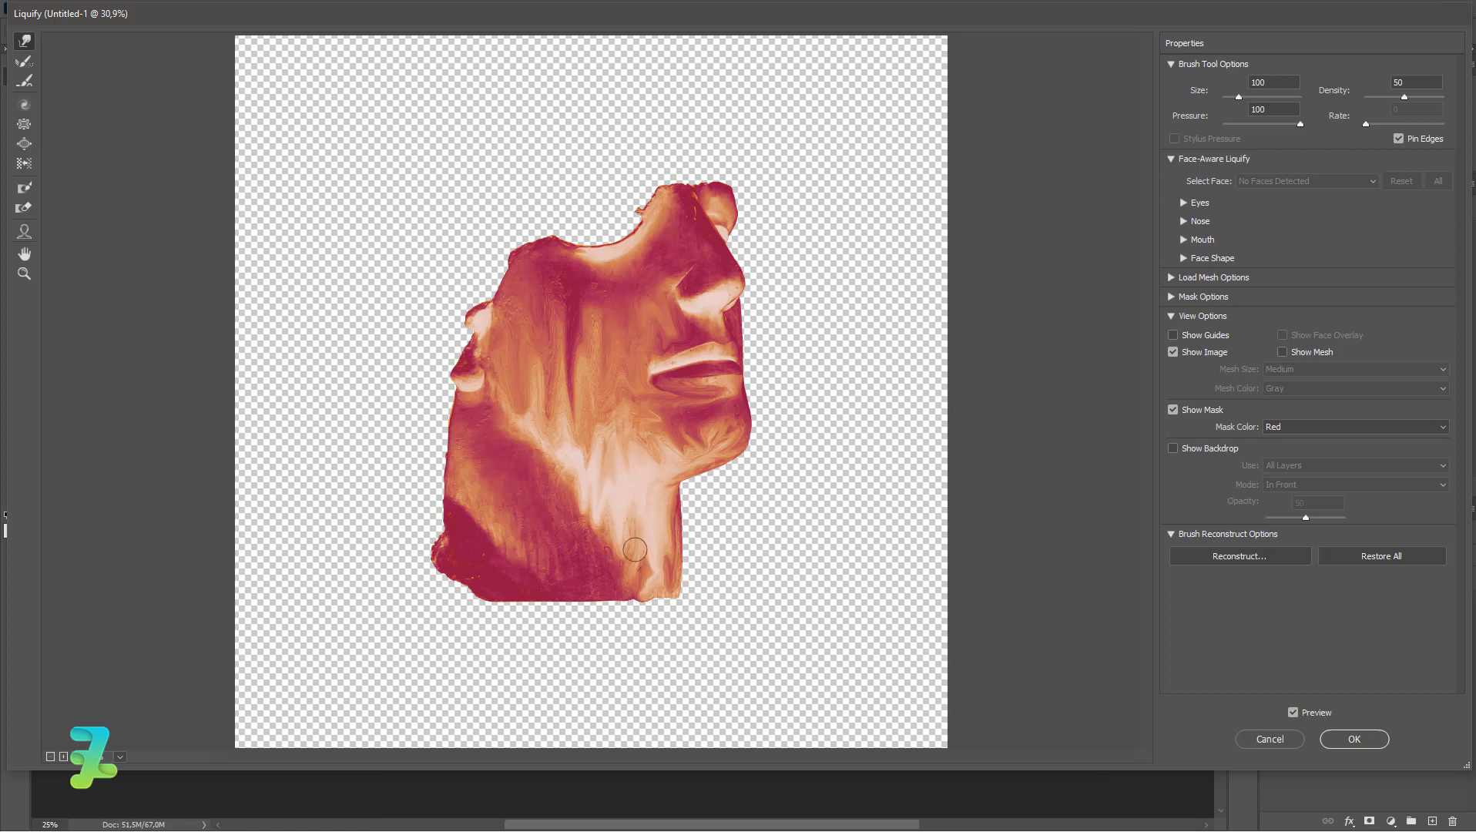
{"action": "left_click_drag", "start_coordinate": [568, 453], "coordinate": [605, 537]}
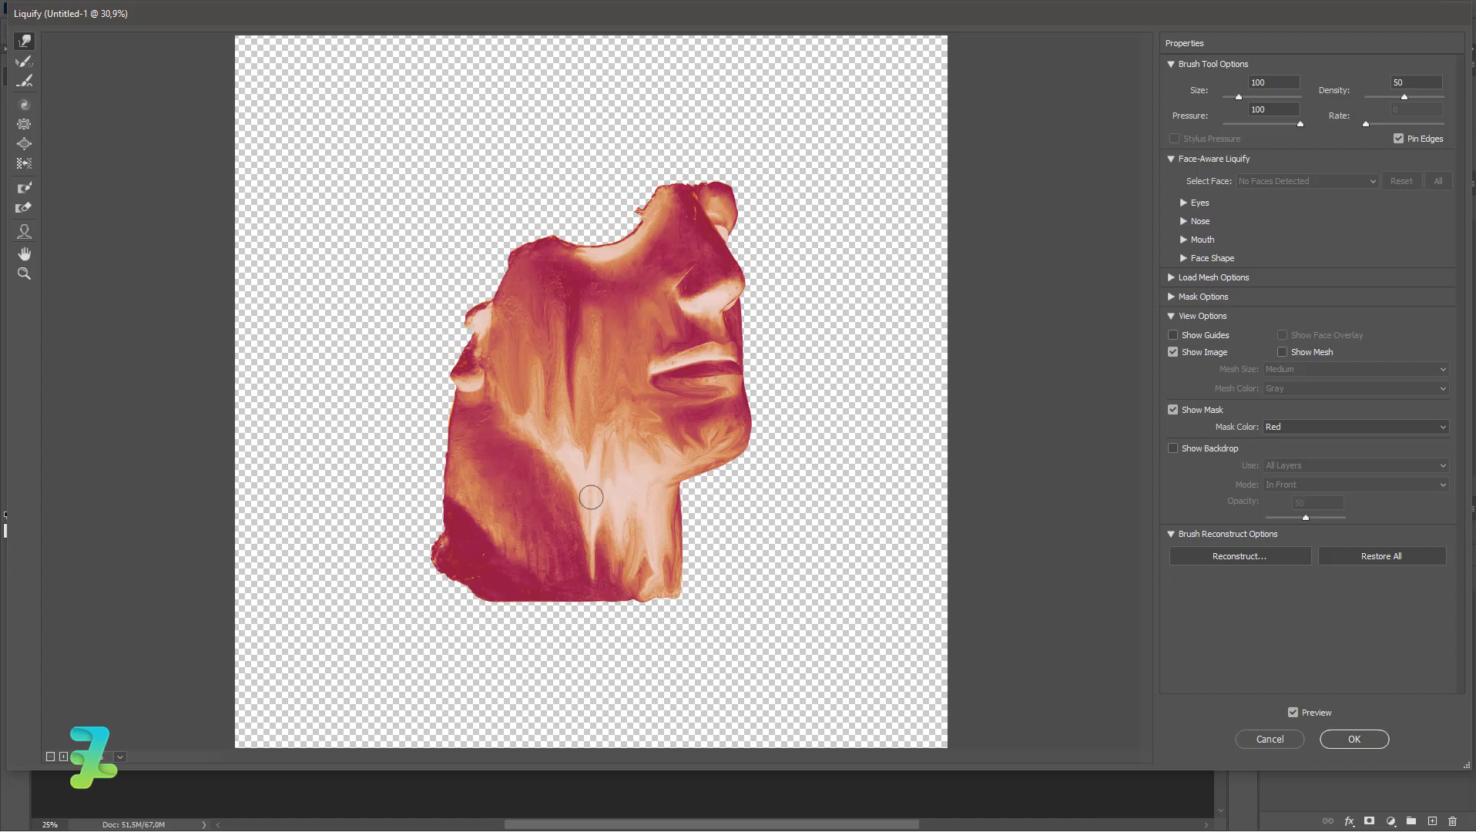
{"action": "left_click_drag", "start_coordinate": [510, 420], "coordinate": [590, 563]}
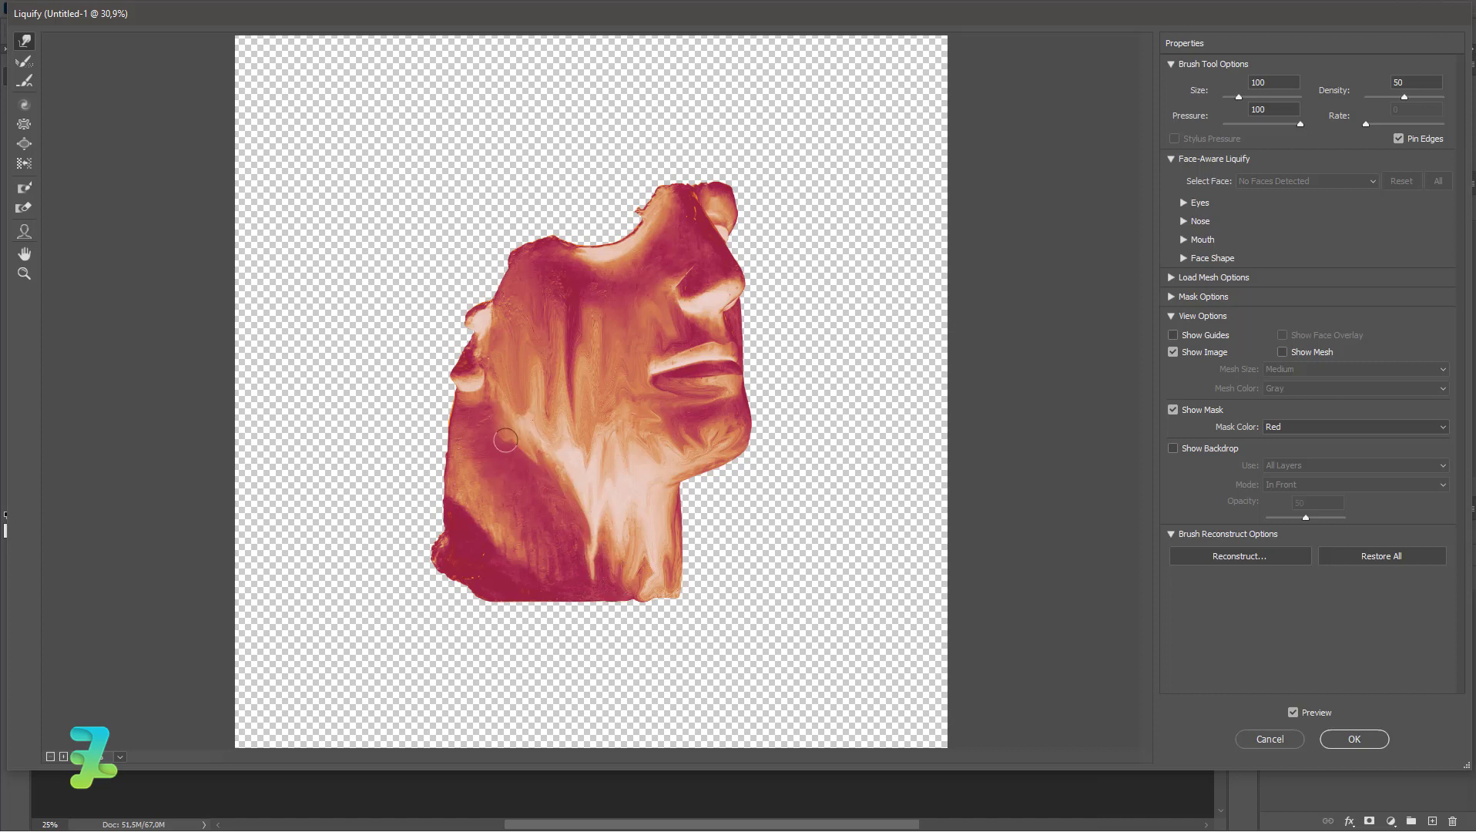
{"action": "left_click_drag", "start_coordinate": [509, 422], "coordinate": [572, 555]}
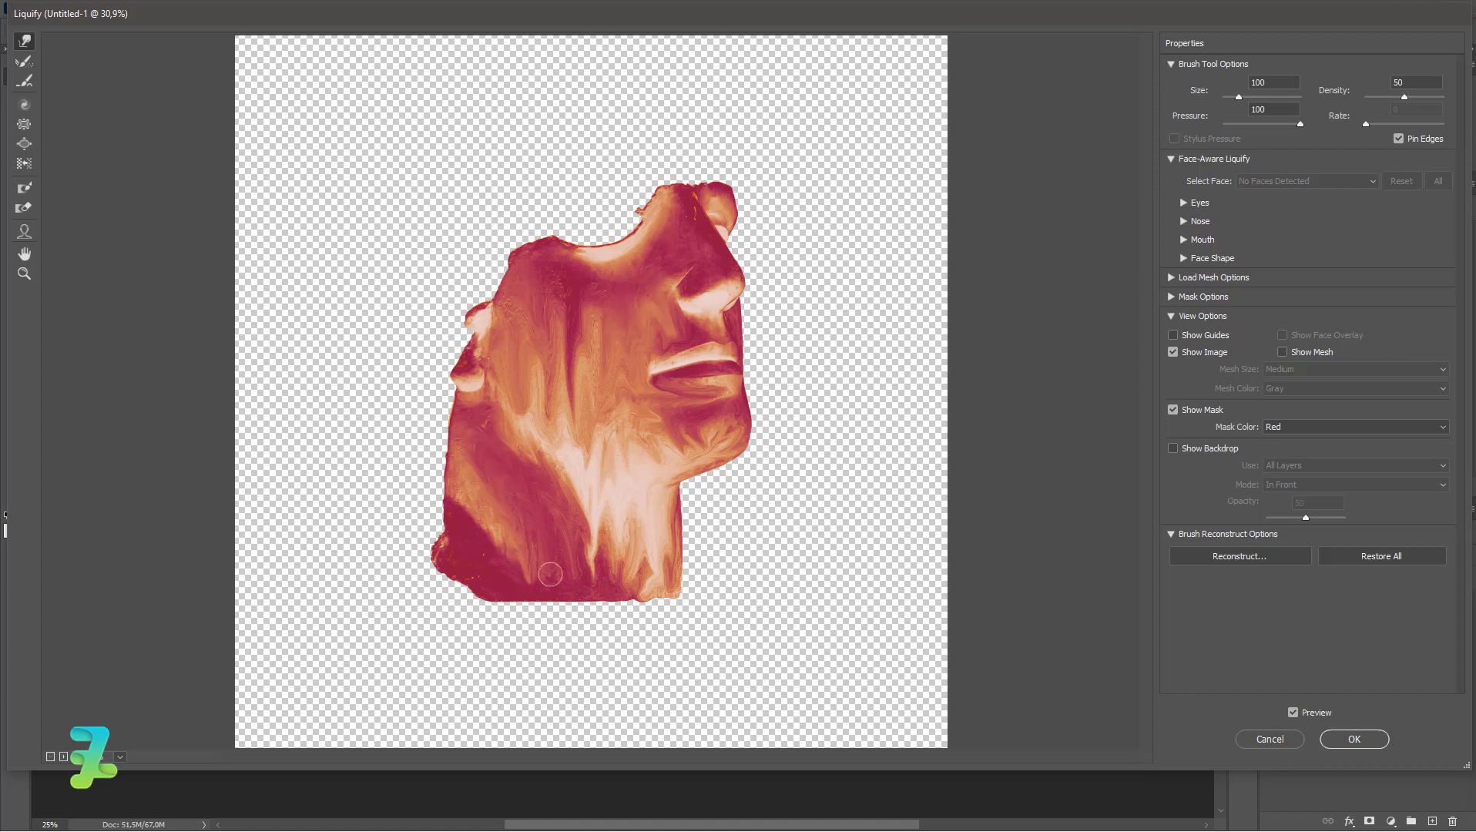
{"action": "left_click_drag", "start_coordinate": [479, 482], "coordinate": [471, 424]}
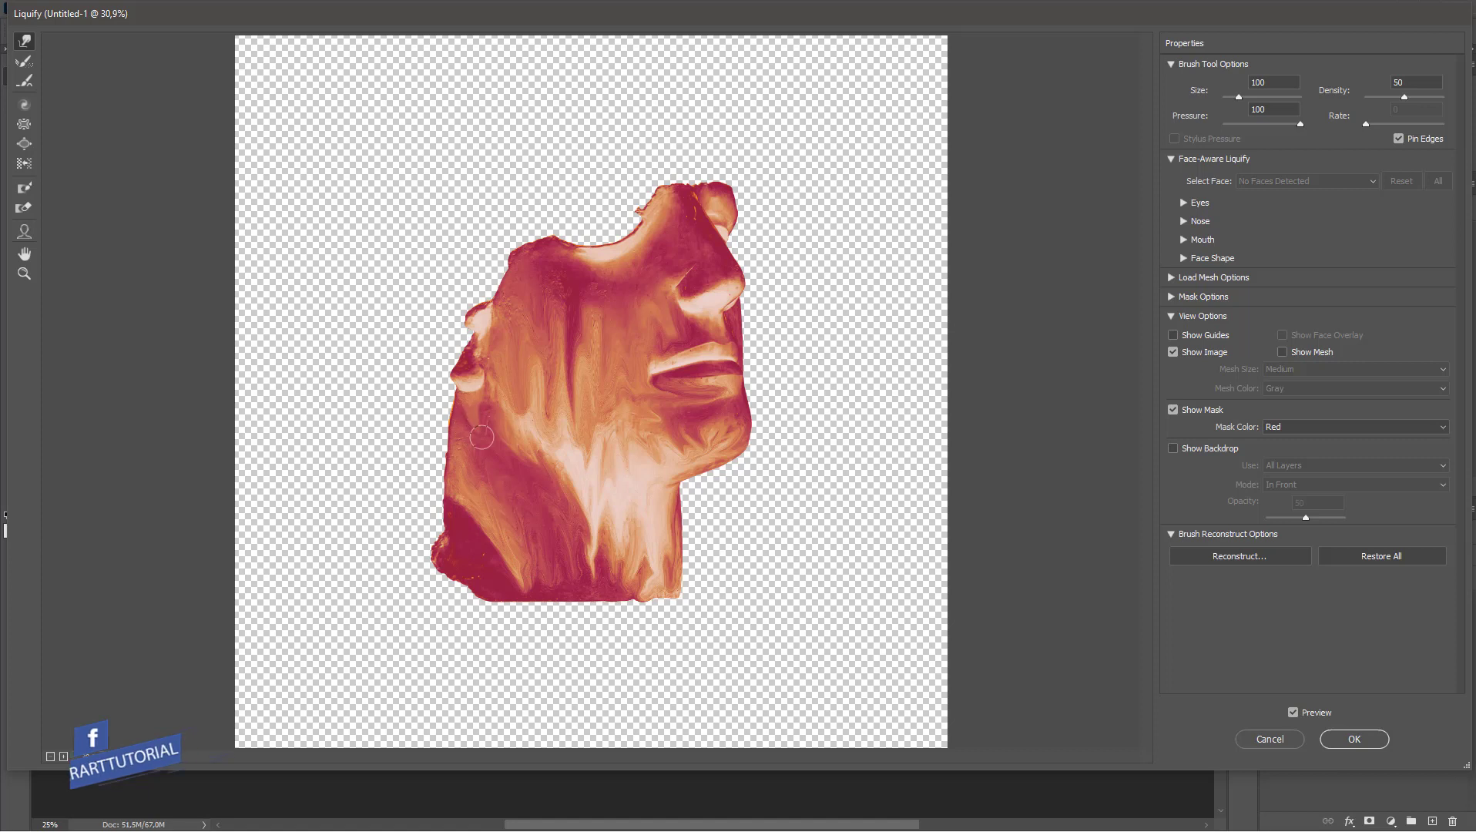
- Resize the warp brush between 50 and 80, then apply Liquify as a smart filter
{"action": "key", "text": "bracketleft"}
{"action": "key", "text": "bracketleft"}
{"action": "key", "text": "bracketleft"}
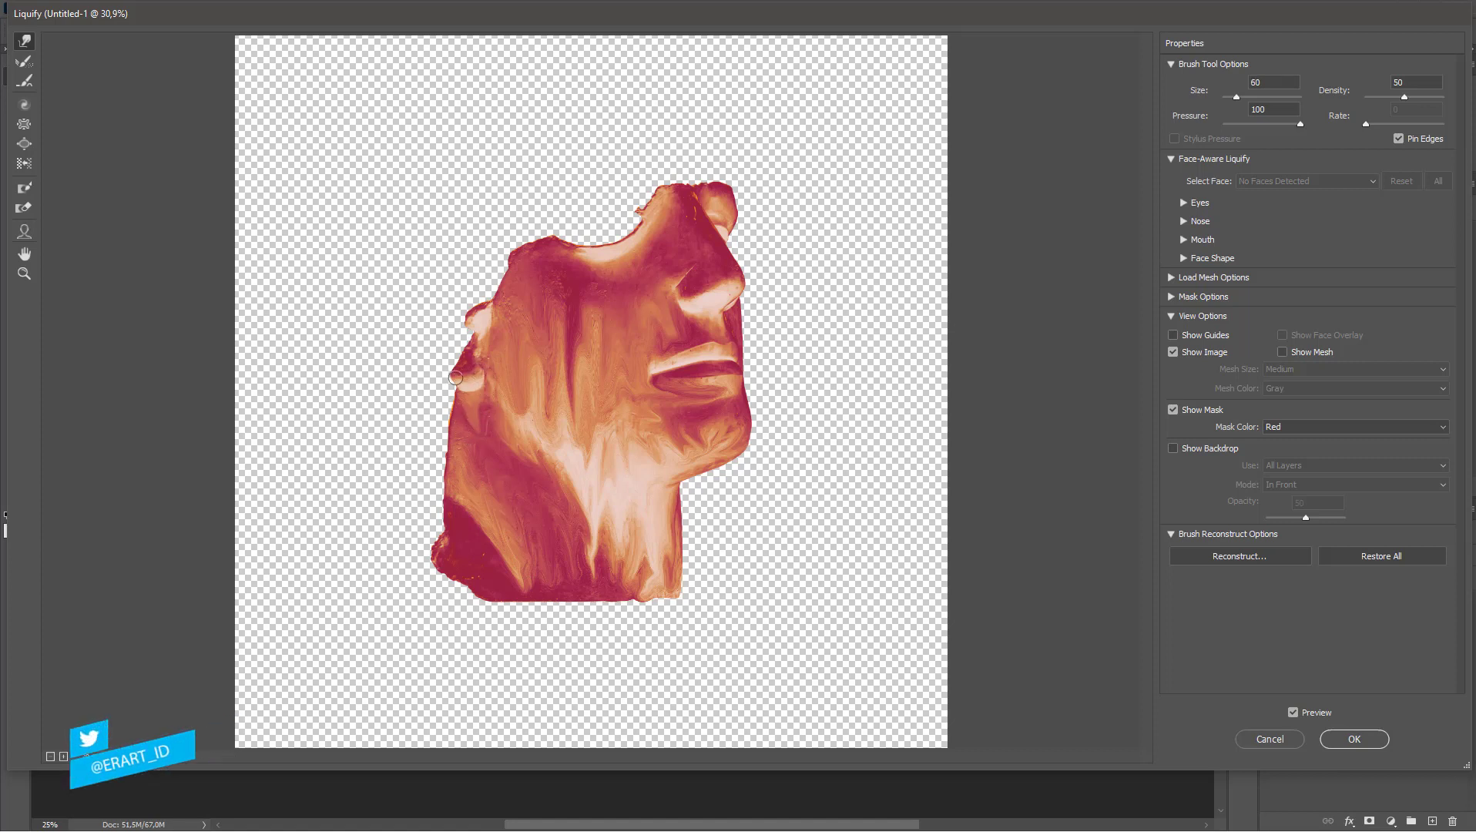
{"action": "key", "text": "bracketleft"}
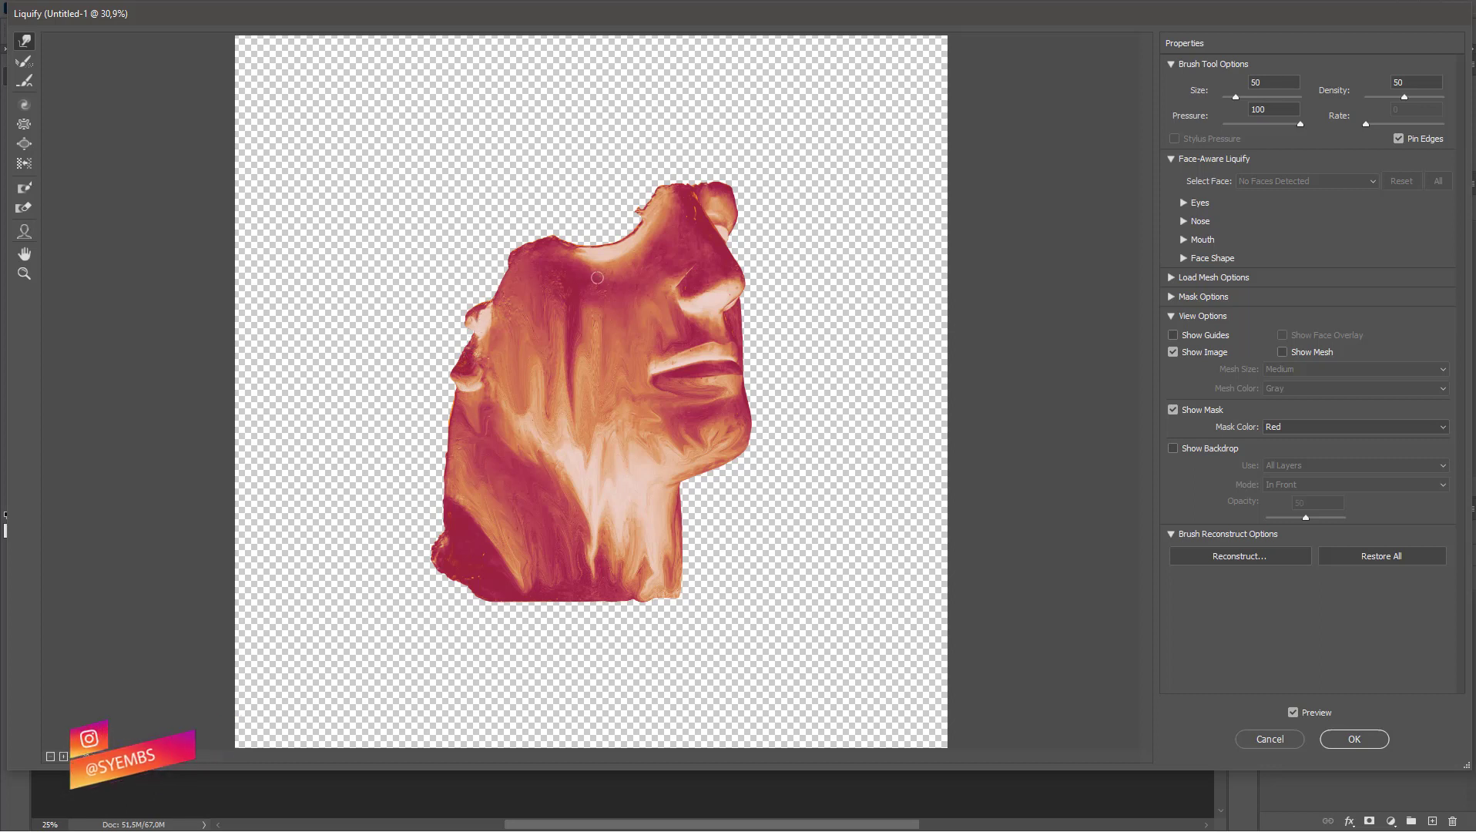
{"action": "key", "text": "bracketright"}
{"action": "key", "text": "bracketright"}
{"action": "key", "text": "bracketright"}
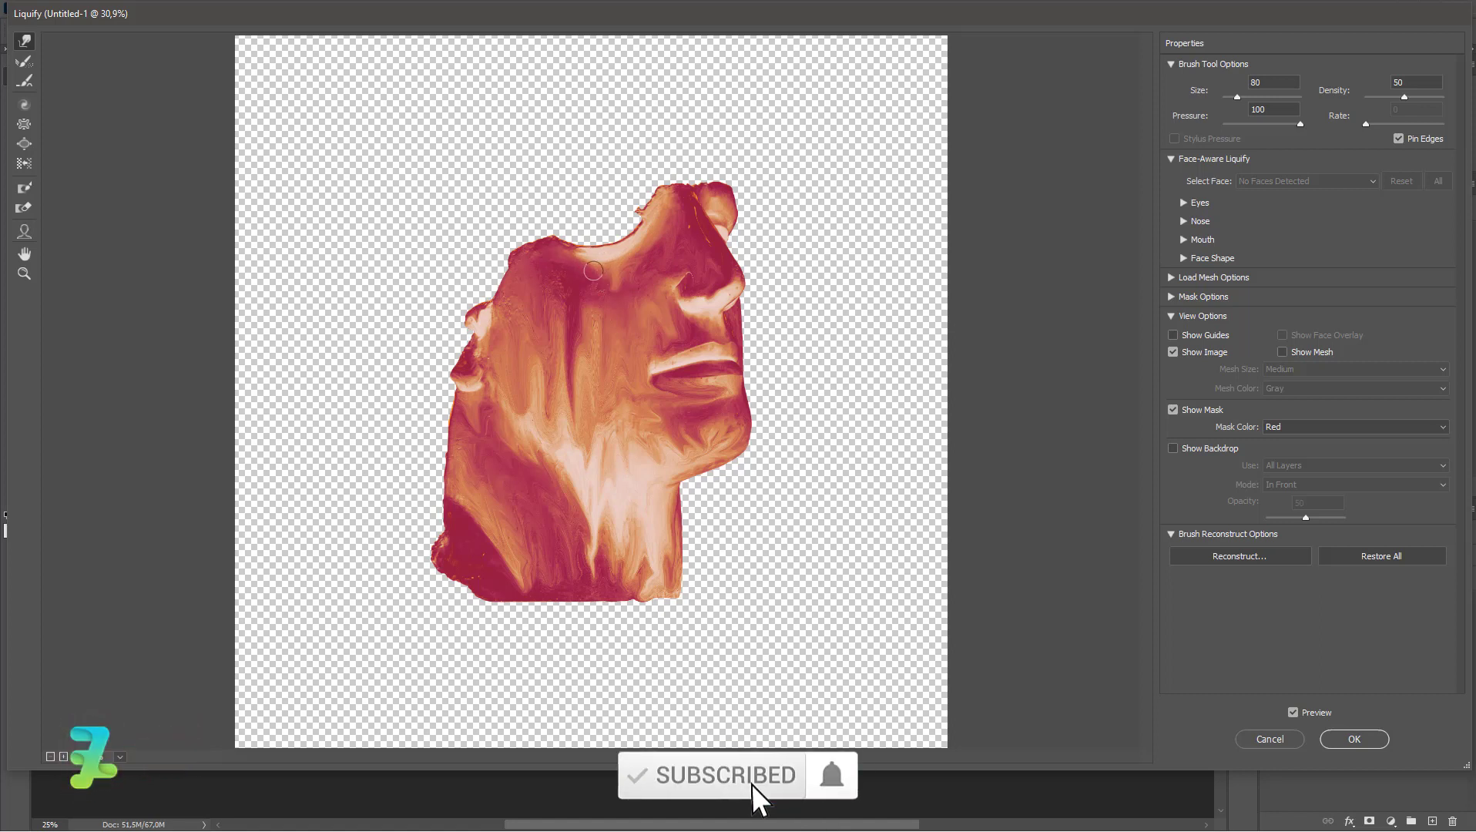
{"action": "key", "text": "bracketleft"}
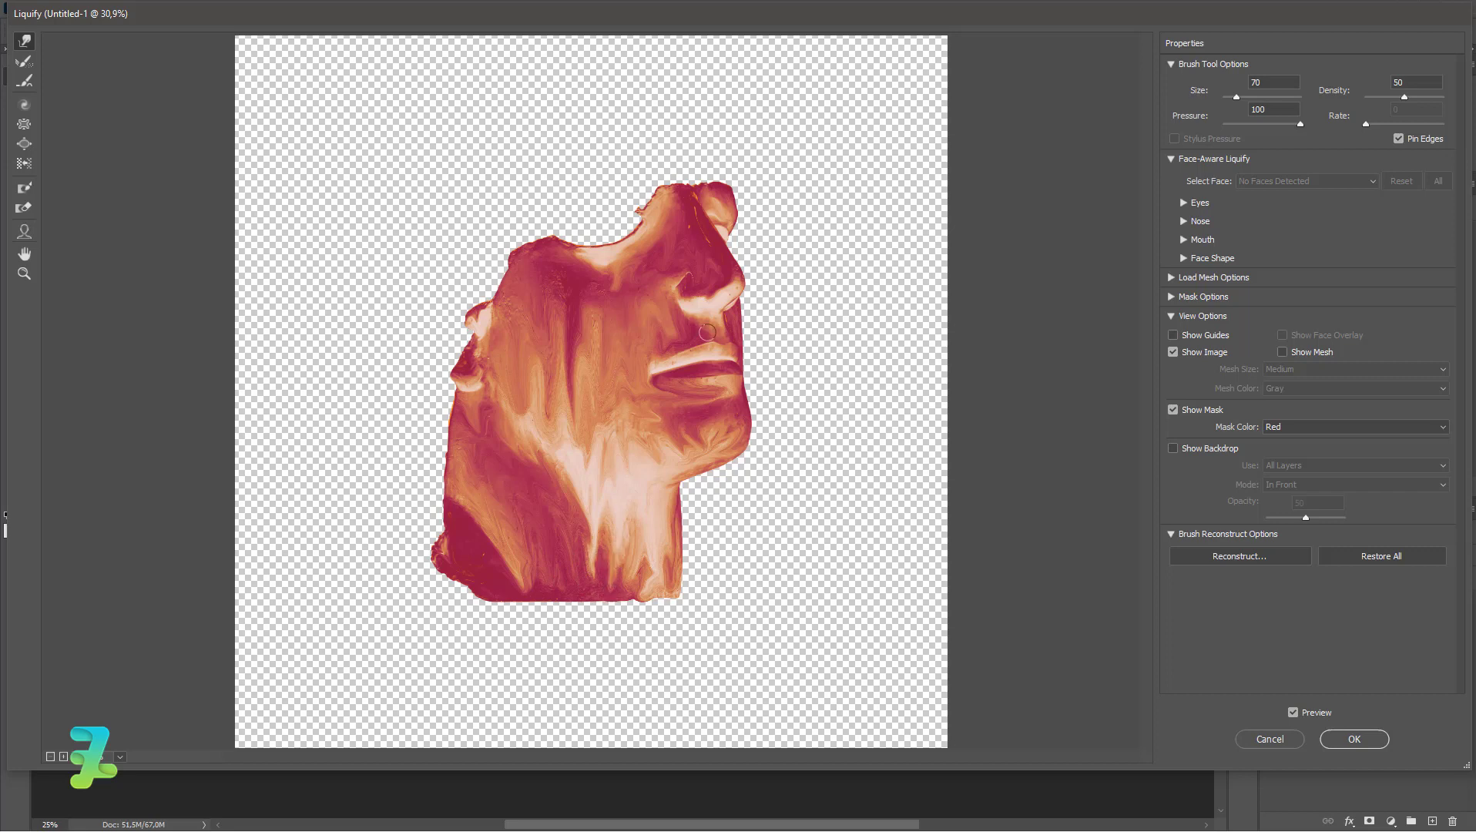
{"action": "left_click", "coordinate": [1355, 744]}
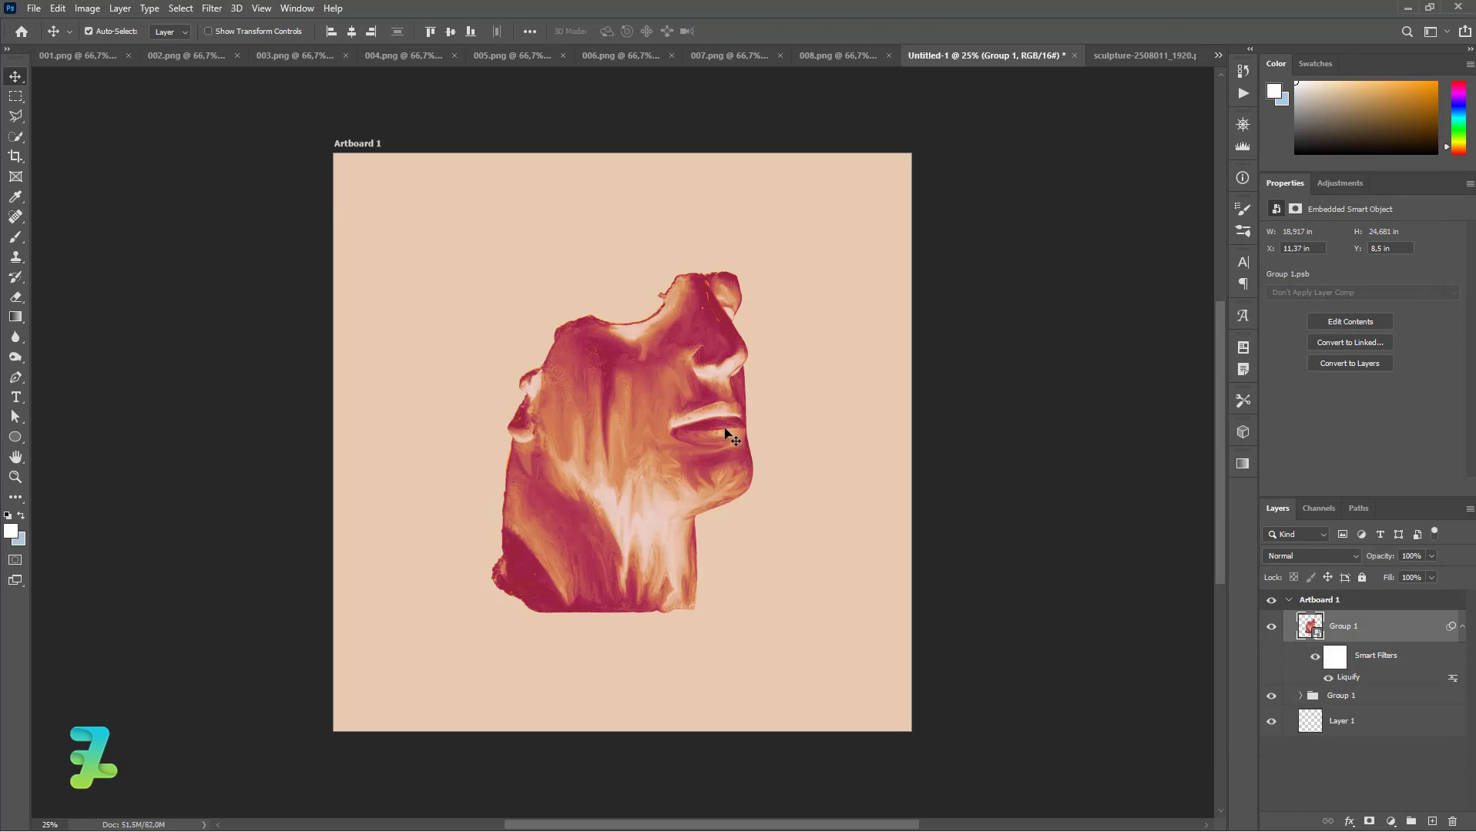
- Draw a 1044 × 1044 px circle on Layer 1, overlapping the head's lower right
{"action": "left_click", "coordinate": [15, 437]}
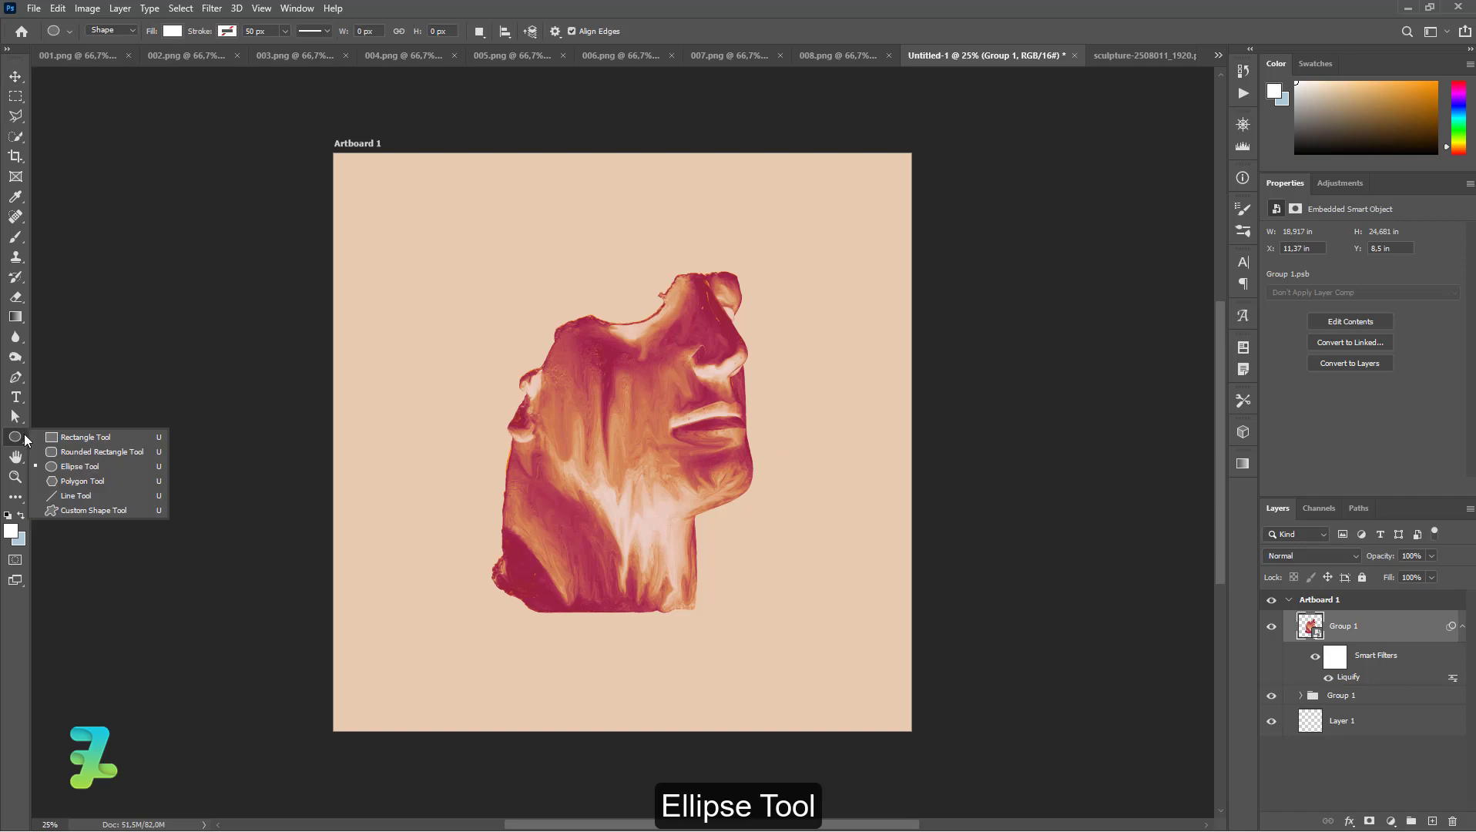
{"action": "left_click", "coordinate": [64, 467]}
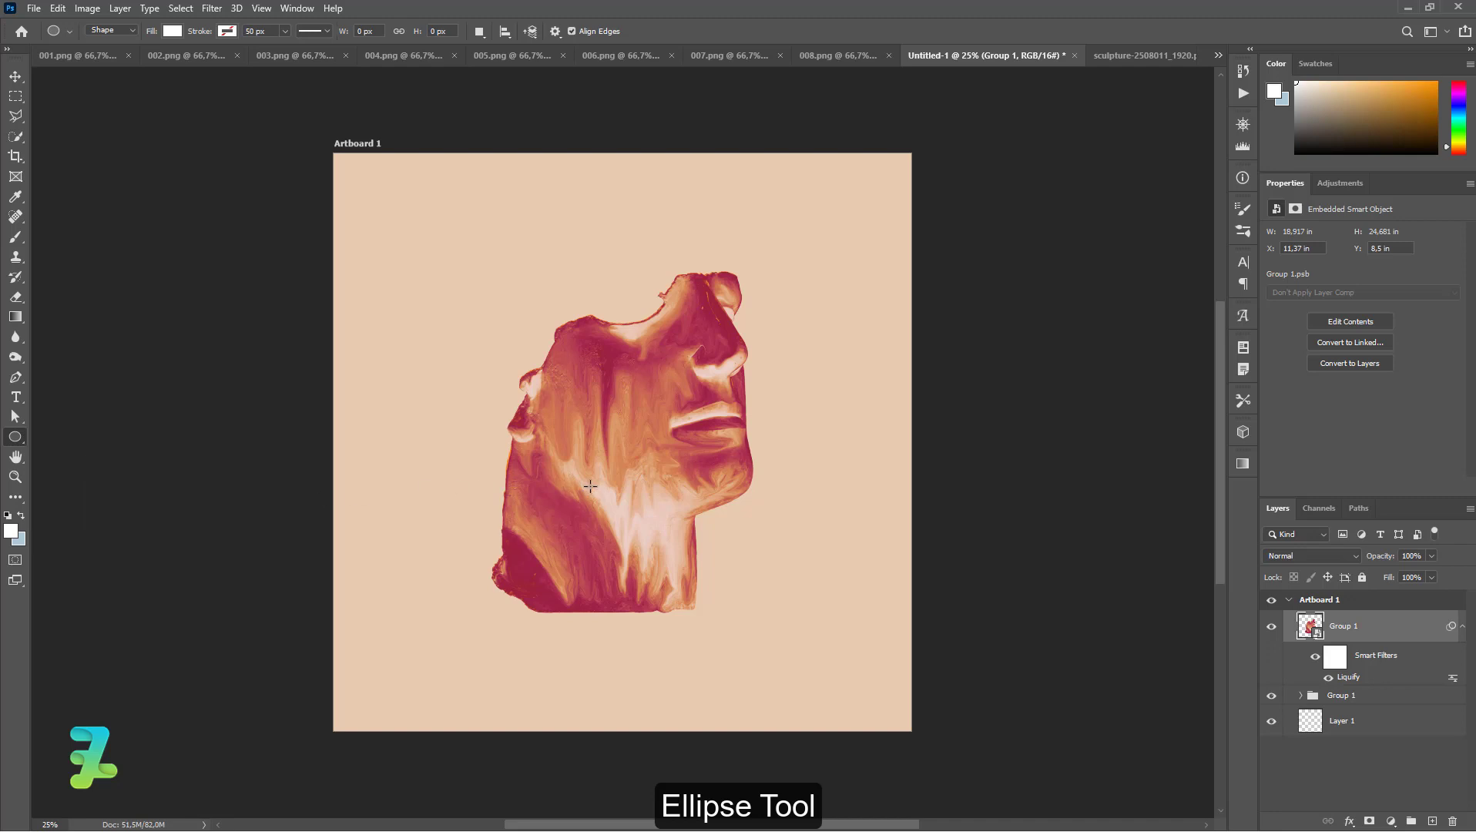
{"action": "left_click", "coordinate": [1387, 722]}
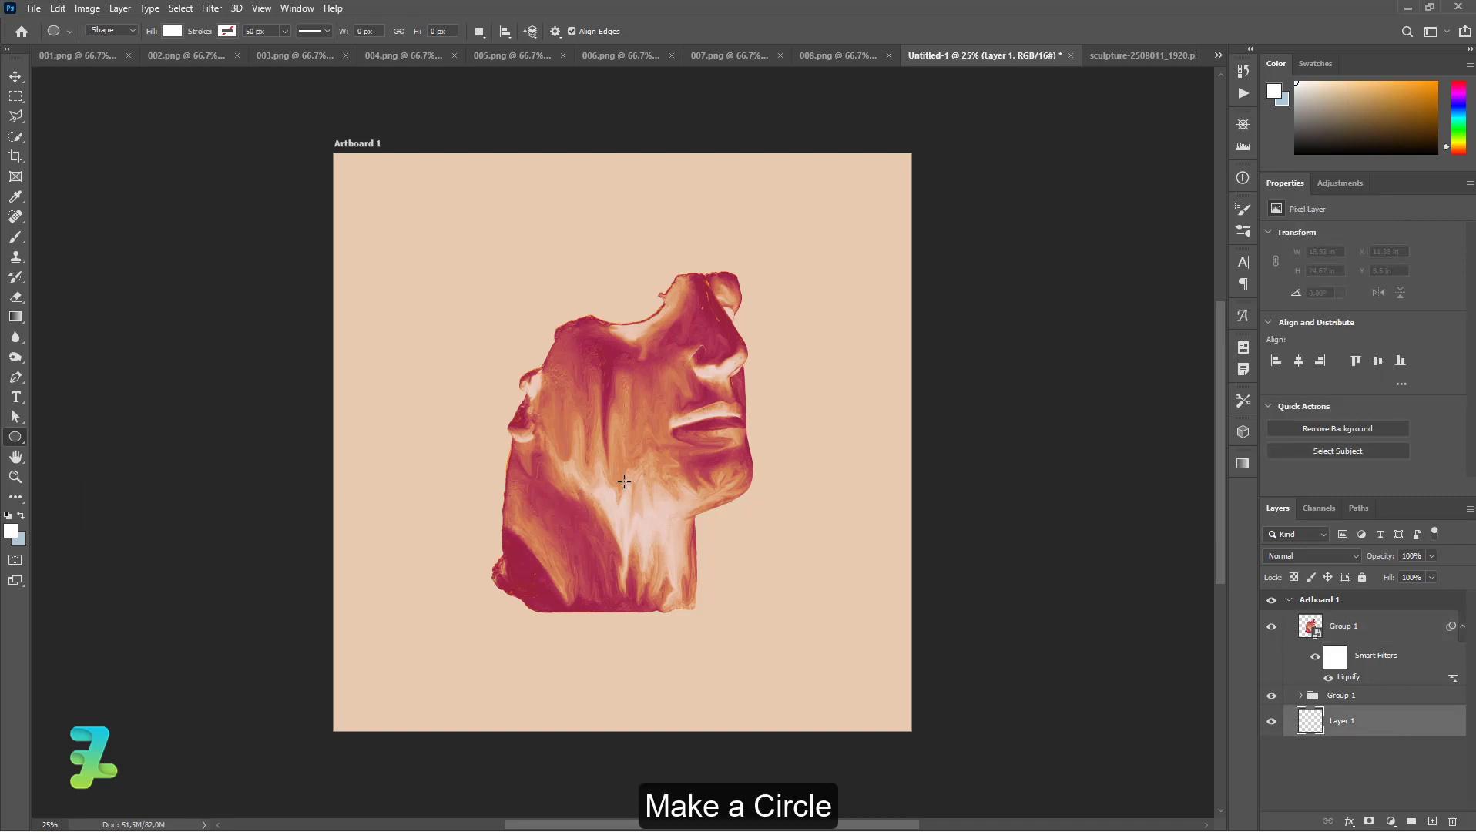
{"action": "left_click_drag", "start_coordinate": [632, 490], "coordinate": [825, 721]}
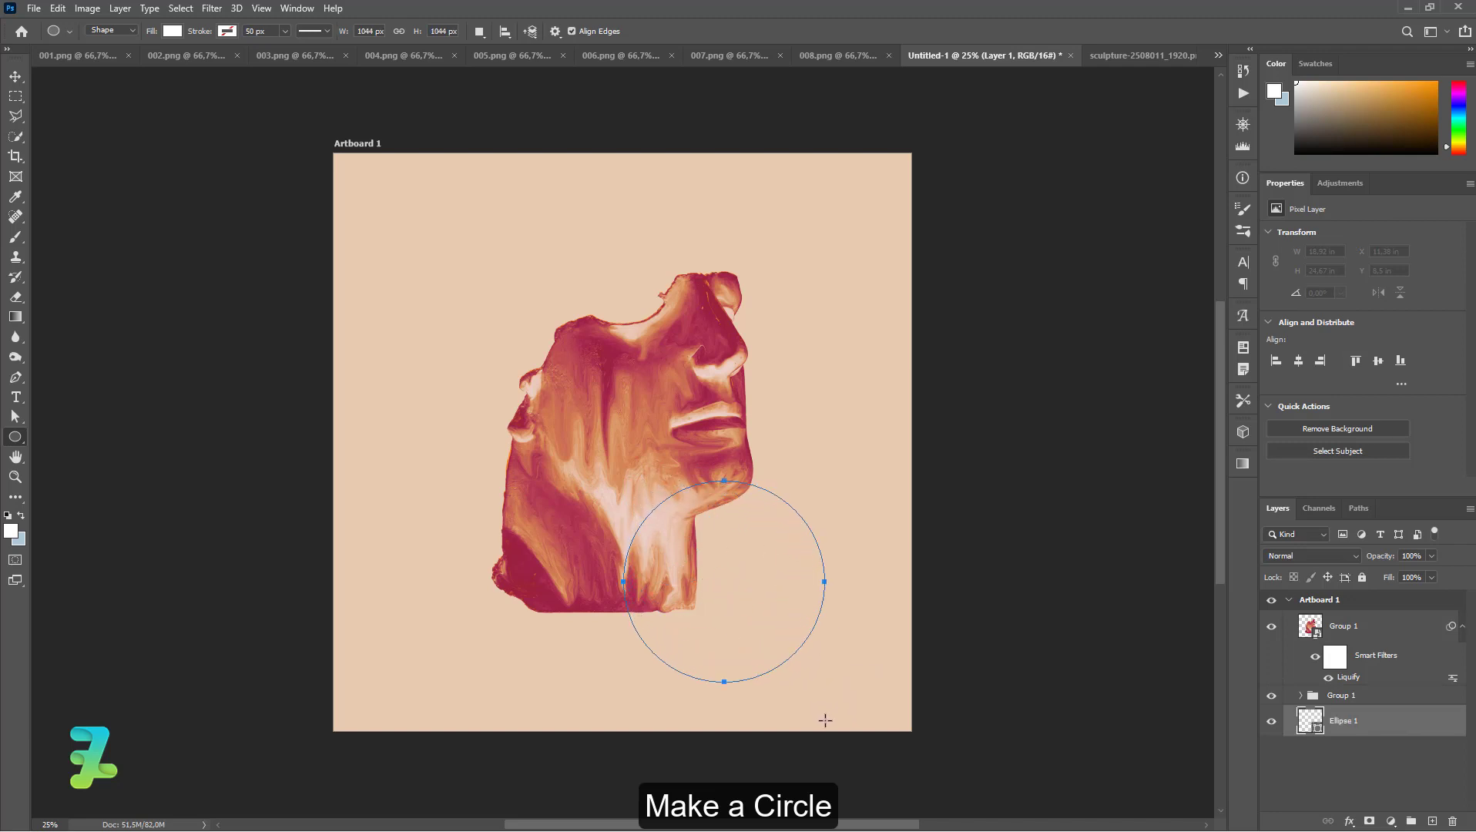
- Switch the circle's fill to a gradient and bring up the Gradient Editor
{"action": "left_click", "coordinate": [1275, 306]}
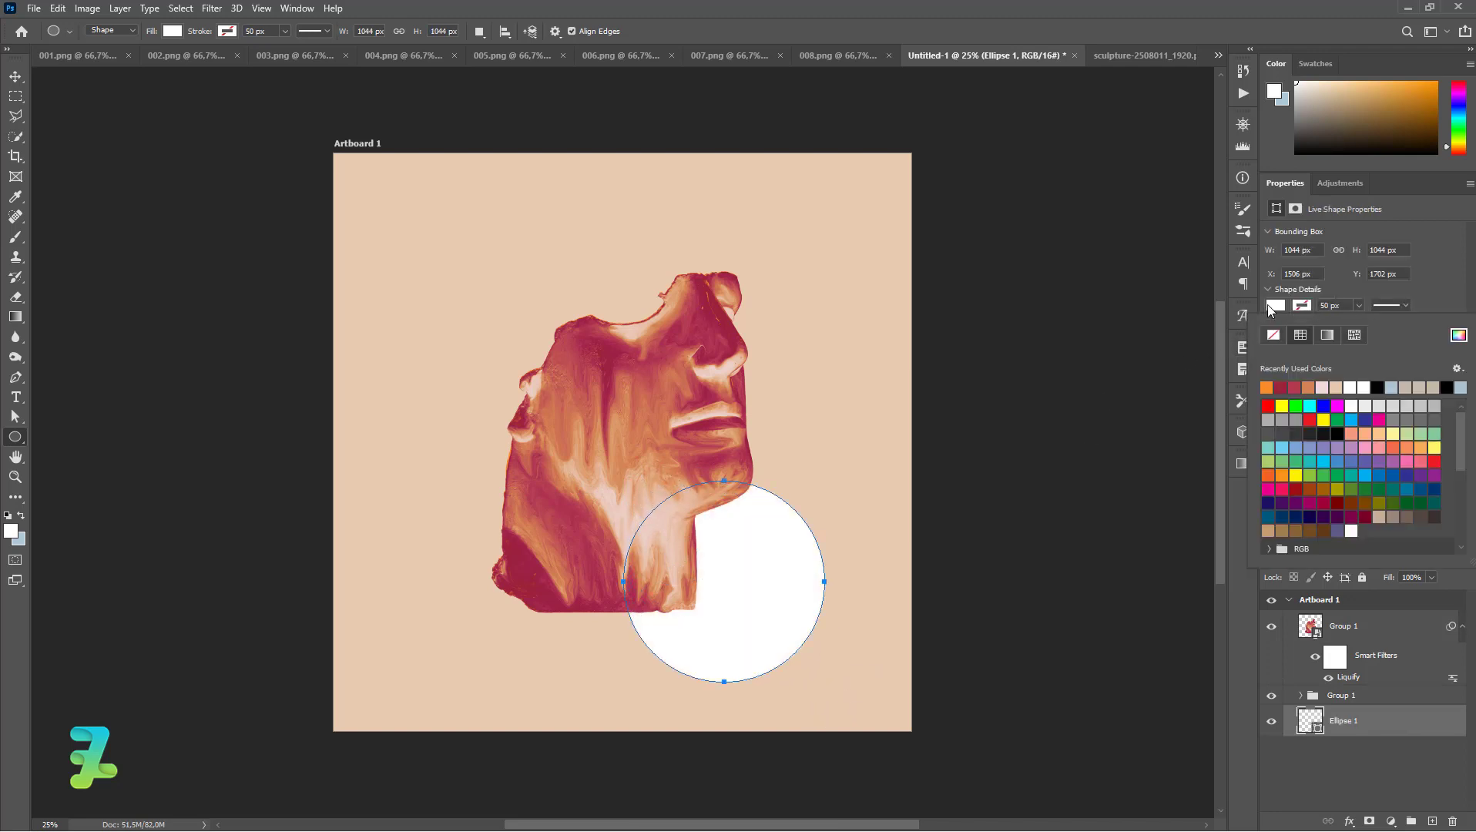
{"action": "left_click", "coordinate": [1328, 335]}
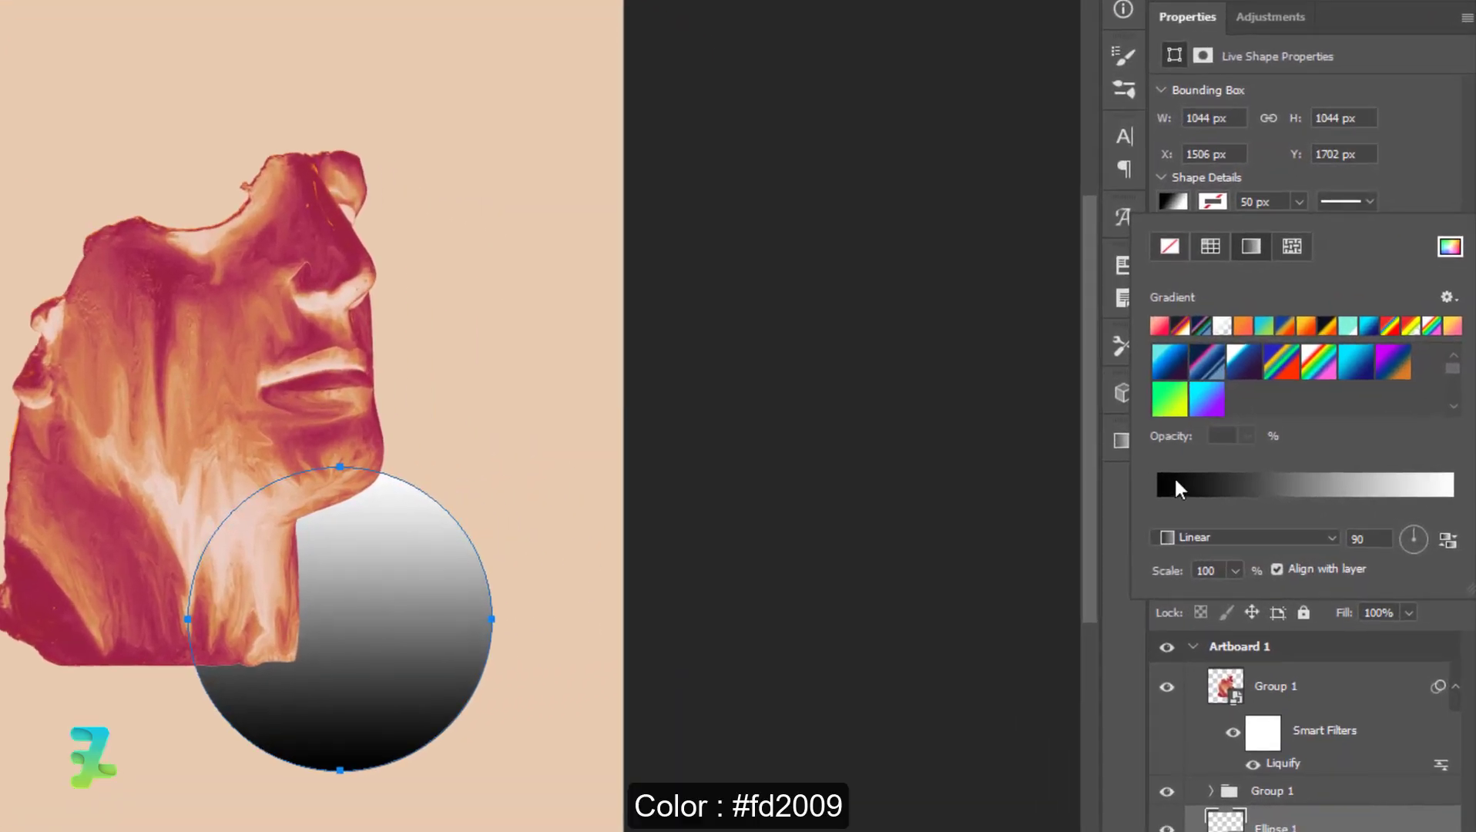
{"action": "left_click", "coordinate": [1277, 486]}
- Set the gradient's starting stop colour to bright red #fd2009
{"action": "double_click", "coordinate": [707, 572]}
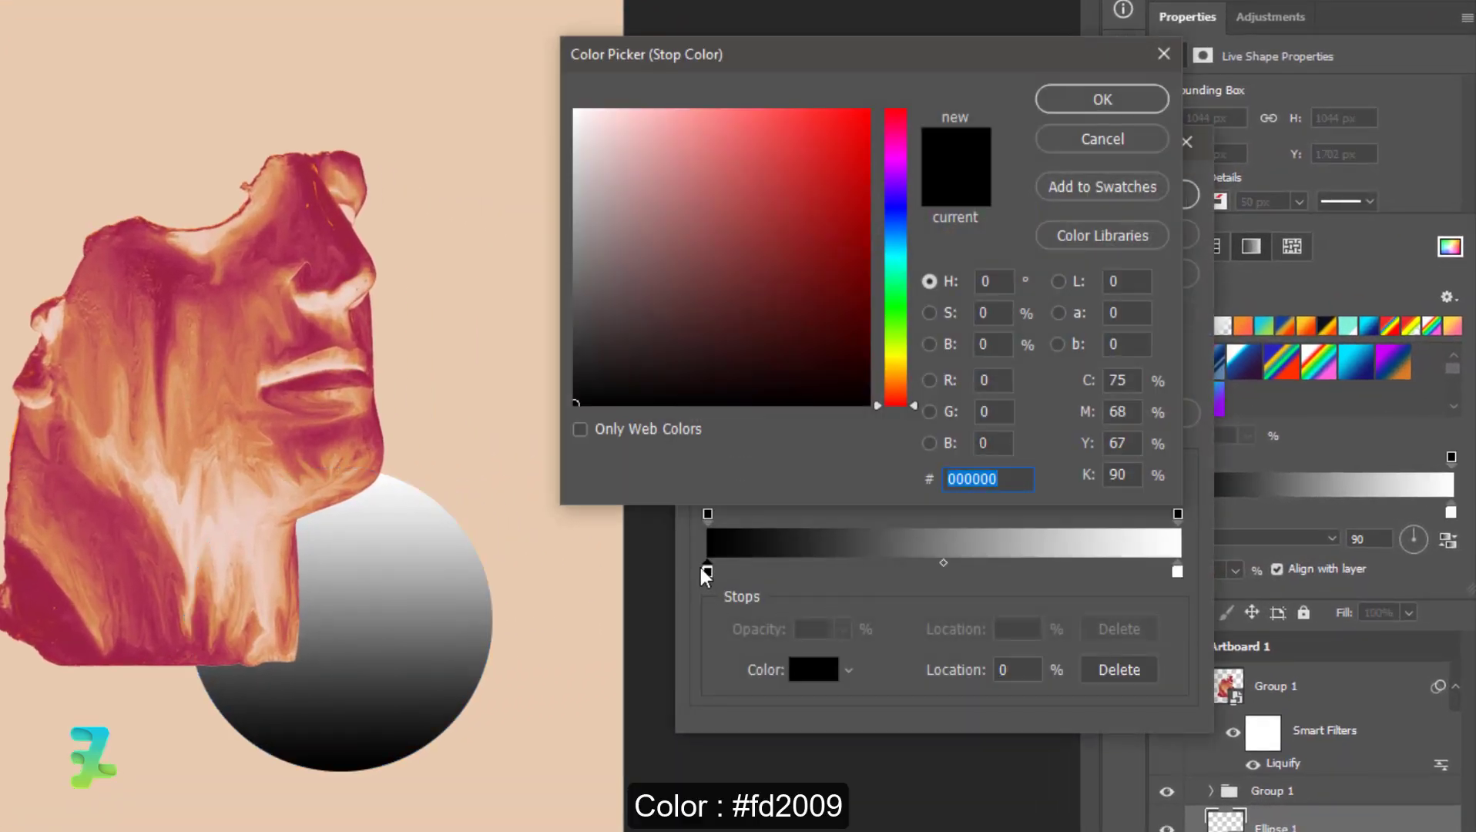
{"action": "left_click_drag", "start_coordinate": [894, 379], "coordinate": [898, 388]}
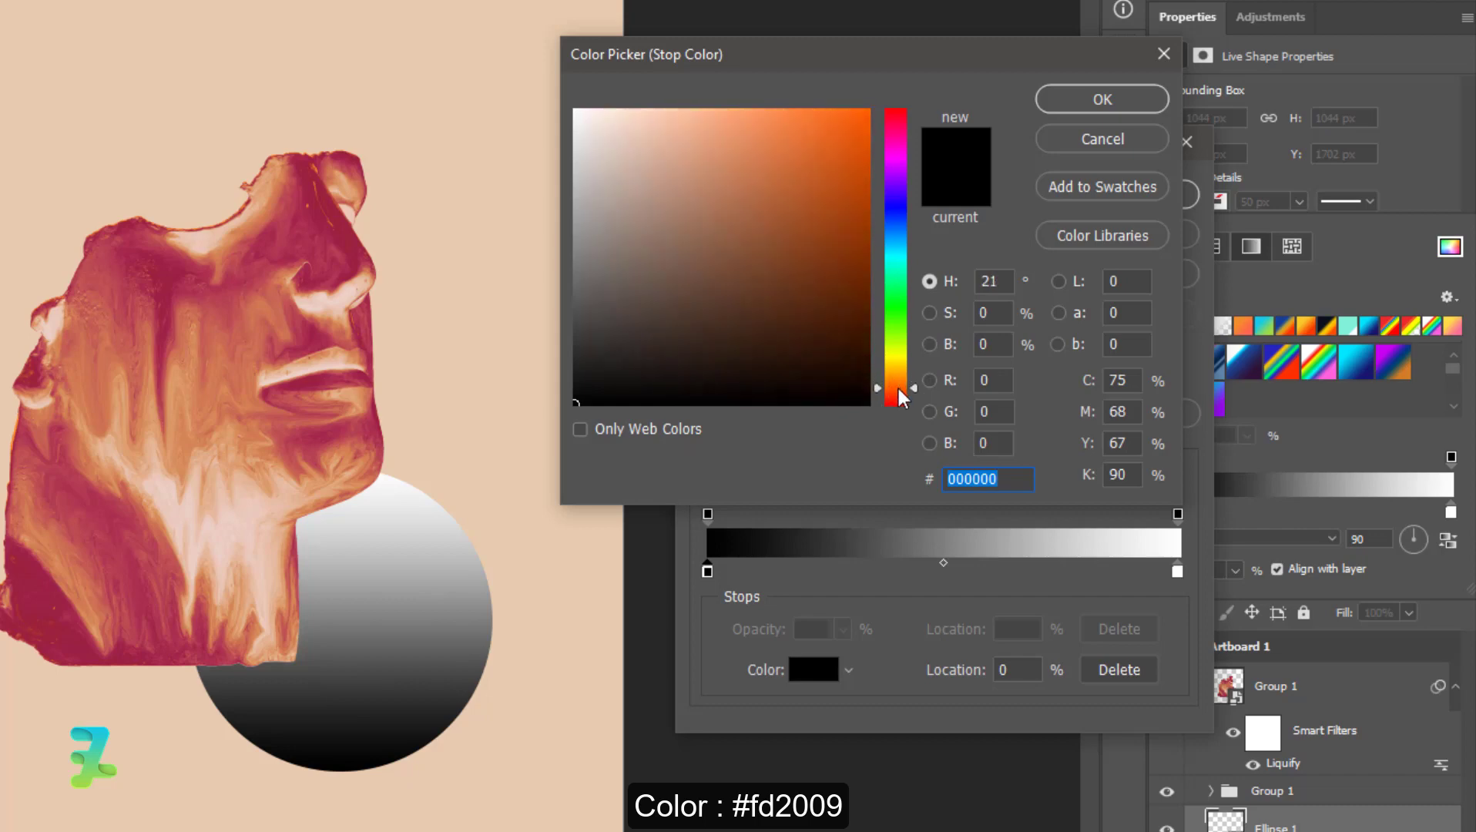
{"action": "left_click", "coordinate": [811, 183]}
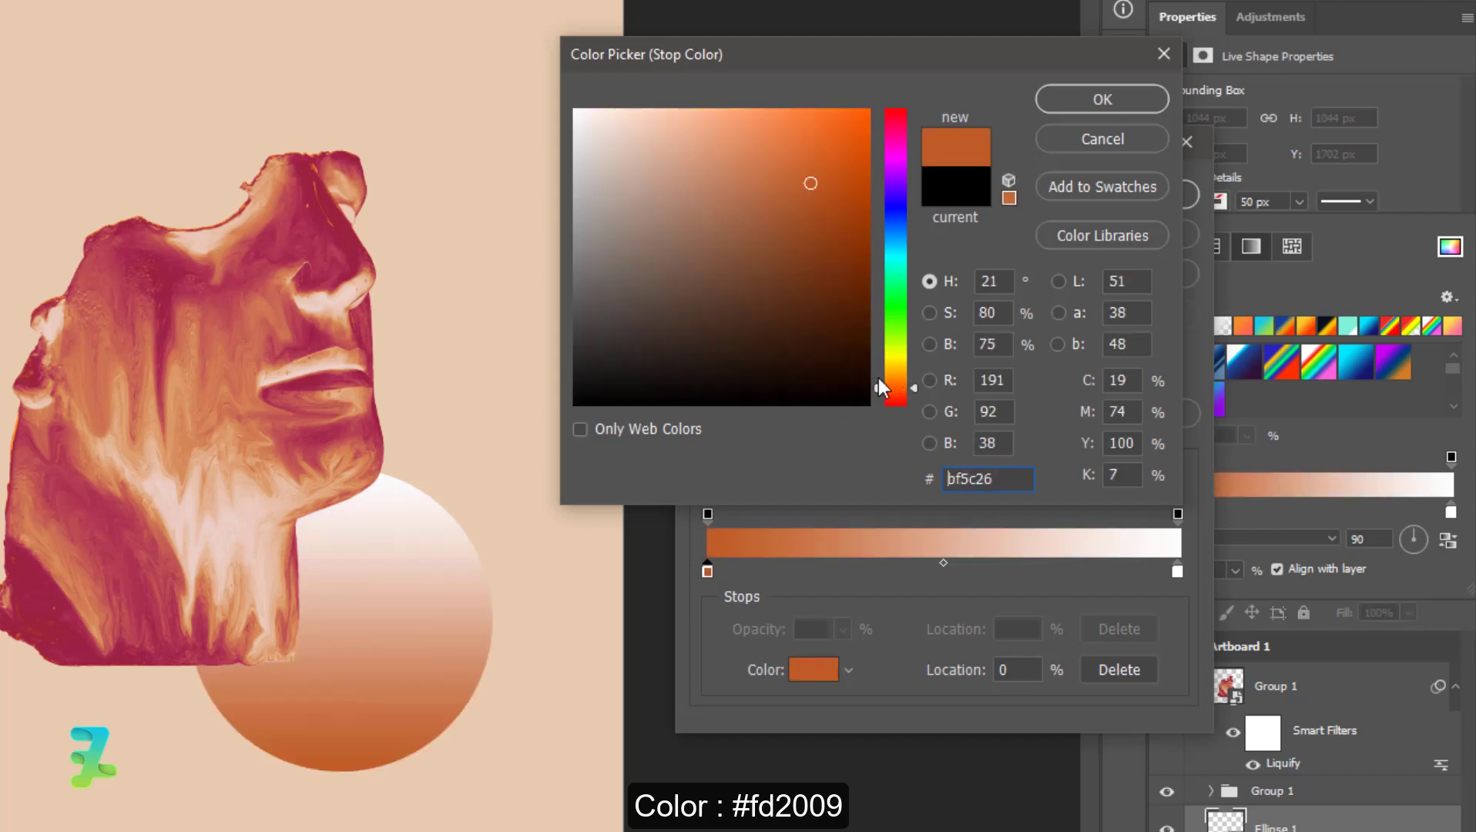
{"action": "left_click_drag", "start_coordinate": [895, 389], "coordinate": [895, 396]}
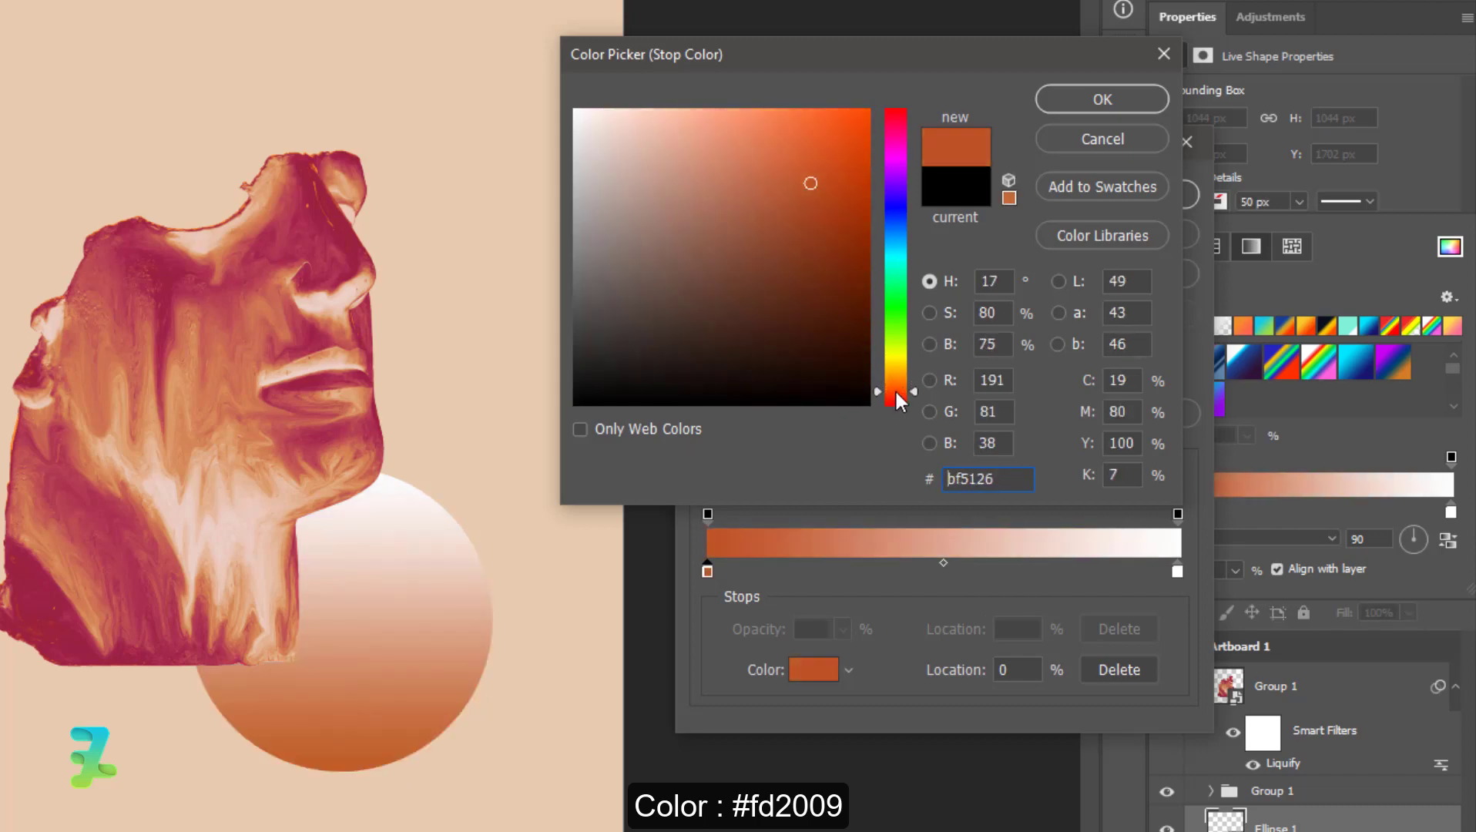
{"action": "mouse_move", "coordinate": [817, 129]}
{"action": "left_mouse_down"}
{"action": "mouse_move", "coordinate": [804, 183]}
{"action": "mouse_move", "coordinate": [849, 131]}
{"action": "left_mouse_up"}
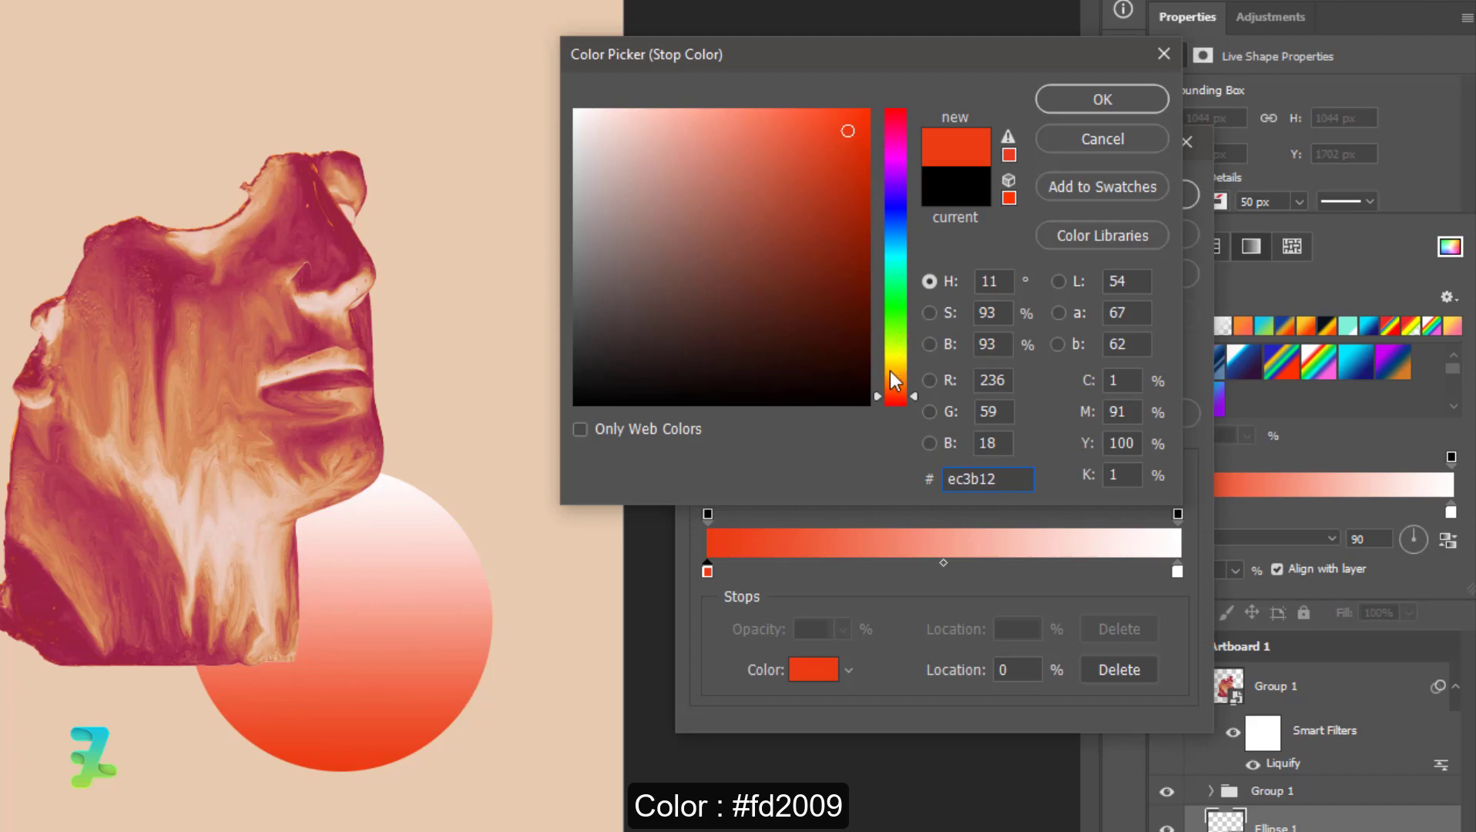
{"action": "left_click_drag", "start_coordinate": [891, 370], "coordinate": [901, 397]}
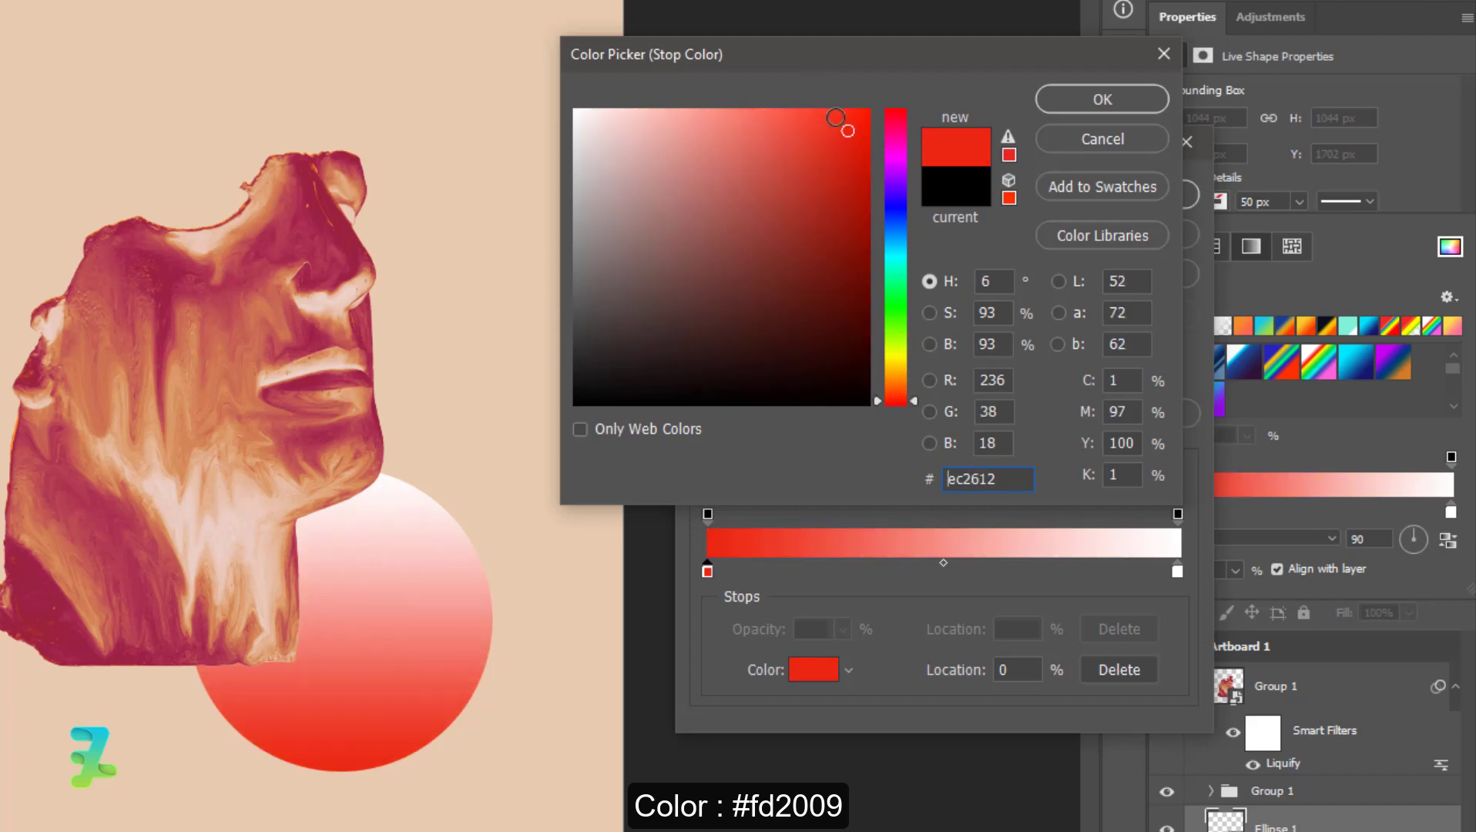
{"action": "left_click_drag", "start_coordinate": [836, 117], "coordinate": [859, 111]}
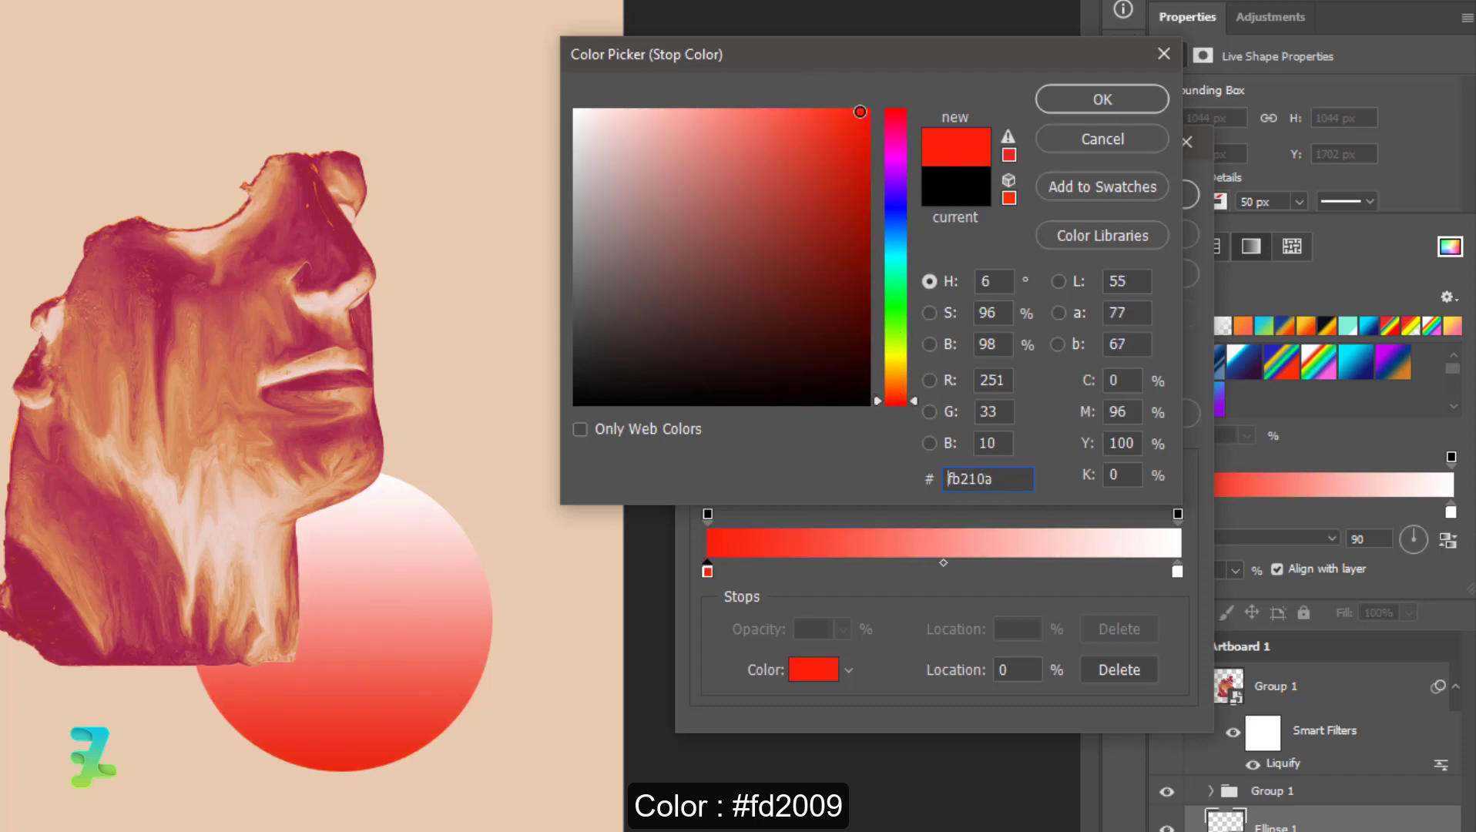
{"action": "left_click", "coordinate": [1067, 97]}
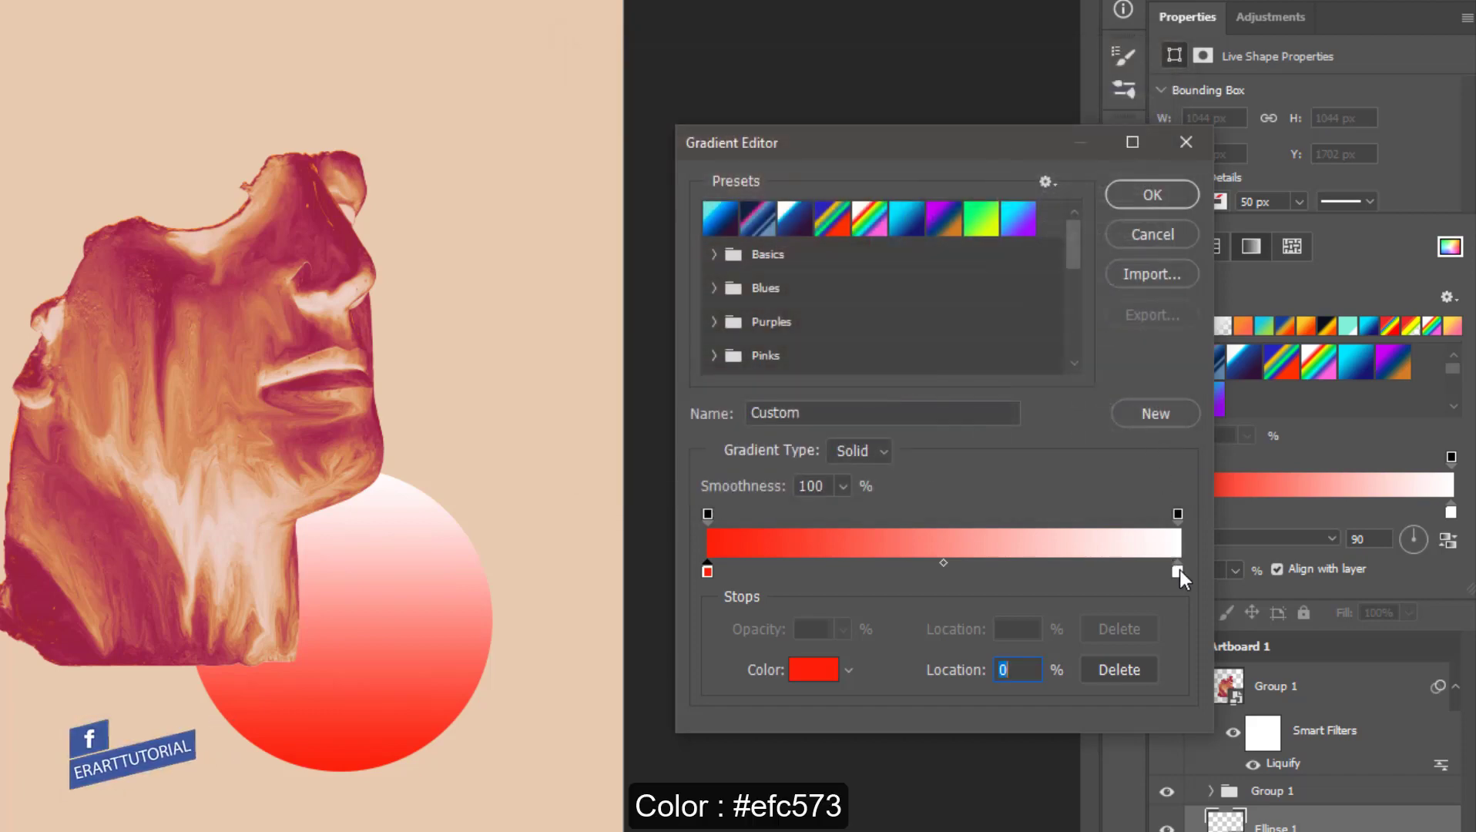
- Set the gradient's end stop to pale orange #efc573 and apply the red-to-orange gradient
{"action": "double_click", "coordinate": [1177, 571]}
{"action": "left_click", "coordinate": [893, 359]}
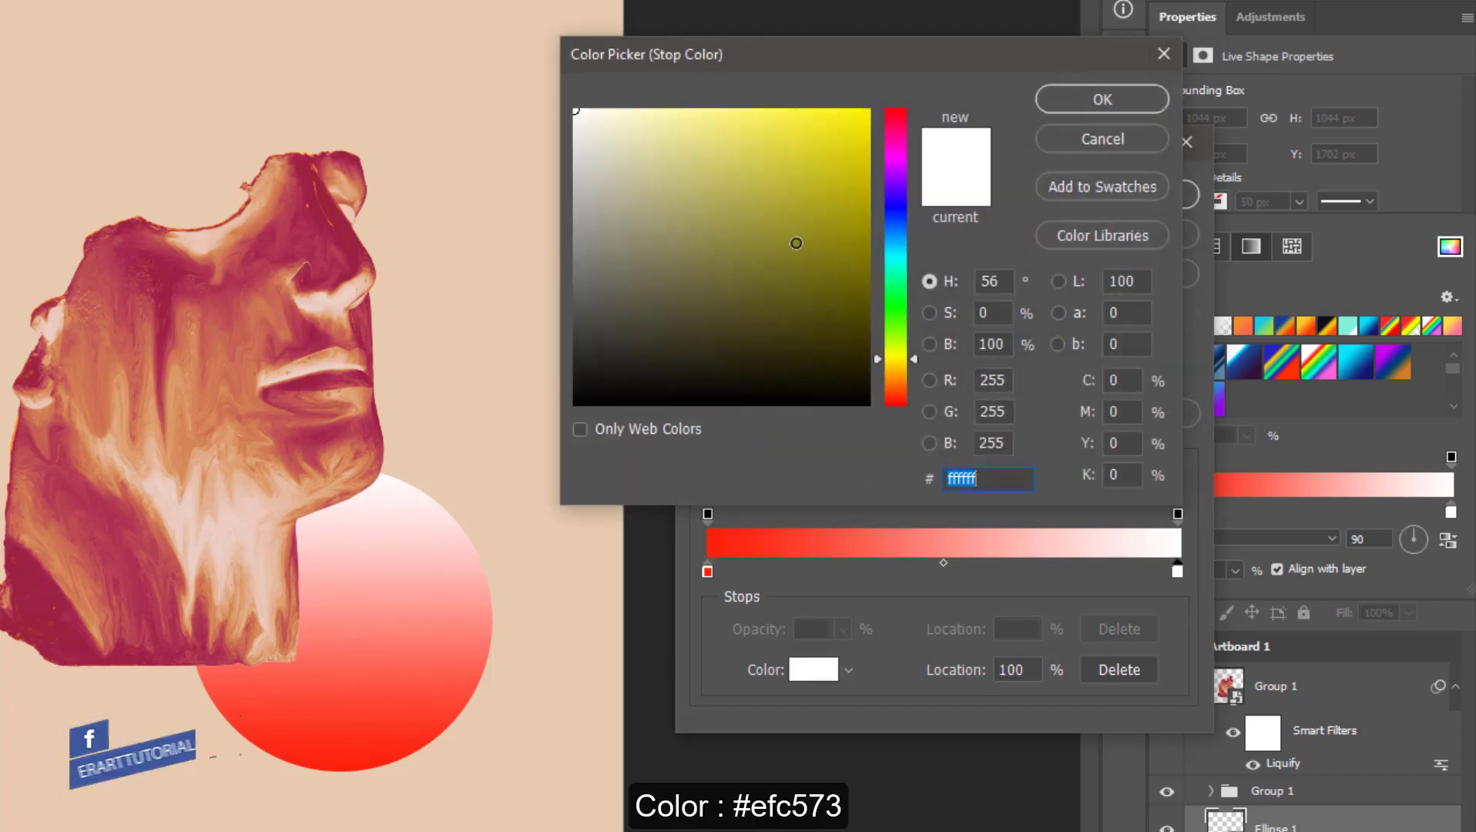
{"action": "left_click", "coordinate": [844, 117]}
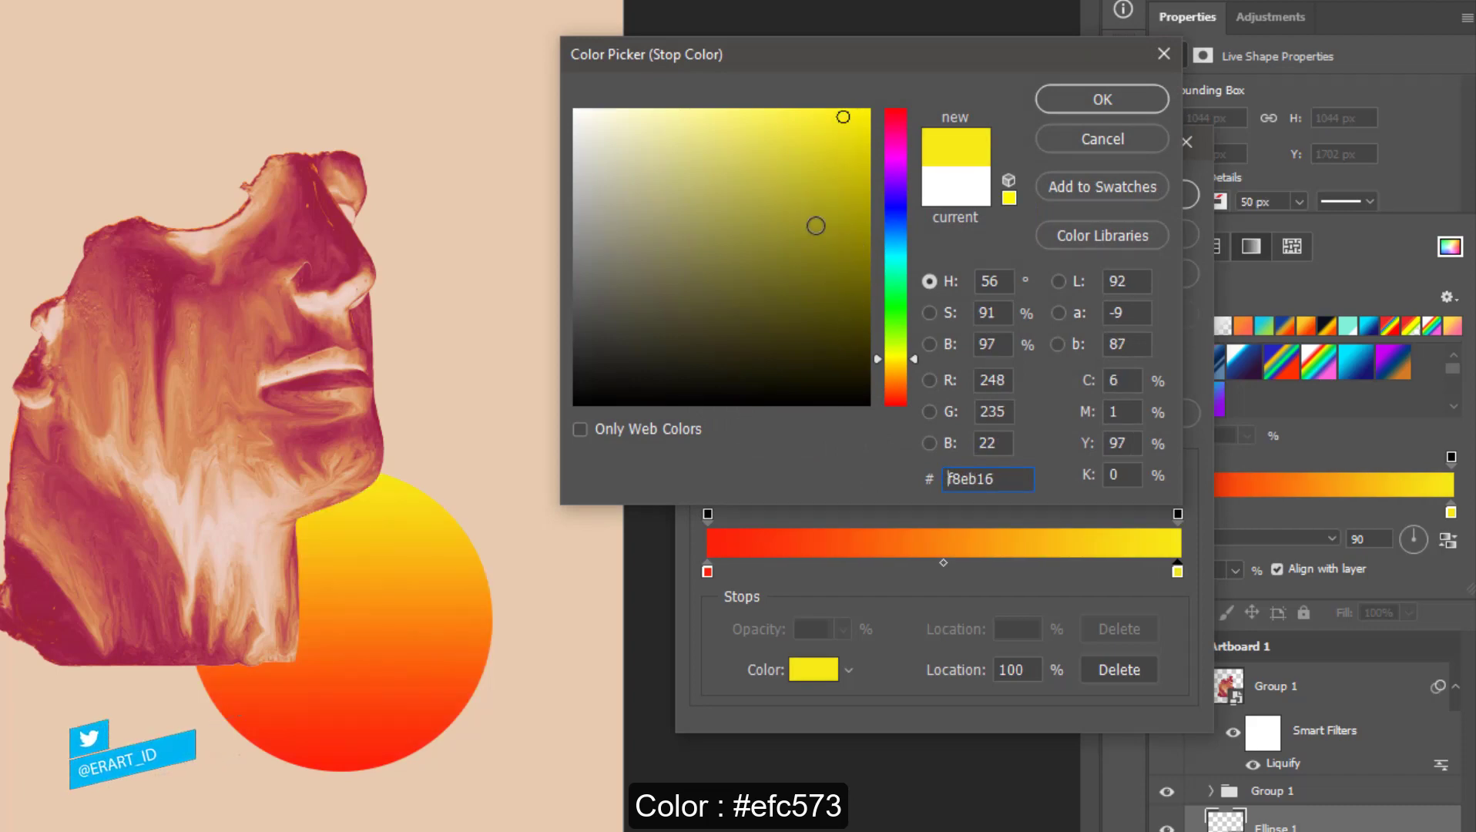
{"action": "left_click", "coordinate": [787, 164]}
{"action": "left_click", "coordinate": [819, 135]}
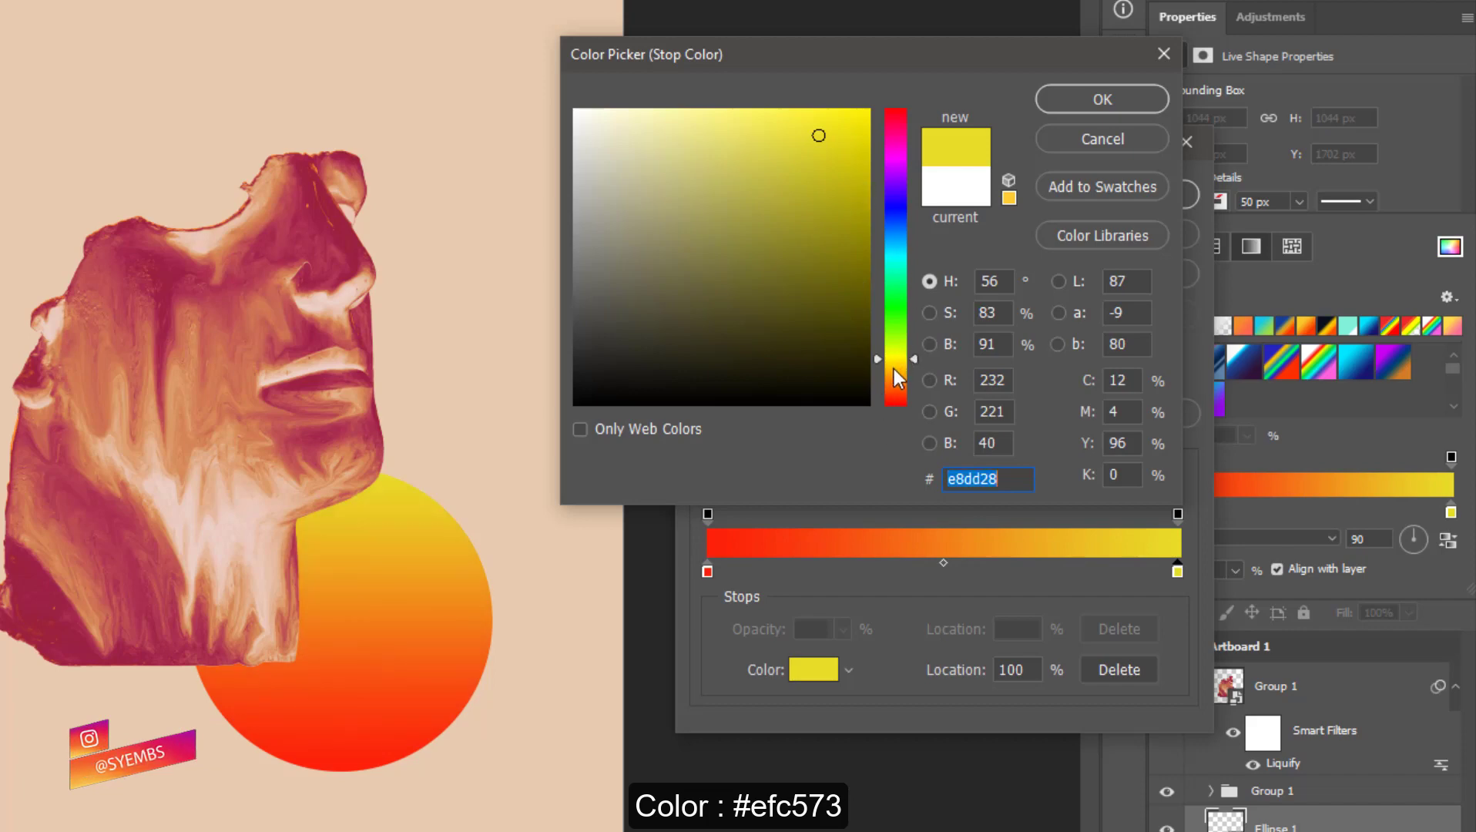
{"action": "left_click_drag", "start_coordinate": [894, 368], "coordinate": [898, 373]}
{"action": "left_click_drag", "start_coordinate": [842, 192], "coordinate": [727, 128]}
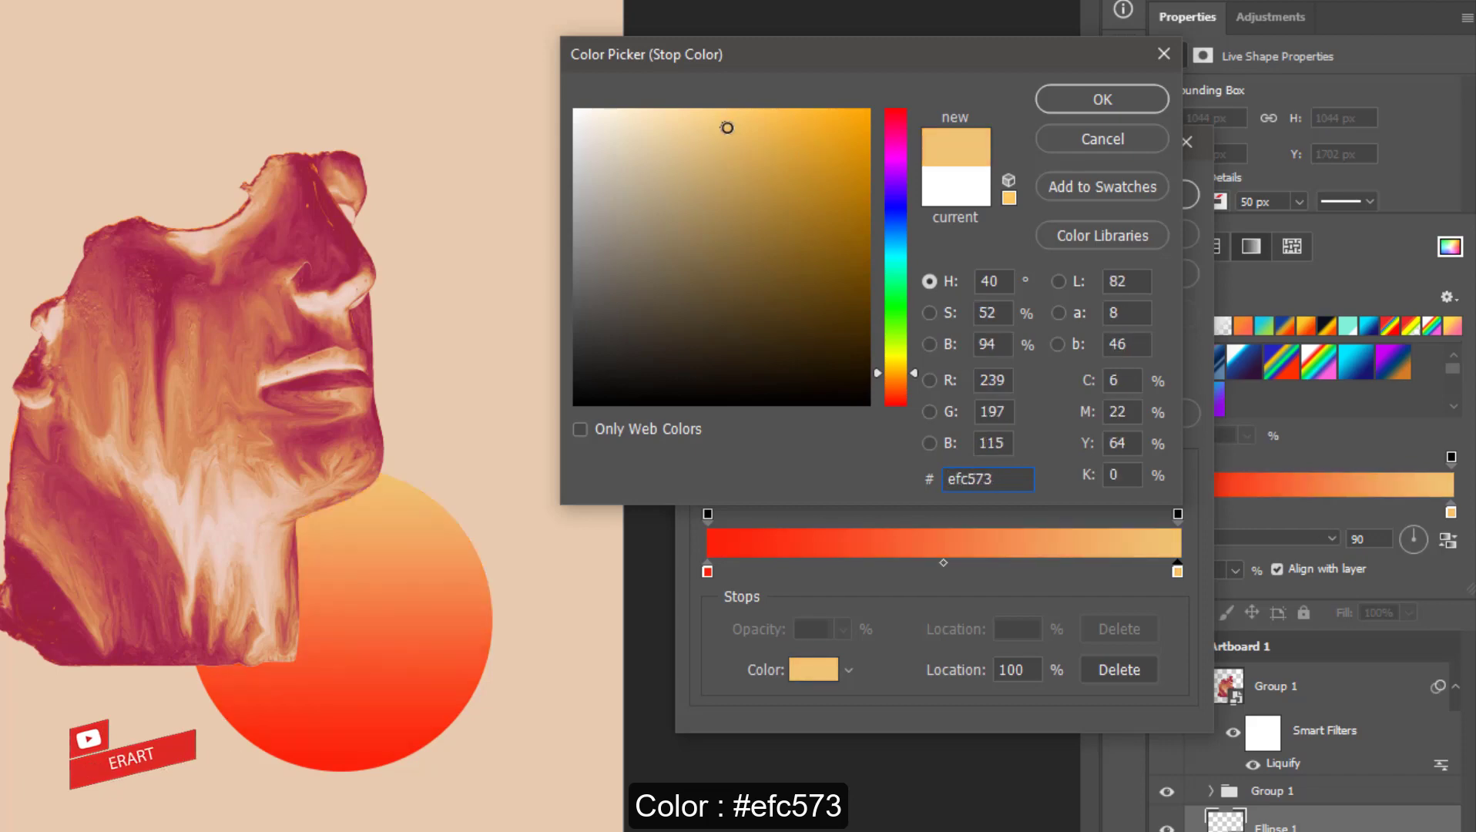
{"action": "left_click", "coordinate": [1117, 100]}
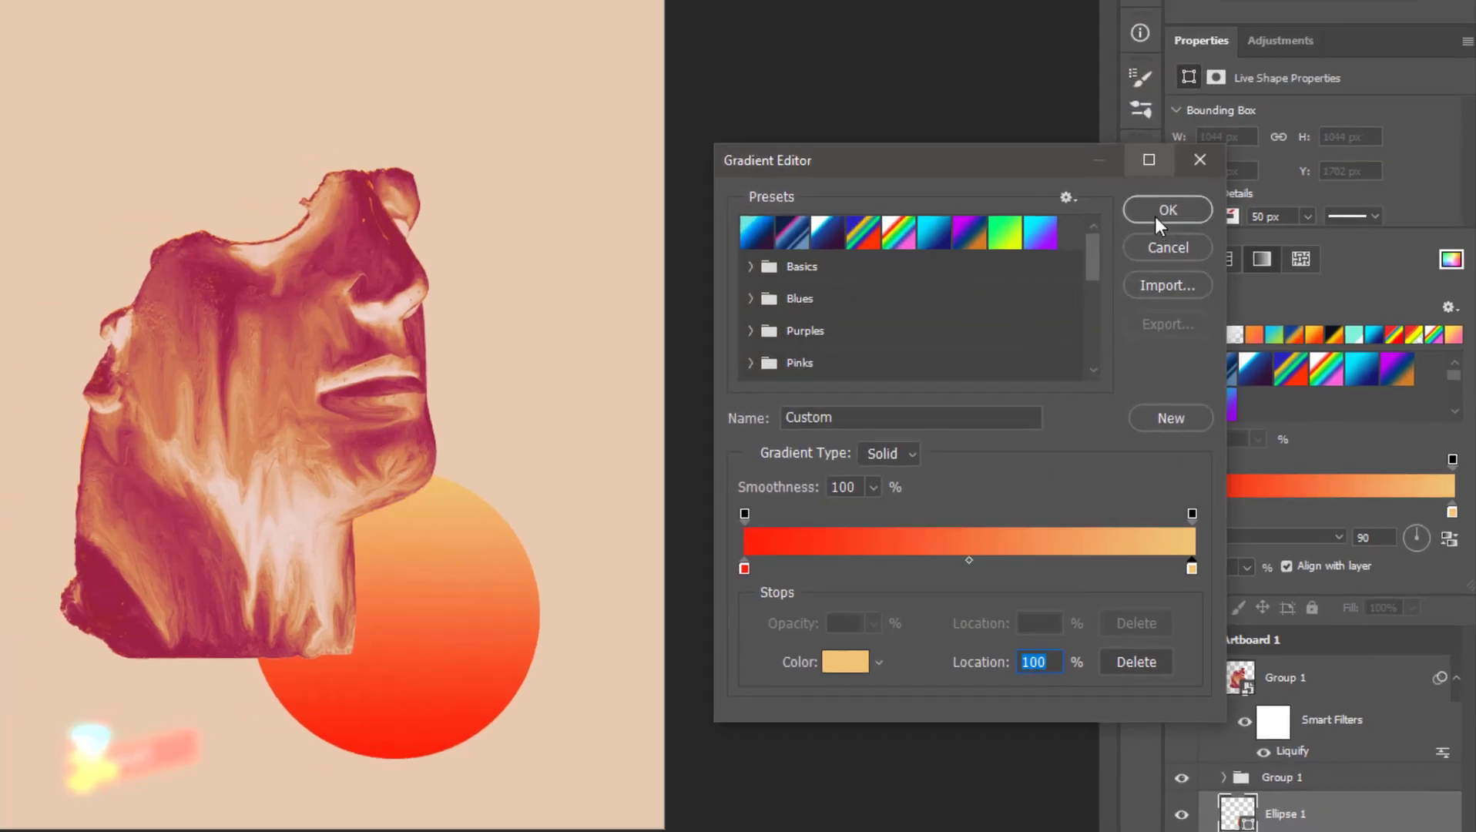
{"action": "left_click", "coordinate": [1153, 195]}
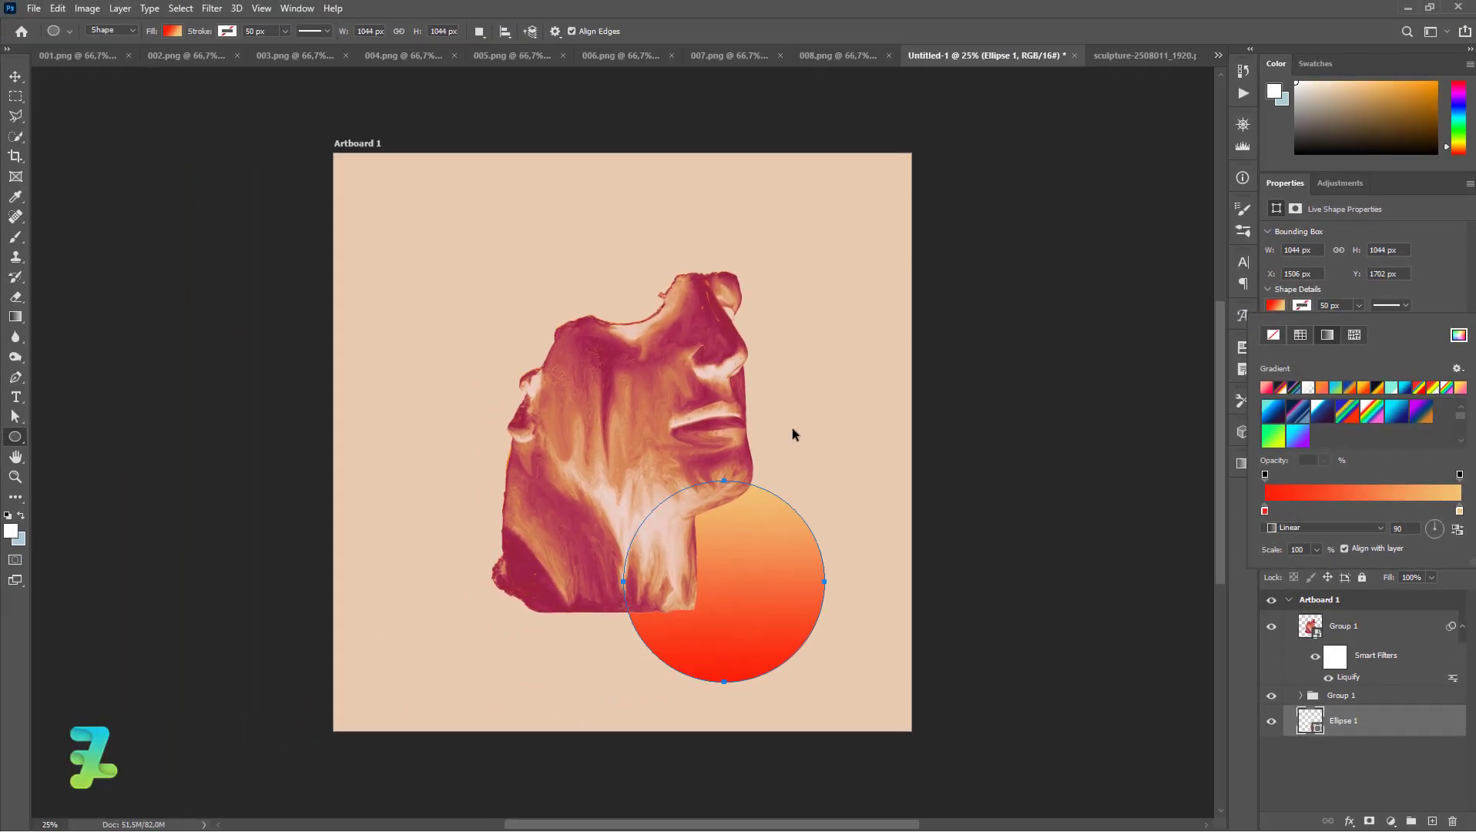
{"action": "key", "text": "ctrl+t"}
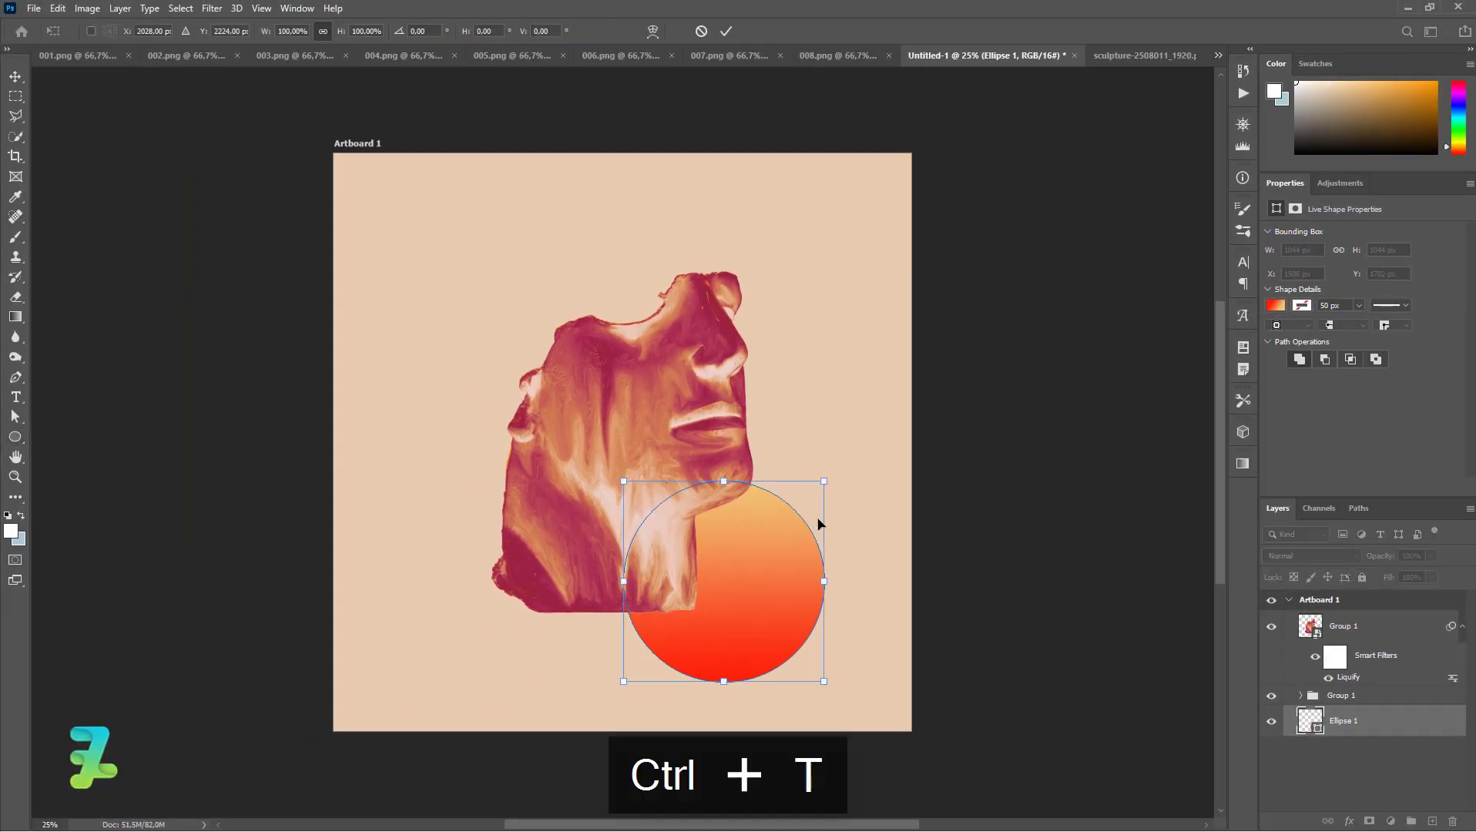
- Scale the gradient circle to about 116% (1216 px), then duplicate it and move the copy up-left
{"action": "left_click_drag", "start_coordinate": [824, 480], "coordinate": [847, 473]}
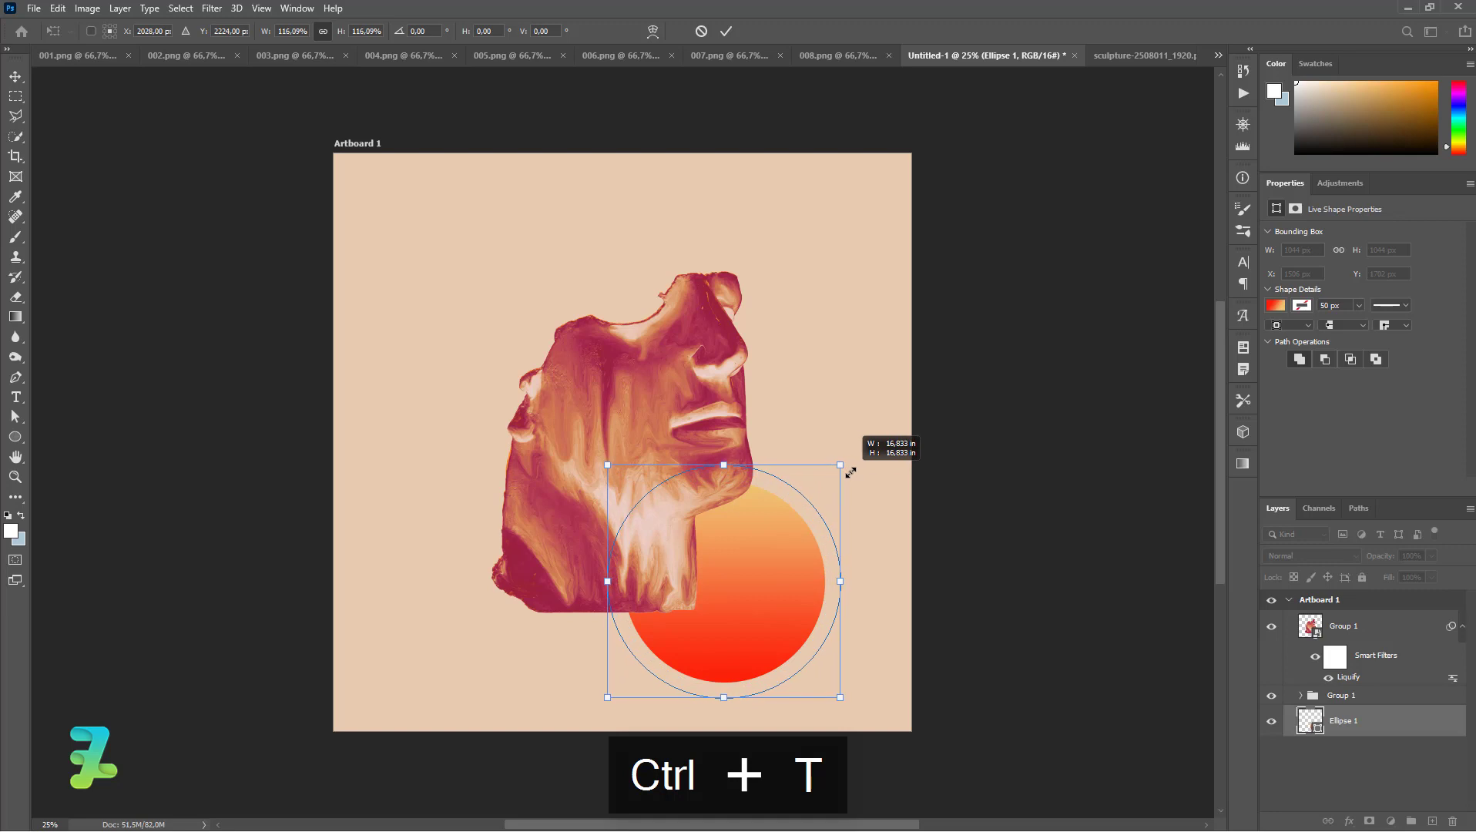
{"action": "left_click_drag", "start_coordinate": [849, 472], "coordinate": [850, 472]}
{"action": "left_click_drag", "start_coordinate": [764, 580], "coordinate": [734, 564]}
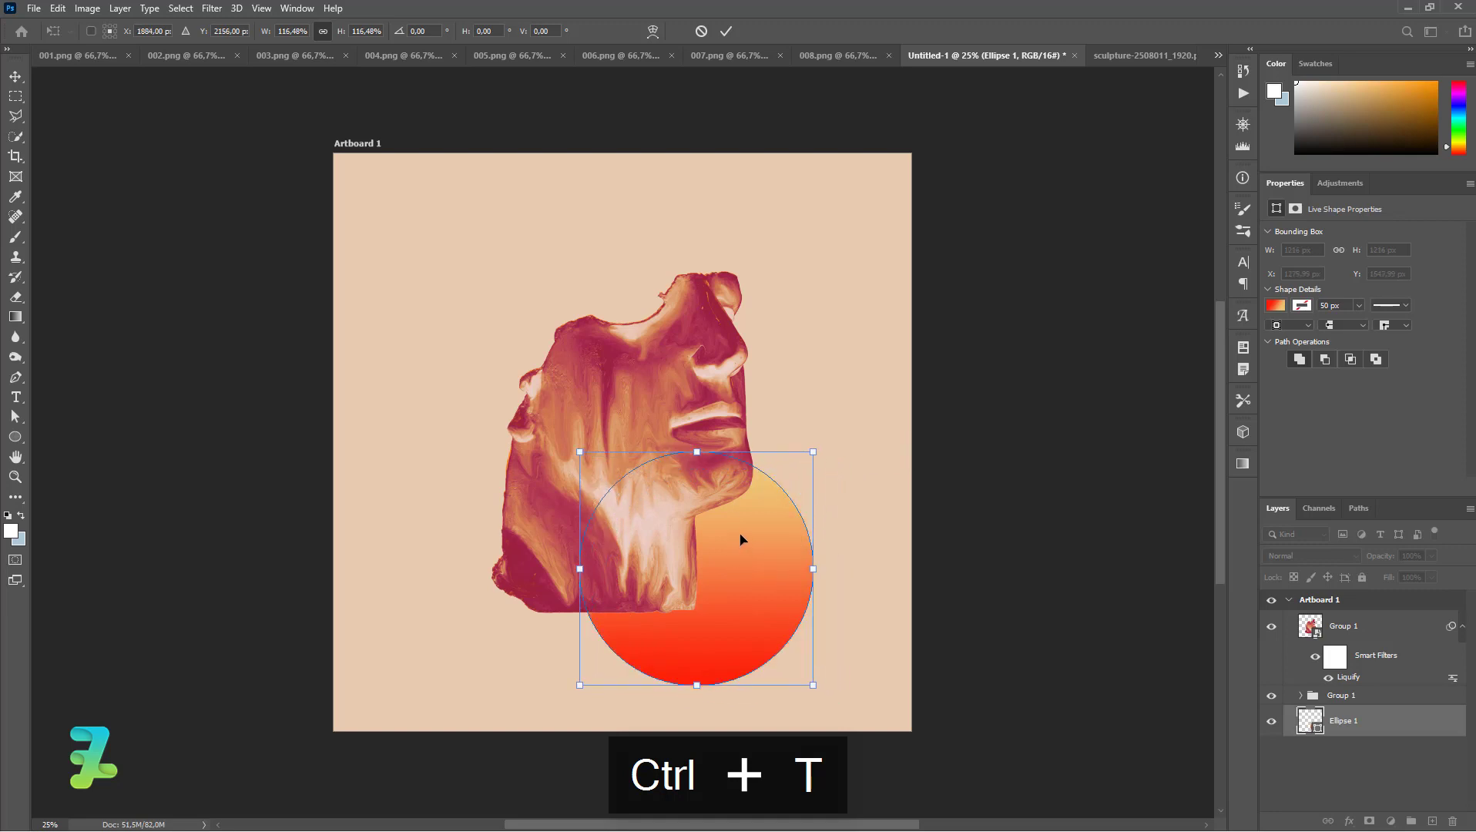
{"action": "key", "text": "Return"}
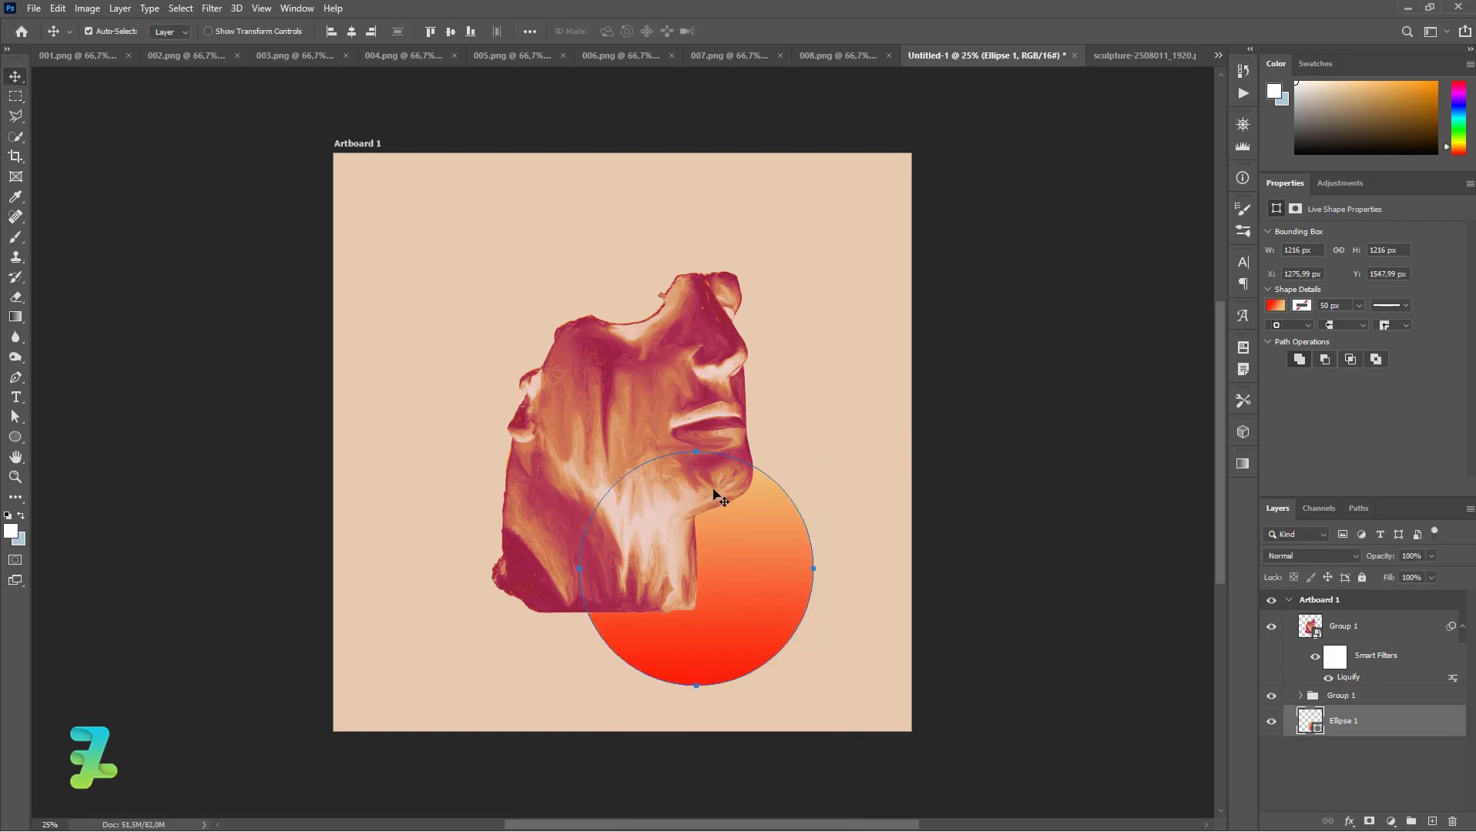
{"action": "key", "text": "ctrl+j"}
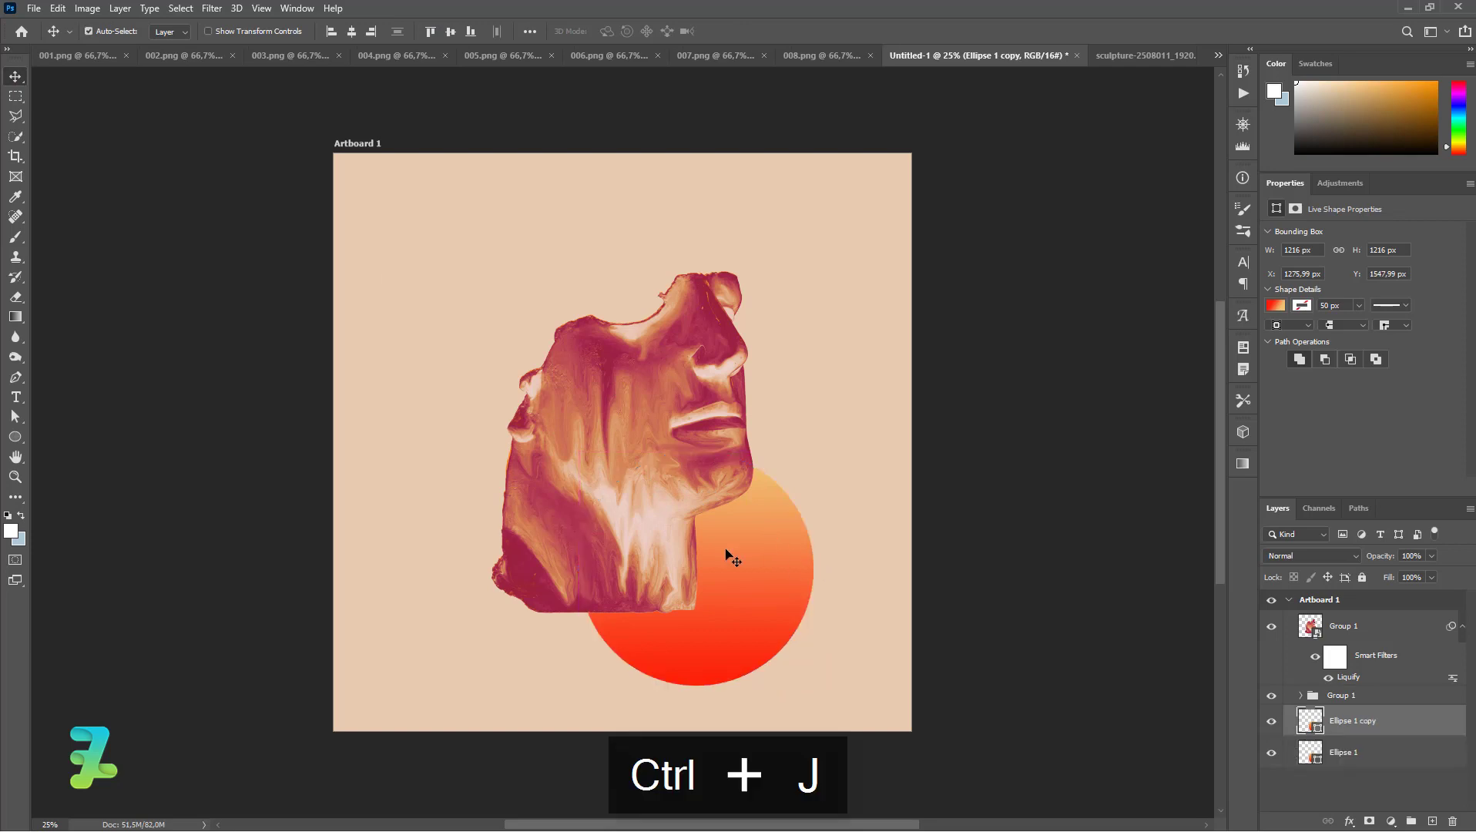
{"action": "left_click_drag", "start_coordinate": [741, 570], "coordinate": [597, 364]}
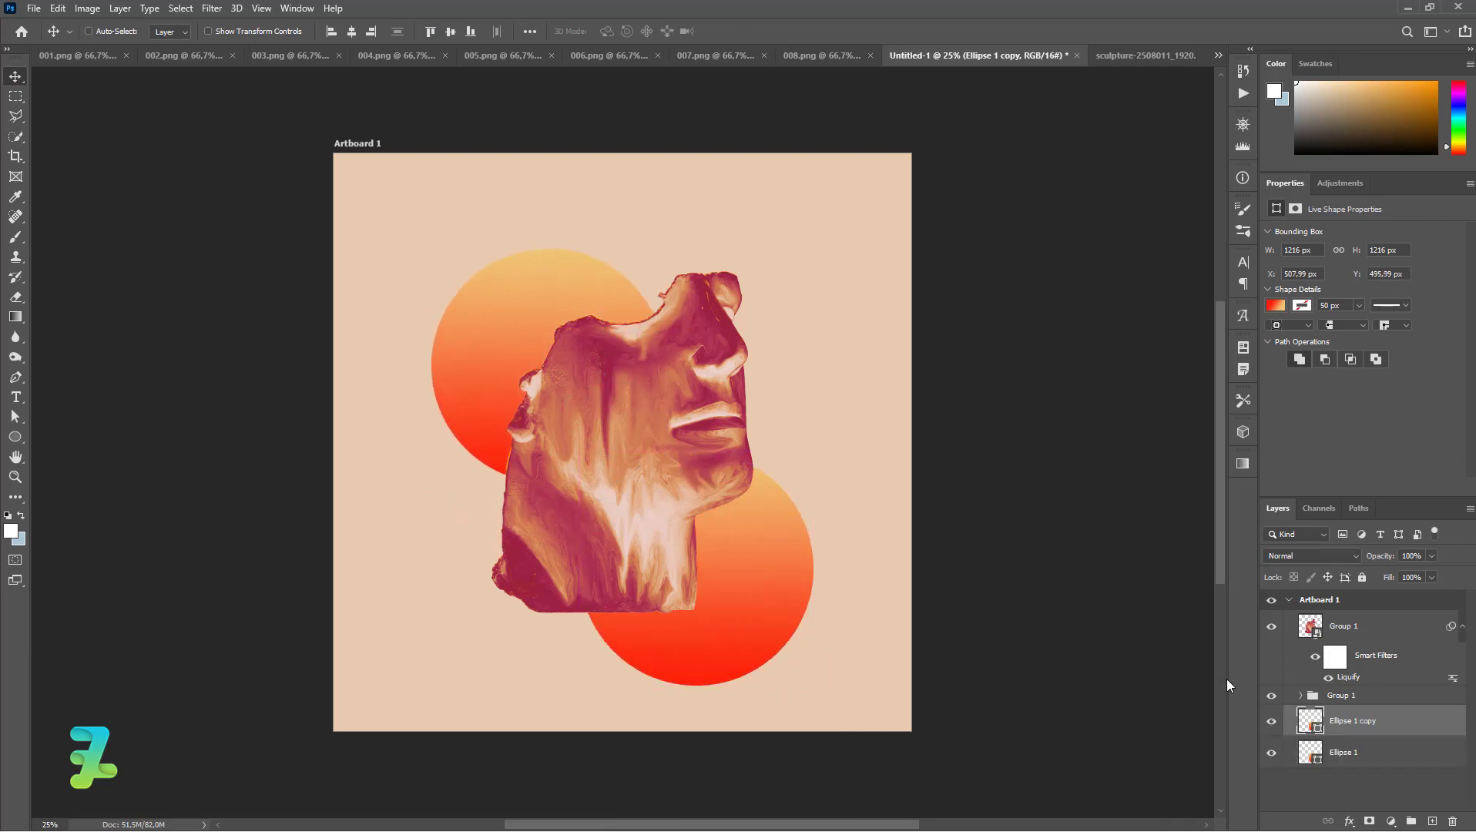
- Apply the green-to-yellow preset to the copy and set its left stop to #69d29b
{"action": "double_click", "coordinate": [1311, 721]}
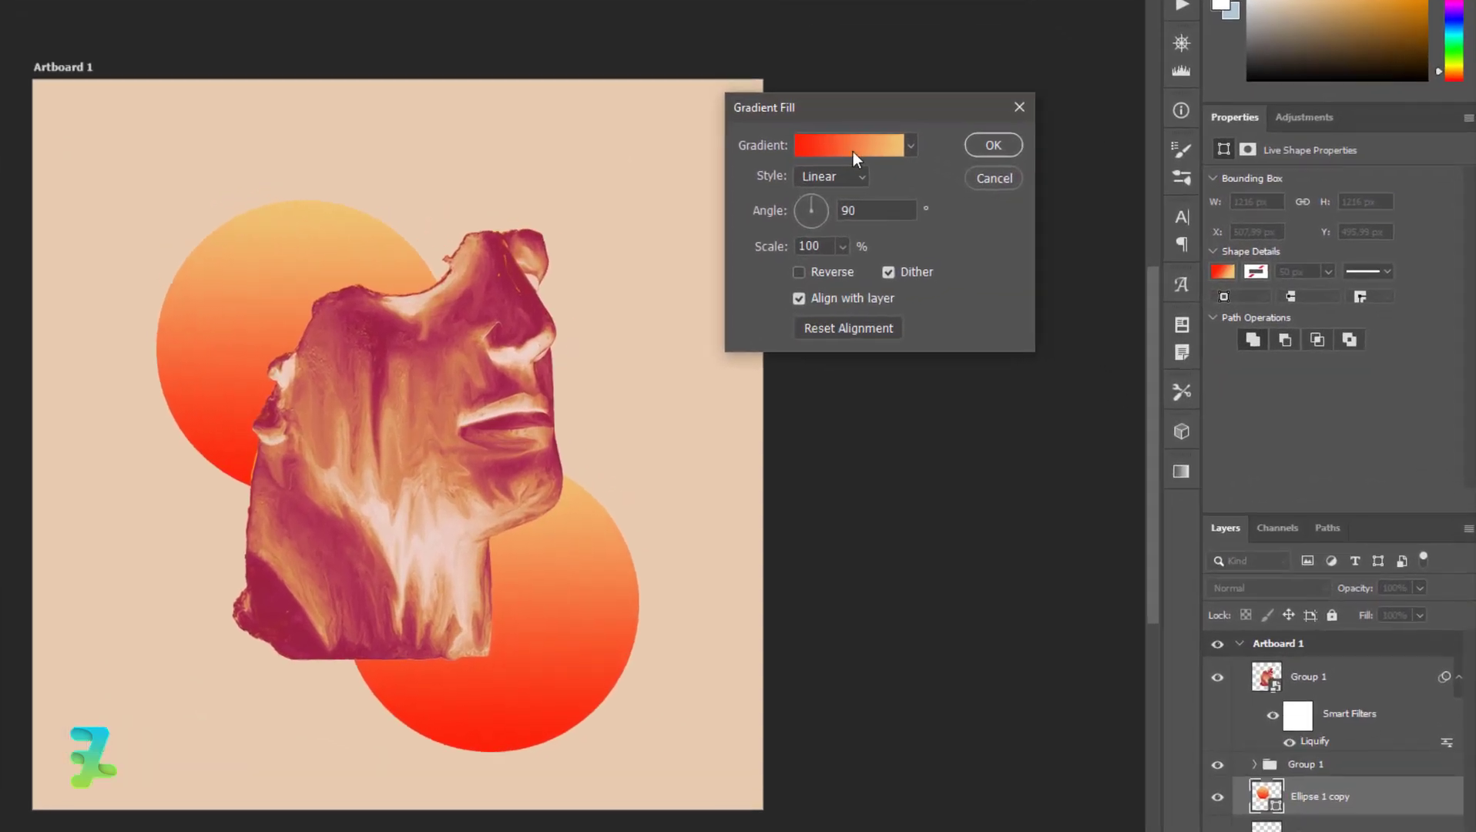
{"action": "left_click", "coordinate": [977, 205]}
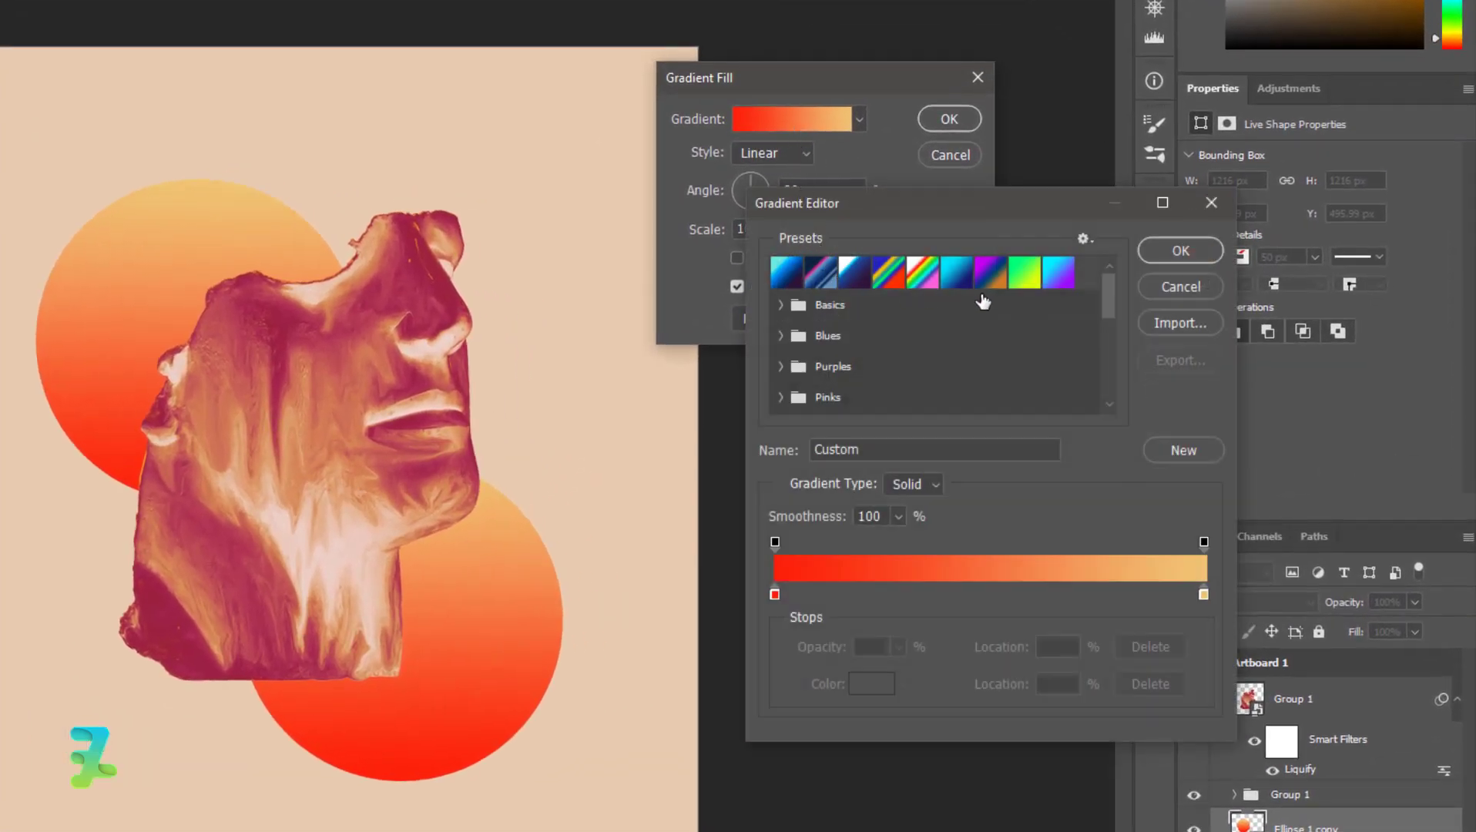
{"action": "left_click", "coordinate": [1053, 281]}
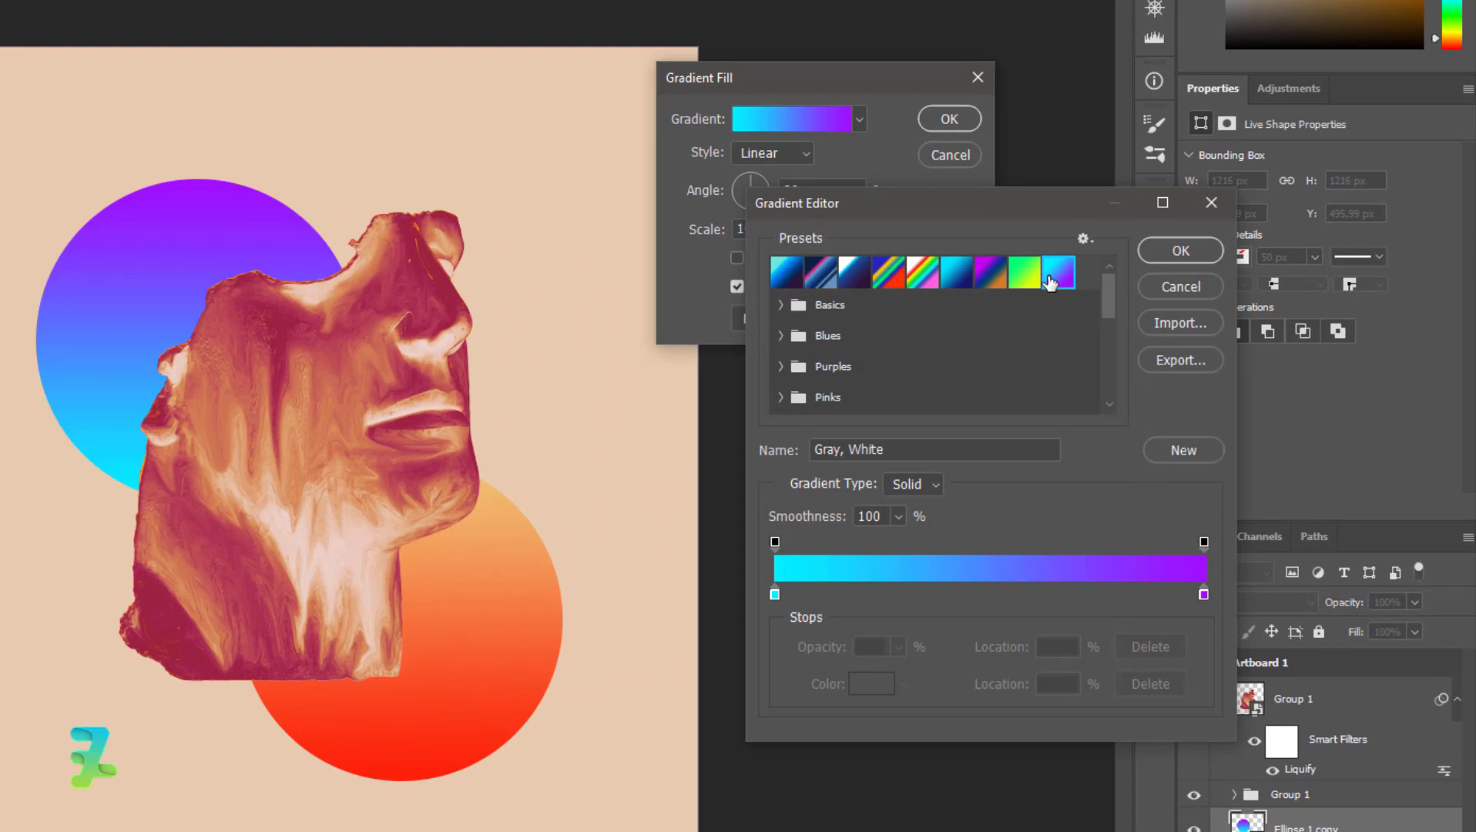
{"action": "left_click", "coordinate": [1029, 276]}
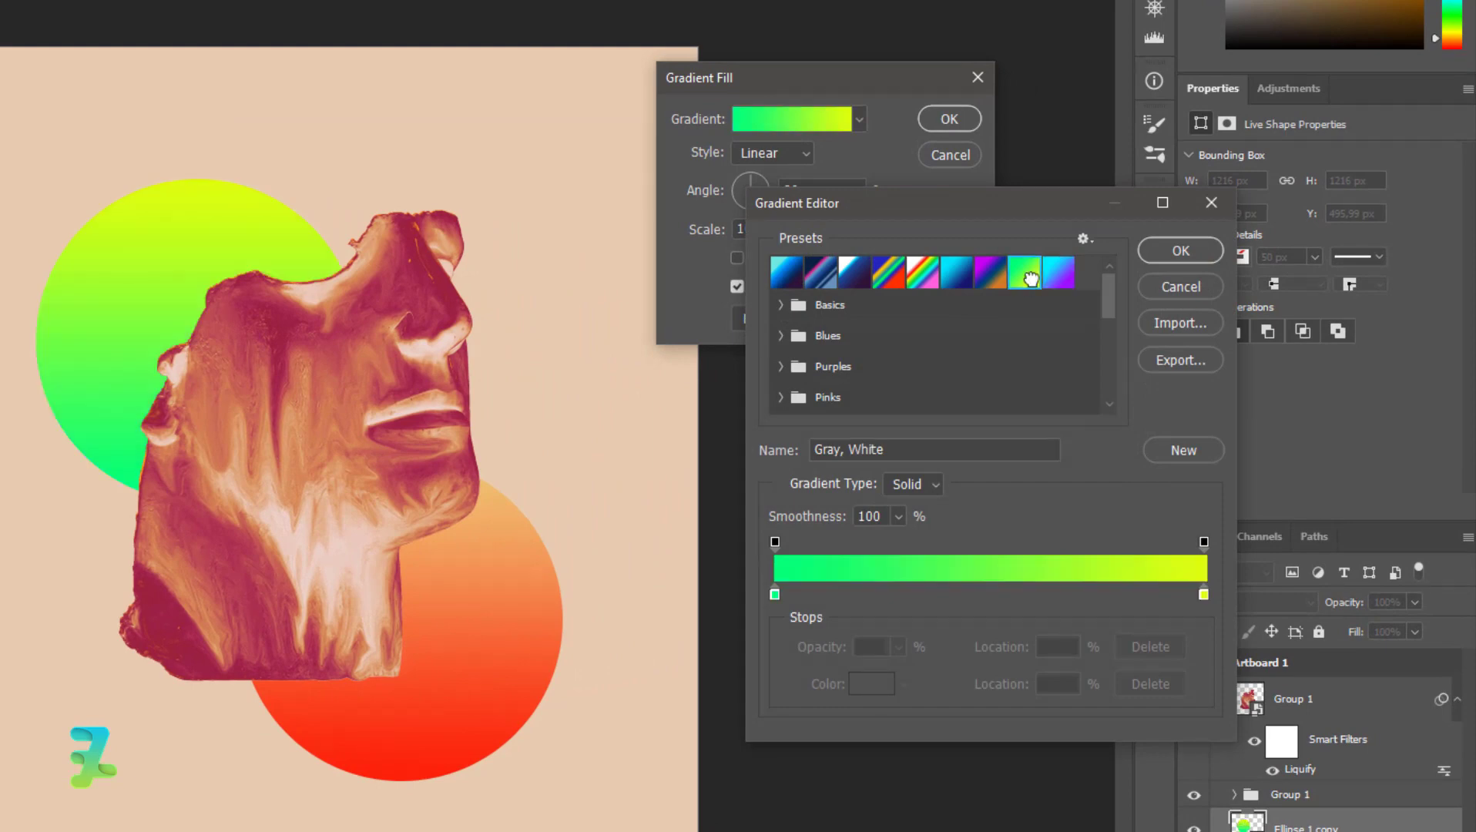
{"action": "double_click", "coordinate": [776, 594]}
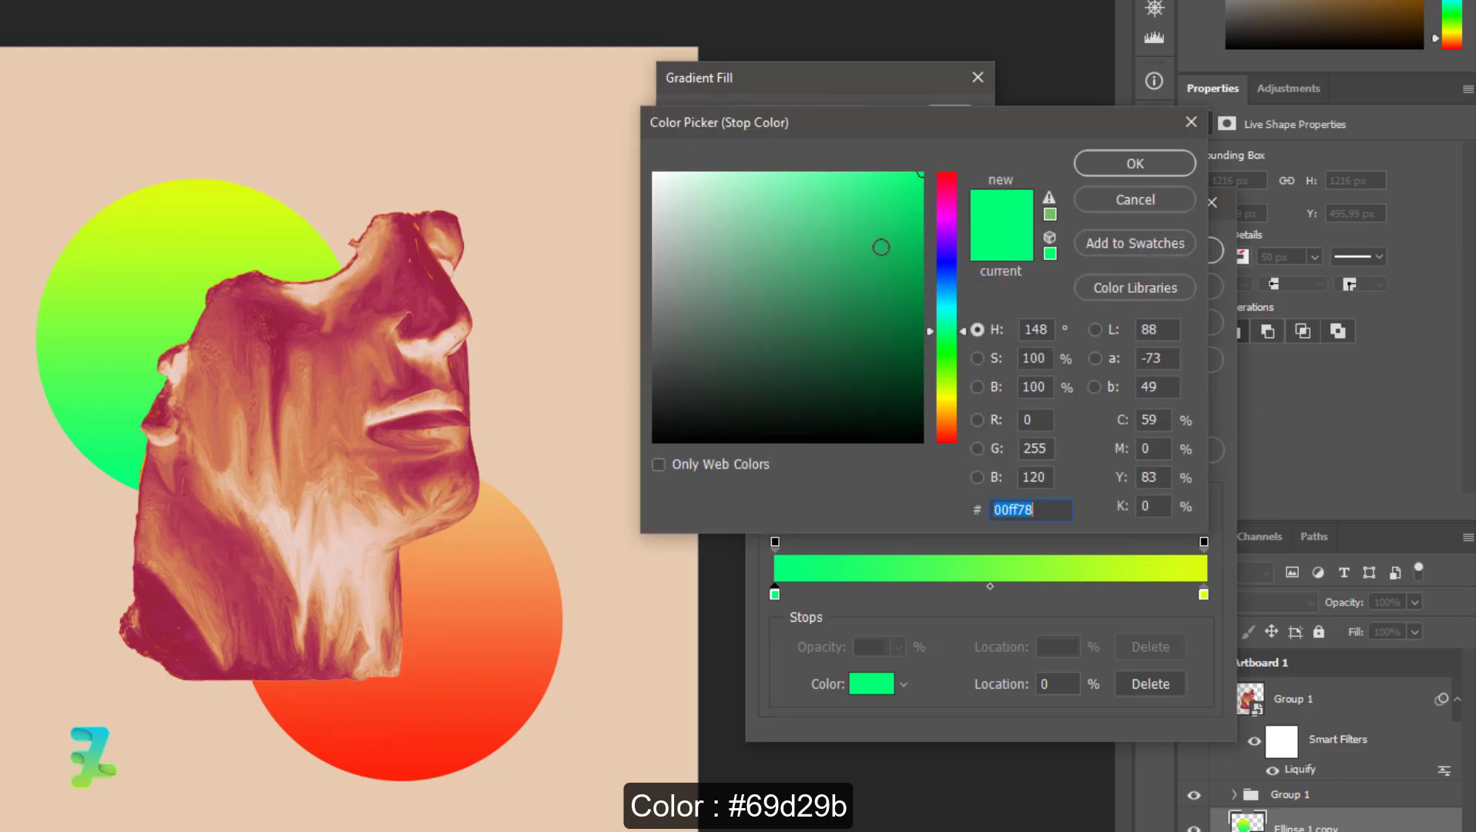
{"action": "type", "text": "69d29b"}
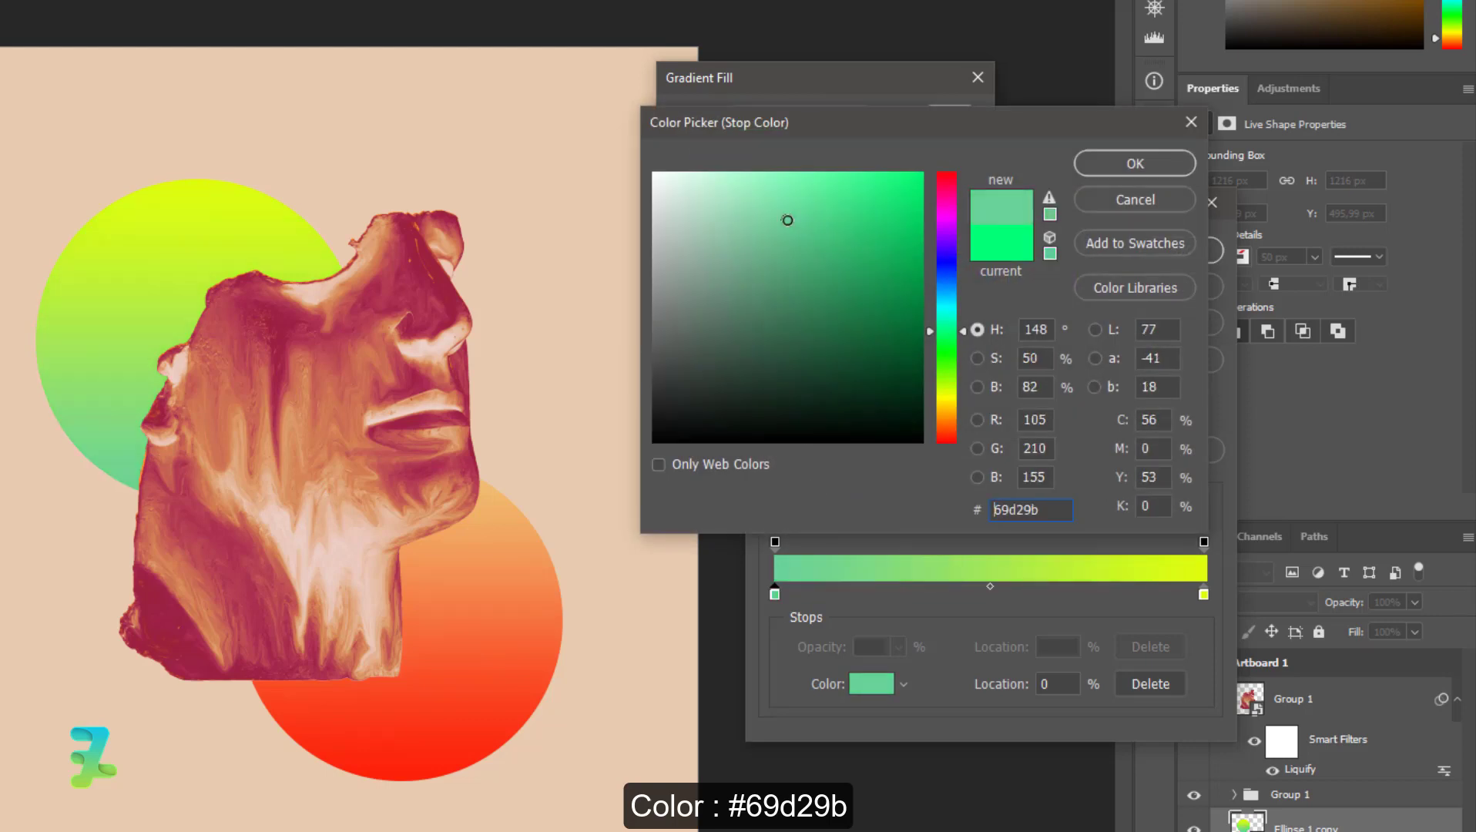
{"action": "left_click", "coordinate": [1135, 164]}
- Set the gradient's right stop to pale yellow #e7f1a3 and accept the gradient
{"action": "double_click", "coordinate": [1205, 592]}
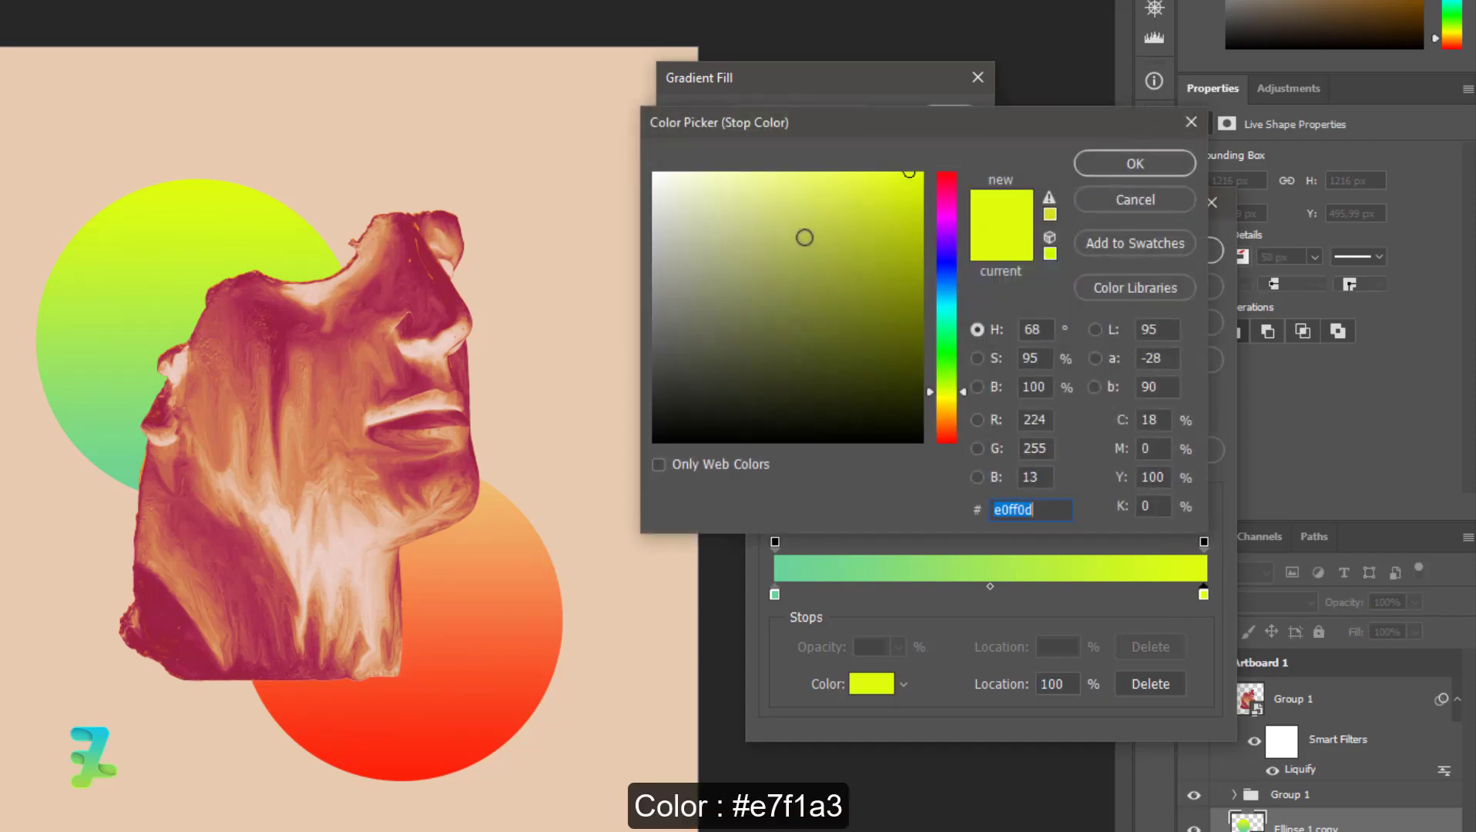
{"action": "left_click", "coordinate": [759, 221]}
{"action": "left_click", "coordinate": [745, 199]}
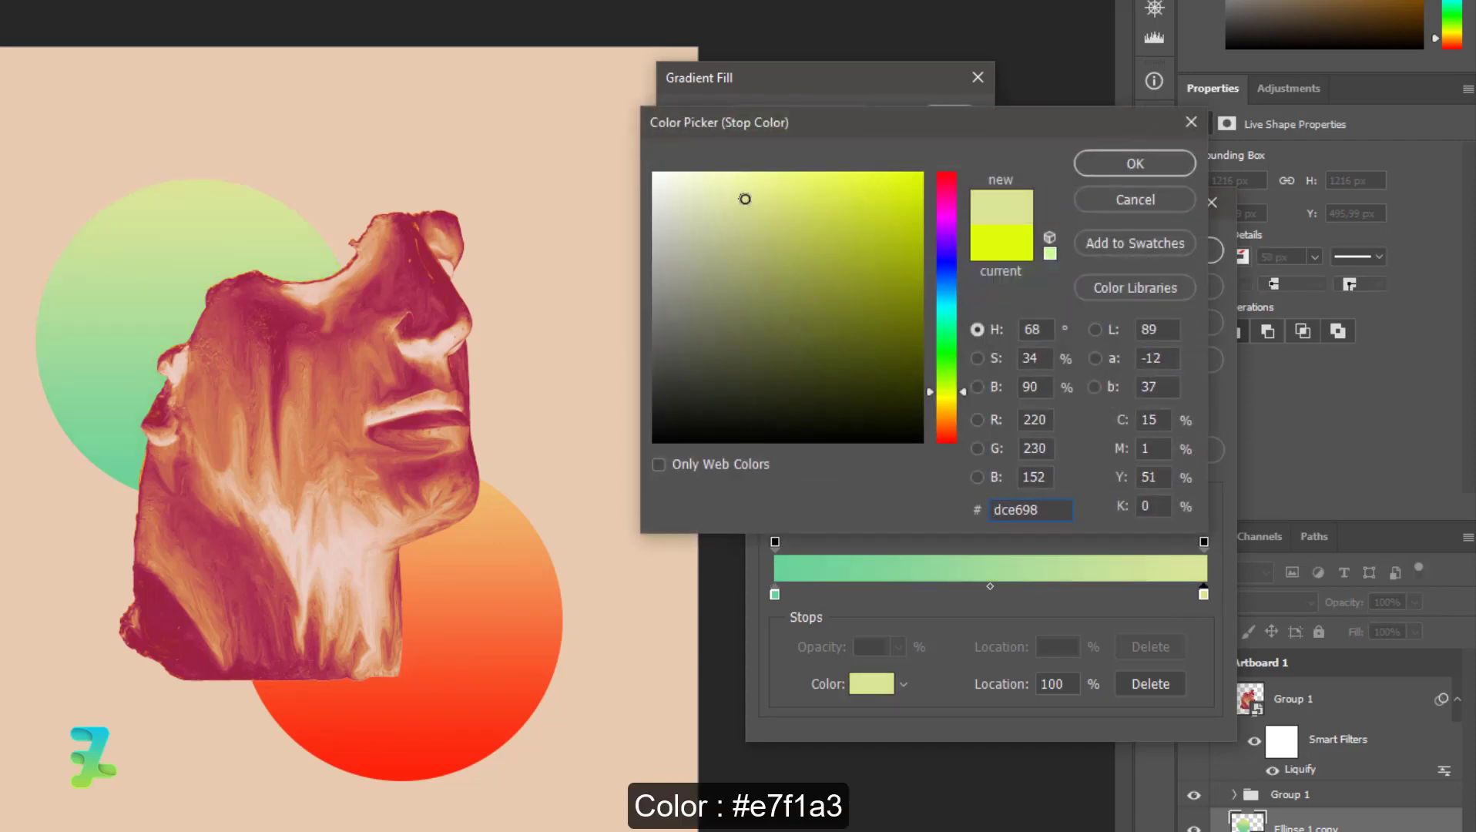
{"action": "left_click_drag", "start_coordinate": [745, 199], "coordinate": [714, 179]}
{"action": "type", "text": "e7f1a3"}
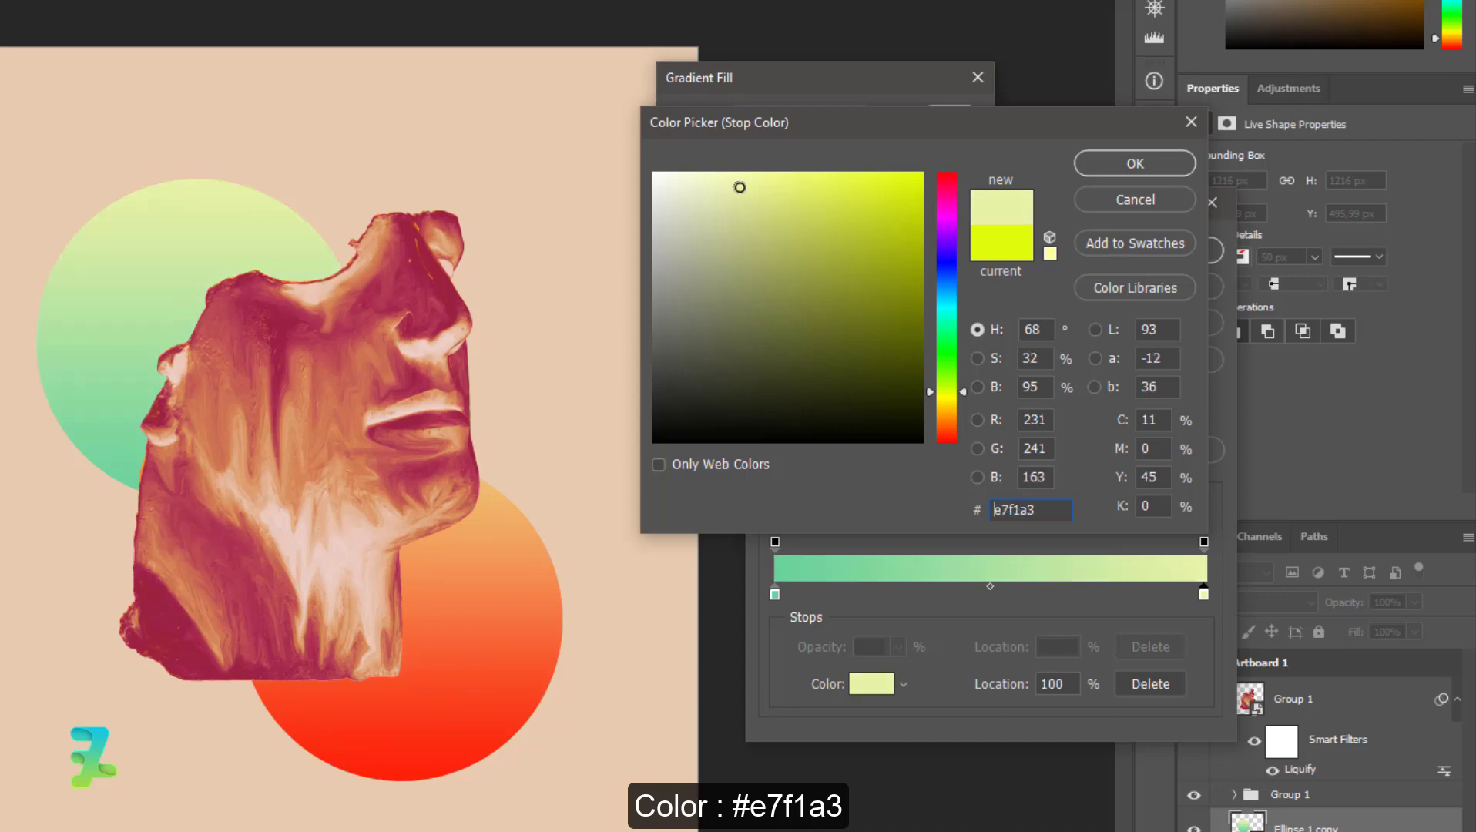
{"action": "left_click", "coordinate": [1119, 159]}
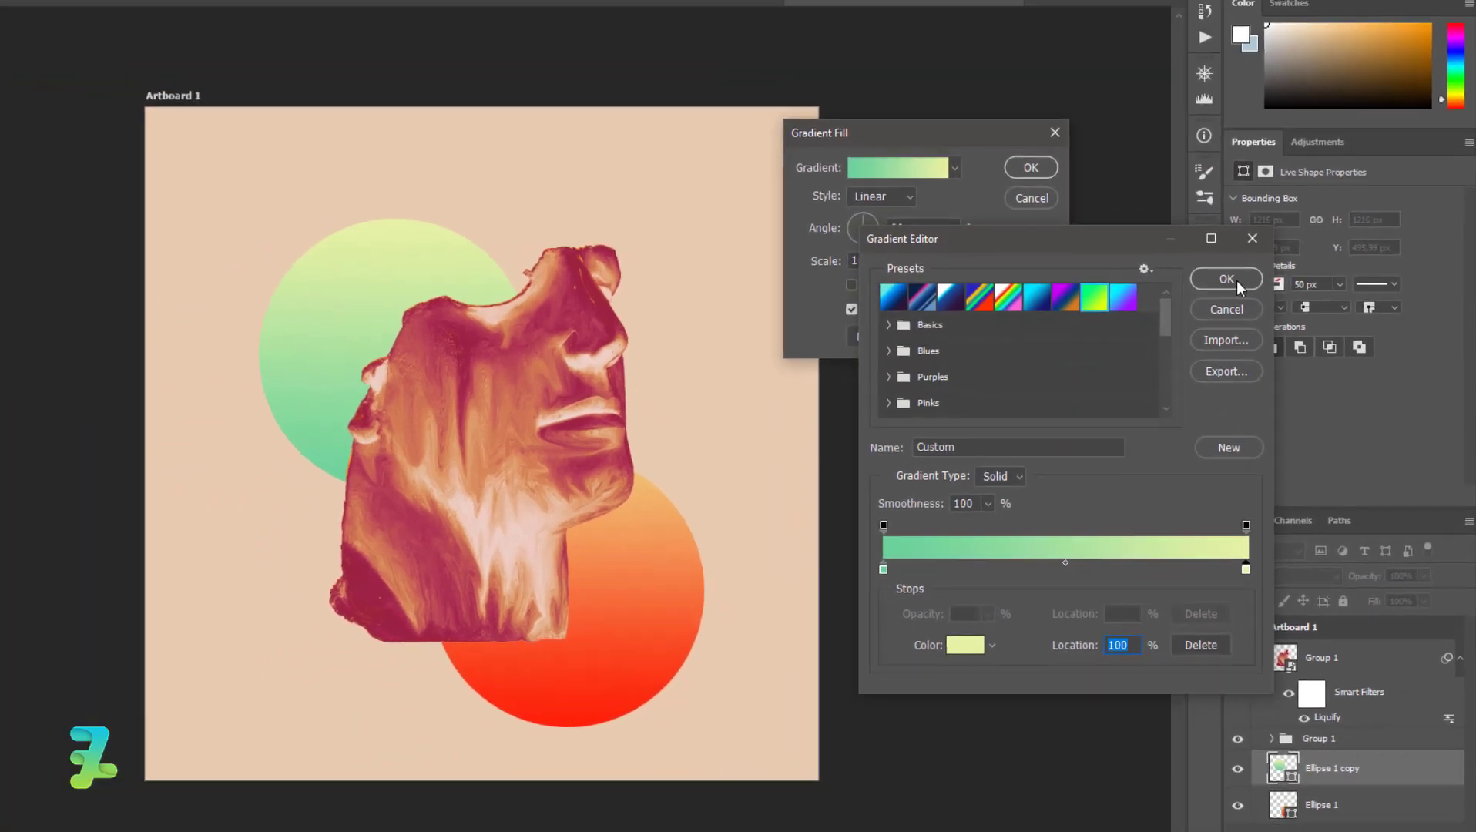
{"action": "left_click", "coordinate": [1237, 280]}
- Scale the green circle to about 129% (1564 px) and move it down behind the head
{"action": "left_click", "coordinate": [1088, 205]}
{"action": "key", "text": "ctrl+t"}
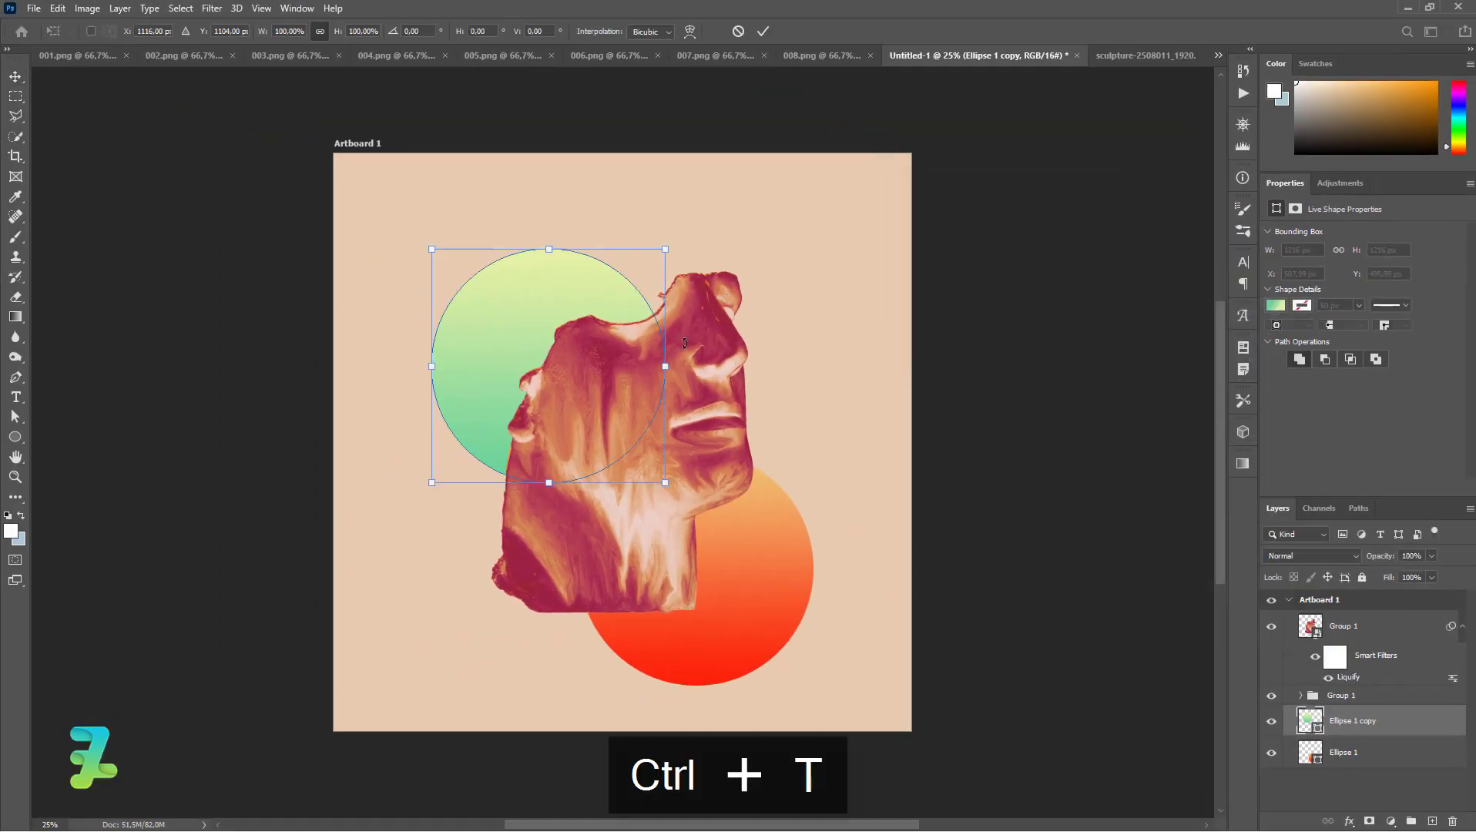
{"action": "left_click_drag", "start_coordinate": [669, 484], "coordinate": [701, 512]}
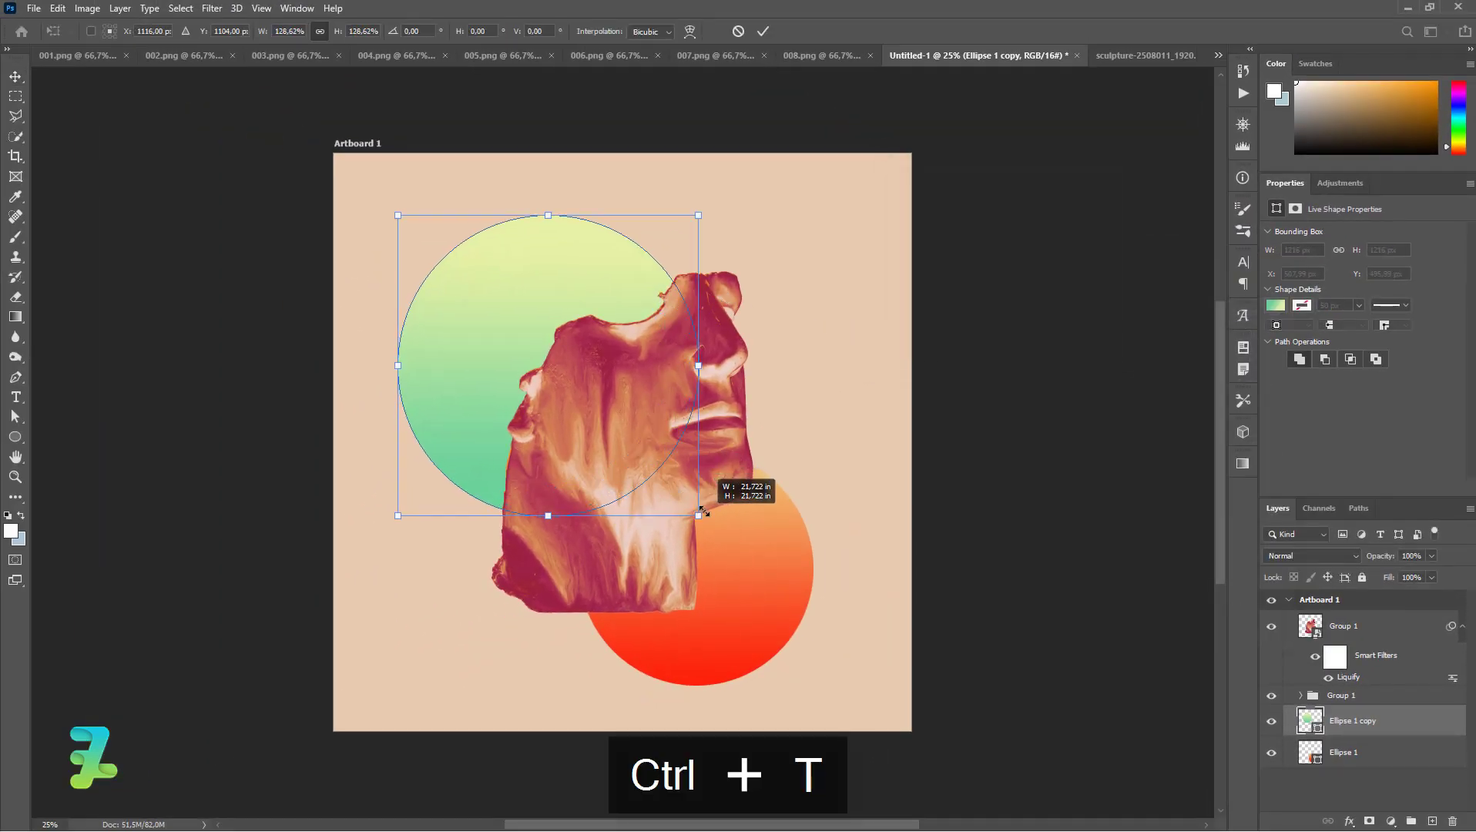
{"action": "mouse_move", "coordinate": [636, 398]}
{"action": "left_mouse_down"}
{"action": "mouse_move", "coordinate": [645, 486]}
{"action": "mouse_move", "coordinate": [667, 459]}
{"action": "left_mouse_up"}
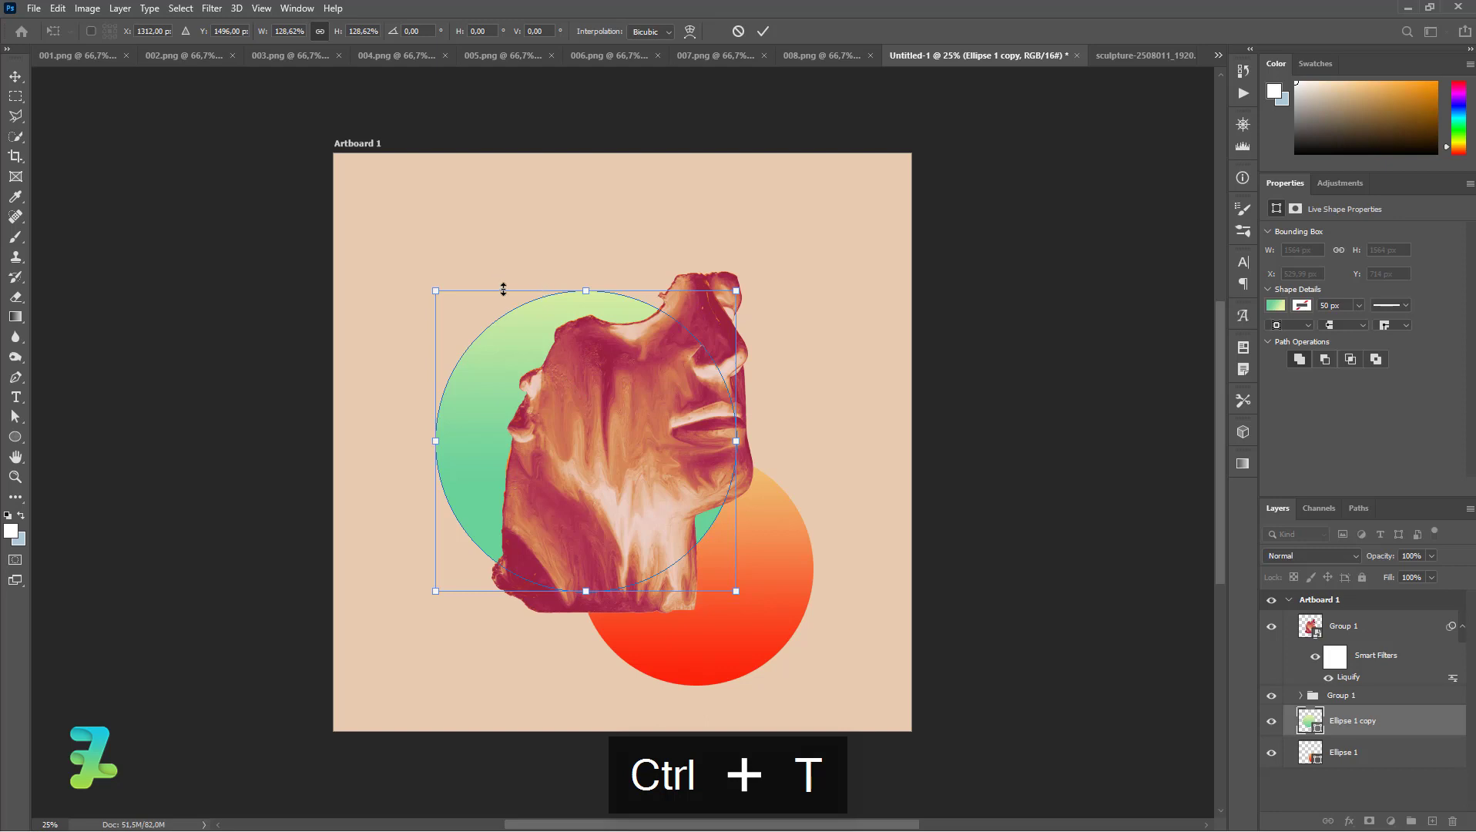
{"action": "left_click", "coordinate": [17, 76]}
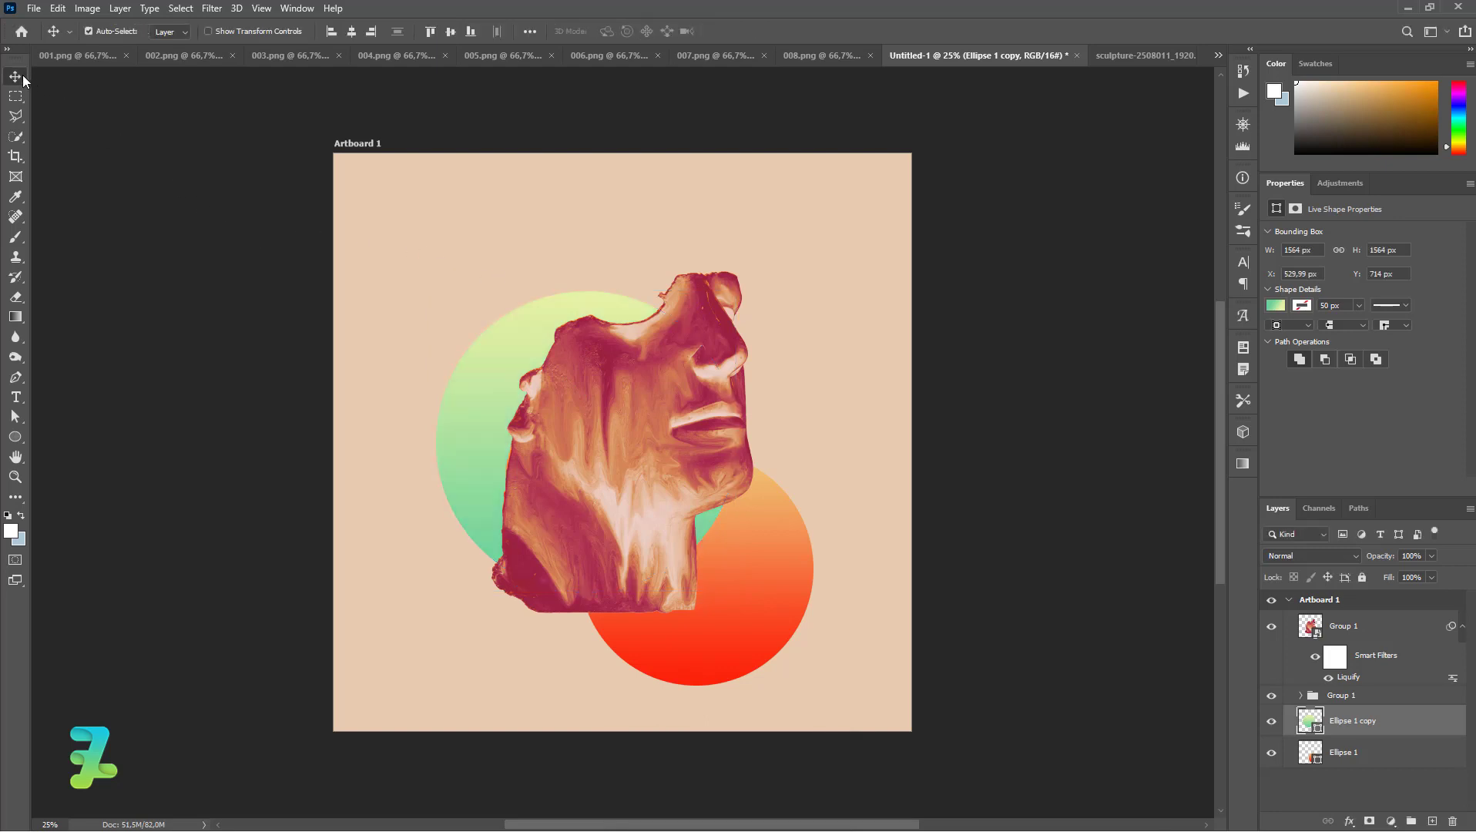
- Prepare the Type tool with white colour and a 72 pt size
{"action": "left_click", "coordinate": [16, 398]}
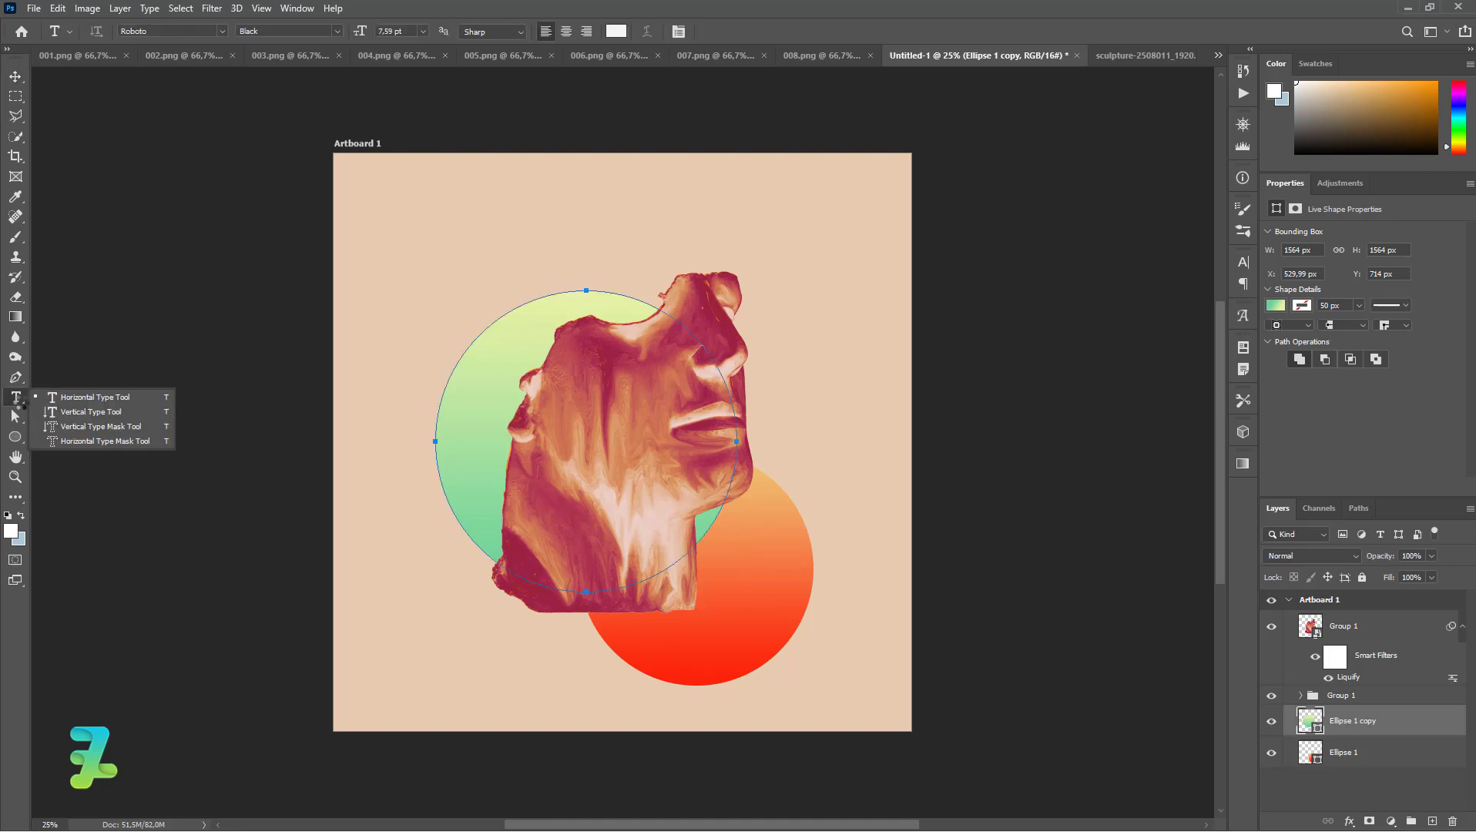
{"action": "left_click", "coordinate": [11, 533]}
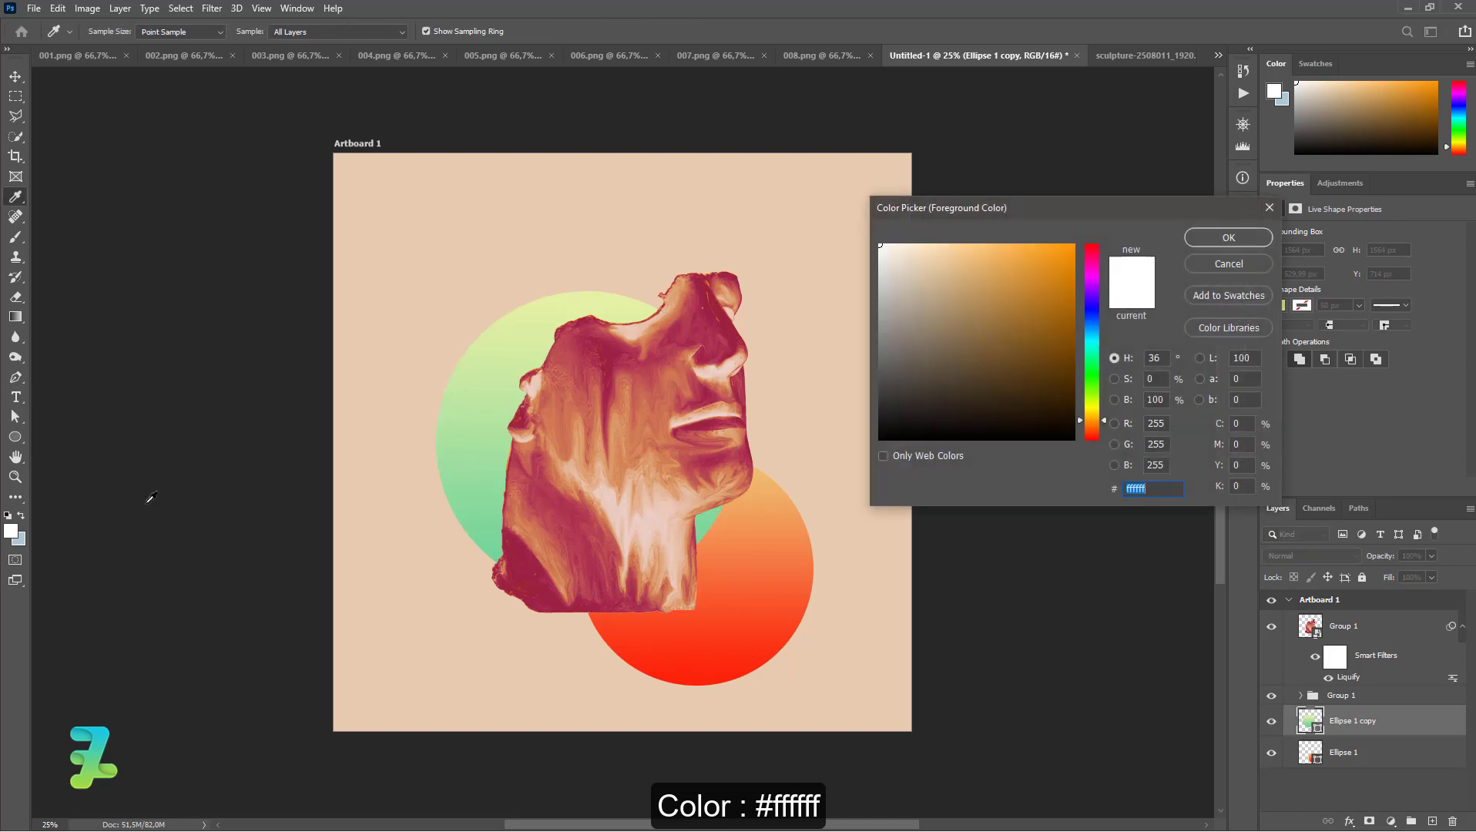
{"action": "left_click", "coordinate": [1224, 237]}
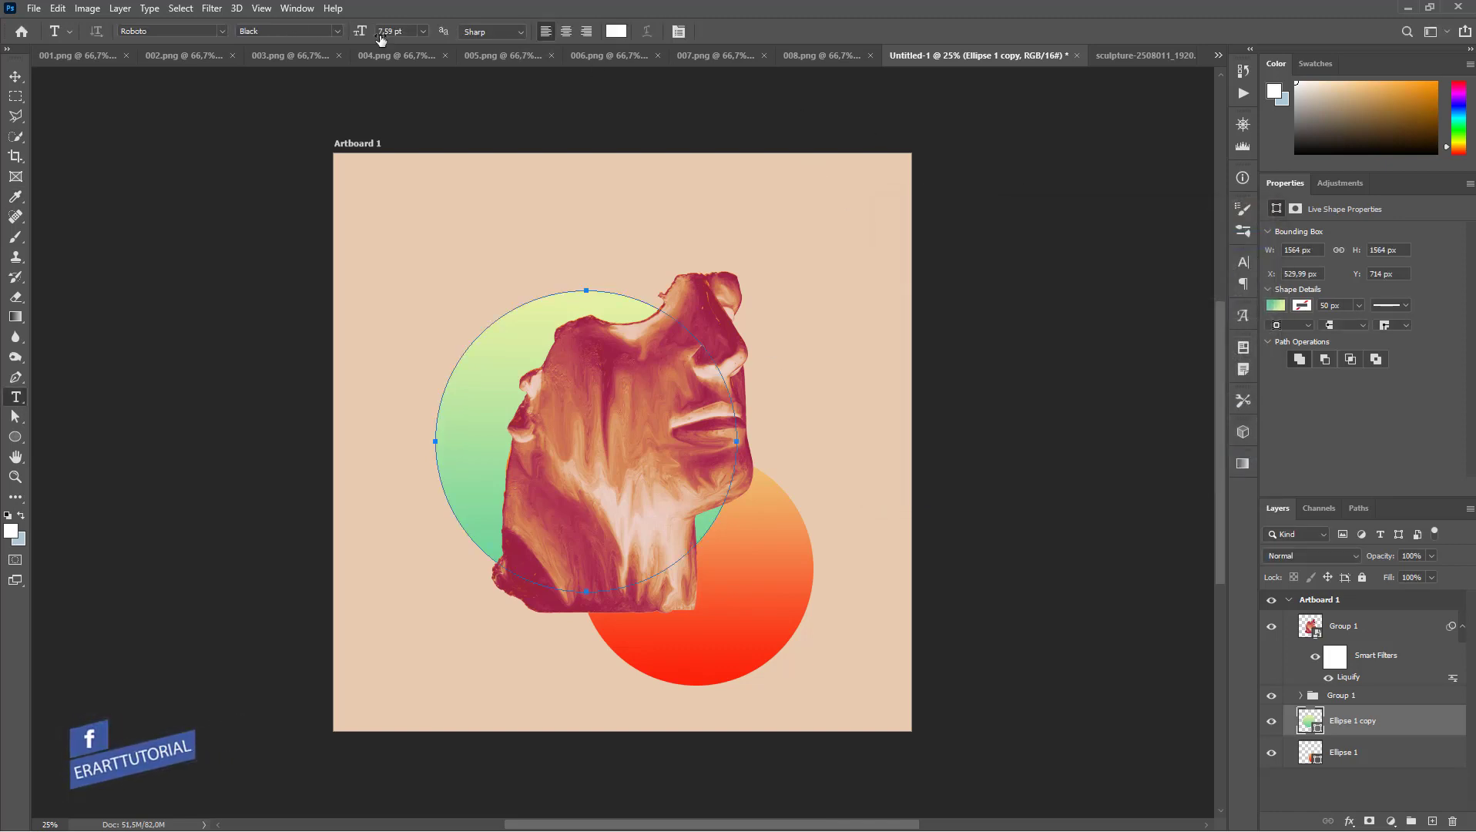
{"action": "left_click", "coordinate": [424, 31]}
{"action": "left_click", "coordinate": [407, 227]}
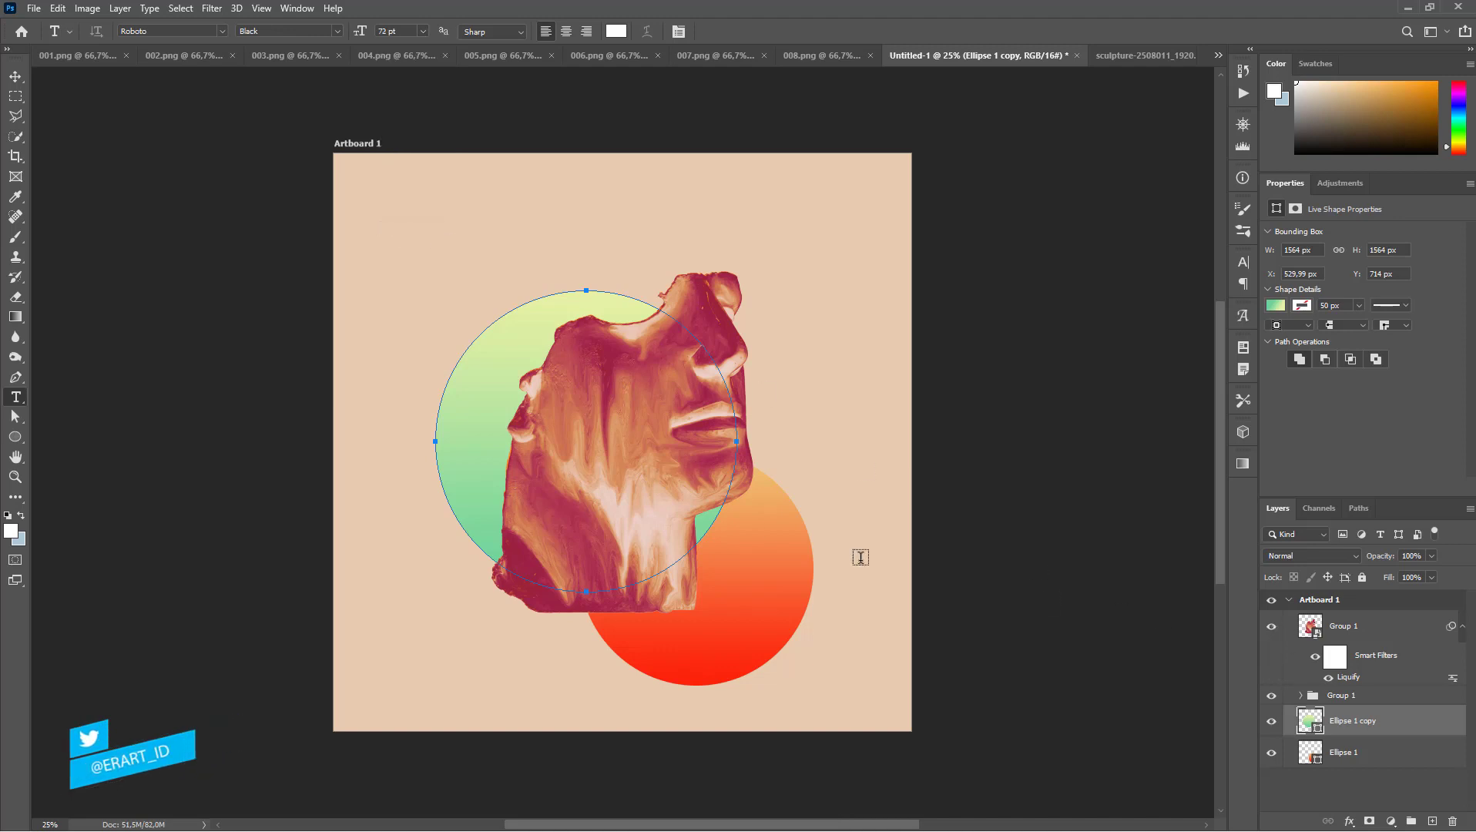
- Create the '2706' text above the green circle, set it to 550 pt, and commit it
{"action": "left_click", "coordinate": [488, 255]}
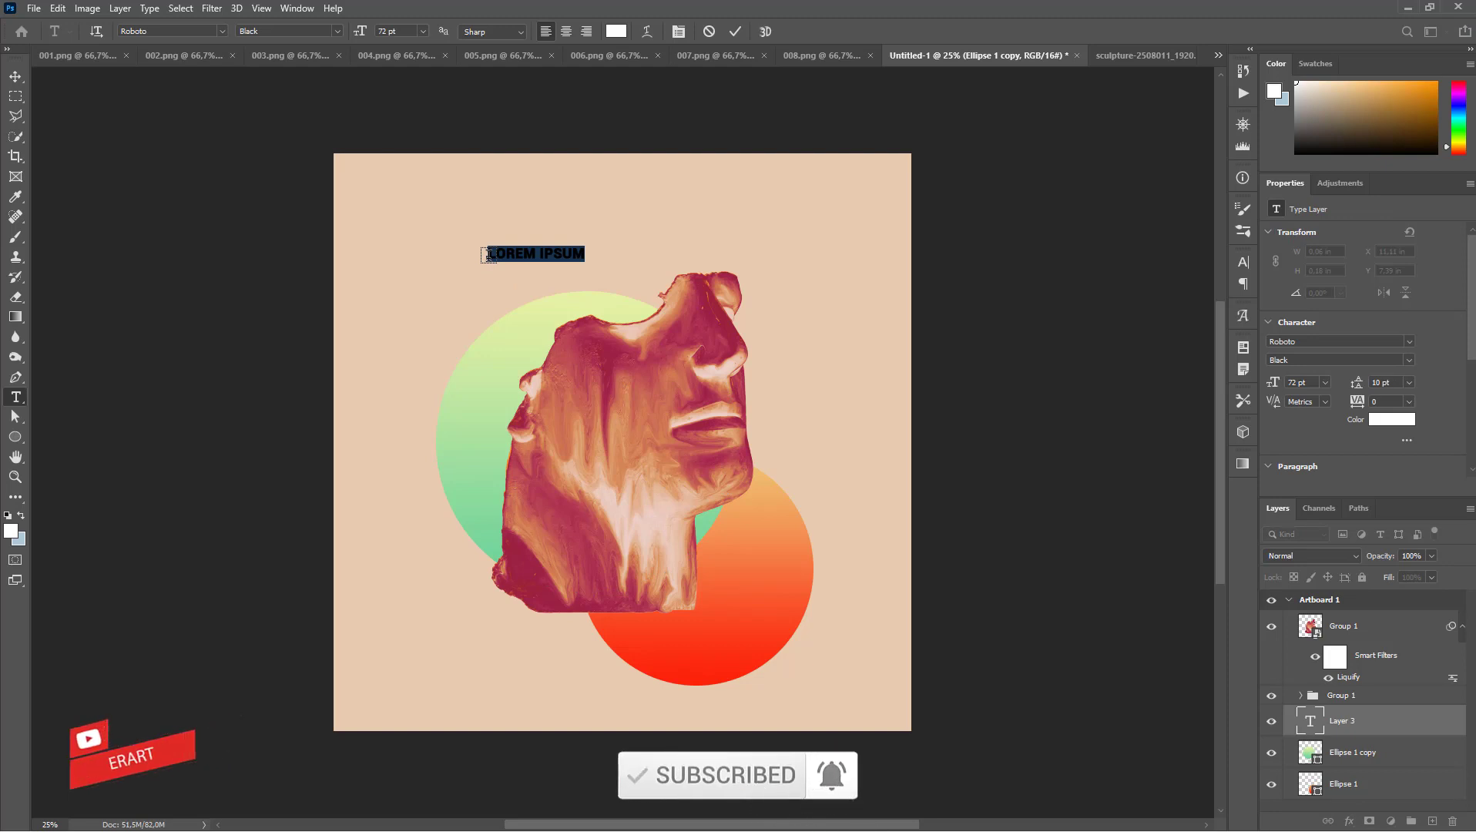
{"action": "left_click", "coordinate": [488, 255]}
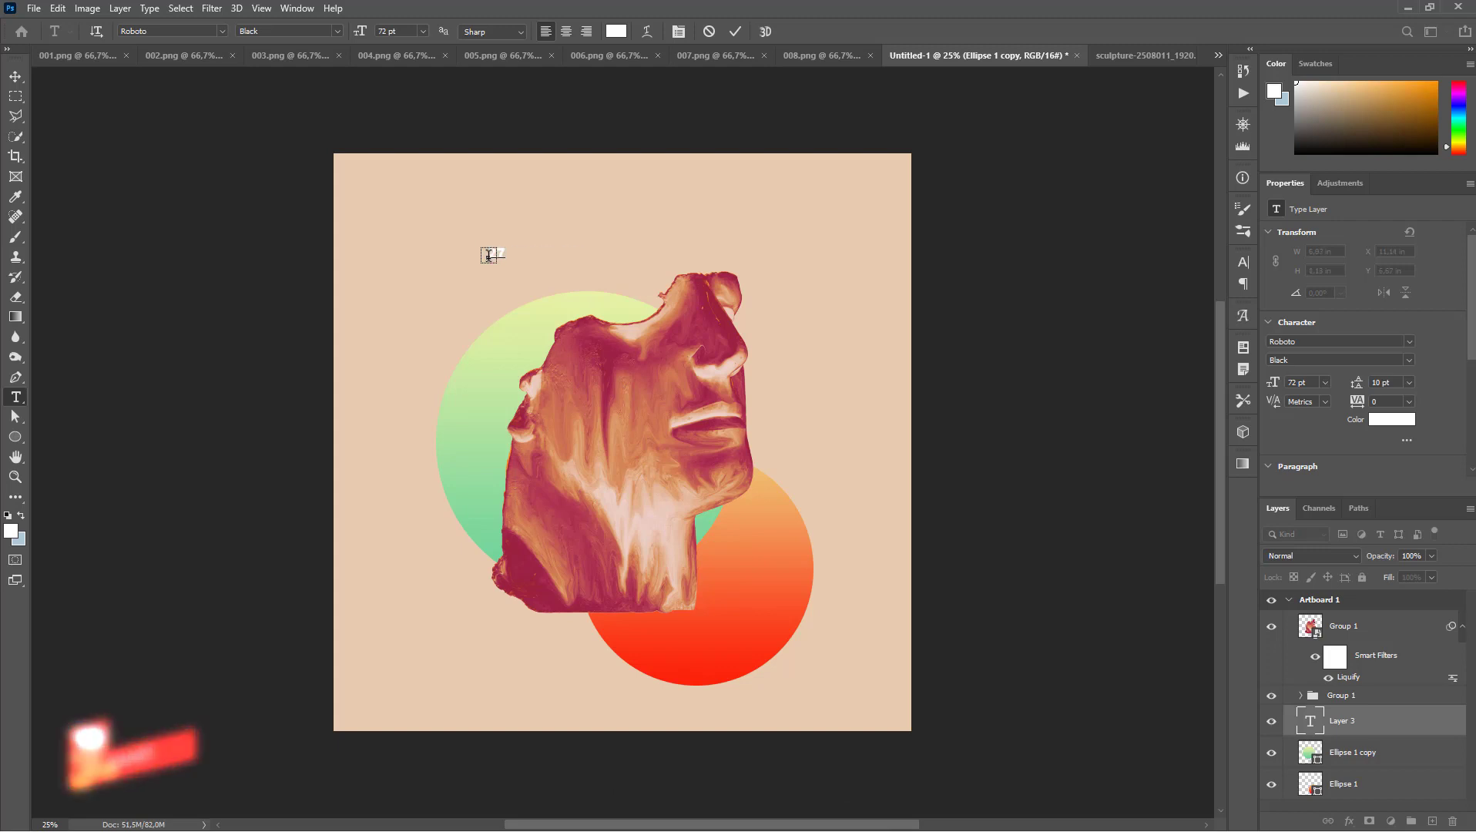
{"action": "type", "text": "E706"}
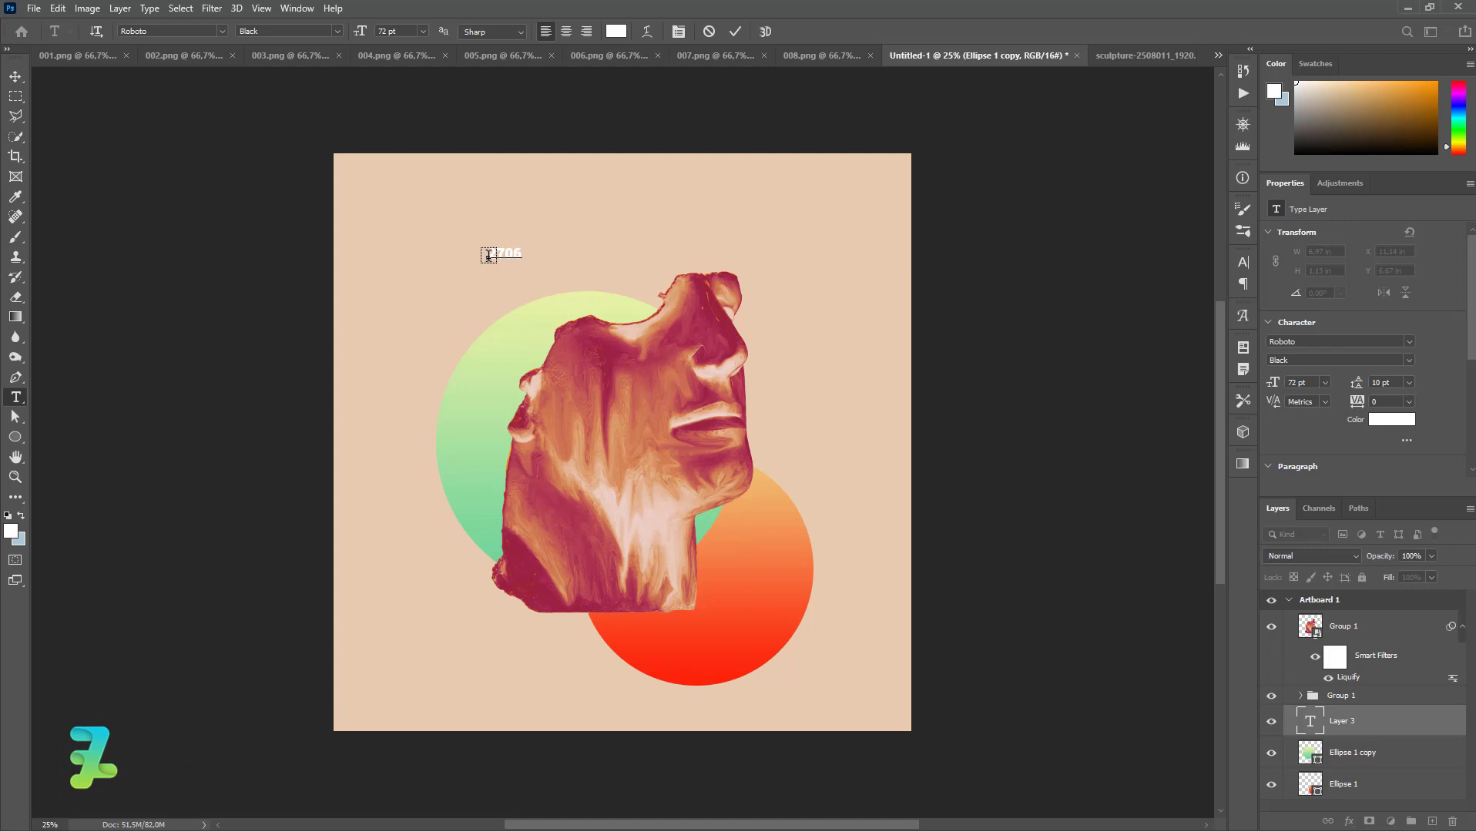
{"action": "key", "text": "ctrl+a"}
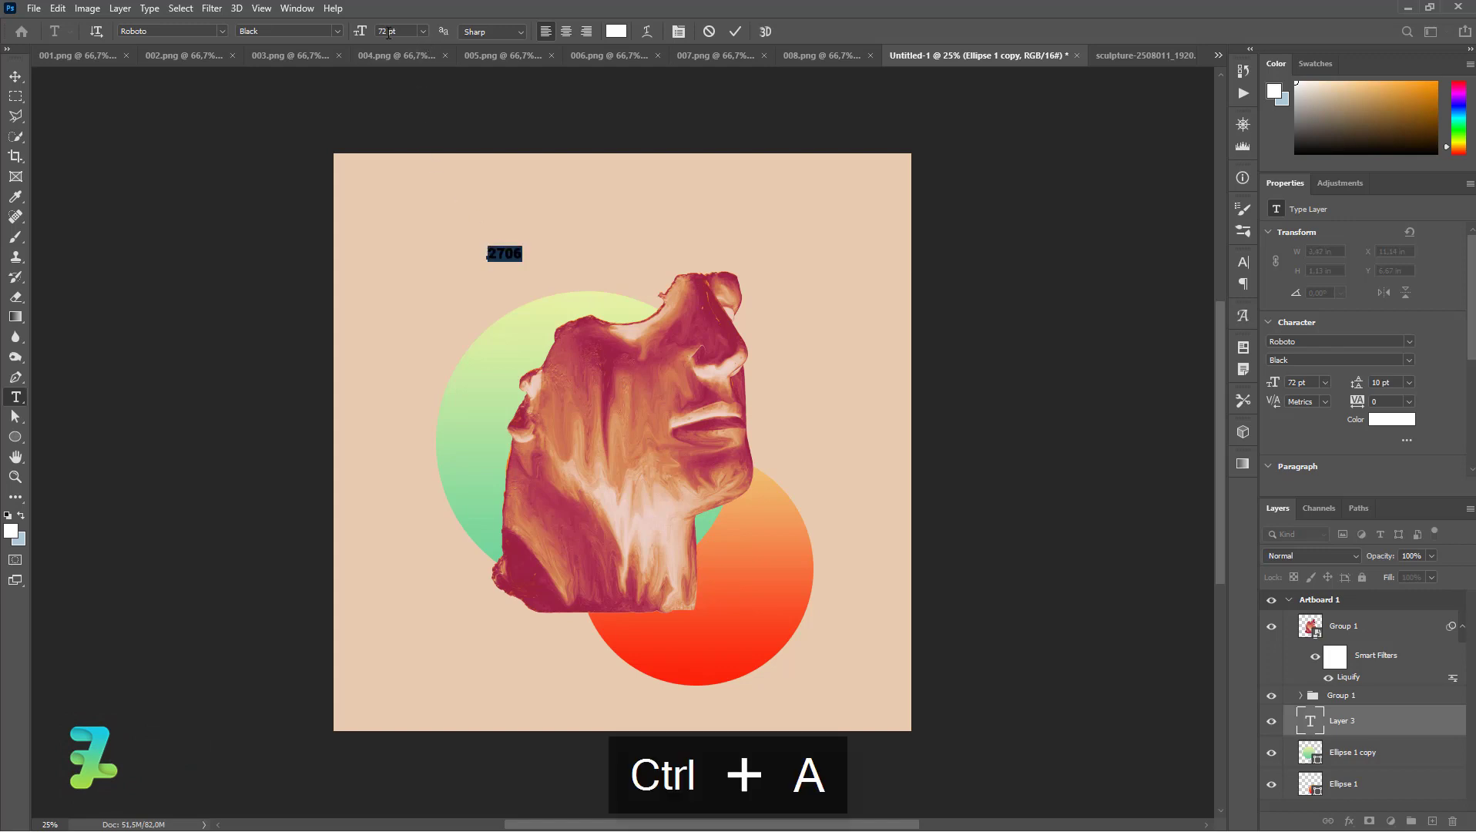
{"action": "left_click", "coordinate": [388, 32]}
{"action": "type", "text": "0"}
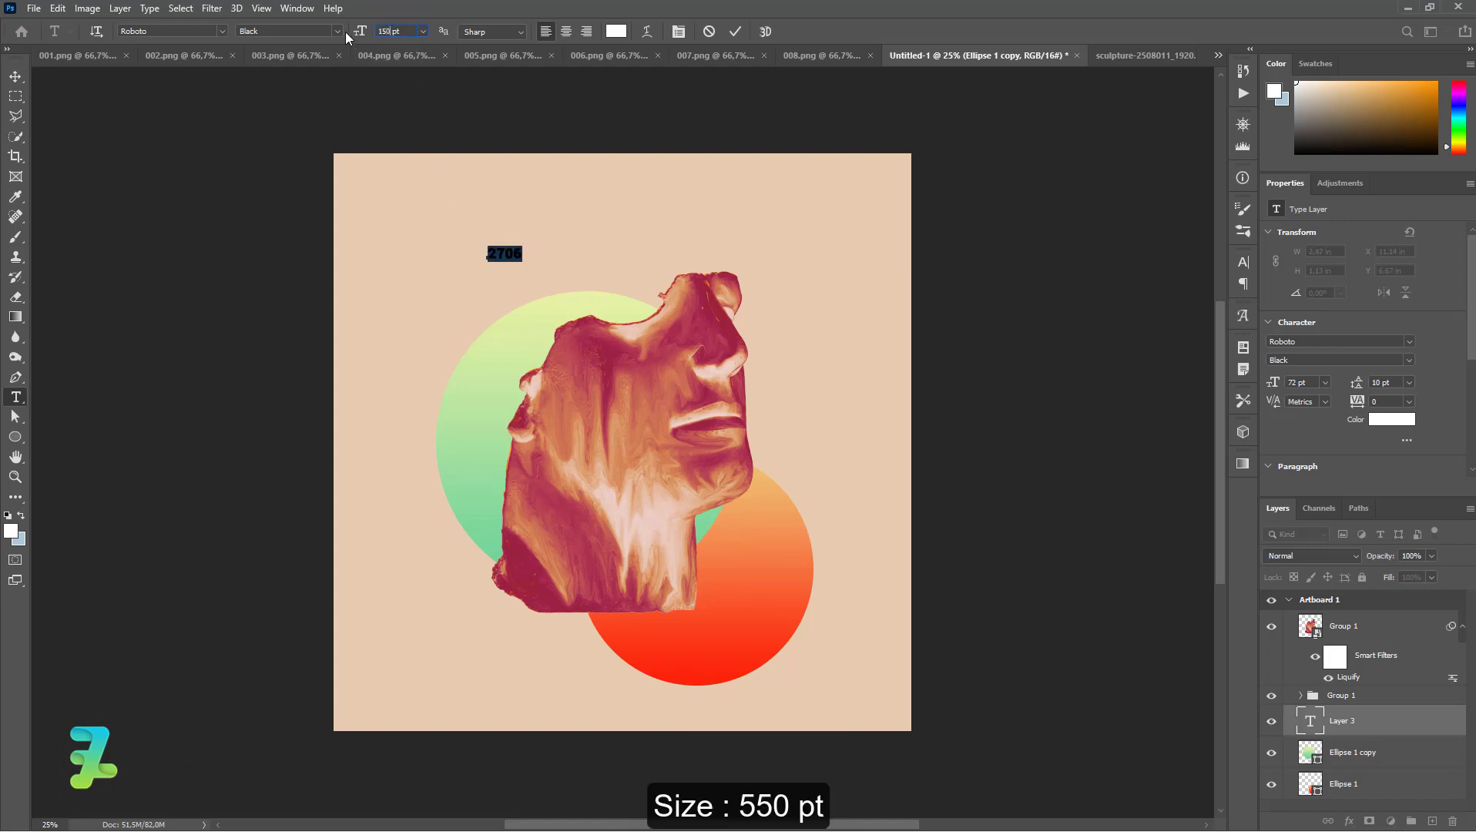
{"action": "key", "text": "Return"}
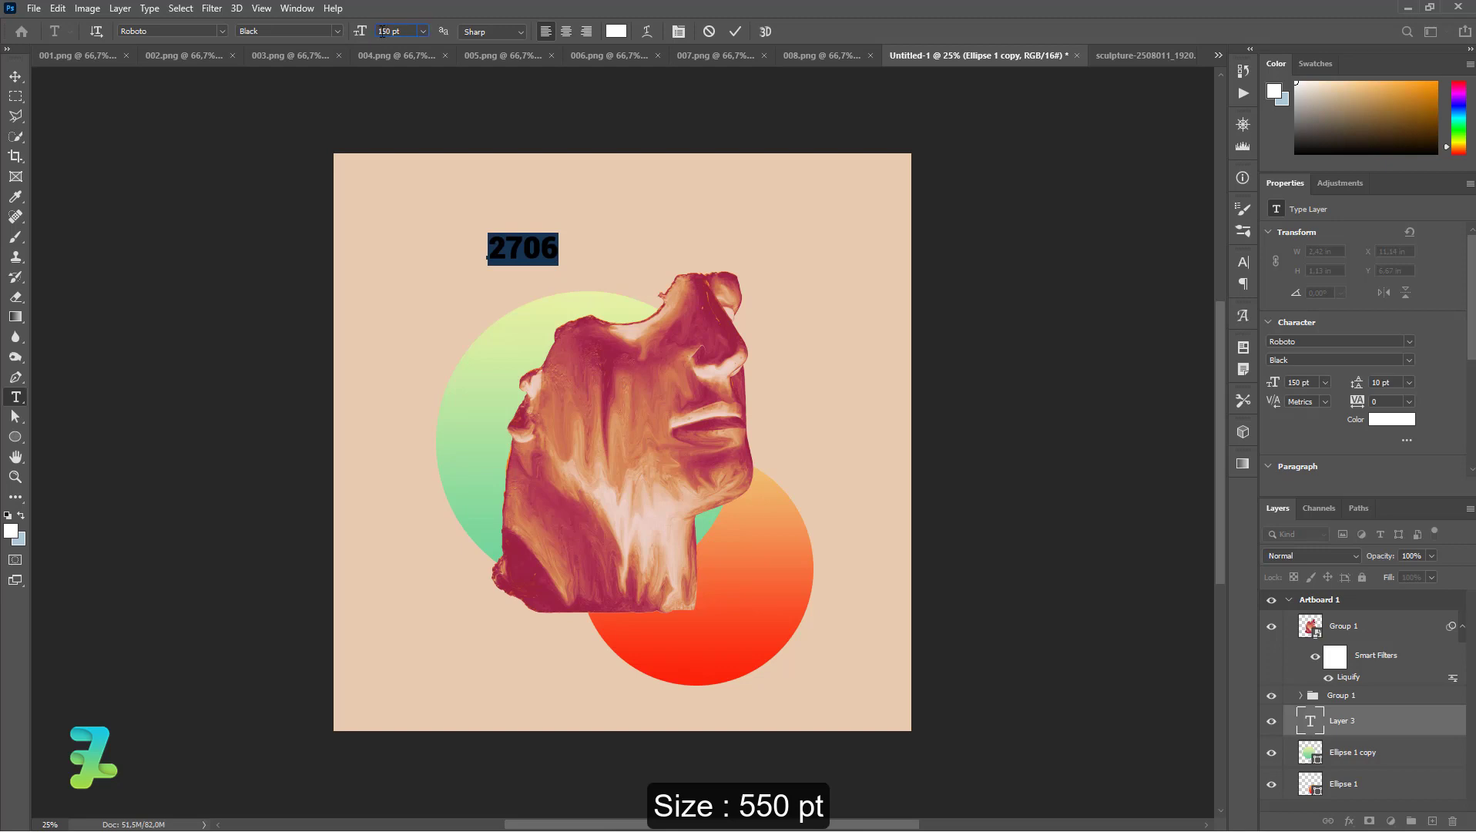
{"action": "type", "text": "550"}
{"action": "key", "text": "Return"}
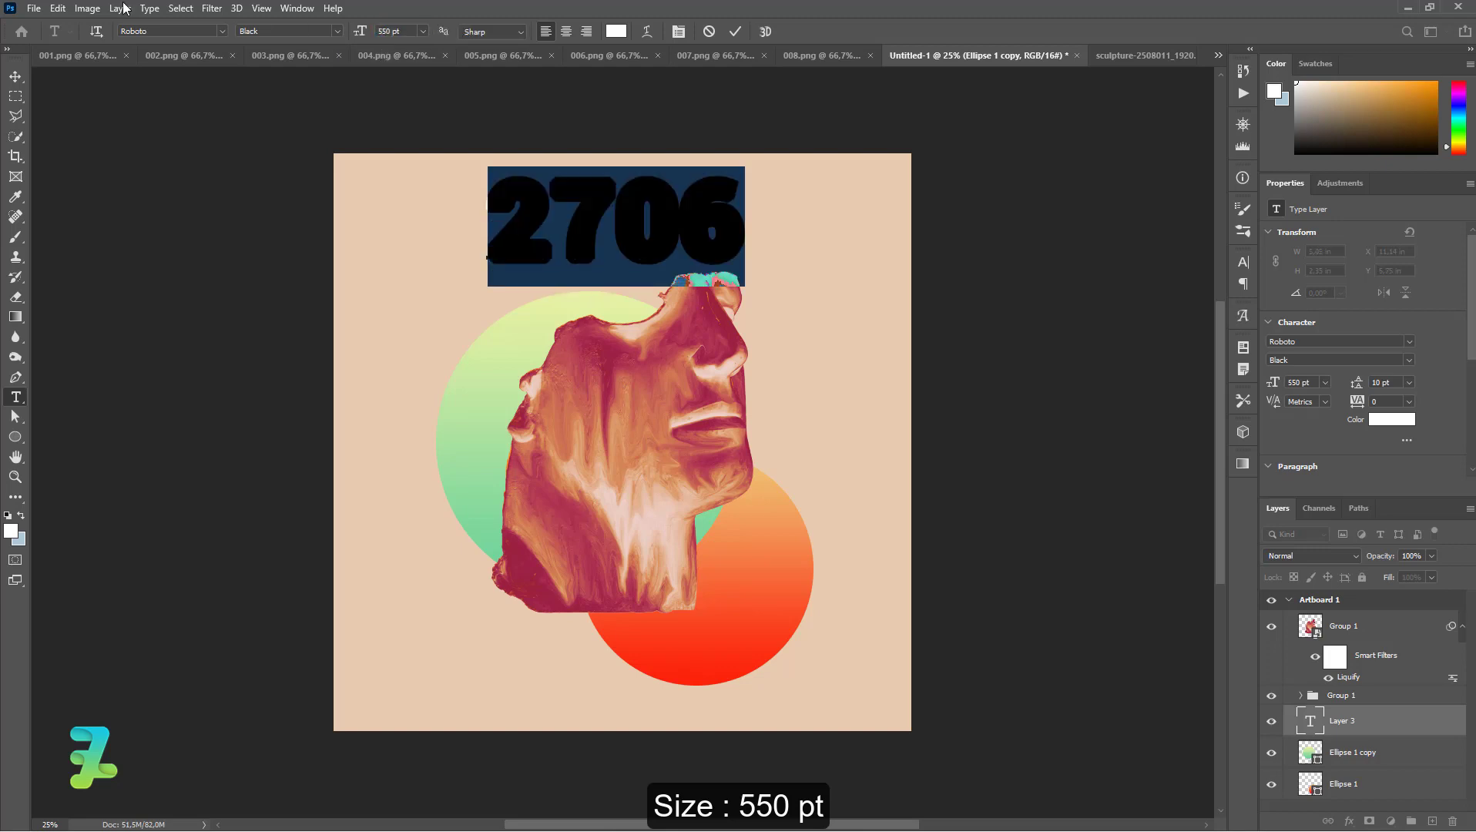
{"action": "key", "text": "ctrl+Return"}
- Rotate the 2706 text 90° to stand vertical and return its layer to Artboard 1
{"action": "left_click_drag", "start_coordinate": [553, 231], "coordinate": [551, 266]}
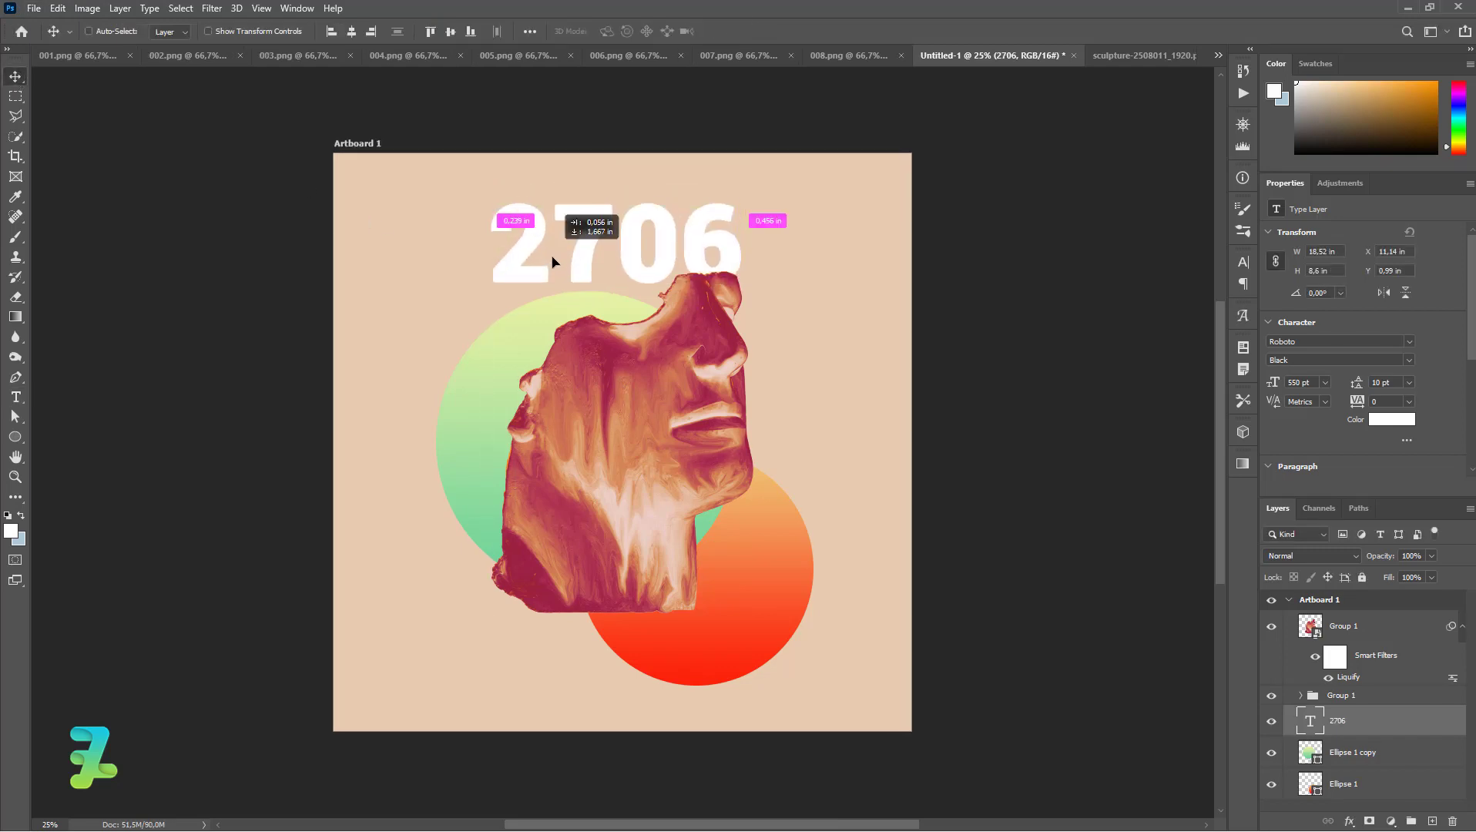
{"action": "key", "text": "ctrl+t"}
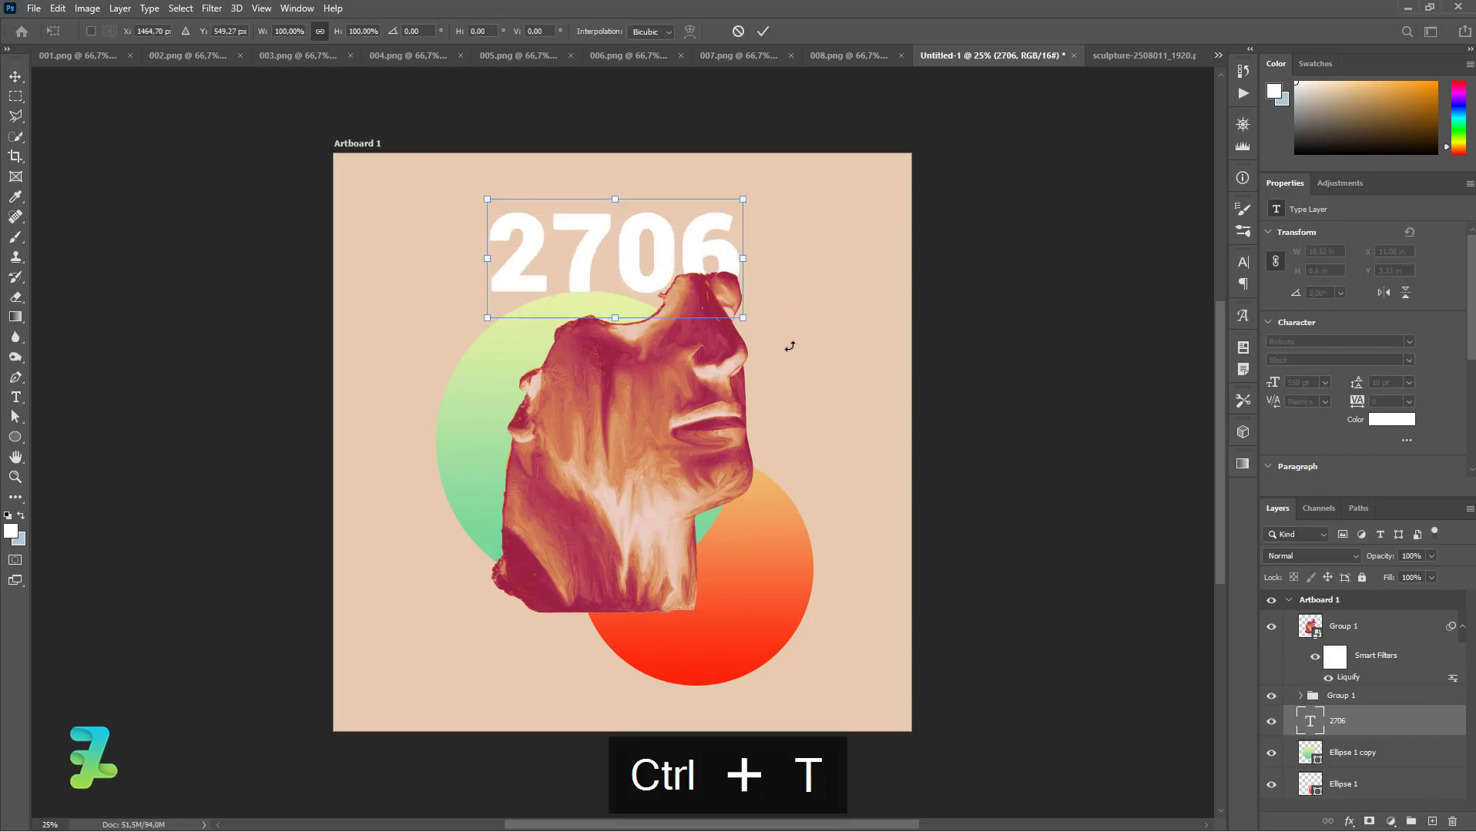
{"action": "mouse_move", "coordinate": [790, 346]}
{"action": "left_mouse_down"}
{"action": "mouse_move", "coordinate": [766, 252]}
{"action": "mouse_move", "coordinate": [661, 174]}
{"action": "mouse_move", "coordinate": [34, 78]}
{"action": "left_mouse_up"}
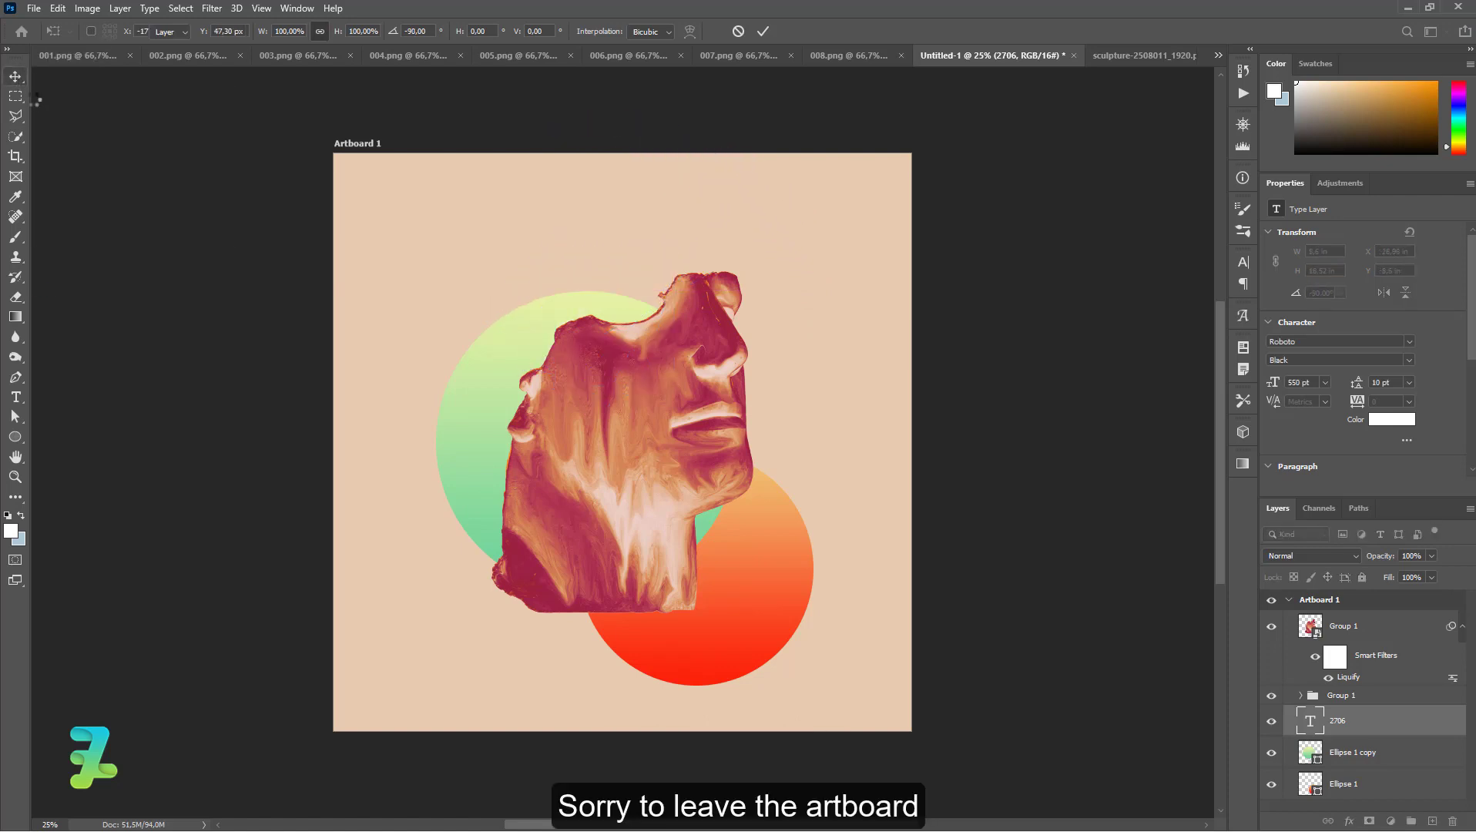
{"action": "right_click", "coordinate": [27, 77]}
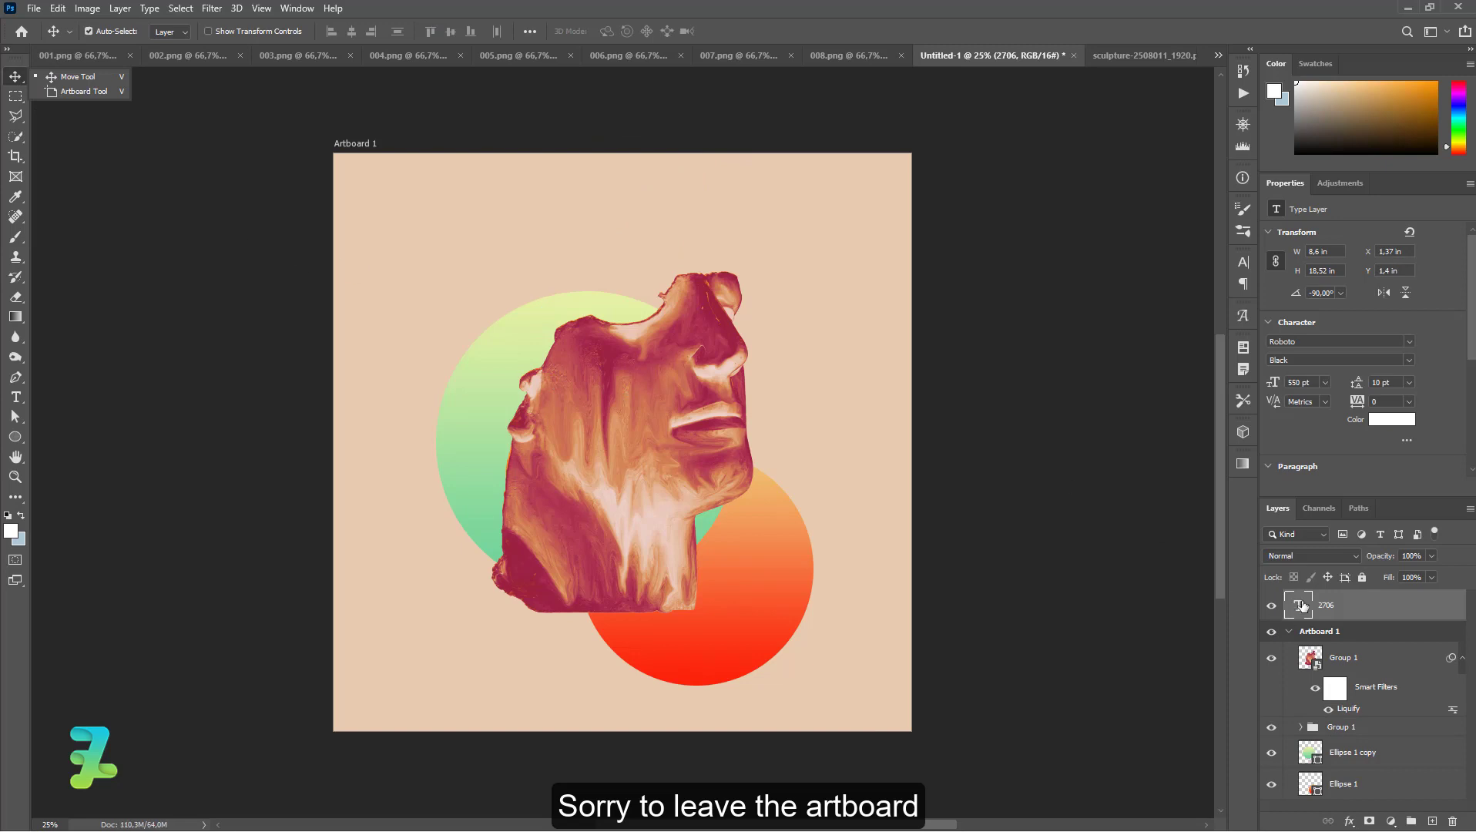
{"action": "left_click_drag", "start_coordinate": [1302, 606], "coordinate": [1310, 641]}
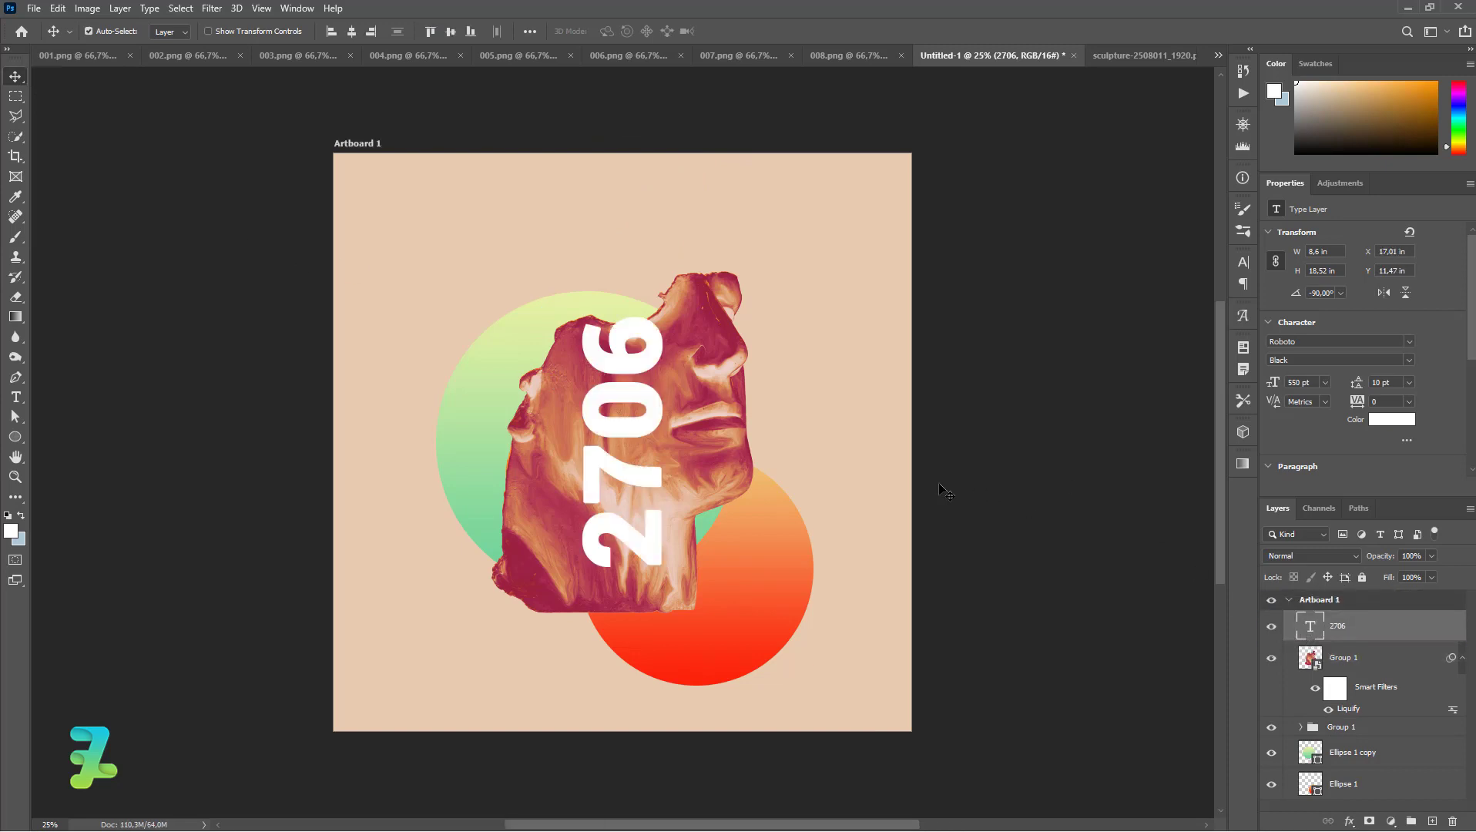
- Enlarge the 2706 text to about double, centre it on the artboard, and layer it below the head
{"action": "key", "text": "ctrl+t"}
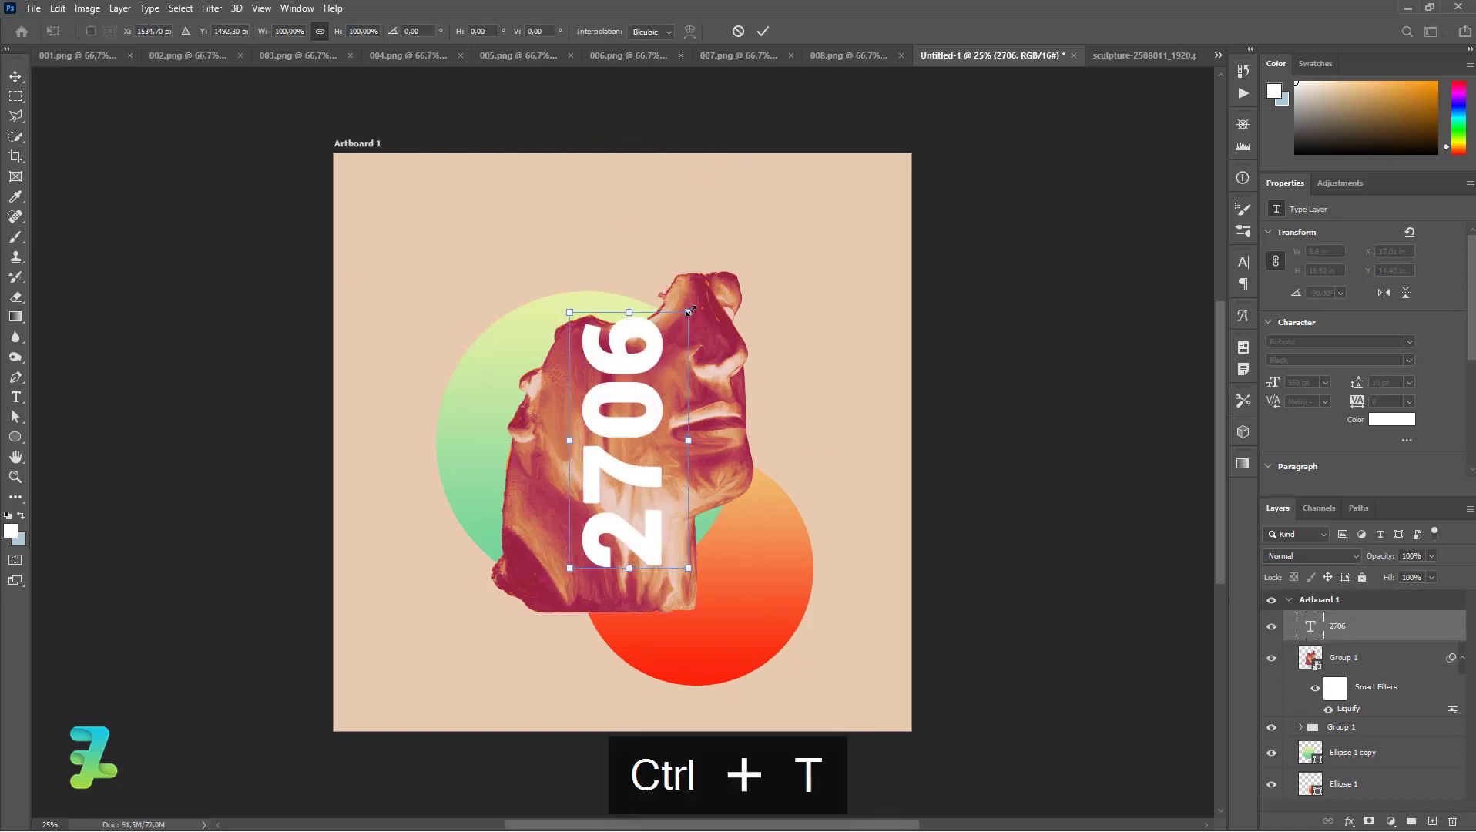
{"action": "left_click_drag", "start_coordinate": [689, 311], "coordinate": [833, 194]}
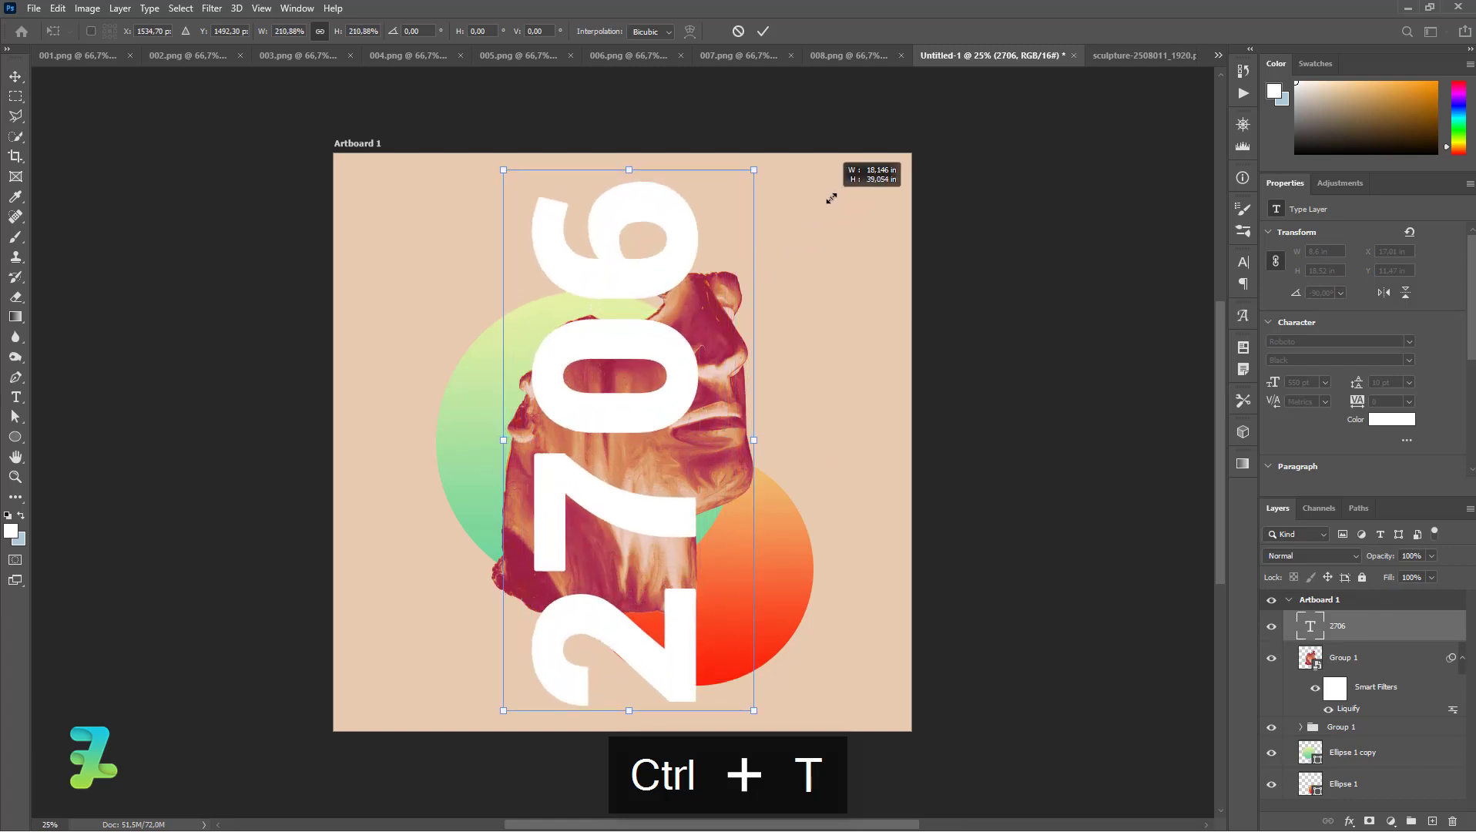
{"action": "left_click", "coordinate": [15, 74]}
{"action": "key", "text": "ctrl+a"}
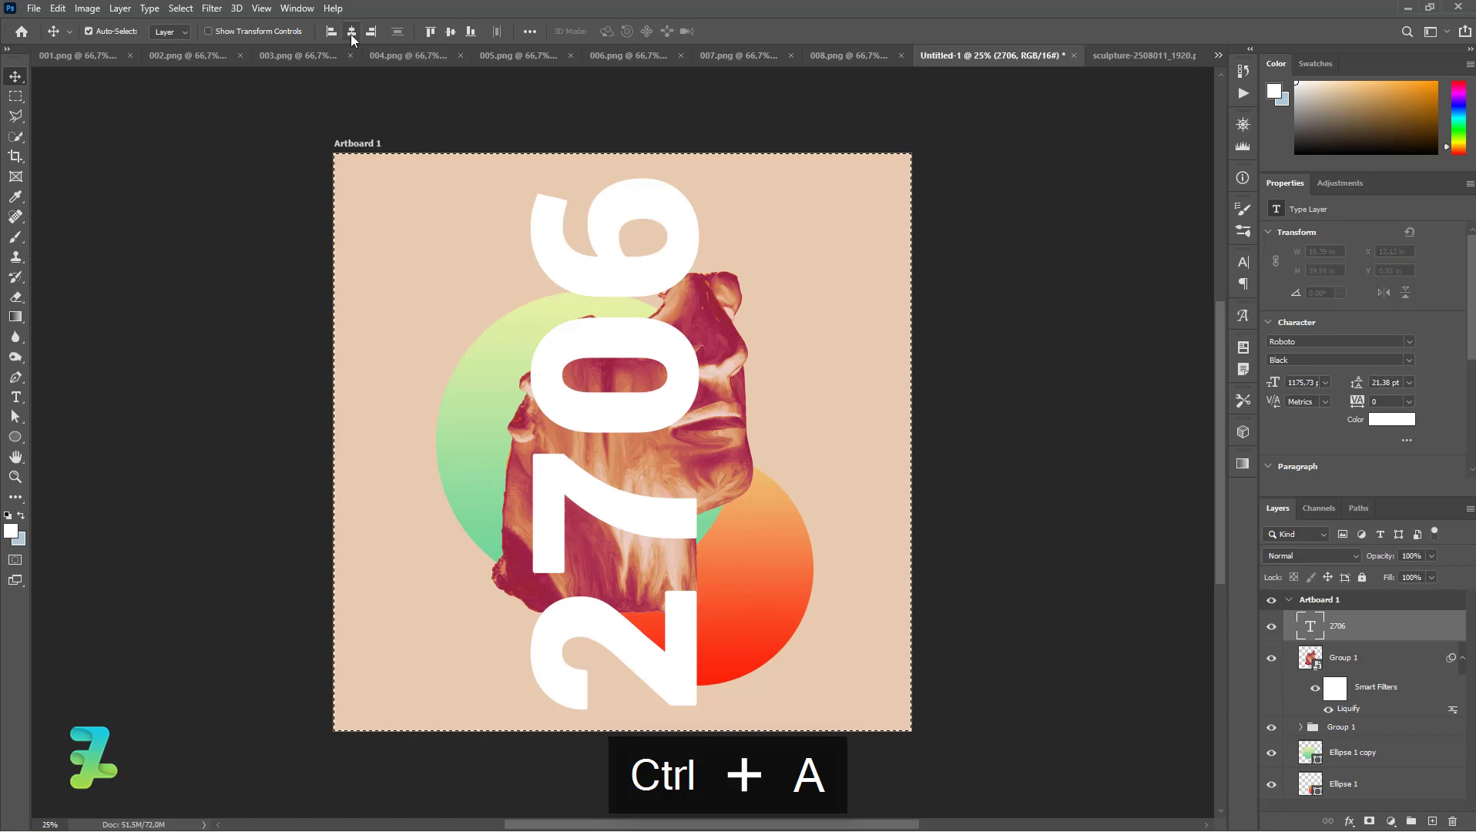
{"action": "key", "text": "ctrl+d"}
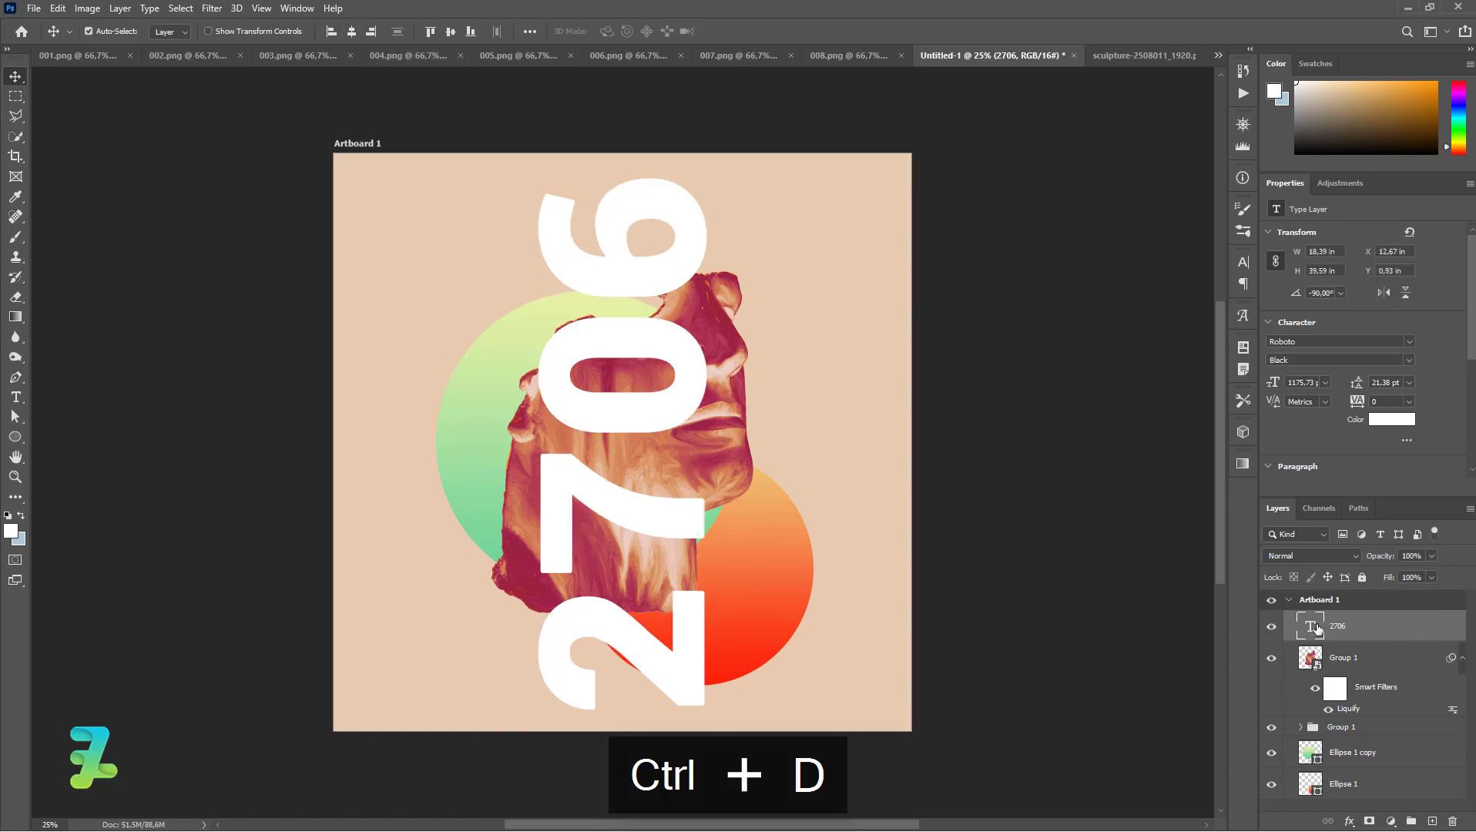
{"action": "key", "text": "ctrl+a"}
{"action": "left_click", "coordinate": [451, 32]}
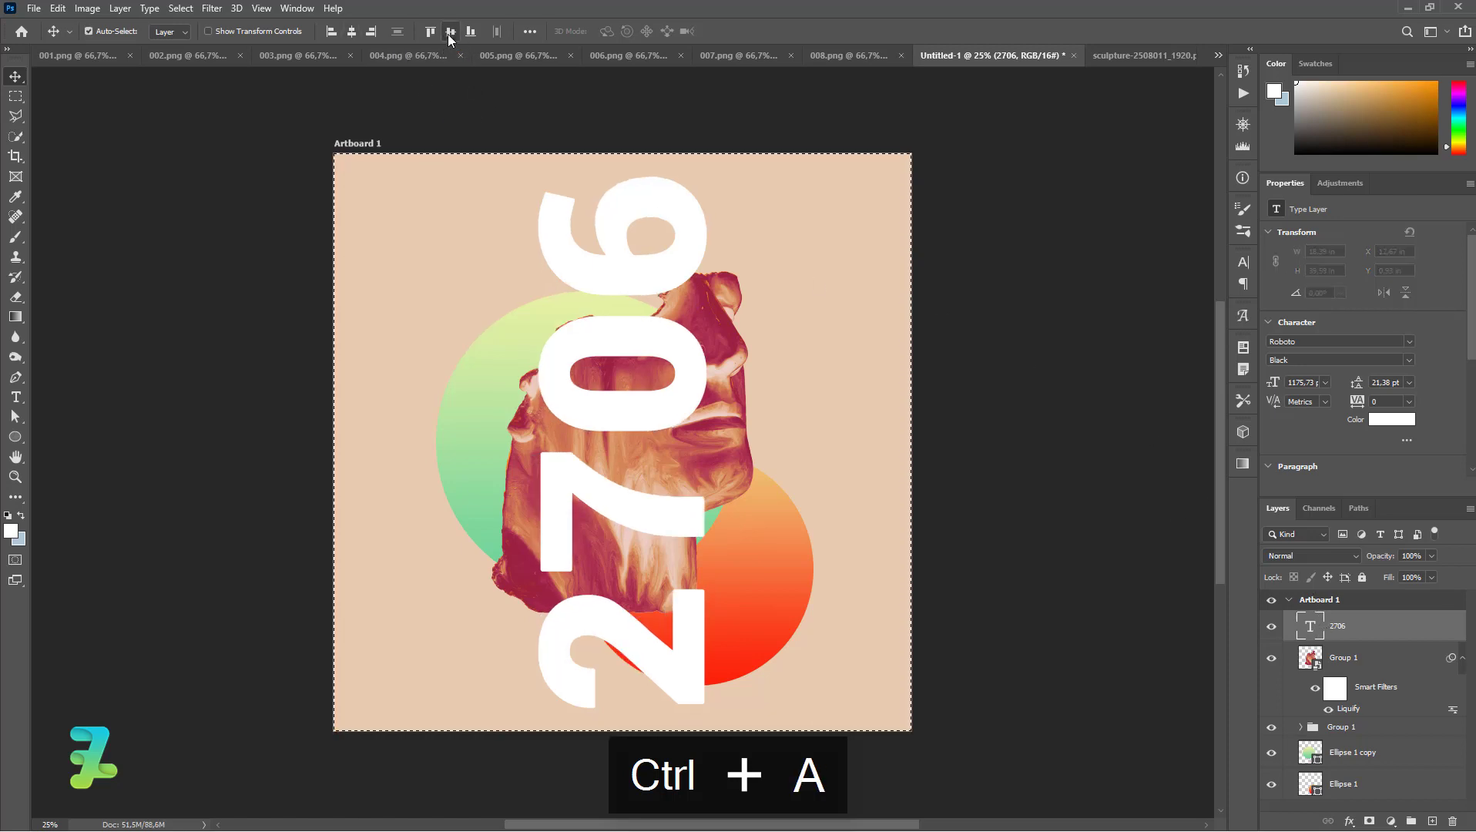
{"action": "key", "text": "ctrl+d"}
{"action": "left_click_drag", "start_coordinate": [1326, 628], "coordinate": [1347, 738]}
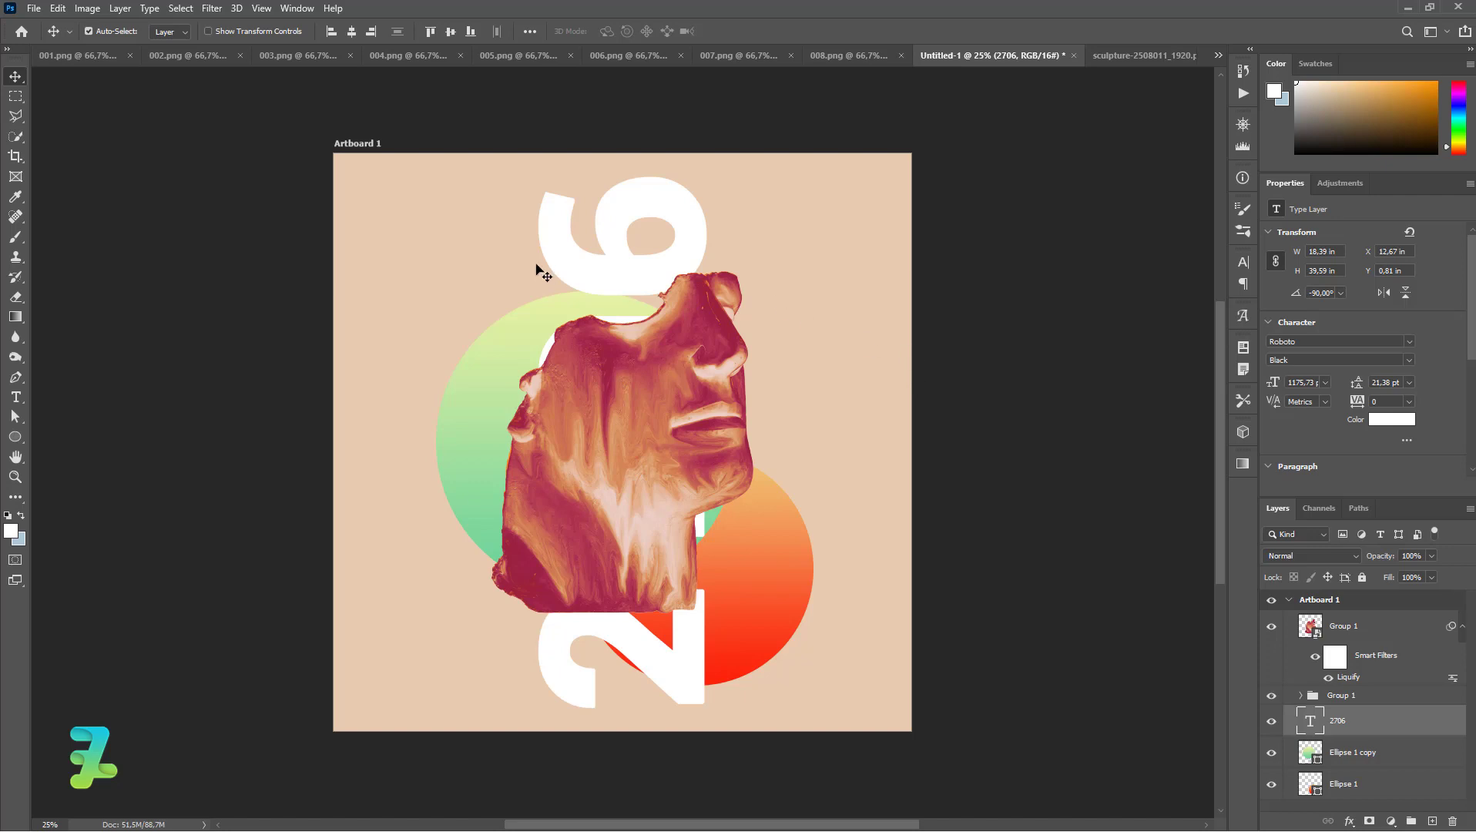
- Copy the 008.png flower bouquet into the poster document as a new layer
{"action": "left_click", "coordinate": [819, 51]}
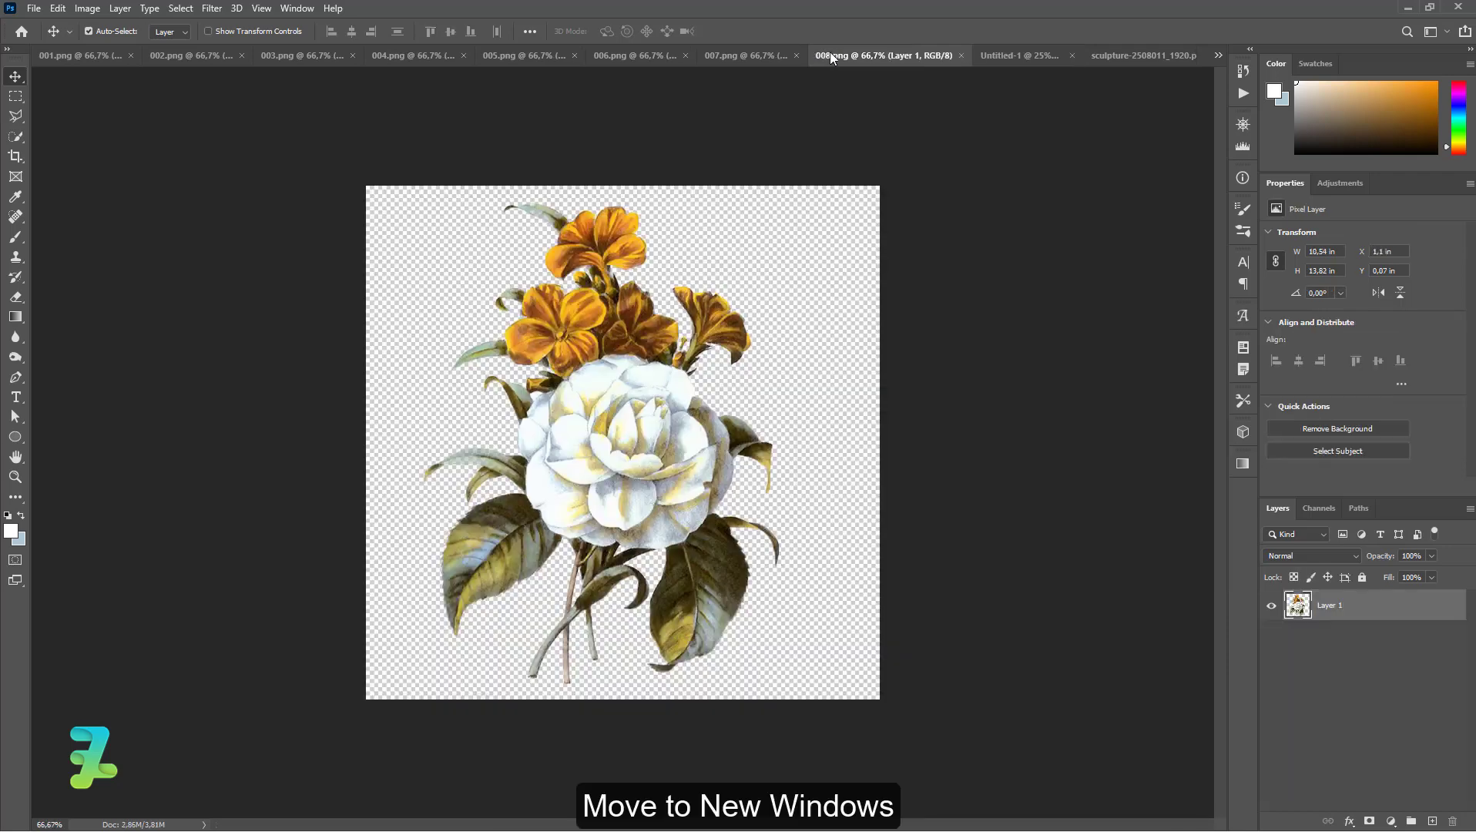
{"action": "right_click", "coordinate": [837, 52]}
{"action": "left_click", "coordinate": [867, 135]}
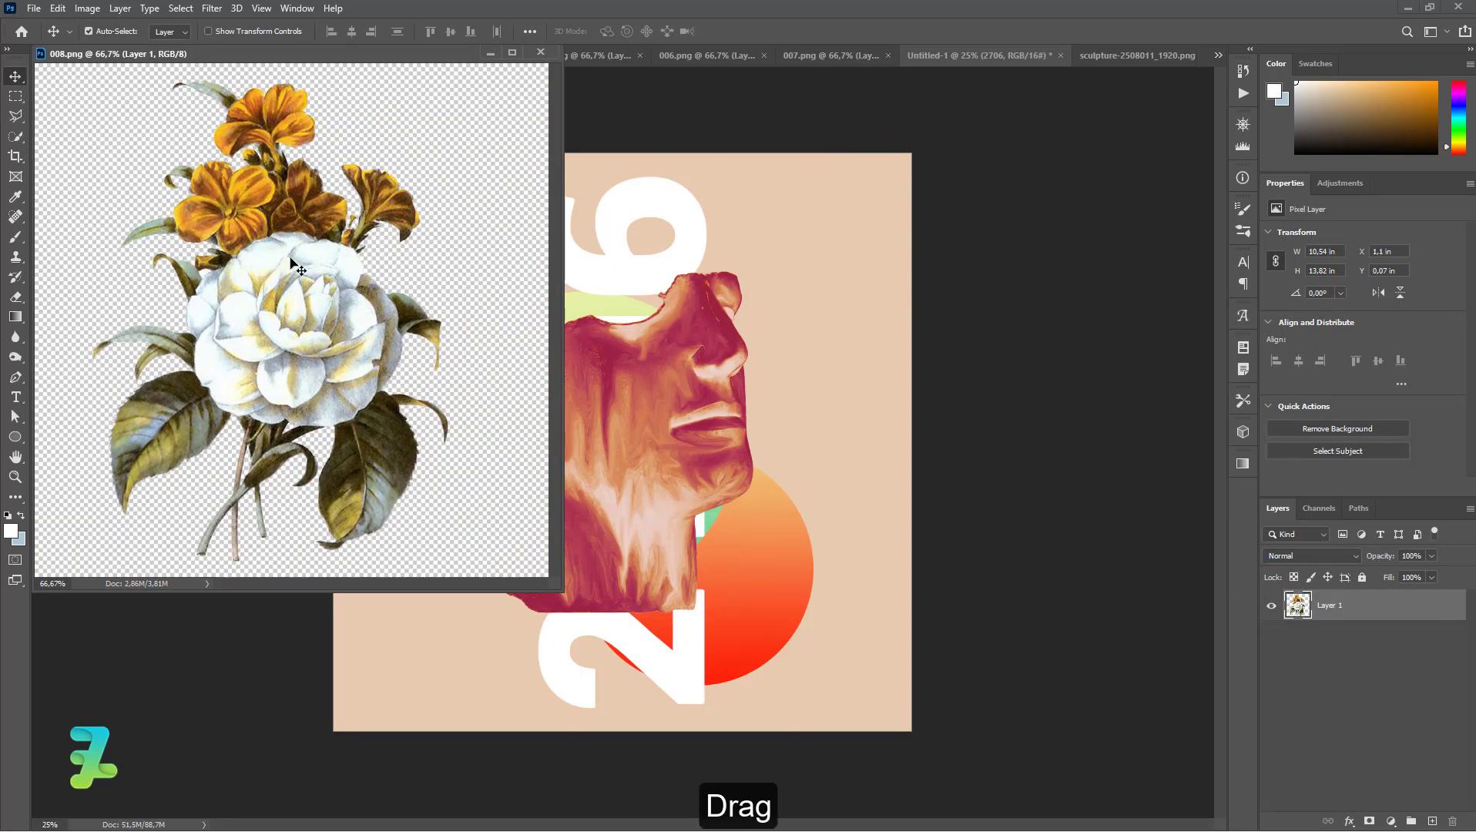
{"action": "left_click_drag", "start_coordinate": [307, 302], "coordinate": [696, 350]}
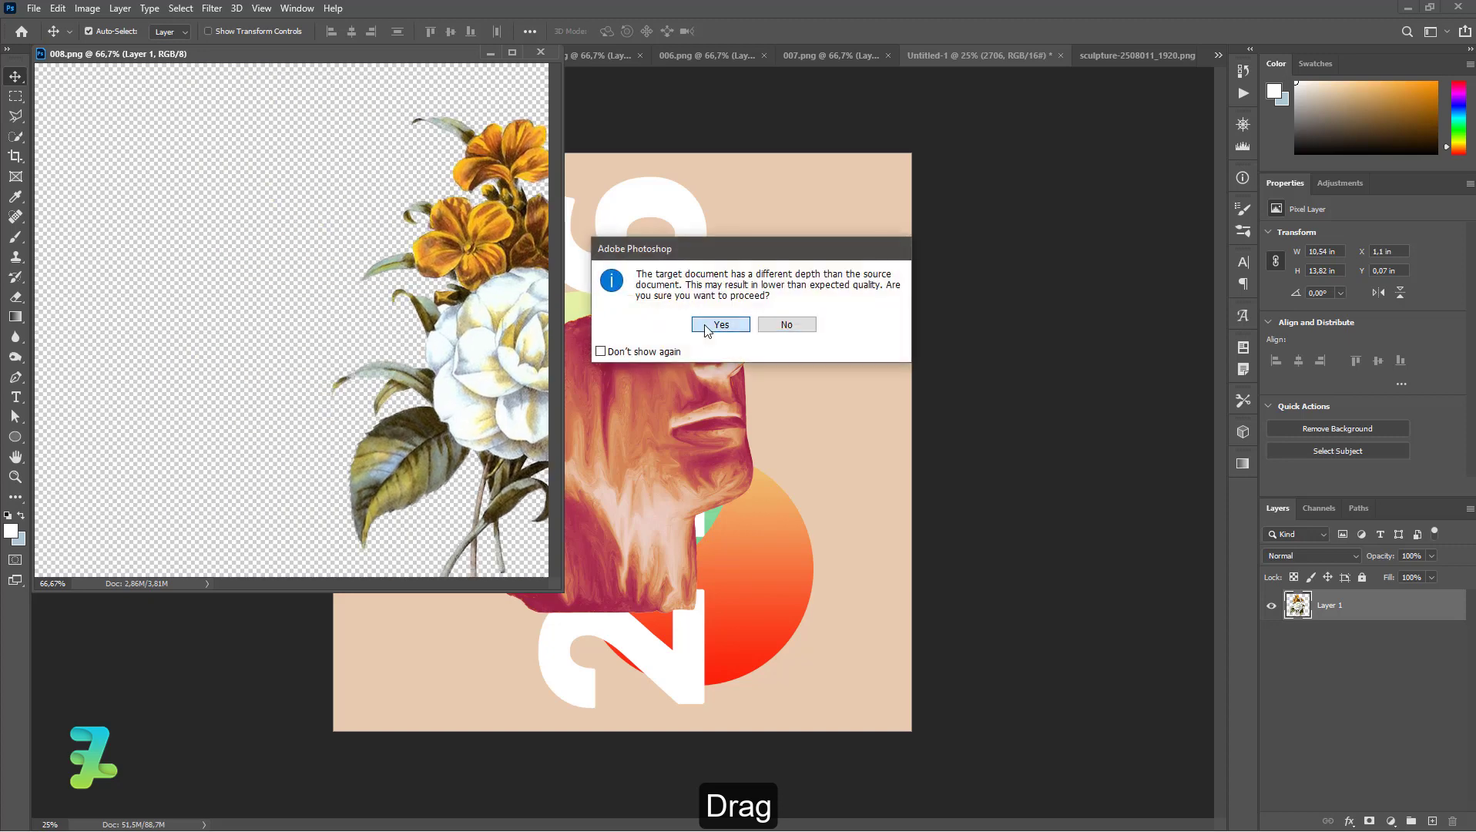
{"action": "left_click", "coordinate": [705, 324]}
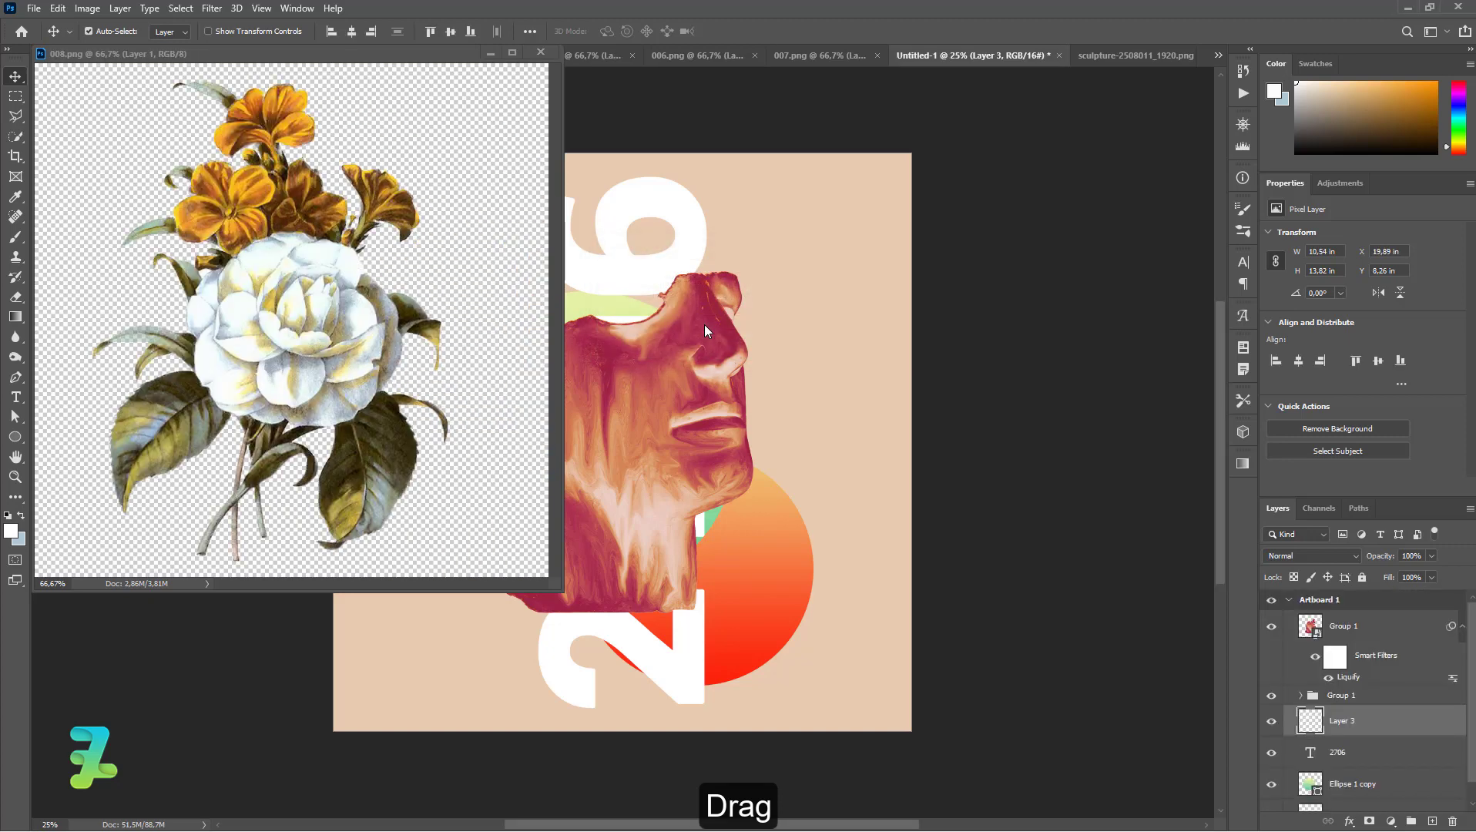
{"action": "left_click", "coordinate": [545, 54]}
- Put the bouquet on top at the head's upper left, masked with the inverted face selection
{"action": "left_click_drag", "start_coordinate": [1316, 722], "coordinate": [1358, 625]}
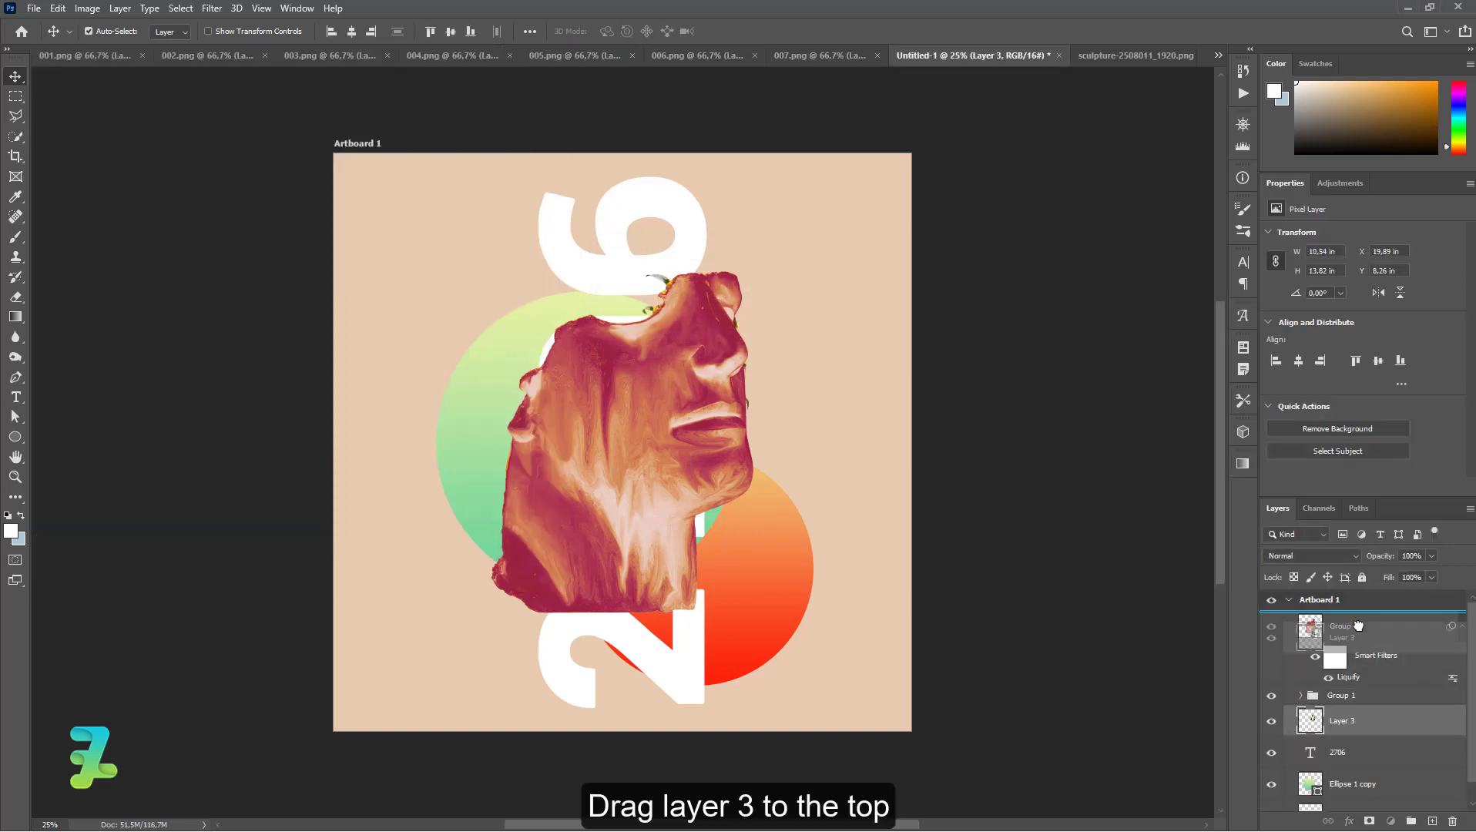
{"action": "left_click_drag", "start_coordinate": [703, 361], "coordinate": [576, 320]}
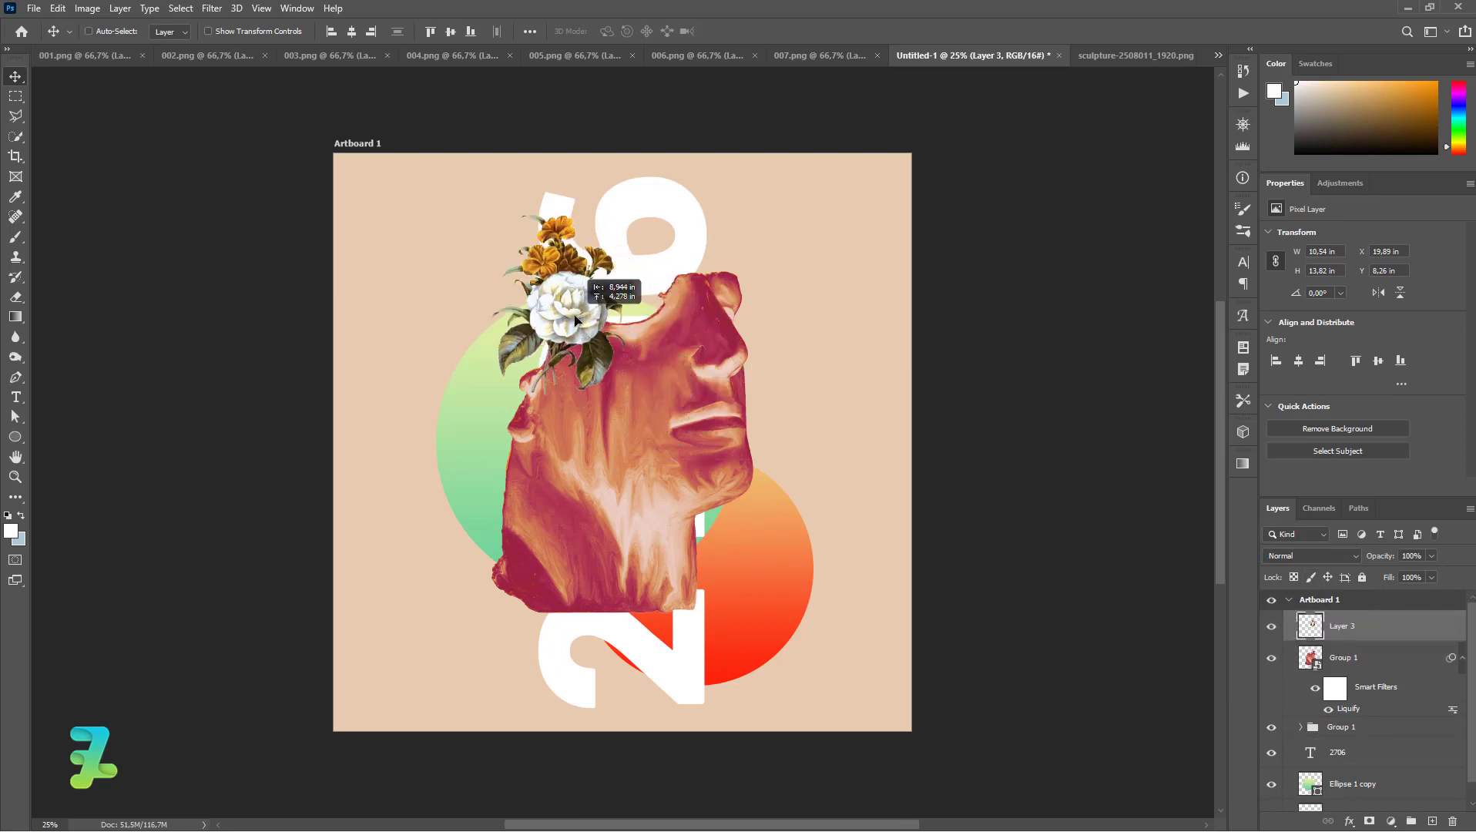
{"action": "left_click_drag", "start_coordinate": [576, 320], "coordinate": [561, 359]}
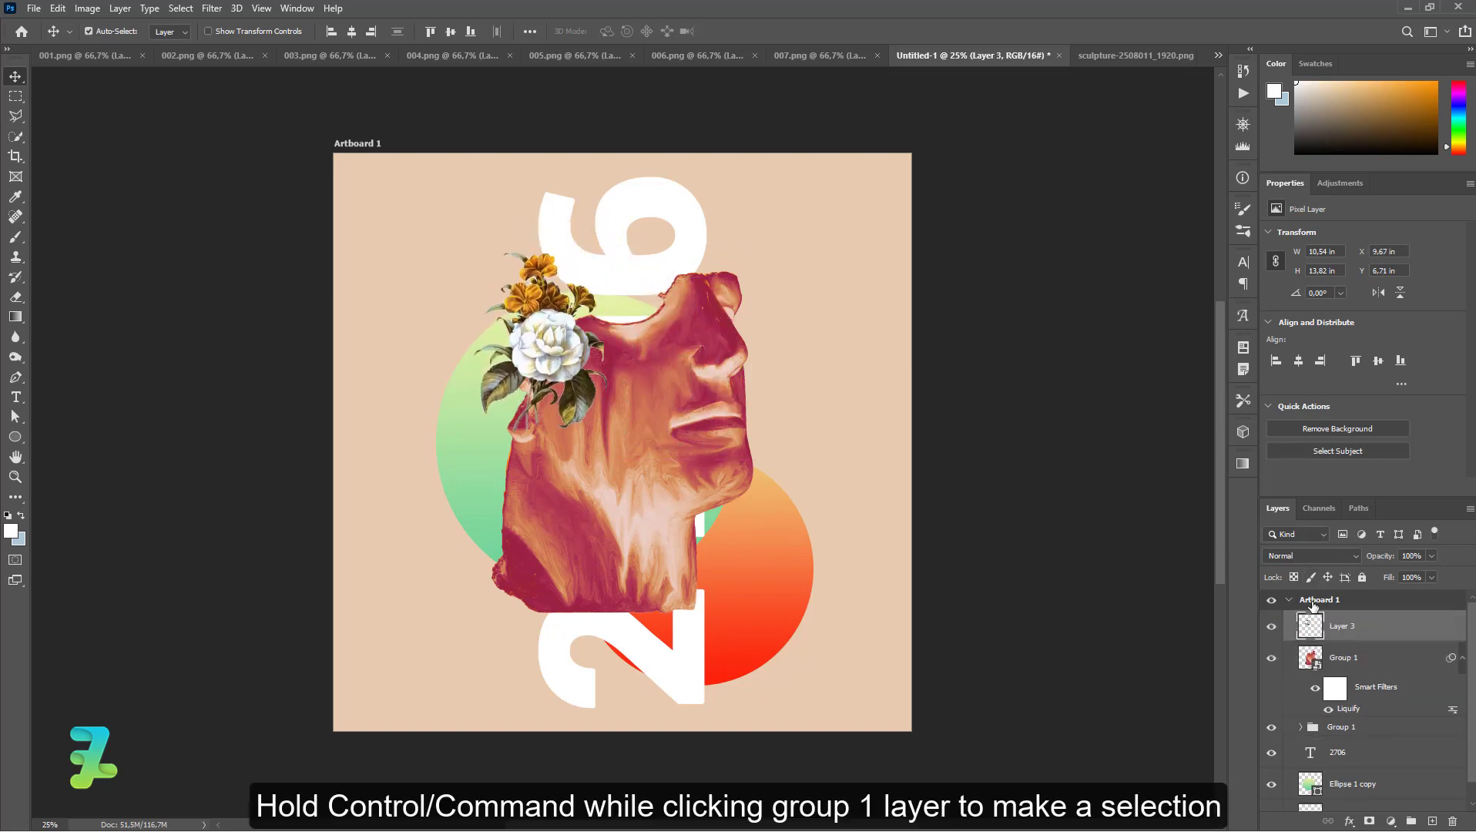
{"action": "left_click", "coordinate": [1311, 658], "text": "ctrl"}
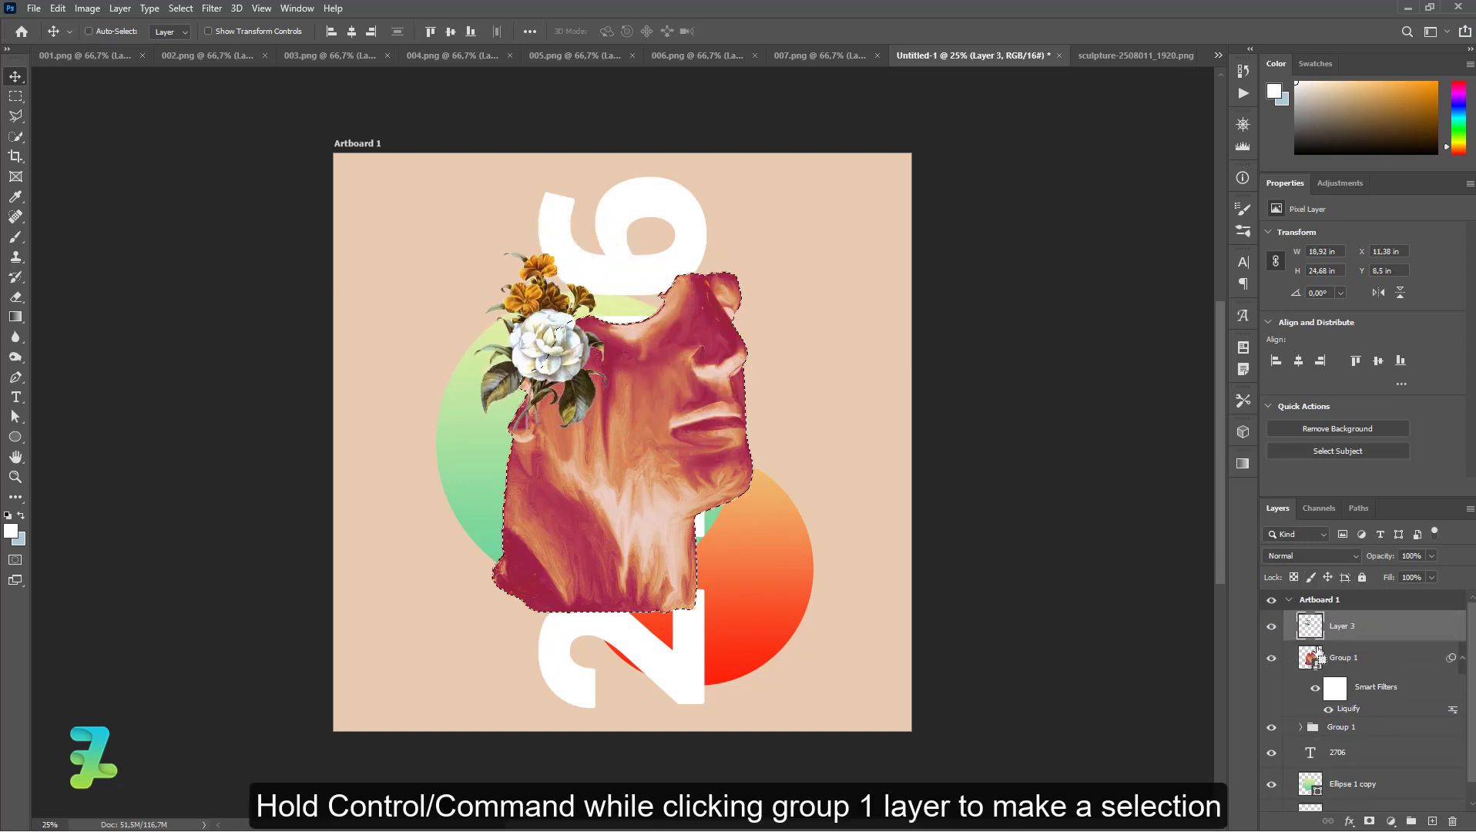
{"action": "left_click", "coordinate": [1369, 822]}
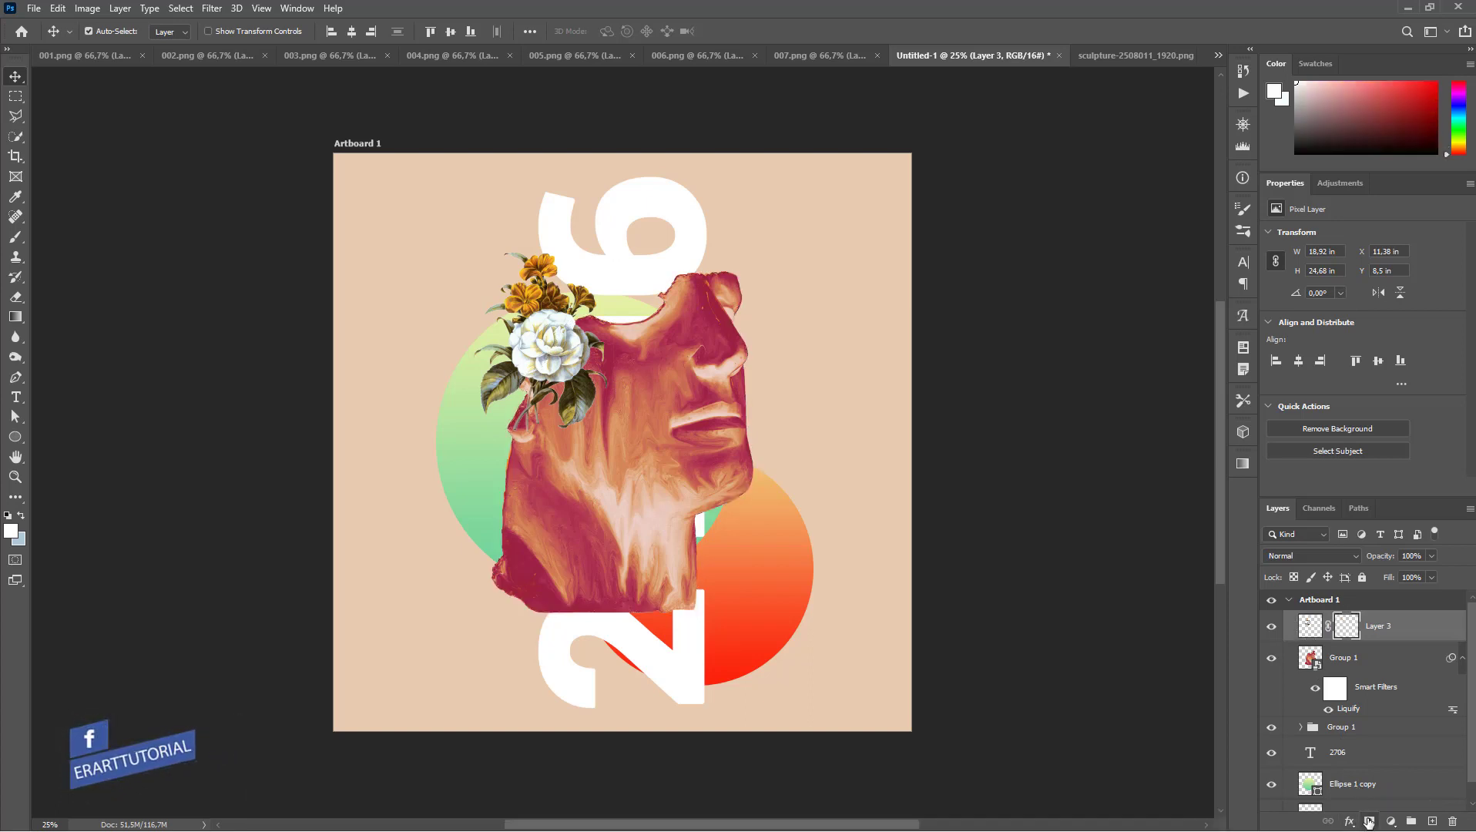
{"action": "key", "text": "ctrl+i"}
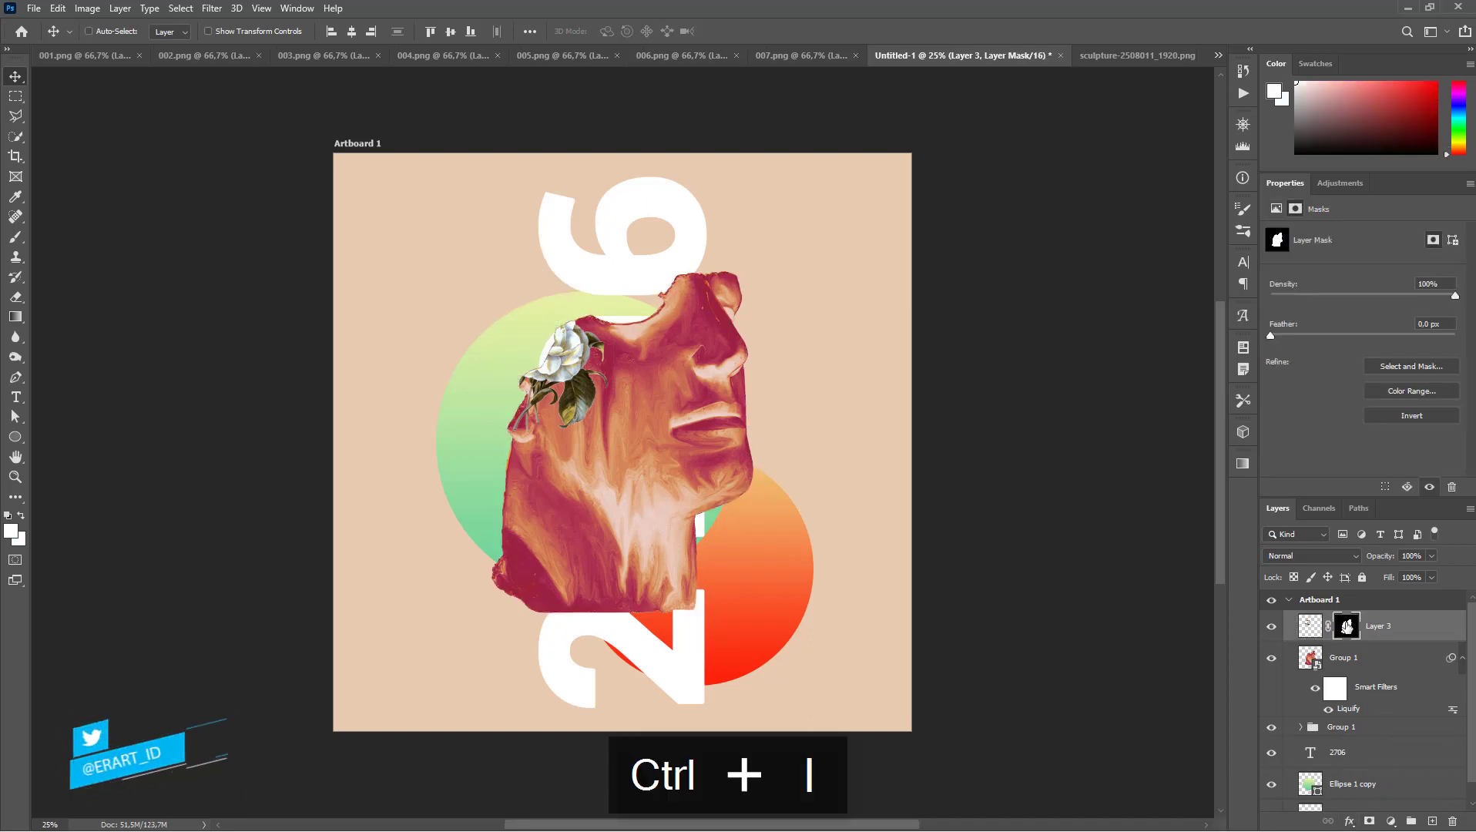
- Copy the purple bouquet from 006.png into the poster document as Layer 4
{"action": "right_click", "coordinate": [769, 60]}
{"action": "left_click", "coordinate": [801, 138]}
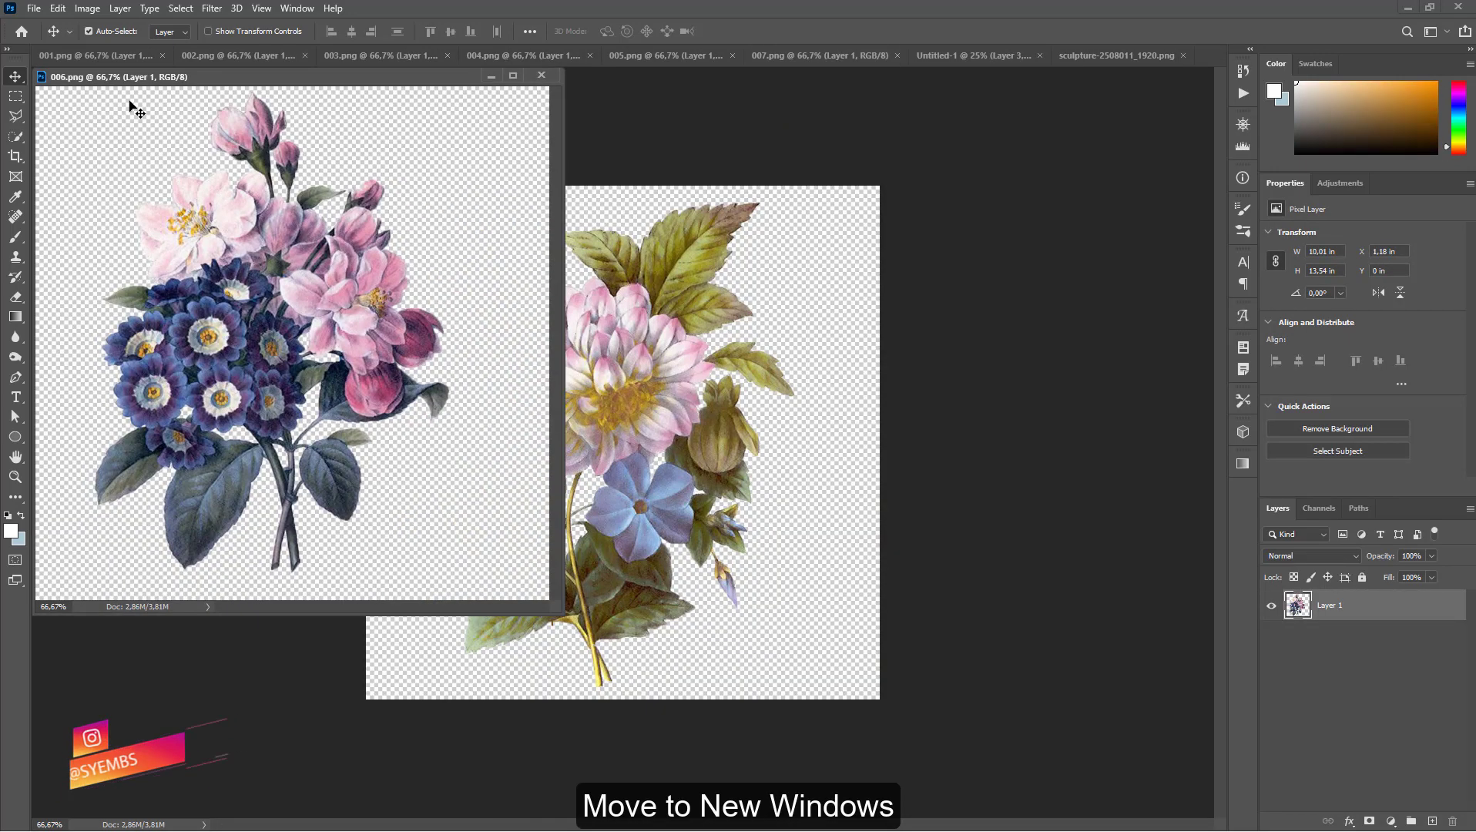
{"action": "left_click_drag", "start_coordinate": [240, 78], "coordinate": [318, 279]}
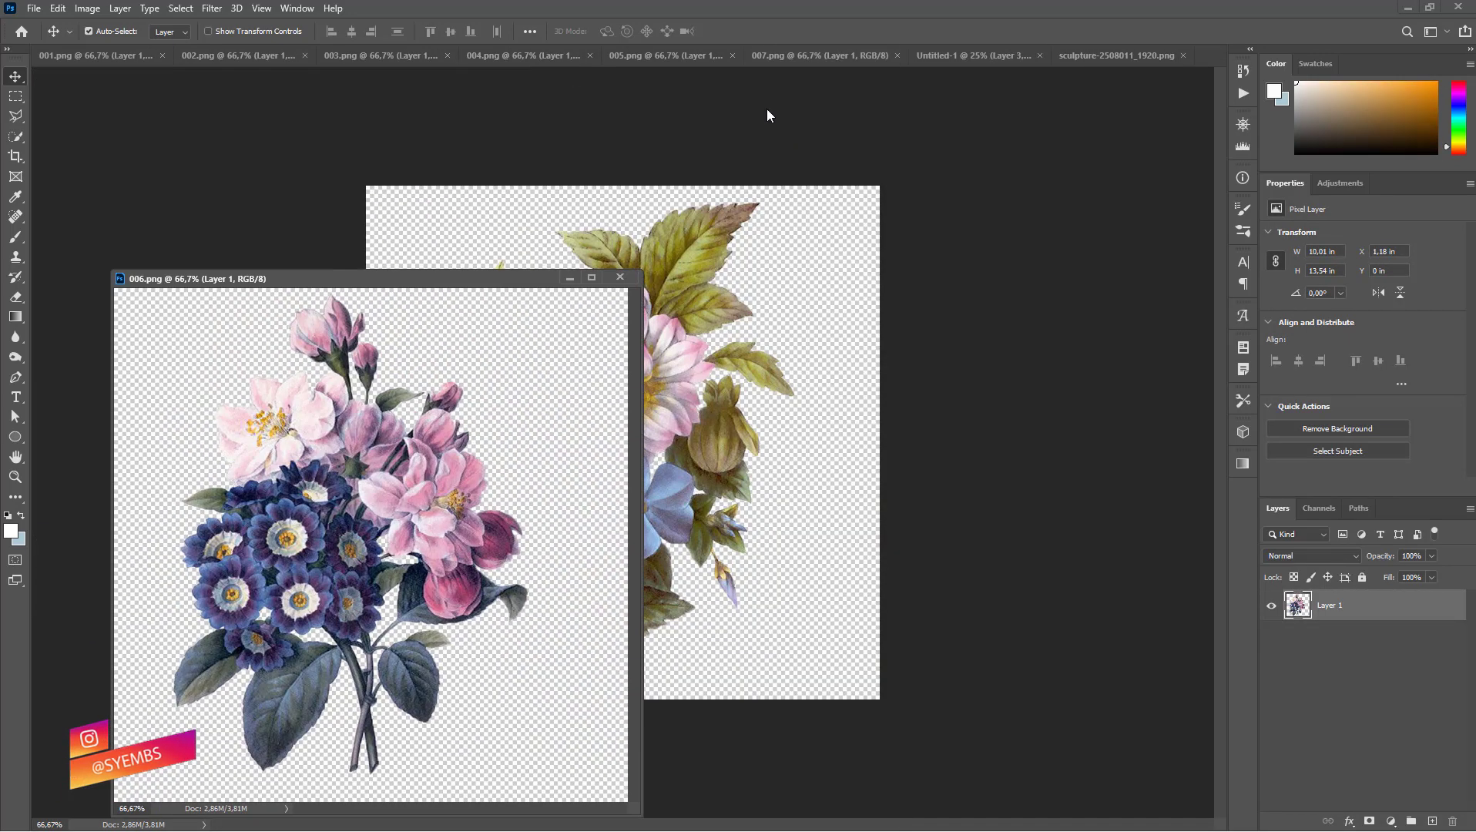
{"action": "left_click", "coordinate": [921, 60]}
{"action": "left_click", "coordinate": [380, 468]}
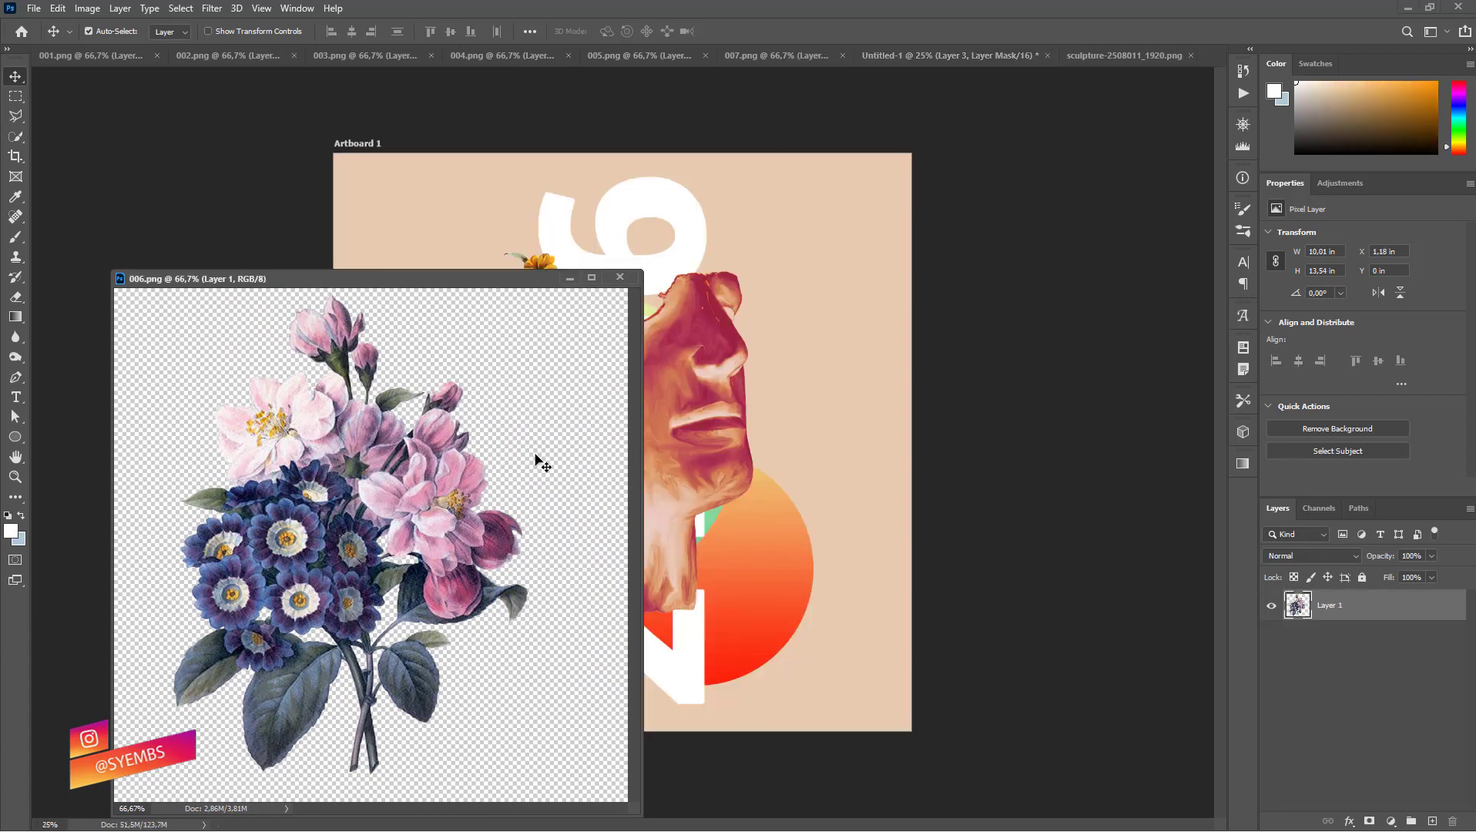
{"action": "left_click_drag", "start_coordinate": [537, 462], "coordinate": [724, 455]}
{"action": "left_click", "coordinate": [722, 322]}
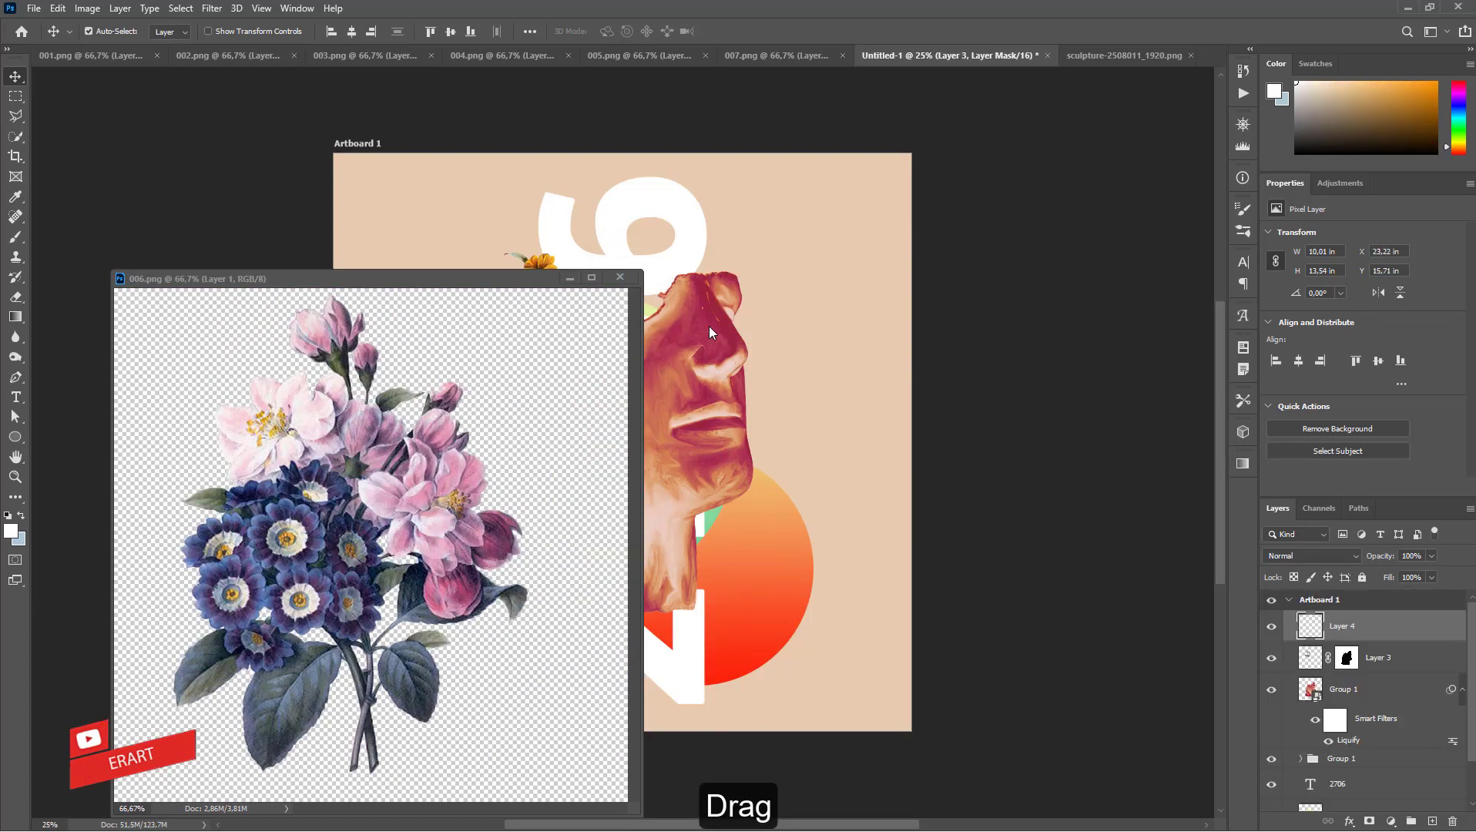
{"action": "left_click", "coordinate": [621, 279]}
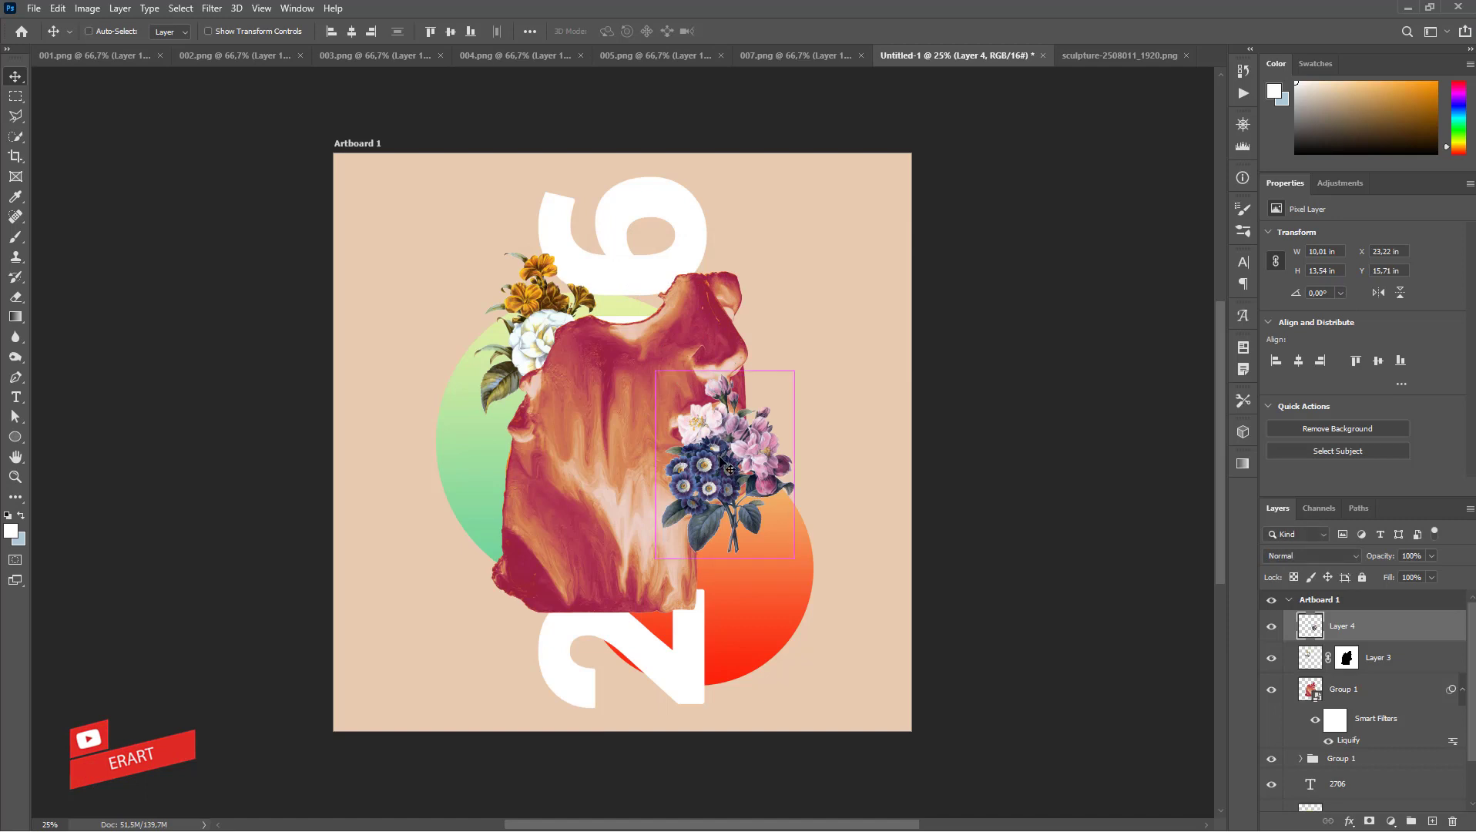
- Position the purple bouquet on top of the head and mask it with the face selection
{"action": "left_click_drag", "start_coordinate": [723, 462], "coordinate": [623, 286]}
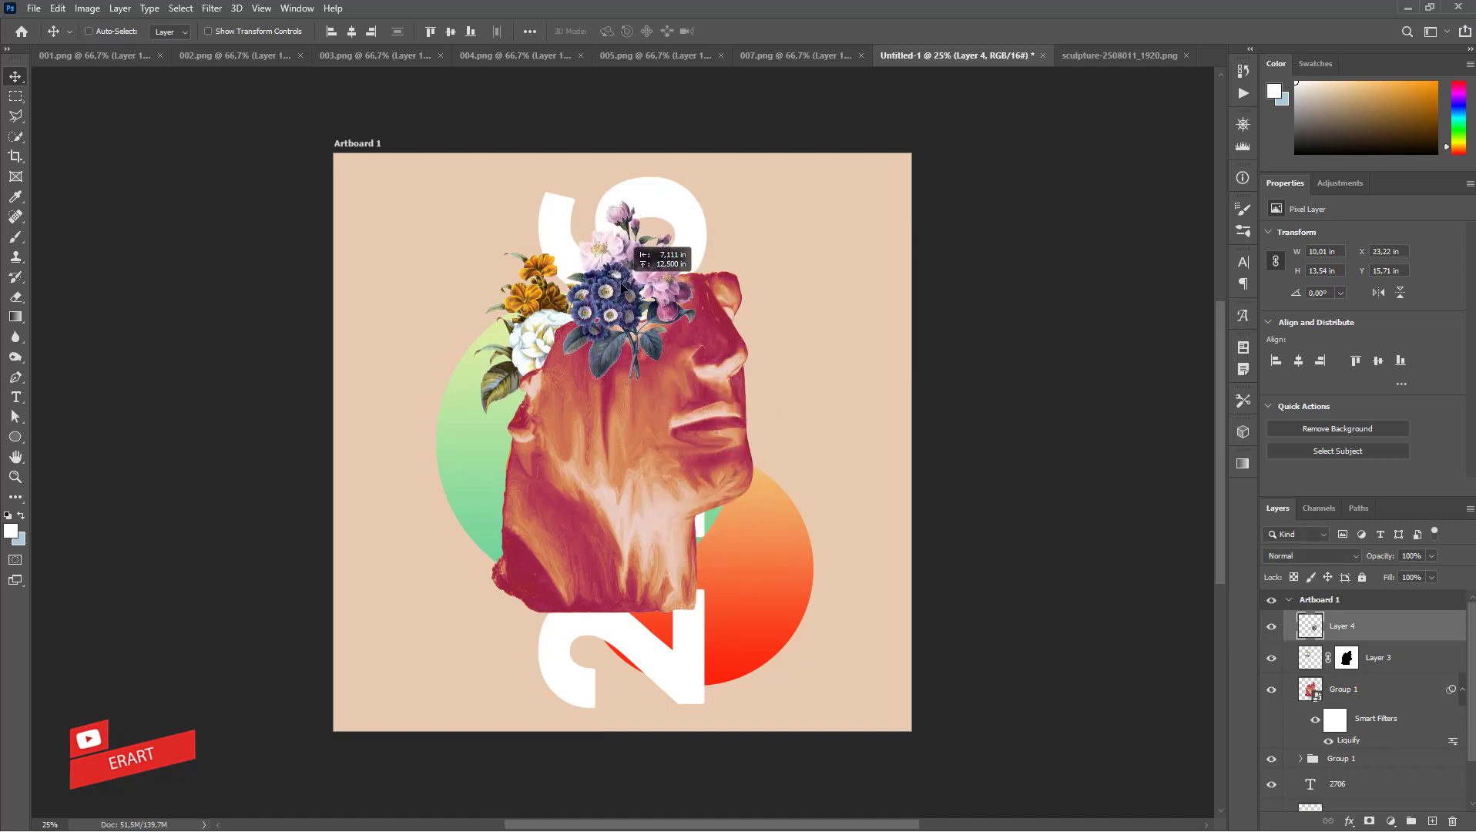
{"action": "left_click_drag", "start_coordinate": [623, 286], "coordinate": [624, 294]}
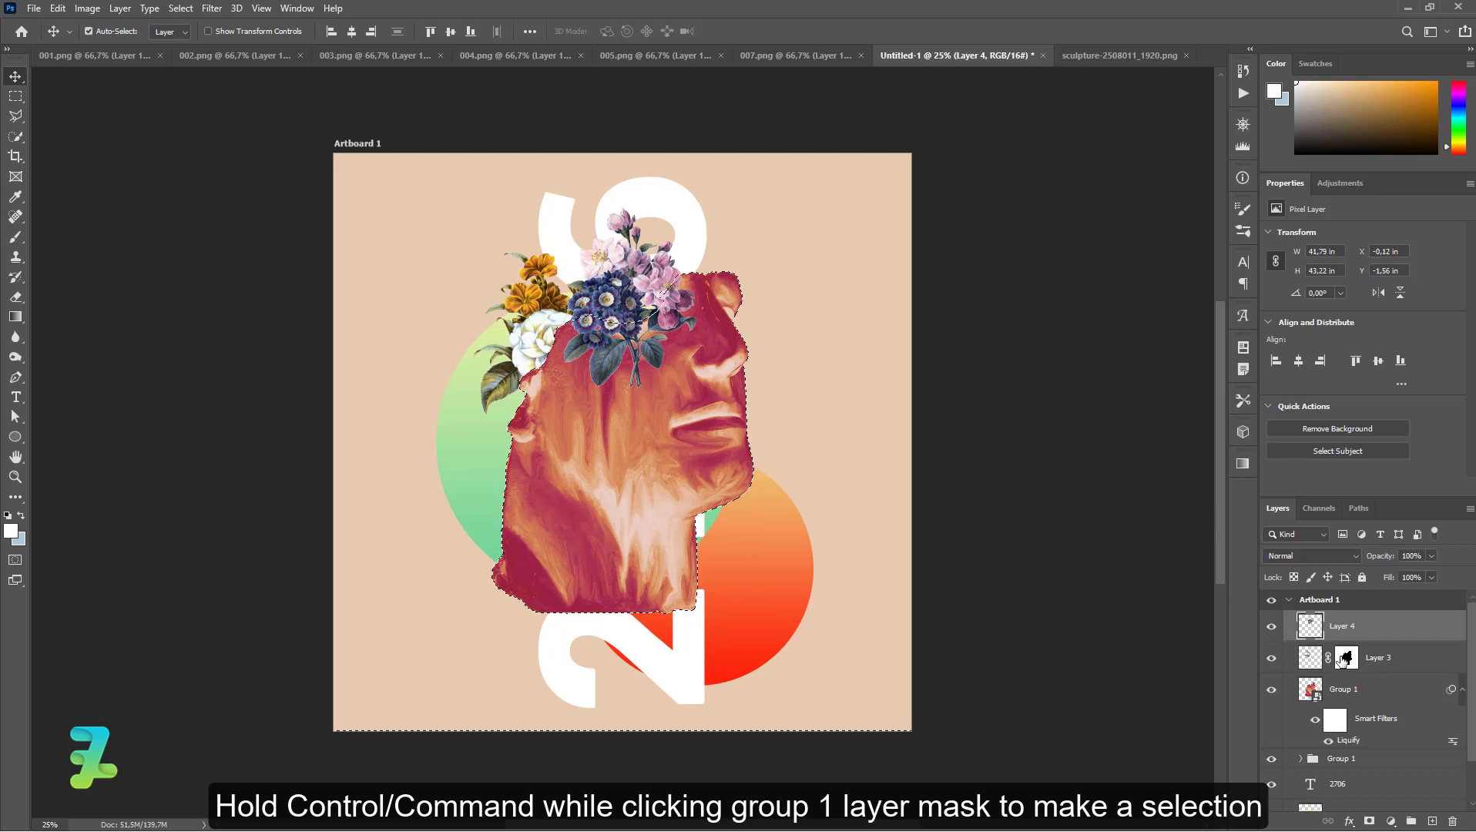
{"action": "left_click", "coordinate": [1370, 822]}
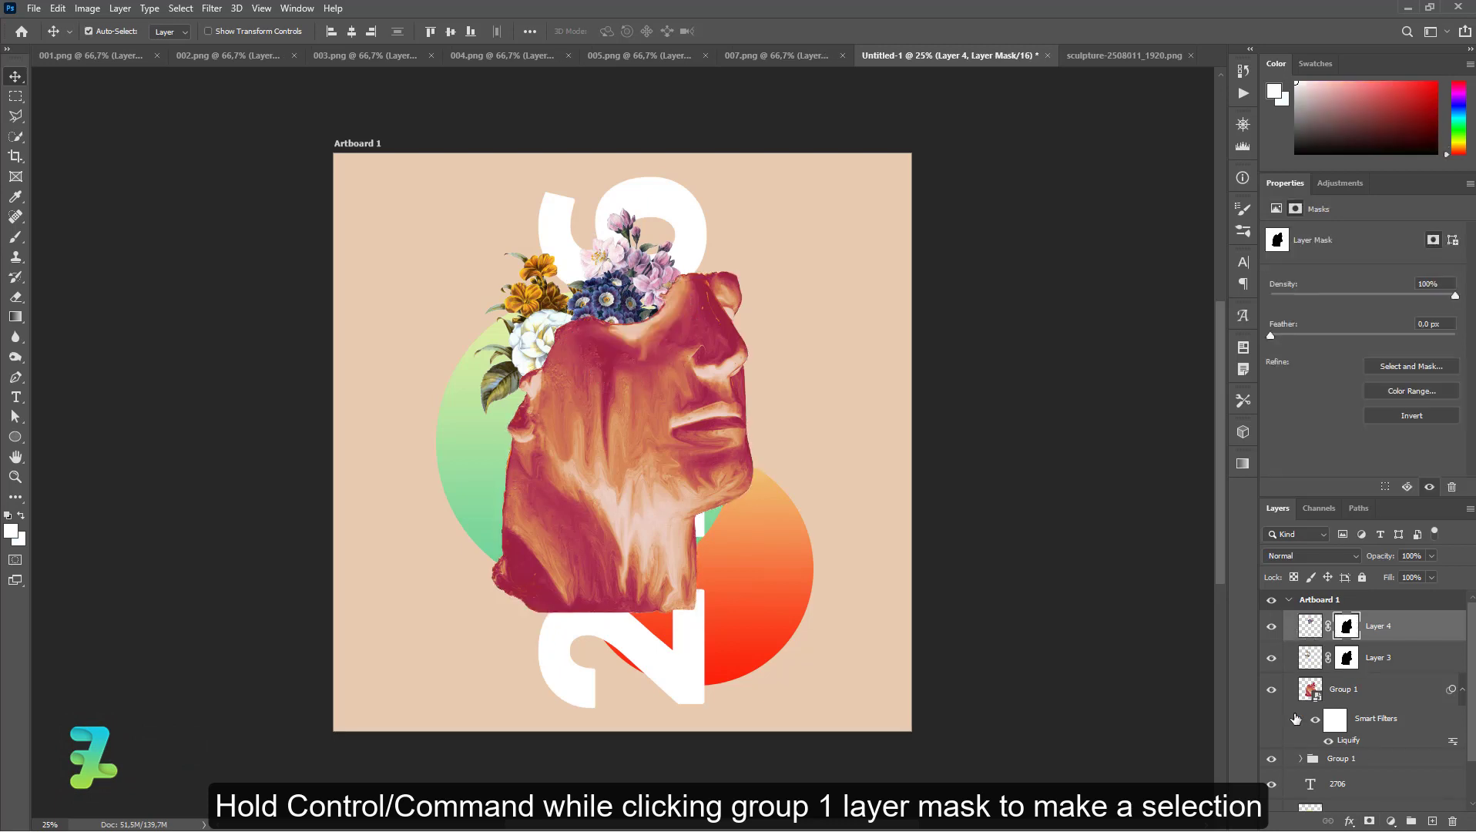
- Bring the 005.png yellow-and-pink bouquet into Untitled-1 as Layer 5
{"action": "left_click", "coordinate": [744, 58]}
{"action": "right_click", "coordinate": [743, 56]}
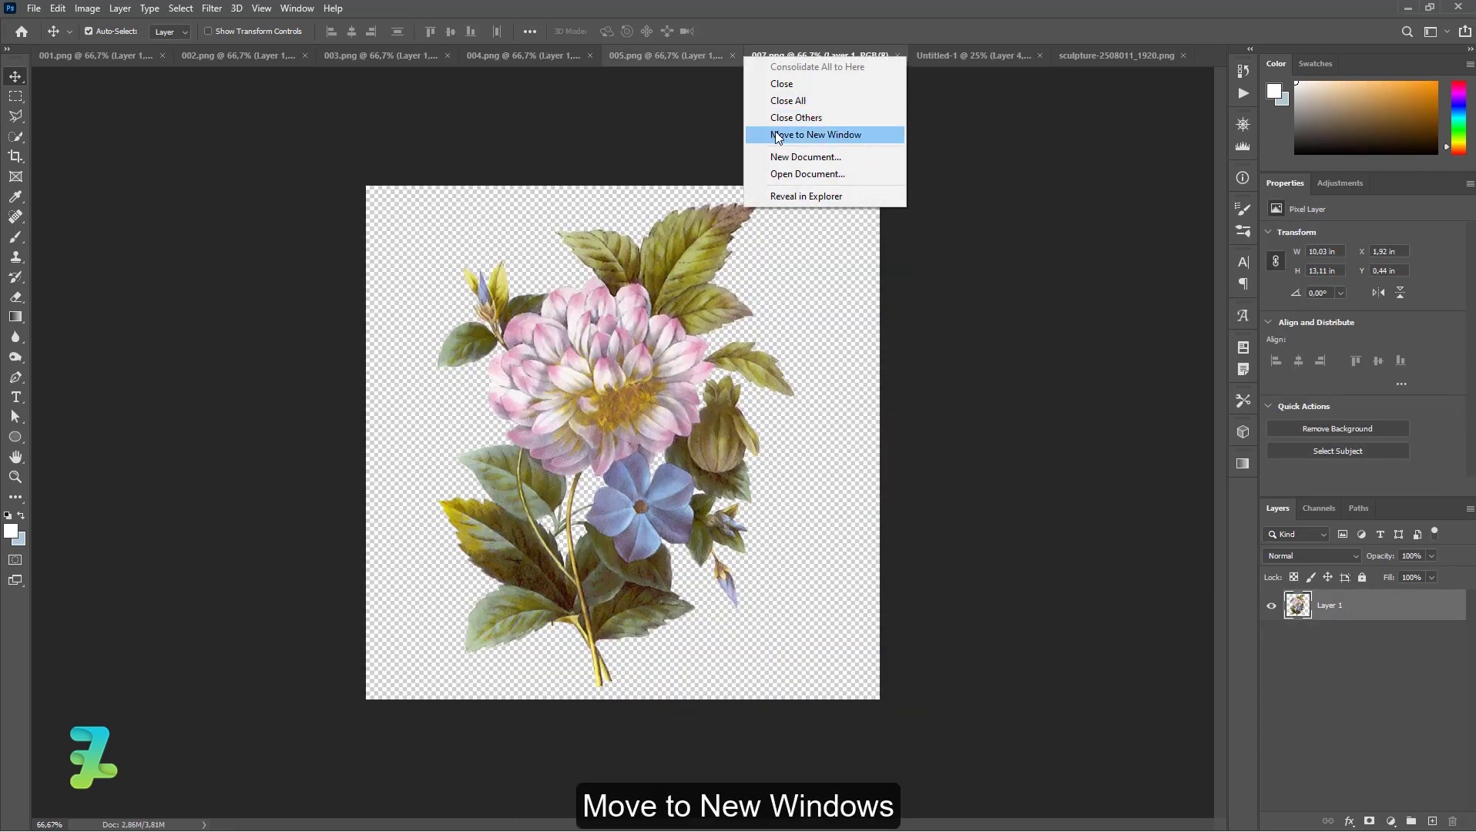
{"action": "left_click", "coordinate": [777, 136]}
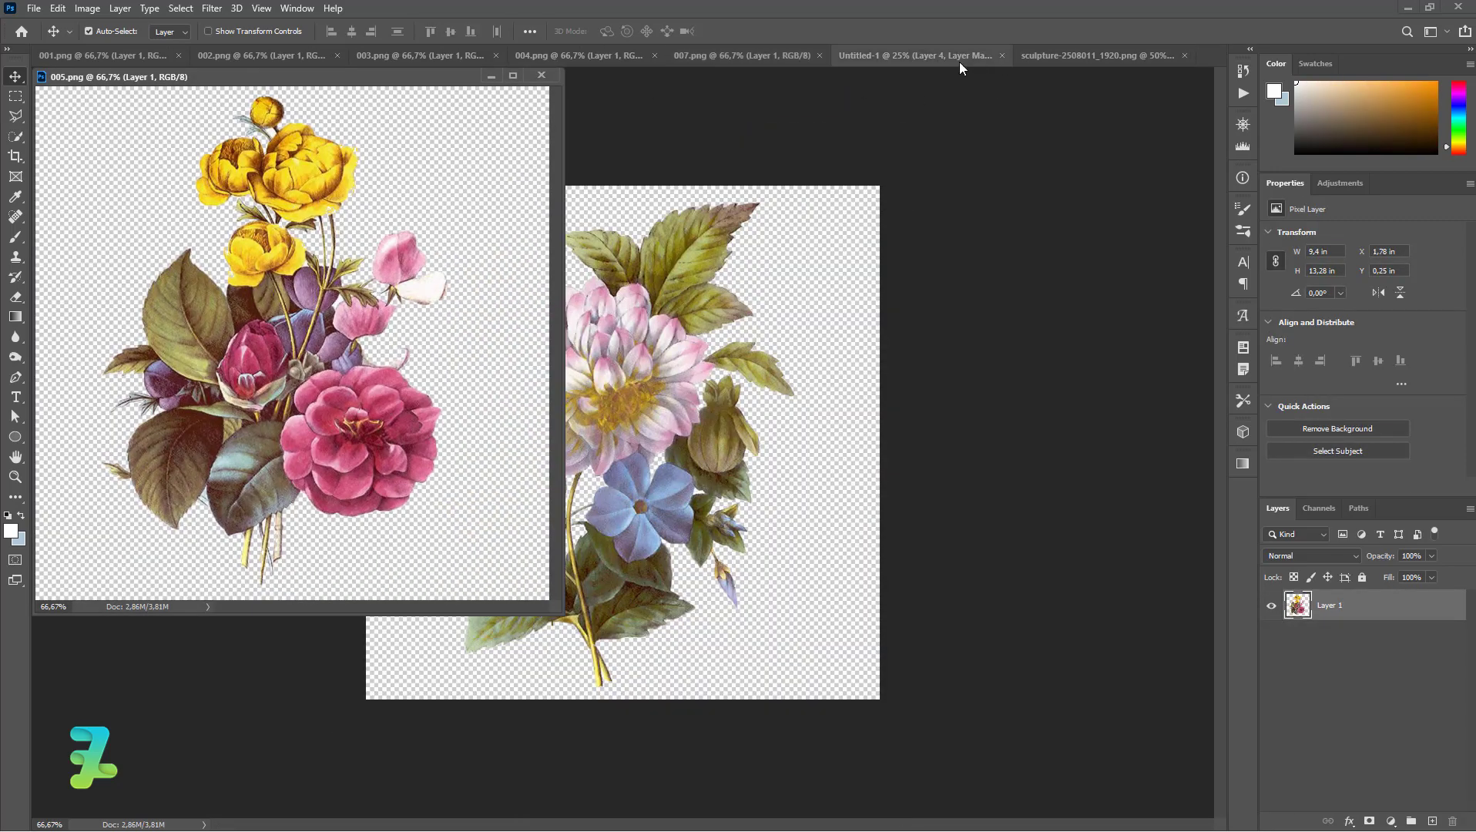
{"action": "left_click", "coordinate": [955, 57]}
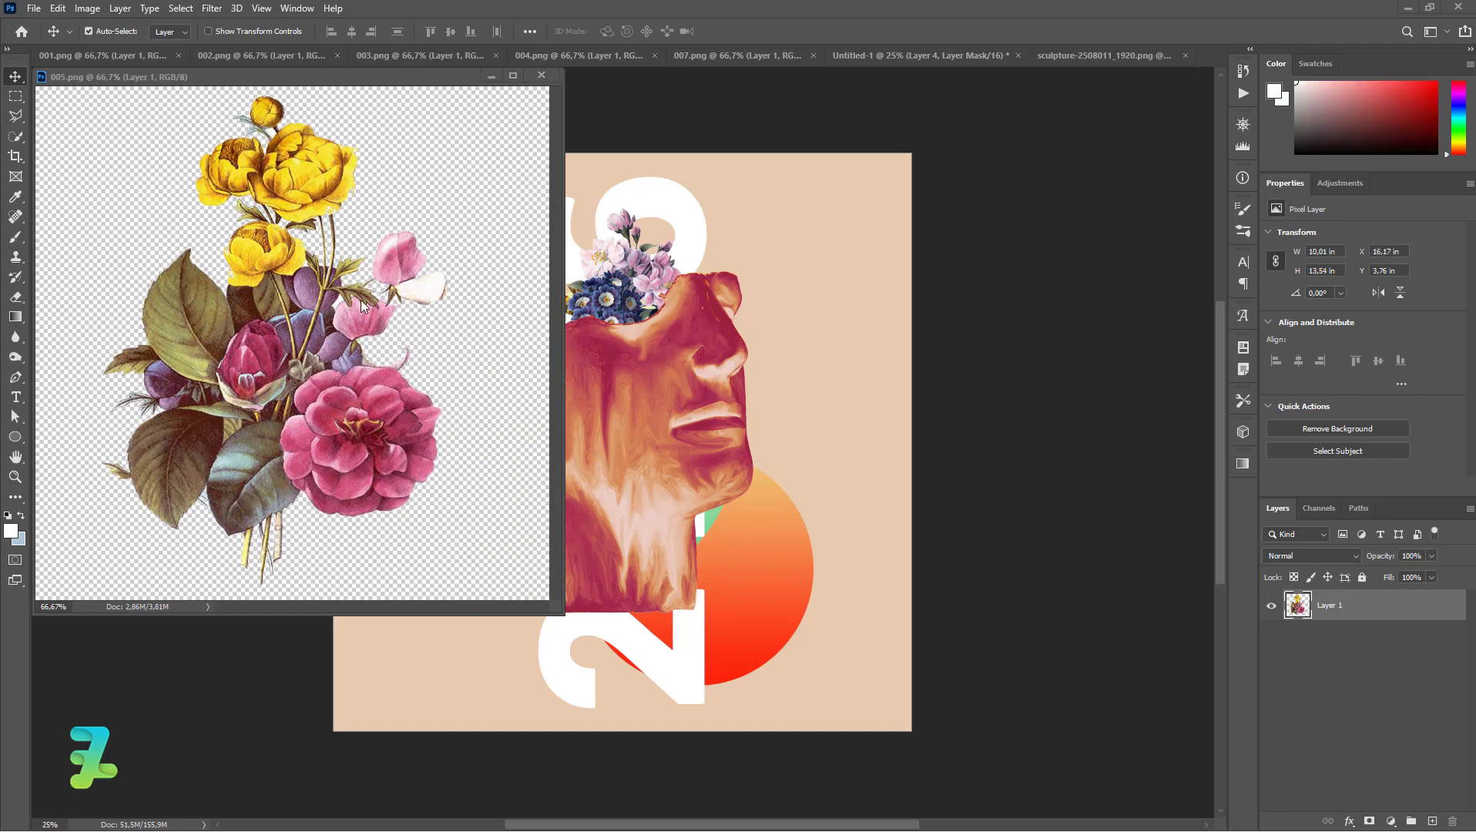
{"action": "left_click_drag", "start_coordinate": [405, 436], "coordinate": [647, 435]}
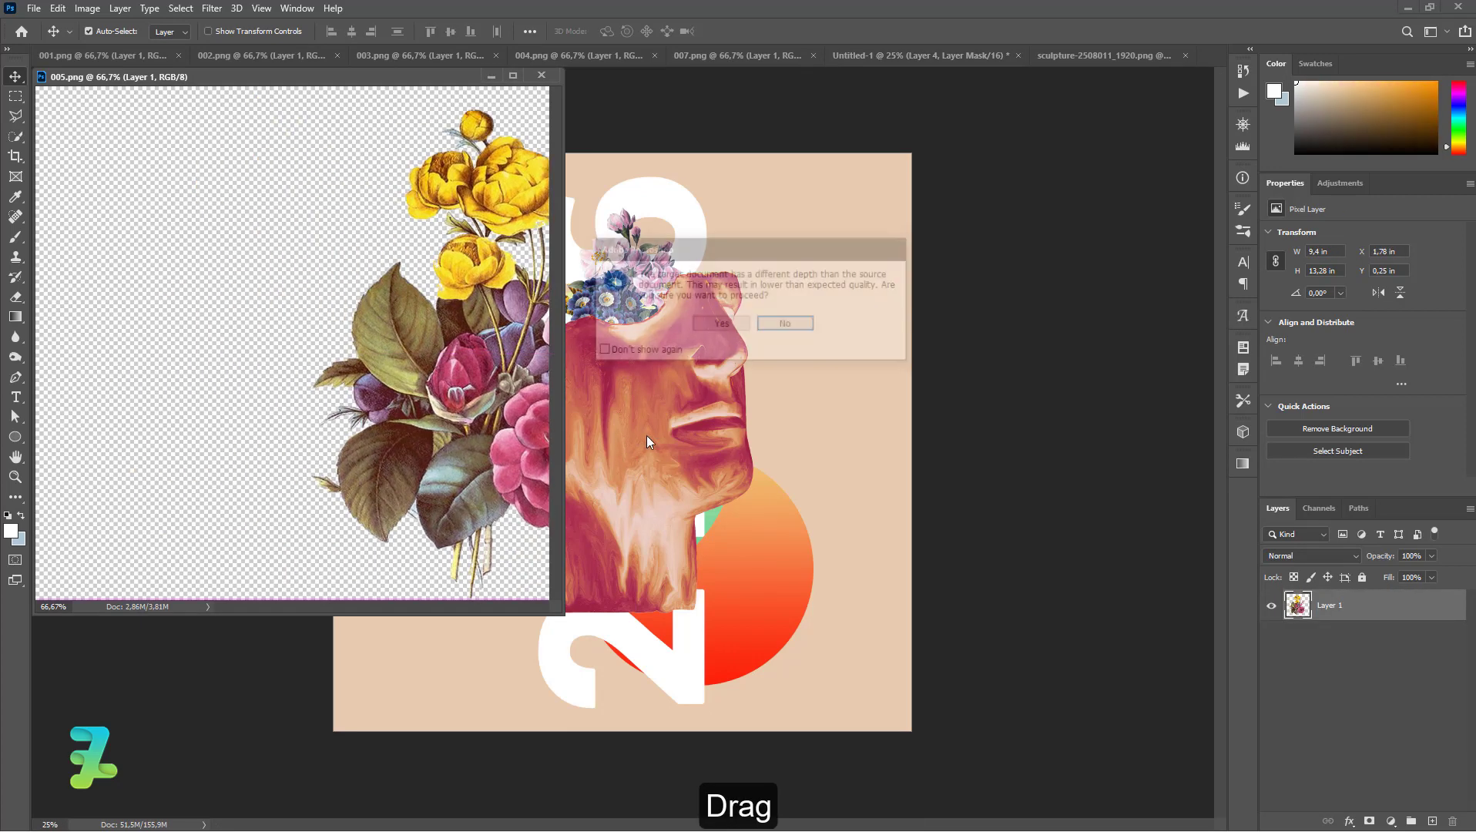
{"action": "left_click", "coordinate": [725, 325]}
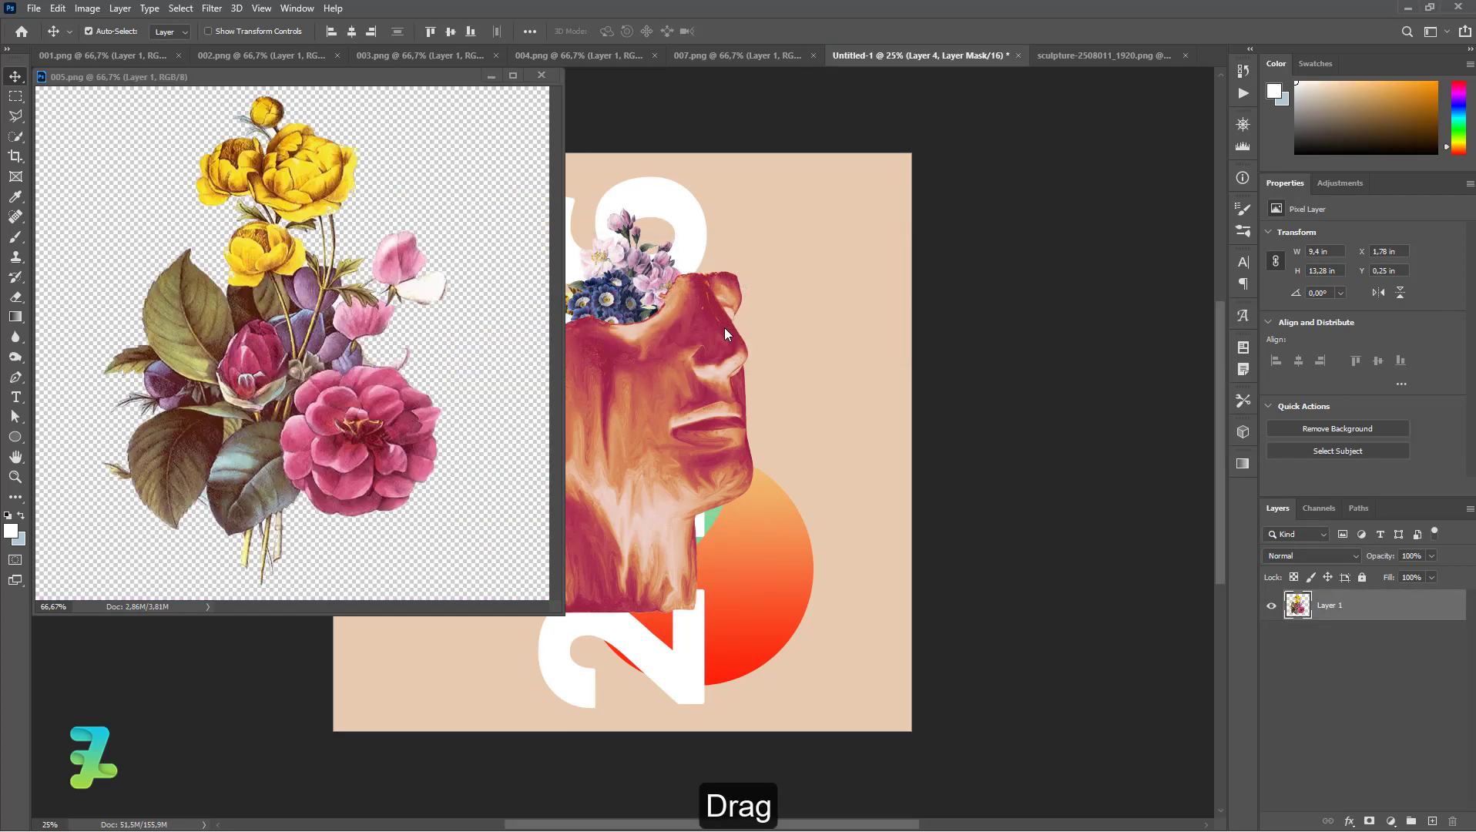
{"action": "left_click", "coordinate": [548, 80]}
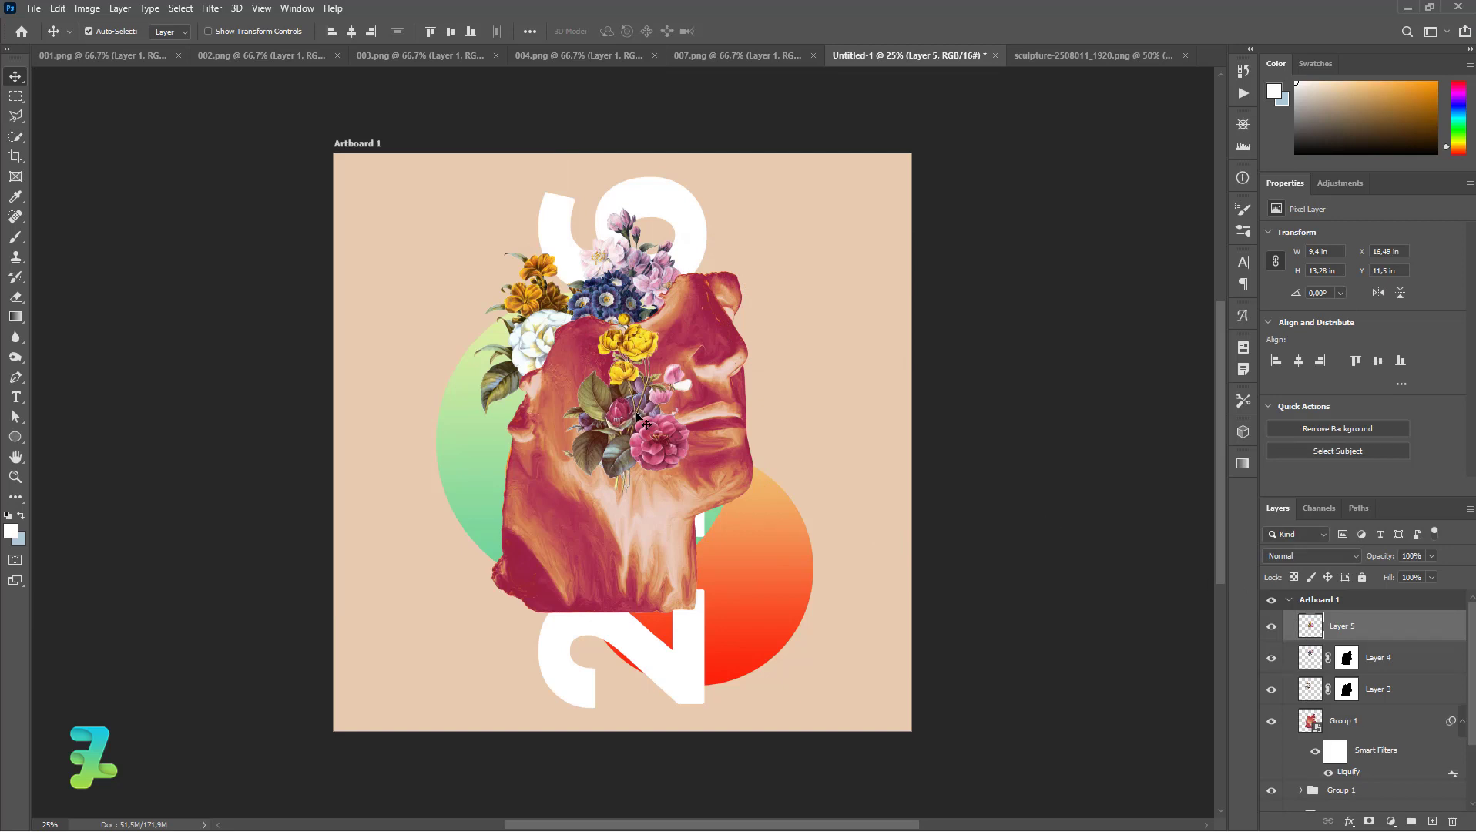
- Move Layer 5 onto the crown and mask it using Layer 4's mask shape
{"action": "left_click_drag", "start_coordinate": [636, 418], "coordinate": [716, 291]}
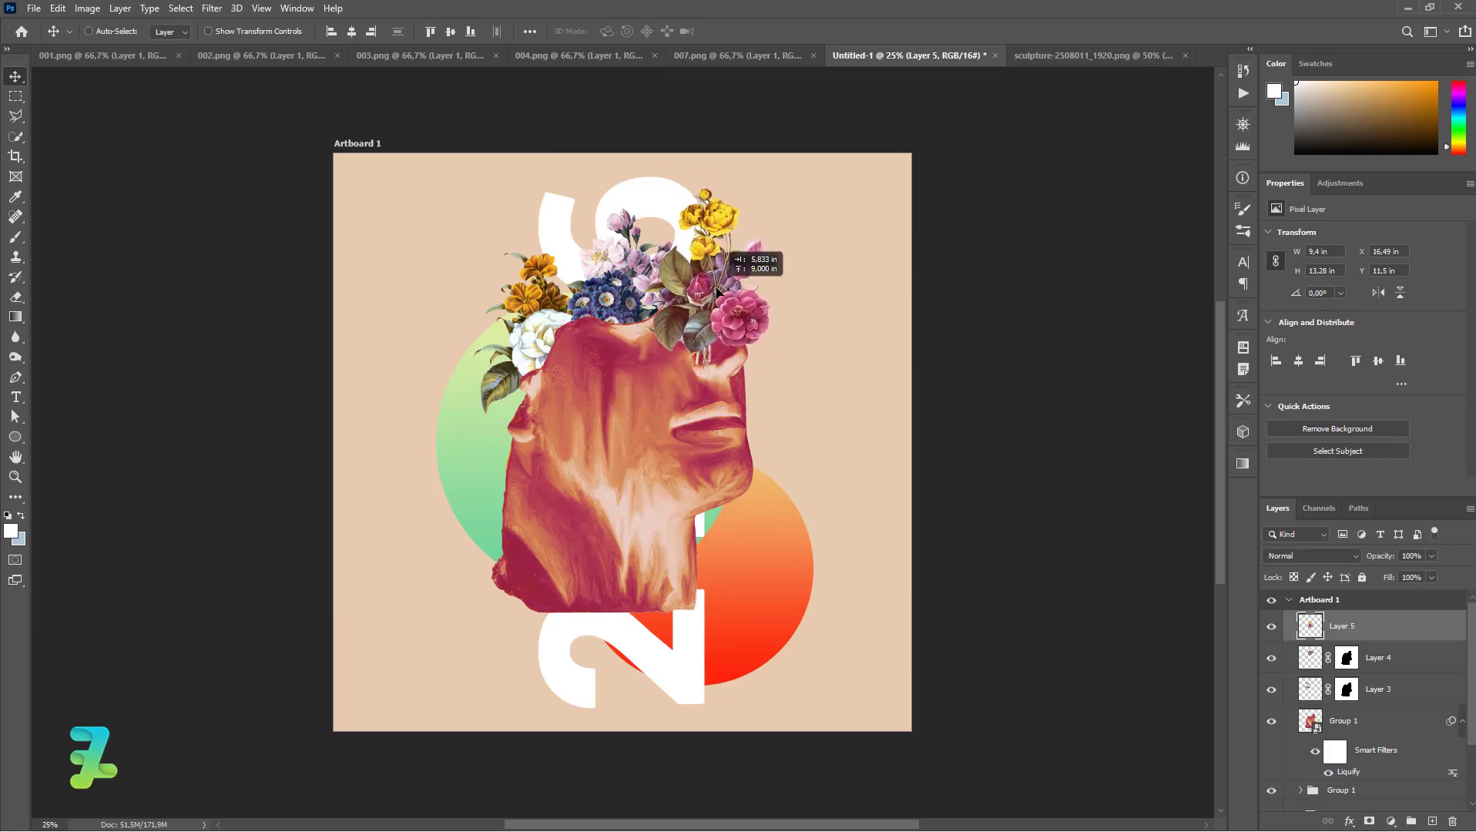
{"action": "left_click", "coordinate": [1347, 658], "text": "ctrl"}
{"action": "left_click", "coordinate": [1370, 821]}
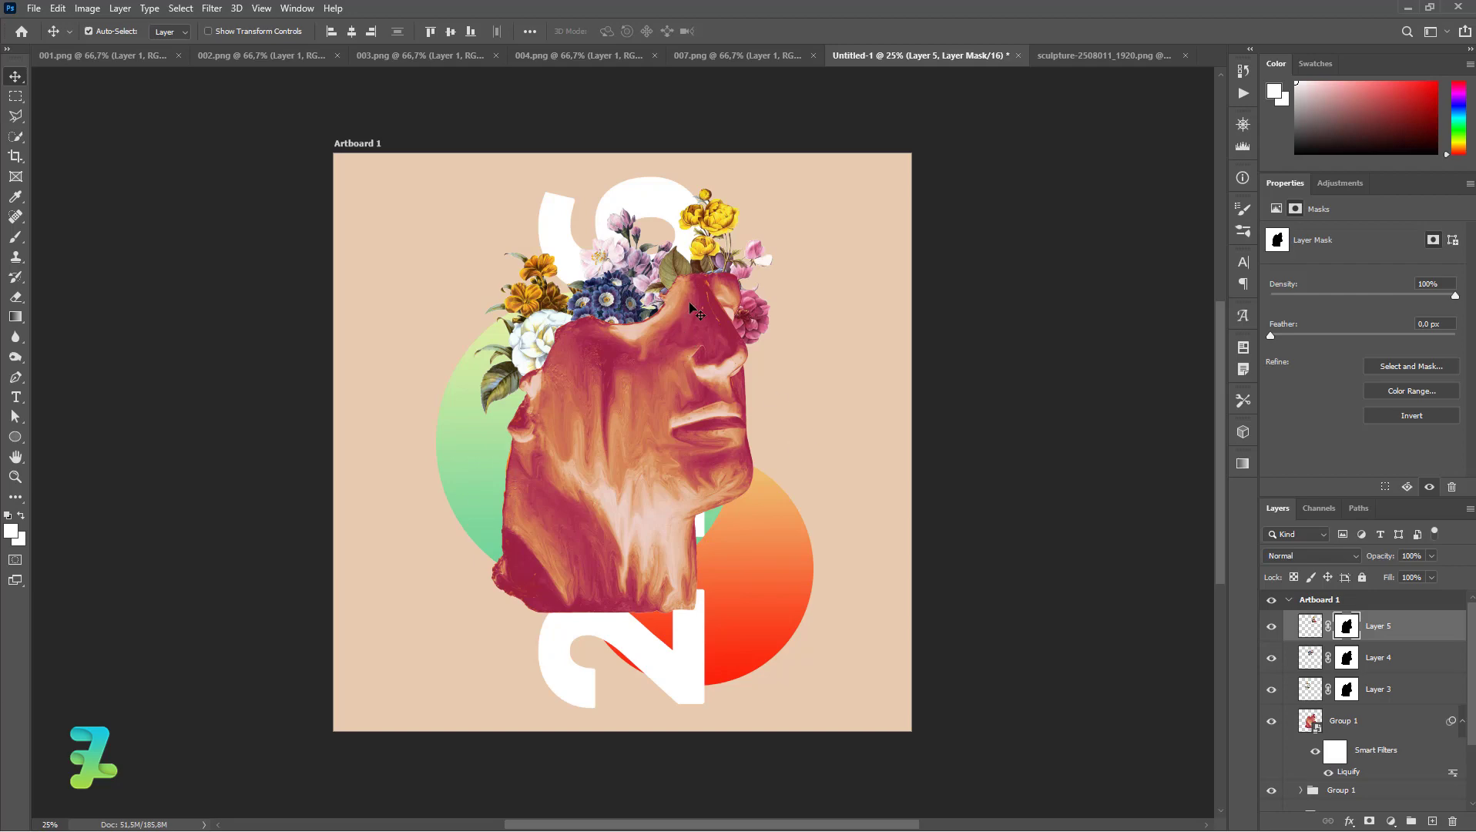
{"action": "left_click", "coordinate": [731, 57]}
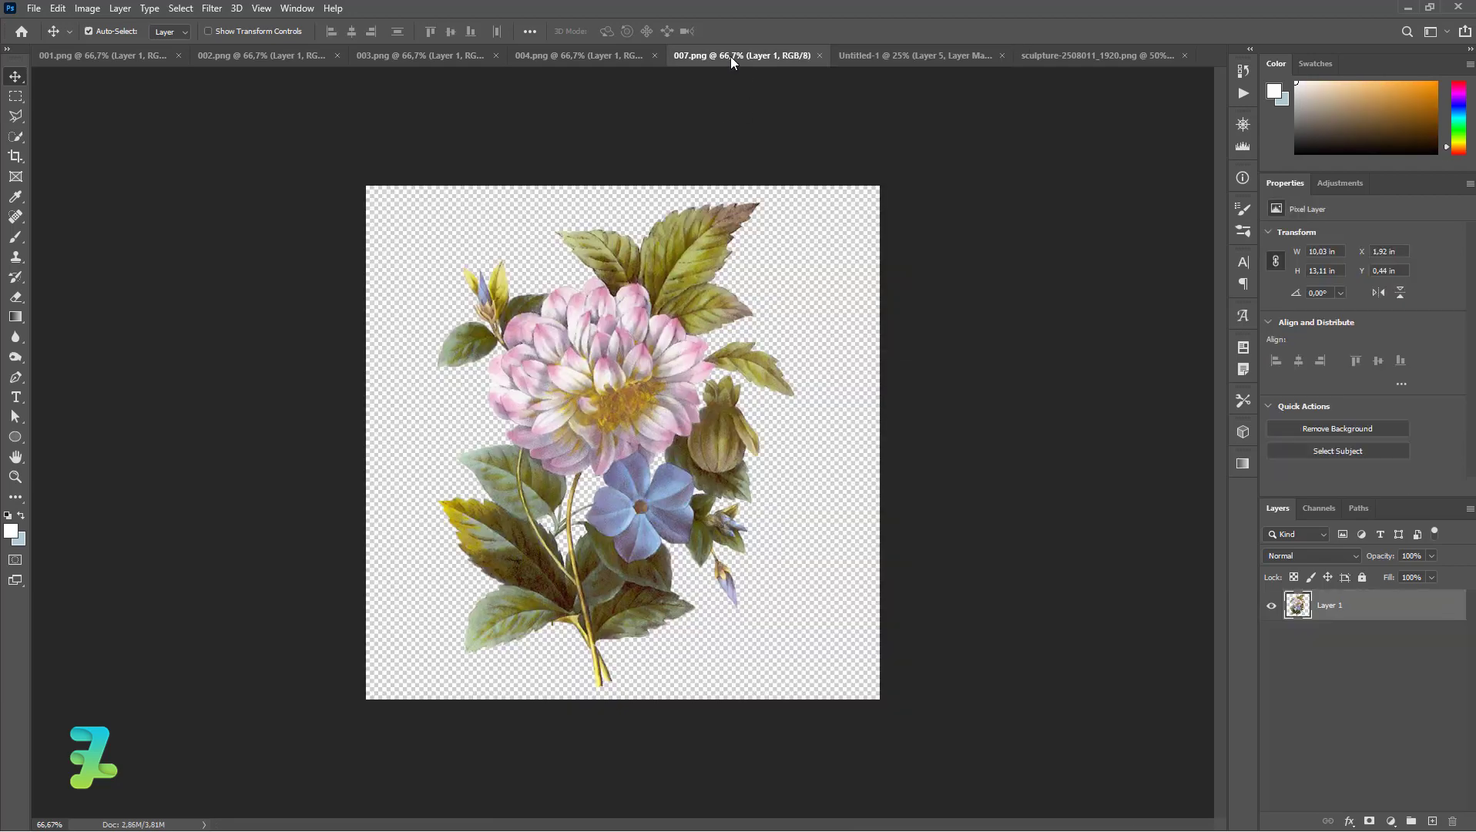
- Float the 001.png hyacinth document in its own window beside the artboard
{"action": "left_click", "coordinate": [563, 57]}
{"action": "left_click", "coordinate": [459, 54]}
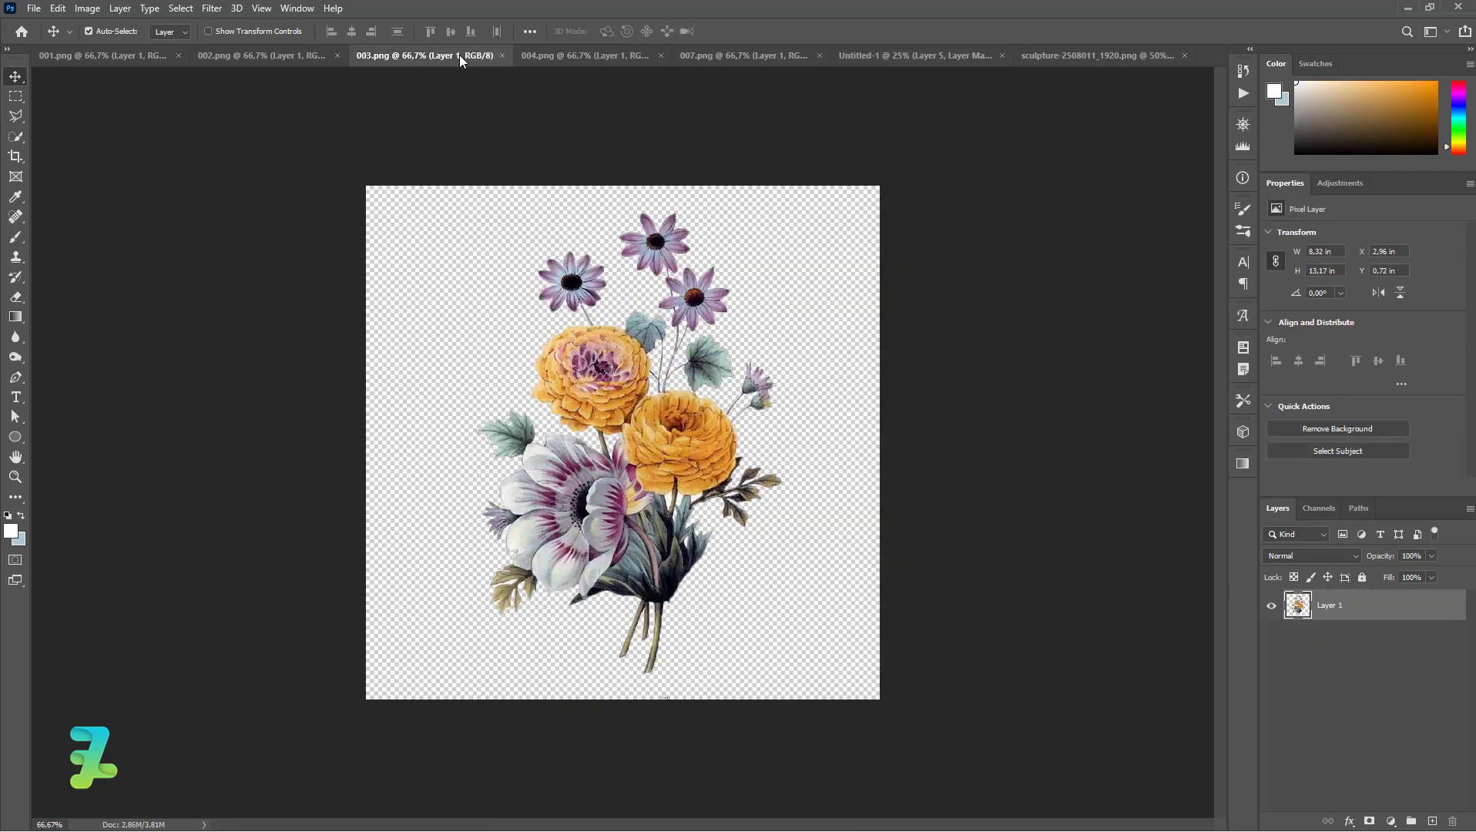
{"action": "left_click", "coordinate": [251, 56]}
{"action": "left_click", "coordinate": [118, 58]}
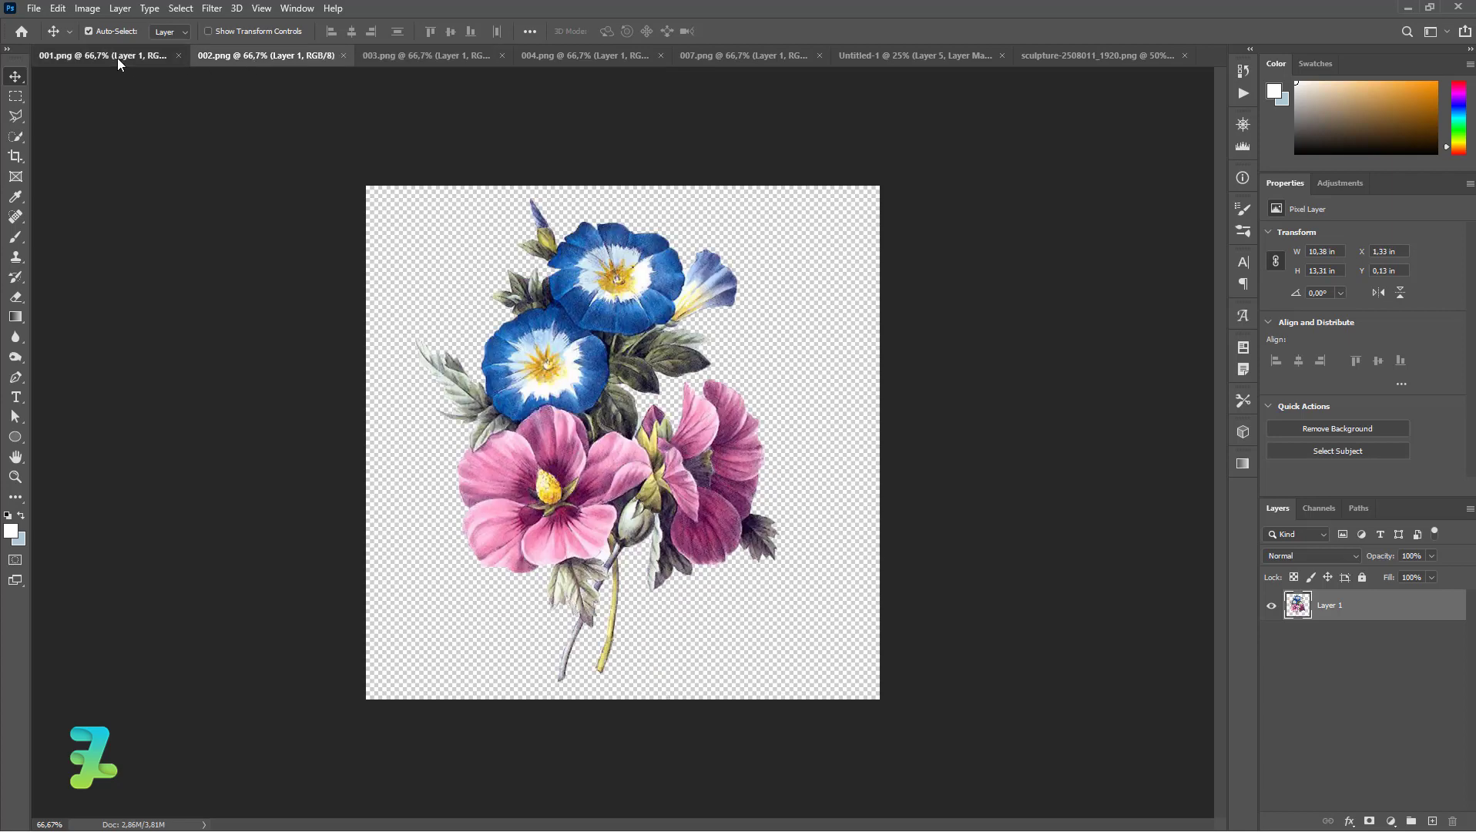
{"action": "right_click", "coordinate": [118, 57]}
{"action": "left_click", "coordinate": [162, 135]}
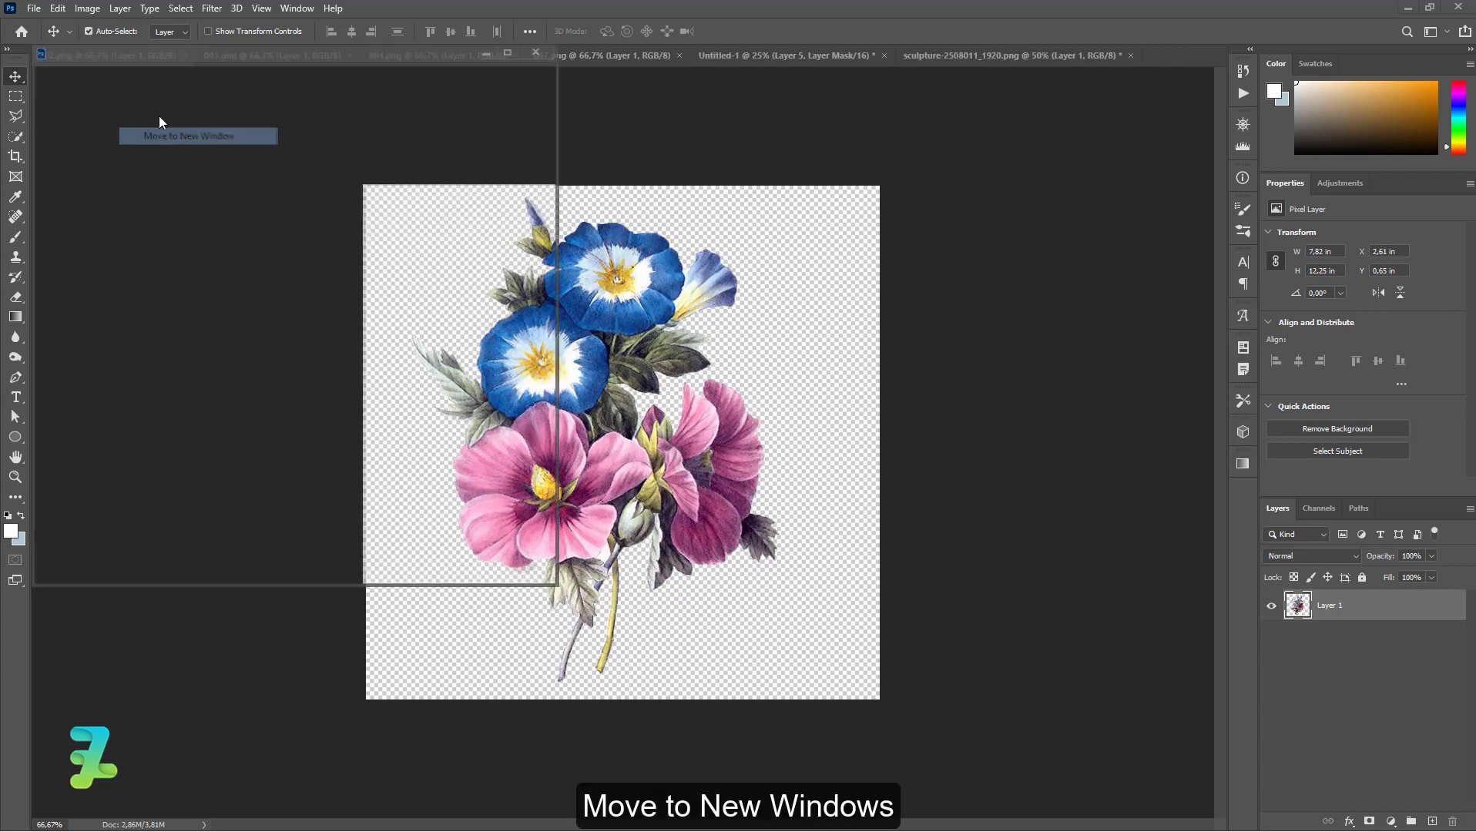
{"action": "left_click_drag", "start_coordinate": [163, 64], "coordinate": [225, 275]}
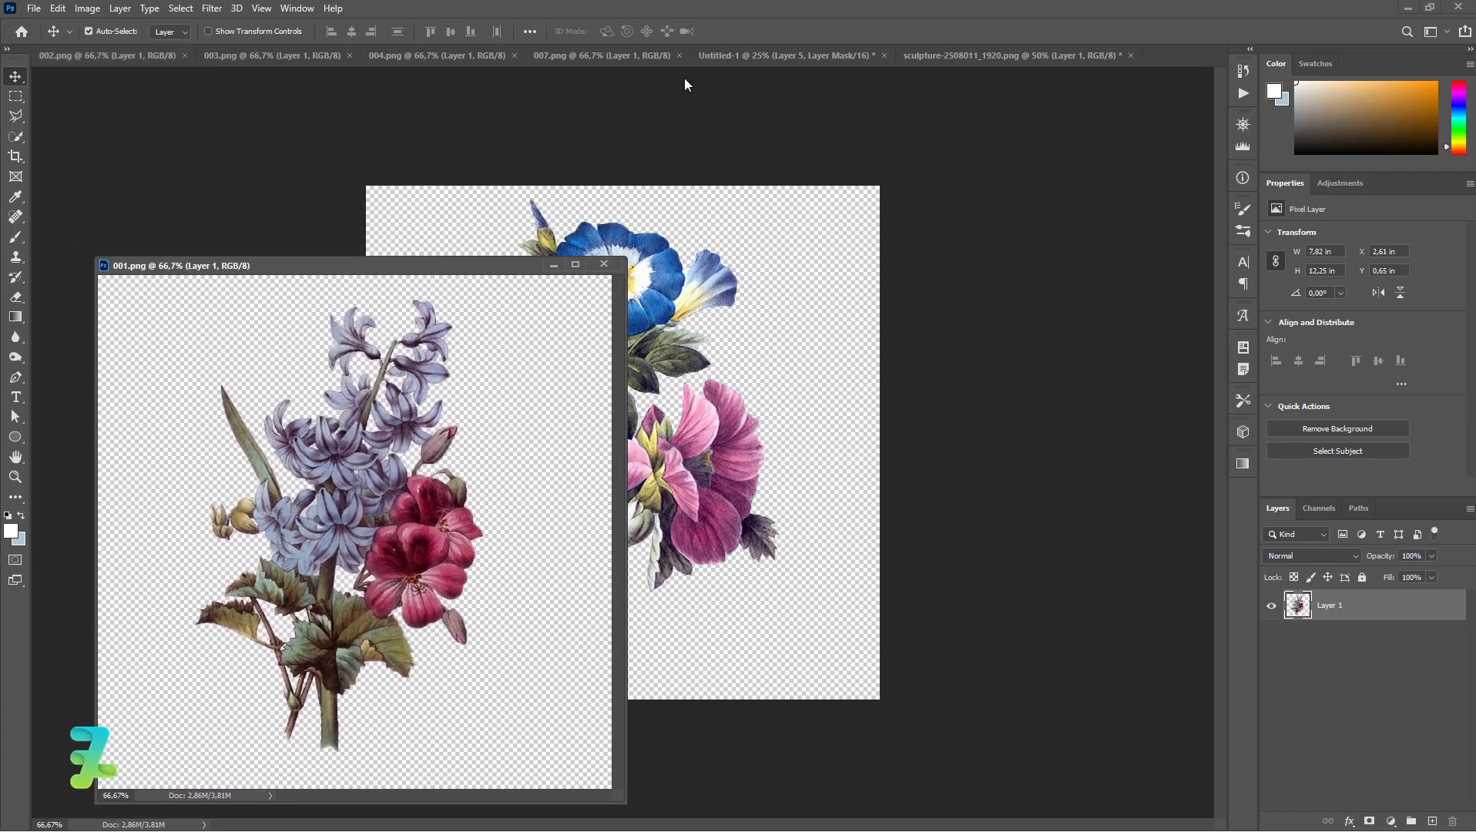
{"action": "left_click", "coordinate": [755, 58]}
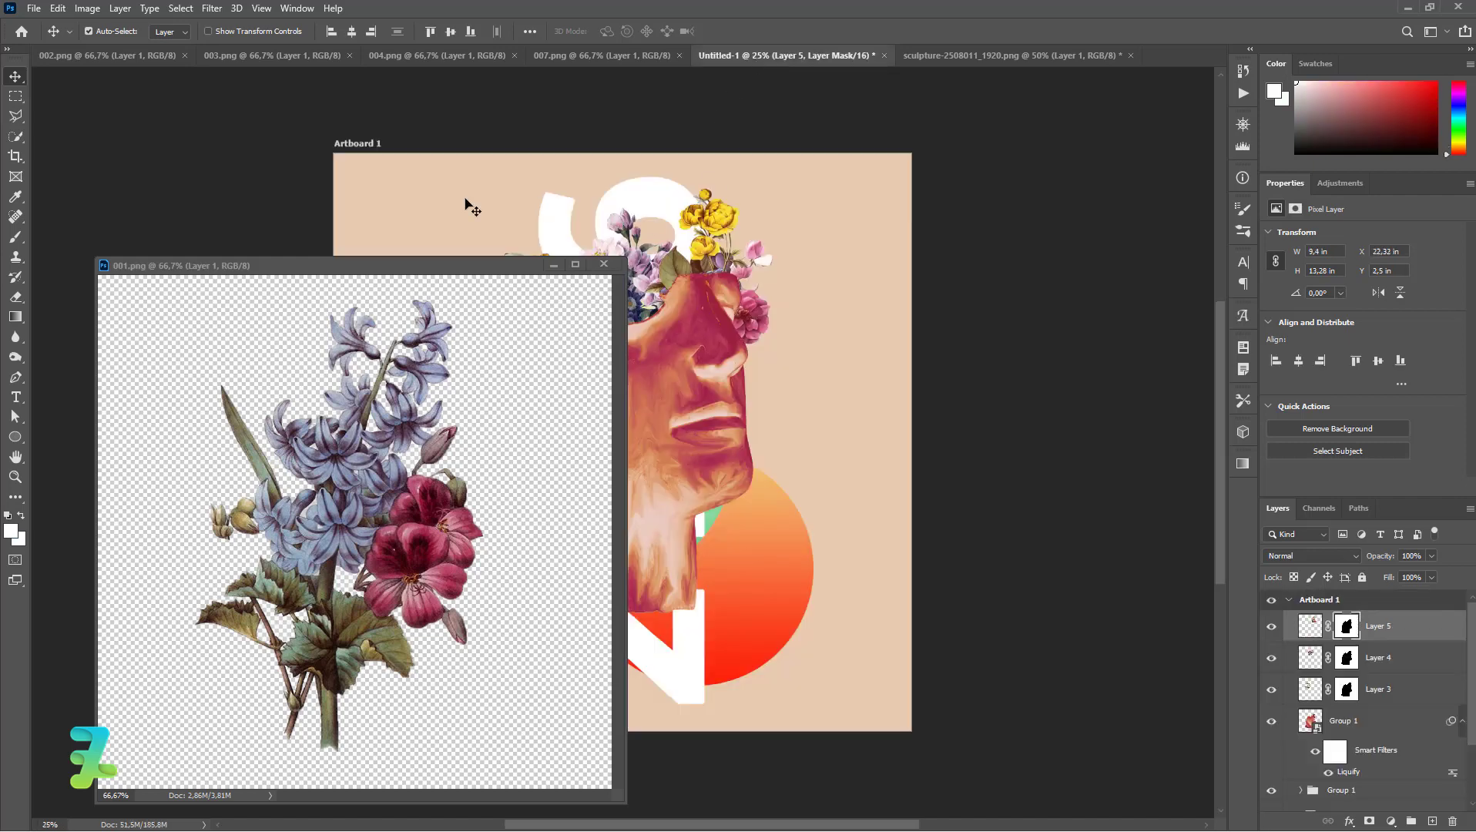
{"action": "double_click", "coordinate": [447, 266]}
{"action": "left_click", "coordinate": [1430, 7]}
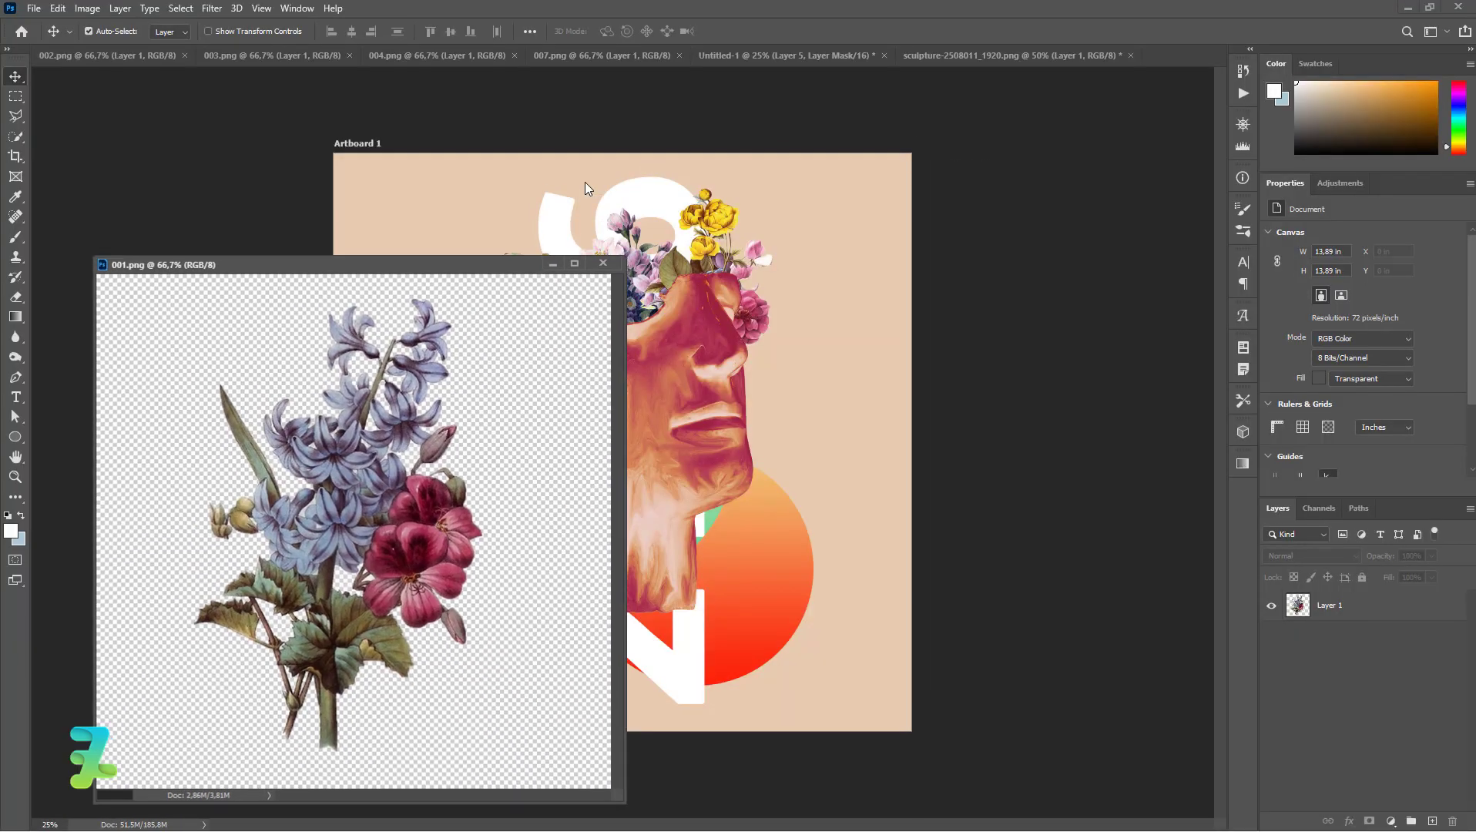
{"action": "mouse_move", "coordinate": [512, 255]}
{"action": "left_mouse_down"}
{"action": "mouse_move", "coordinate": [373, 298]}
{"action": "mouse_move", "coordinate": [512, 318]}
{"action": "left_mouse_up"}
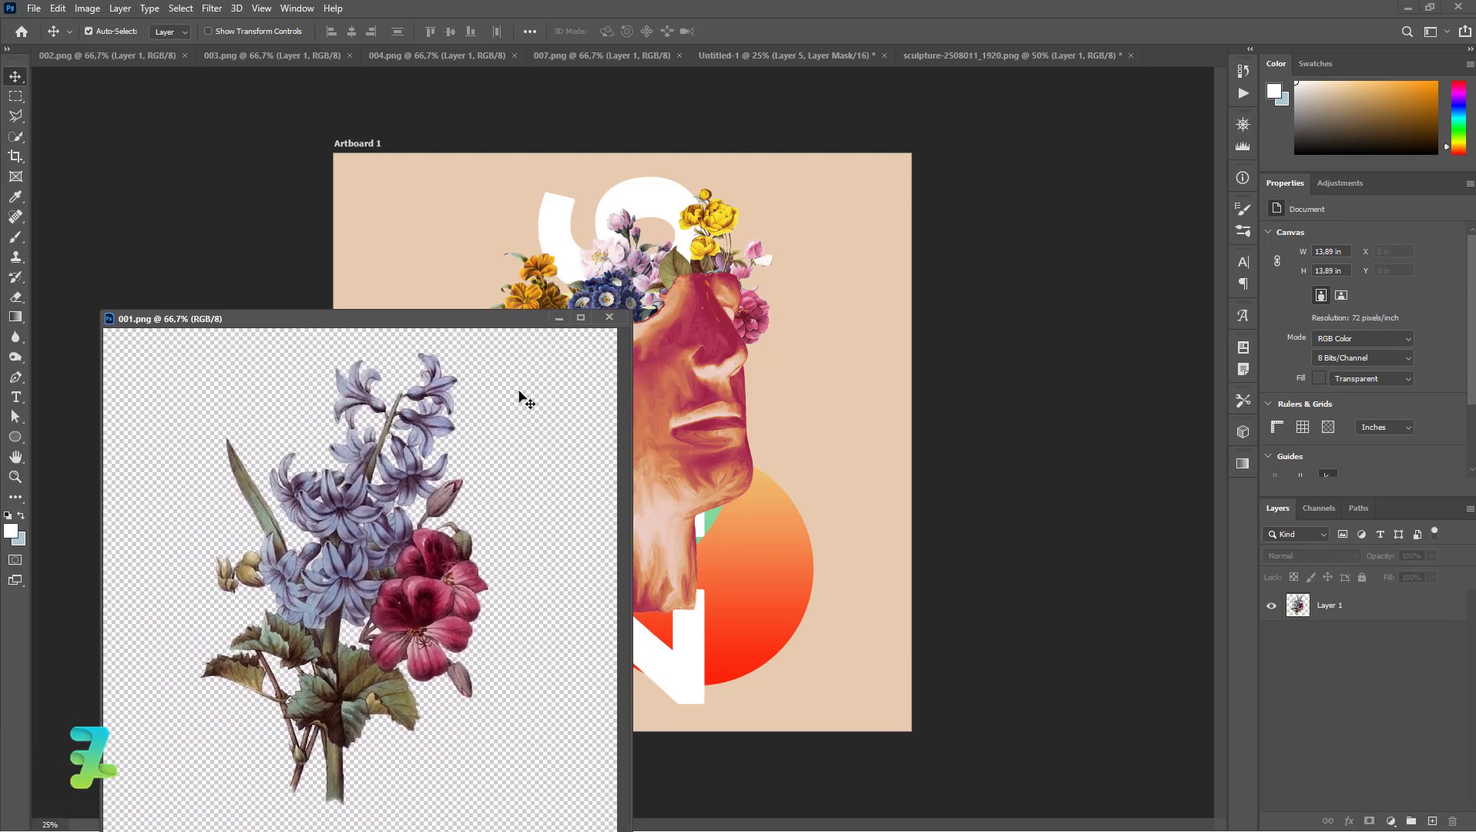
- Add the hyacinth bouquet to the composite as Layer 6 and move it over the chin
{"action": "left_click_drag", "start_coordinate": [1299, 606], "coordinate": [663, 497]}
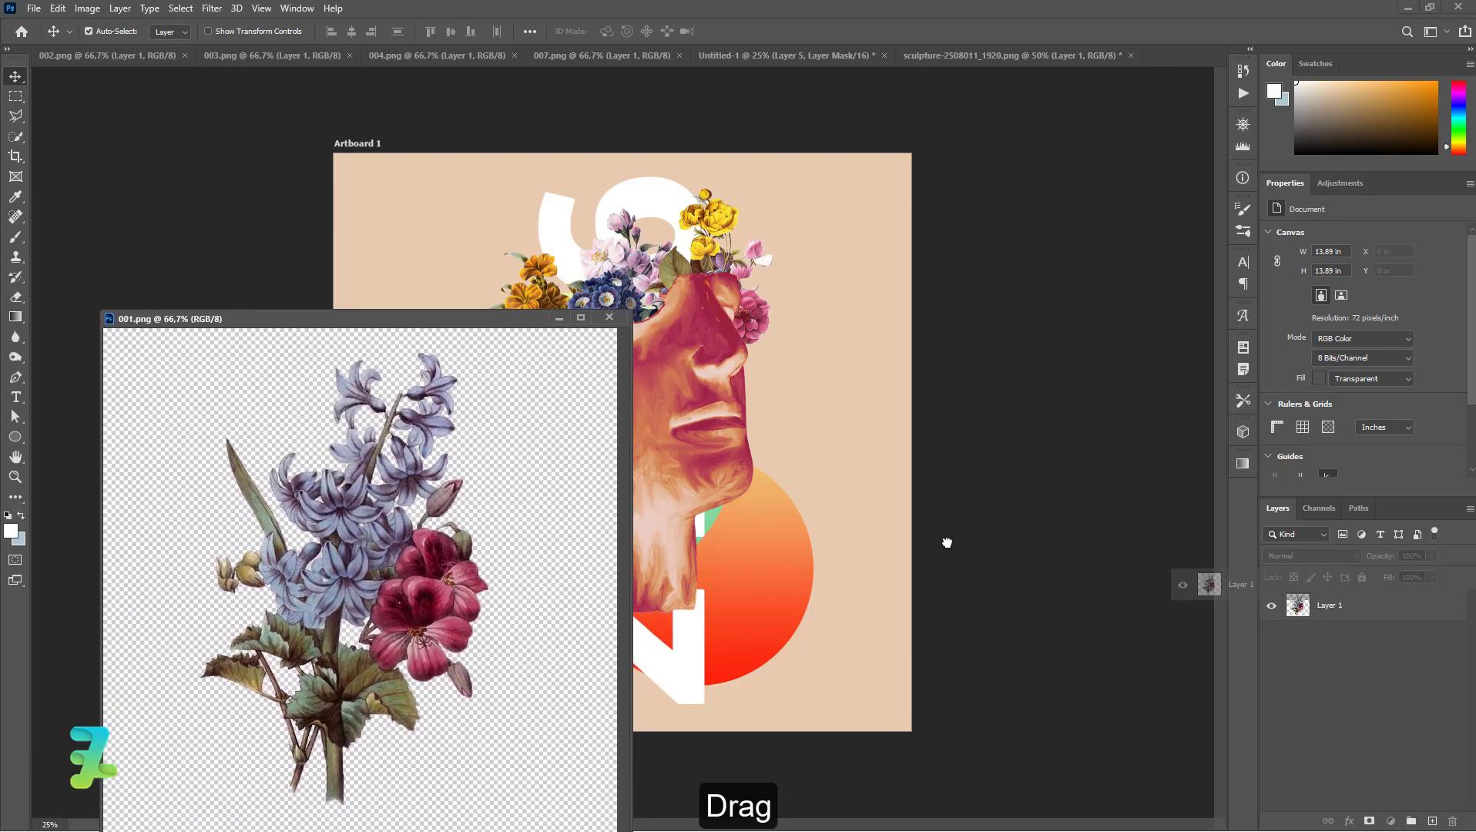
{"action": "left_click", "coordinate": [698, 326]}
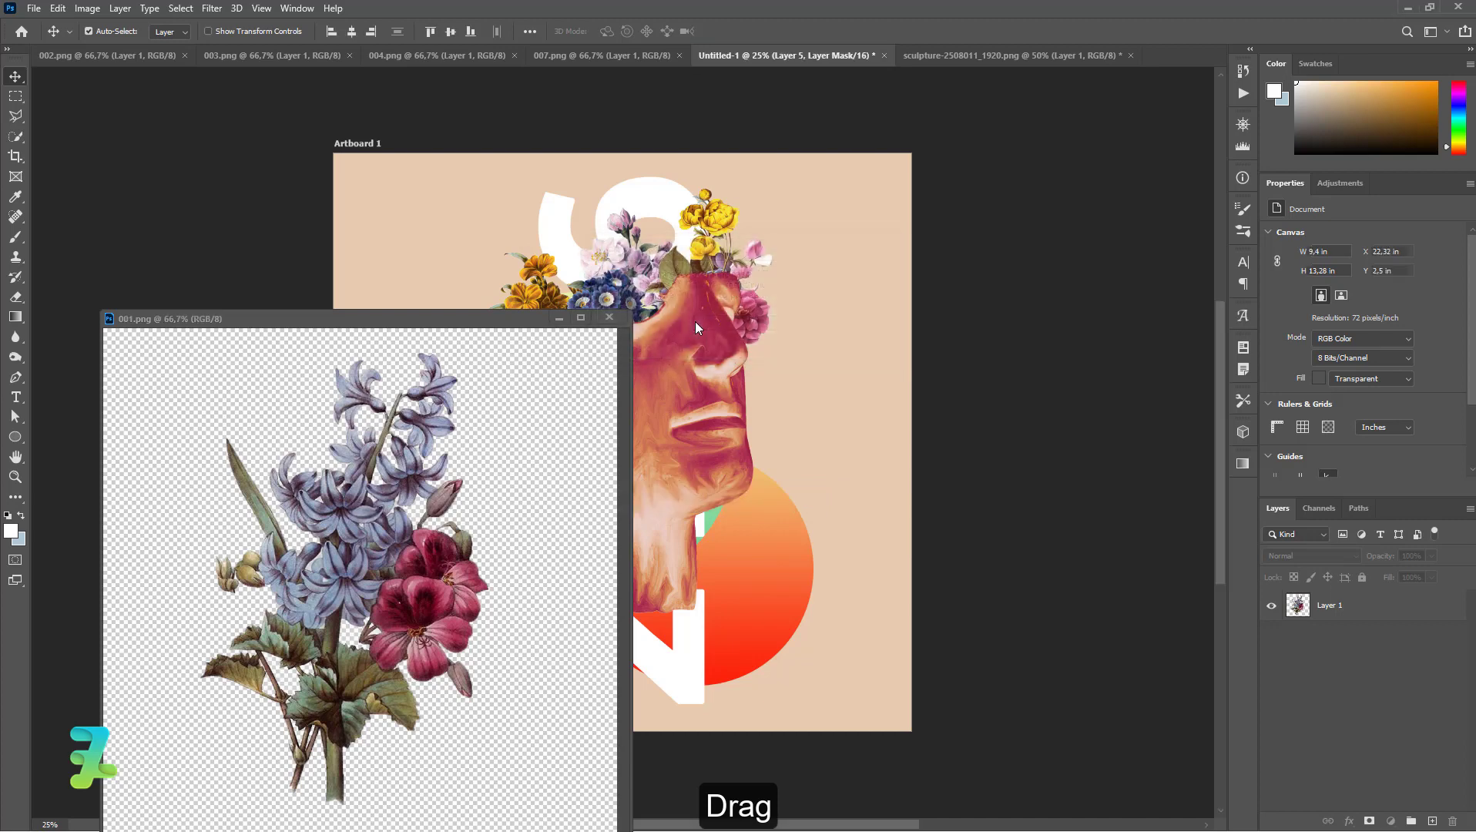
{"action": "left_click", "coordinate": [613, 318]}
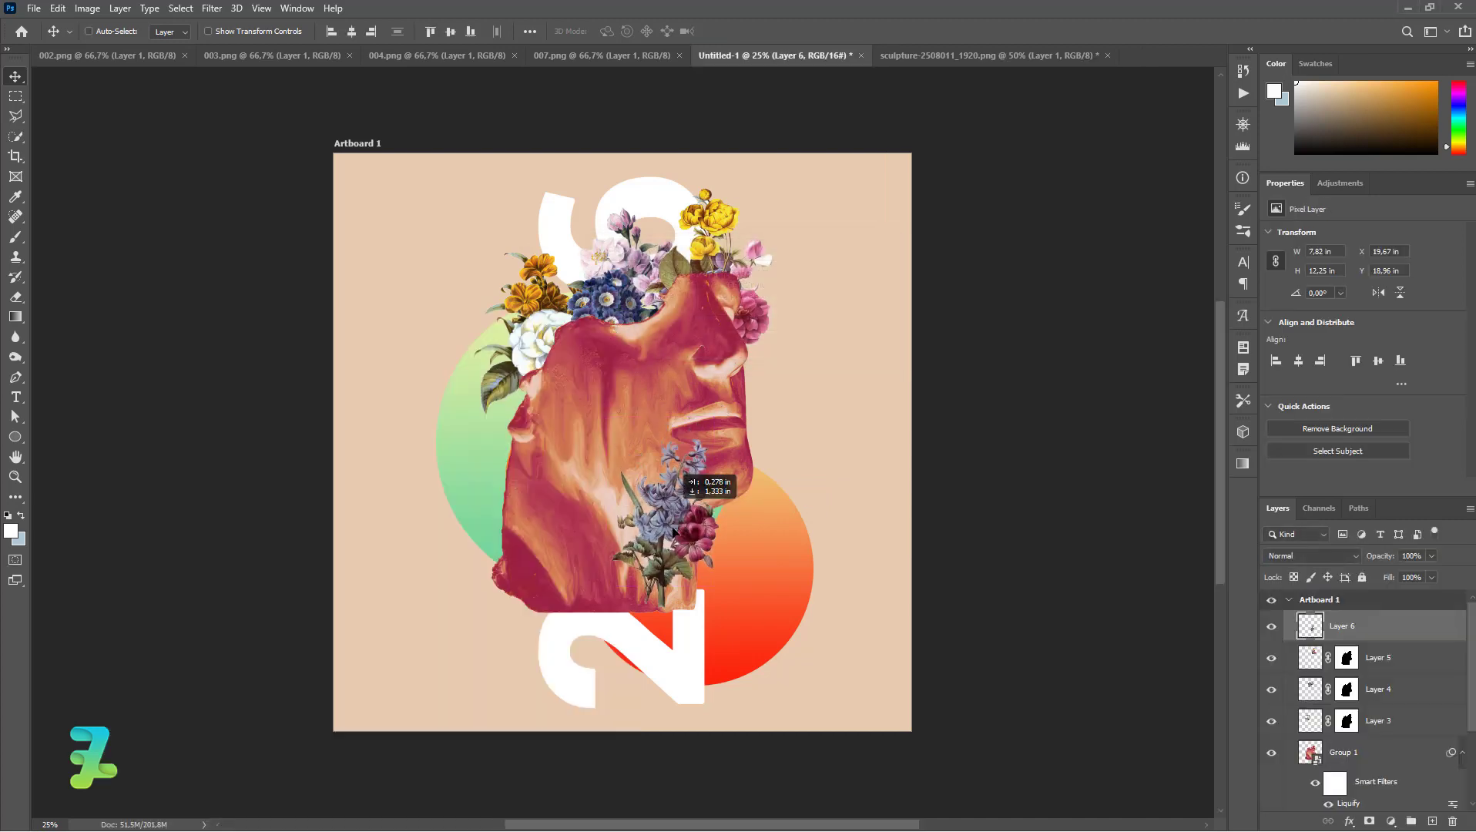
{"action": "left_click_drag", "start_coordinate": [675, 500], "coordinate": [681, 554]}
- Rotate the hyacinth bouquet to about -33° and set it at the head's lower left
{"action": "key", "text": "ctrl+t"}
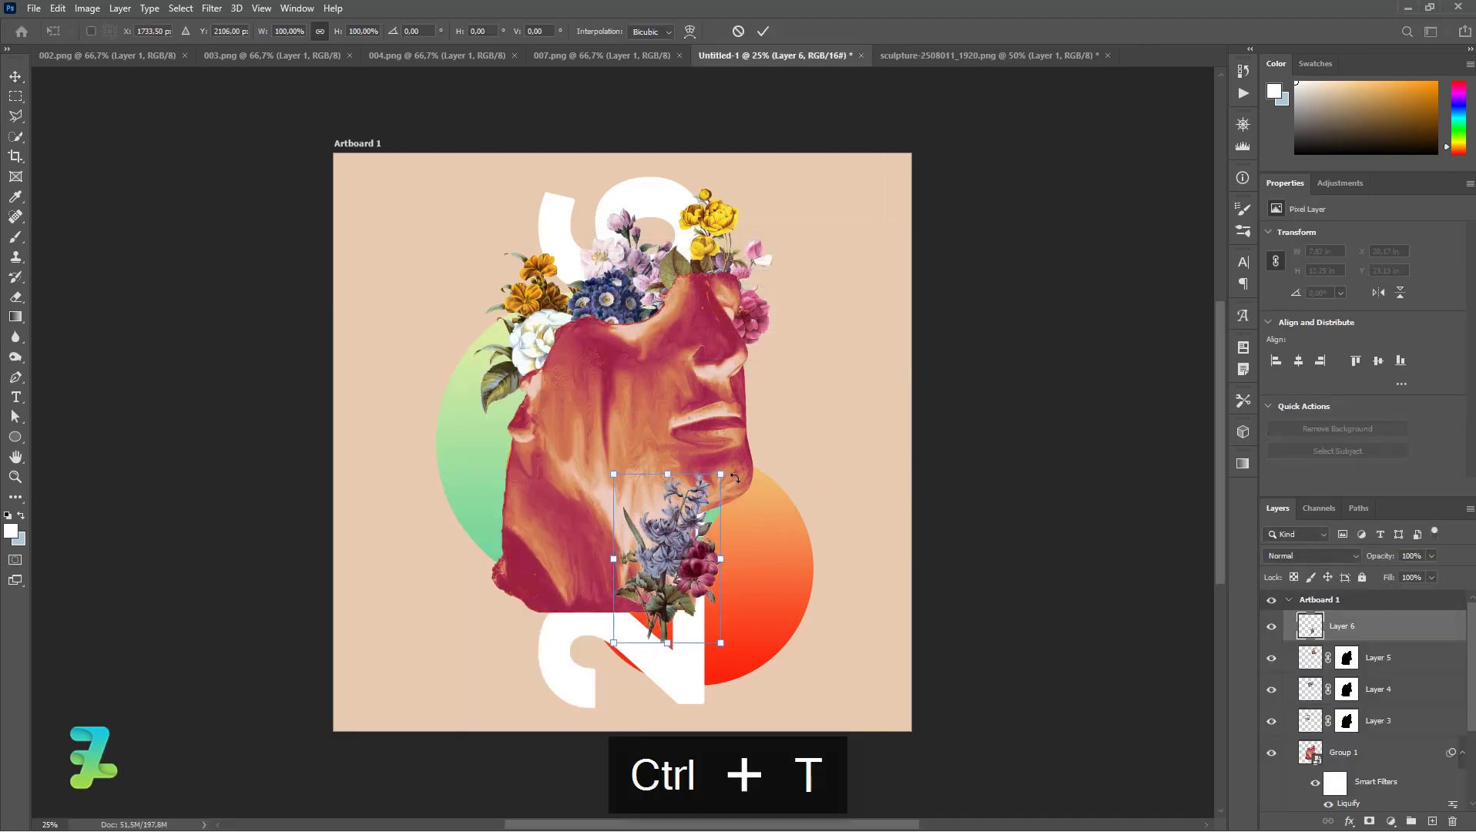
{"action": "mouse_move", "coordinate": [734, 478]}
{"action": "left_mouse_down"}
{"action": "mouse_move", "coordinate": [715, 551]}
{"action": "mouse_move", "coordinate": [805, 541]}
{"action": "mouse_move", "coordinate": [762, 562]}
{"action": "mouse_move", "coordinate": [798, 592]}
{"action": "left_mouse_up"}
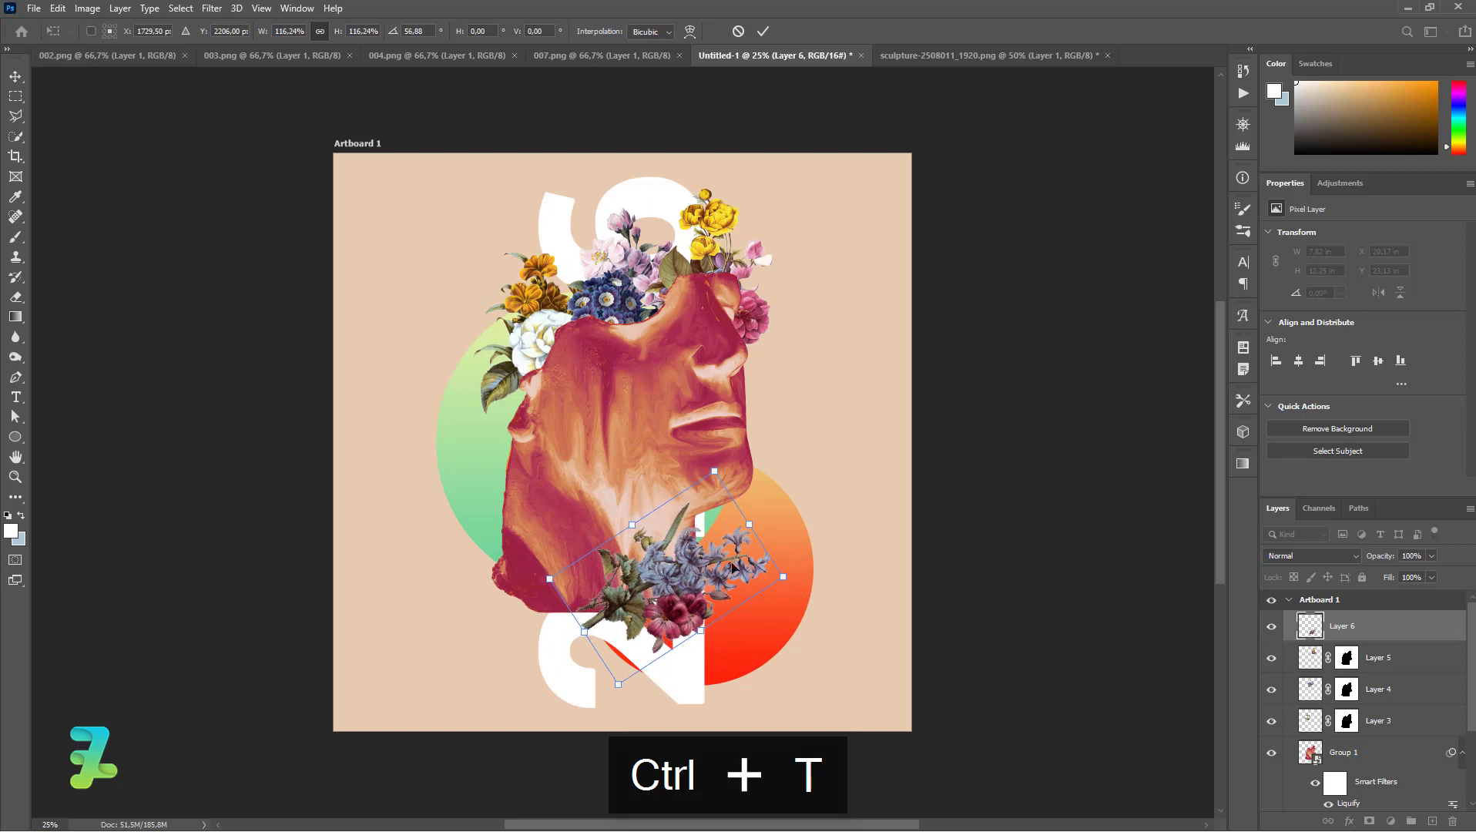
{"action": "mouse_move", "coordinate": [706, 571]}
{"action": "left_mouse_down"}
{"action": "mouse_move", "coordinate": [724, 560]}
{"action": "mouse_move", "coordinate": [718, 571]}
{"action": "left_mouse_up"}
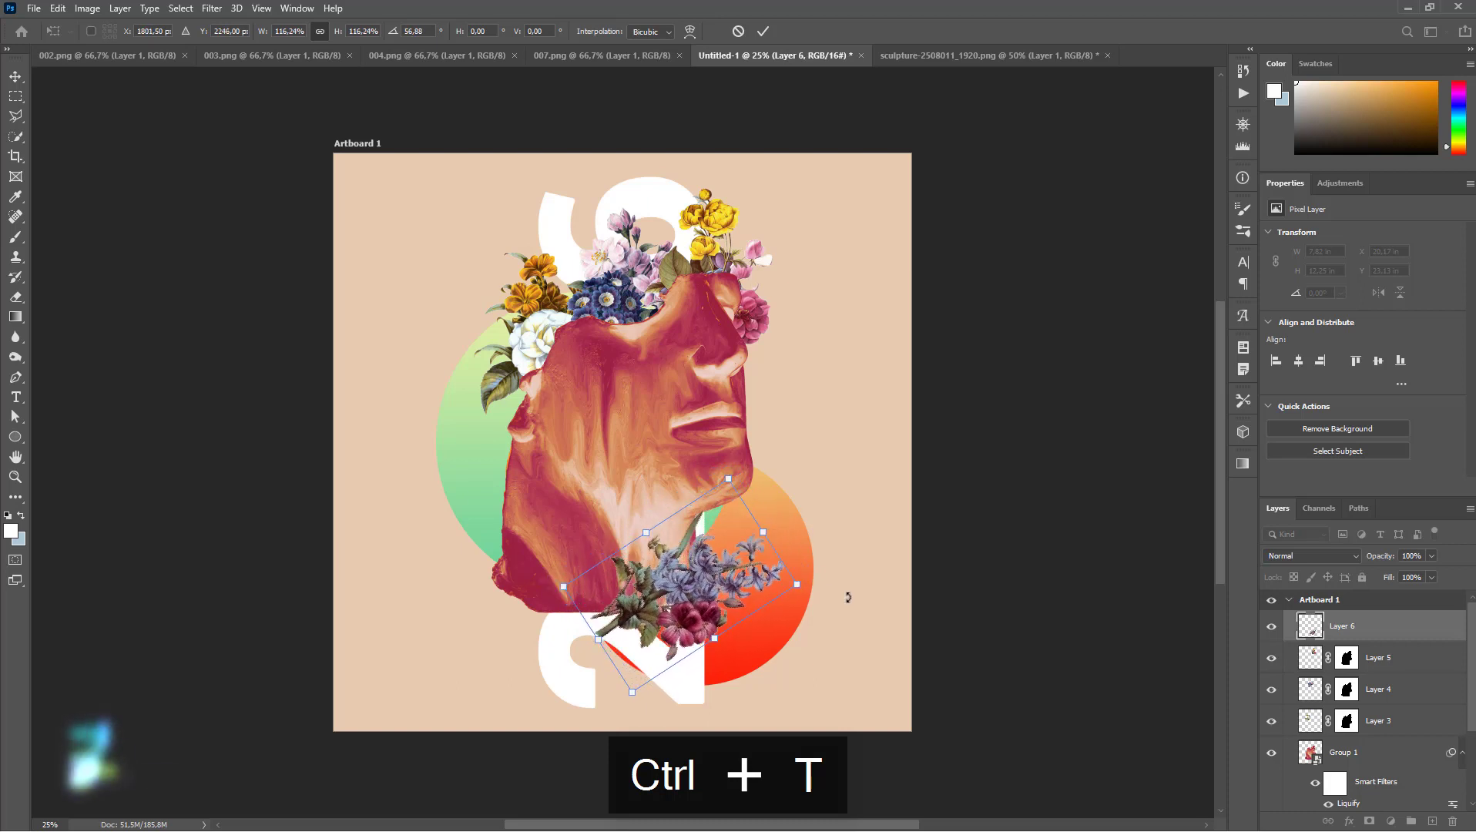
{"action": "left_click_drag", "start_coordinate": [851, 574], "coordinate": [688, 483]}
{"action": "left_click_drag", "start_coordinate": [700, 599], "coordinate": [531, 570]}
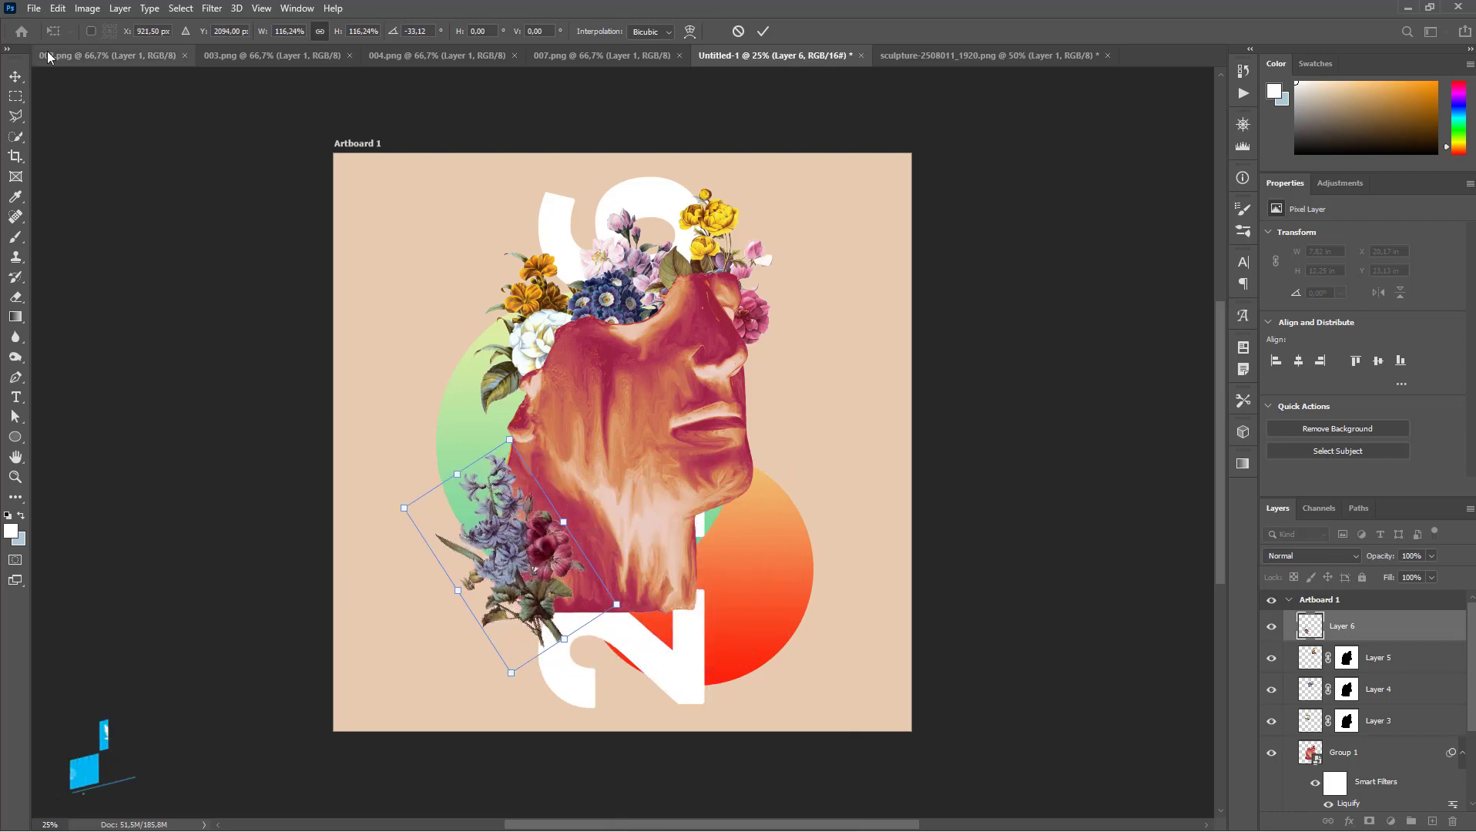
{"action": "key", "text": "Return"}
- Drag the 007.png pink dahlia bouquet in as Layer 7 and raise it onto the forehead
{"action": "left_click", "coordinate": [581, 58]}
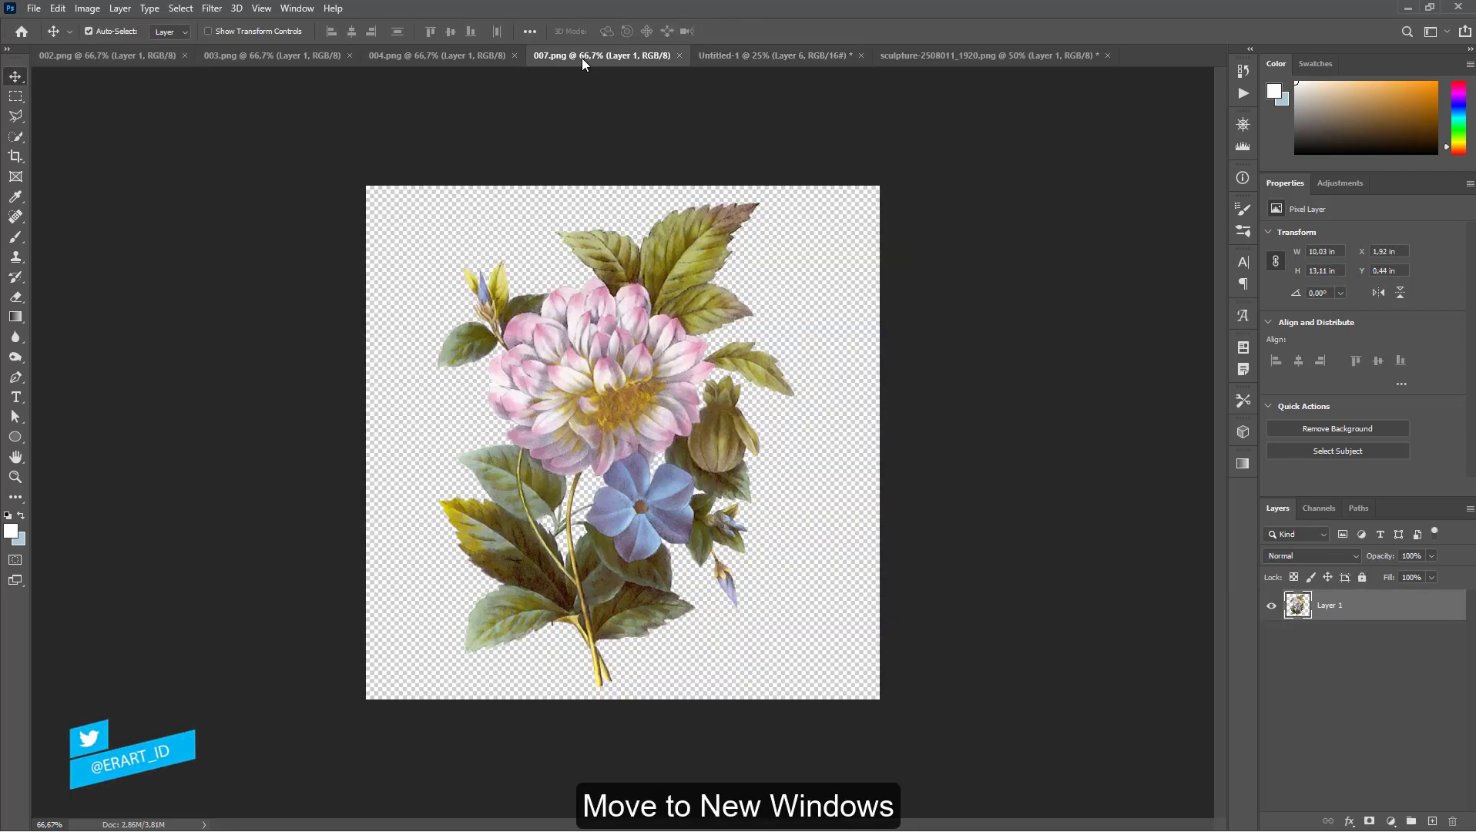
{"action": "right_click", "coordinate": [581, 58]}
{"action": "left_click", "coordinate": [630, 134]}
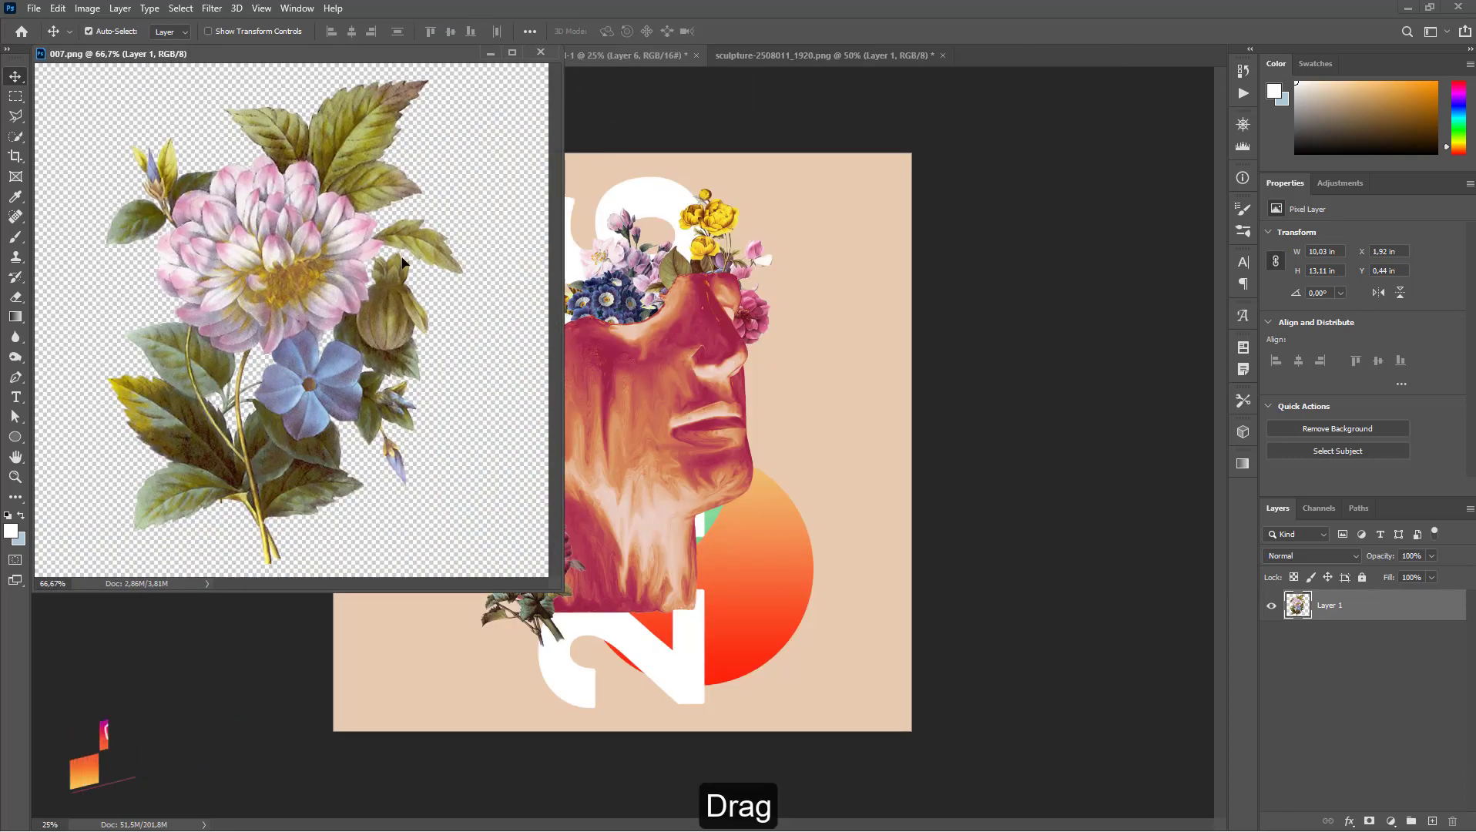
{"action": "left_click_drag", "start_coordinate": [423, 239], "coordinate": [678, 443]}
{"action": "left_click", "coordinate": [724, 323]}
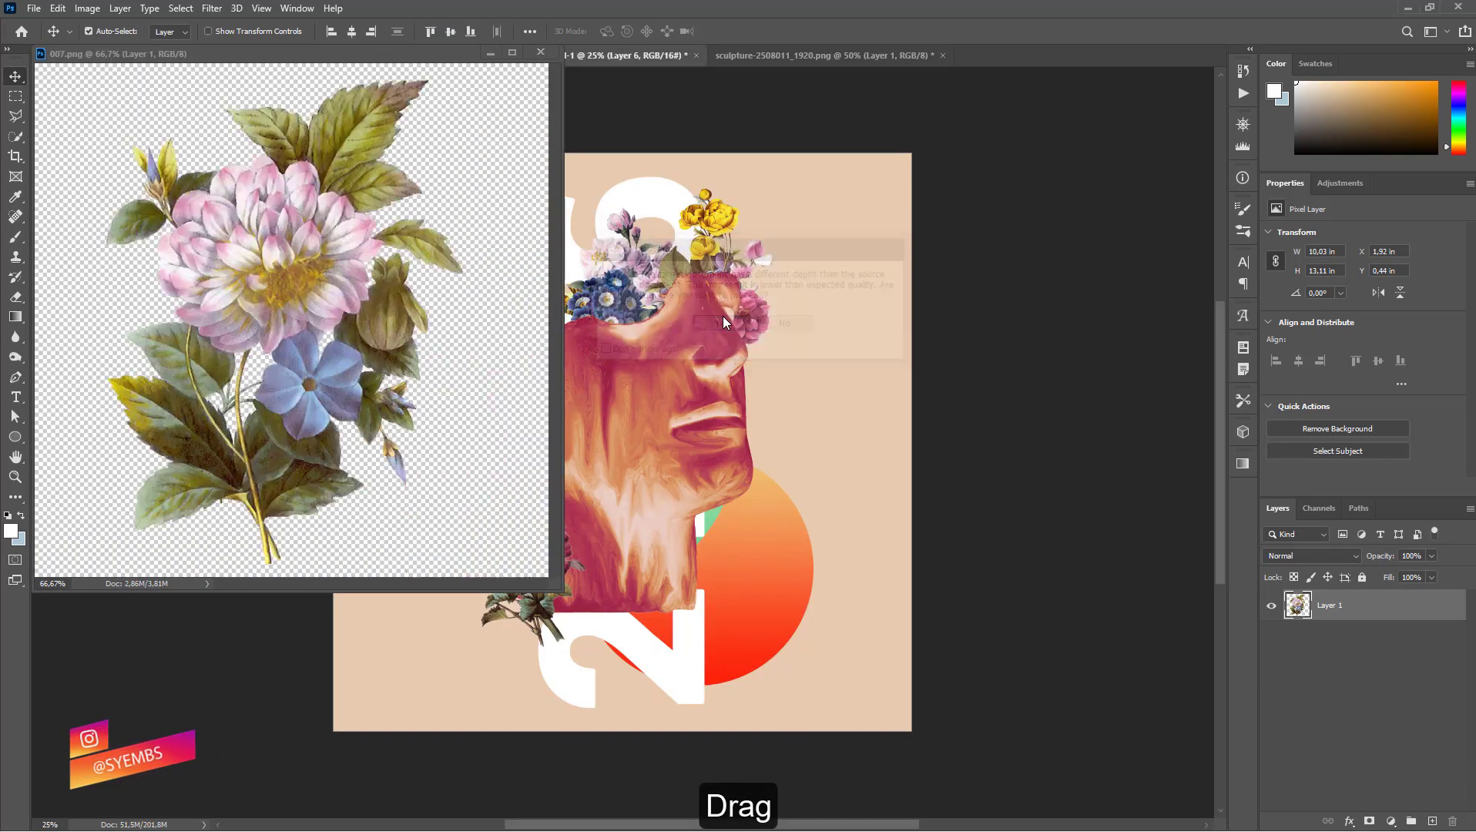
{"action": "left_click", "coordinate": [541, 53]}
{"action": "mouse_move", "coordinate": [662, 491]}
{"action": "left_mouse_down"}
{"action": "mouse_move", "coordinate": [645, 343]}
{"action": "mouse_move", "coordinate": [633, 351]}
{"action": "mouse_move", "coordinate": [650, 327]}
{"action": "left_mouse_up"}
{"action": "key", "text": "ctrl+equal"}
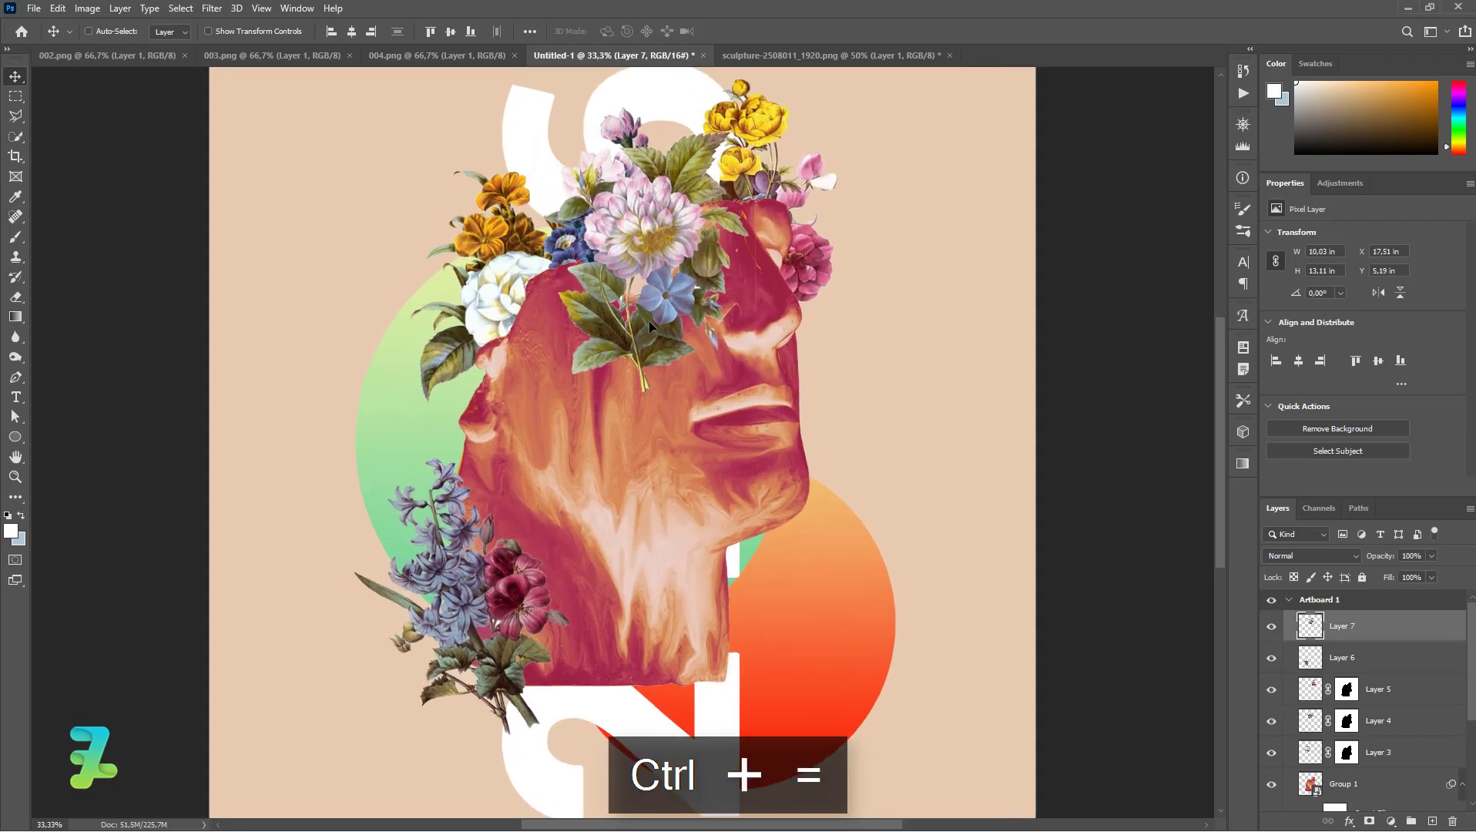
{"action": "key", "text": "ctrl+equal"}
- Add a mask to Layer 7 and set up a small hard round brush in black (000000)
{"action": "scroll", "coordinate": [1216, 345], "scroll_direction": "up", "scroll_amount": 1}
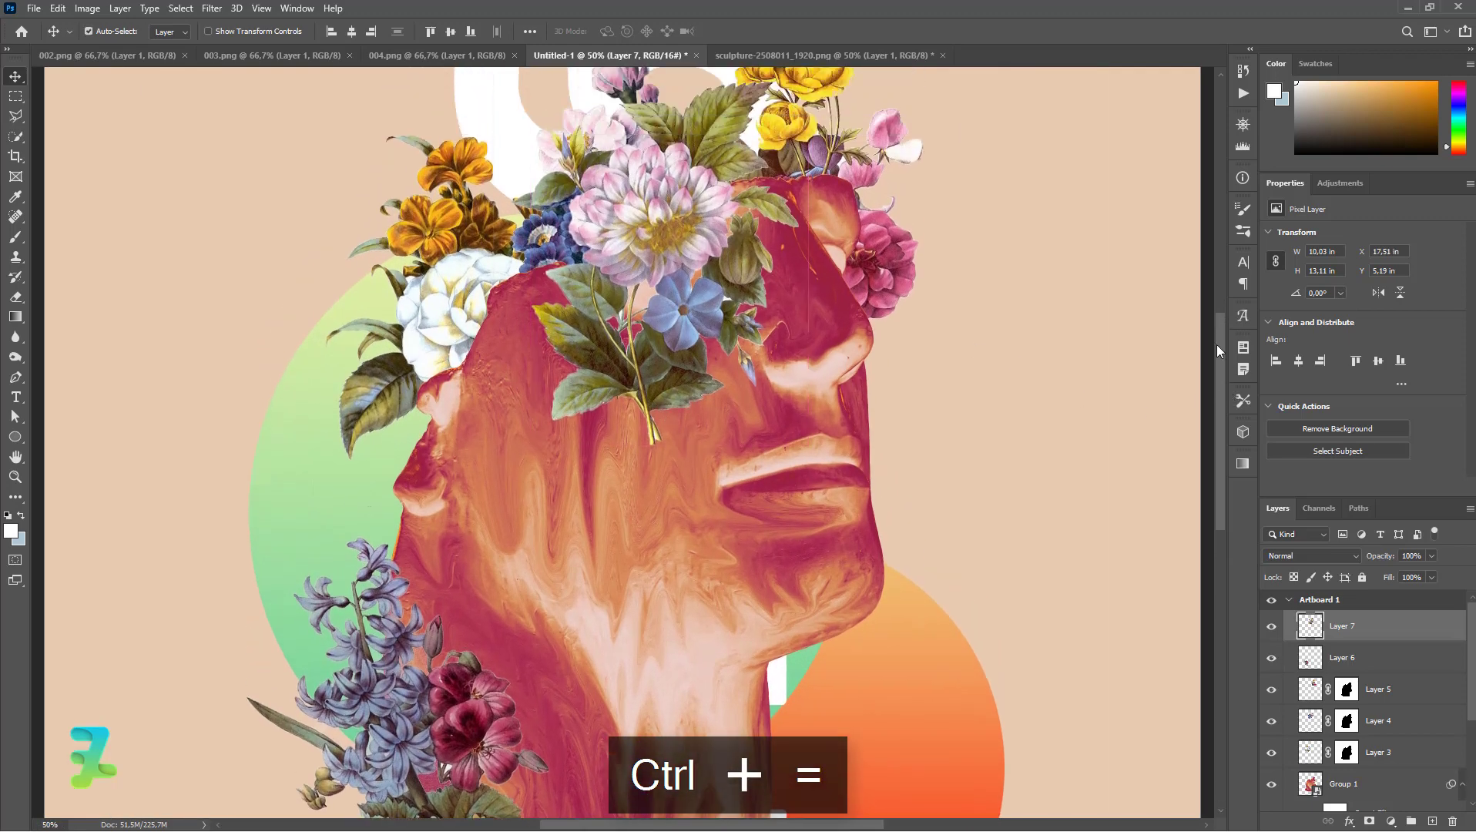
{"action": "scroll", "coordinate": [1217, 345], "scroll_direction": "up", "scroll_amount": 1}
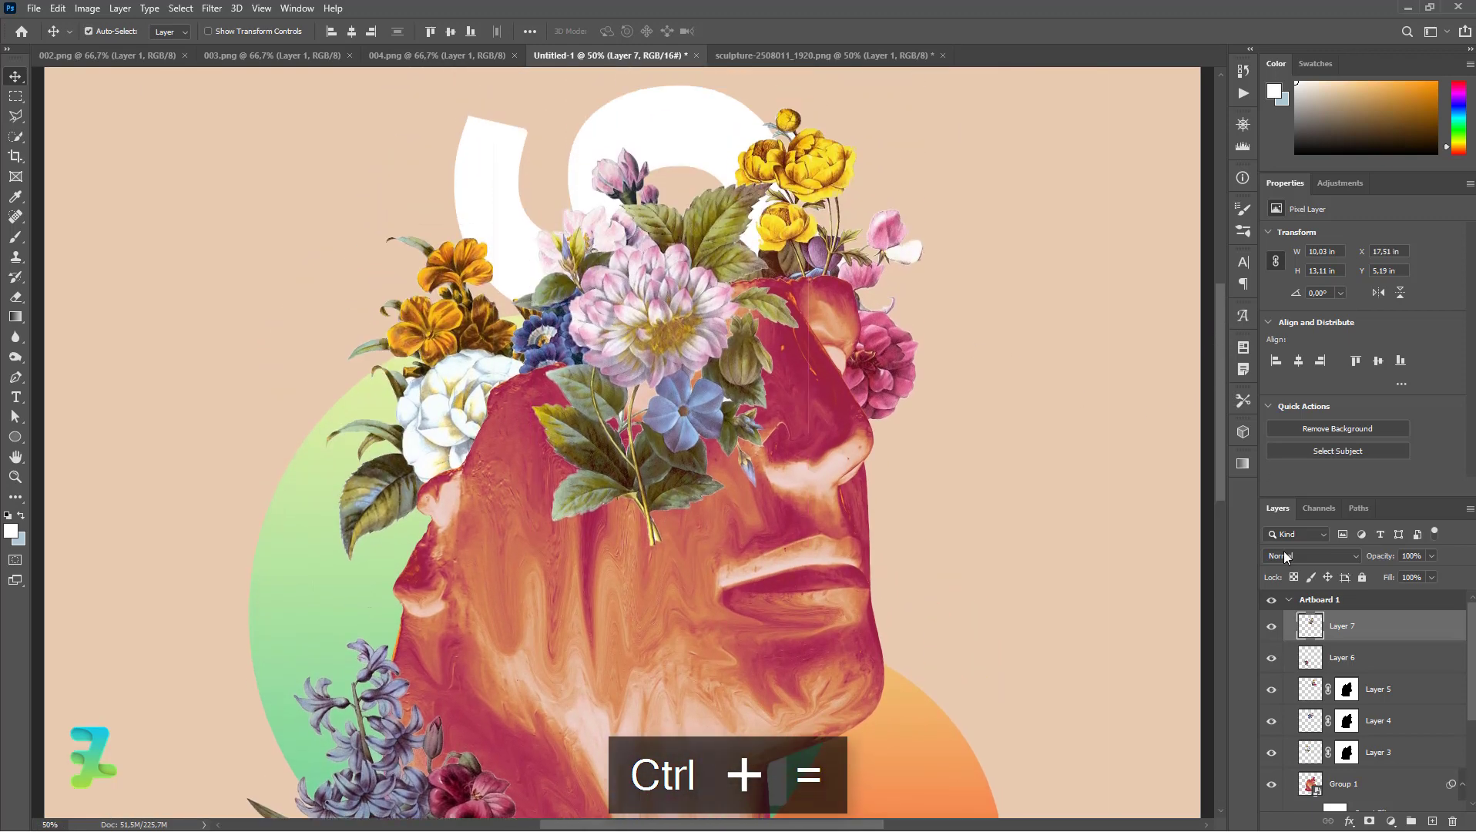
{"action": "left_click", "coordinate": [1370, 822]}
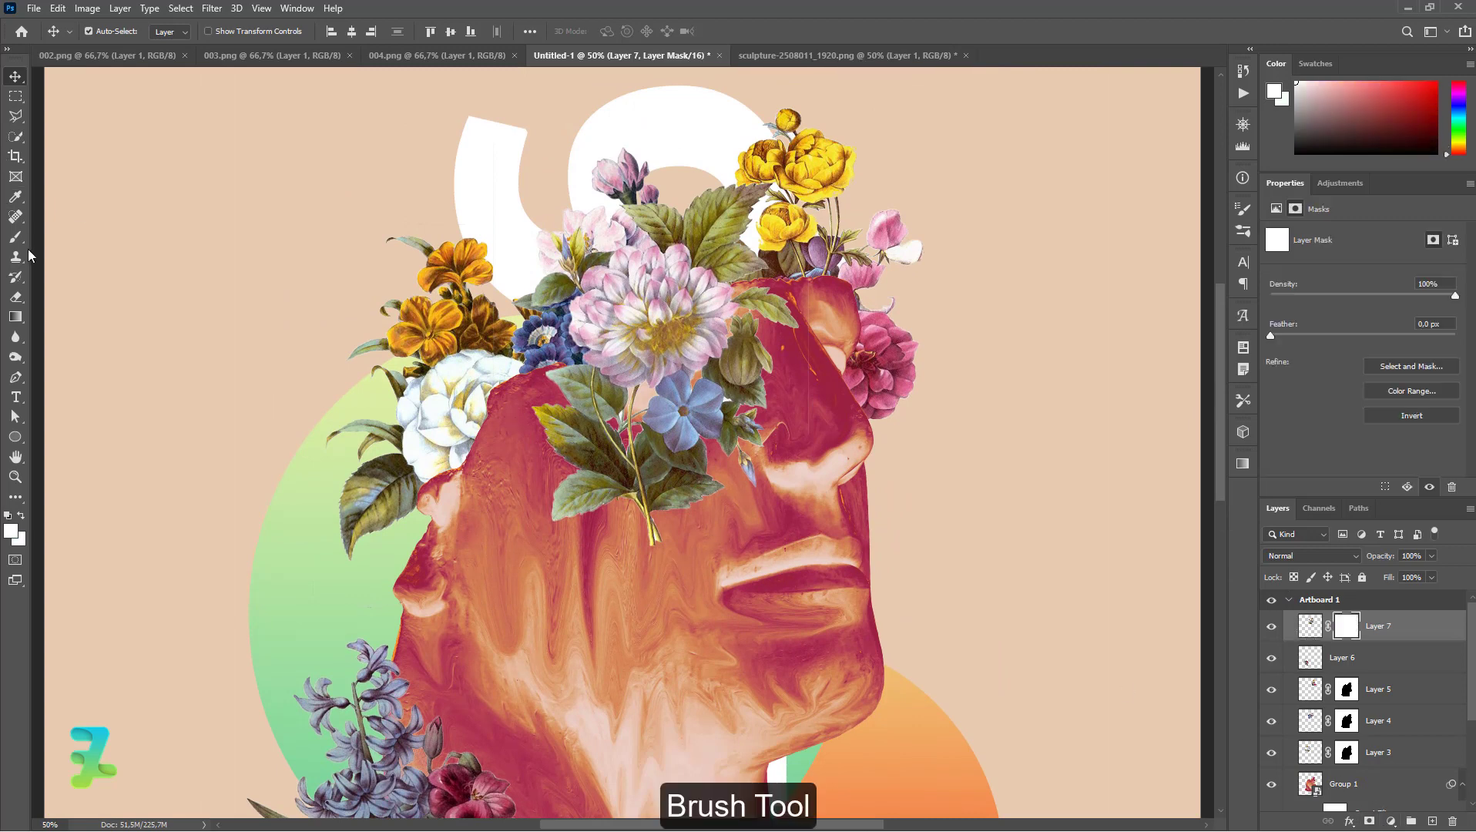
{"action": "key", "text": "b"}
{"action": "left_click", "coordinate": [111, 32]}
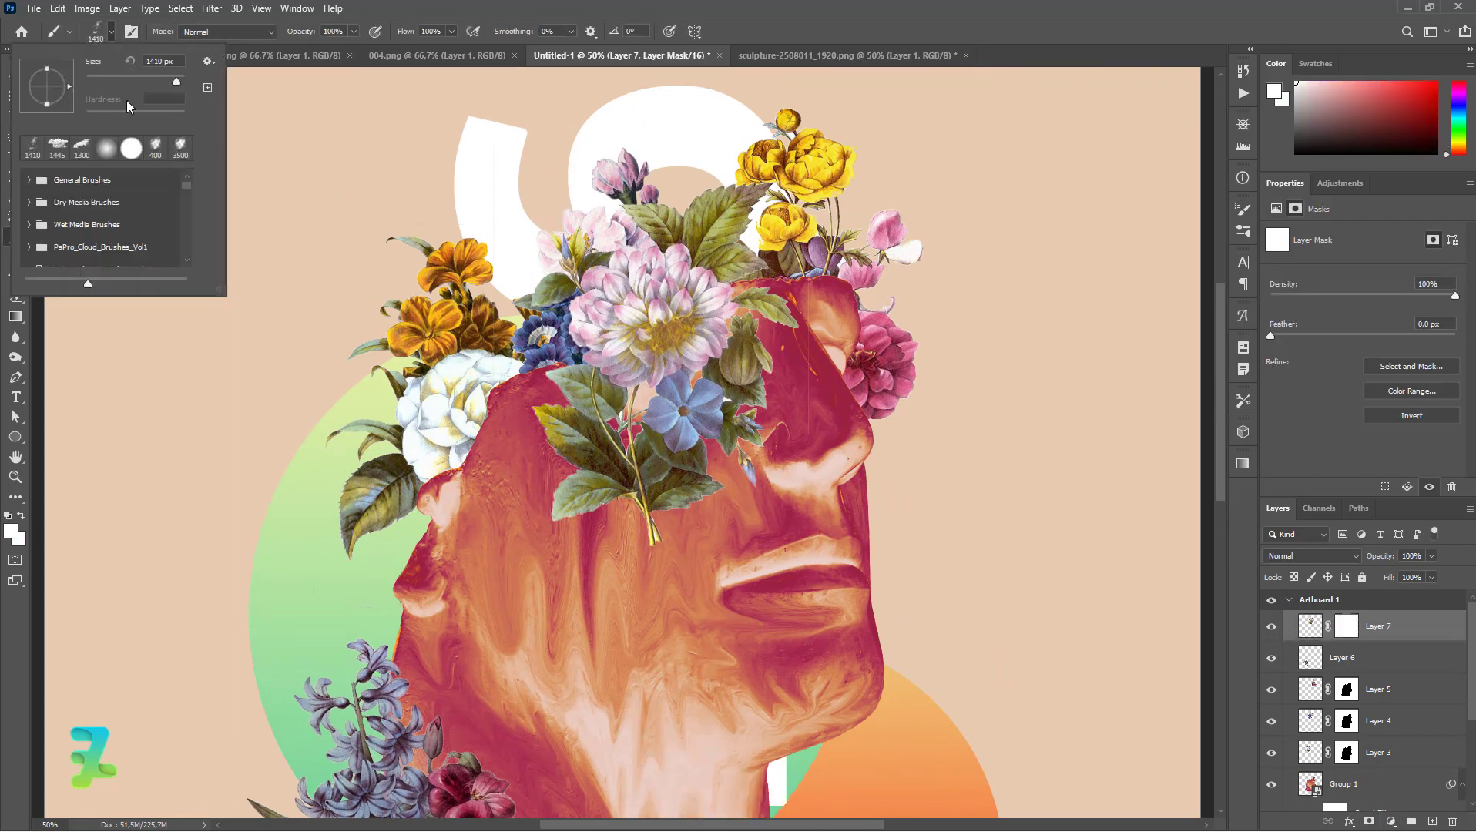
{"action": "left_click", "coordinate": [132, 151]}
{"action": "left_click", "coordinate": [111, 31]}
{"action": "key", "text": "bracketleft"}
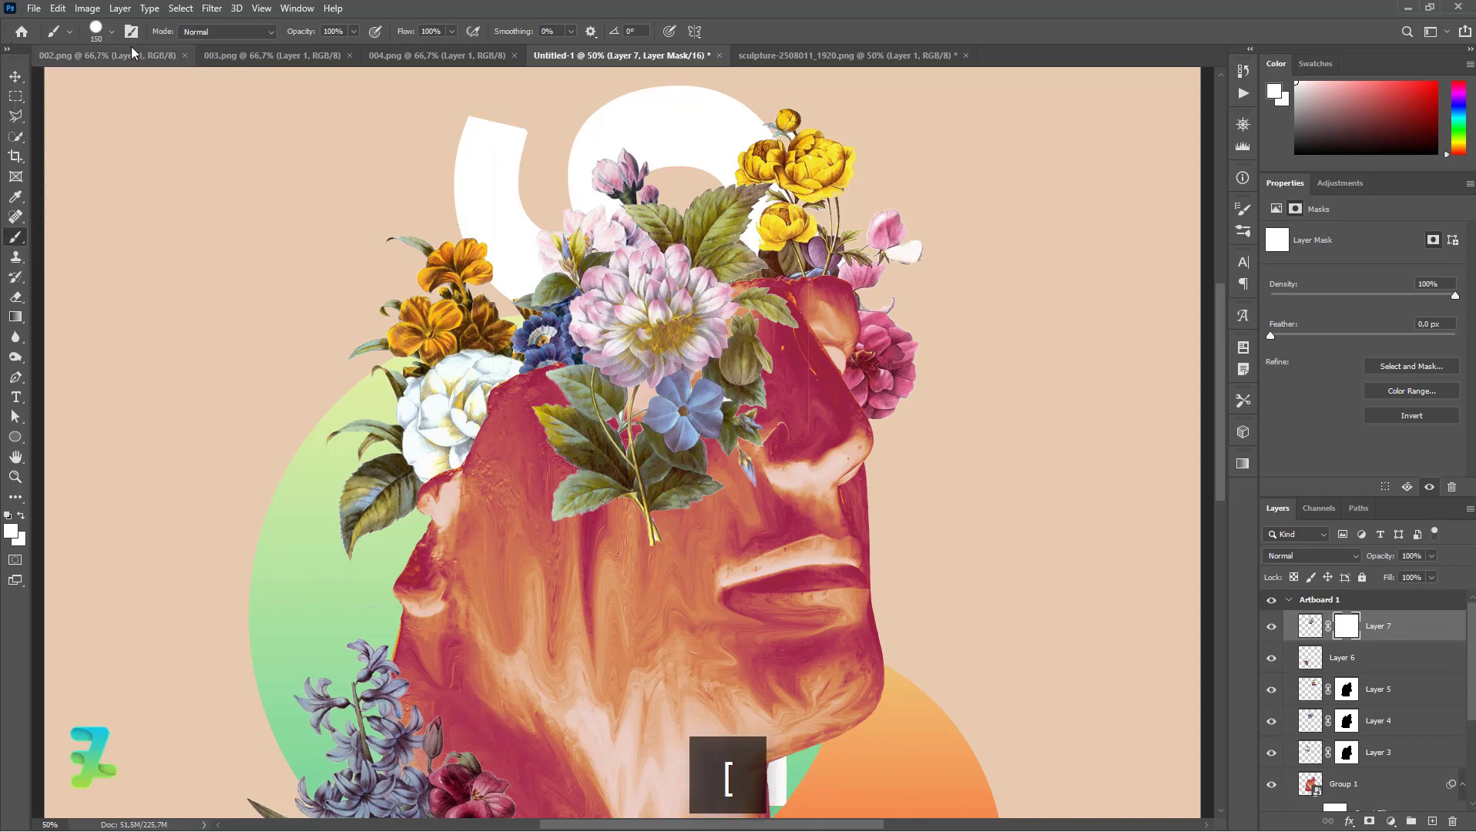
{"action": "left_click", "coordinate": [11, 532]}
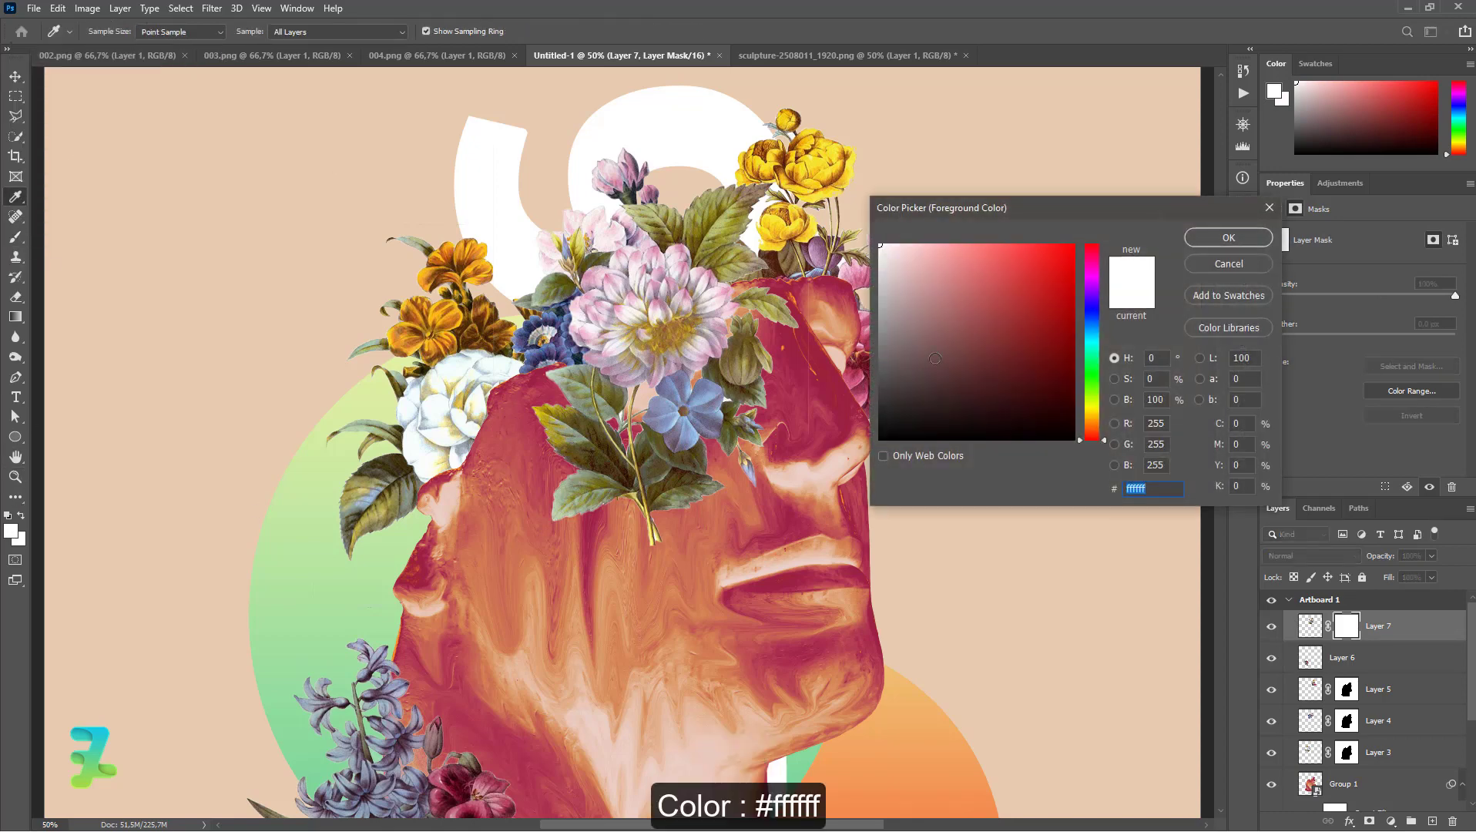
{"action": "left_click", "coordinate": [1264, 243]}
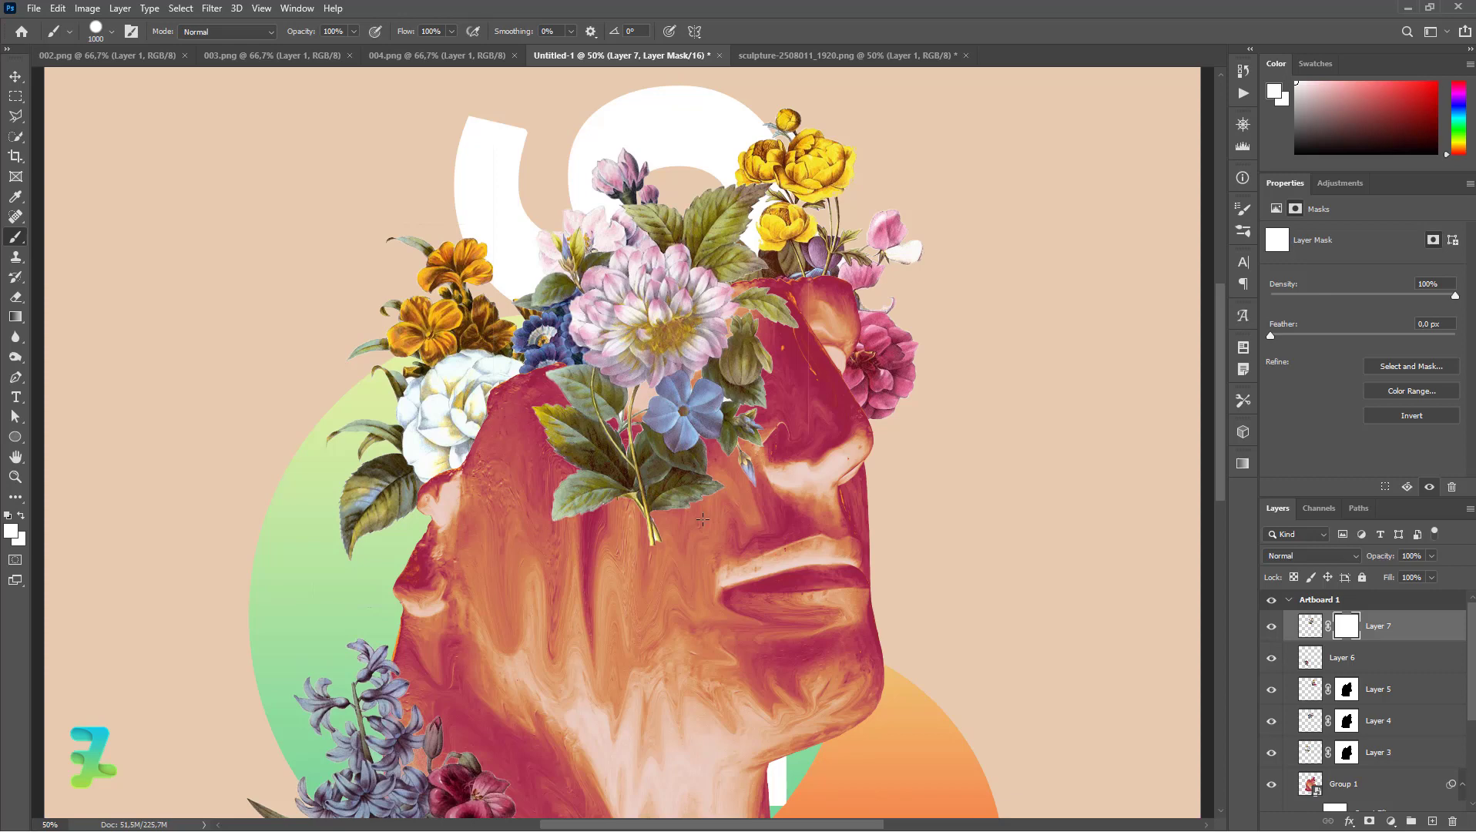
{"action": "left_click", "coordinate": [11, 530]}
{"action": "type", "text": "000000"}
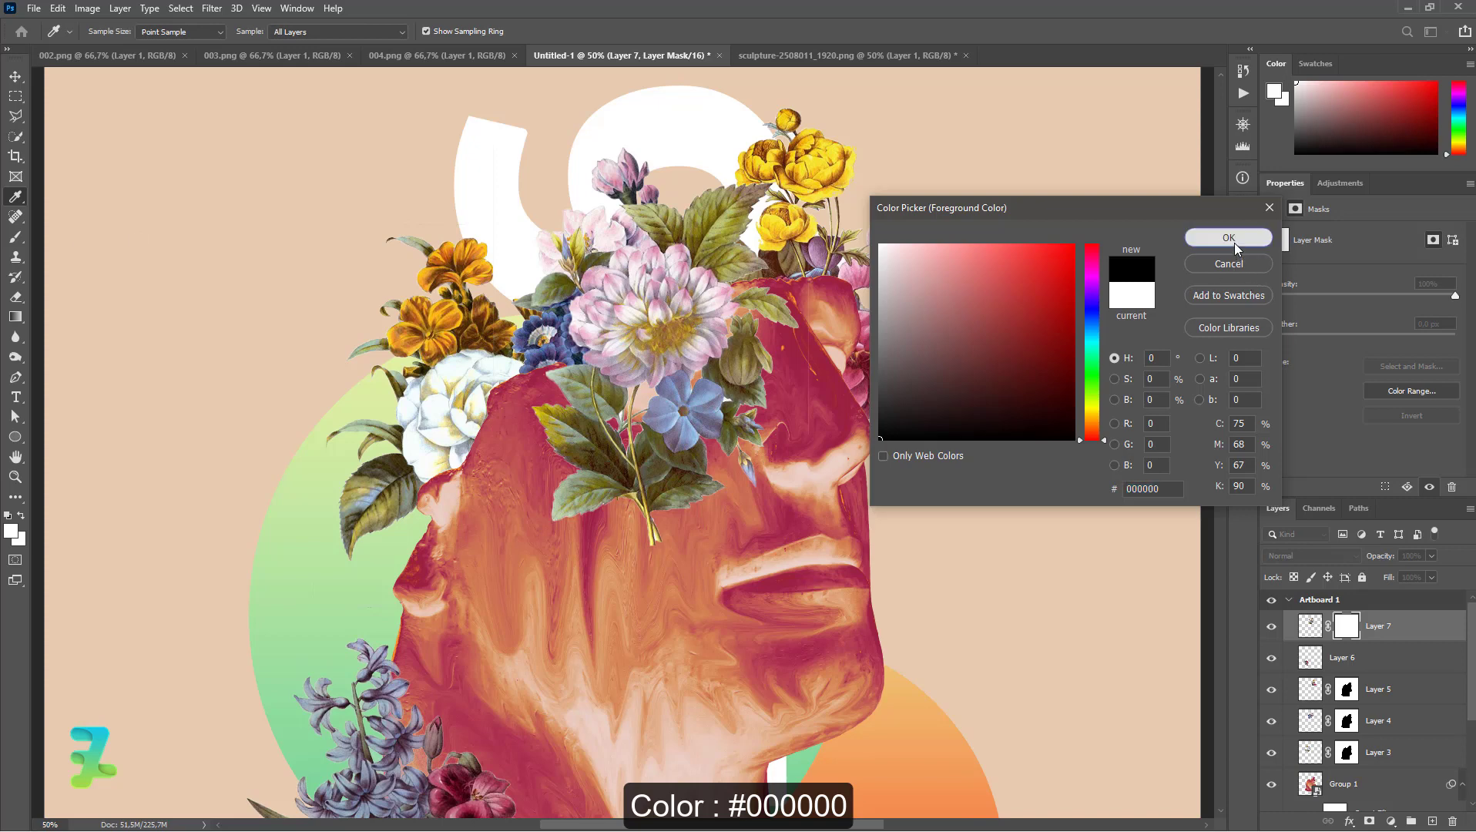
{"action": "left_click", "coordinate": [1231, 239]}
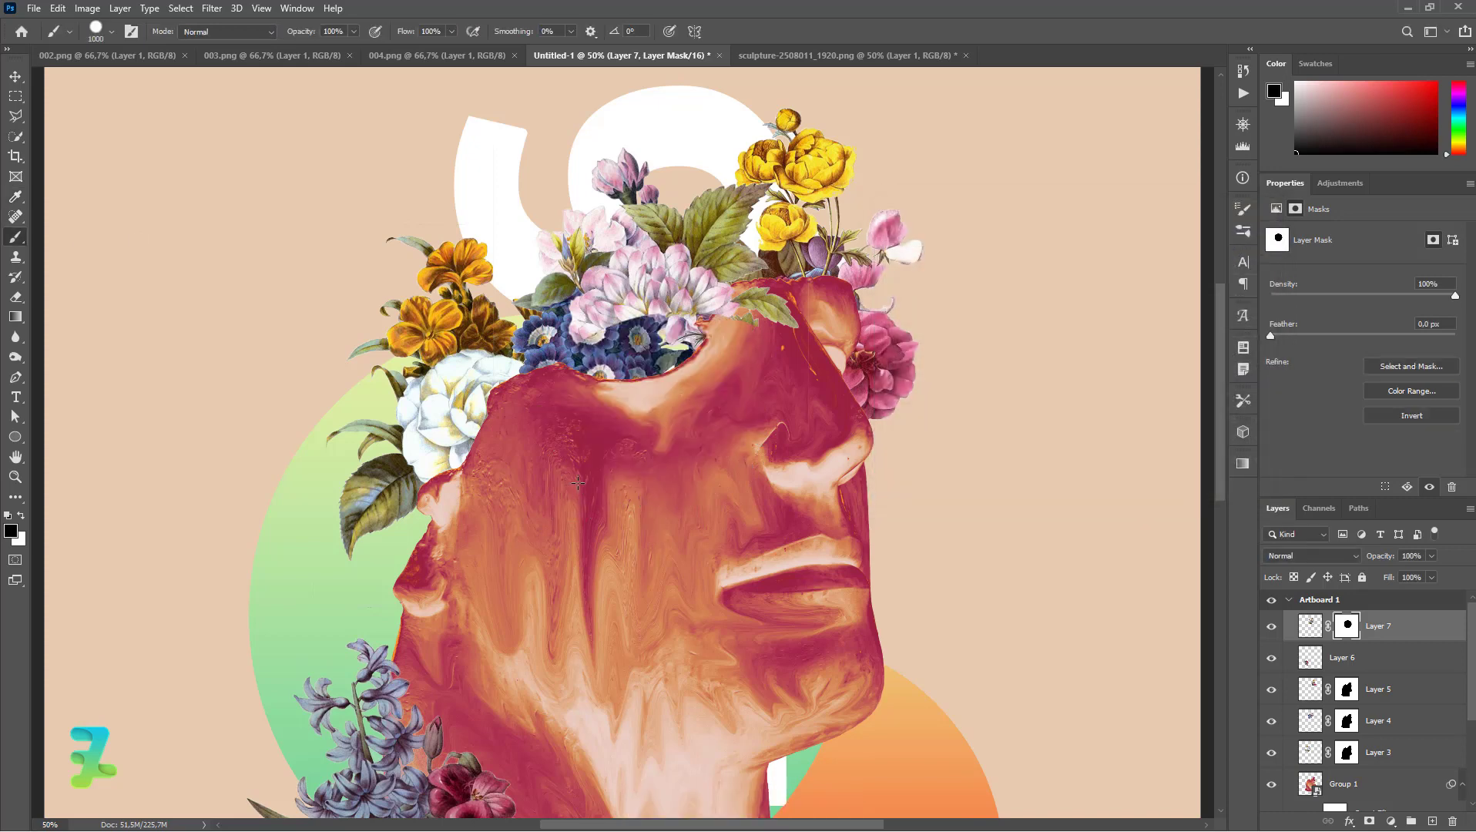
- Paint out the dahlia stems and lower leaves over the head on Layer 7's mask
{"action": "key", "text": "ctrl+z"}
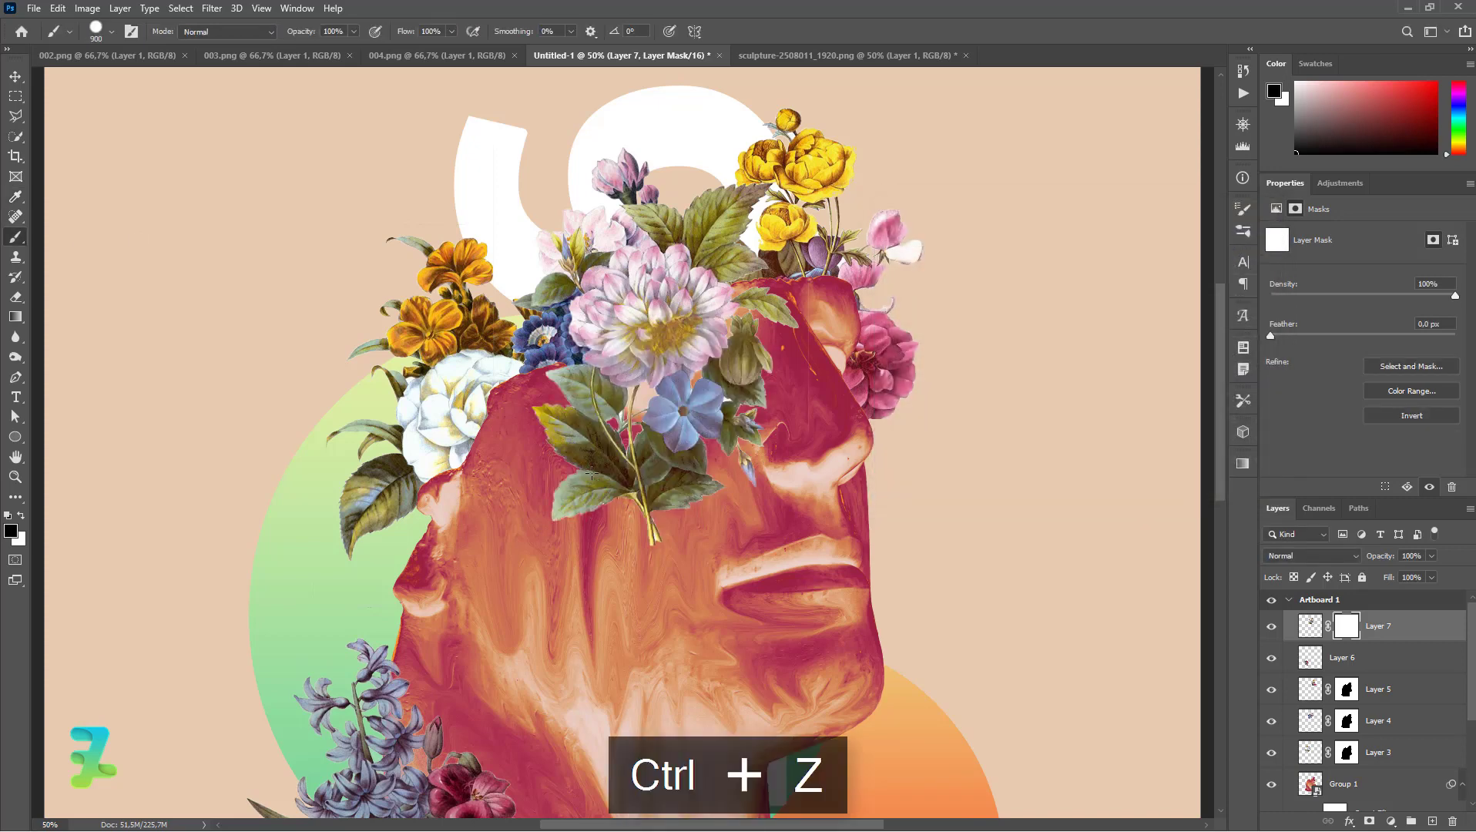
{"action": "mouse_move", "coordinate": [651, 539]}
{"action": "left_mouse_down"}
{"action": "mouse_move", "coordinate": [589, 509]}
{"action": "mouse_move", "coordinate": [661, 490]}
{"action": "mouse_move", "coordinate": [570, 408]}
{"action": "mouse_move", "coordinate": [549, 416]}
{"action": "left_mouse_up"}
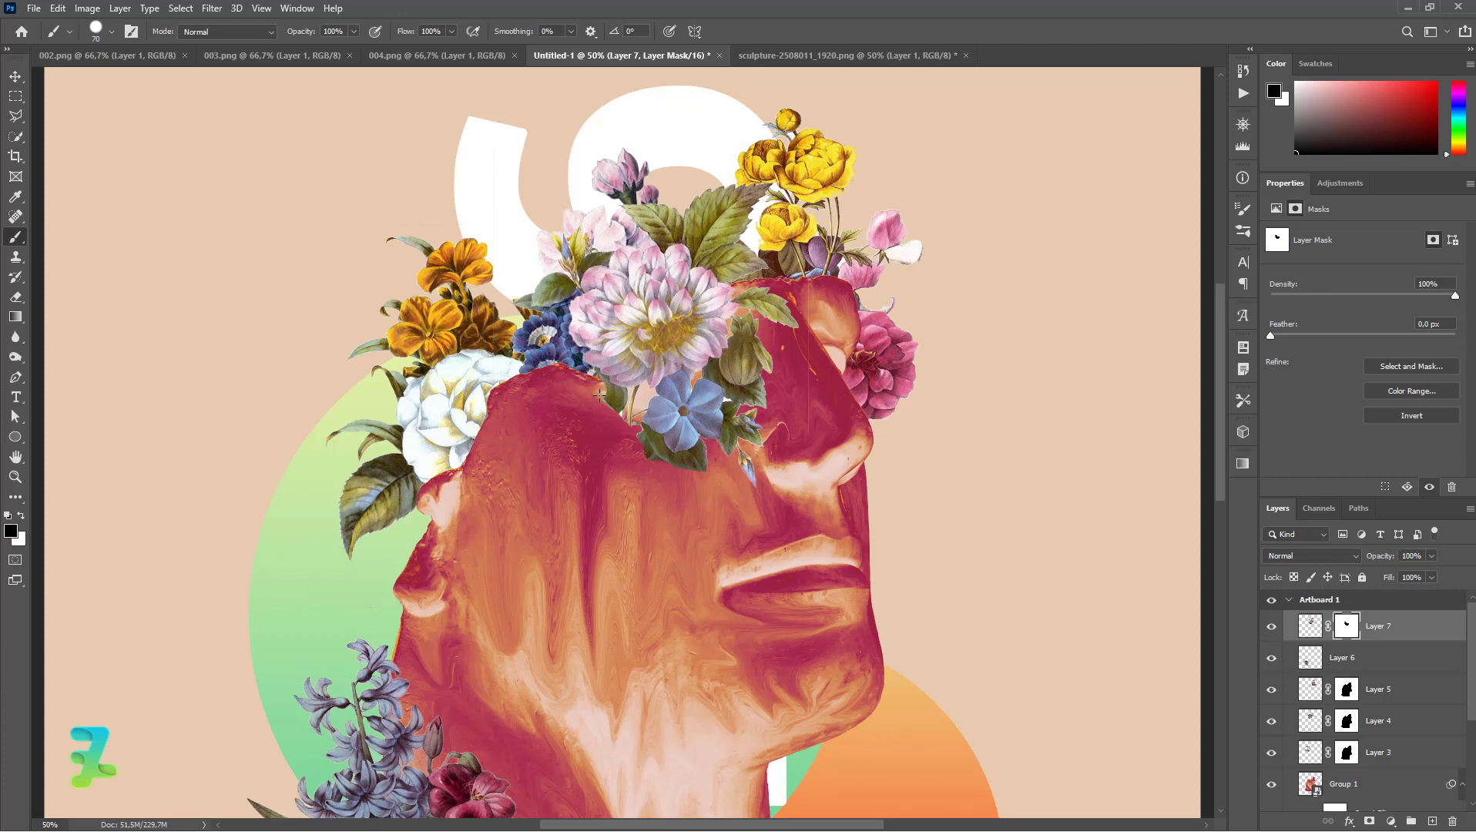
{"action": "left_click_drag", "start_coordinate": [600, 396], "coordinate": [663, 447]}
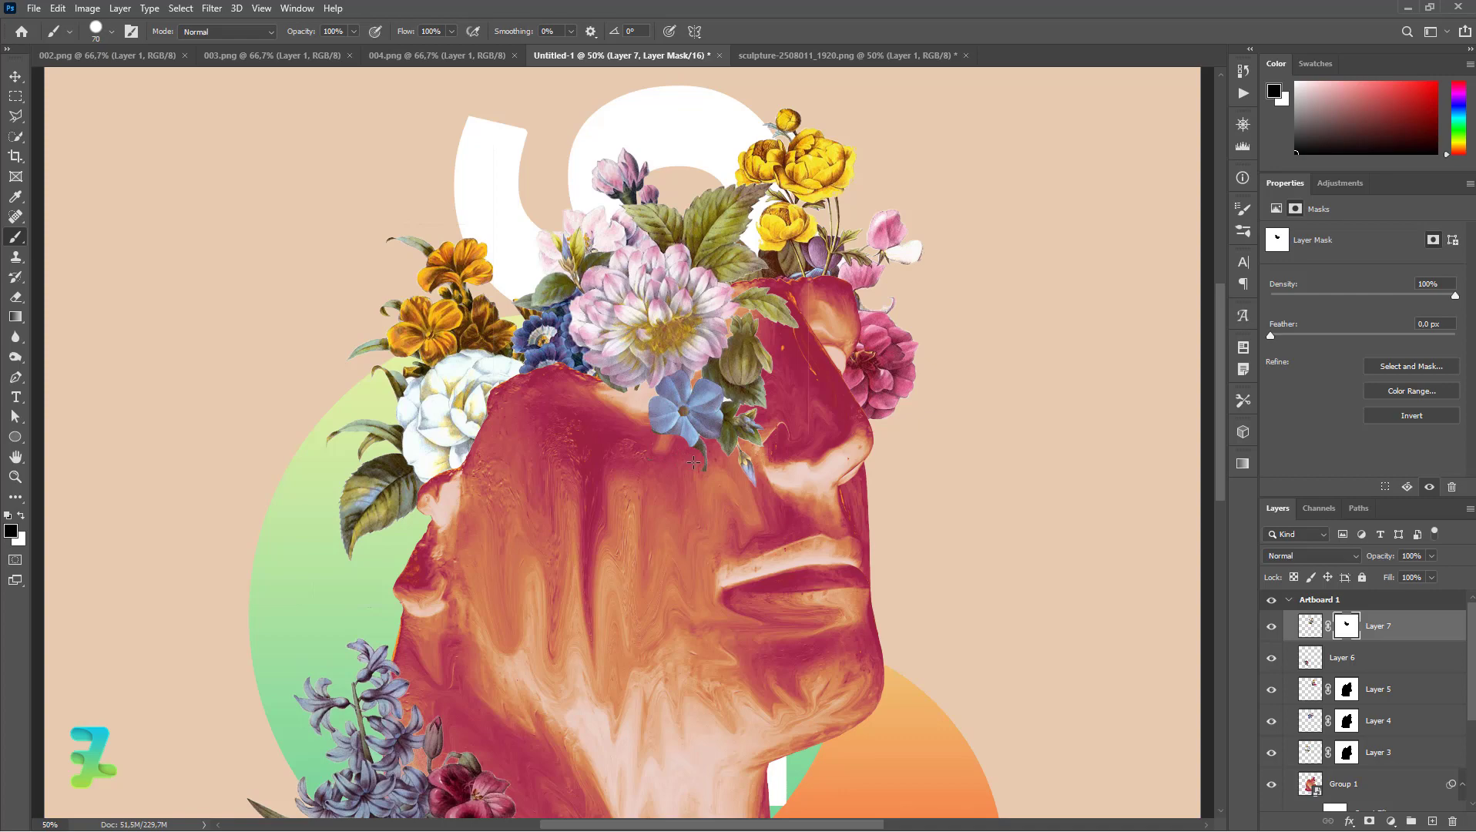
{"action": "key", "text": "ctrl+z"}
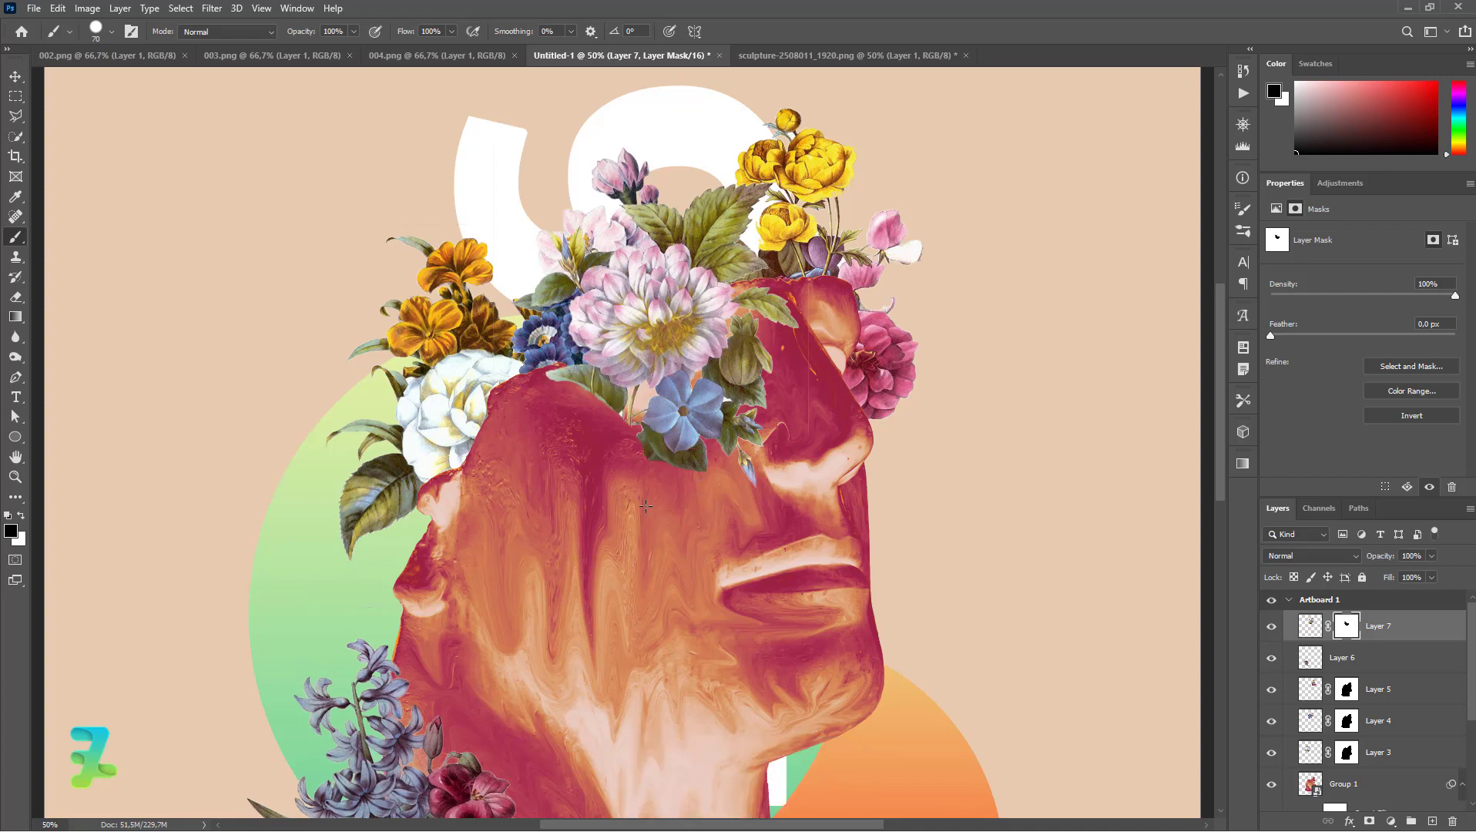
{"action": "key", "text": "ctrl+equal"}
{"action": "key", "text": "ctrl+equal"}
{"action": "key", "text": "ctrl+equal"}
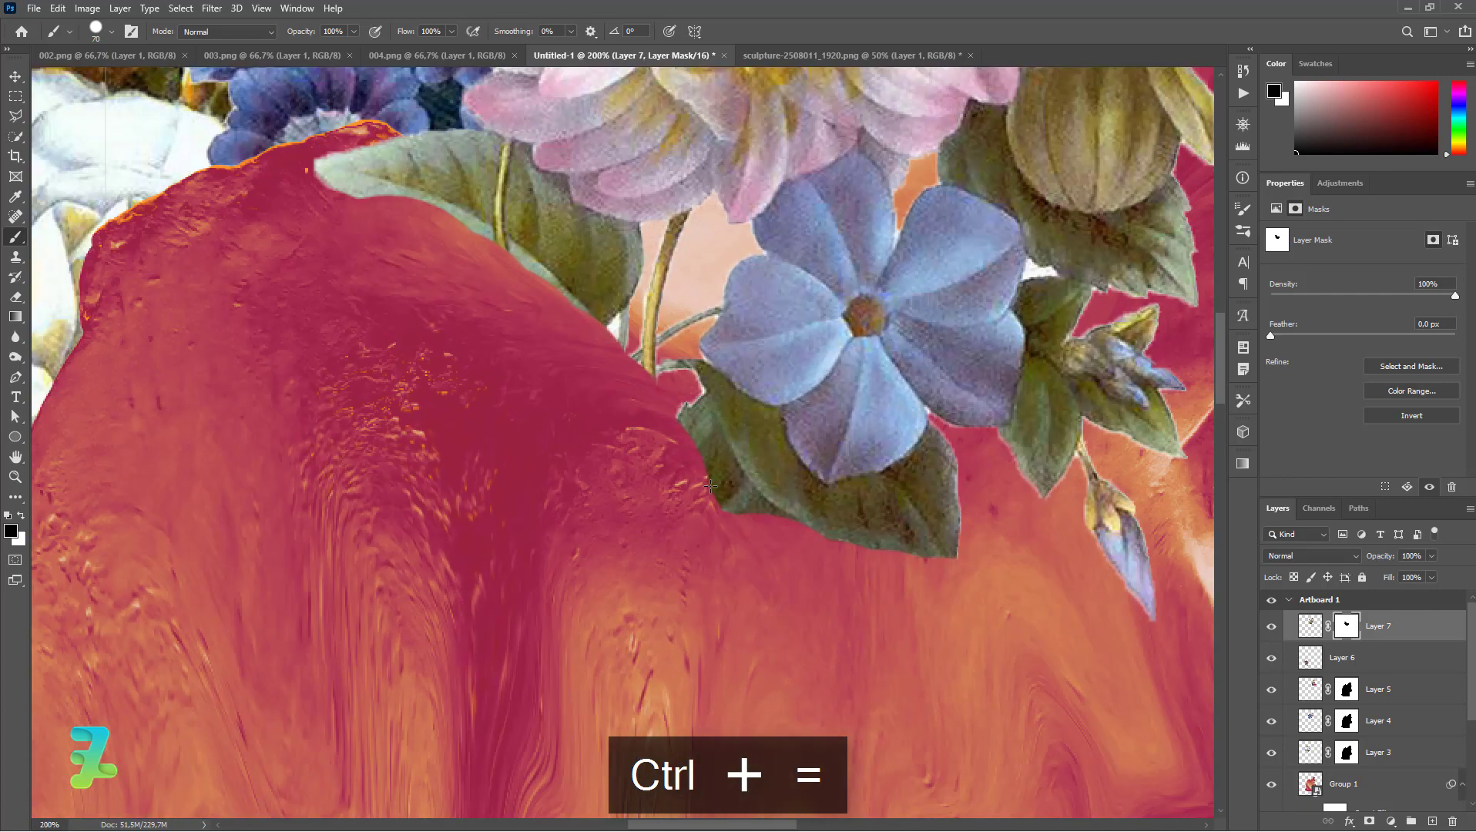
{"action": "mouse_move", "coordinate": [617, 343]}
{"action": "left_mouse_down"}
{"action": "mouse_move", "coordinate": [601, 331]}
{"action": "mouse_move", "coordinate": [680, 328]}
{"action": "left_mouse_up"}
{"action": "key", "text": "bracketleft"}
{"action": "key", "text": "bracketleft"}
{"action": "key", "text": "bracketleft"}
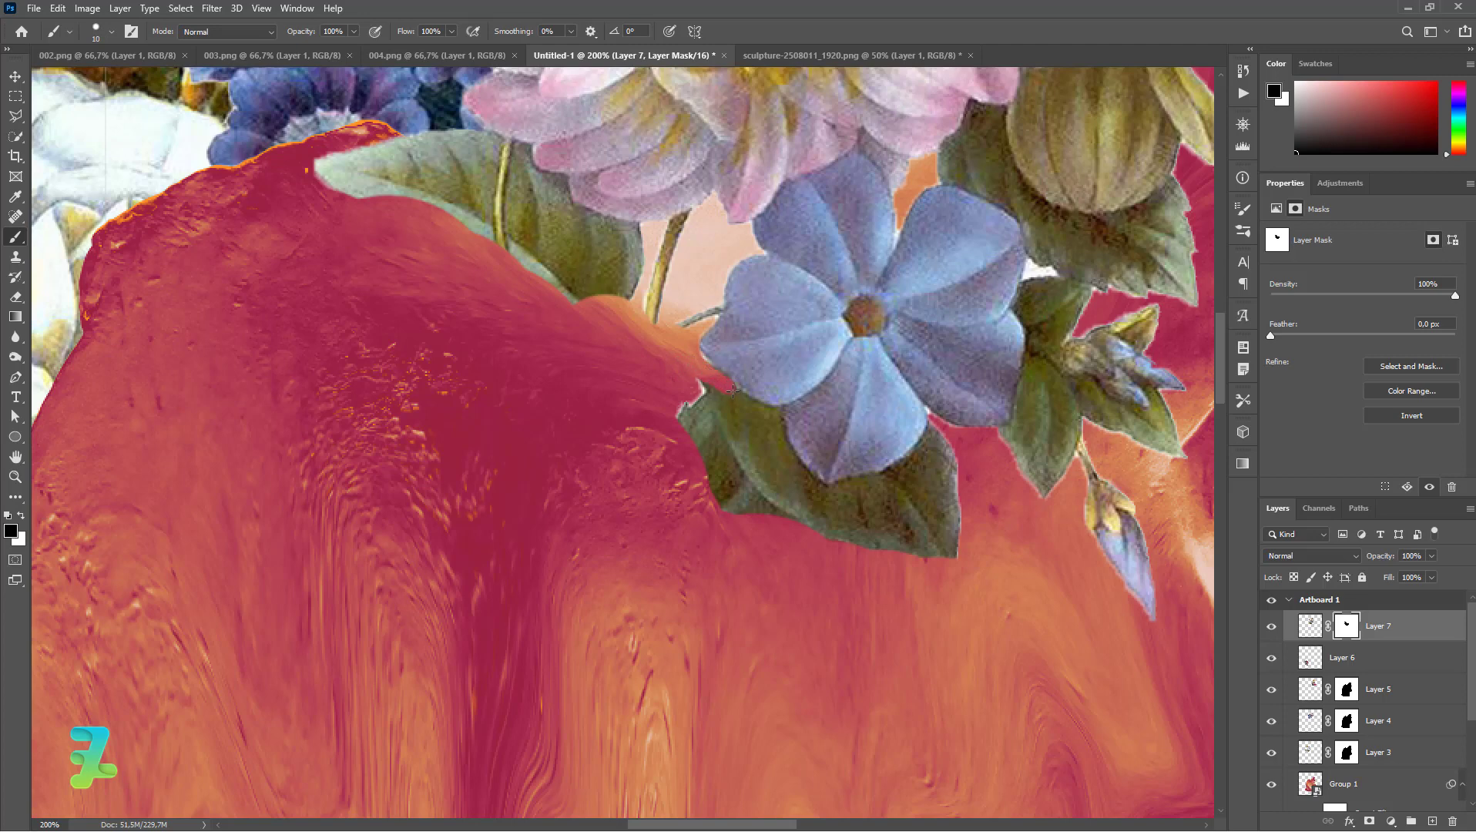
- Trim the green leaf's right edge and hide the yellow stem below the blue flower
{"action": "mouse_move", "coordinate": [781, 429]}
{"action": "left_mouse_down"}
{"action": "mouse_move", "coordinate": [809, 479]}
{"action": "mouse_move", "coordinate": [888, 478]}
{"action": "mouse_move", "coordinate": [944, 455]}
{"action": "mouse_move", "coordinate": [956, 544]}
{"action": "left_mouse_up"}
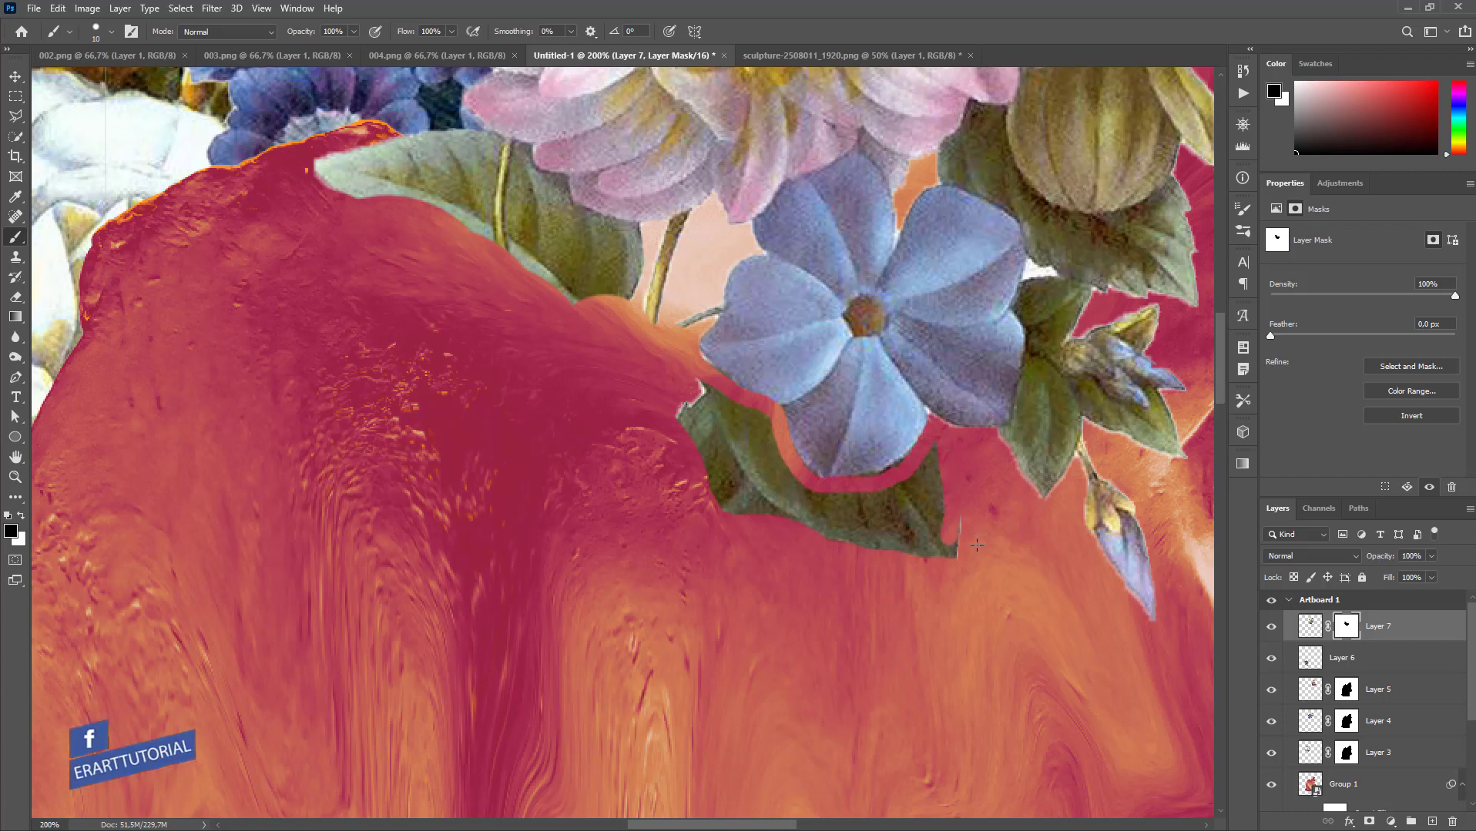
{"action": "mouse_move", "coordinate": [943, 462]}
{"action": "left_mouse_down"}
{"action": "mouse_move", "coordinate": [946, 551]}
{"action": "mouse_move", "coordinate": [928, 470]}
{"action": "mouse_move", "coordinate": [923, 555]}
{"action": "mouse_move", "coordinate": [906, 551]}
{"action": "left_mouse_up"}
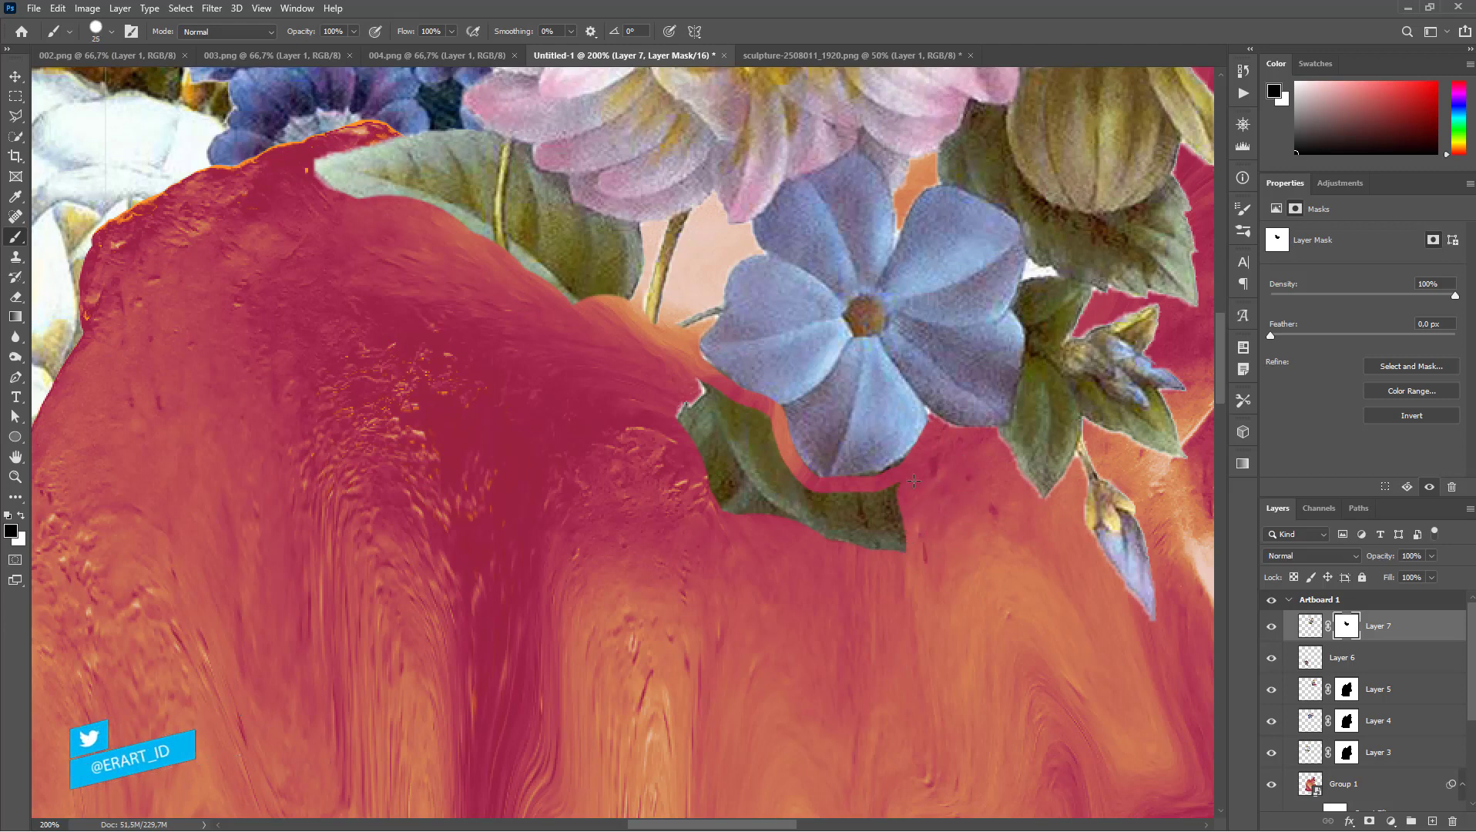
{"action": "mouse_move", "coordinate": [898, 497]}
{"action": "left_mouse_down"}
{"action": "mouse_move", "coordinate": [886, 555]}
{"action": "mouse_move", "coordinate": [901, 493]}
{"action": "mouse_move", "coordinate": [875, 549]}
{"action": "left_mouse_up"}
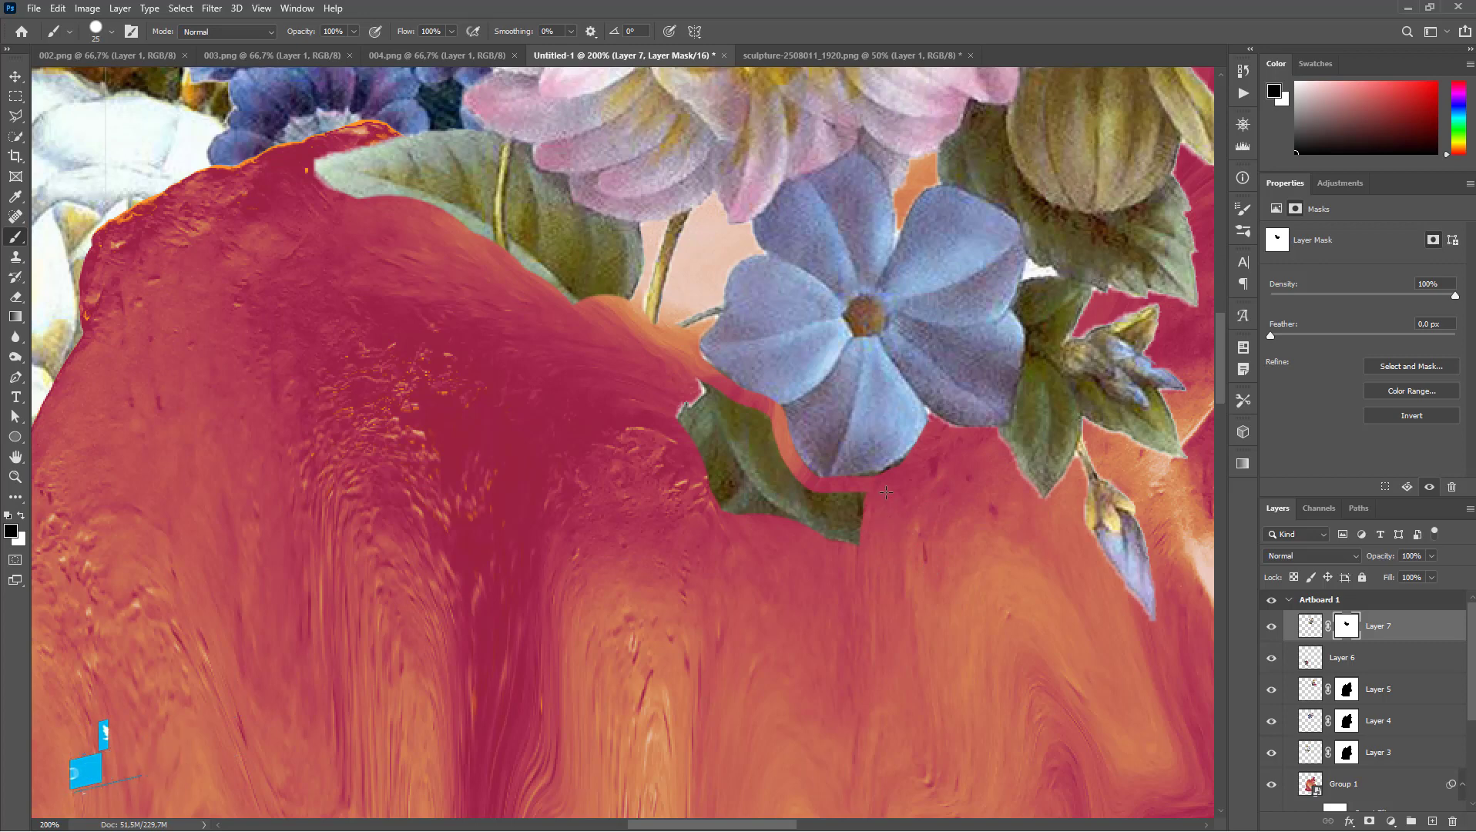
{"action": "mouse_move", "coordinate": [884, 494]}
{"action": "left_mouse_down"}
{"action": "mouse_move", "coordinate": [857, 523]}
{"action": "mouse_move", "coordinate": [710, 397]}
{"action": "mouse_move", "coordinate": [806, 517]}
{"action": "mouse_move", "coordinate": [720, 494]}
{"action": "mouse_move", "coordinate": [815, 513]}
{"action": "left_mouse_up"}
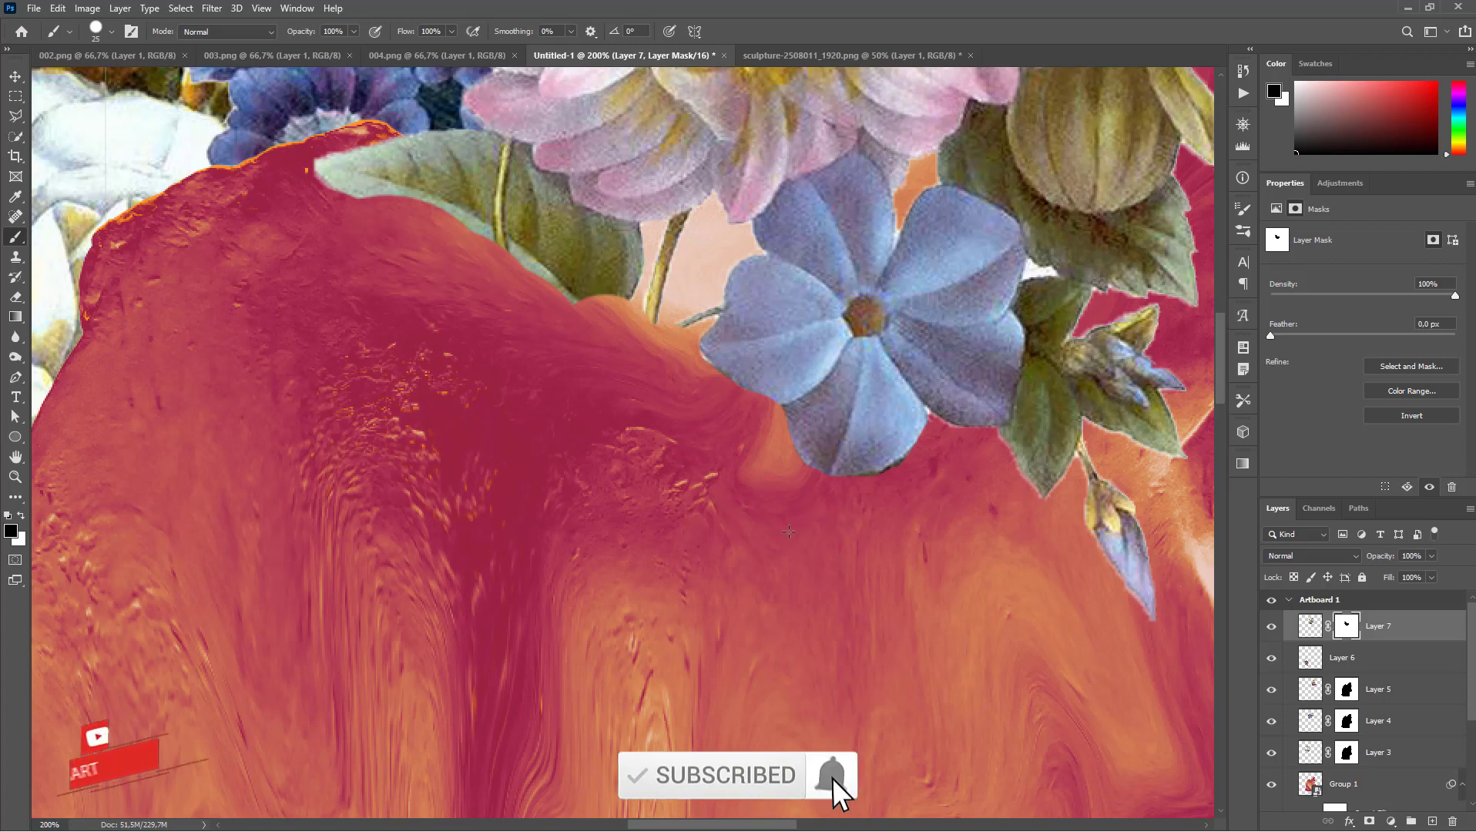
{"action": "key", "text": "bracketleft"}
{"action": "mouse_move", "coordinate": [640, 332]}
{"action": "left_mouse_down"}
{"action": "mouse_move", "coordinate": [689, 219]}
{"action": "mouse_move", "coordinate": [640, 243]}
{"action": "mouse_move", "coordinate": [573, 210]}
{"action": "mouse_move", "coordinate": [504, 143]}
{"action": "mouse_move", "coordinate": [419, 134]}
{"action": "mouse_move", "coordinate": [401, 146]}
{"action": "mouse_move", "coordinate": [452, 137]}
{"action": "mouse_move", "coordinate": [324, 169]}
{"action": "mouse_move", "coordinate": [493, 208]}
{"action": "mouse_move", "coordinate": [632, 278]}
{"action": "mouse_move", "coordinate": [601, 304]}
{"action": "mouse_move", "coordinate": [636, 266]}
{"action": "mouse_move", "coordinate": [469, 168]}
{"action": "mouse_move", "coordinate": [543, 191]}
{"action": "left_mouse_up"}
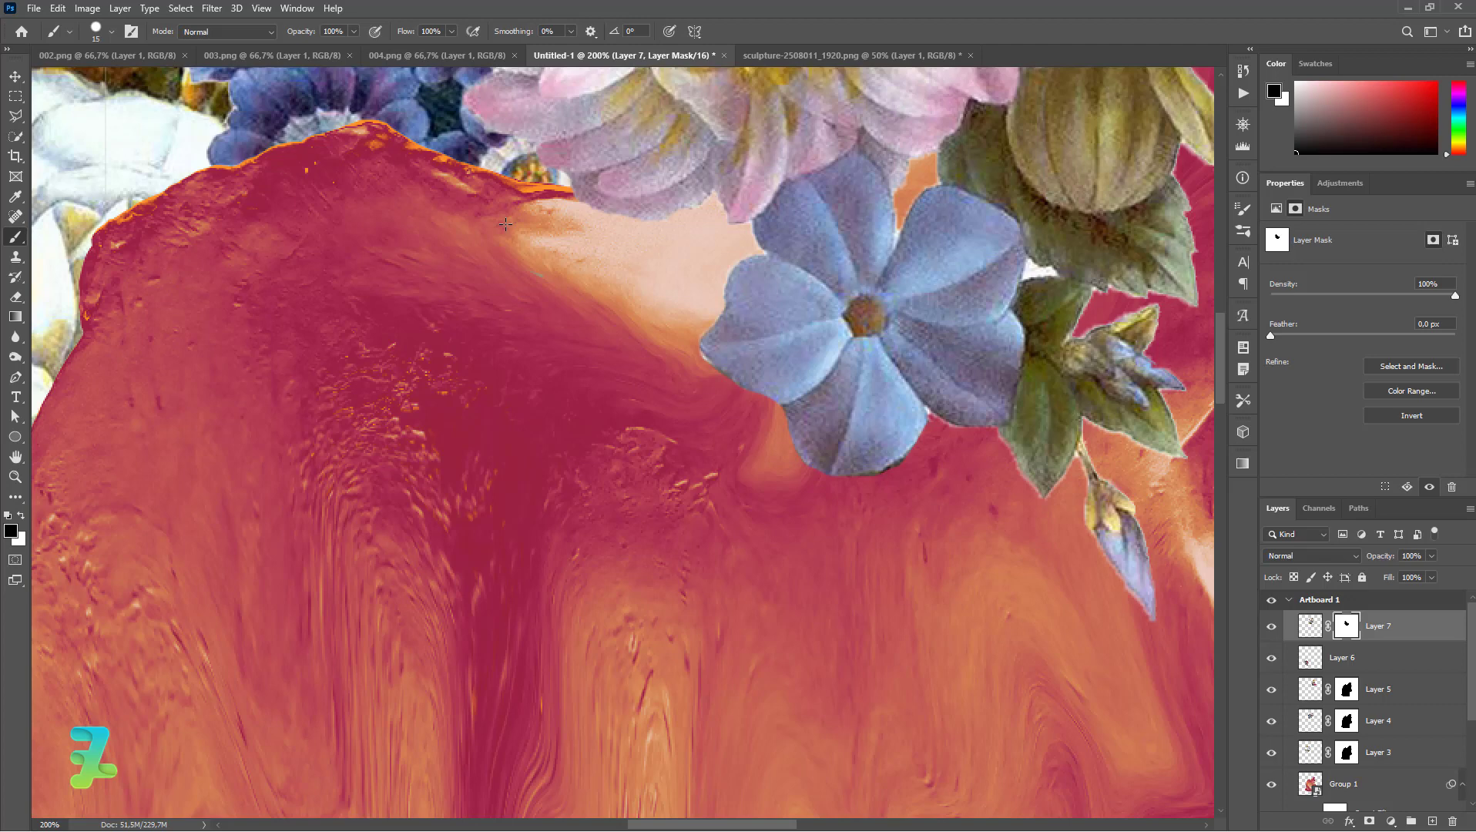
- Add the 004.png bouquet to the poster as Layer 8
{"action": "key", "text": "ctrl+minus"}
{"action": "key", "text": "ctrl+minus"}
{"action": "key", "text": "ctrl+minus"}
{"action": "key", "text": "ctrl+minus"}
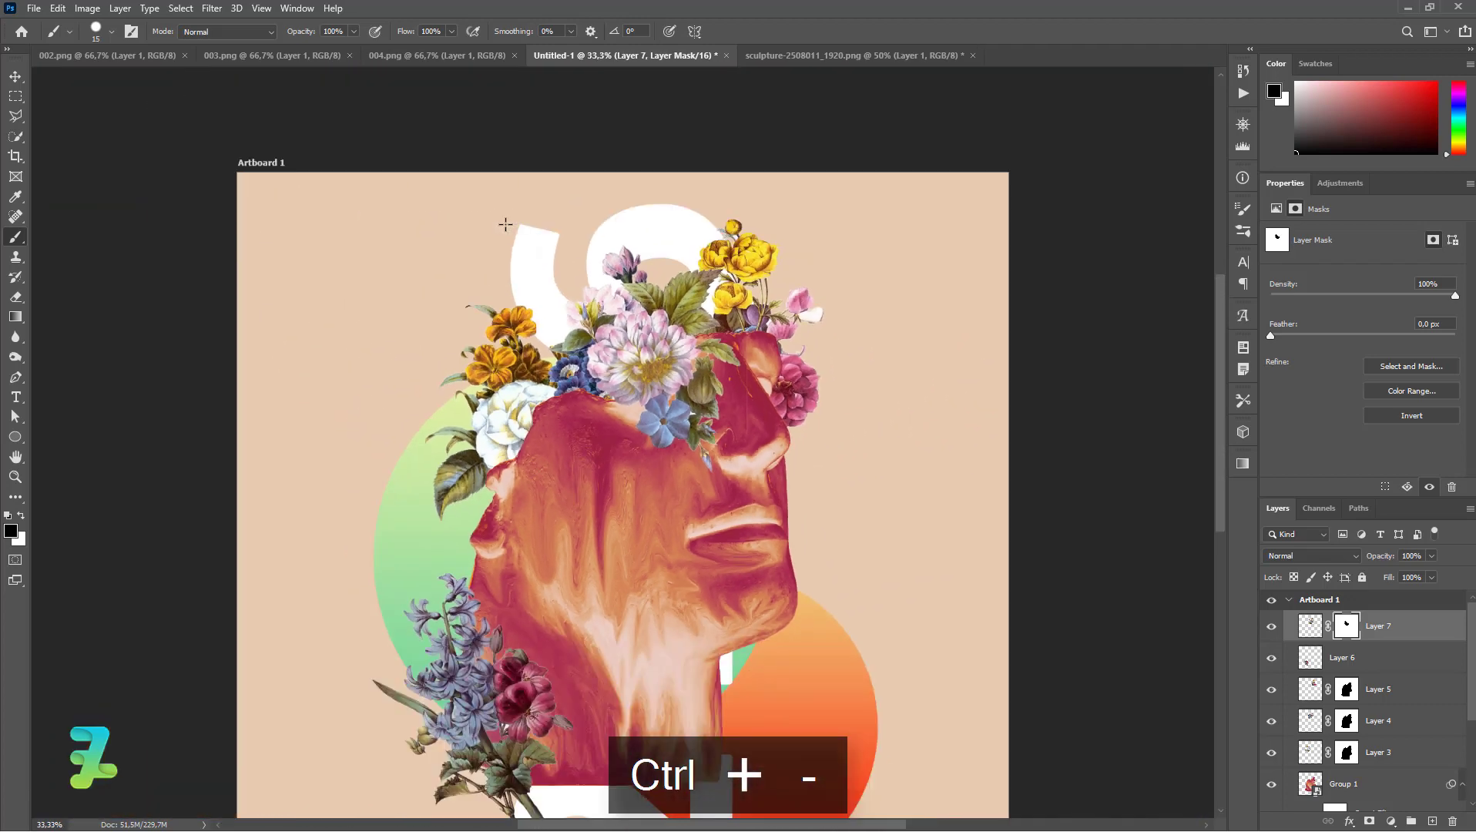
{"action": "key", "text": "ctrl+minus"}
{"action": "key", "text": "ctrl+minus"}
{"action": "key", "text": "ctrl+equal"}
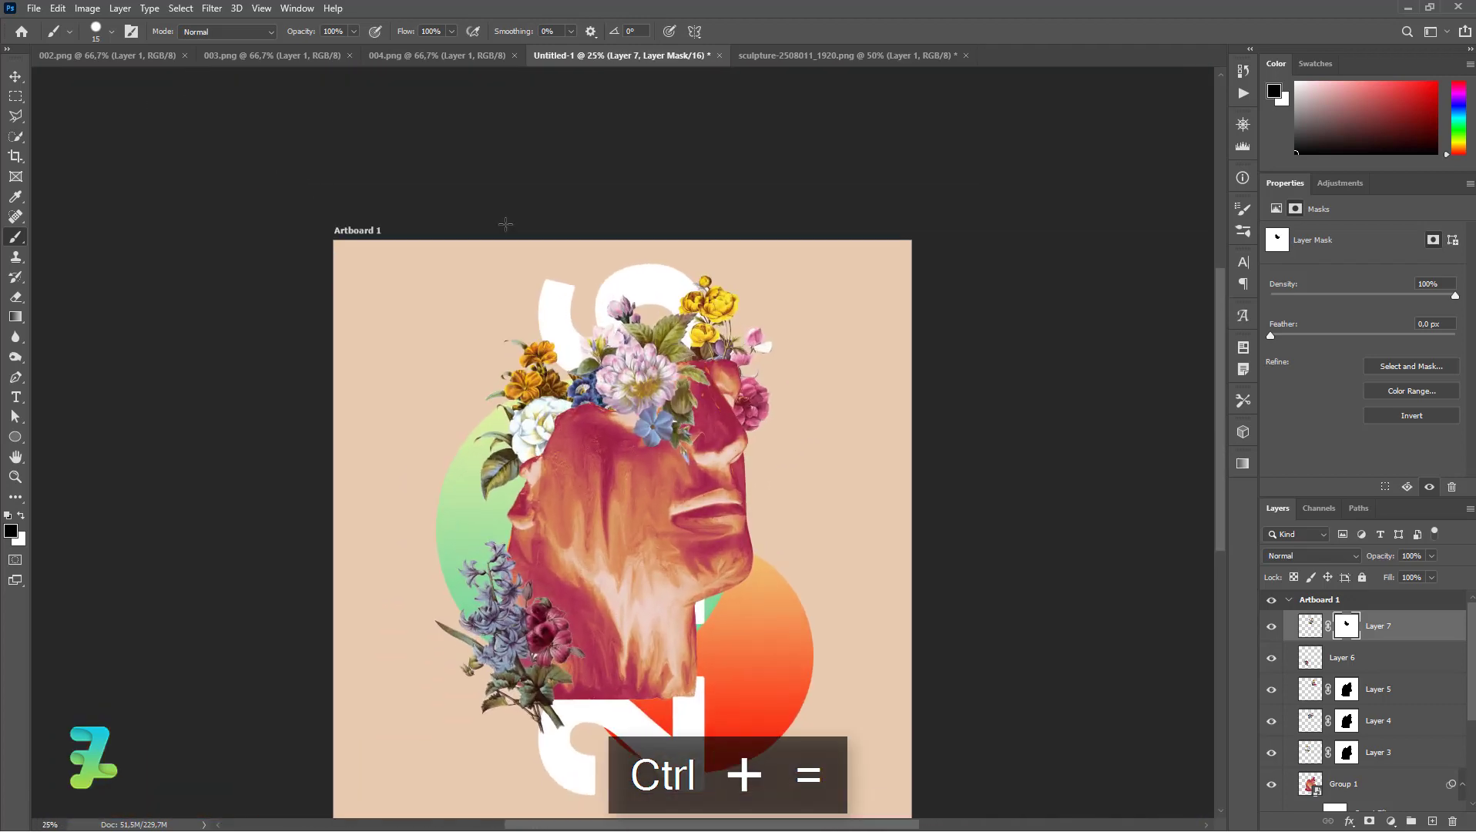
{"action": "key", "text": "v"}
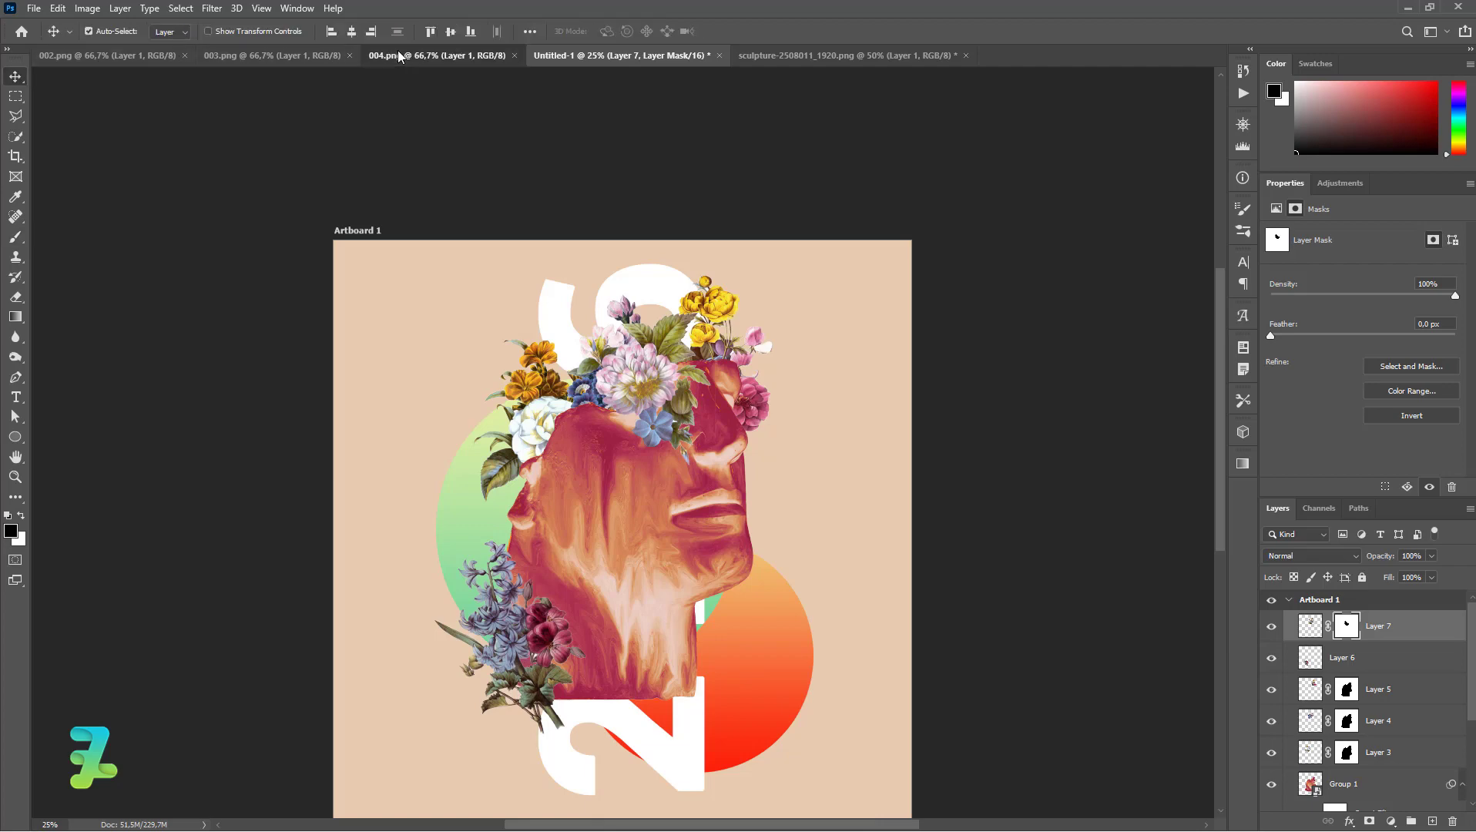
{"action": "left_click", "coordinate": [398, 53]}
{"action": "right_click", "coordinate": [398, 54]}
{"action": "left_click", "coordinate": [427, 124]}
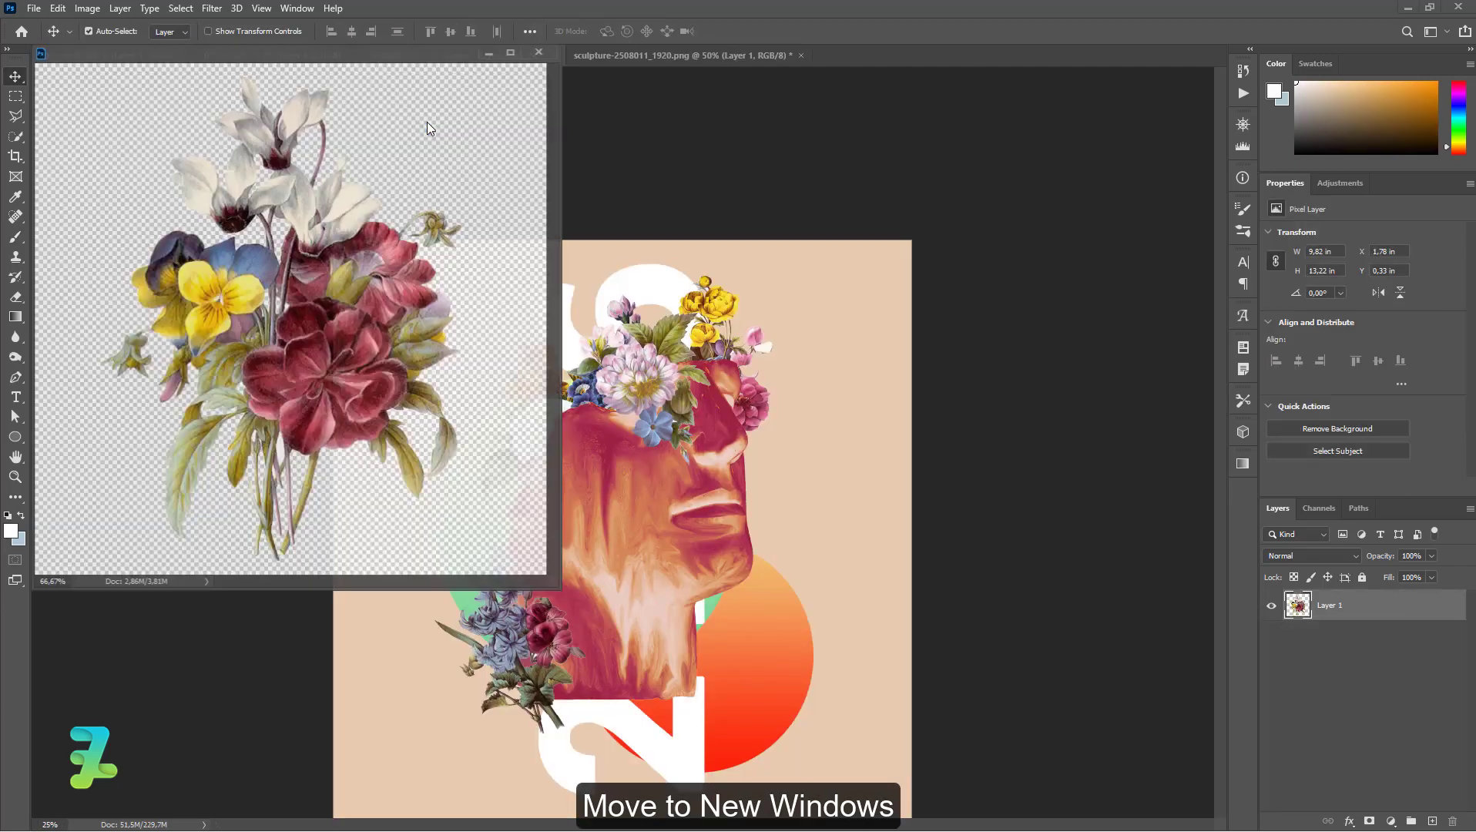
{"action": "left_click_drag", "start_coordinate": [308, 270], "coordinate": [709, 505]}
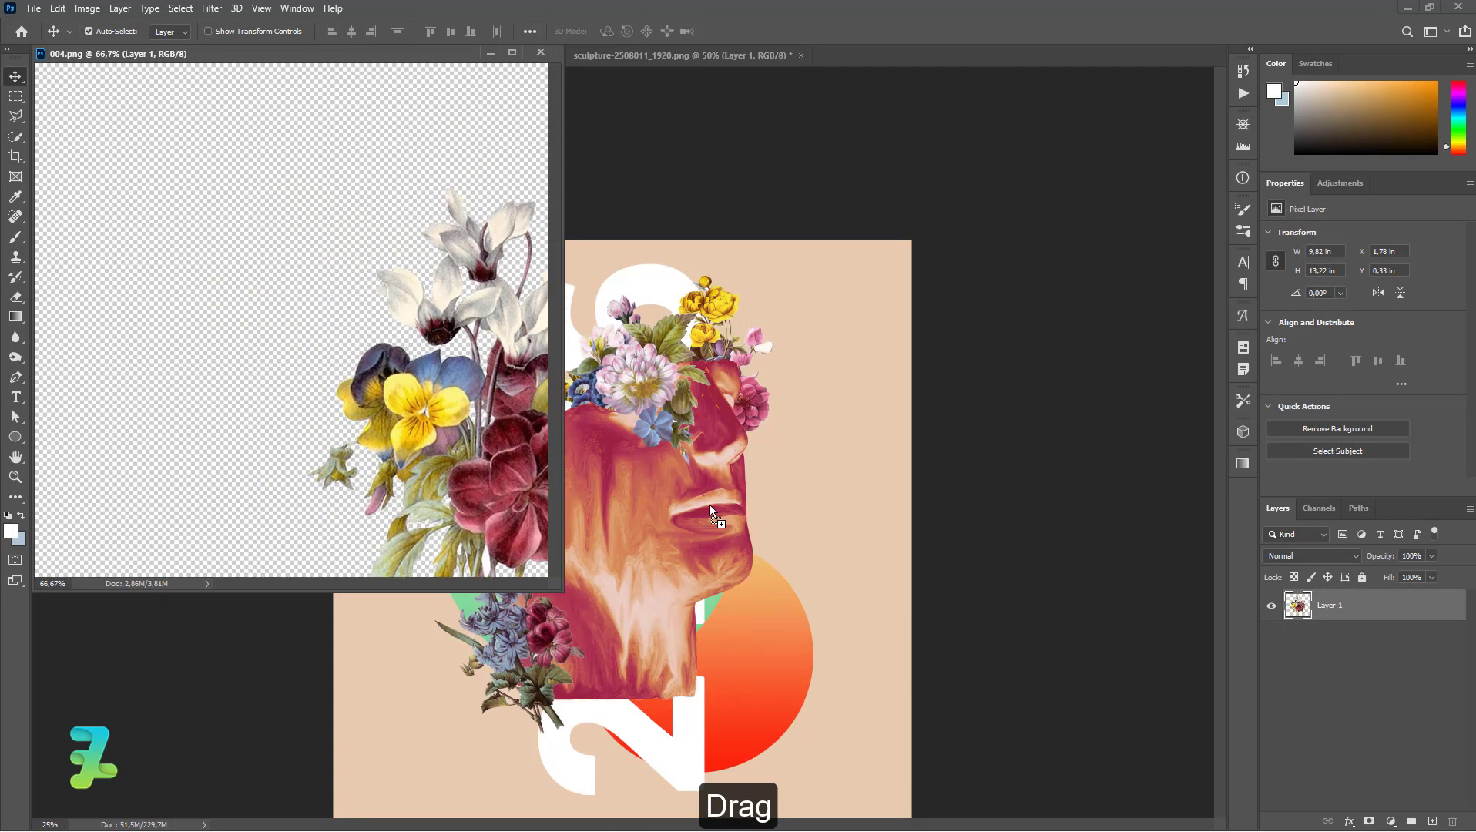
{"action": "left_click", "coordinate": [722, 326]}
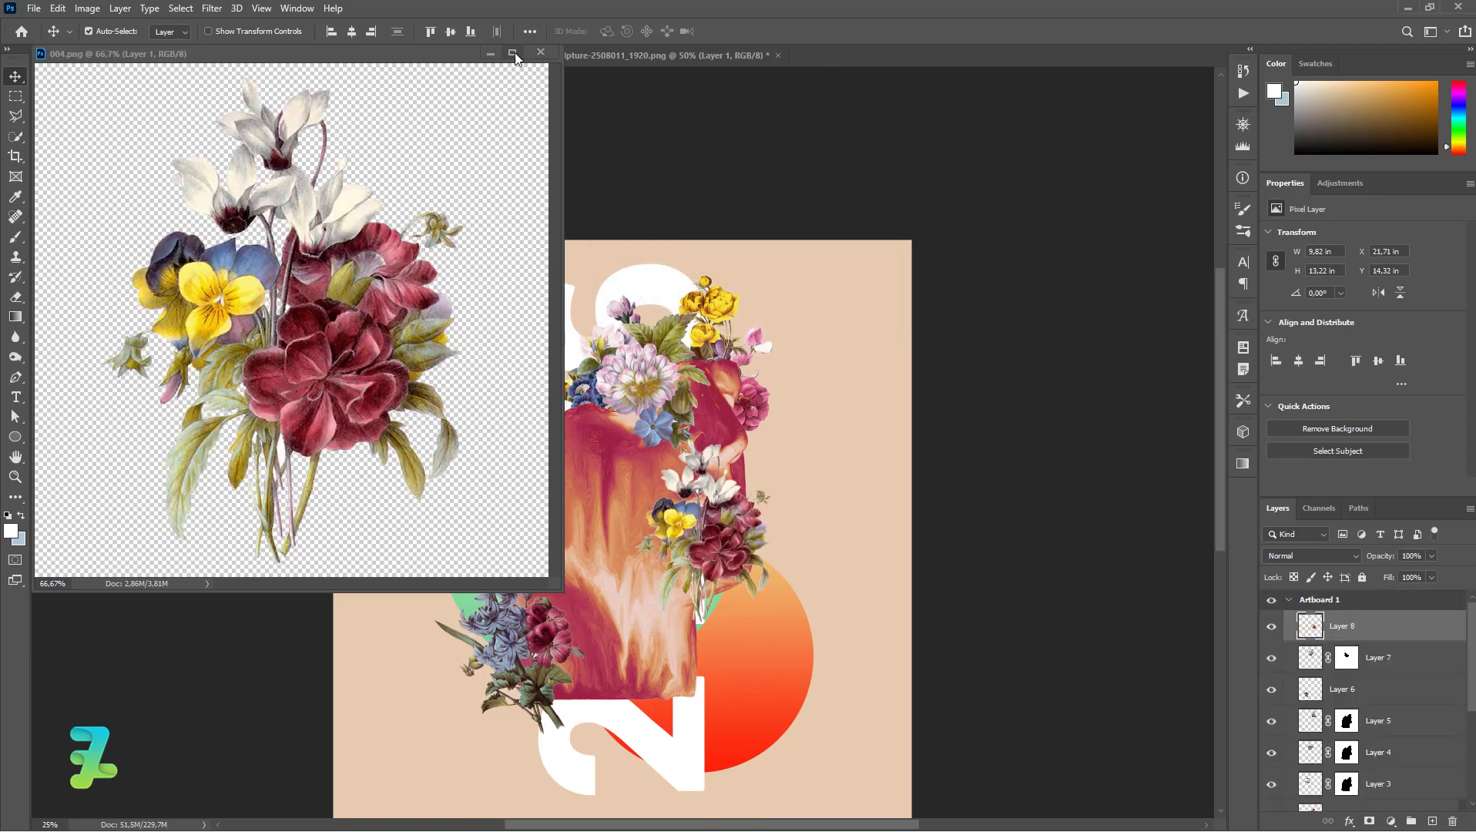
{"action": "key", "text": "ctrl+w"}
- Move Layer 8 down over the head's lower front near the chin
{"action": "mouse_move", "coordinate": [707, 524]}
{"action": "left_mouse_down"}
{"action": "mouse_move", "coordinate": [684, 641]}
{"action": "mouse_move", "coordinate": [705, 652]}
{"action": "left_mouse_up"}
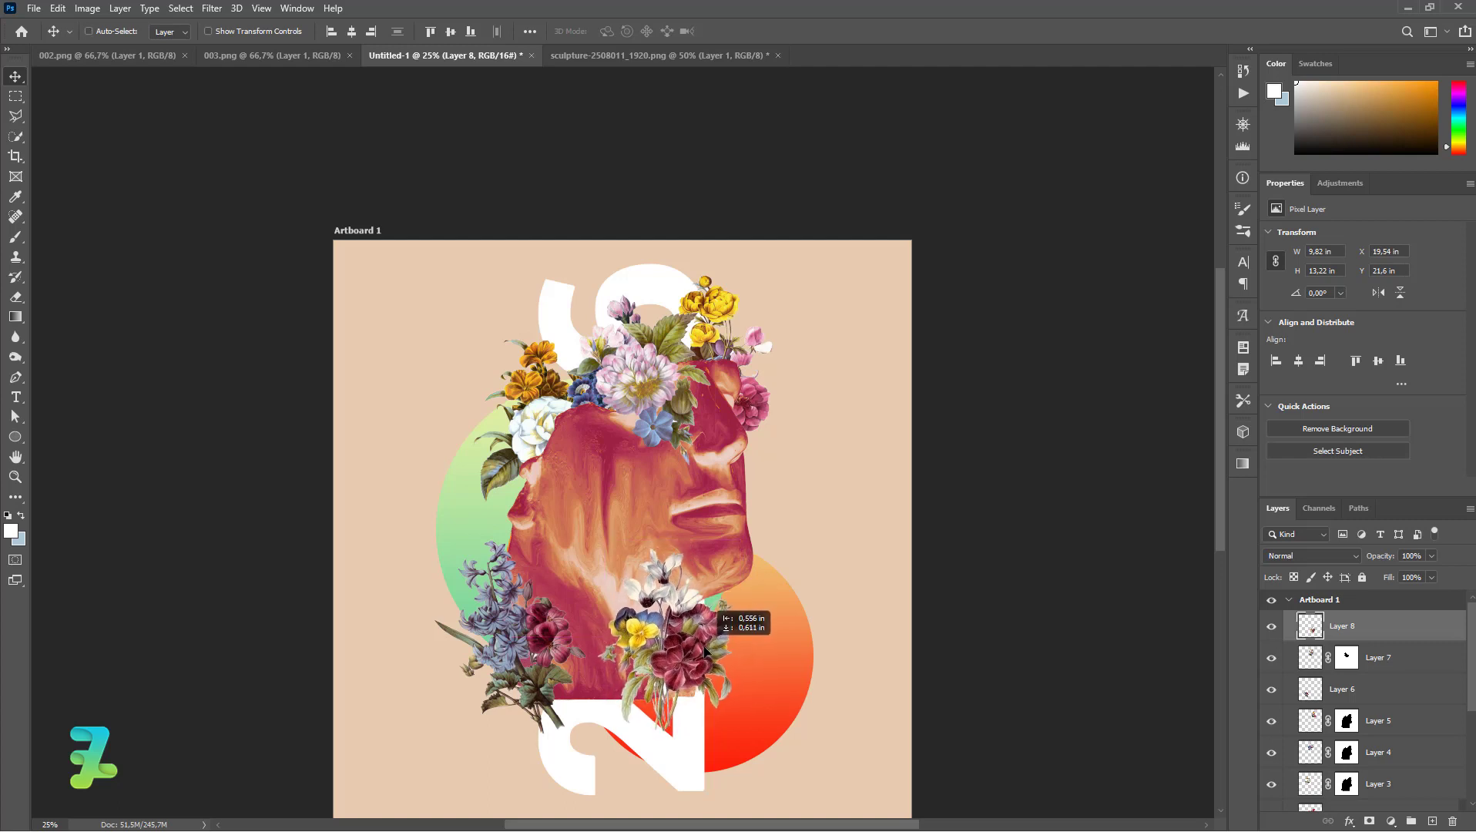
{"action": "left_click_drag", "start_coordinate": [707, 651], "coordinate": [708, 652]}
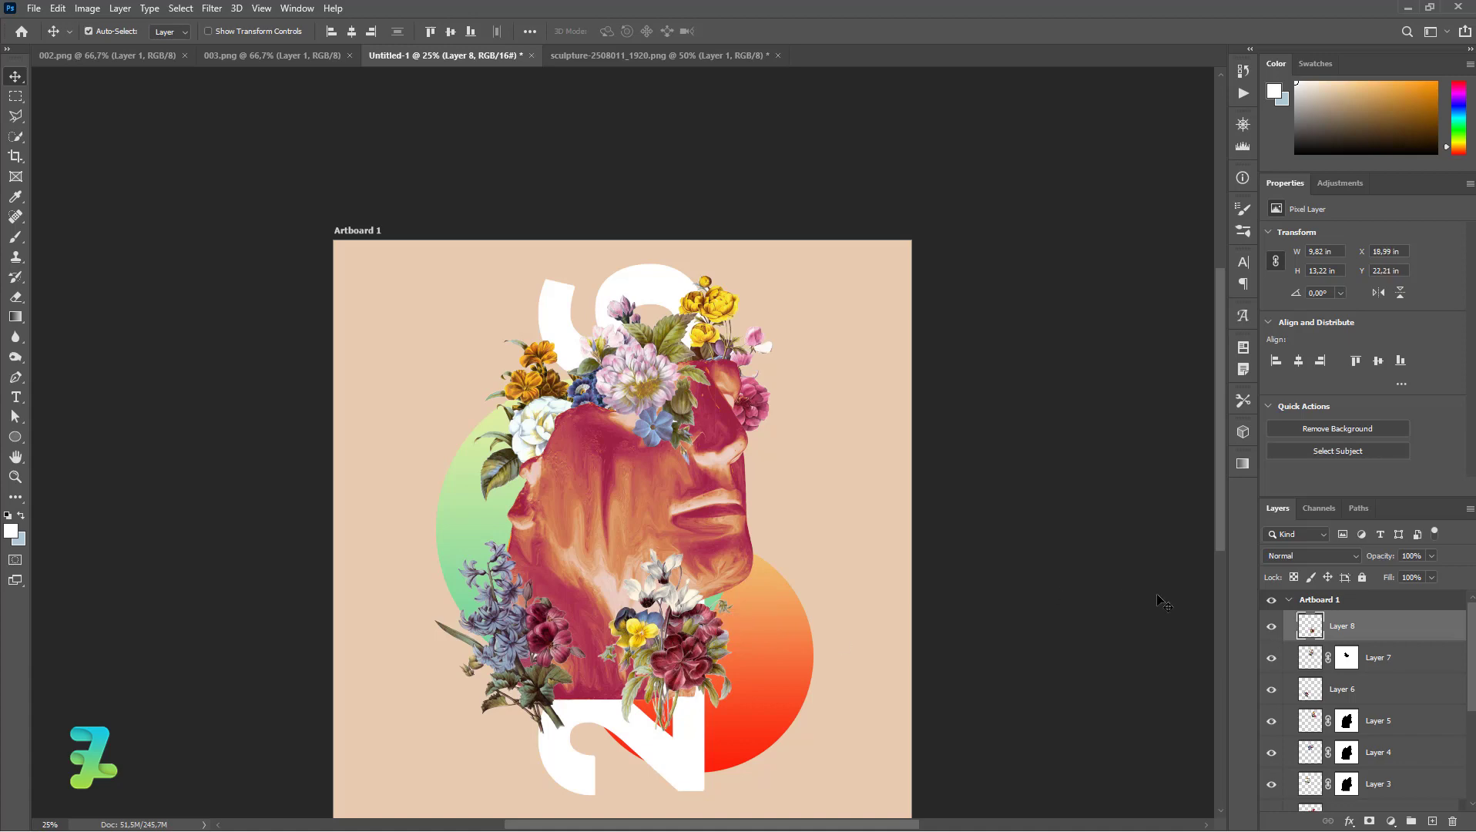
{"action": "scroll", "coordinate": [1356, 693], "scroll_direction": "down", "scroll_amount": 3}
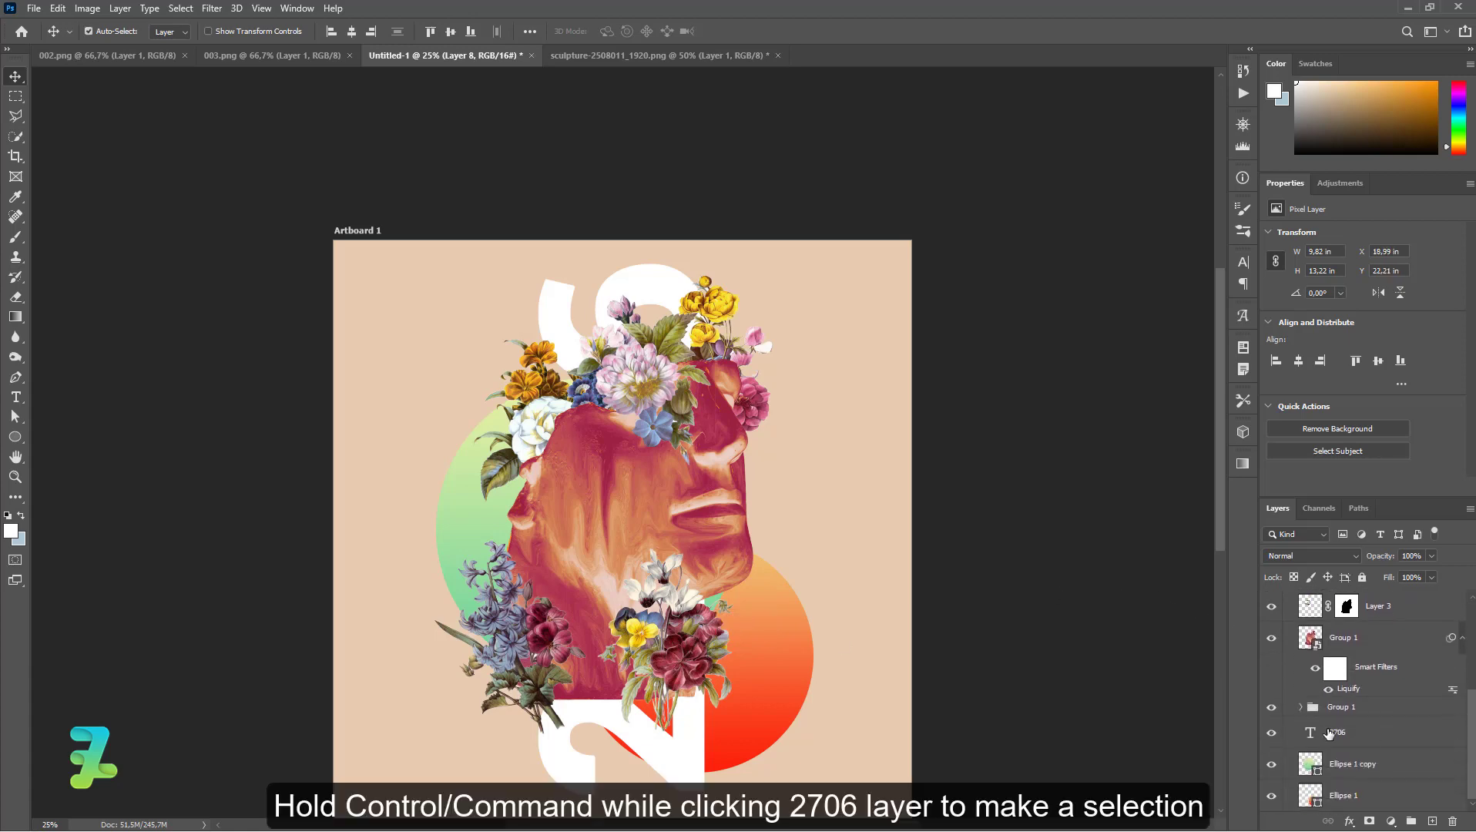
- Mask Layer 8 with an inverted selection of the 2706 text shape
{"action": "left_click", "coordinate": [1310, 733], "text": "ctrl"}
{"action": "left_click", "coordinate": [1369, 821]}
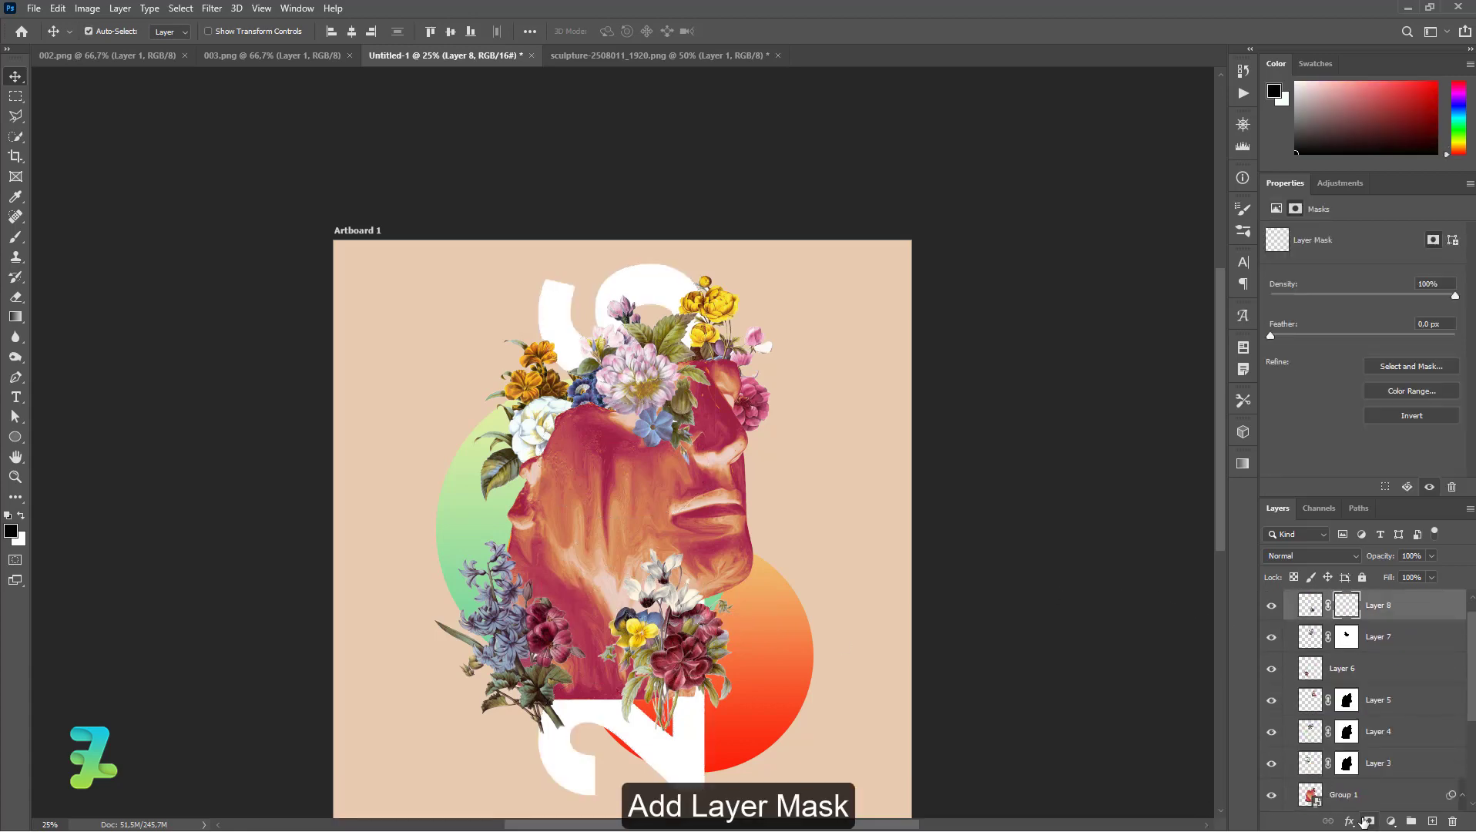
{"action": "key", "text": "ctrl+i"}
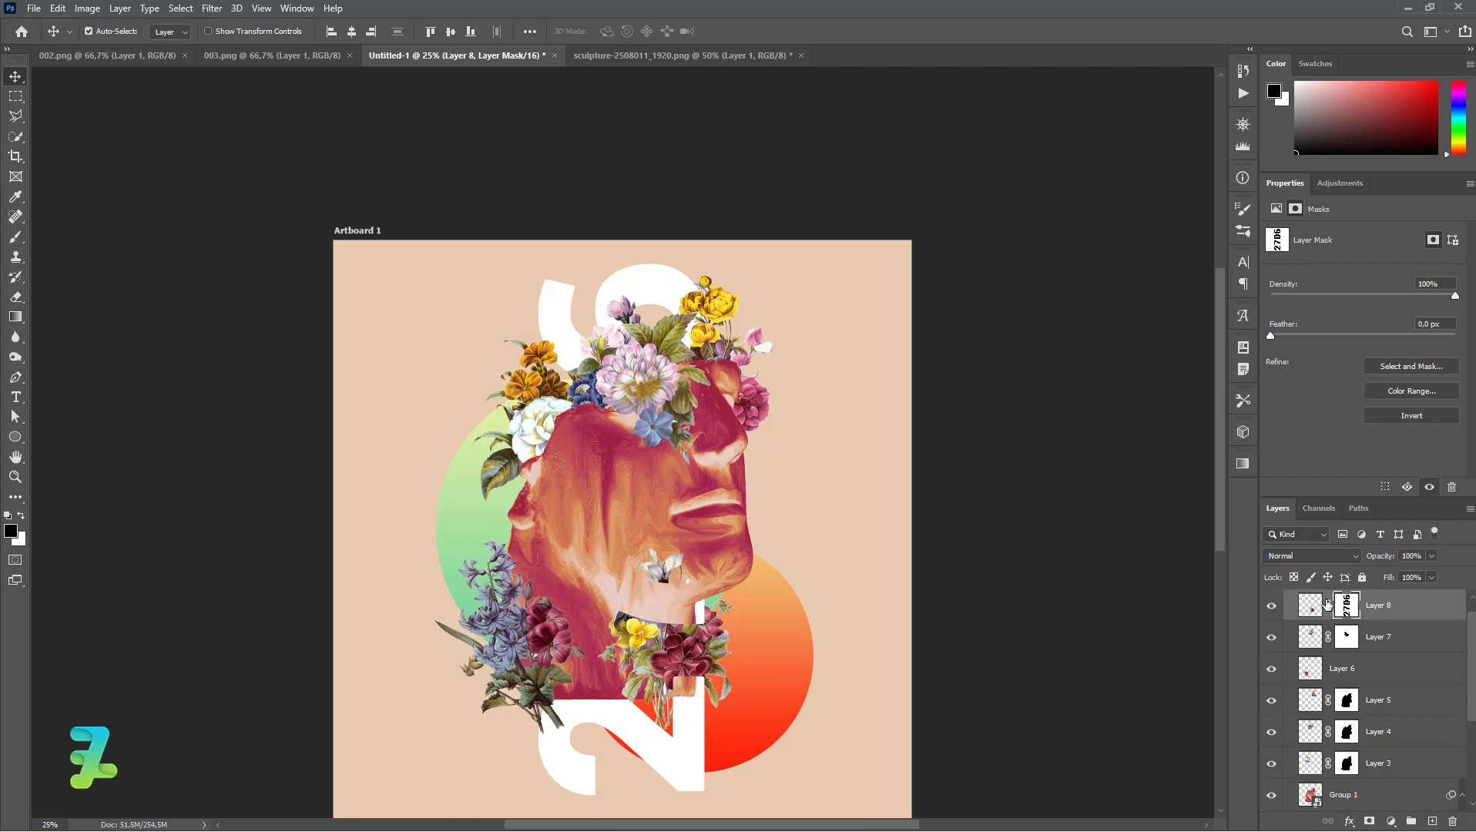
- Paint white flowers back in at the neck with an enlarged white brush
{"action": "left_click", "coordinate": [16, 237]}
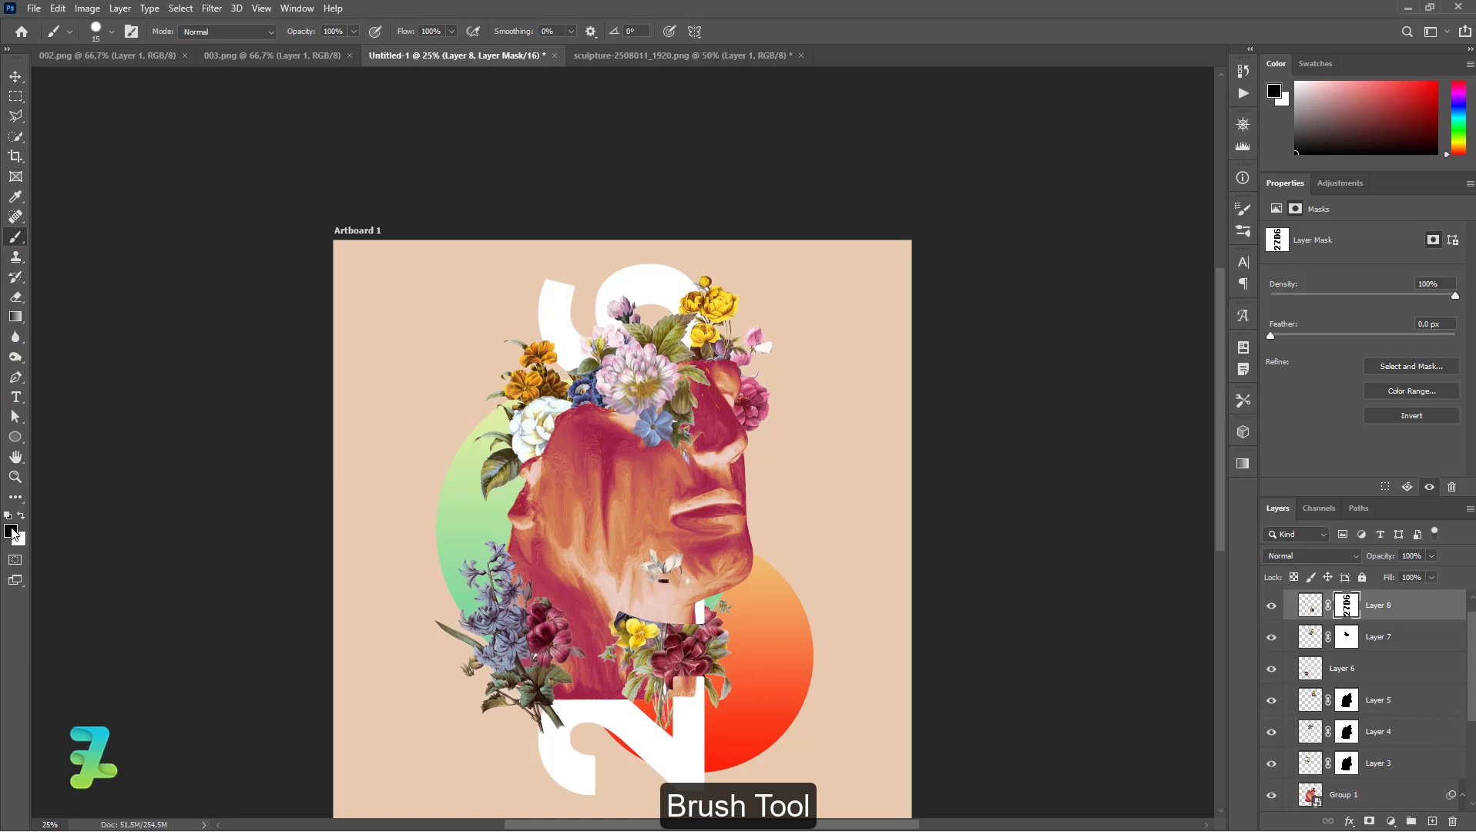
{"action": "left_click", "coordinate": [21, 515]}
{"action": "key", "text": "bracketright"}
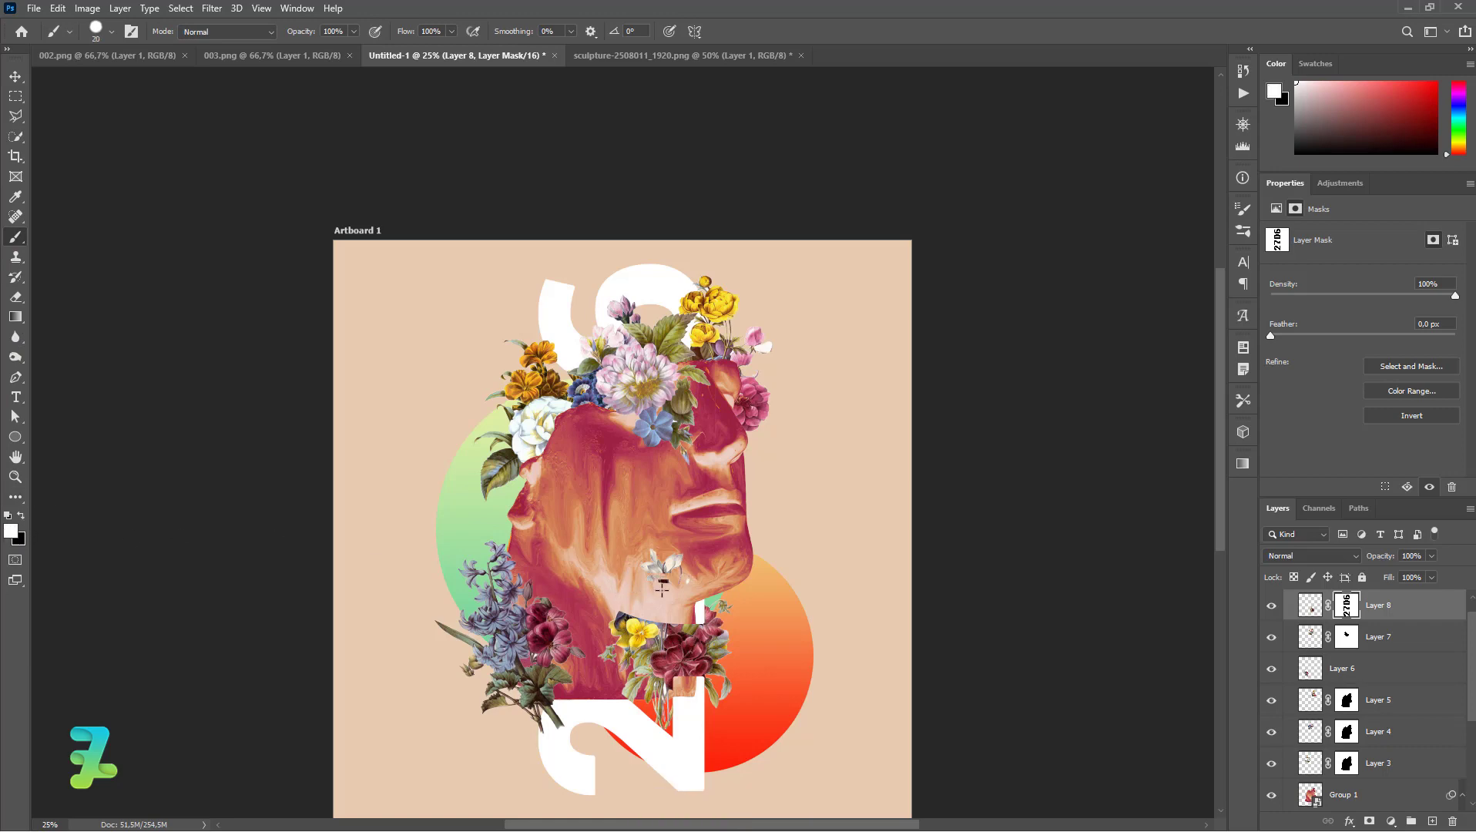
{"action": "key", "text": "bracketright"}
{"action": "key", "text": "bracketright"}
{"action": "key", "text": "bracketright"}
{"action": "mouse_move", "coordinate": [639, 589]}
{"action": "left_mouse_down"}
{"action": "mouse_move", "coordinate": [727, 590]}
{"action": "mouse_move", "coordinate": [600, 606]}
{"action": "left_mouse_up"}
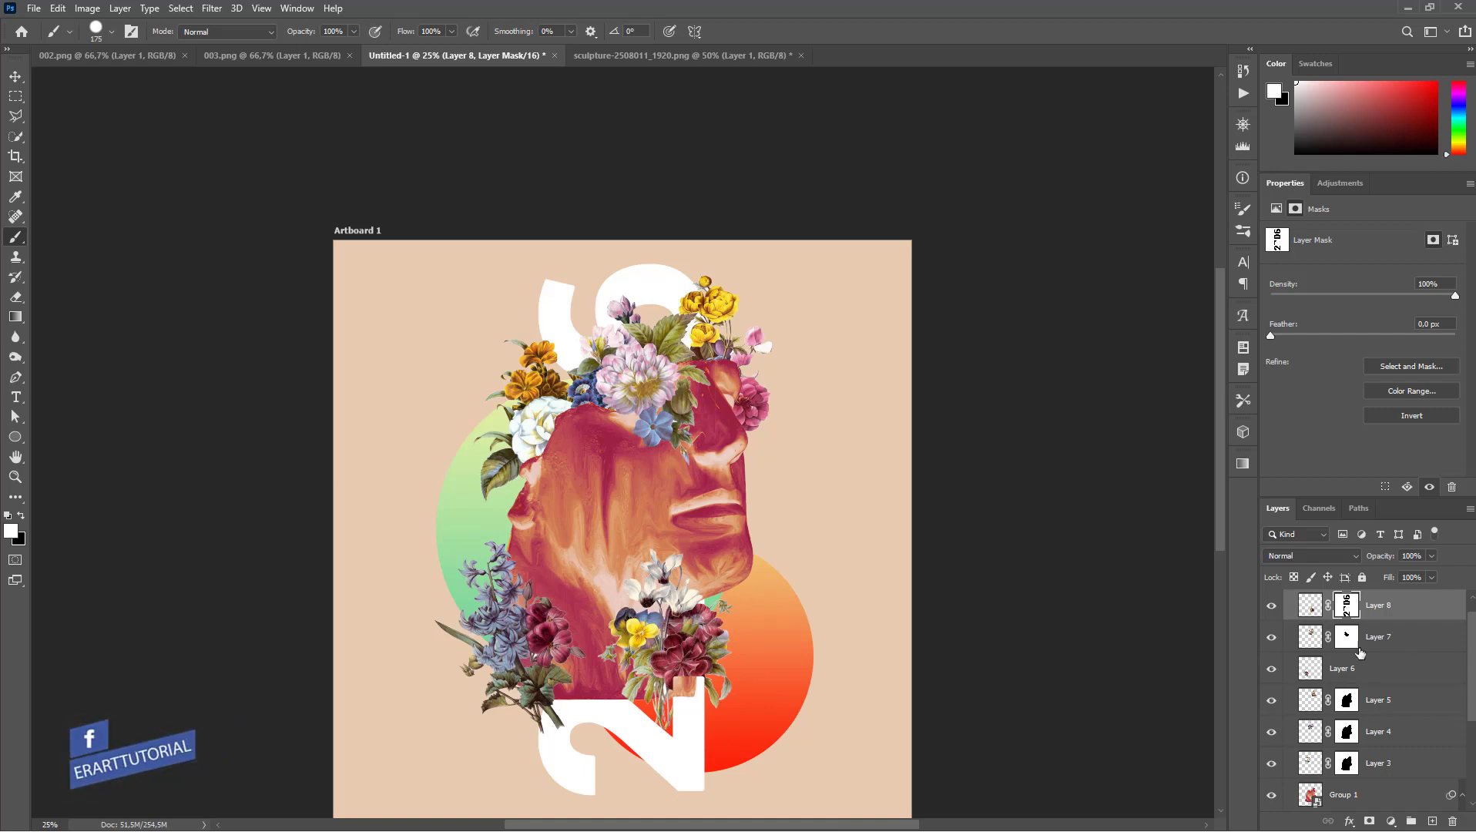
- Mask Layer 6 from Layer 8's mask and paint back more of the dark-red flower
{"action": "left_click", "coordinate": [1342, 610], "text": "ctrl"}
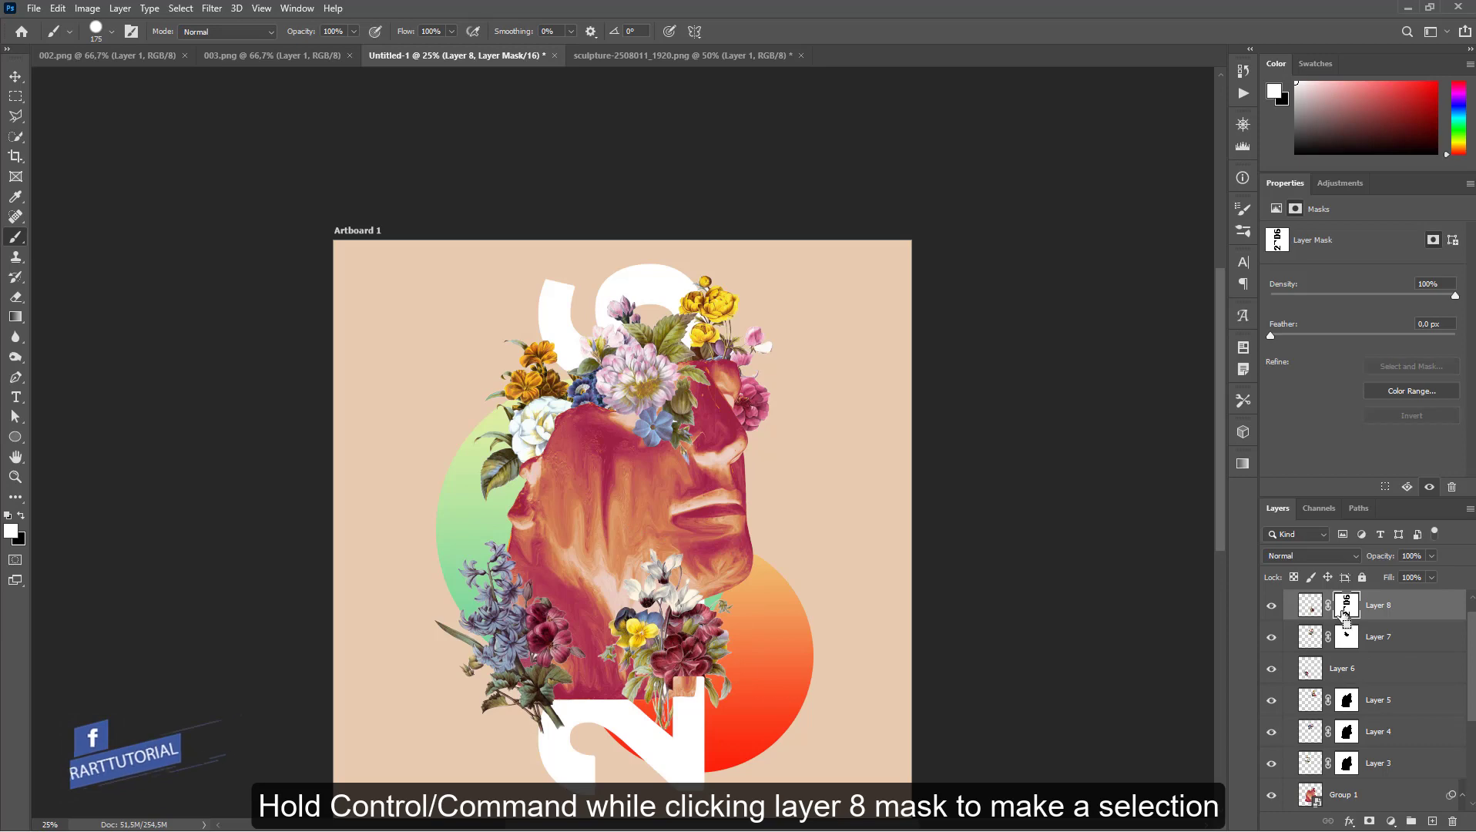
{"action": "left_click", "coordinate": [1317, 667]}
{"action": "left_click", "coordinate": [1369, 821]}
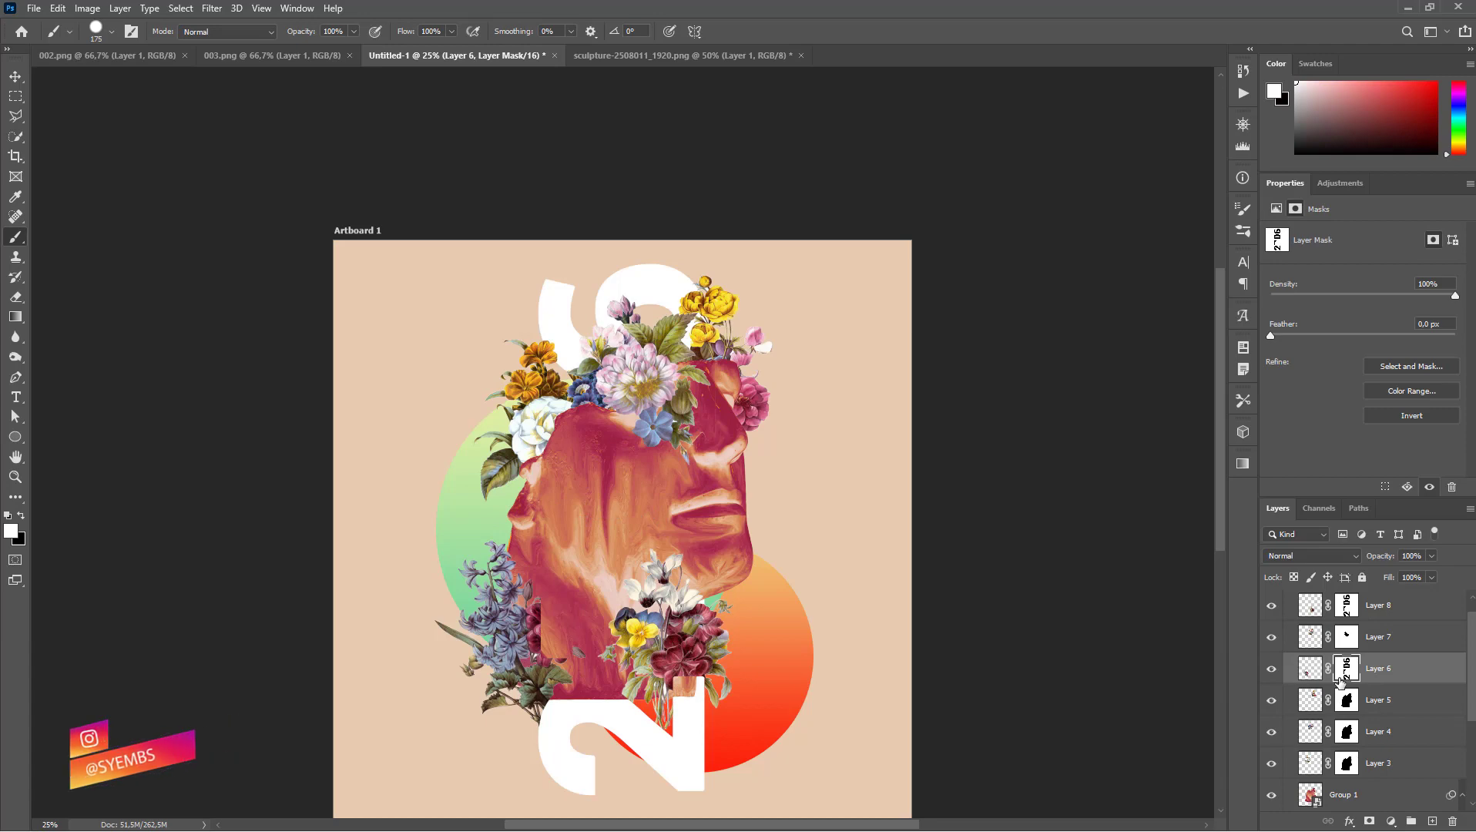
{"action": "key", "text": "ctrl+i"}
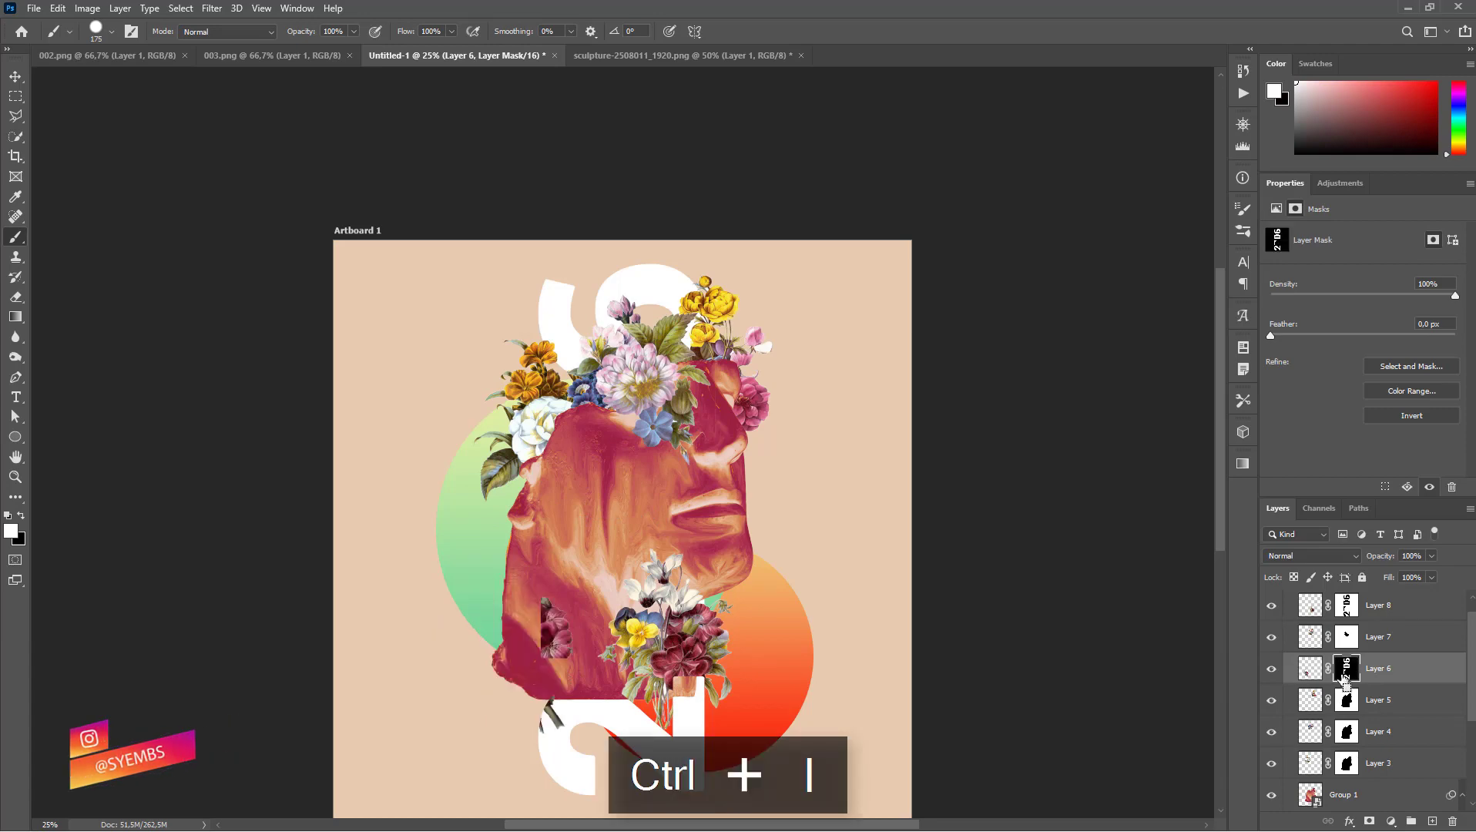
{"action": "key", "text": "ctrl+i"}
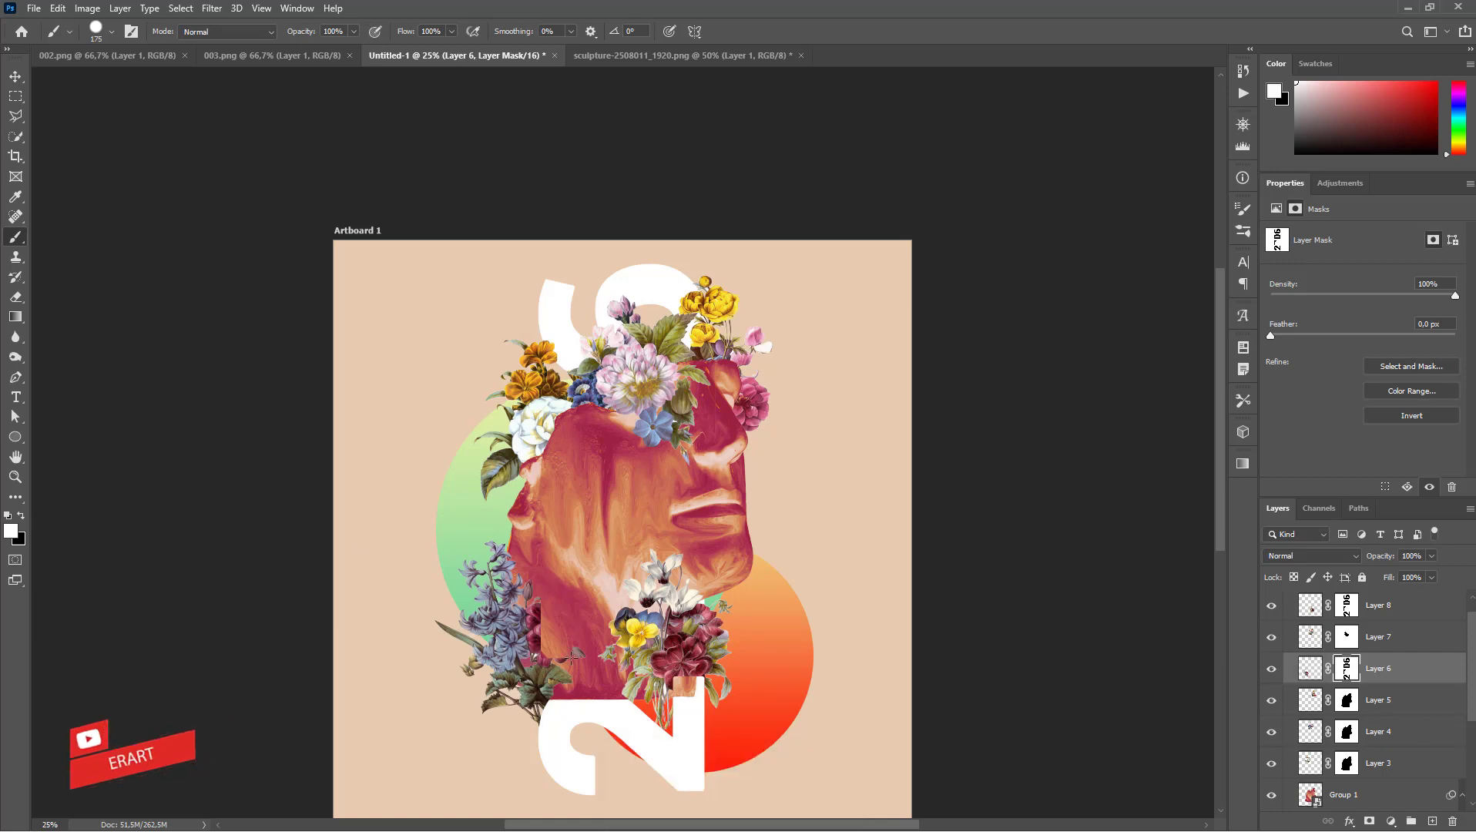
{"action": "mouse_move", "coordinate": [571, 657]}
{"action": "left_mouse_down"}
{"action": "mouse_move", "coordinate": [575, 615]}
{"action": "mouse_move", "coordinate": [543, 640]}
{"action": "left_mouse_up"}
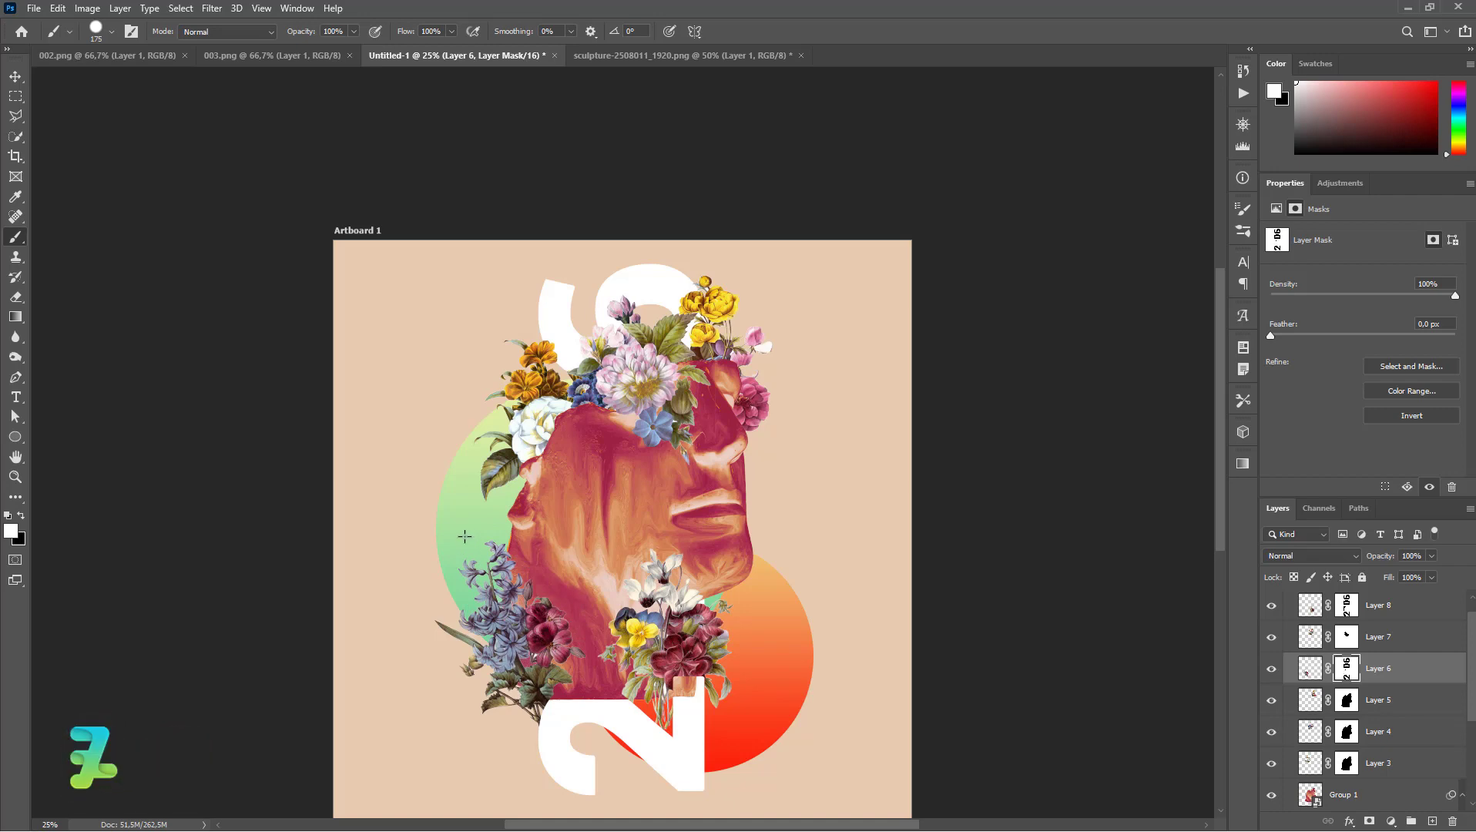
- Add the 003.png orange ranunculus bouquet as Layer 9 among the lower flowers, nudged right
{"action": "left_click", "coordinate": [15, 76]}
{"action": "left_click", "coordinate": [223, 55]}
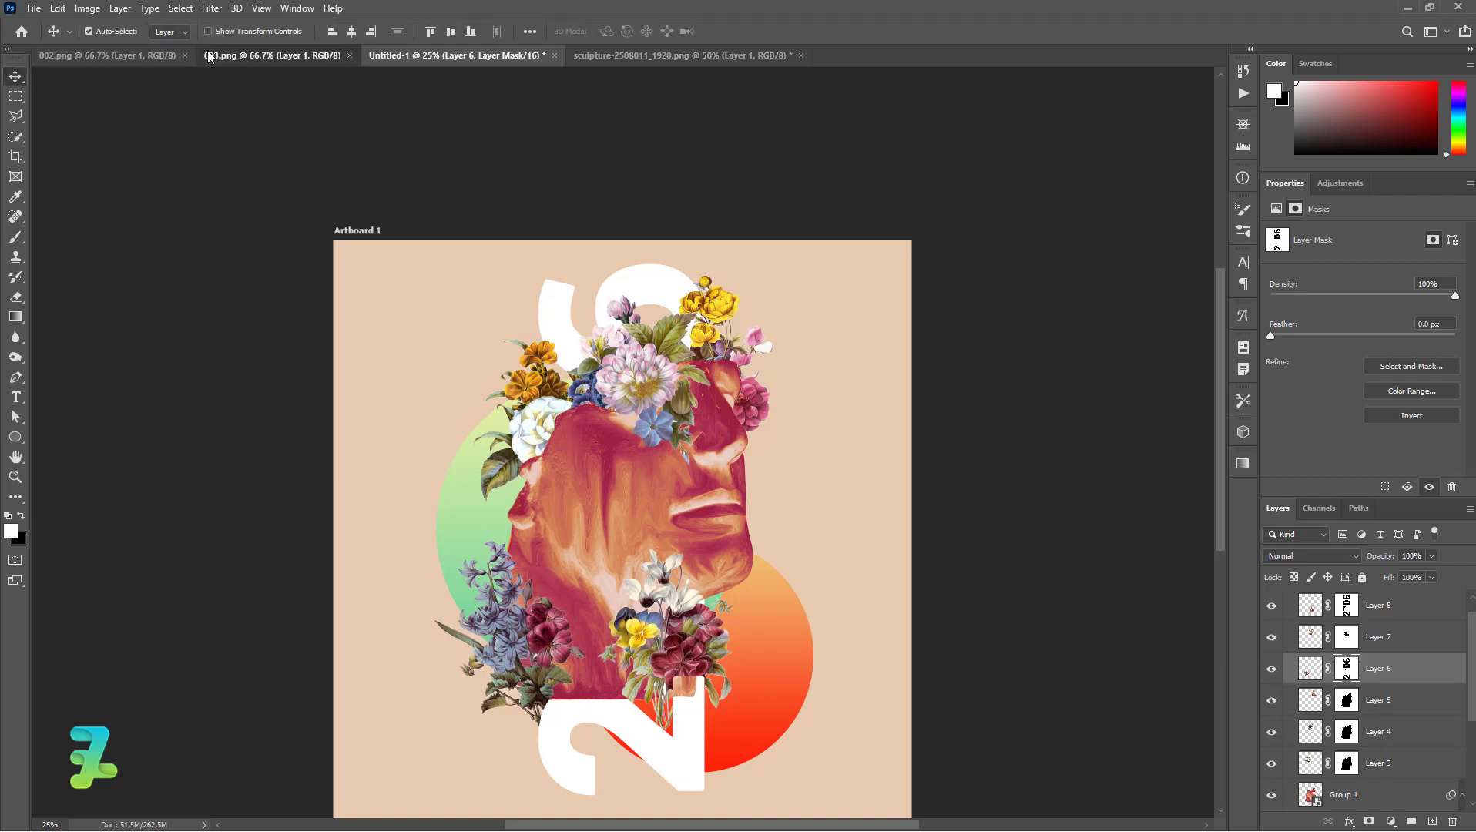
{"action": "right_click", "coordinate": [209, 54]}
{"action": "left_click", "coordinate": [256, 126]}
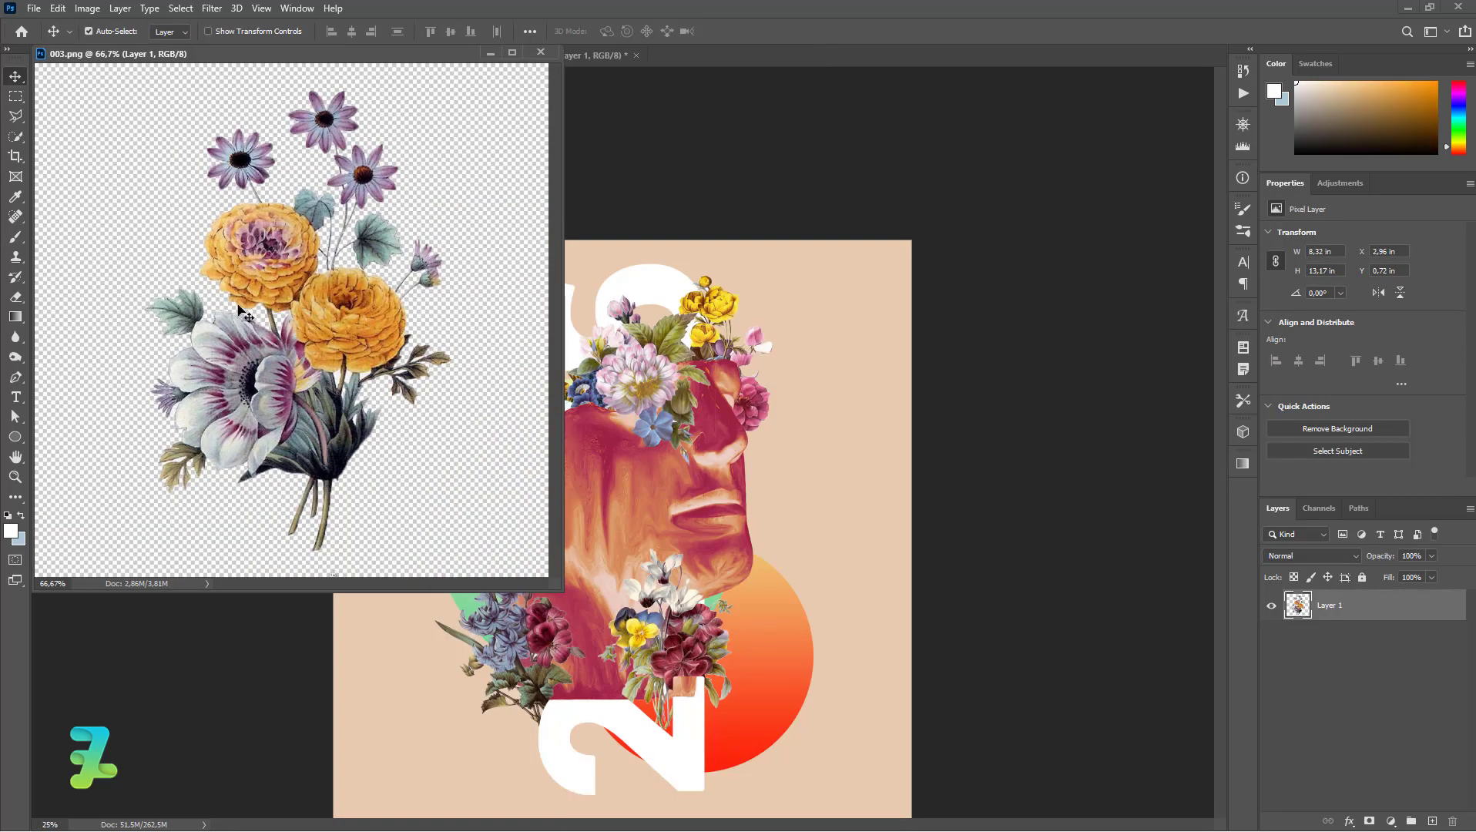
{"action": "mouse_move", "coordinate": [288, 272]}
{"action": "left_mouse_down"}
{"action": "mouse_move", "coordinate": [338, 316]}
{"action": "mouse_move", "coordinate": [585, 666]}
{"action": "left_mouse_up"}
{"action": "left_click", "coordinate": [730, 326]}
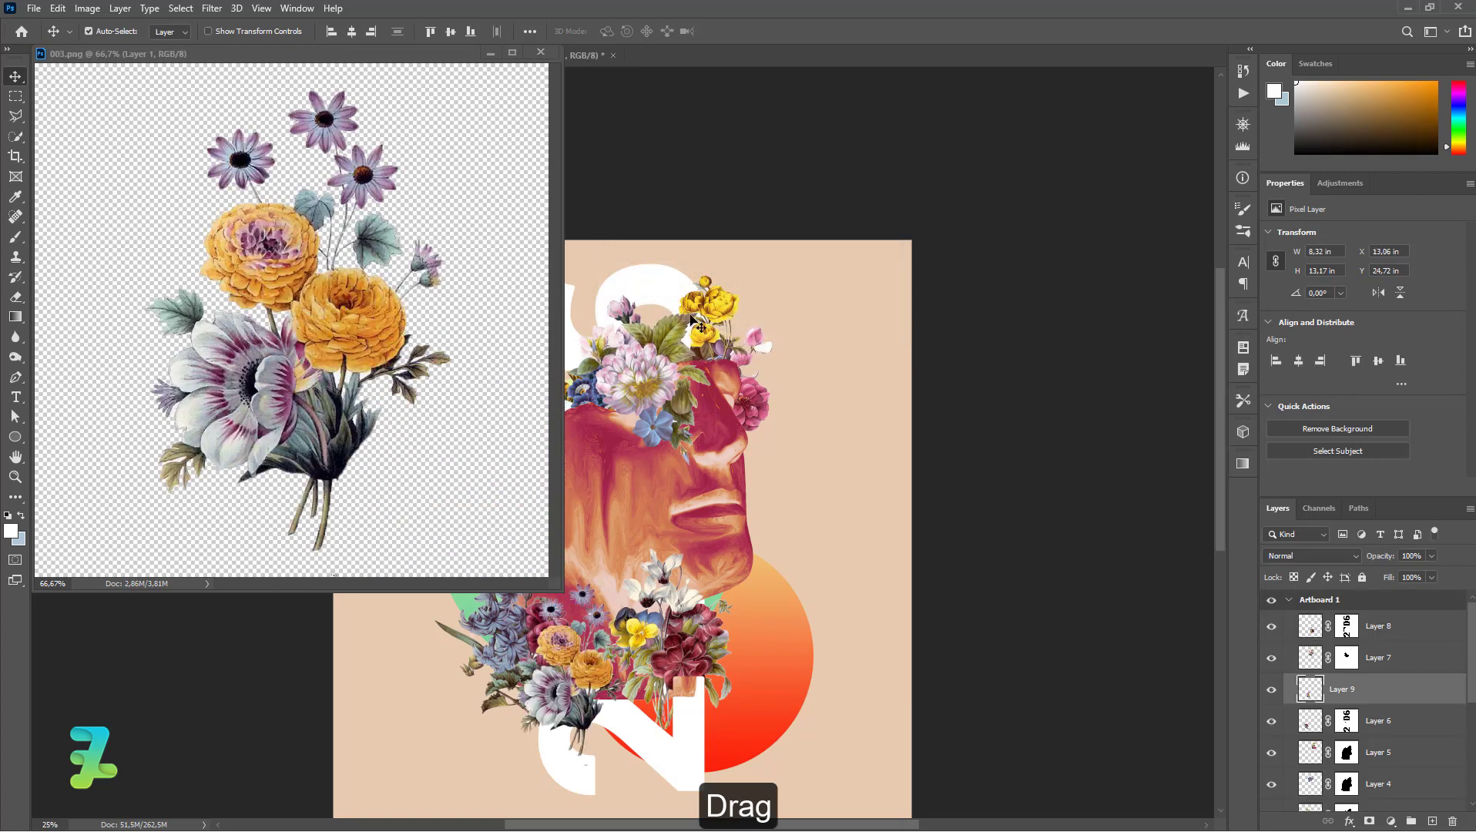
{"action": "mouse_move", "coordinate": [636, 553]}
{"action": "left_mouse_down"}
{"action": "mouse_move", "coordinate": [587, 702]}
{"action": "mouse_move", "coordinate": [632, 628]}
{"action": "left_mouse_up"}
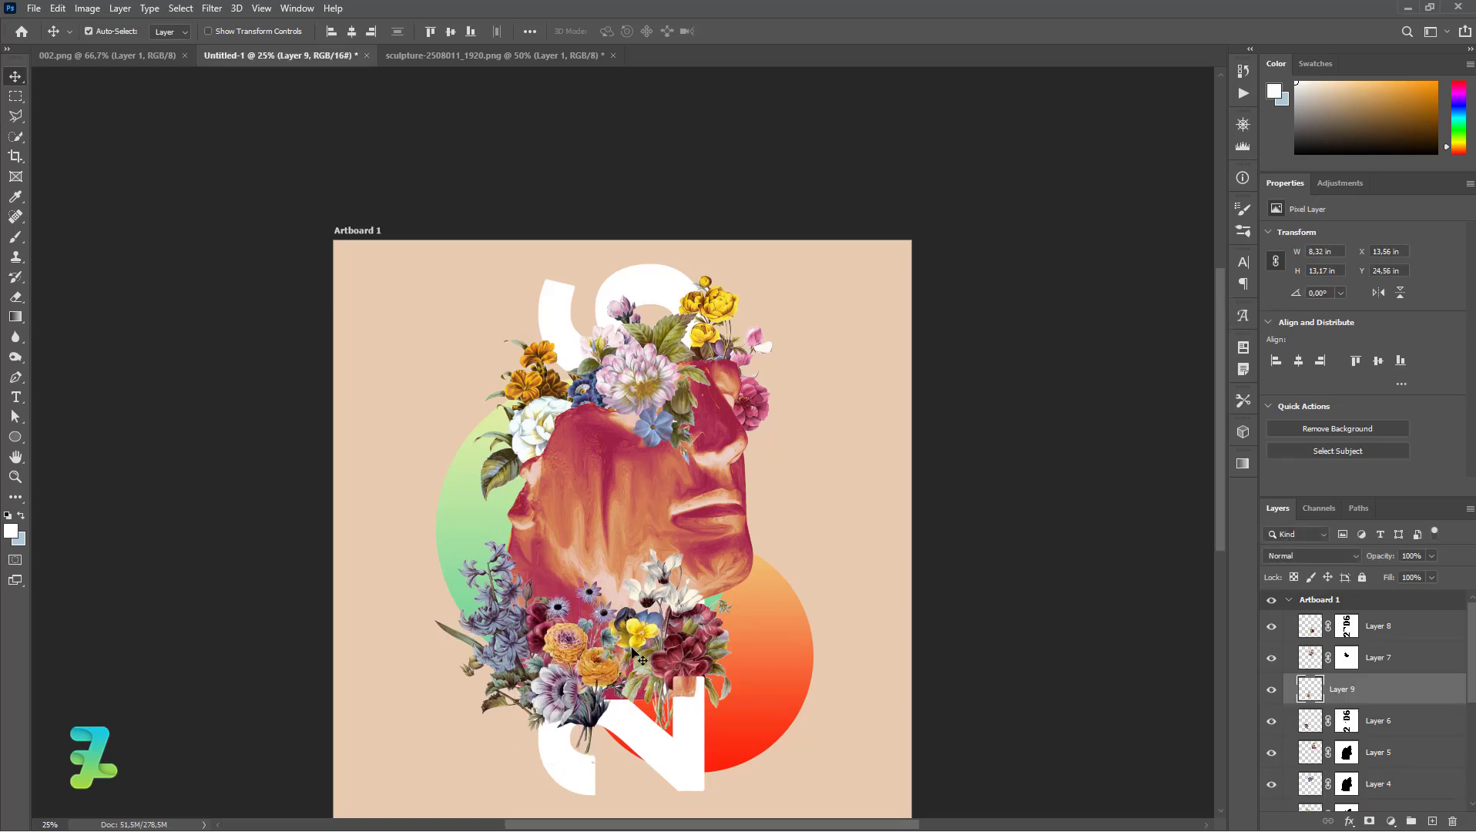
{"action": "key", "text": "shift+Right"}
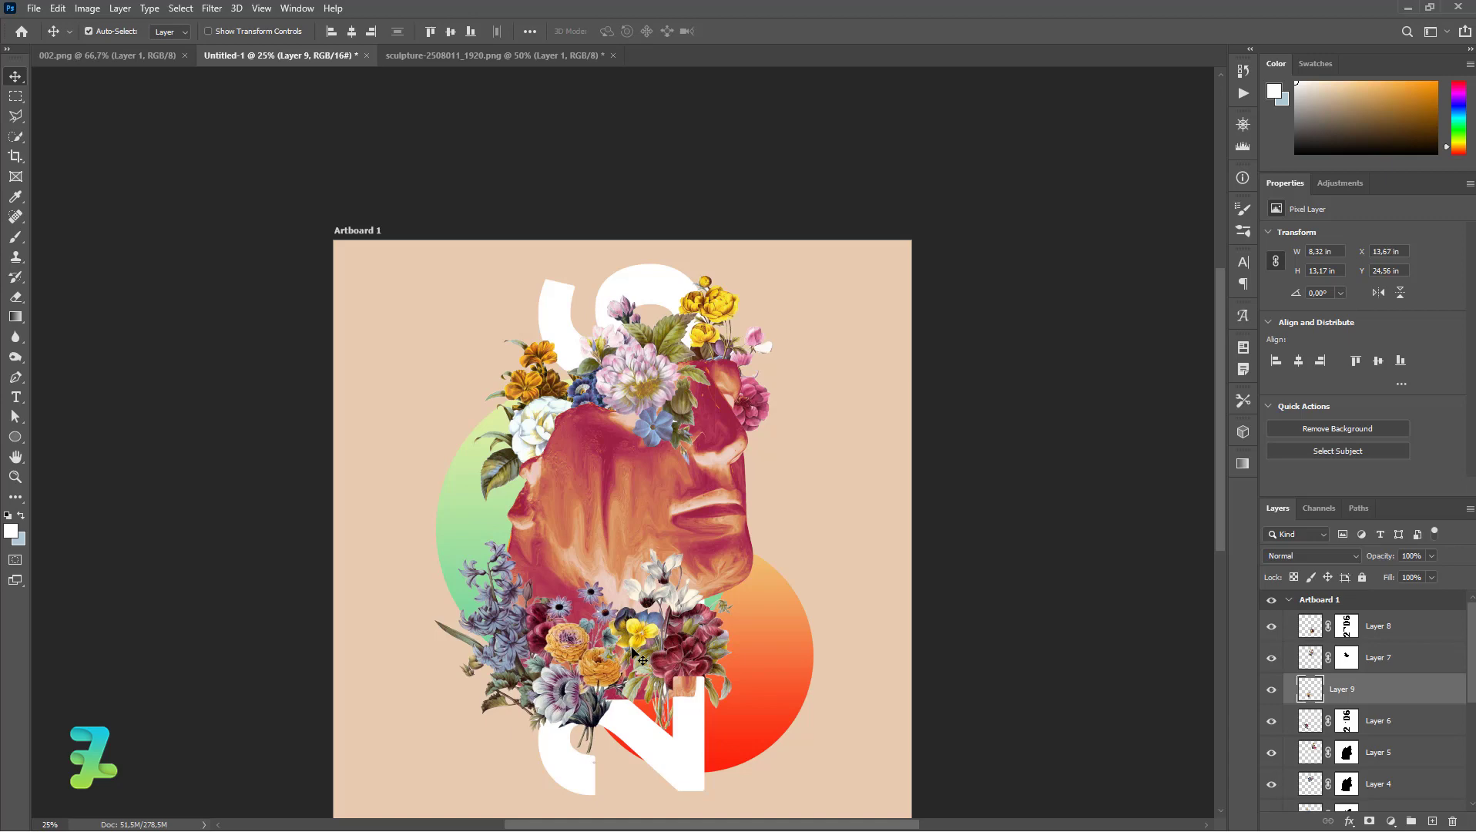
- Add the 002.png blue-and-pink bouquet as Layer 10 at the head's left, below Layer 5
{"action": "left_click", "coordinate": [109, 49]}
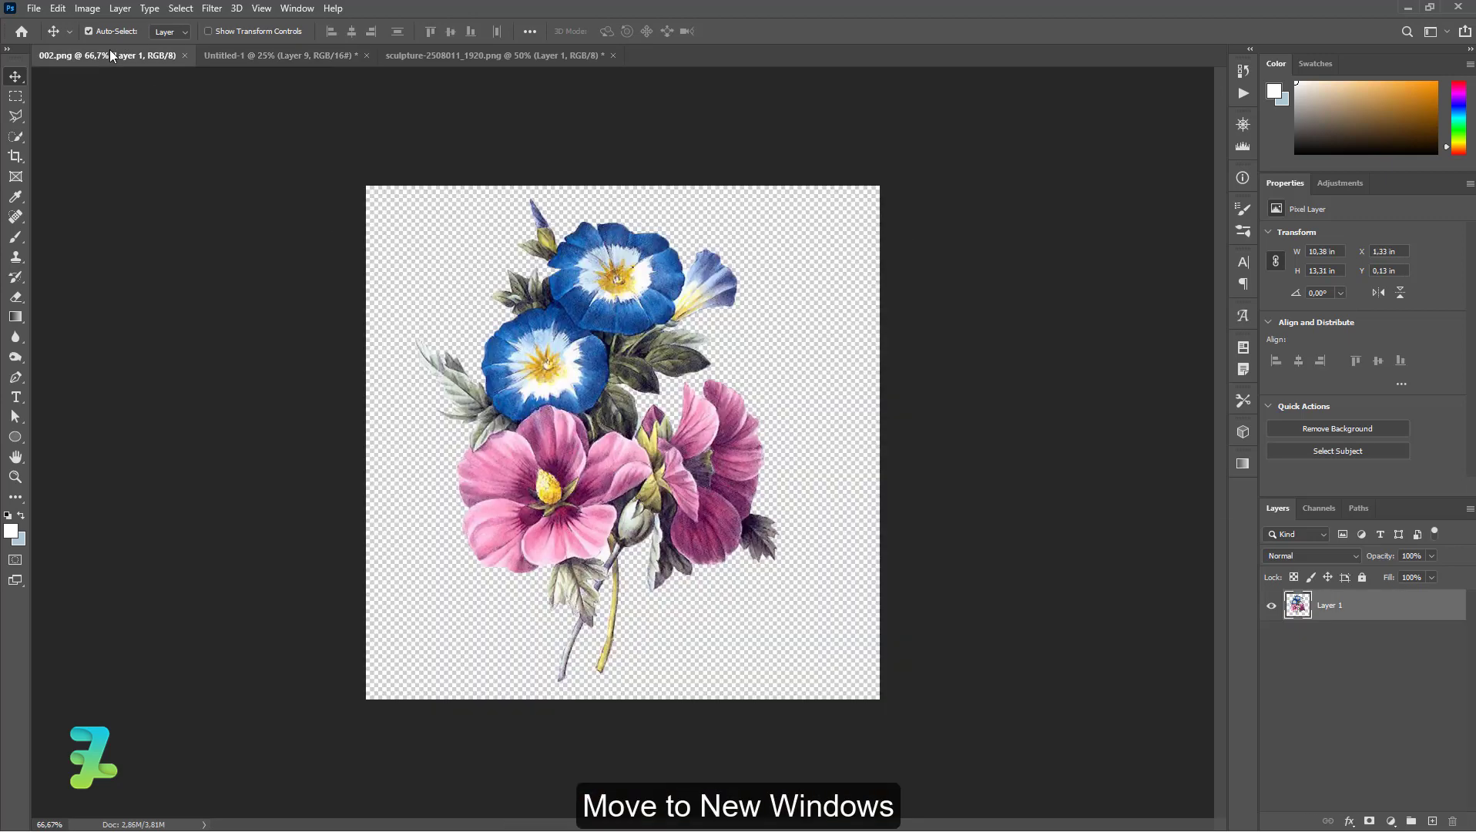
{"action": "right_click", "coordinate": [110, 49]}
{"action": "left_click", "coordinate": [181, 127]}
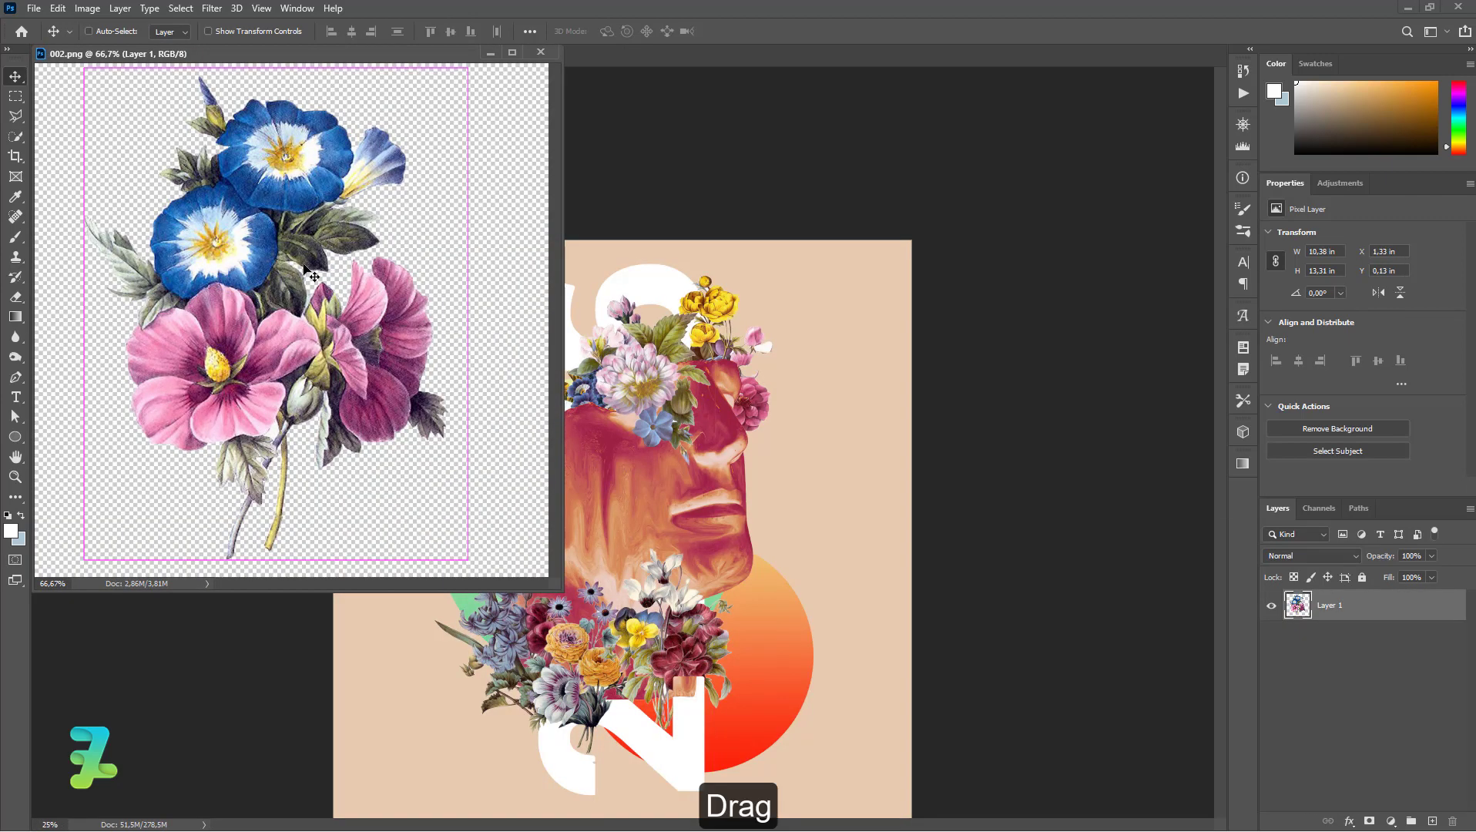
{"action": "left_click_drag", "start_coordinate": [310, 274], "coordinate": [675, 443]}
{"action": "left_click", "coordinate": [715, 326]}
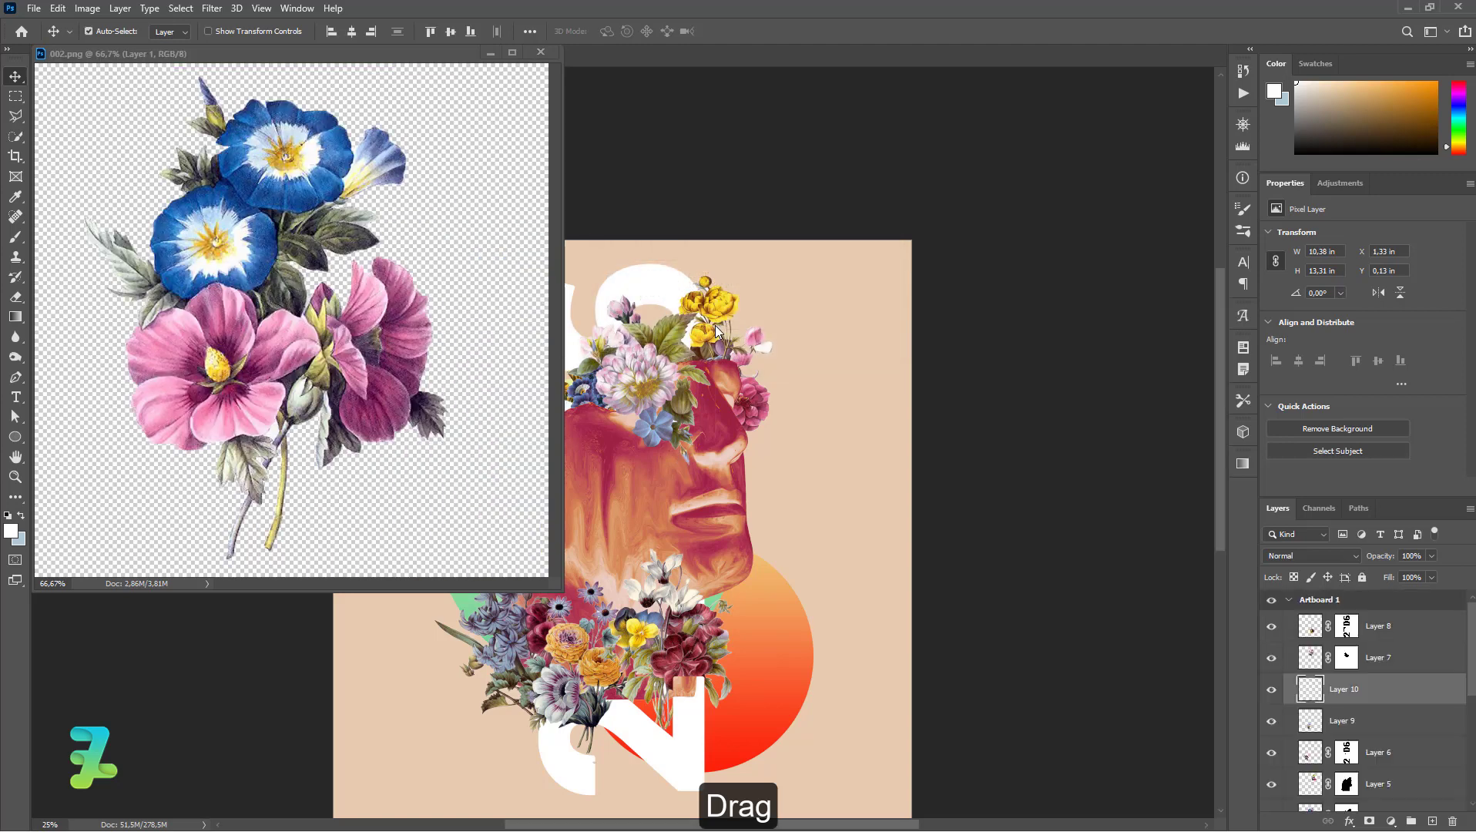
{"action": "left_click", "coordinate": [540, 51]}
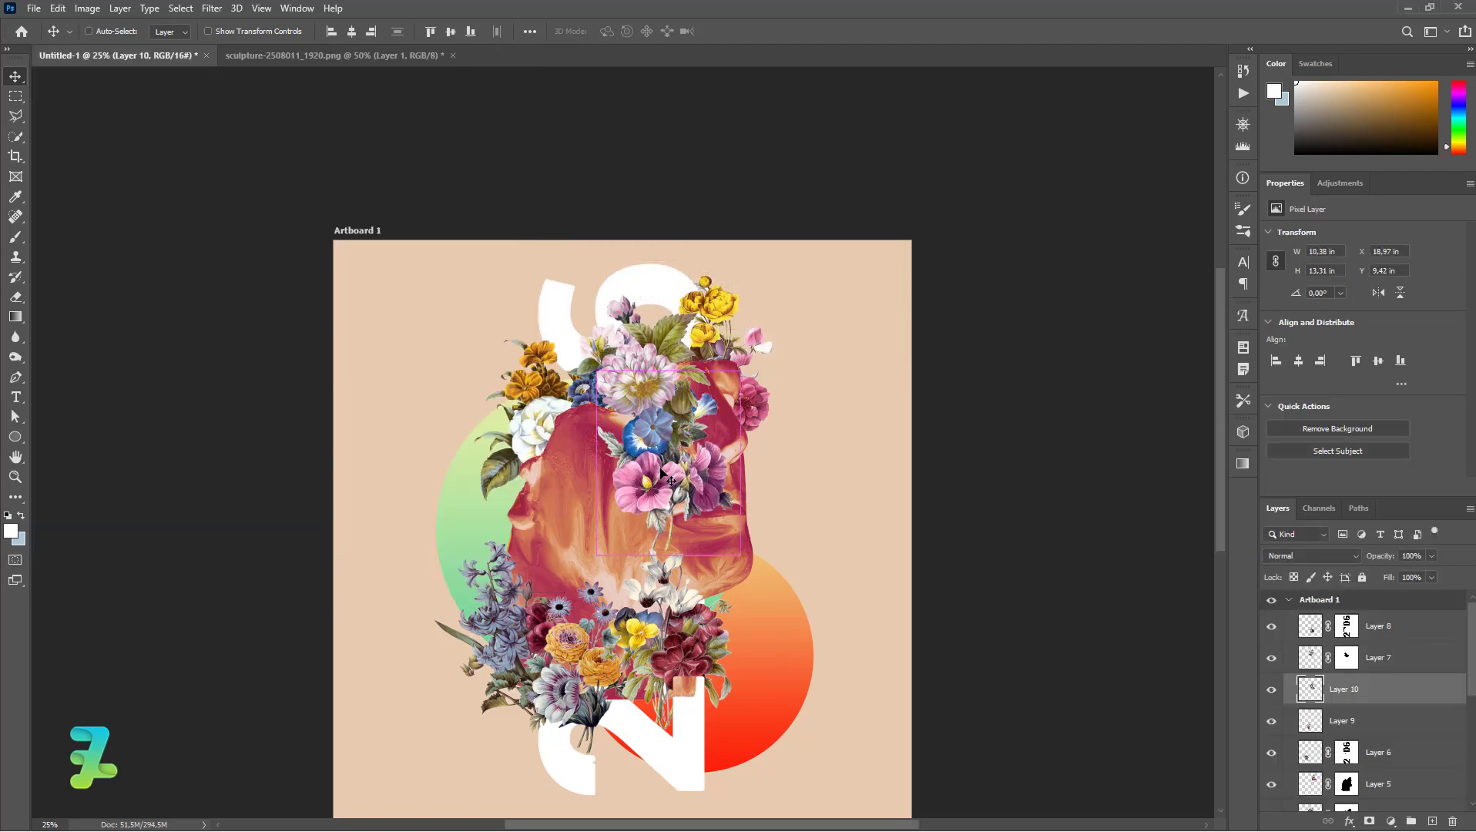
{"action": "mouse_move", "coordinate": [661, 469]}
{"action": "left_mouse_down"}
{"action": "mouse_move", "coordinate": [465, 539]}
{"action": "mouse_move", "coordinate": [476, 551]}
{"action": "left_mouse_up"}
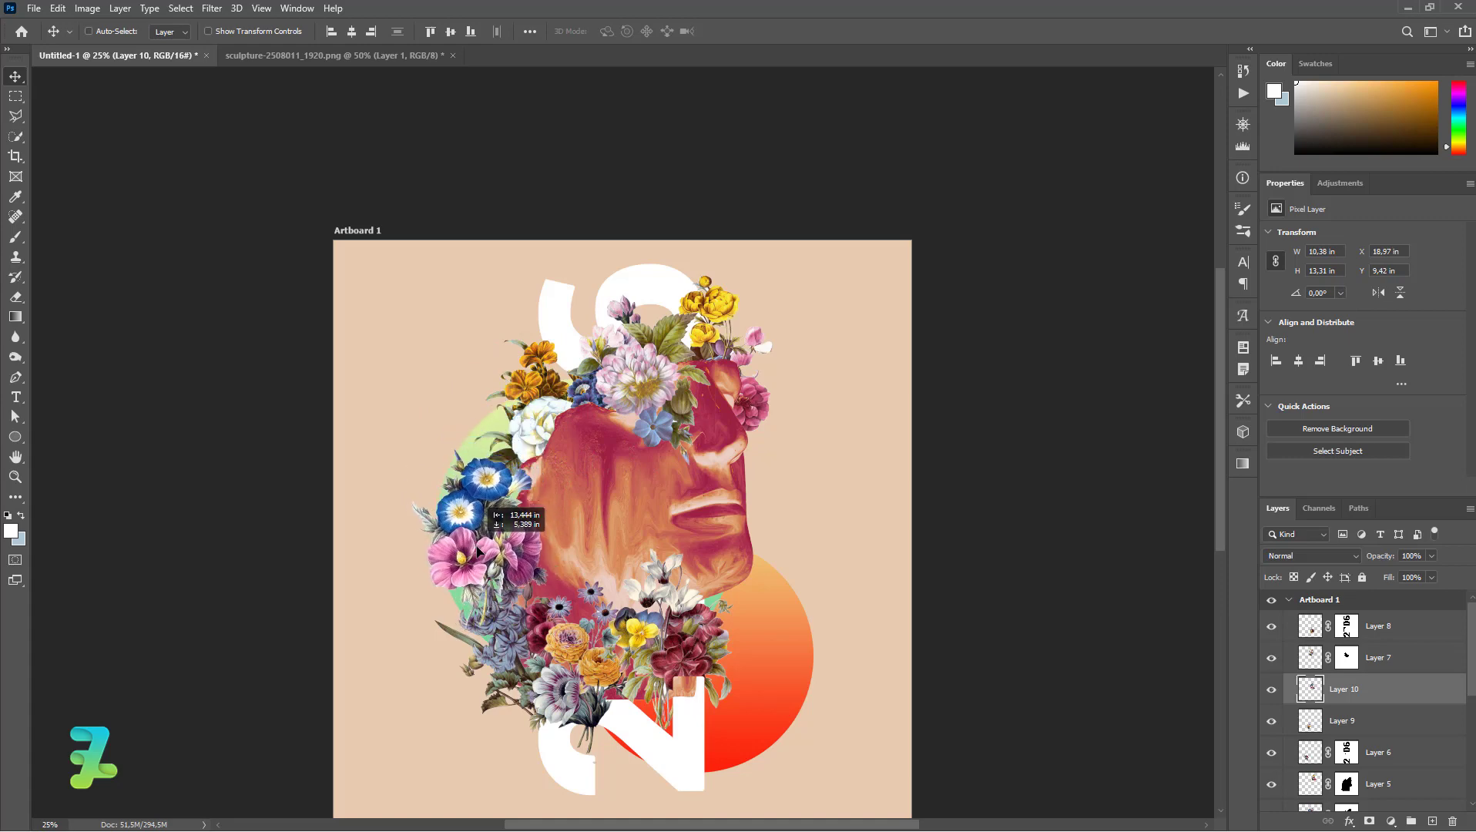
{"action": "left_click_drag", "start_coordinate": [478, 551], "coordinate": [486, 554]}
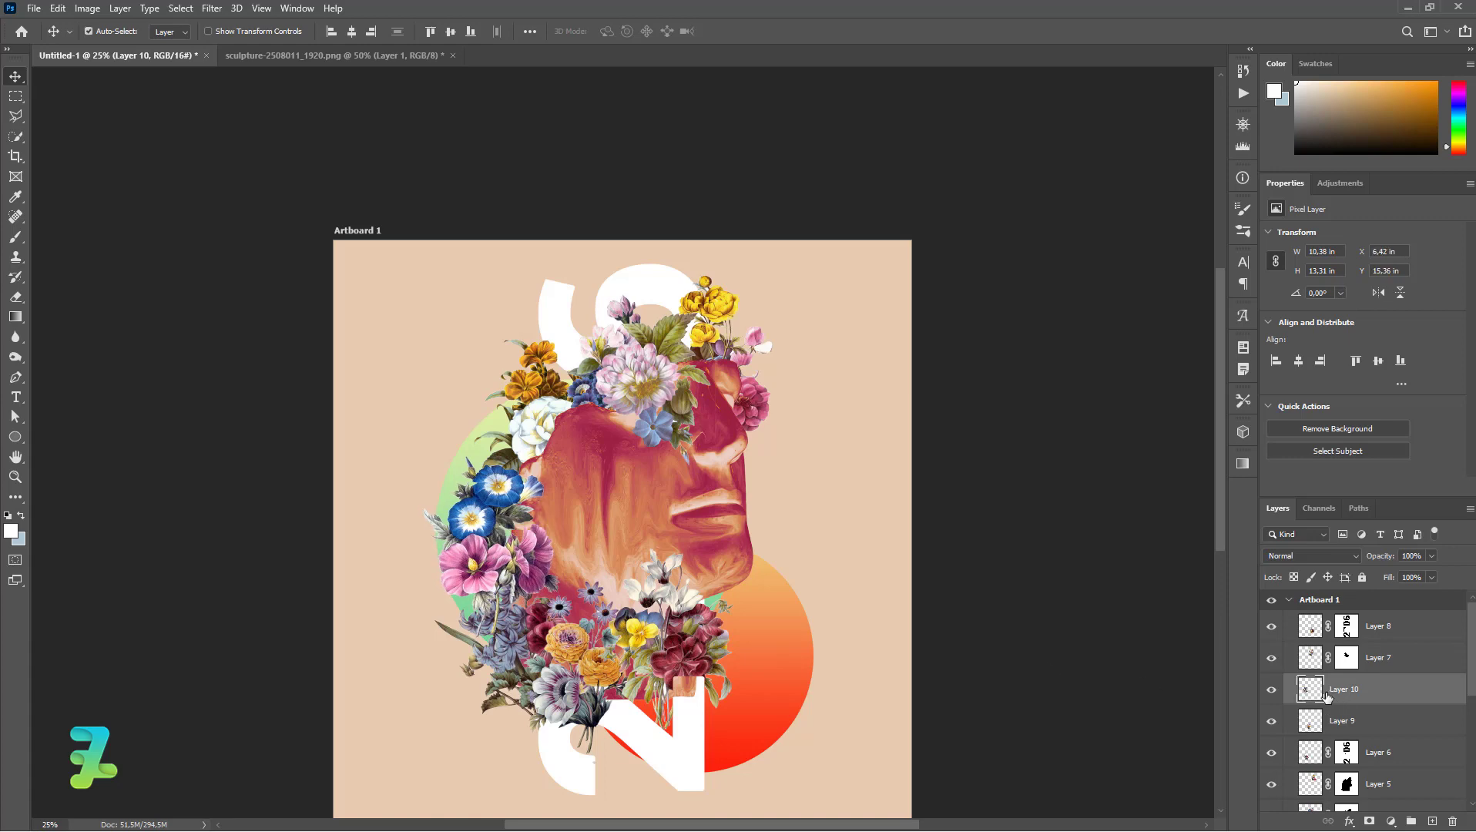
{"action": "left_click_drag", "start_coordinate": [1326, 696], "coordinate": [1319, 790]}
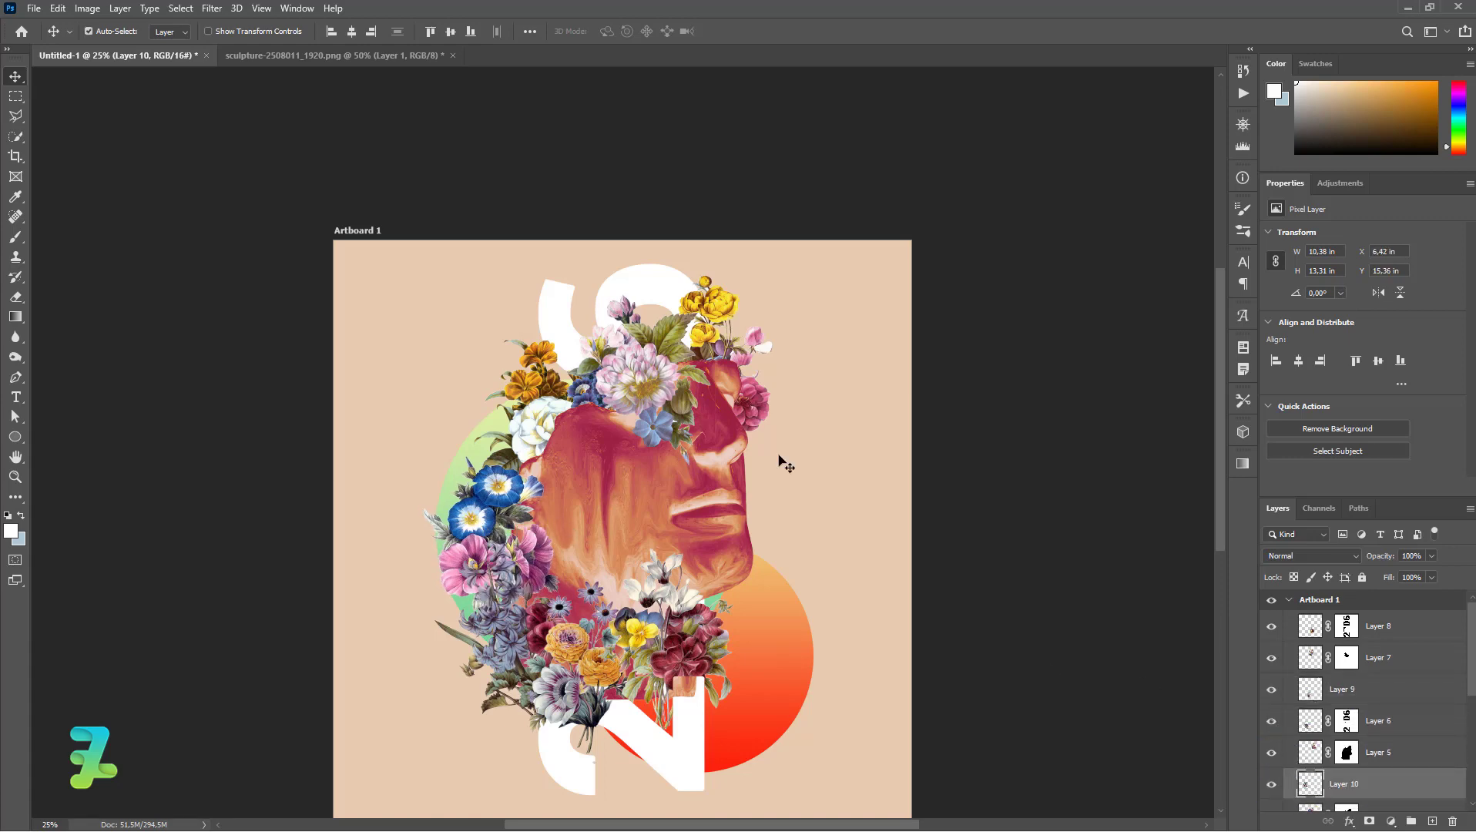
{"action": "mouse_move", "coordinate": [1223, 430]}
{"action": "left_mouse_down"}
{"action": "mouse_move", "coordinate": [1215, 502]}
{"action": "mouse_move", "coordinate": [1209, 457]}
{"action": "left_mouse_up"}
- Draw a small 88 × 88 px circle above Layer 8 at the artboard's upper right
{"action": "left_click", "coordinate": [235, 413]}
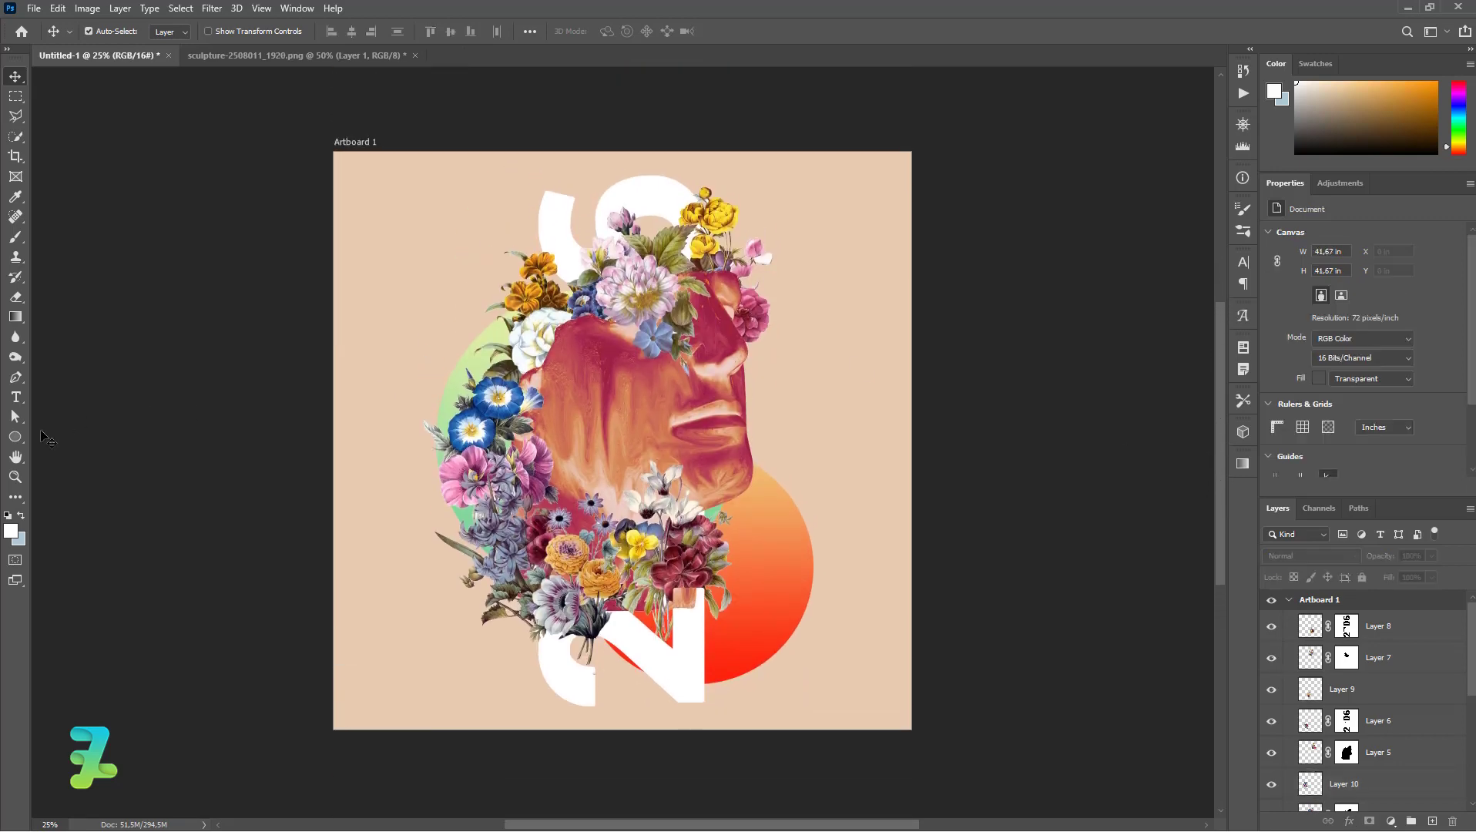
{"action": "left_click", "coordinate": [15, 436]}
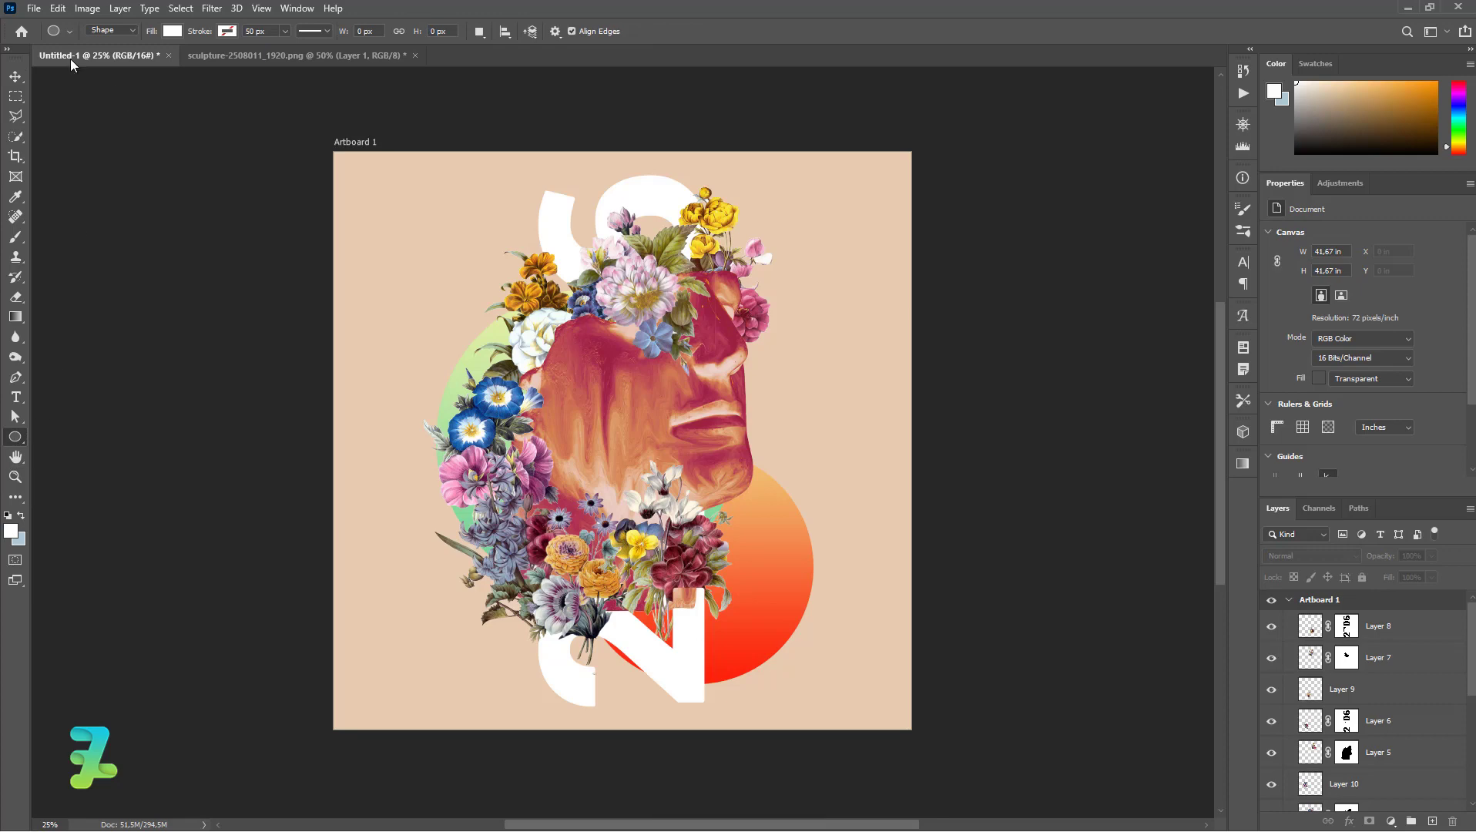
{"action": "left_click", "coordinate": [1432, 637]}
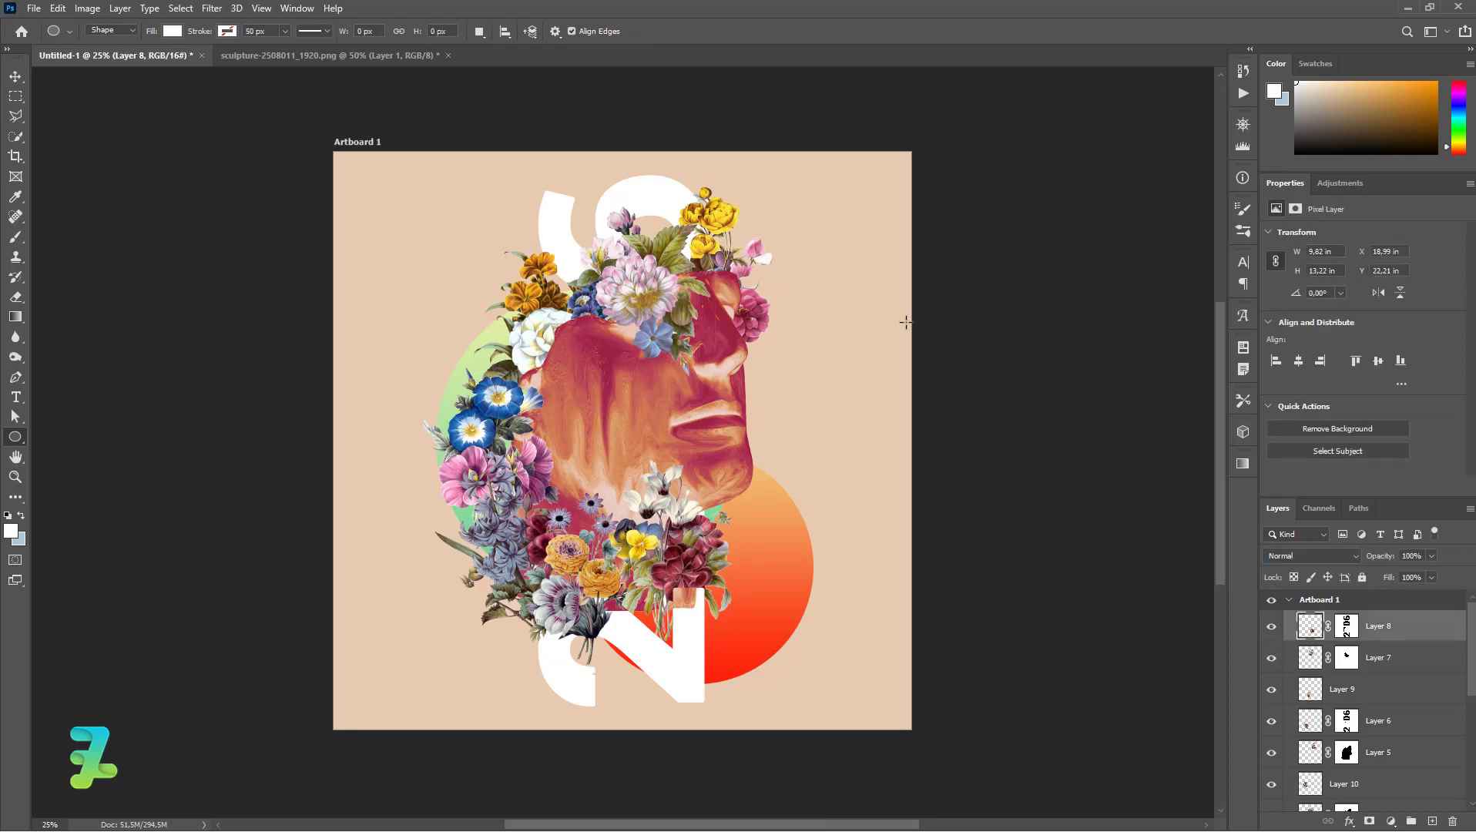
{"action": "left_click_drag", "start_coordinate": [803, 281], "coordinate": [821, 299]}
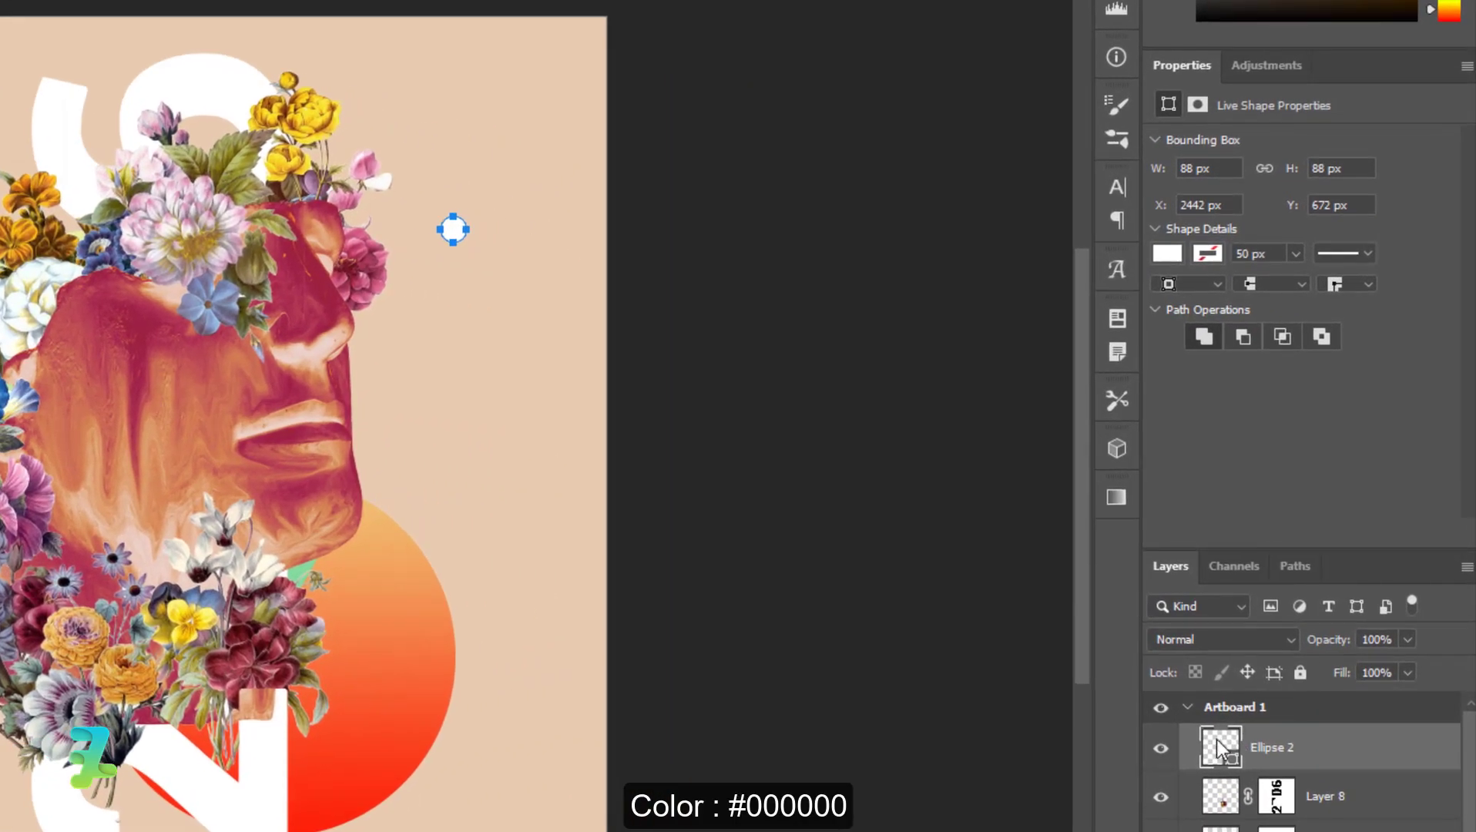
- Set the circle's fill colour to black (#000000)
{"action": "double_click", "coordinate": [1311, 625]}
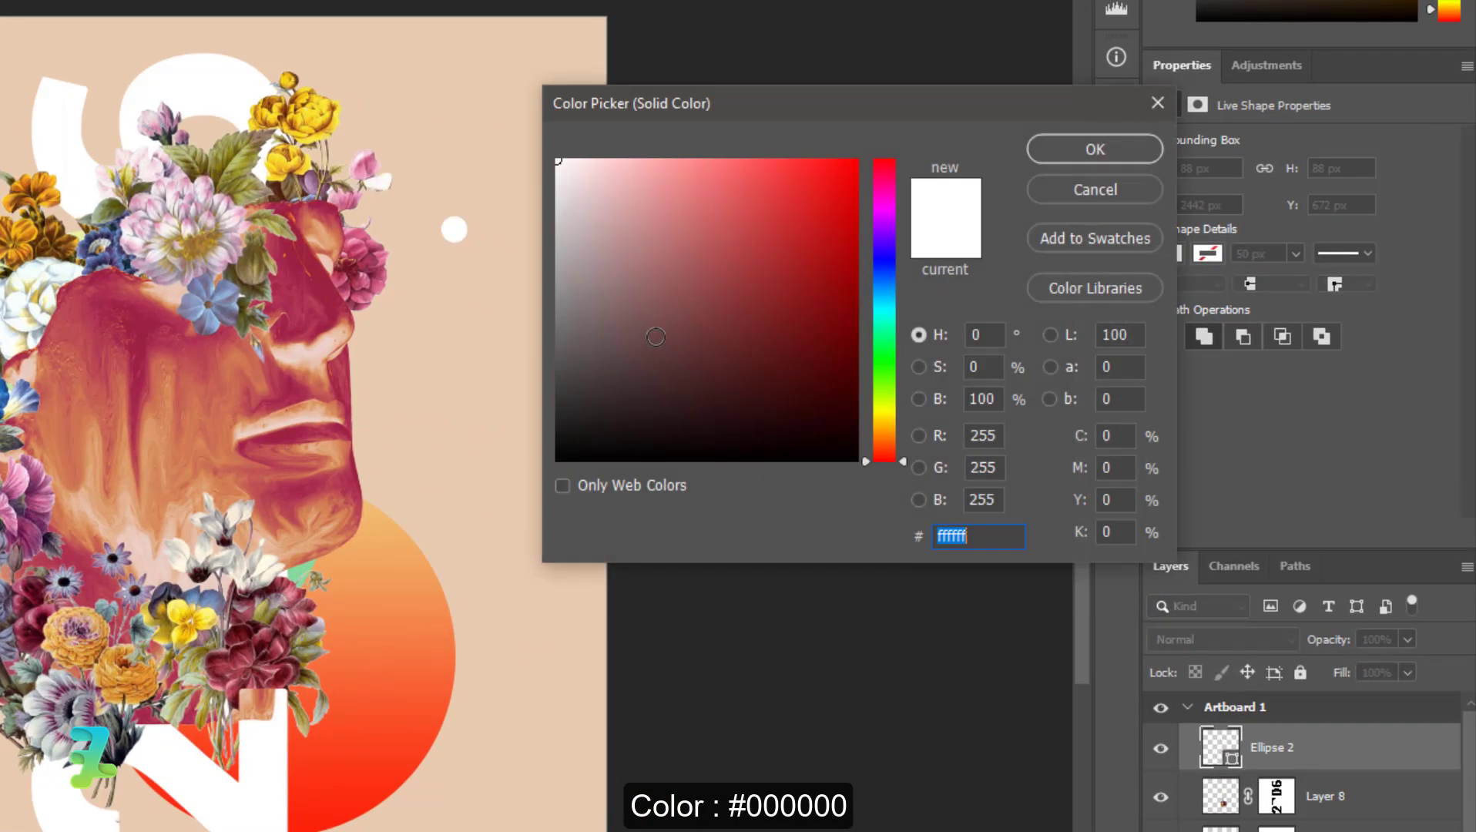
{"action": "left_click", "coordinate": [597, 443]}
{"action": "type", "text": "000000"}
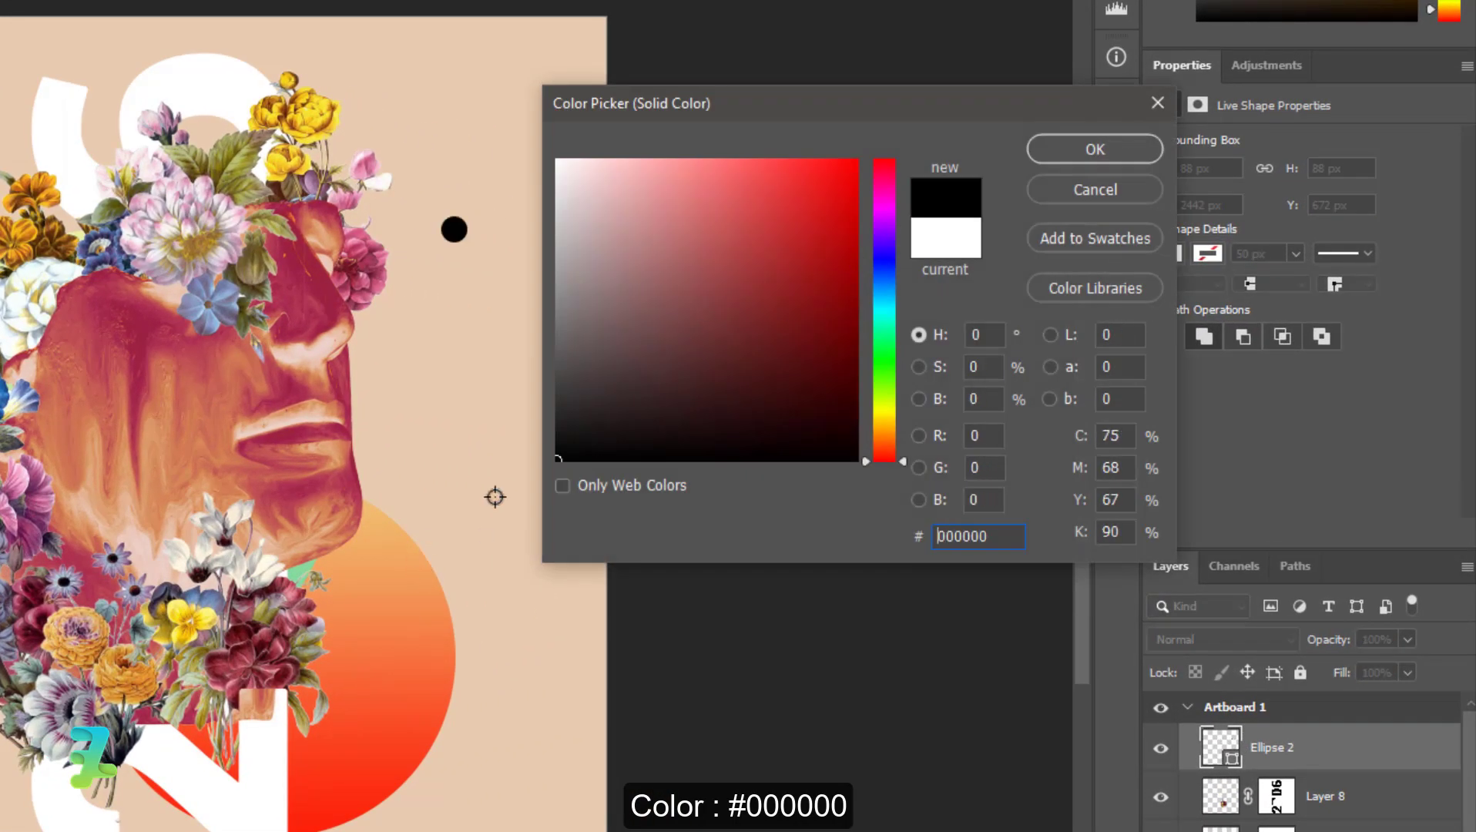
{"action": "left_click", "coordinate": [1079, 151]}
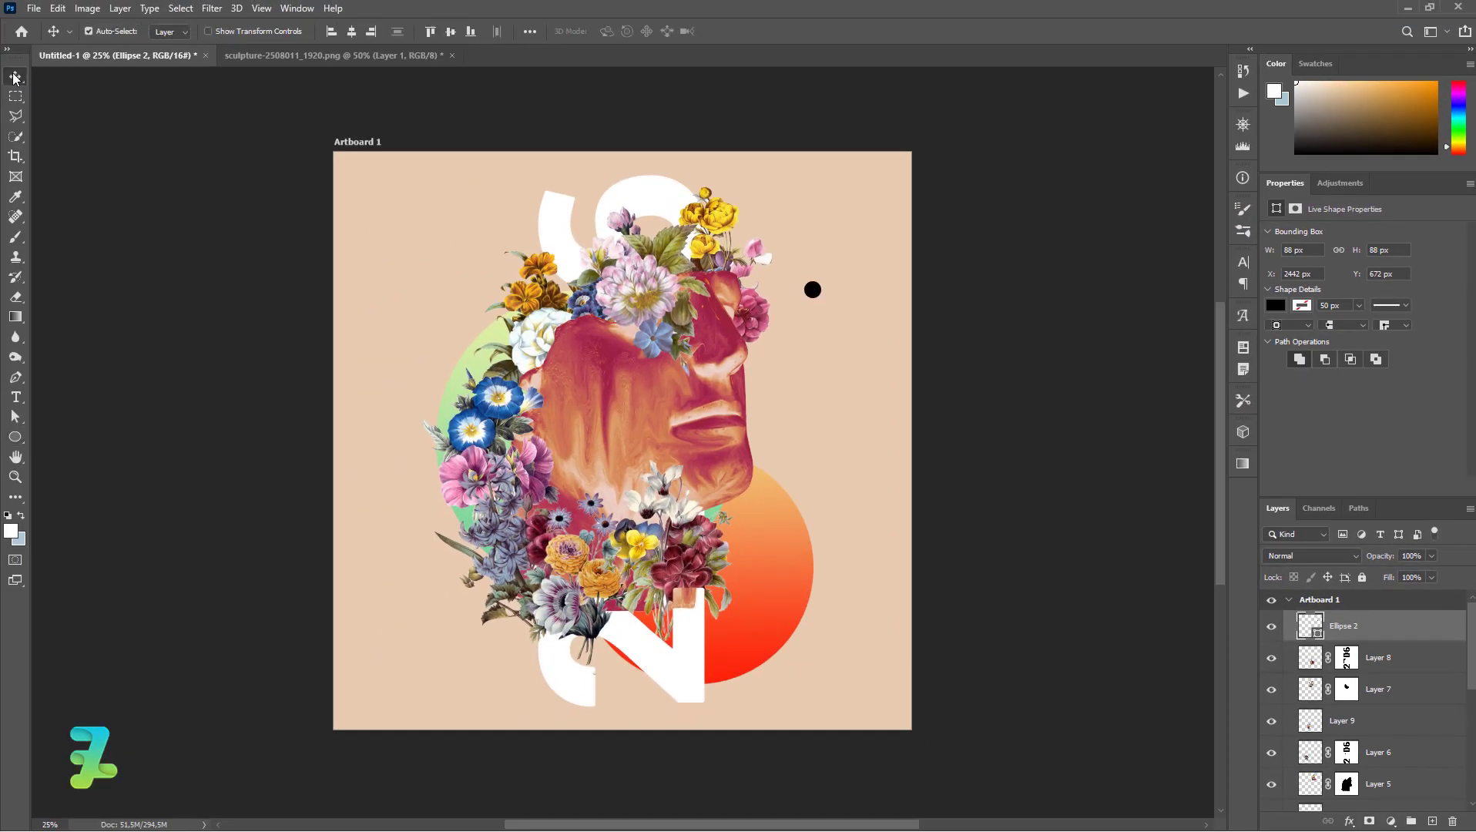
- Move the black dot to the artboard's upper left and shrink it to about 62 px
{"action": "left_click_drag", "start_coordinate": [812, 290], "coordinate": [422, 231]}
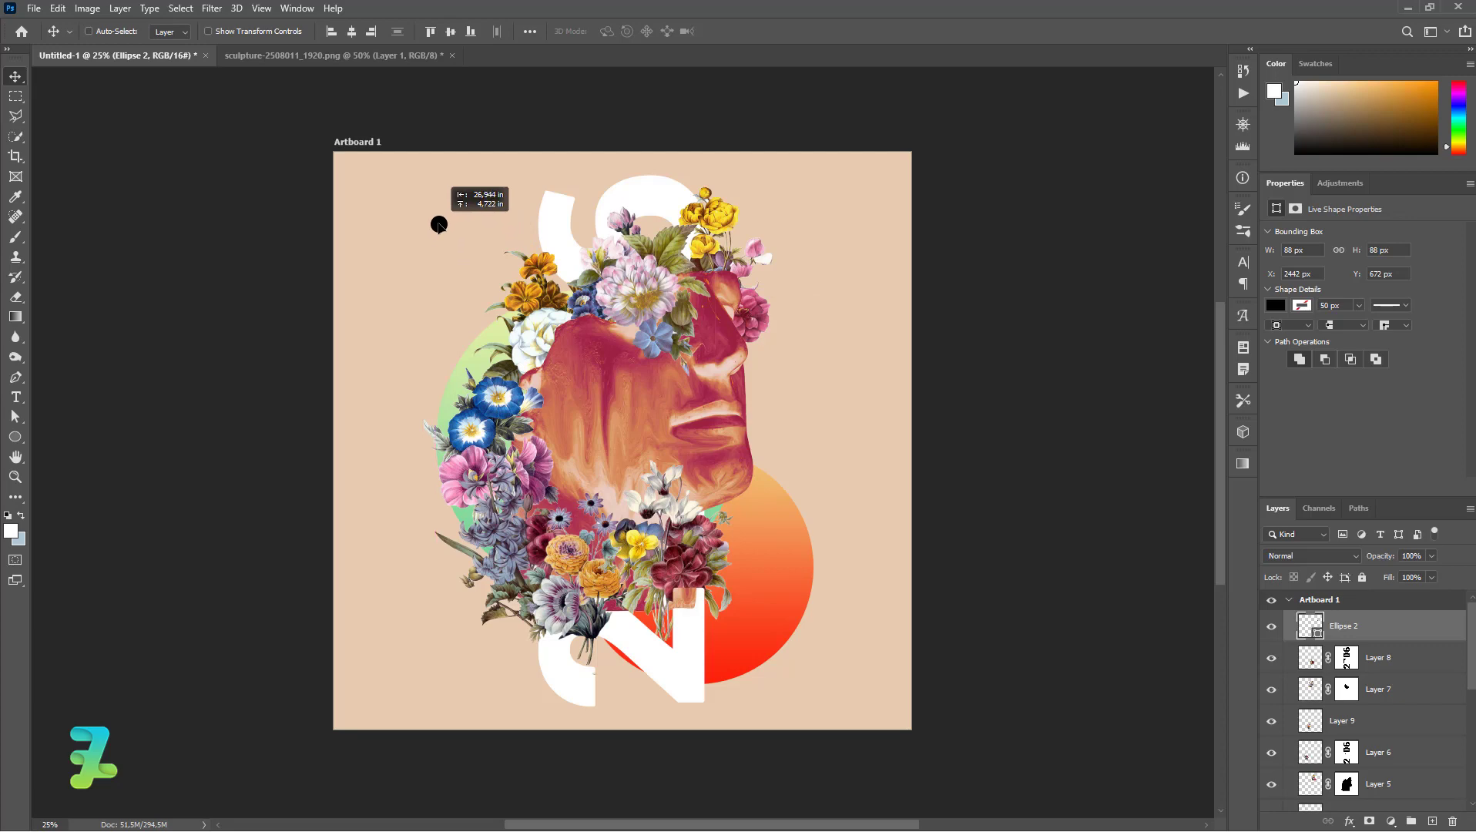
{"action": "left_click_drag", "start_coordinate": [422, 232], "coordinate": [443, 228]}
{"action": "key", "text": "ctrl+t"}
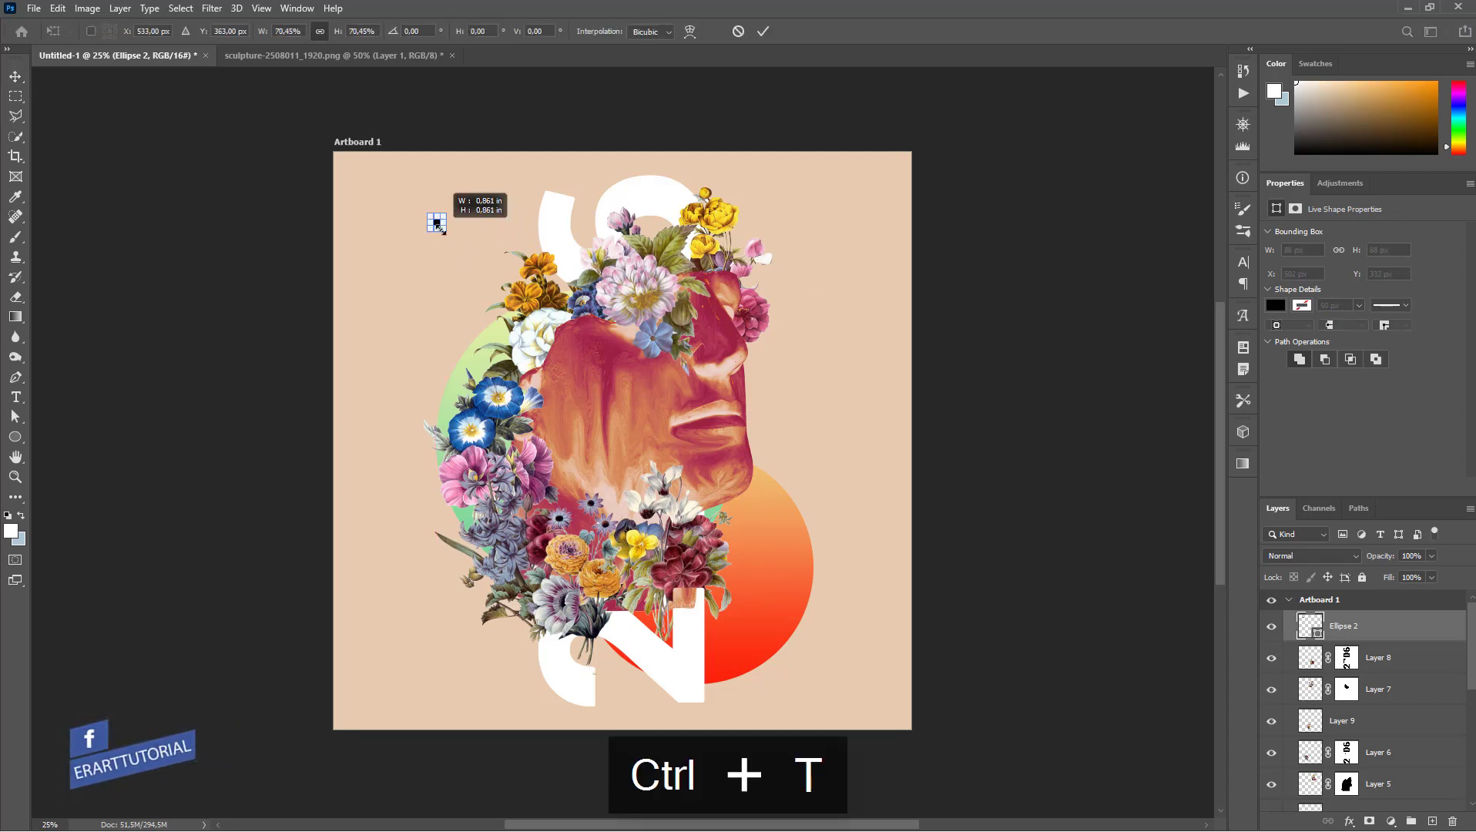
{"action": "left_click", "coordinate": [16, 76]}
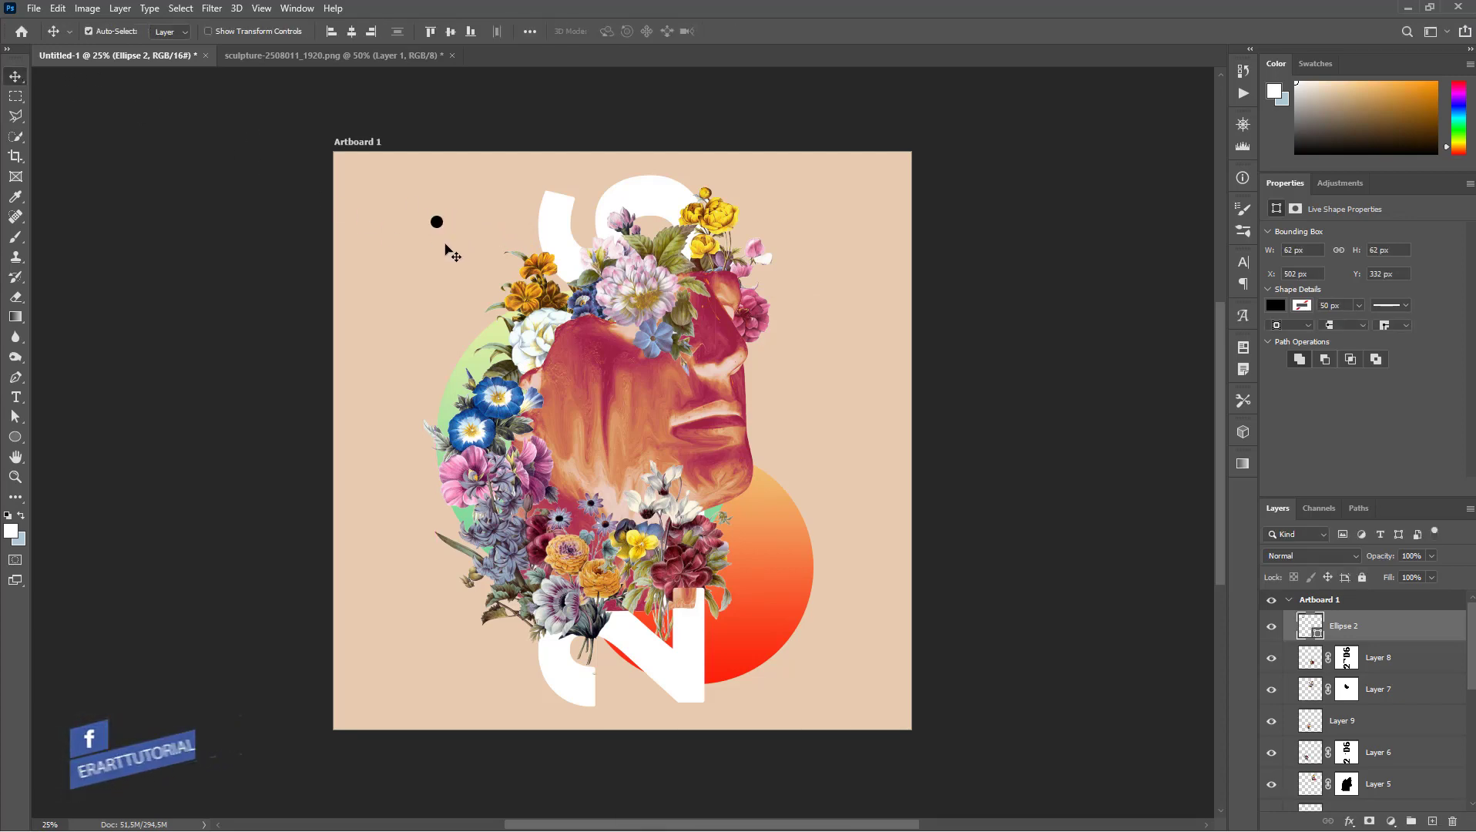
- Duplicate the dot straight downward, starting the vertical column of dots
{"action": "key", "text": "ctrl+j"}
{"action": "left_click_drag", "start_coordinate": [437, 224], "coordinate": [441, 315]}
{"action": "key", "text": "ctrl+j"}
{"action": "key", "text": "ctrl+j"}
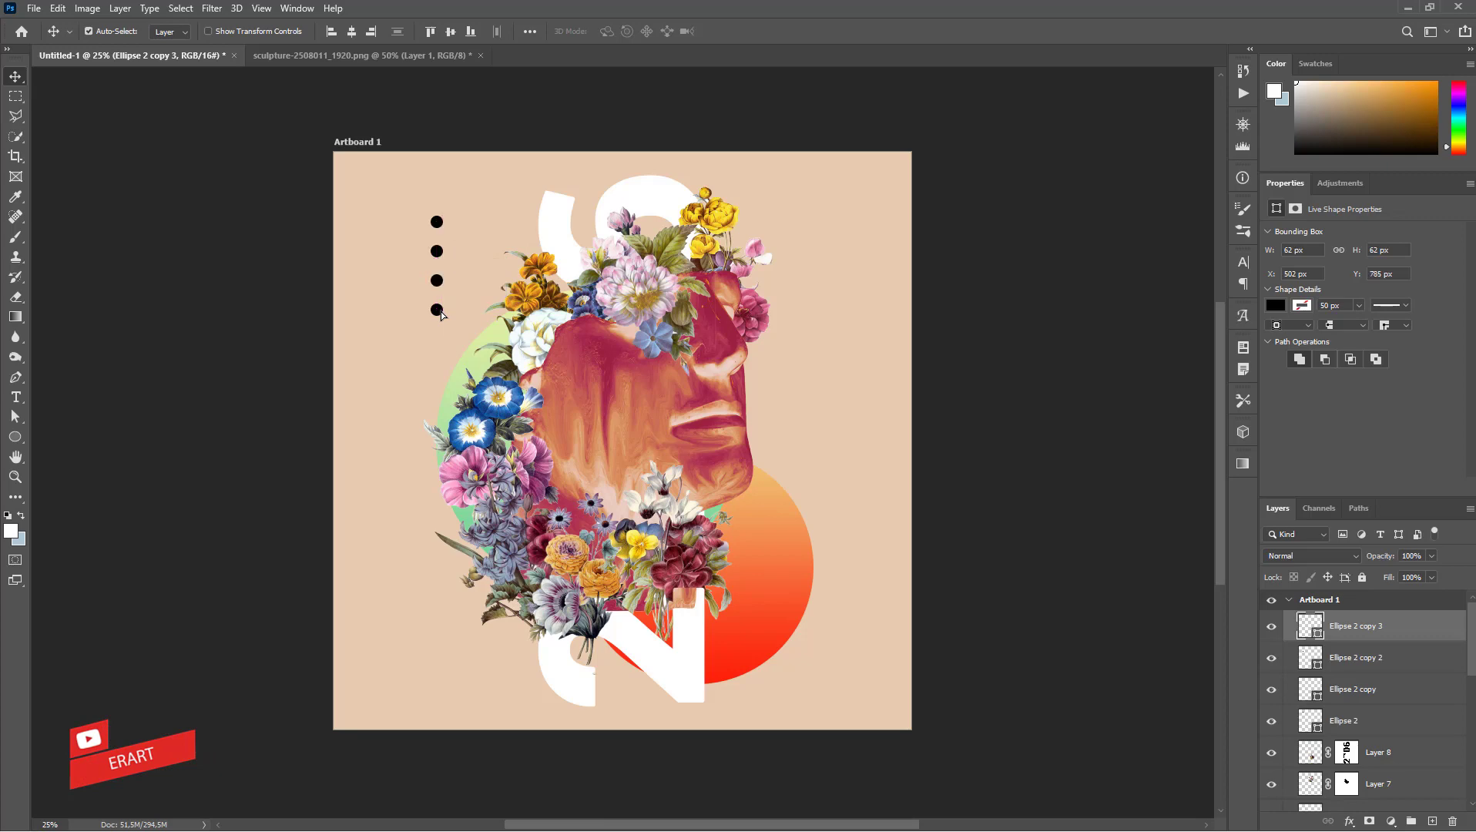
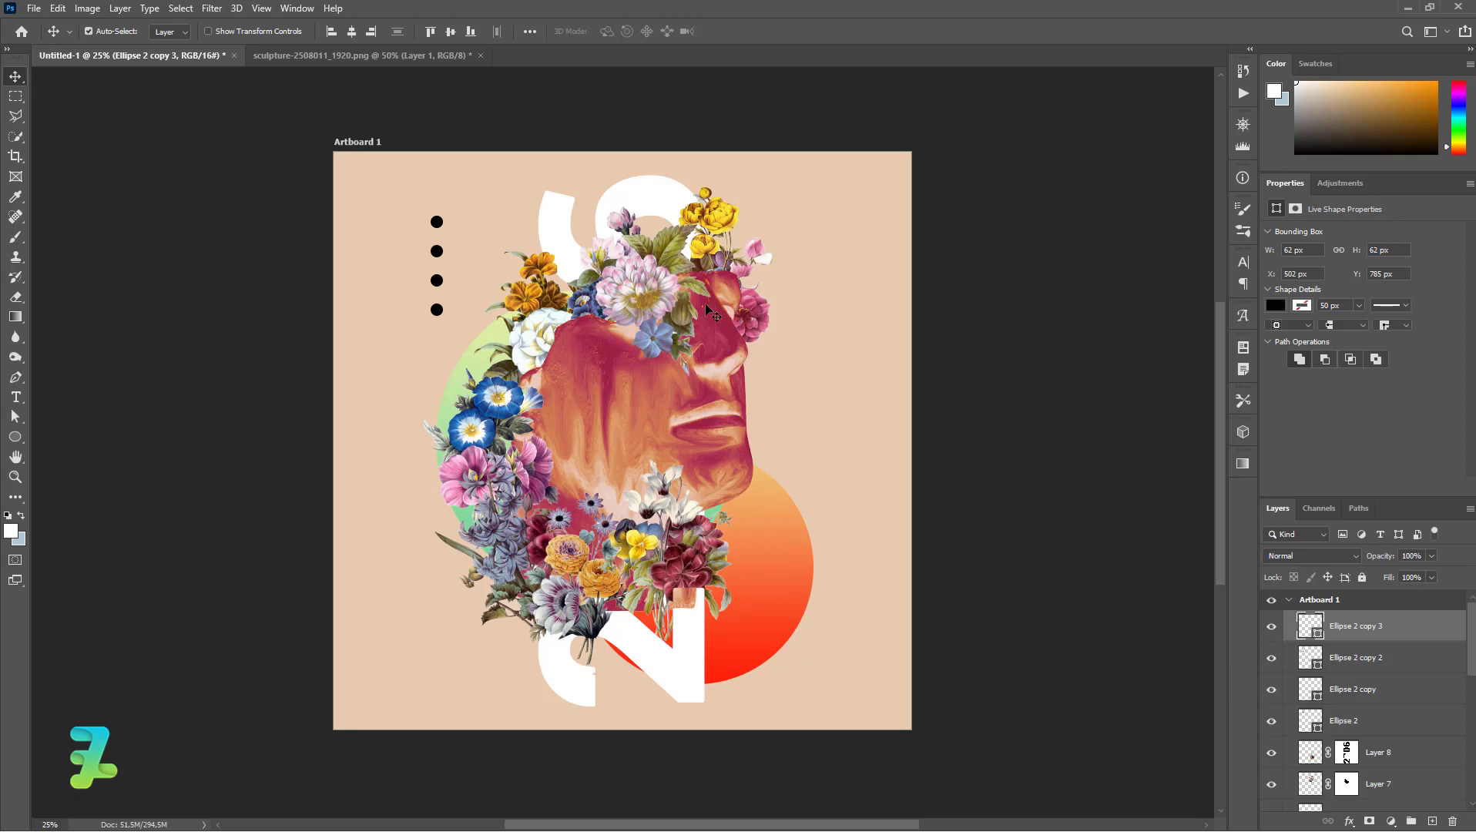
- Draw a thin 282 × 12 px rectangle on the orange circle and fill it solid black (000000)
{"action": "left_click", "coordinate": [862, 574]}
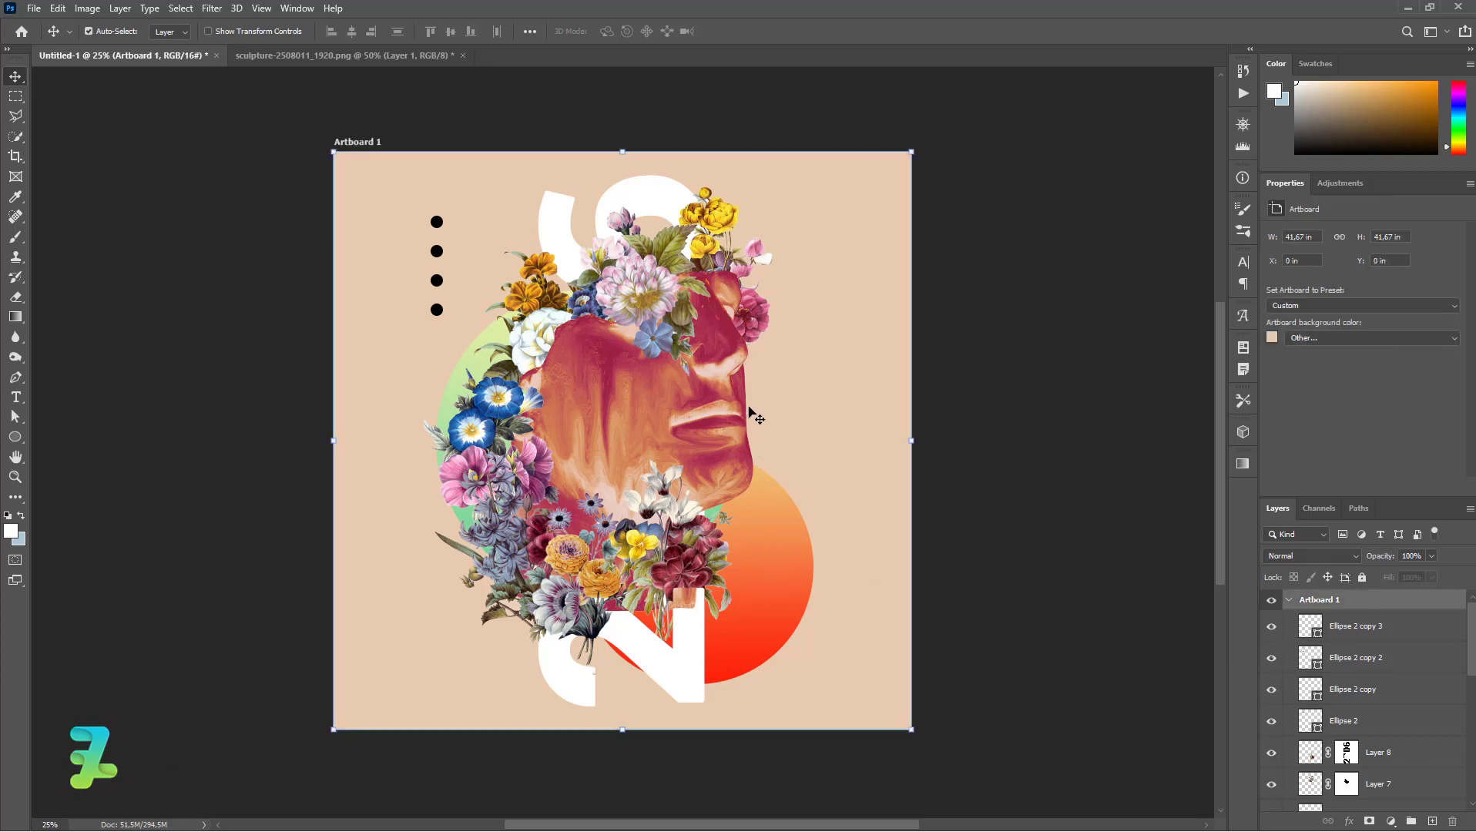
{"action": "left_click", "coordinate": [15, 437]}
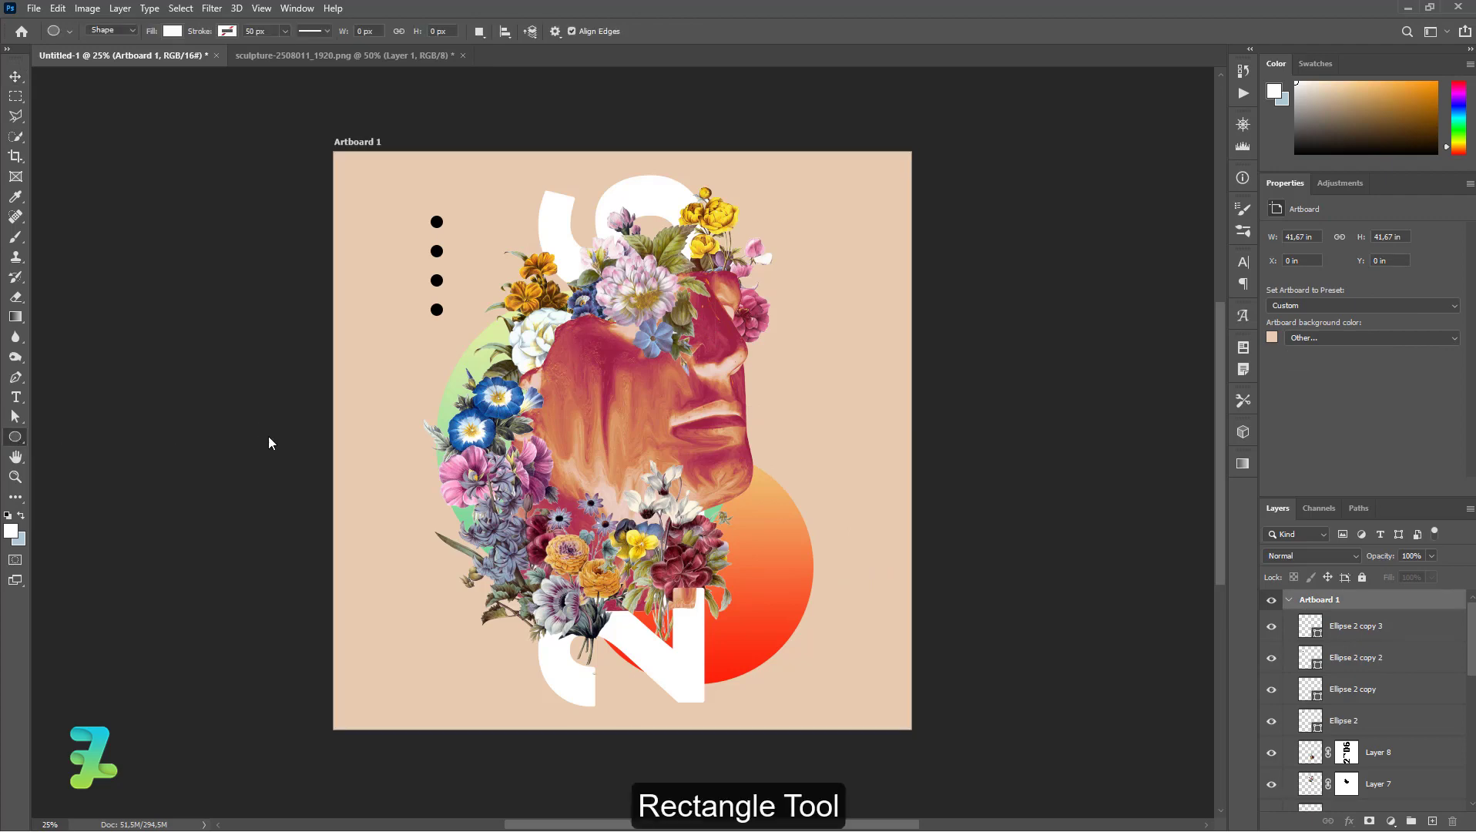
{"action": "key", "text": "shift+u"}
{"action": "left_click_drag", "start_coordinate": [787, 527], "coordinate": [843, 528]}
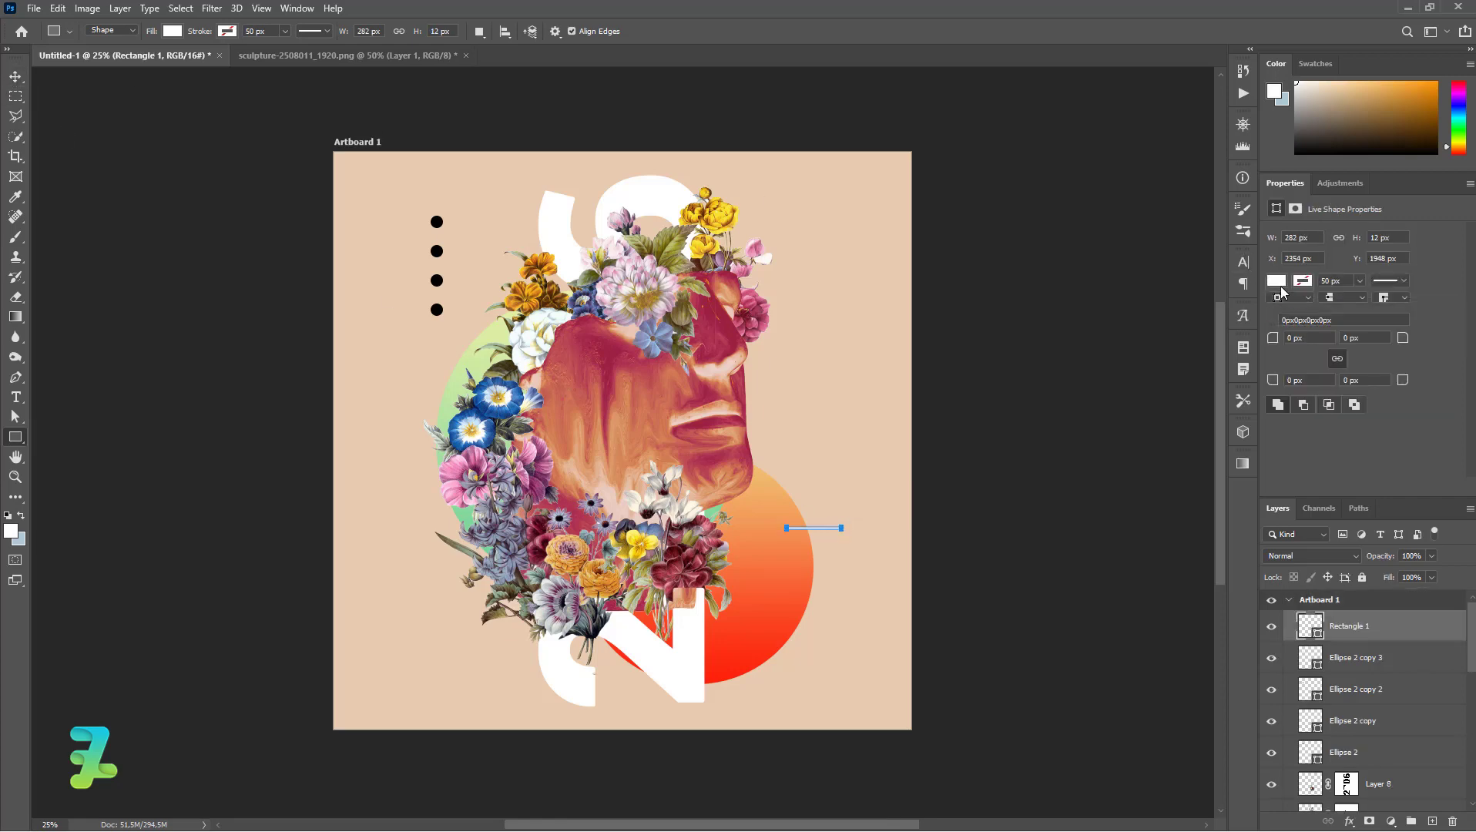
{"action": "left_click", "coordinate": [1276, 281]}
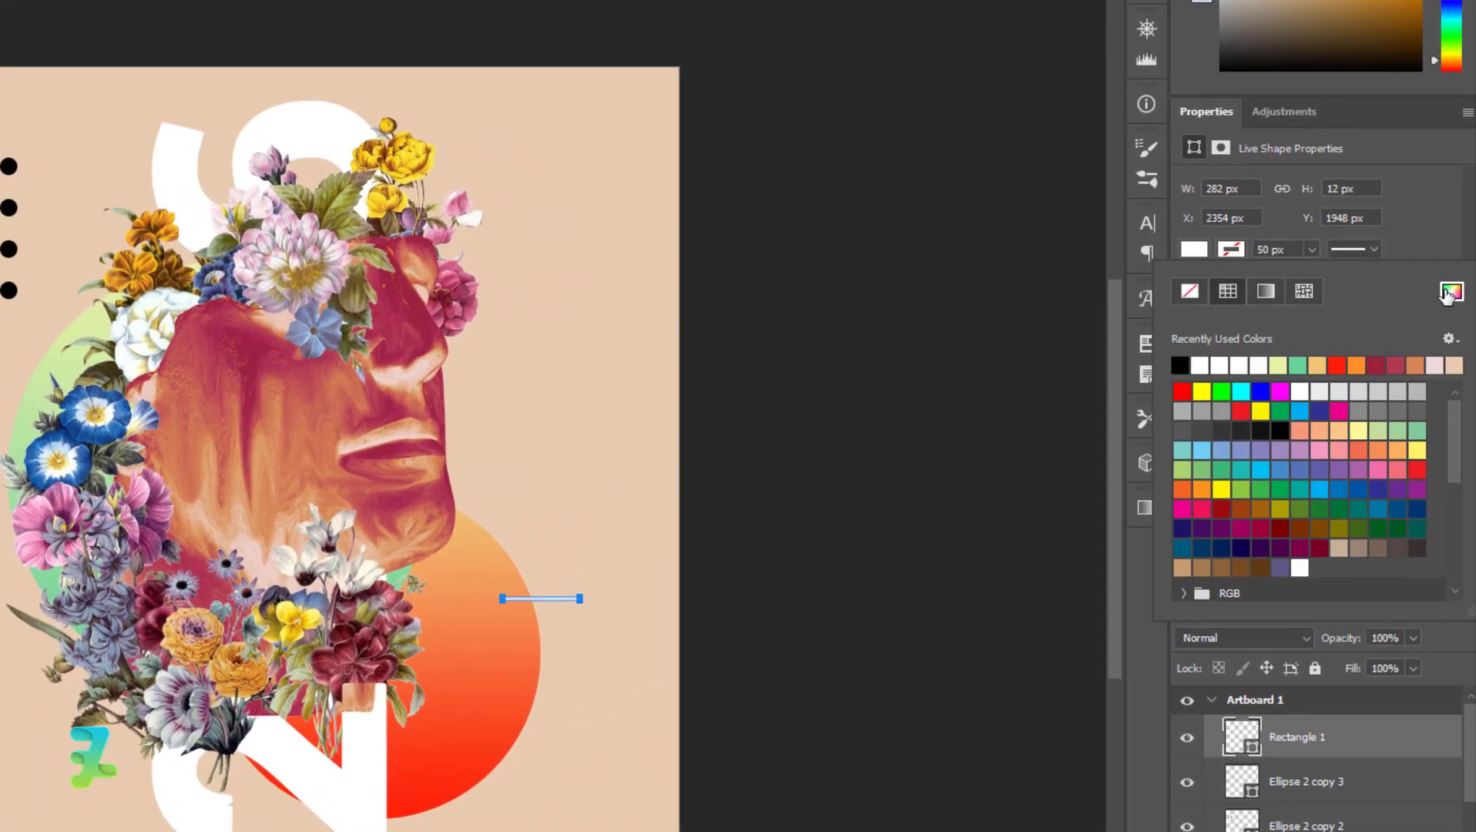
{"action": "left_click", "coordinate": [1460, 307]}
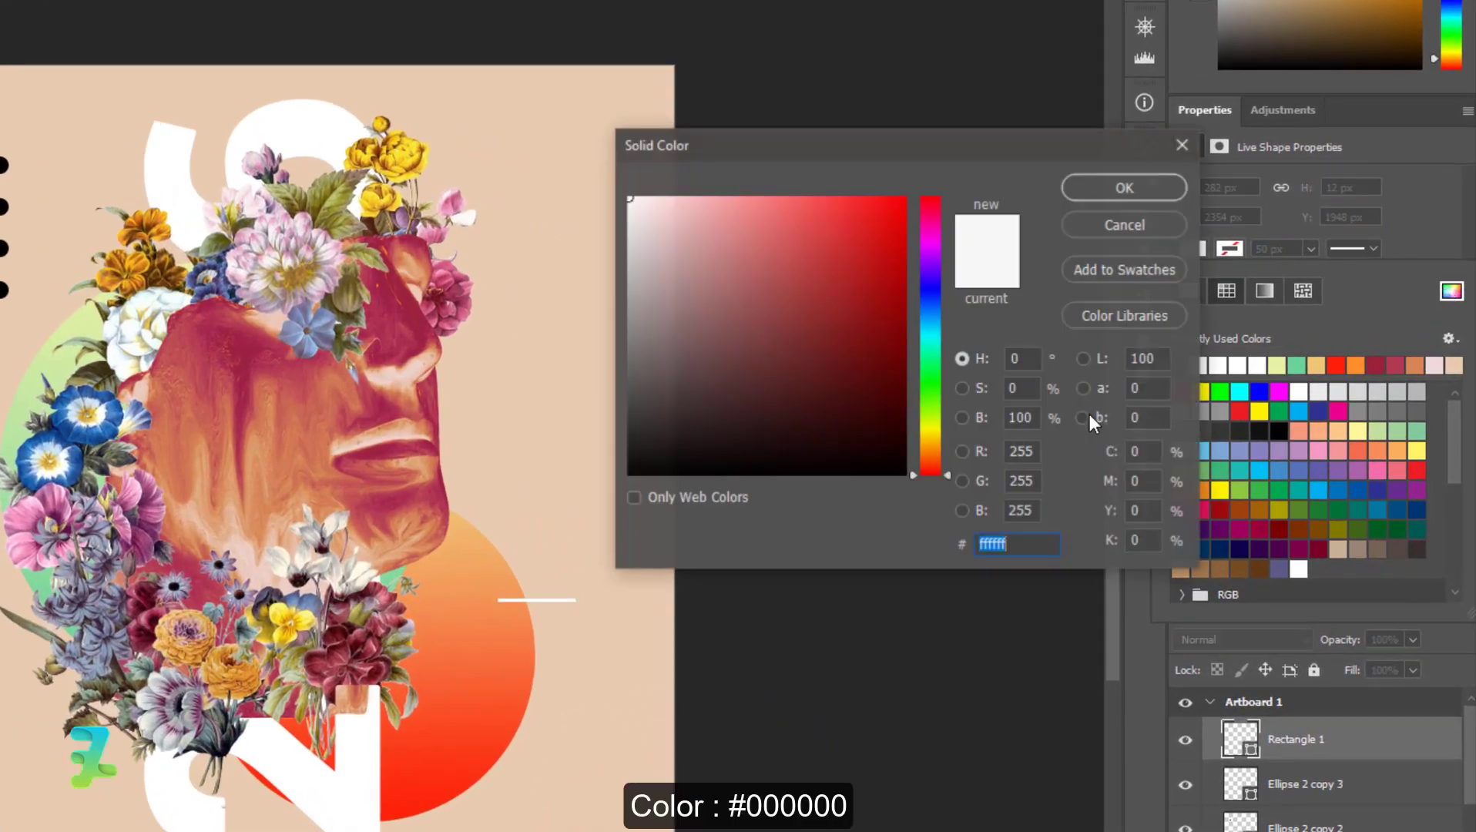
{"action": "type", "text": "000000"}
{"action": "left_click", "coordinate": [1092, 187]}
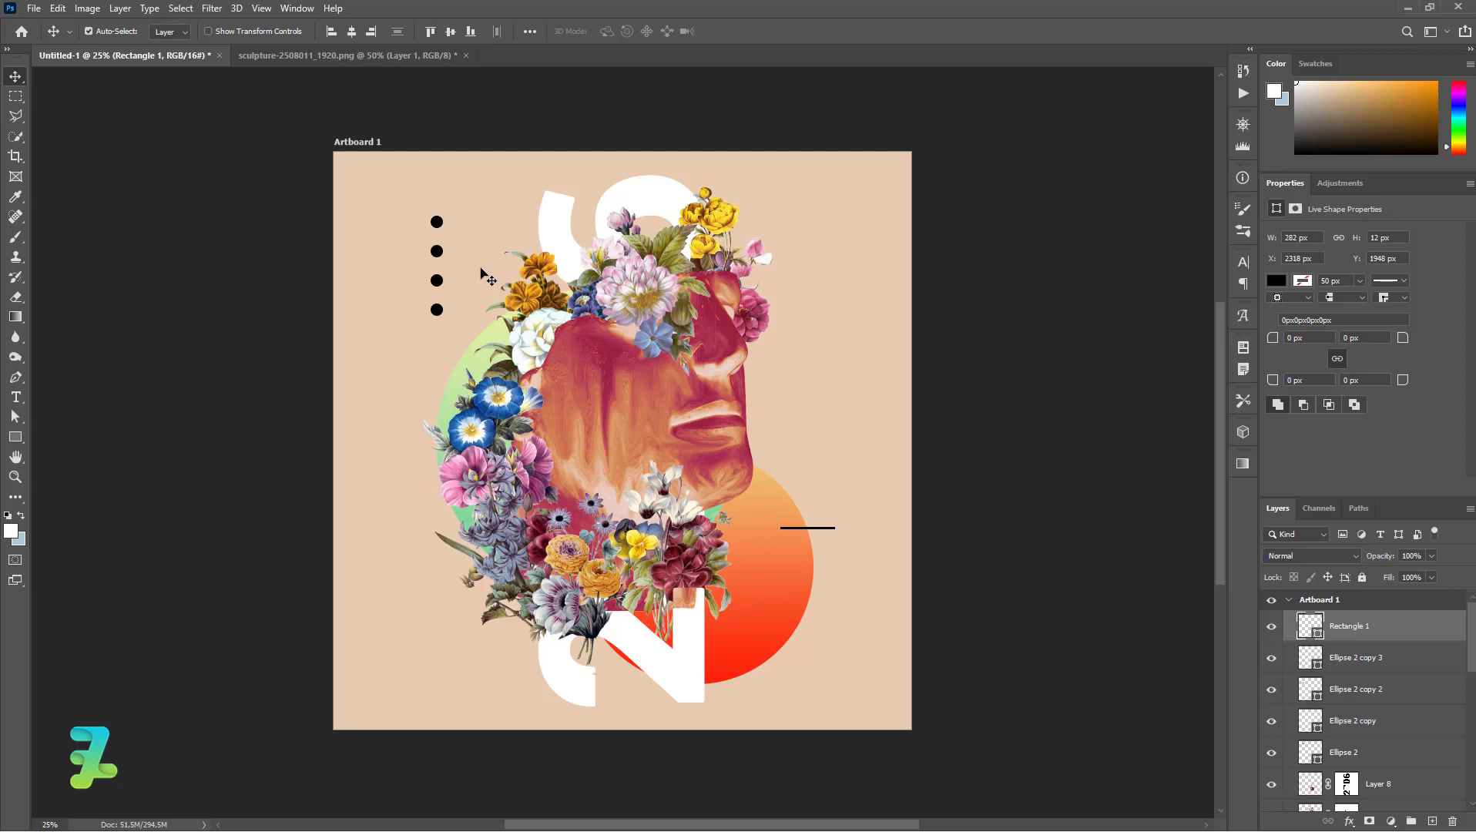
- Duplicate the black line with Ctrl+J and drag each copy down into four evenly spaced lines
{"action": "key", "text": "ctrl+j"}
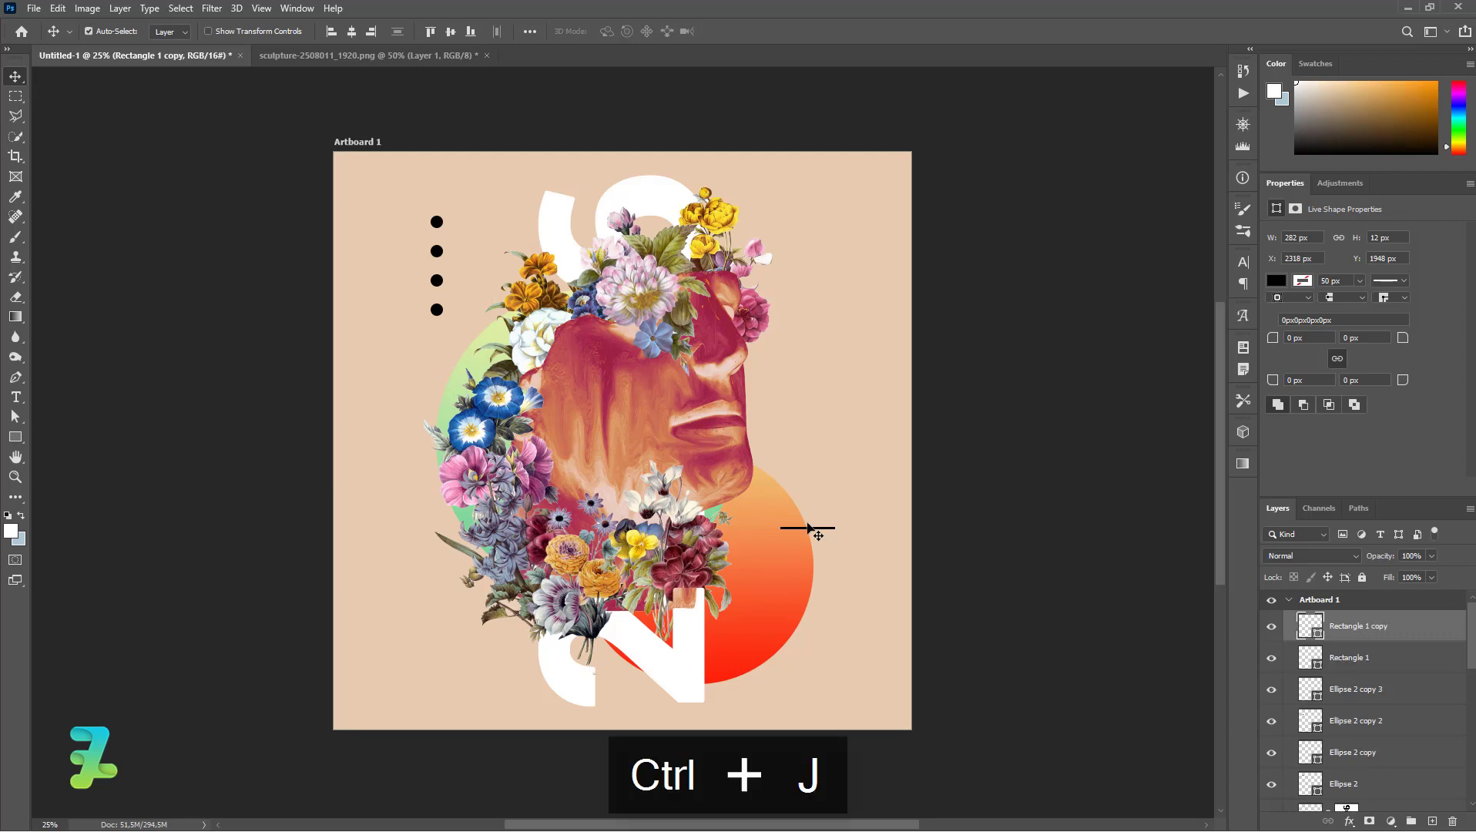
{"action": "mouse_move", "coordinate": [817, 529]}
{"action": "left_mouse_down"}
{"action": "mouse_move", "coordinate": [831, 542]}
{"action": "mouse_move", "coordinate": [813, 553]}
{"action": "mouse_move", "coordinate": [834, 558]}
{"action": "left_mouse_up"}
{"action": "key", "text": "ctrl+j"}
{"action": "key", "text": "ctrl+j"}
{"action": "key", "text": "ctrl"}
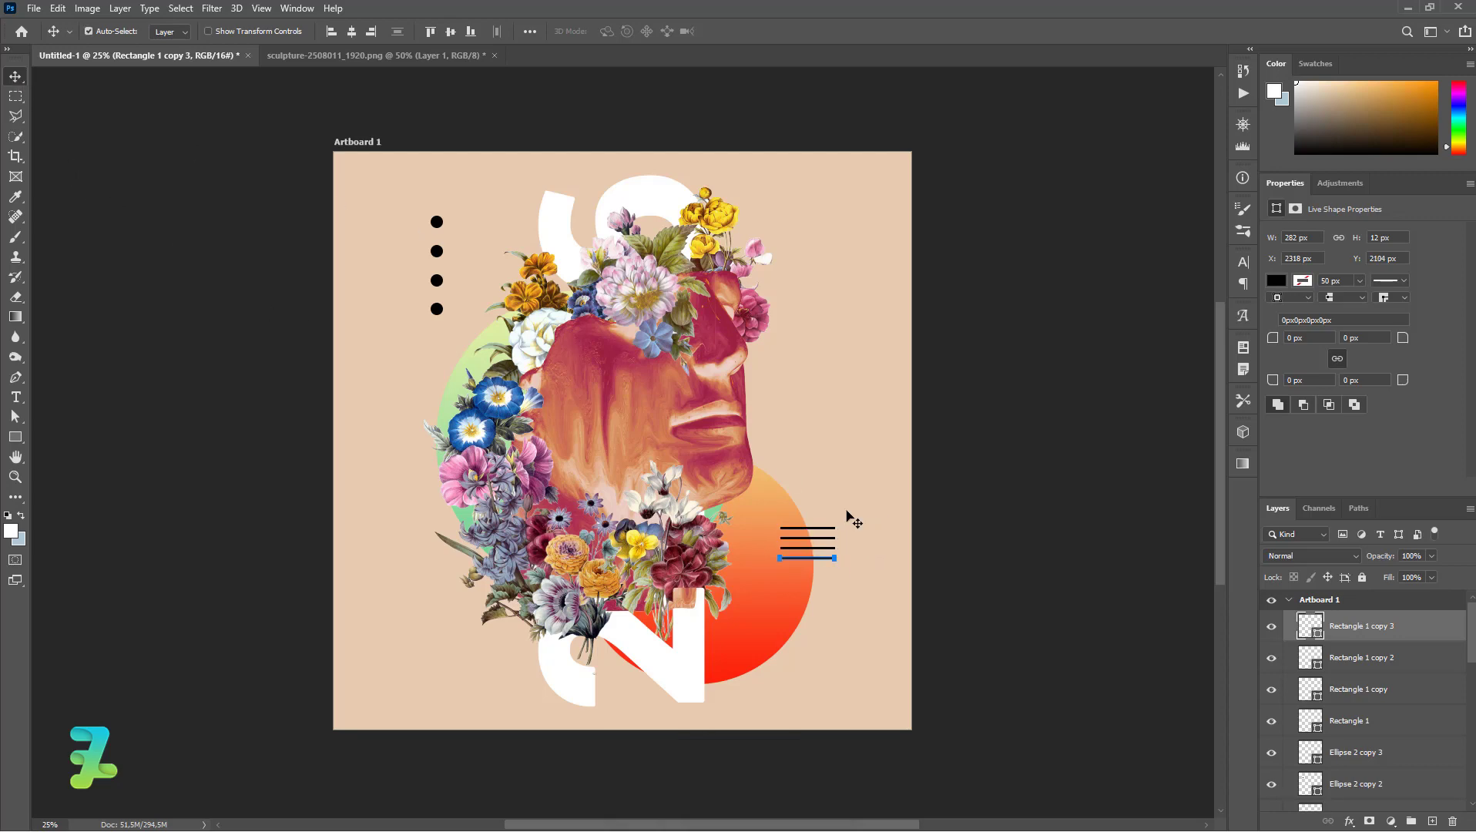
{"action": "left_click", "coordinate": [1313, 653]}
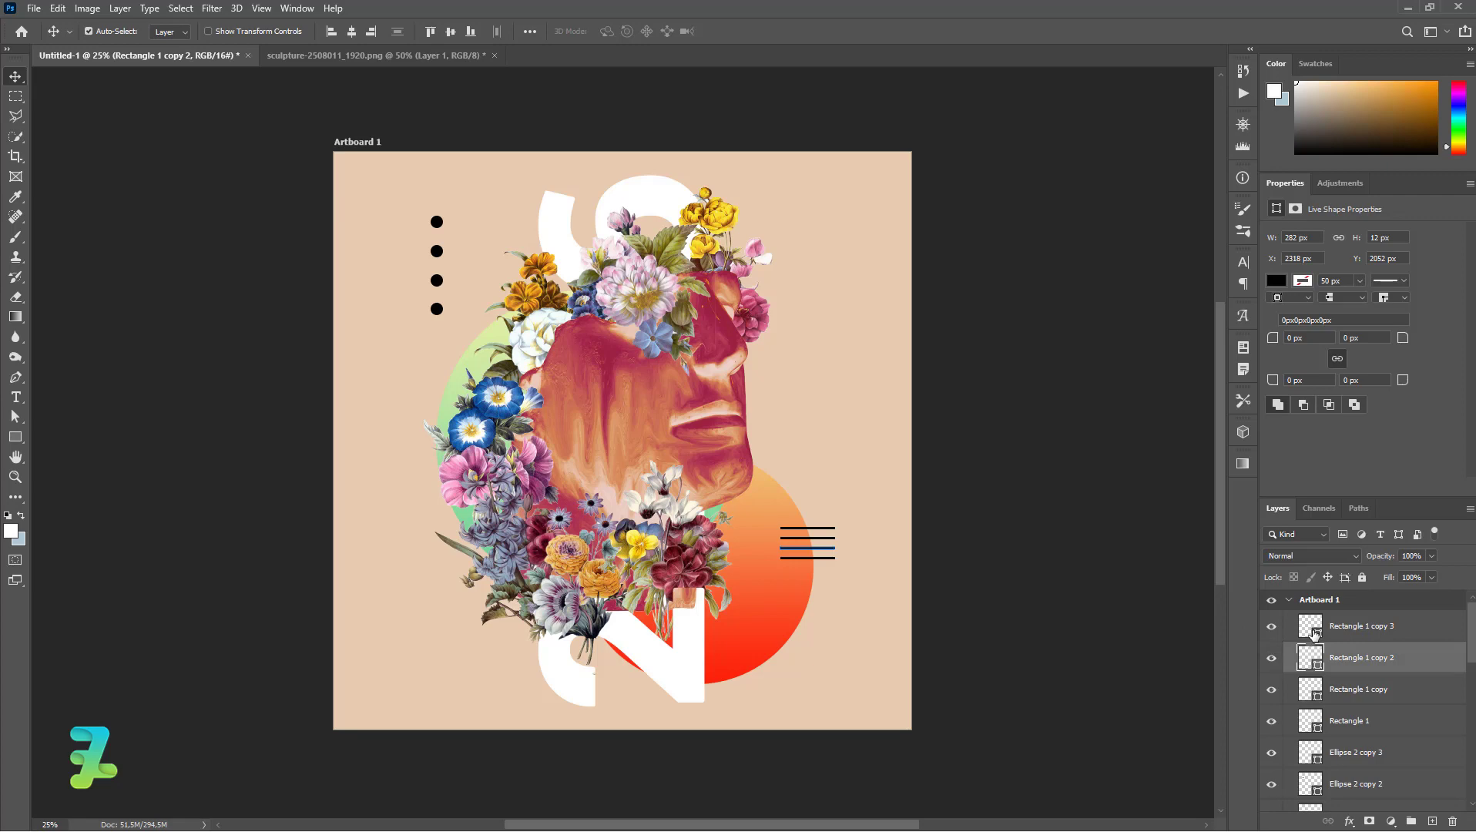
{"action": "left_click", "coordinate": [1142, 547]}
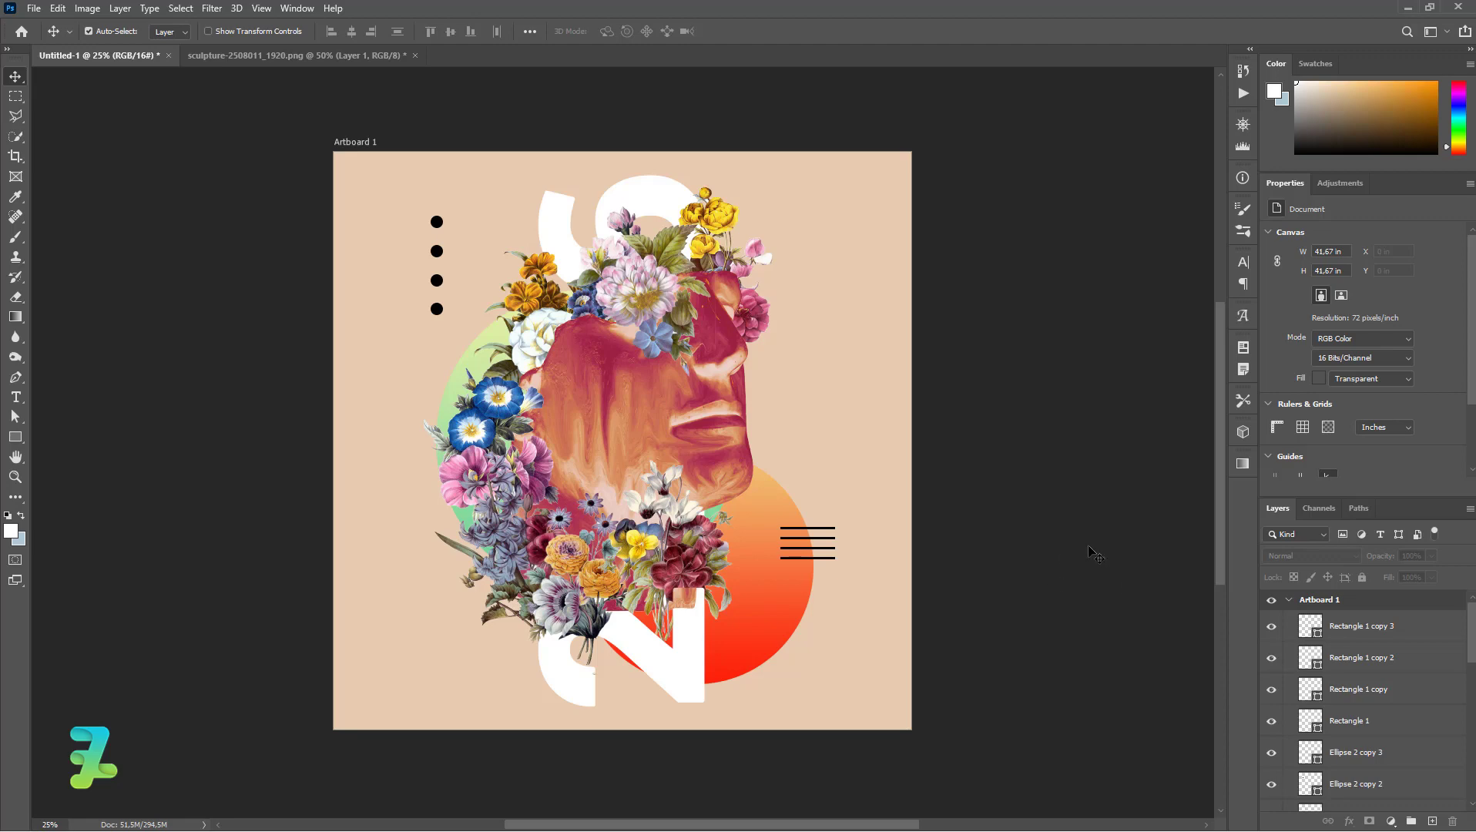
{"action": "left_click", "coordinate": [1300, 630]}
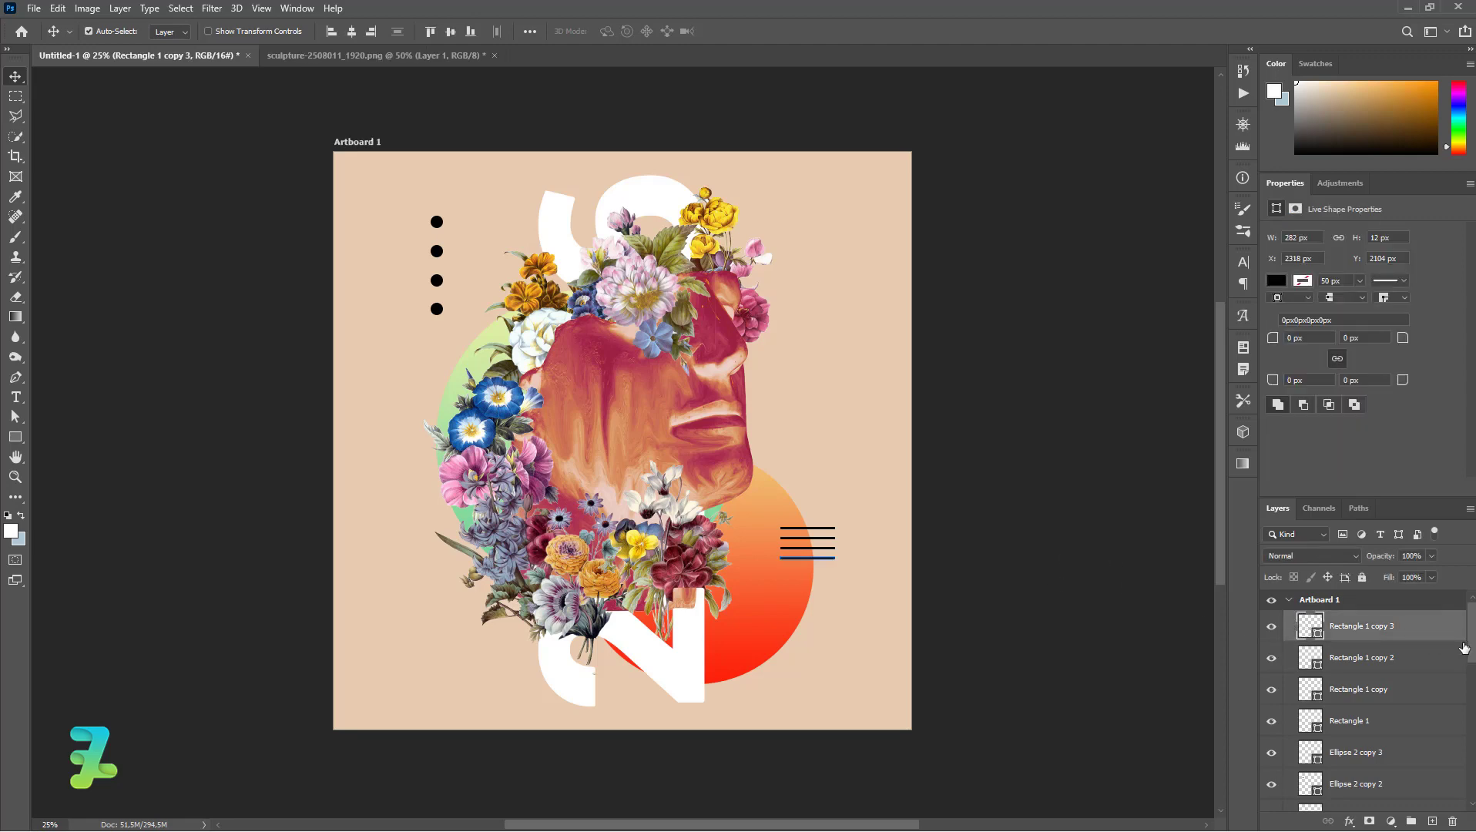
{"action": "left_click_drag", "start_coordinate": [1473, 645], "coordinate": [1457, 791]}
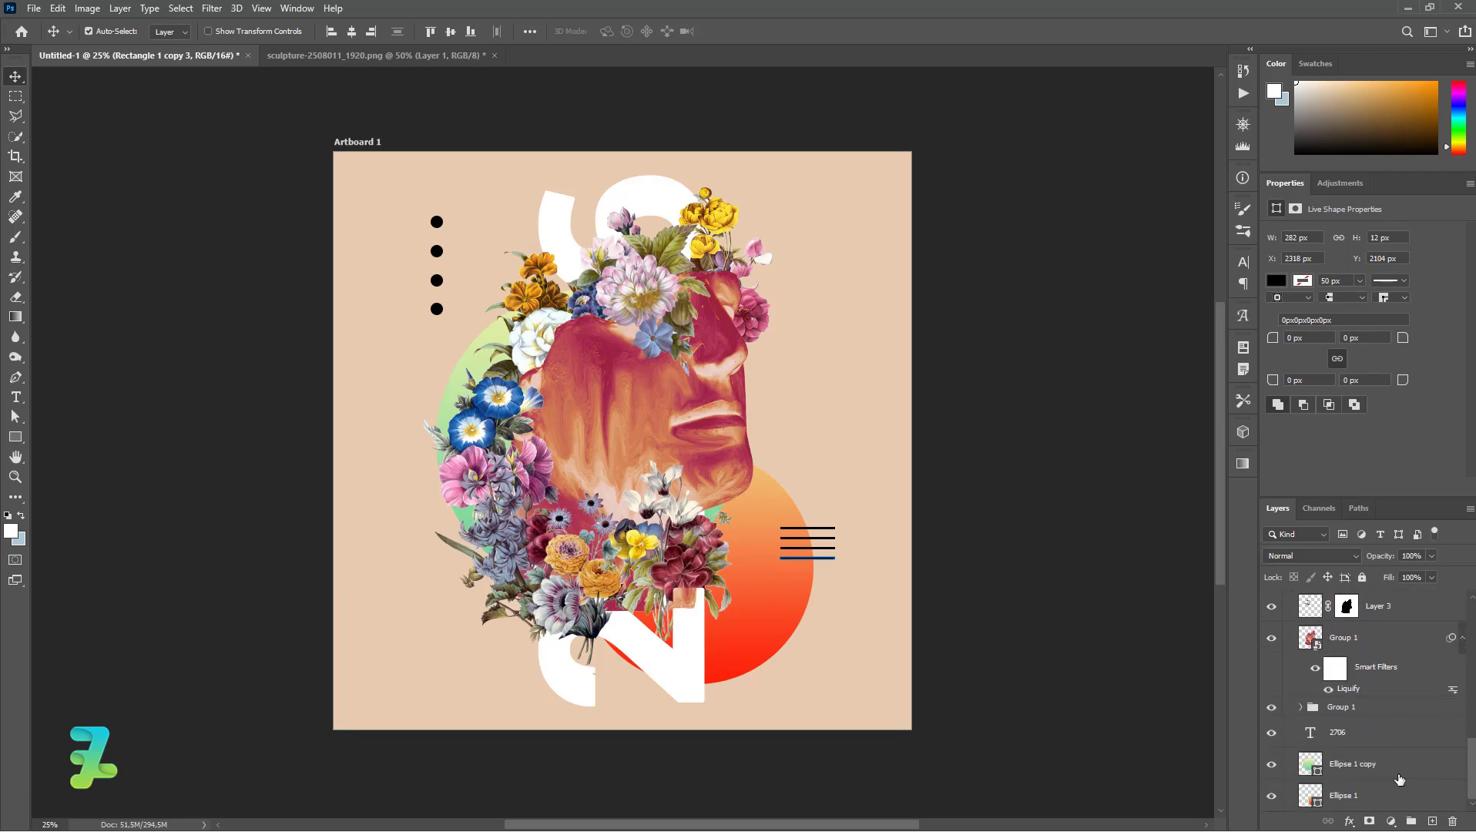
- Add an empty Layer 11 above Ellipse 1 copy and ready the Brush tool with white foreground
{"action": "left_click", "coordinate": [1401, 774]}
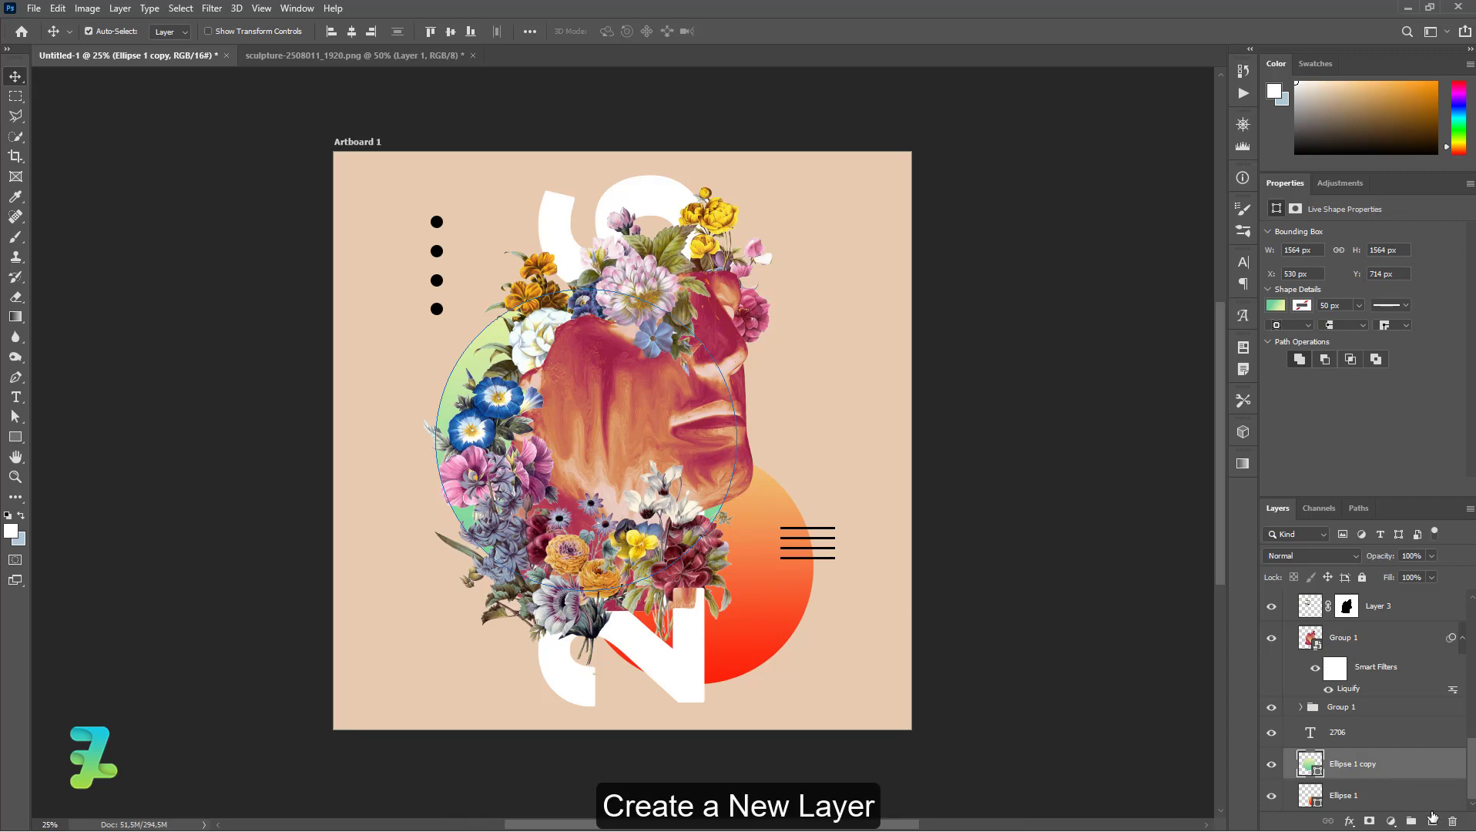
{"action": "left_click", "coordinate": [1432, 821]}
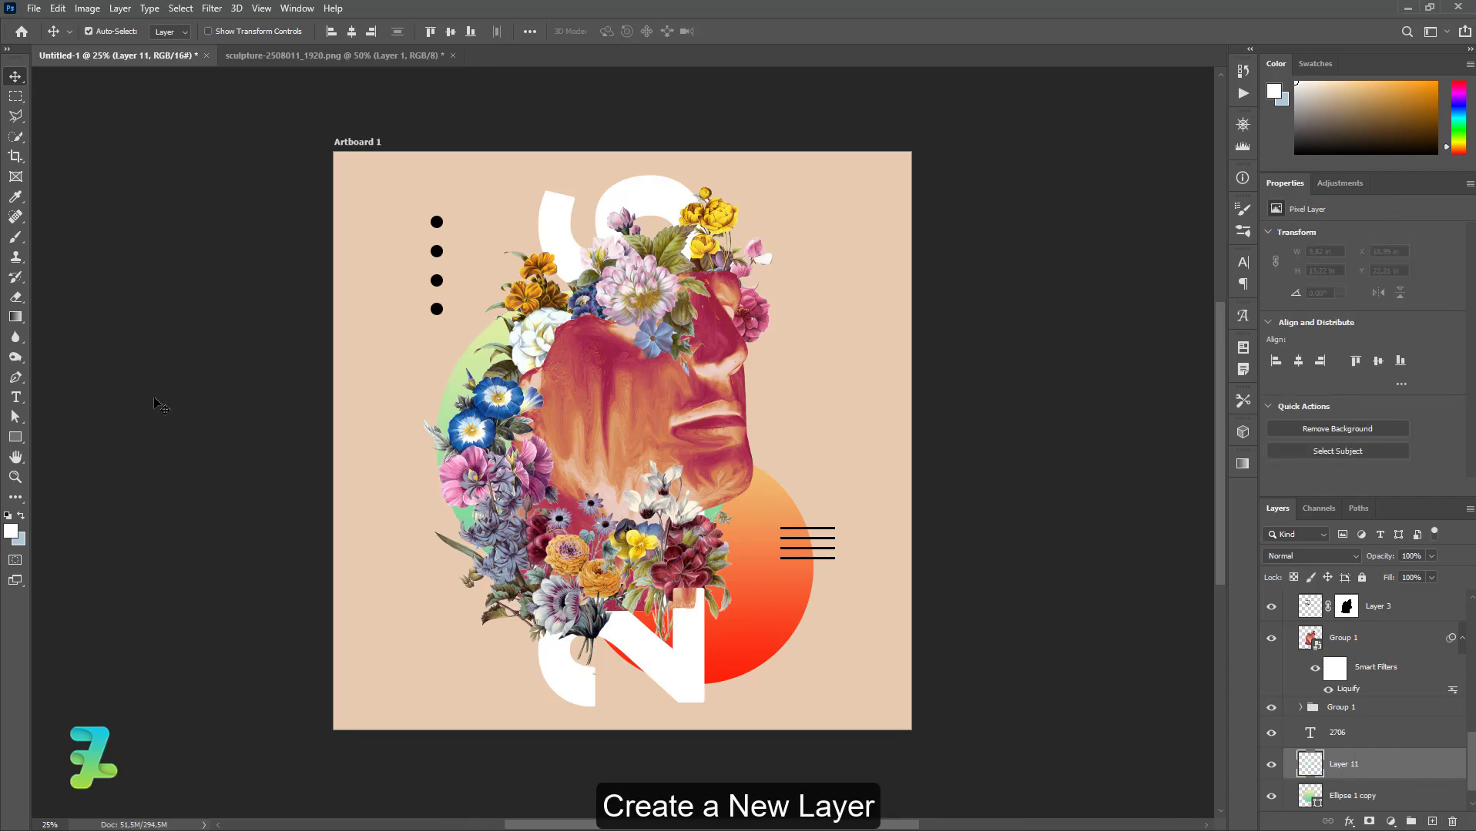
{"action": "key", "text": "b"}
{"action": "left_click", "coordinate": [11, 533]}
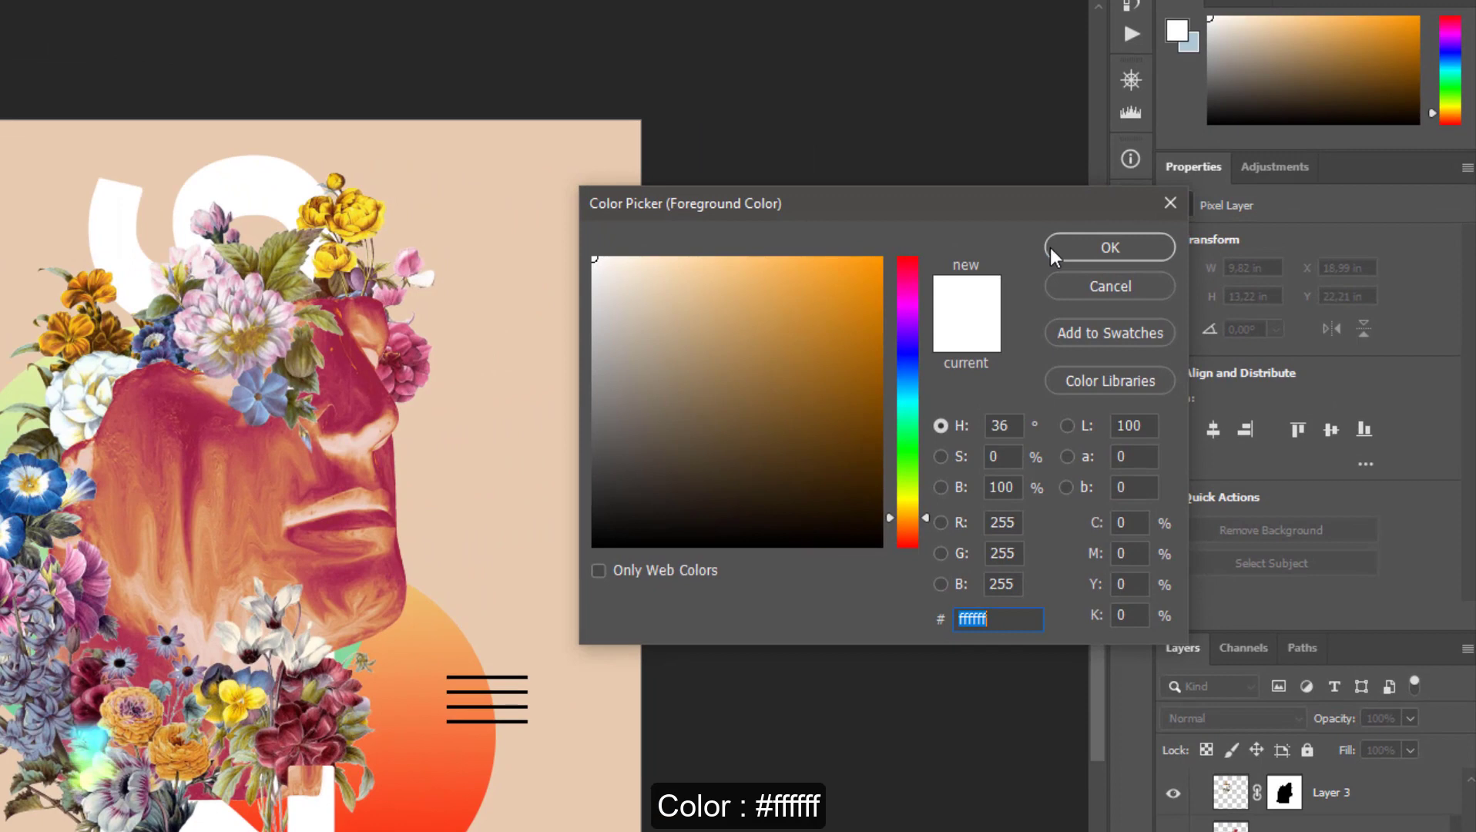
{"action": "left_click", "coordinate": [1181, 238]}
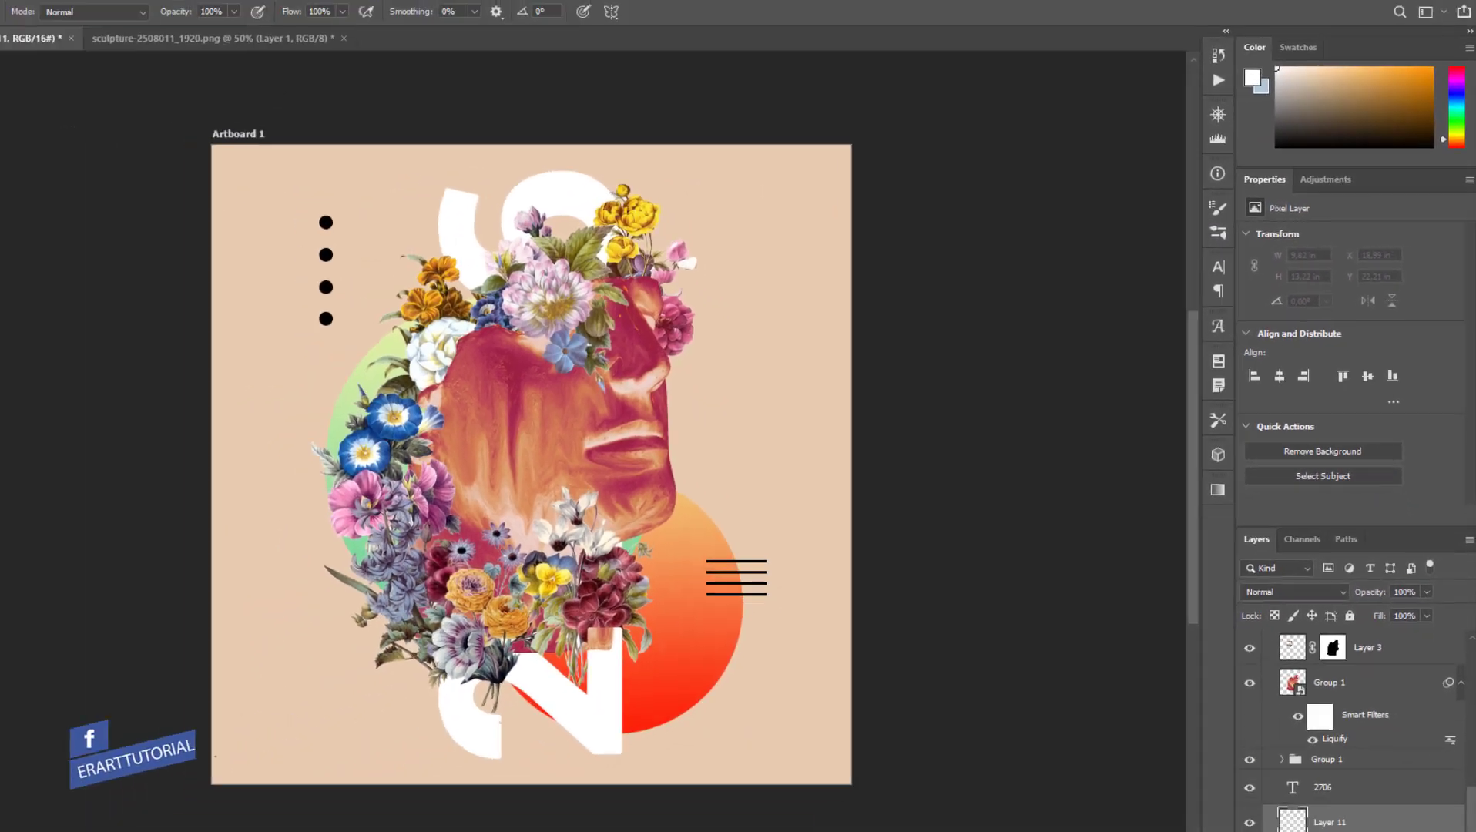
{"action": "left_click", "coordinate": [106, 28]}
{"action": "left_click_drag", "start_coordinate": [182, 188], "coordinate": [188, 192]}
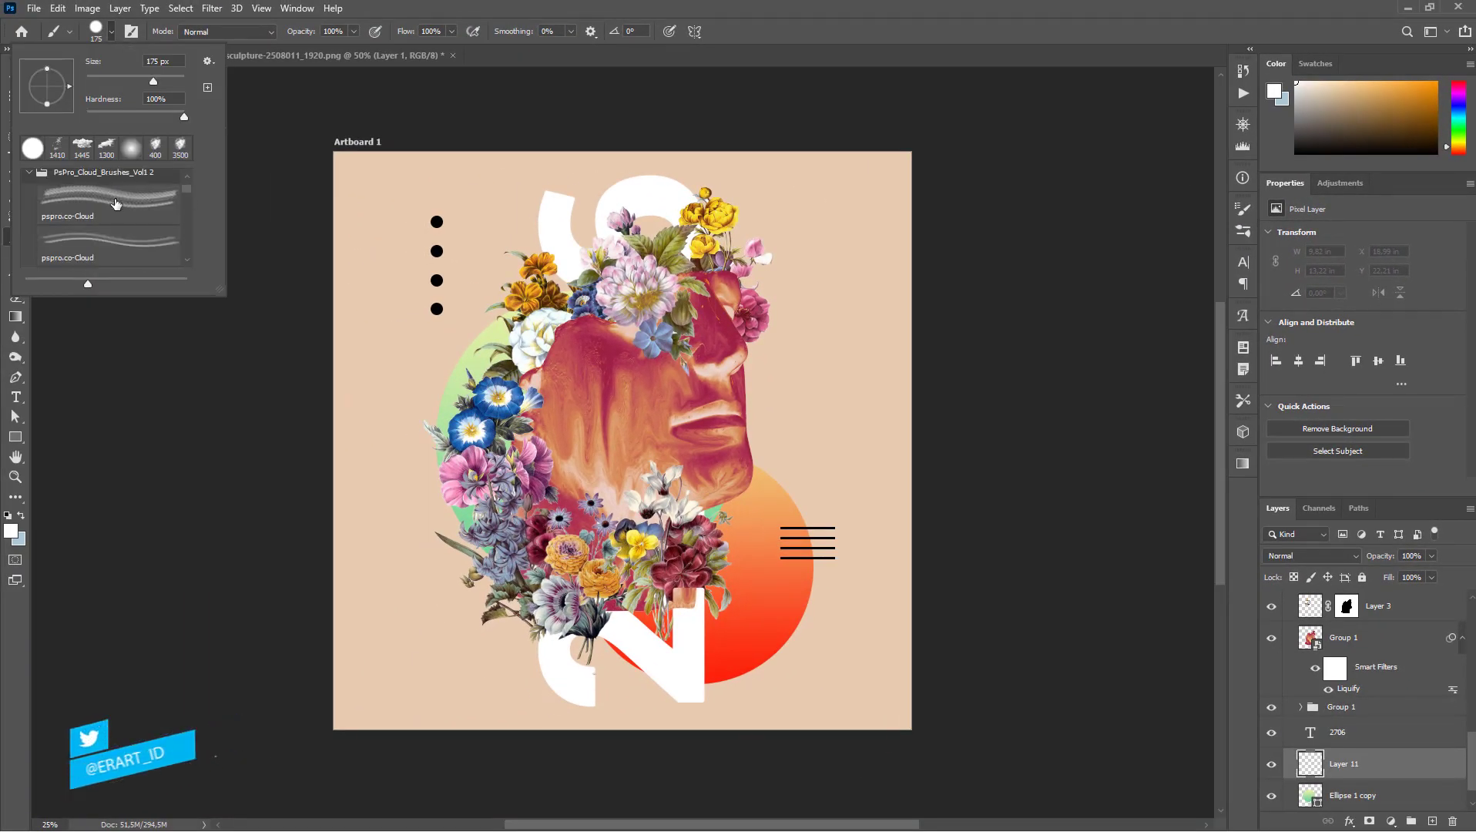
- Pick the first PsPro_Cloud_Brushes_Vol1 brush at 432 px and paint a faint white cloud mark
{"action": "left_click", "coordinate": [40, 175]}
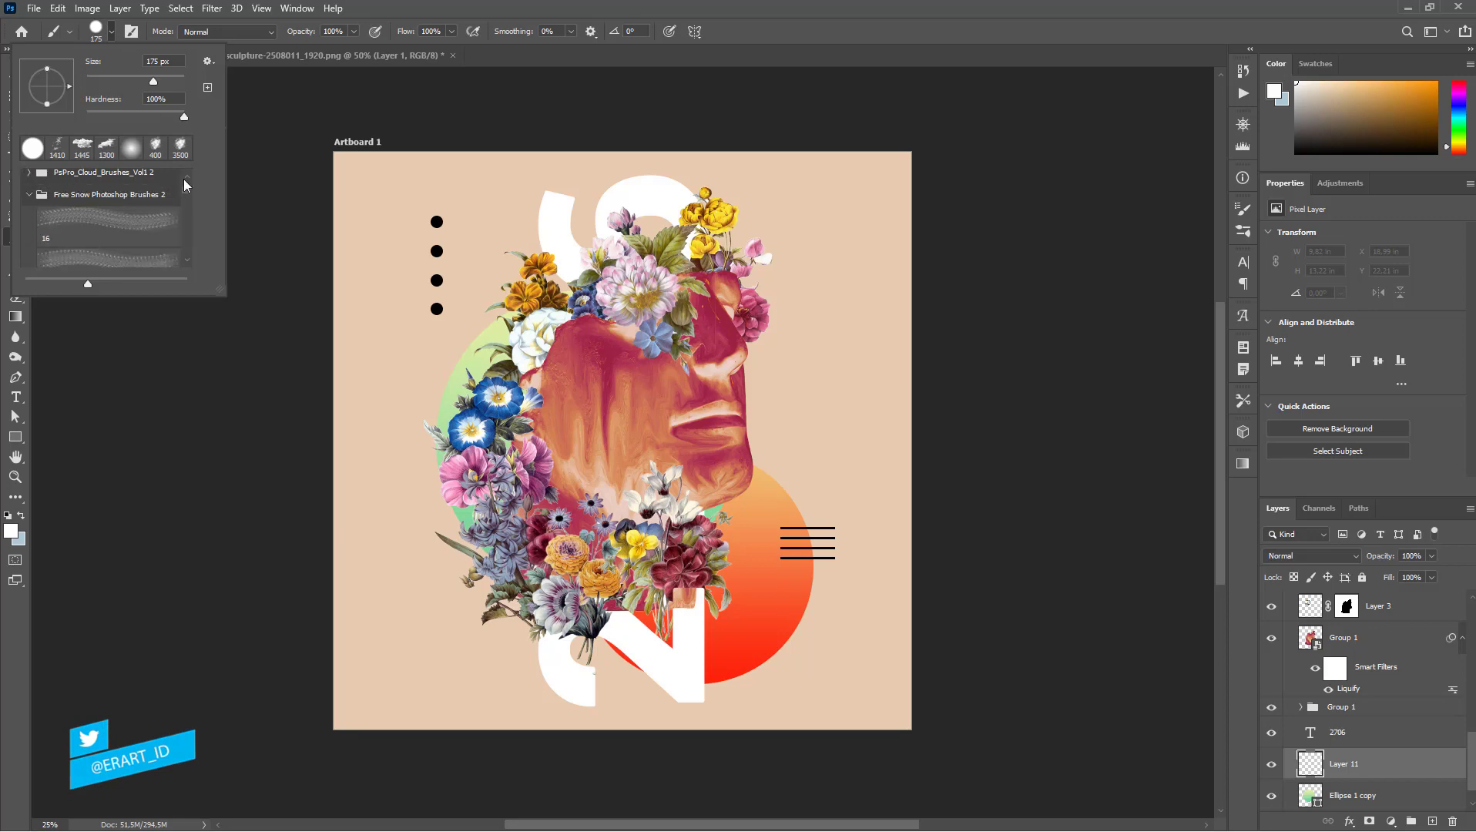
{"action": "scroll", "coordinate": [185, 185], "scroll_direction": "up", "scroll_amount": 1}
{"action": "left_click", "coordinate": [29, 206]}
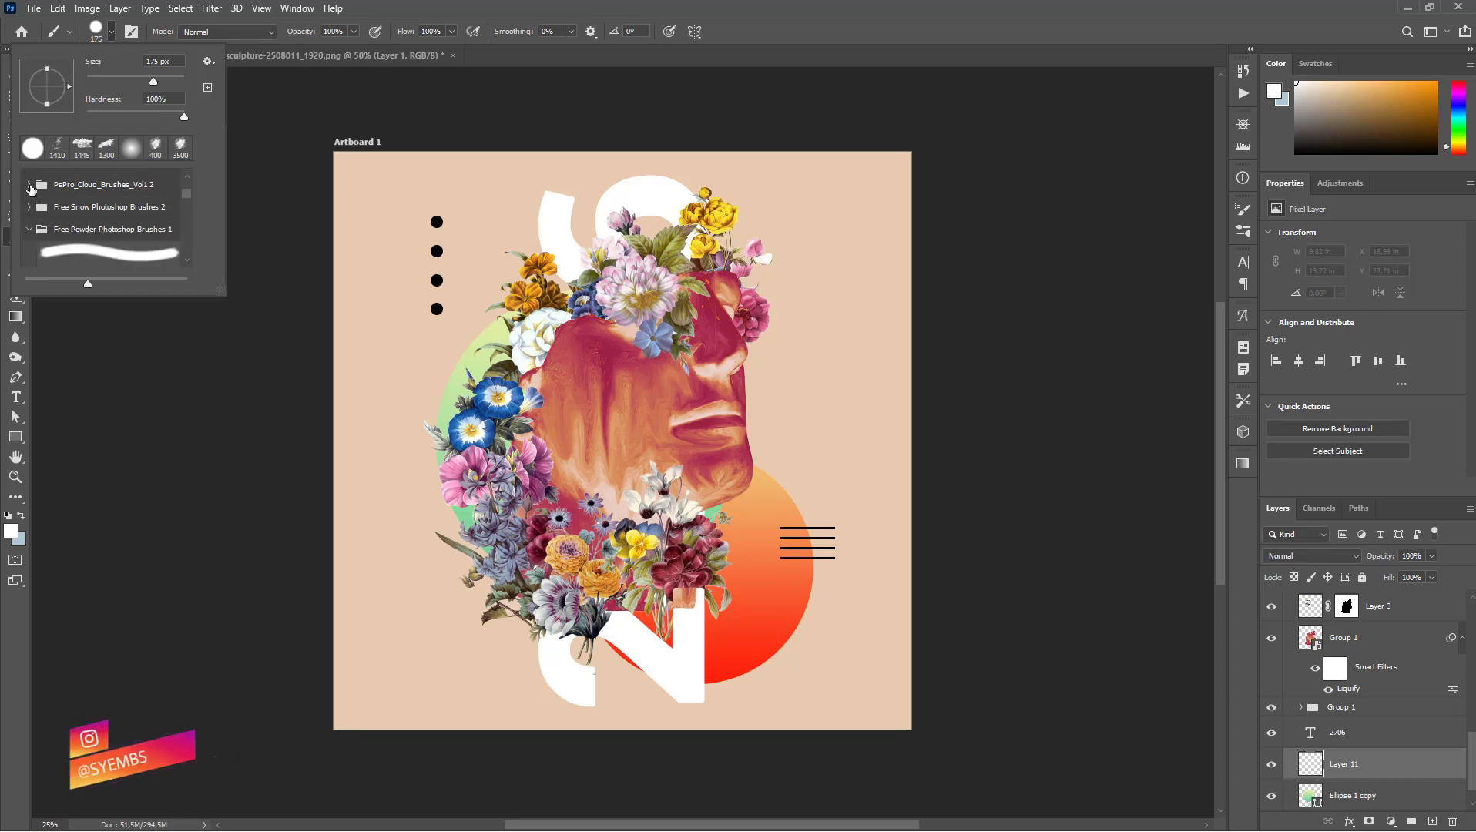
{"action": "left_click", "coordinate": [30, 230]}
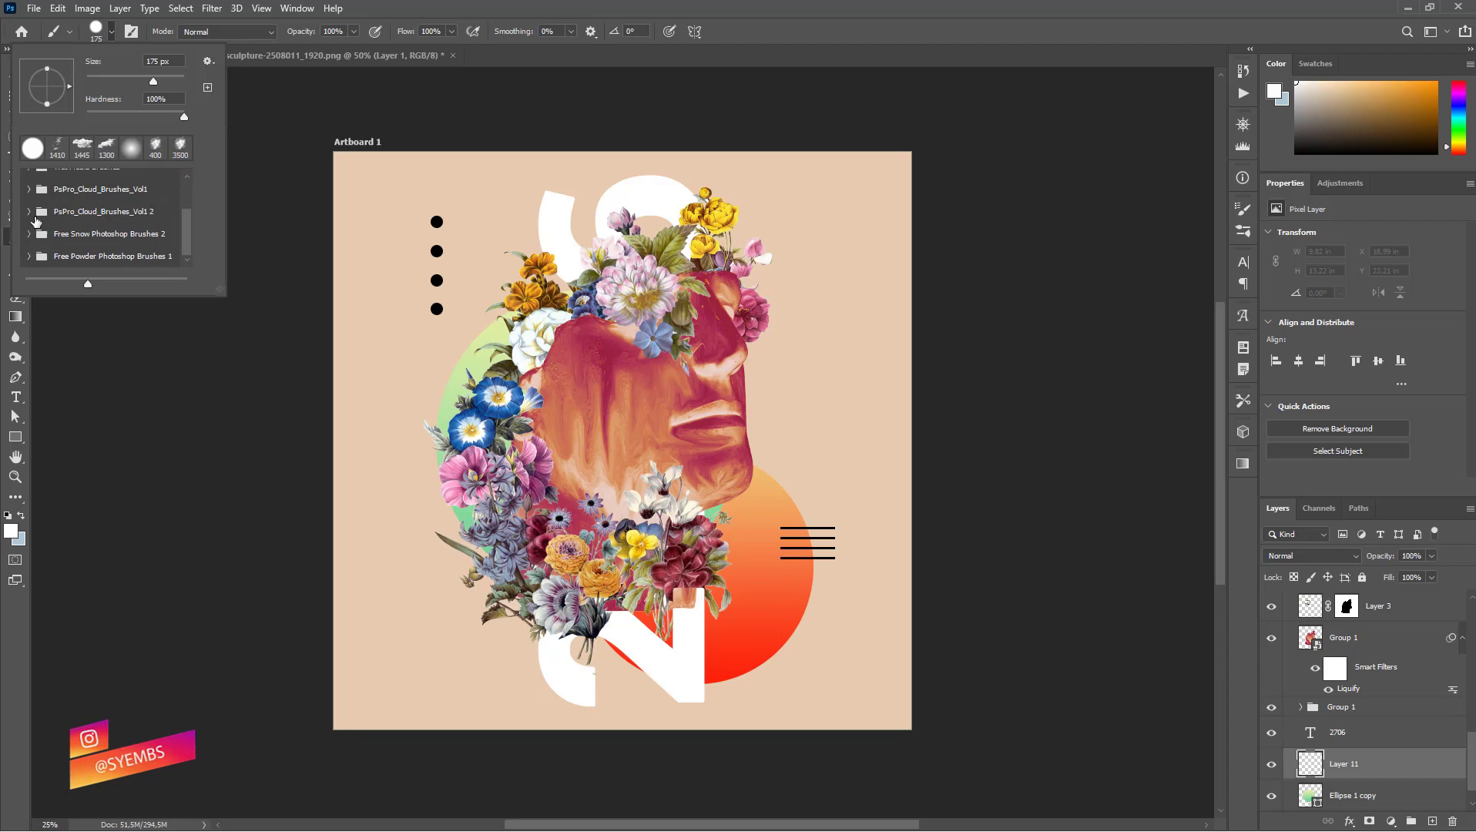
{"action": "left_click", "coordinate": [29, 189]}
{"action": "left_click", "coordinate": [38, 210]}
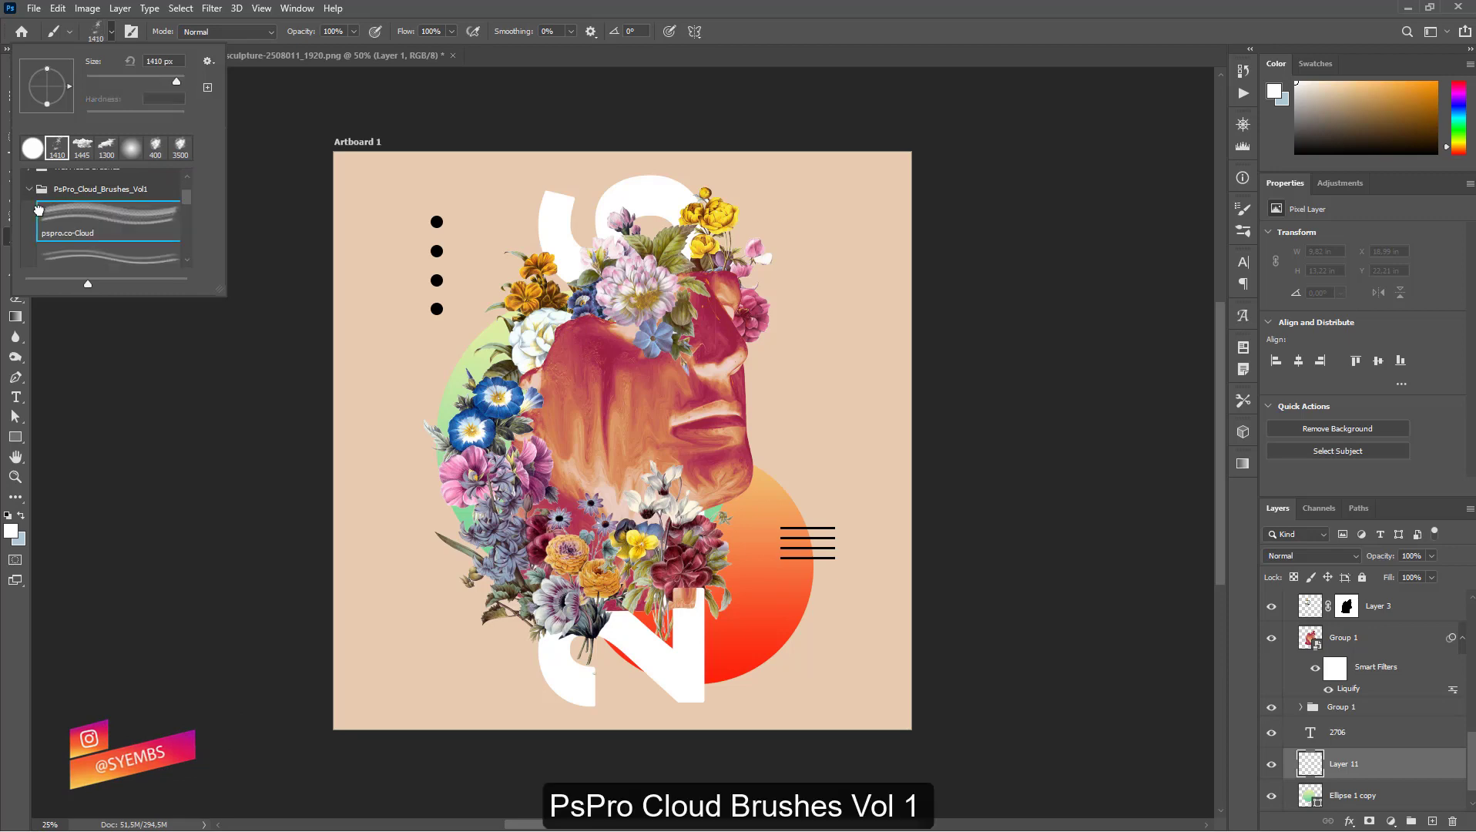
{"action": "left_click_drag", "start_coordinate": [176, 81], "coordinate": [171, 83]}
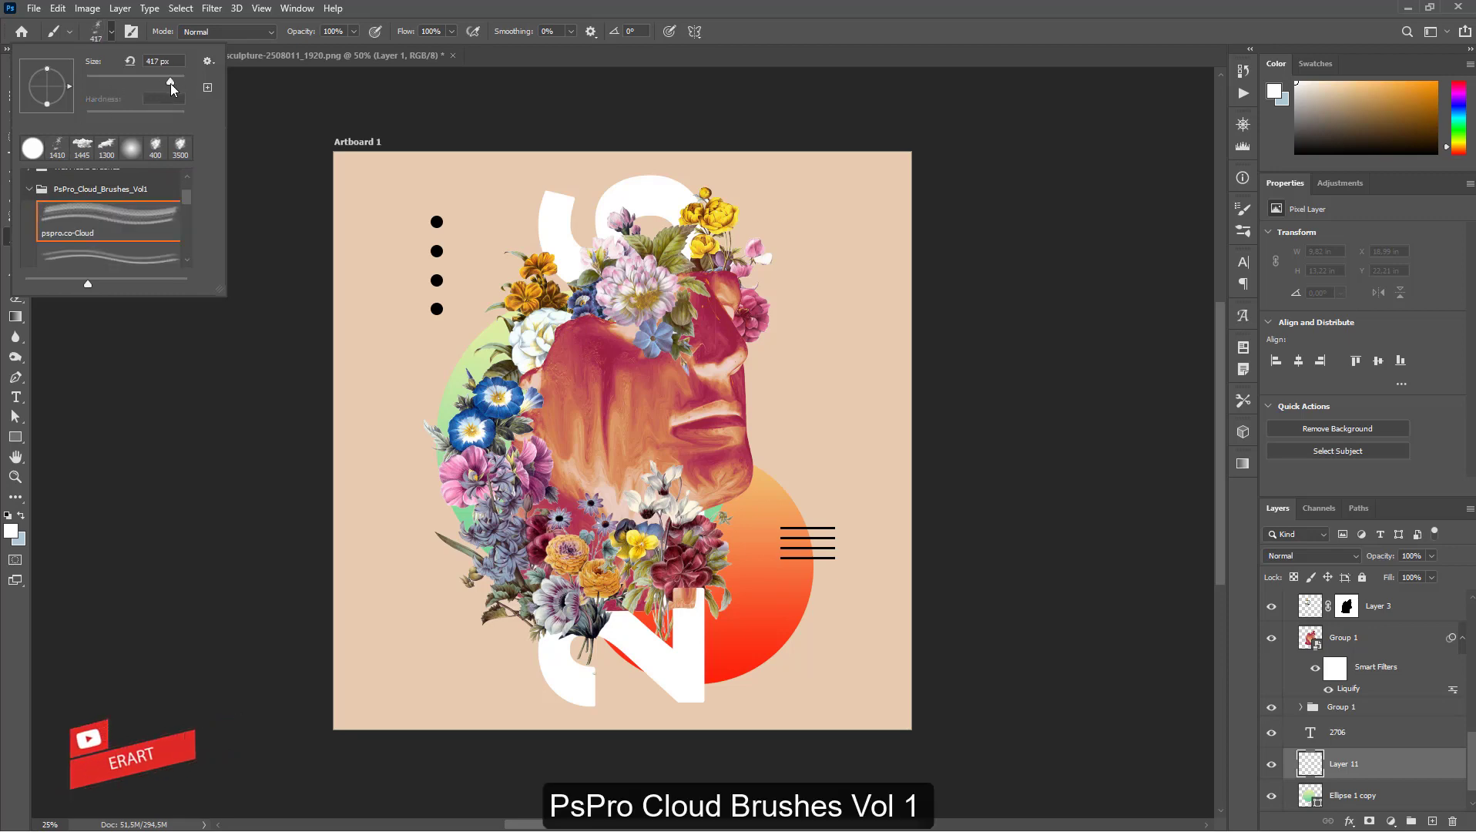
{"action": "left_click", "coordinate": [111, 32]}
{"action": "left_click", "coordinate": [447, 420]}
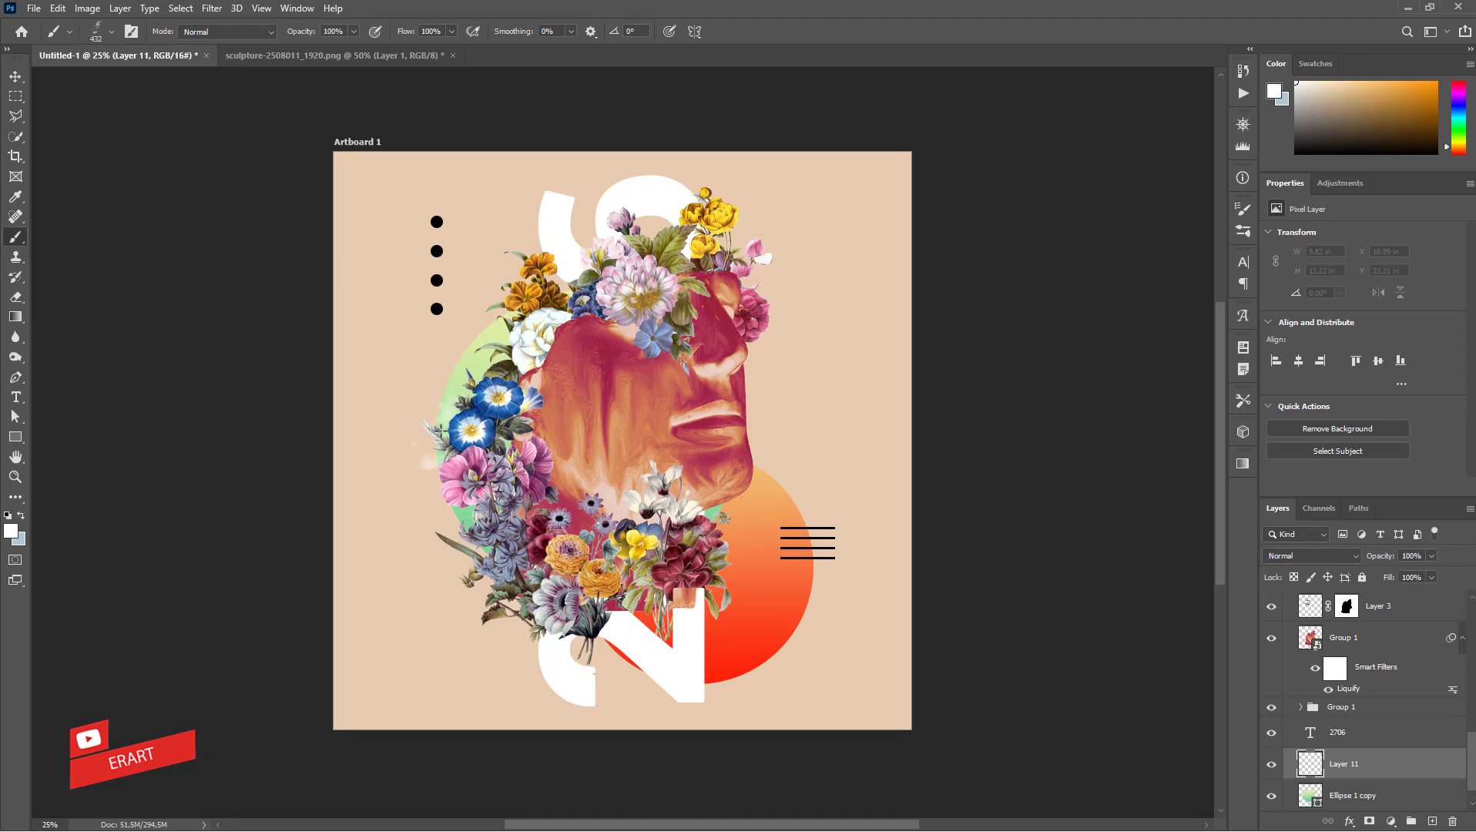
- Switch to the thick pspro.co-Cloud brush, shrink it, and stamp a cloud right of the face
{"action": "left_click", "coordinate": [113, 31]}
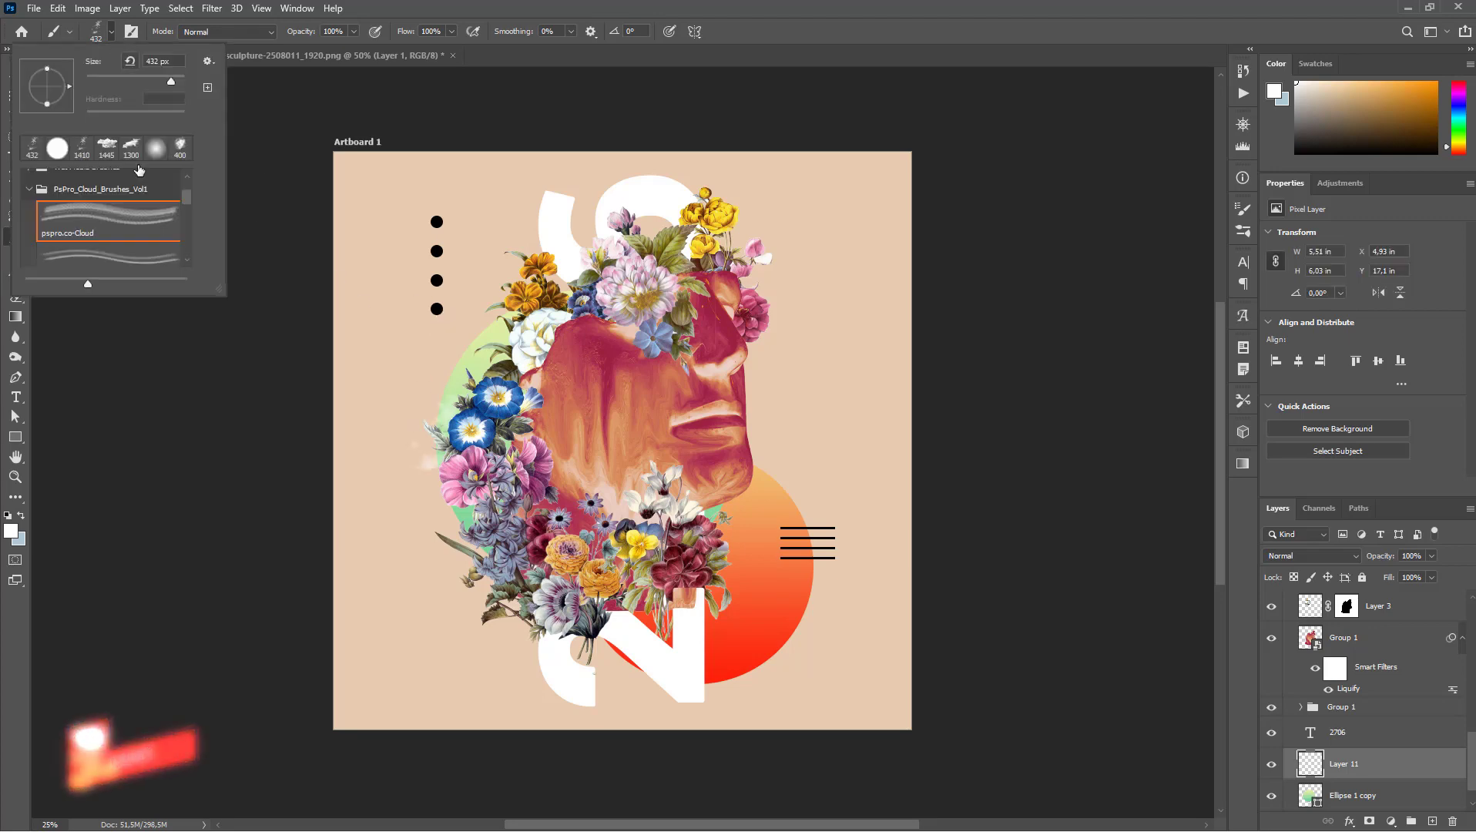
{"action": "left_click", "coordinate": [115, 246]}
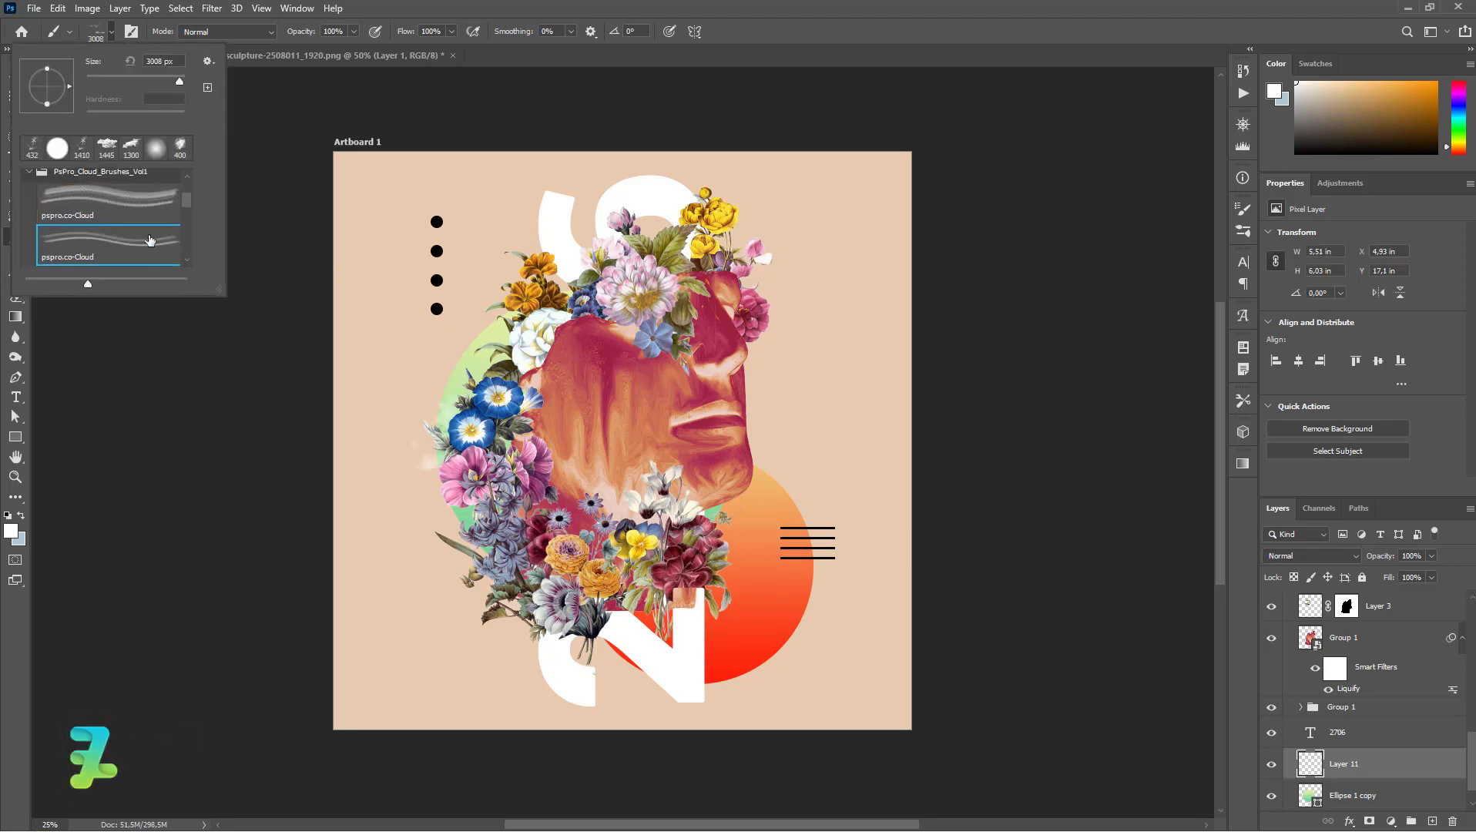
{"action": "scroll", "coordinate": [189, 255], "scroll_direction": "down", "scroll_amount": 1}
{"action": "left_click", "coordinate": [144, 256]}
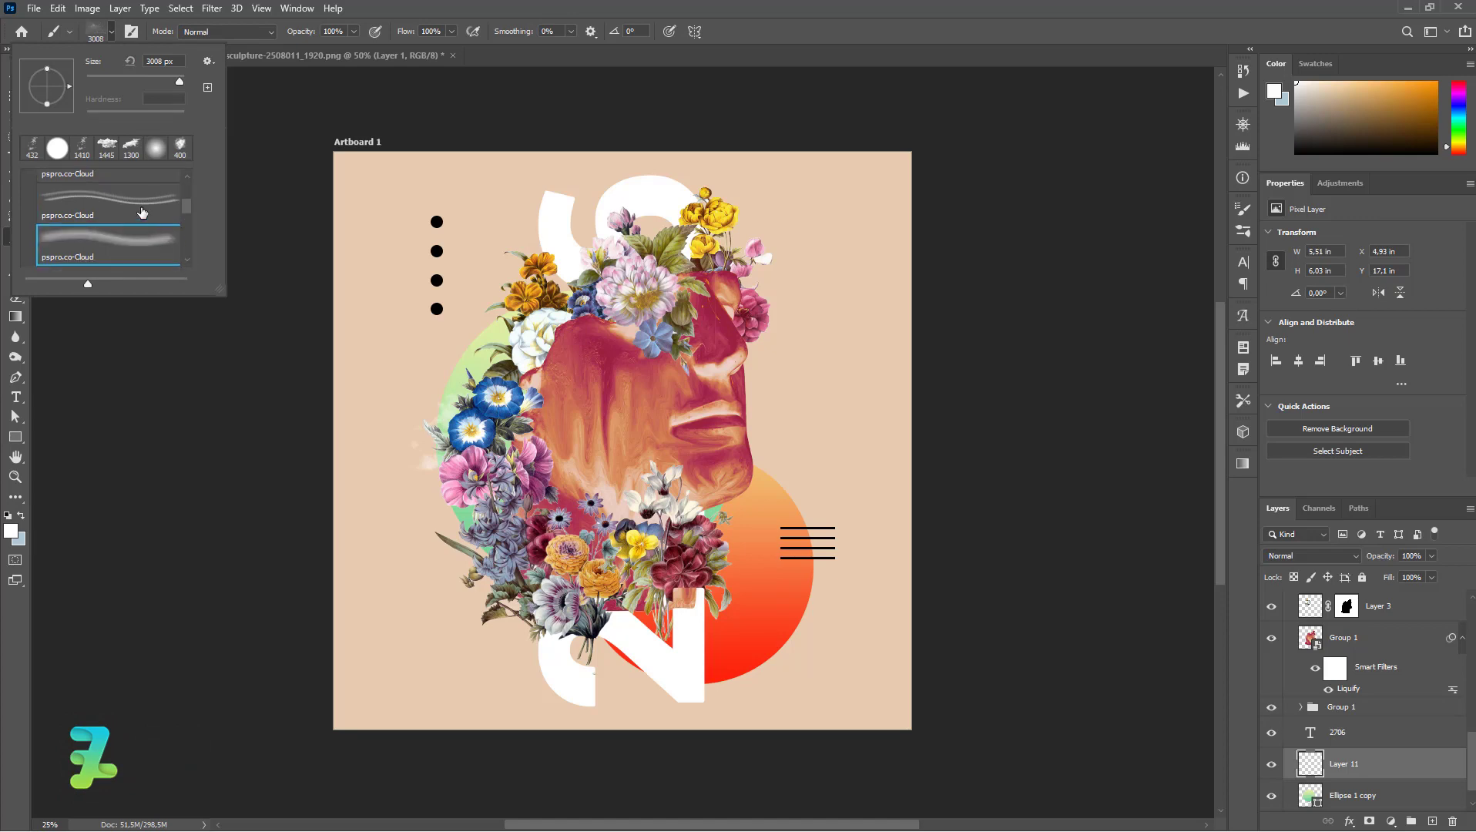
{"action": "scroll", "coordinate": [186, 264], "scroll_direction": "down", "scroll_amount": 1}
{"action": "left_click", "coordinate": [183, 258]}
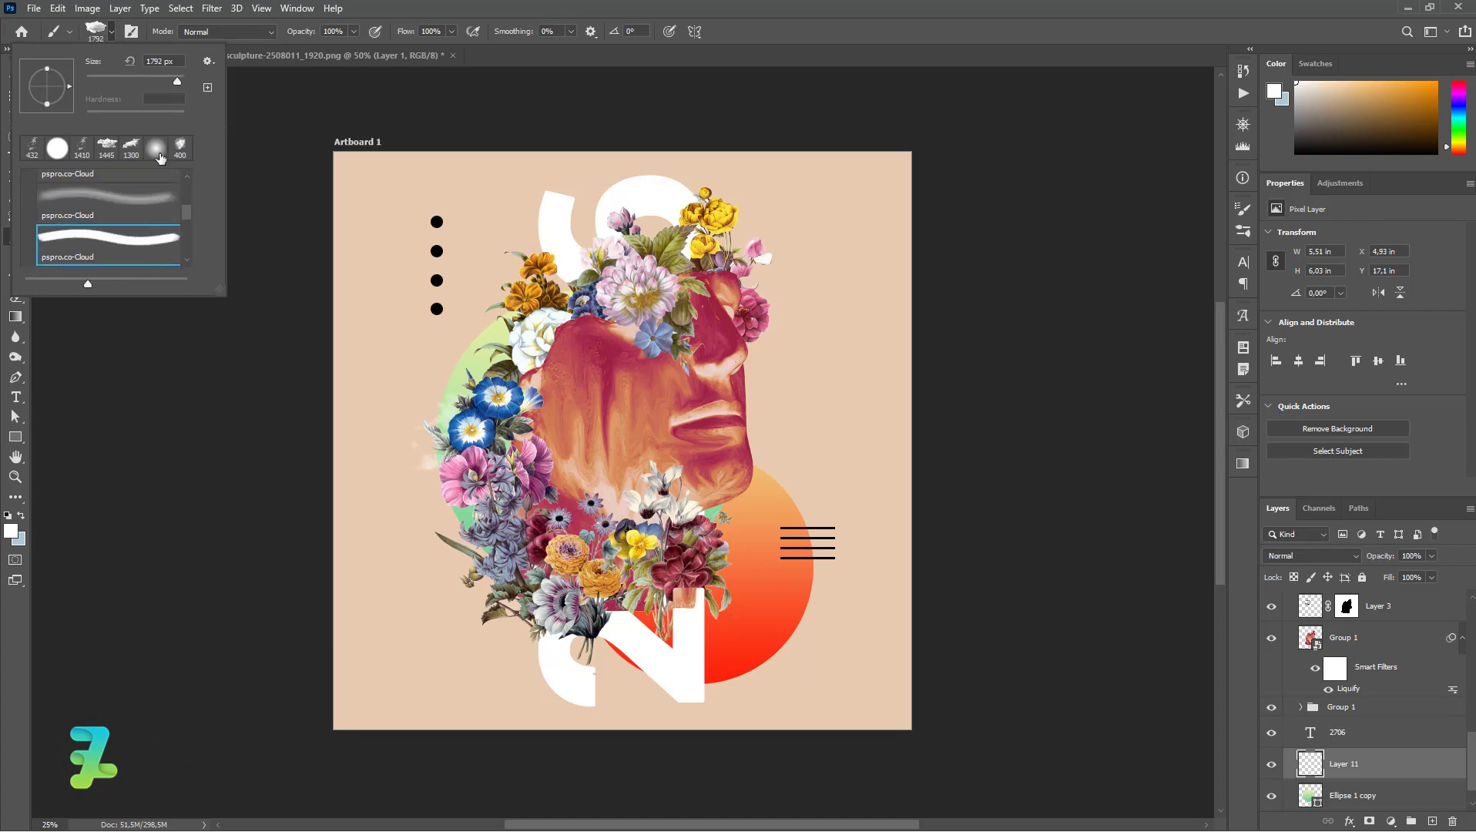
{"action": "left_click", "coordinate": [108, 33]}
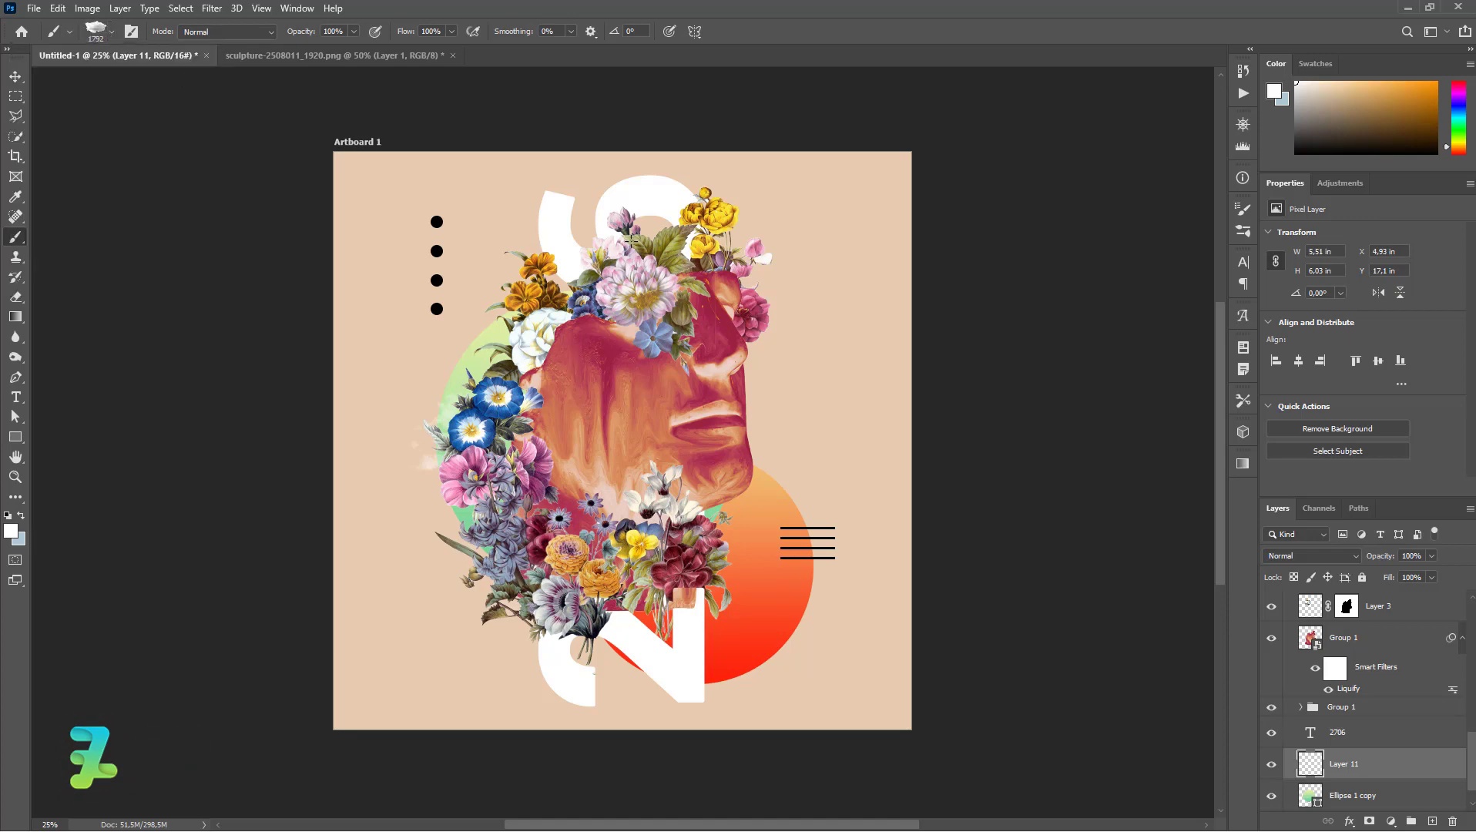
{"action": "key", "text": "bracketleft"}
{"action": "key", "text": "bracketleft"}
{"action": "left_click", "coordinate": [753, 392]}
{"action": "key", "text": "ctrl+z"}
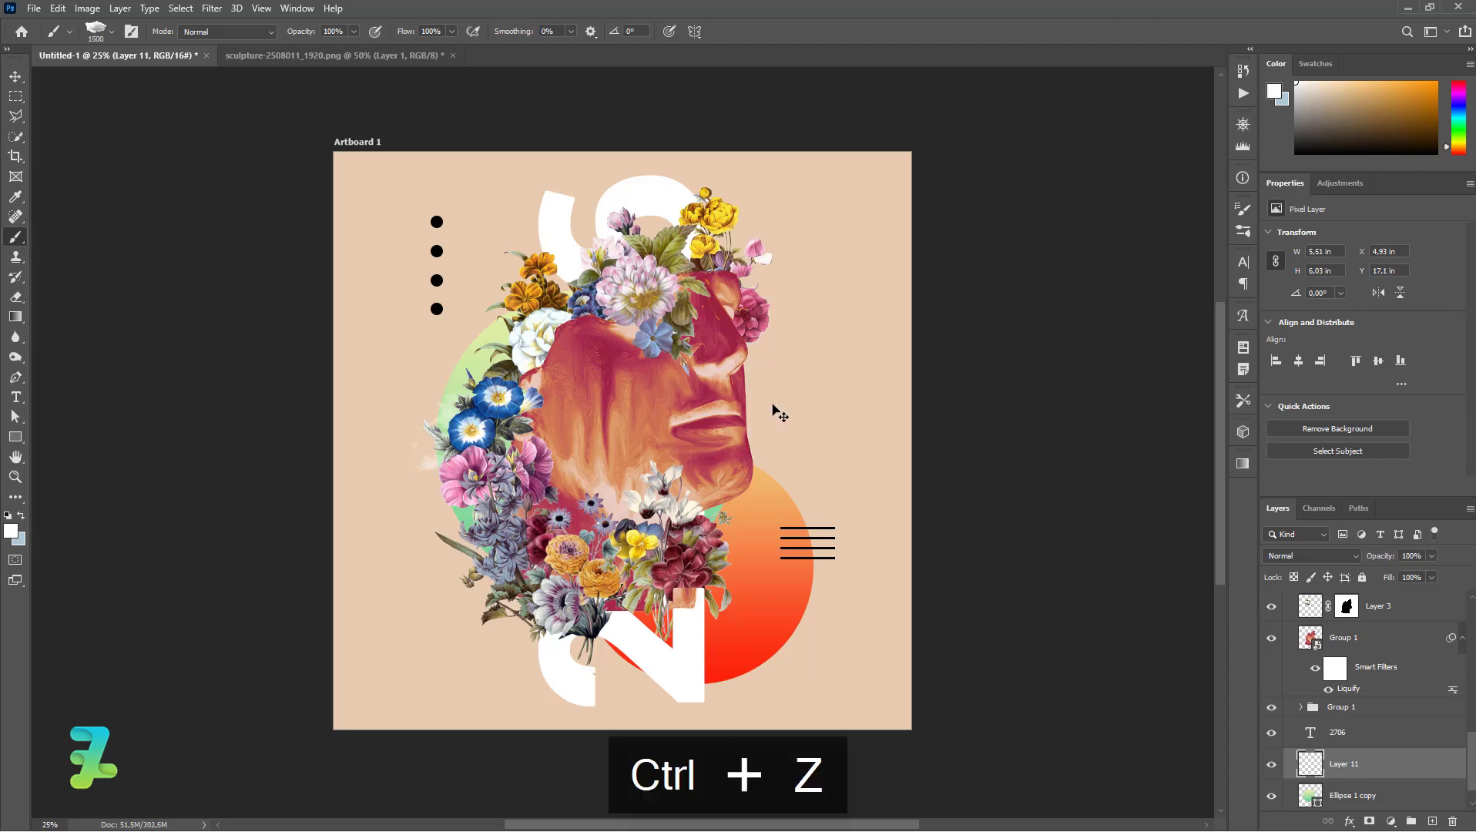
{"action": "key", "text": "bracketleft"}
{"action": "left_click", "coordinate": [753, 436]}
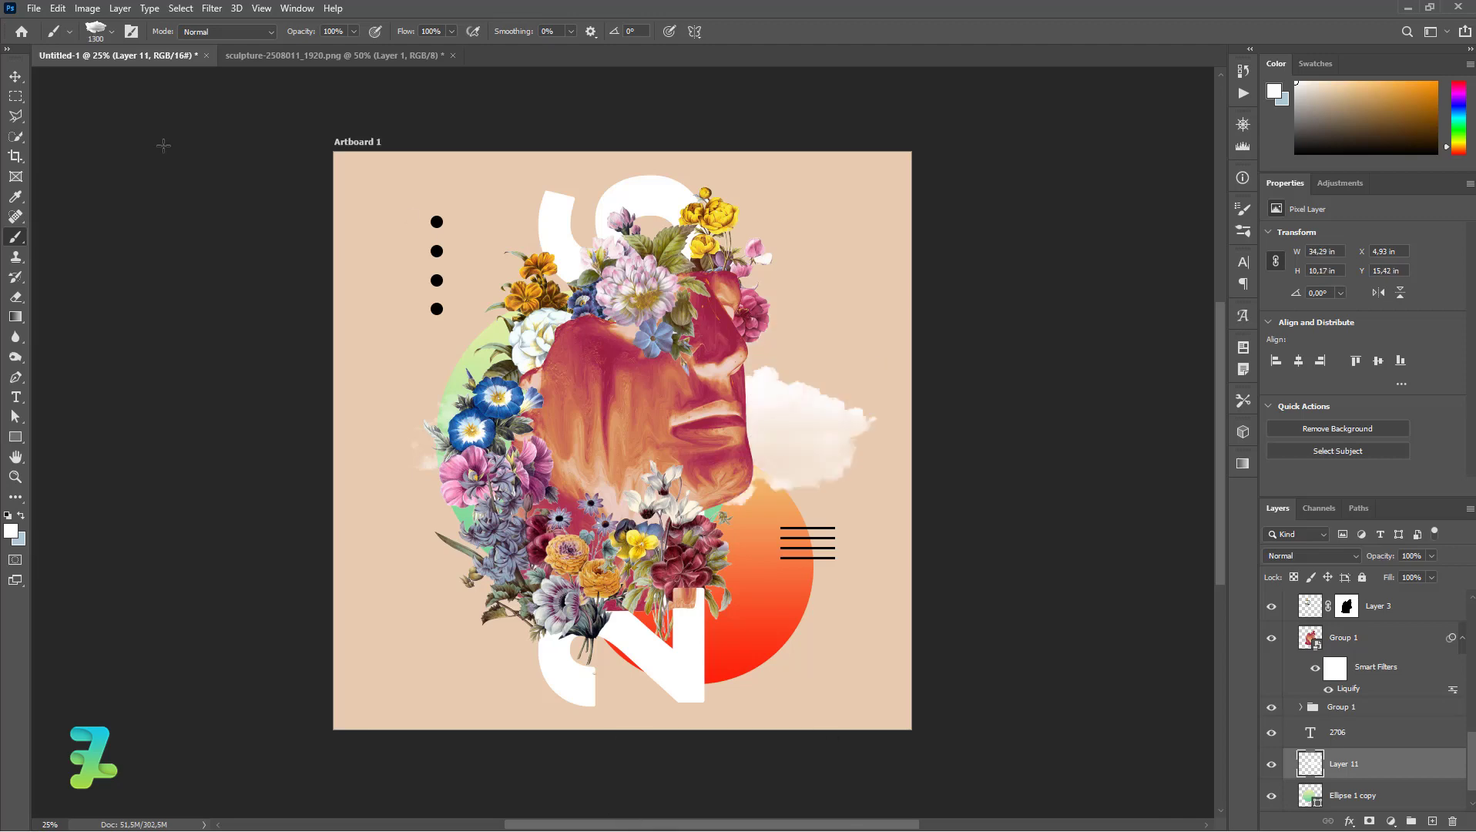
- Reduce the pspro.co-Cloud brush size to 306 px
{"action": "left_click", "coordinate": [112, 34]}
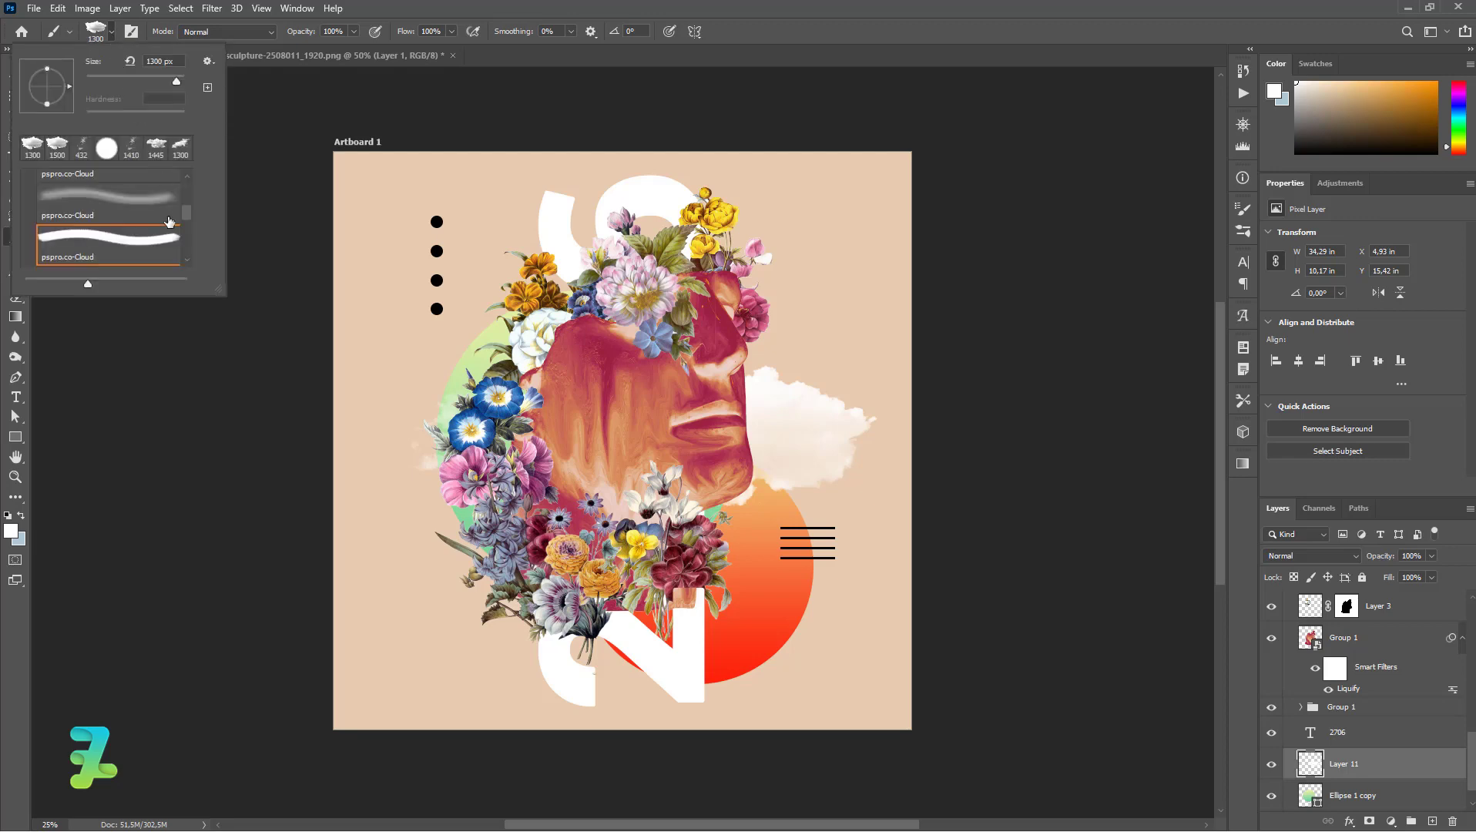
{"action": "left_click", "coordinate": [185, 260]}
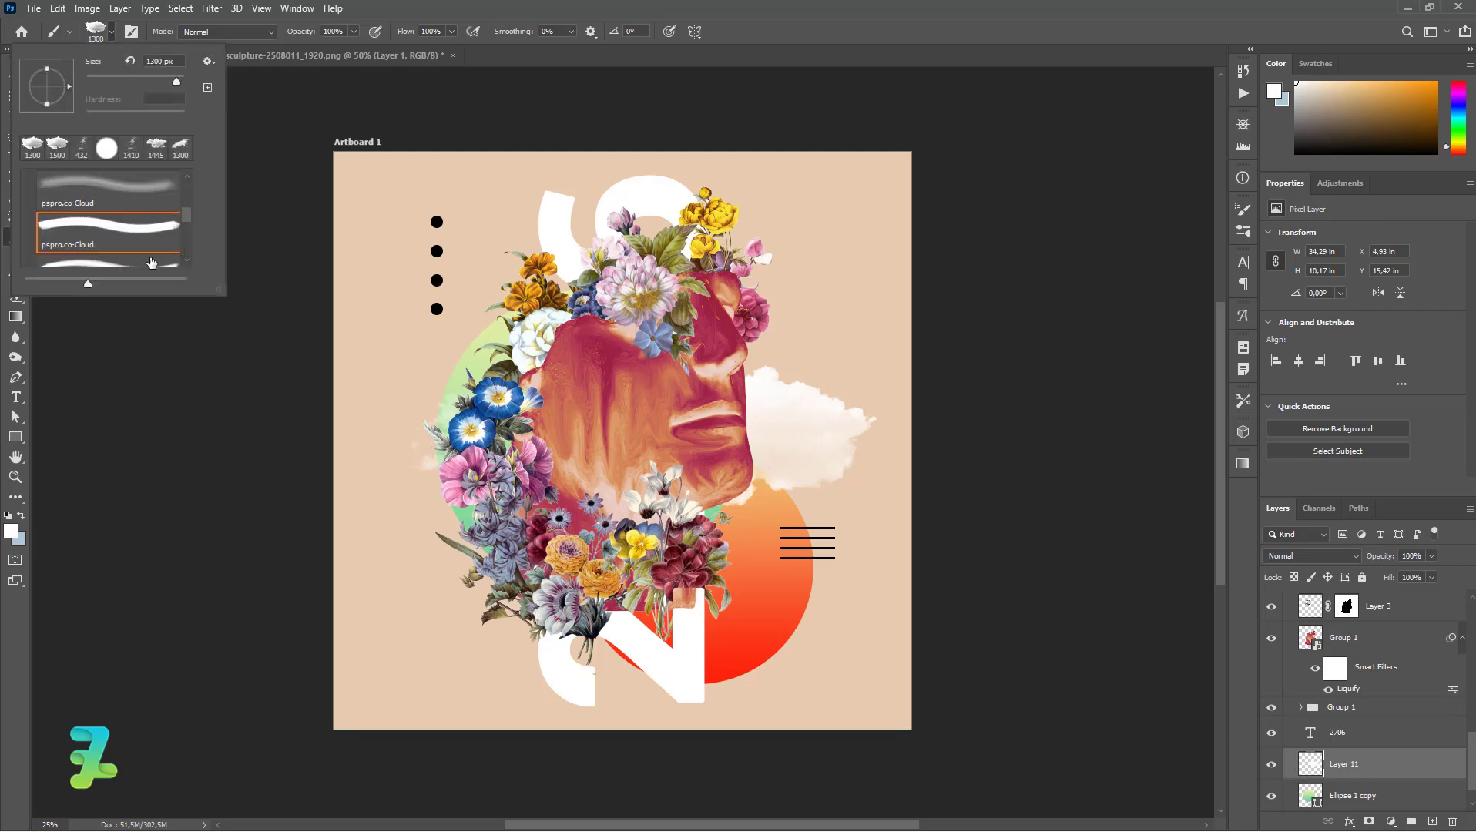
{"action": "left_click_drag", "start_coordinate": [174, 79], "coordinate": [169, 79]}
{"action": "left_click", "coordinate": [105, 23]}
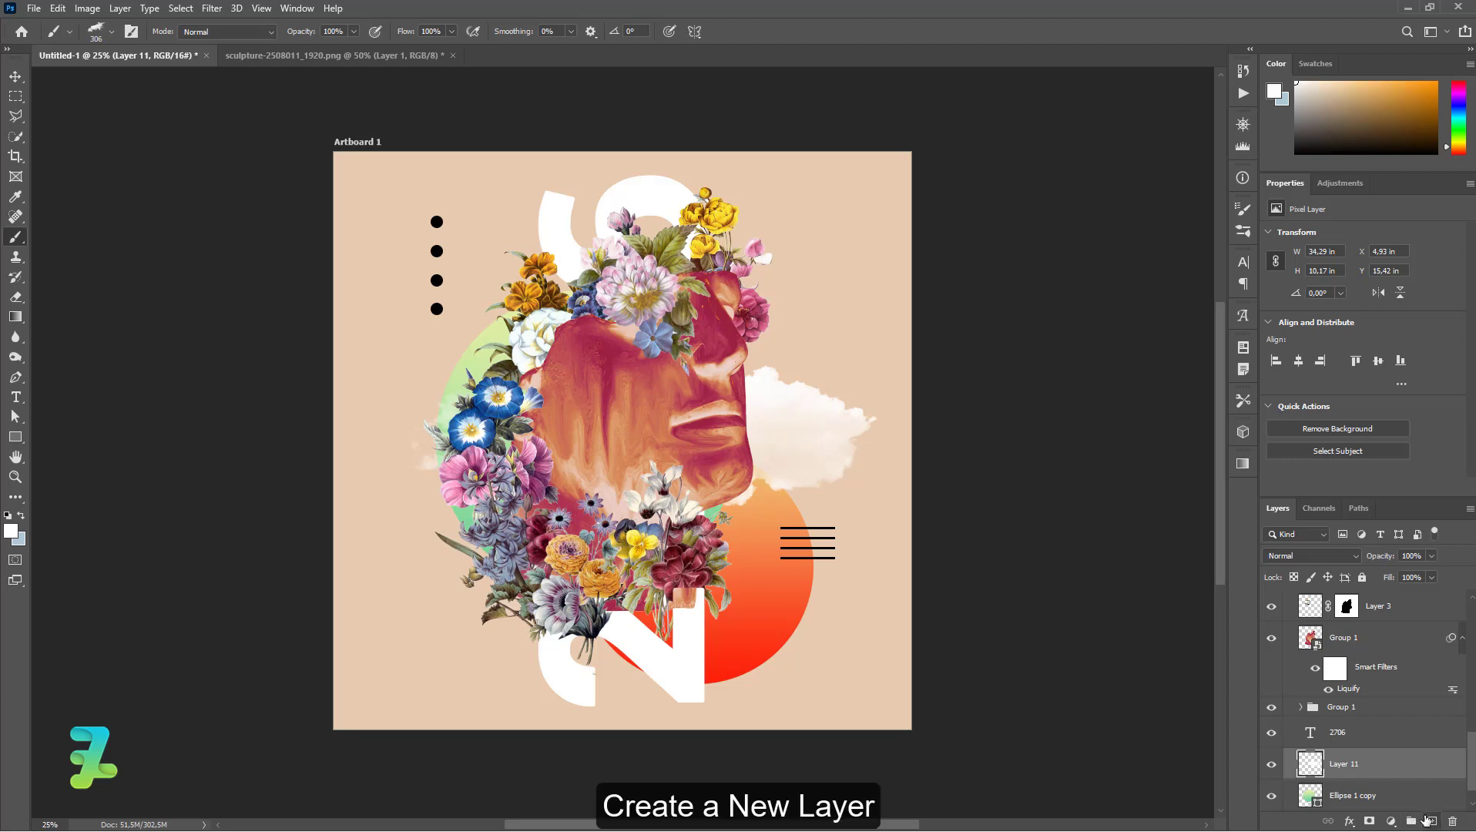
- Add Layer 12, paint a soft cloud right of the N, and settle on the second Cloud brush
{"action": "left_click", "coordinate": [1432, 821]}
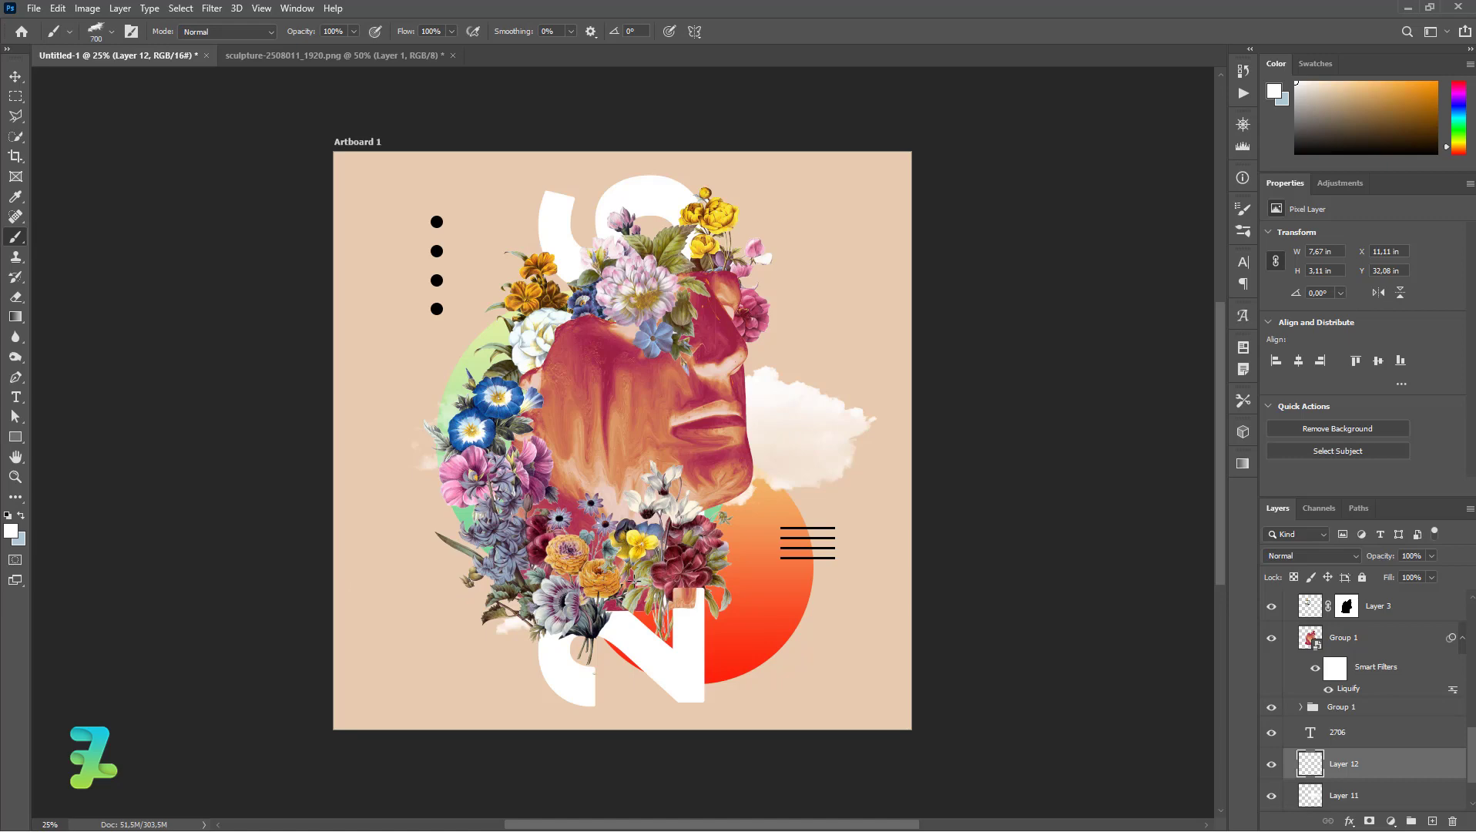
{"action": "left_click_drag", "start_coordinate": [681, 633], "coordinate": [725, 625]}
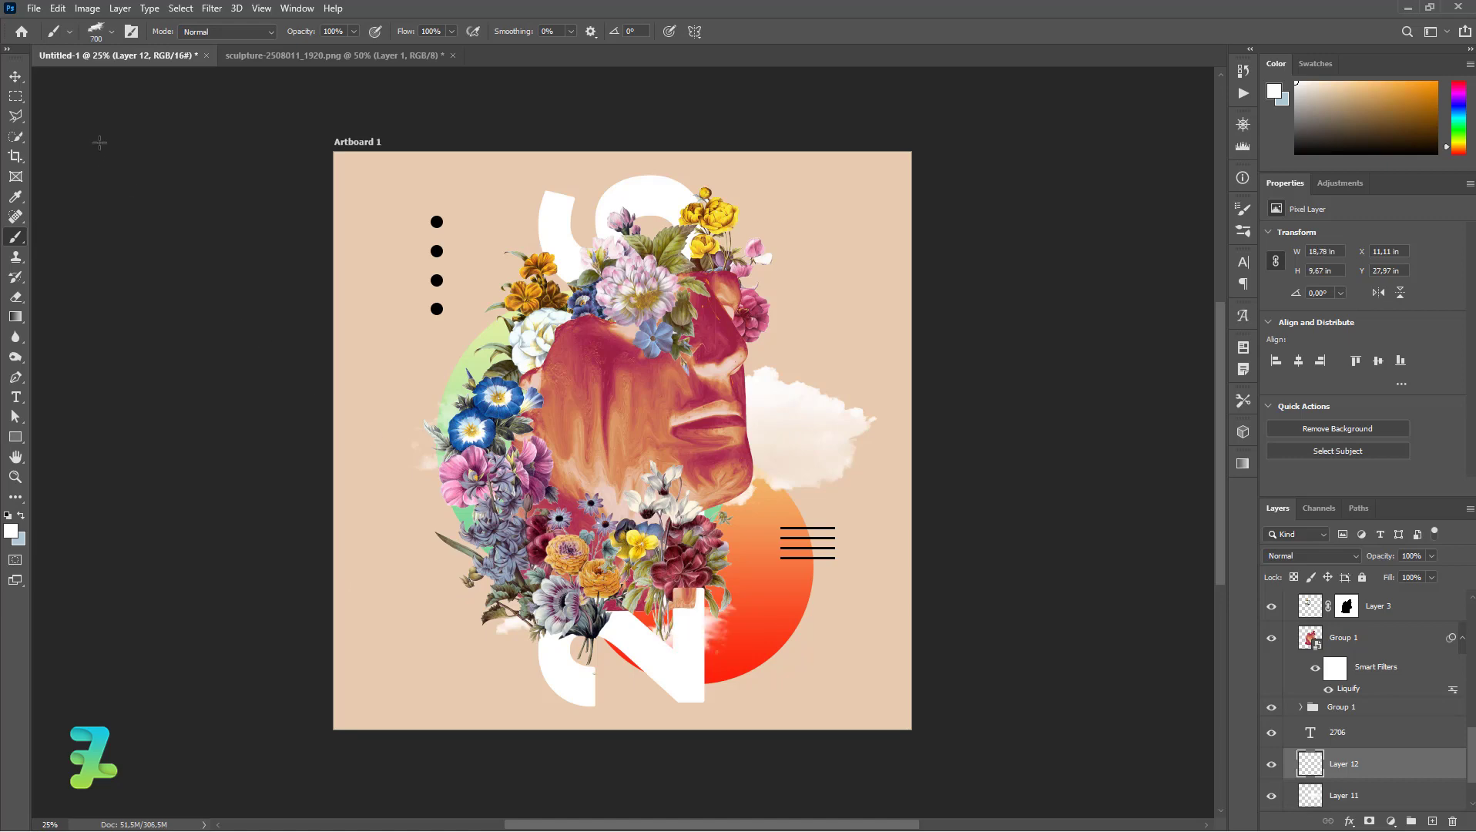
{"action": "left_click", "coordinate": [110, 34]}
{"action": "scroll", "coordinate": [188, 254], "scroll_direction": "down", "scroll_amount": 1}
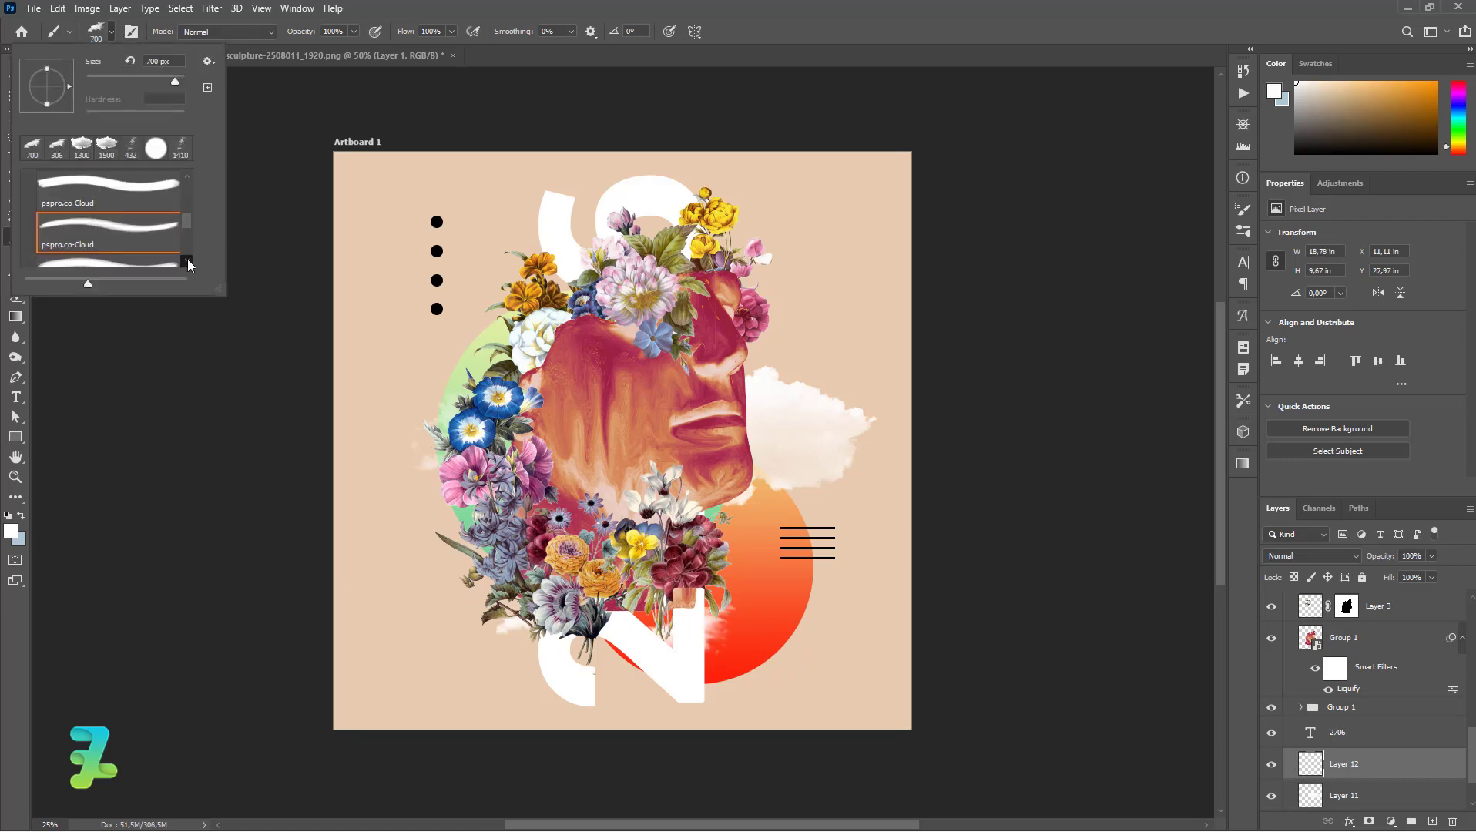
{"action": "left_click", "coordinate": [157, 261]}
{"action": "left_click", "coordinate": [185, 262]}
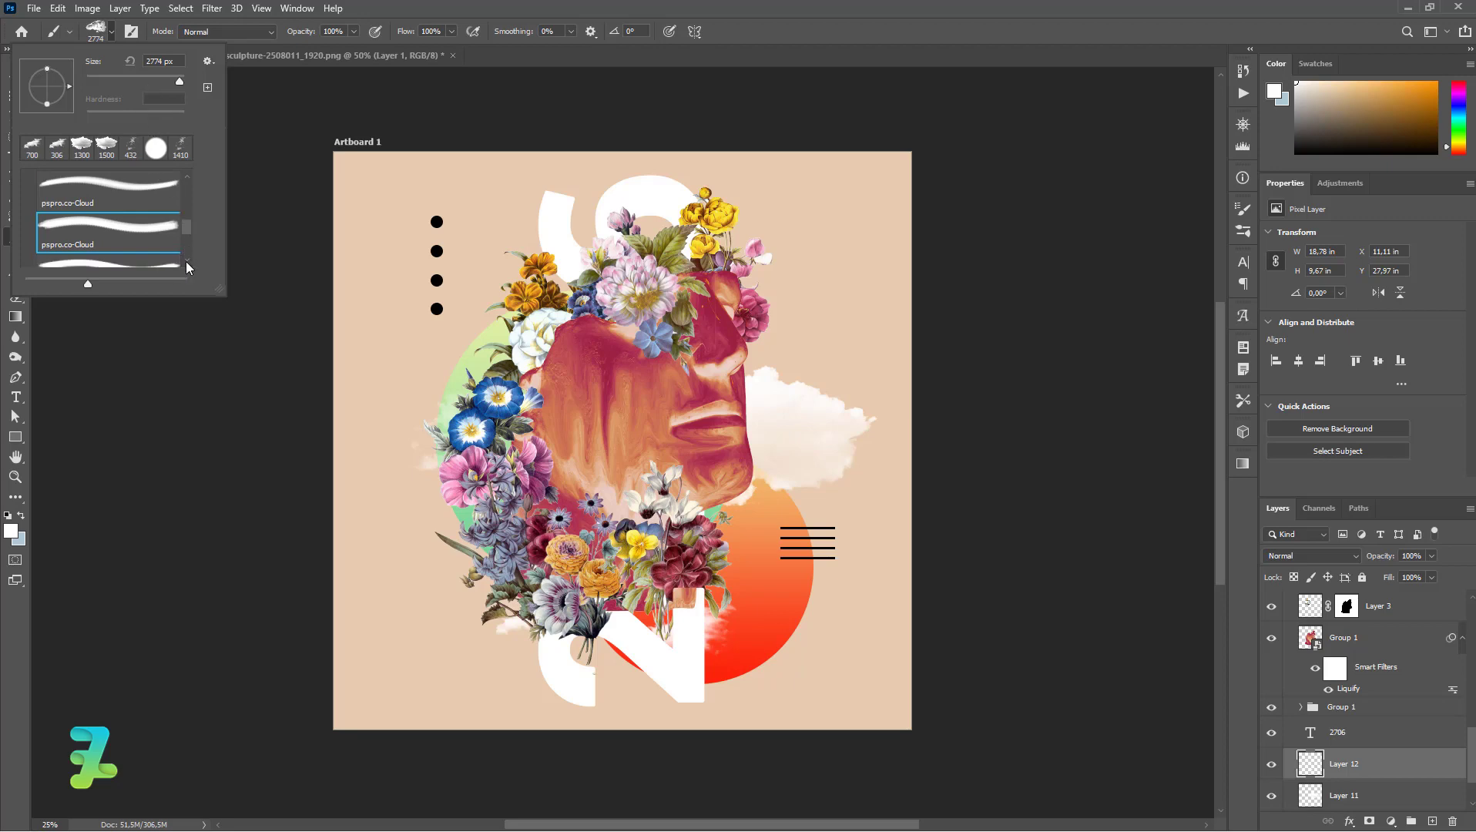
{"action": "left_click", "coordinate": [186, 261]}
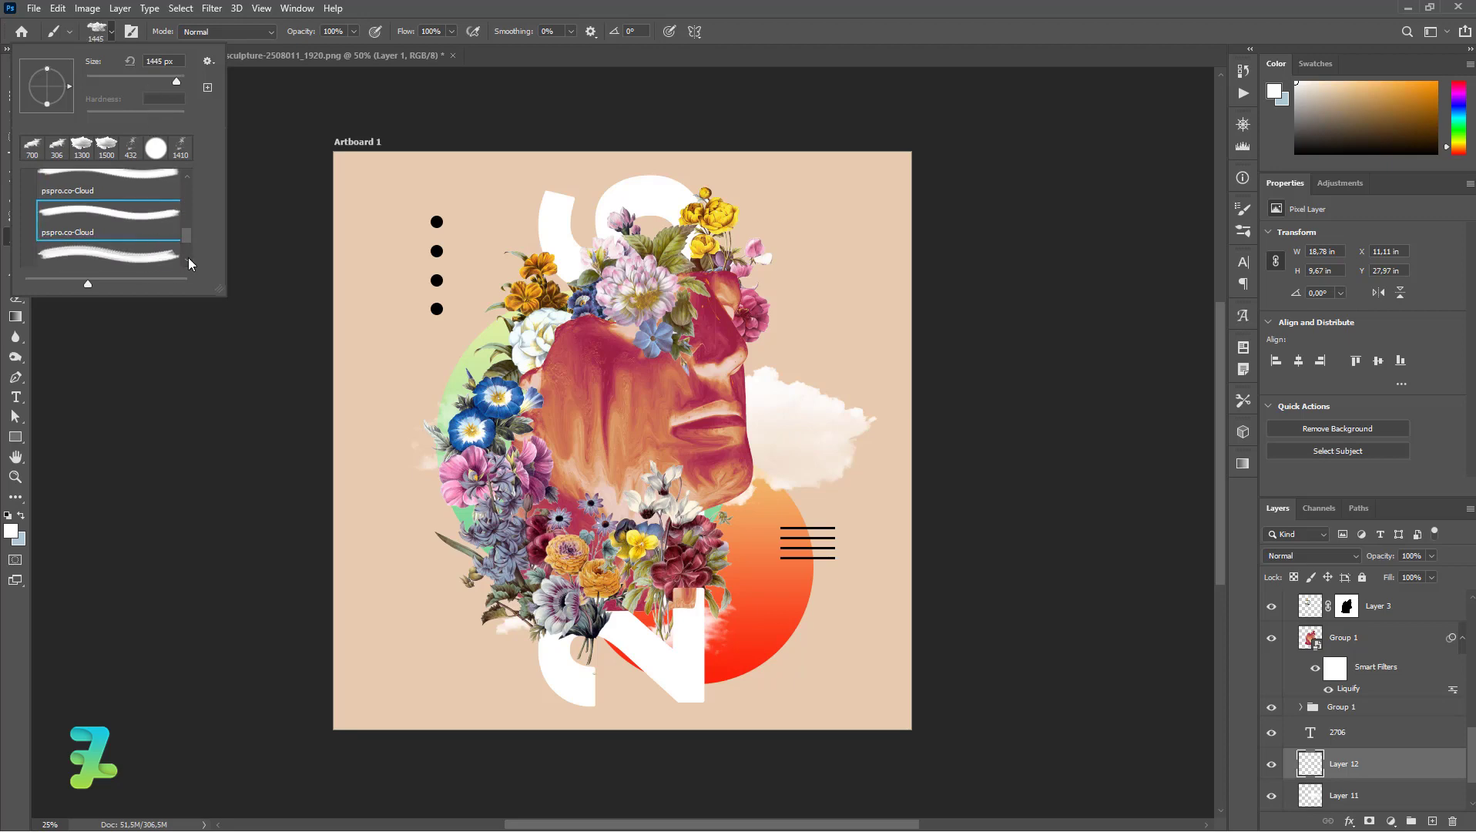
{"action": "left_click", "coordinate": [167, 262]}
{"action": "left_click", "coordinate": [152, 204]}
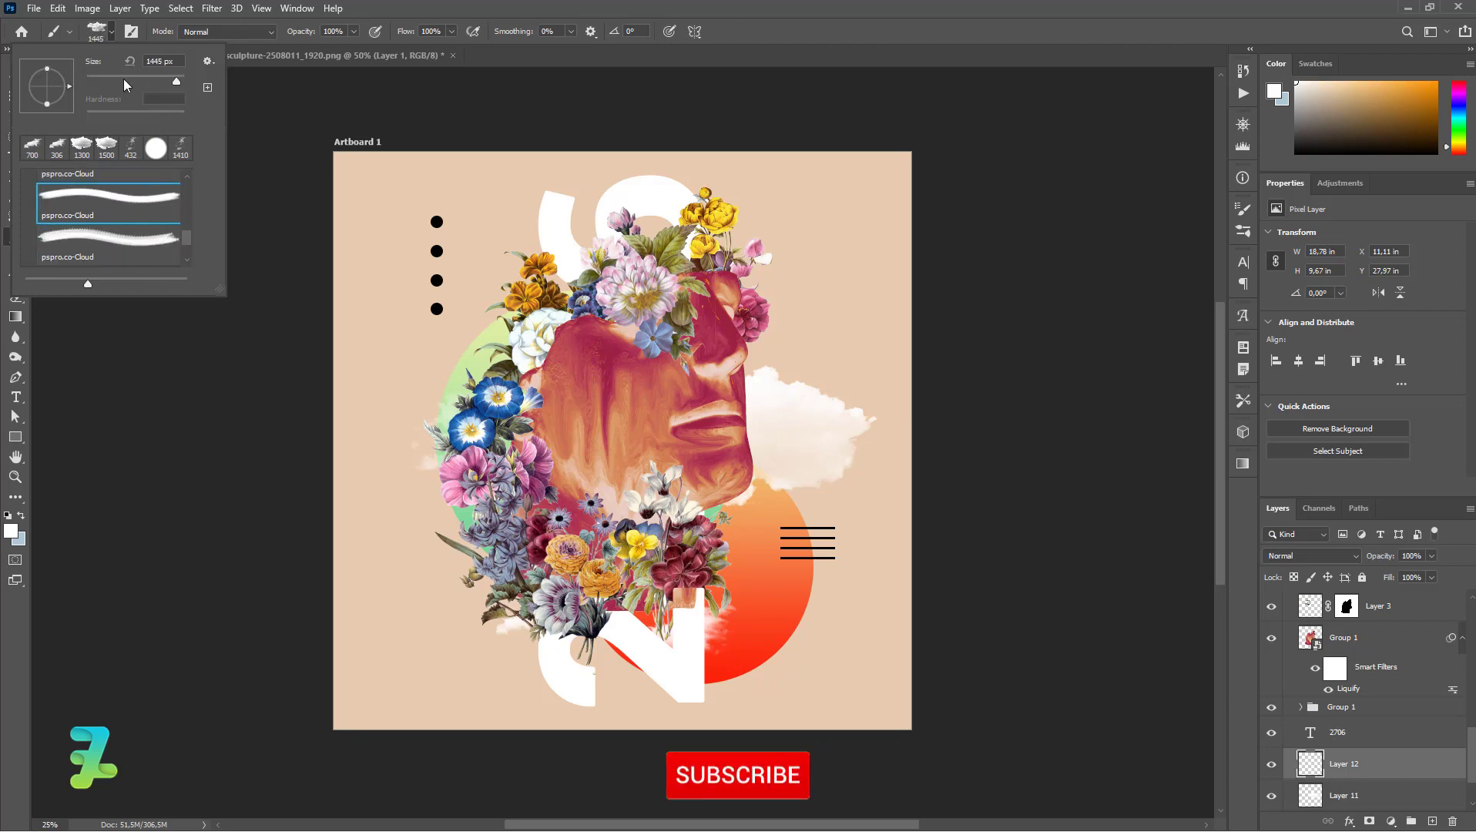
{"action": "left_click", "coordinate": [109, 37]}
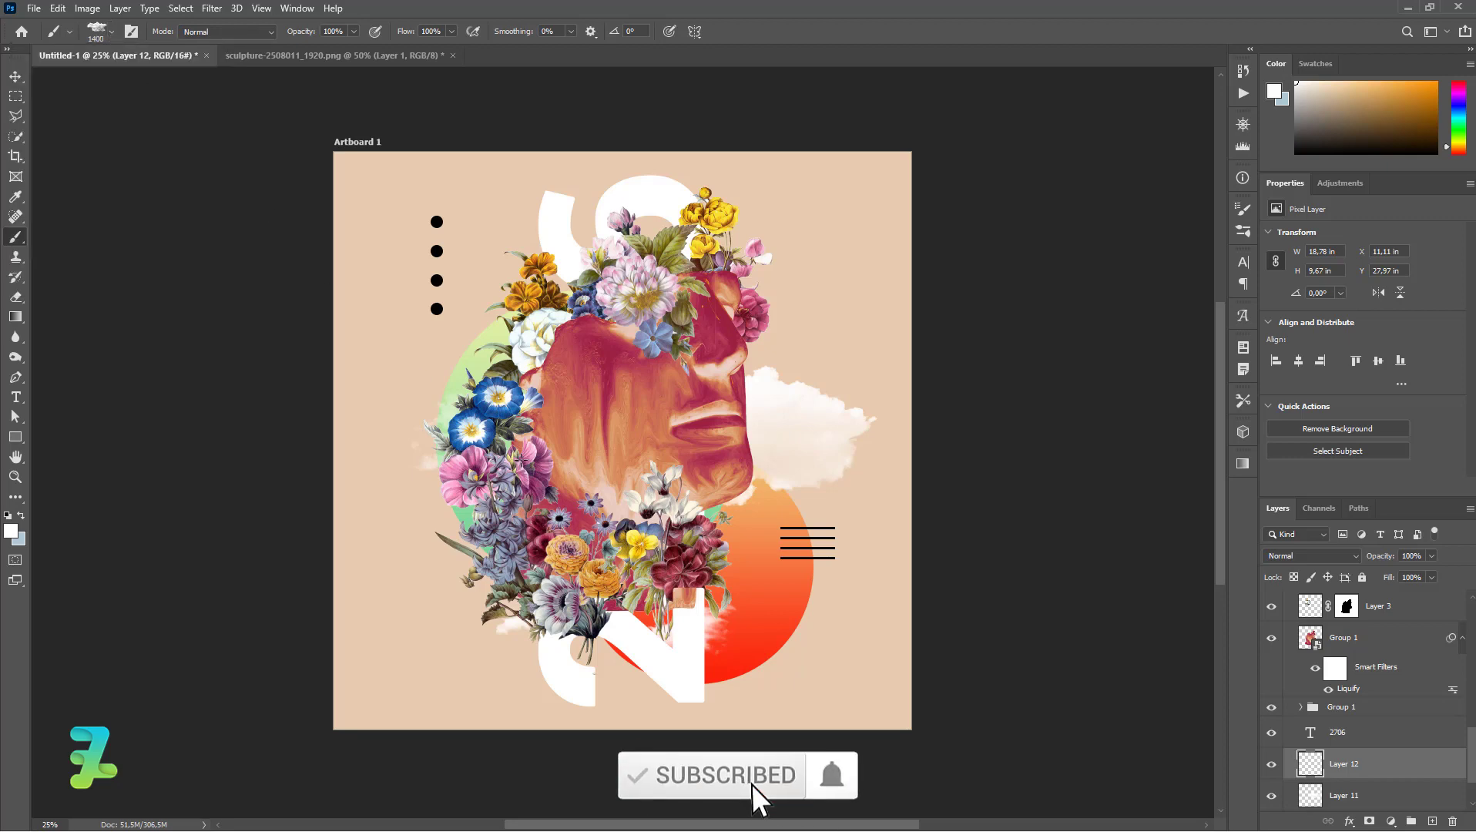
- Stamp white clouds left of the flowers, near the black dots, beside the circle, and at the face's upper right
{"action": "left_click", "coordinate": [497, 532]}
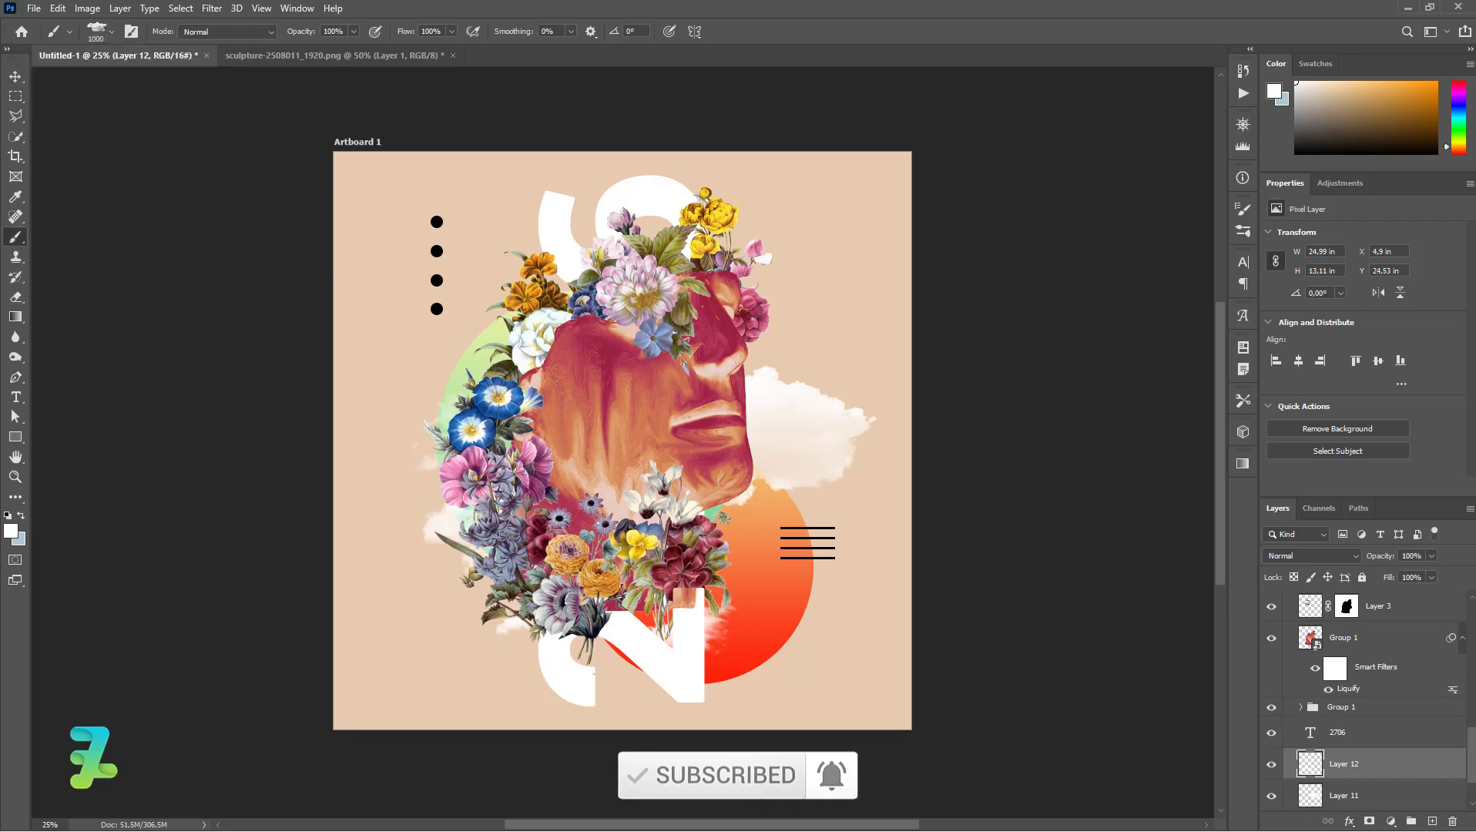
{"action": "left_click", "coordinate": [530, 317]}
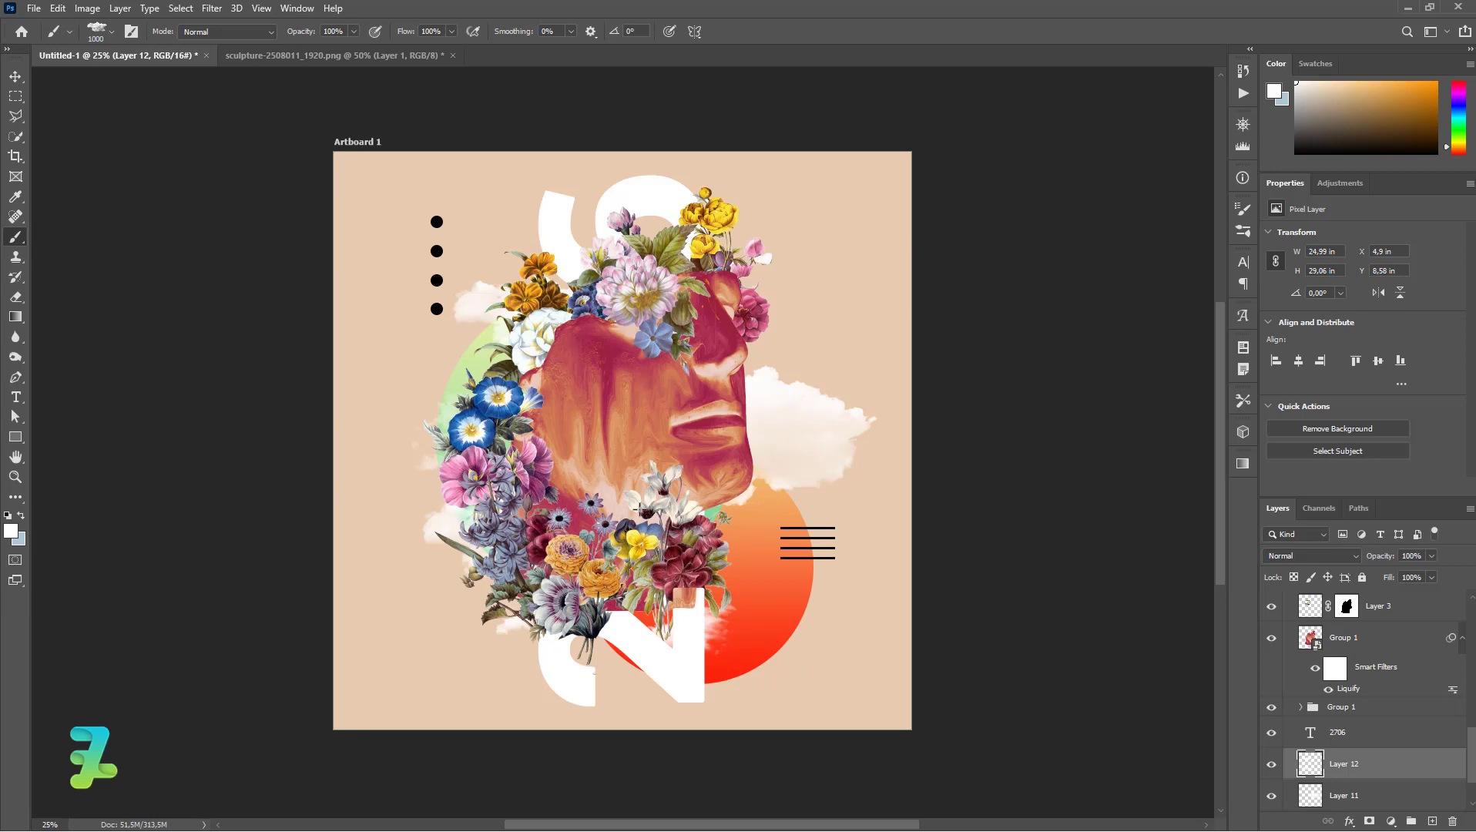
{"action": "left_click", "coordinate": [682, 501]}
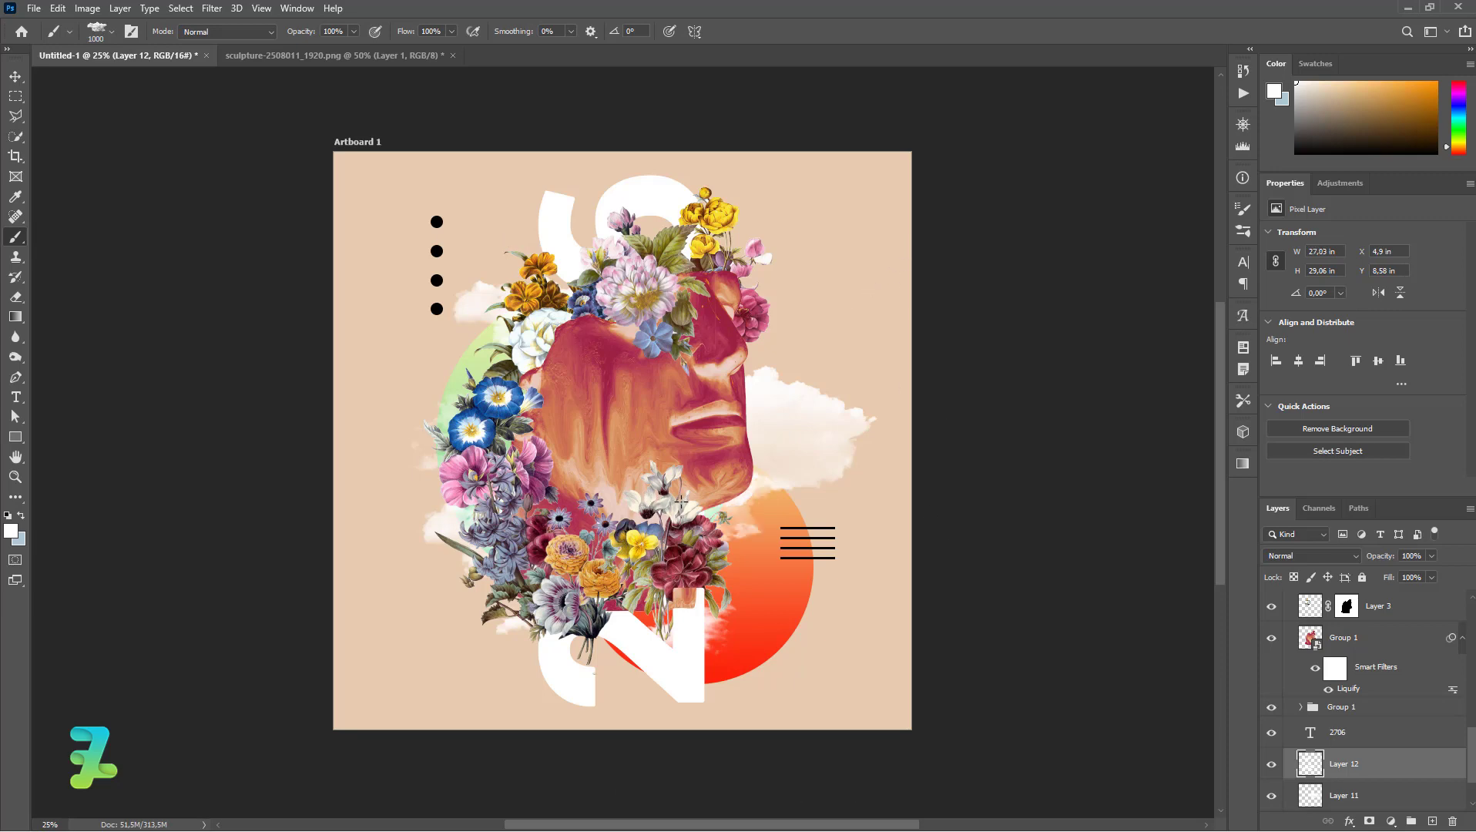
{"action": "left_click", "coordinate": [721, 264]}
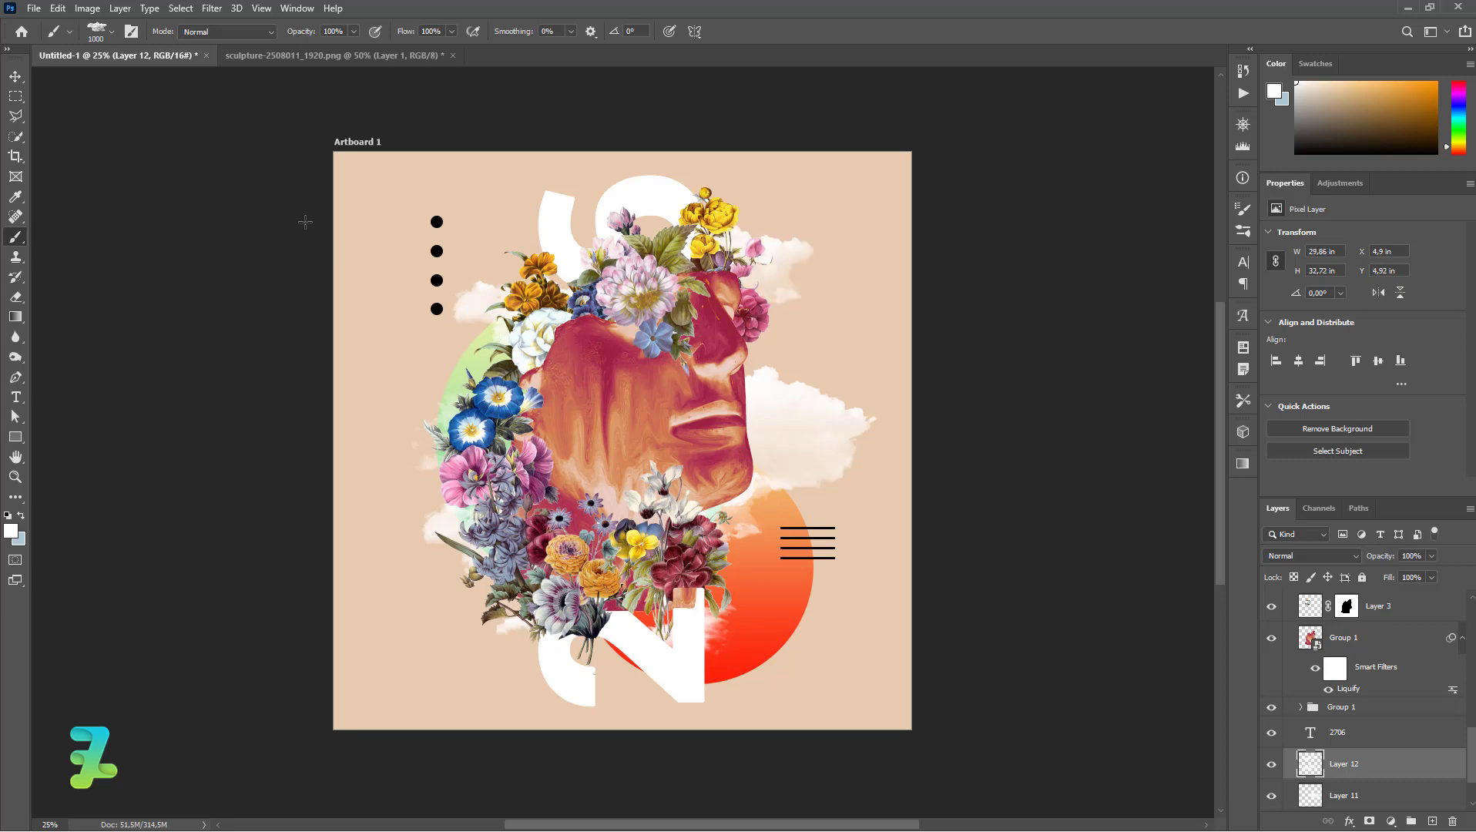
{"action": "left_click", "coordinate": [16, 78]}
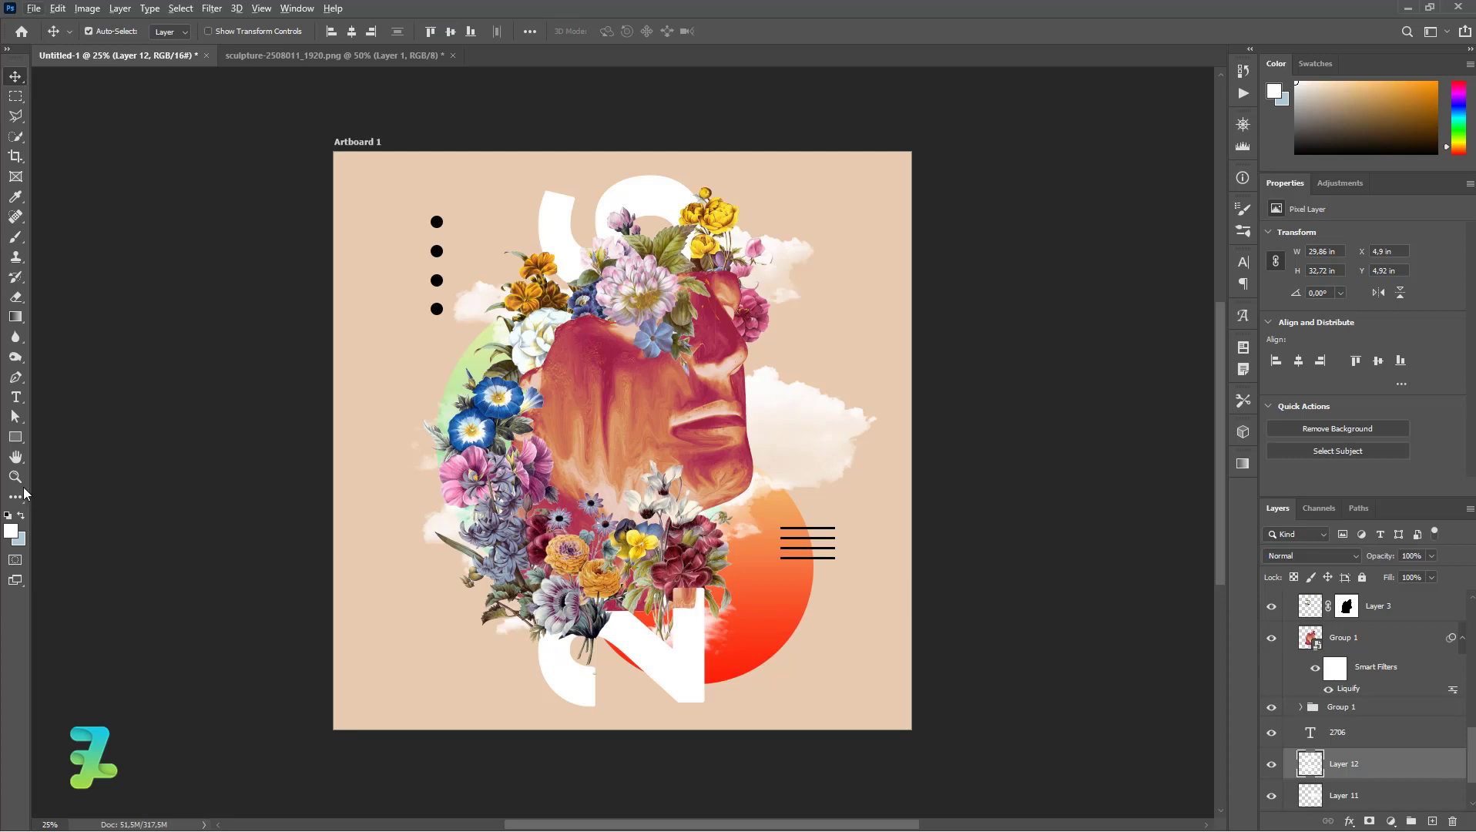
- Set the foreground to black (000000) and type the STATUE FLOWER caption at the artboard's lower left
{"action": "left_click", "coordinate": [16, 398]}
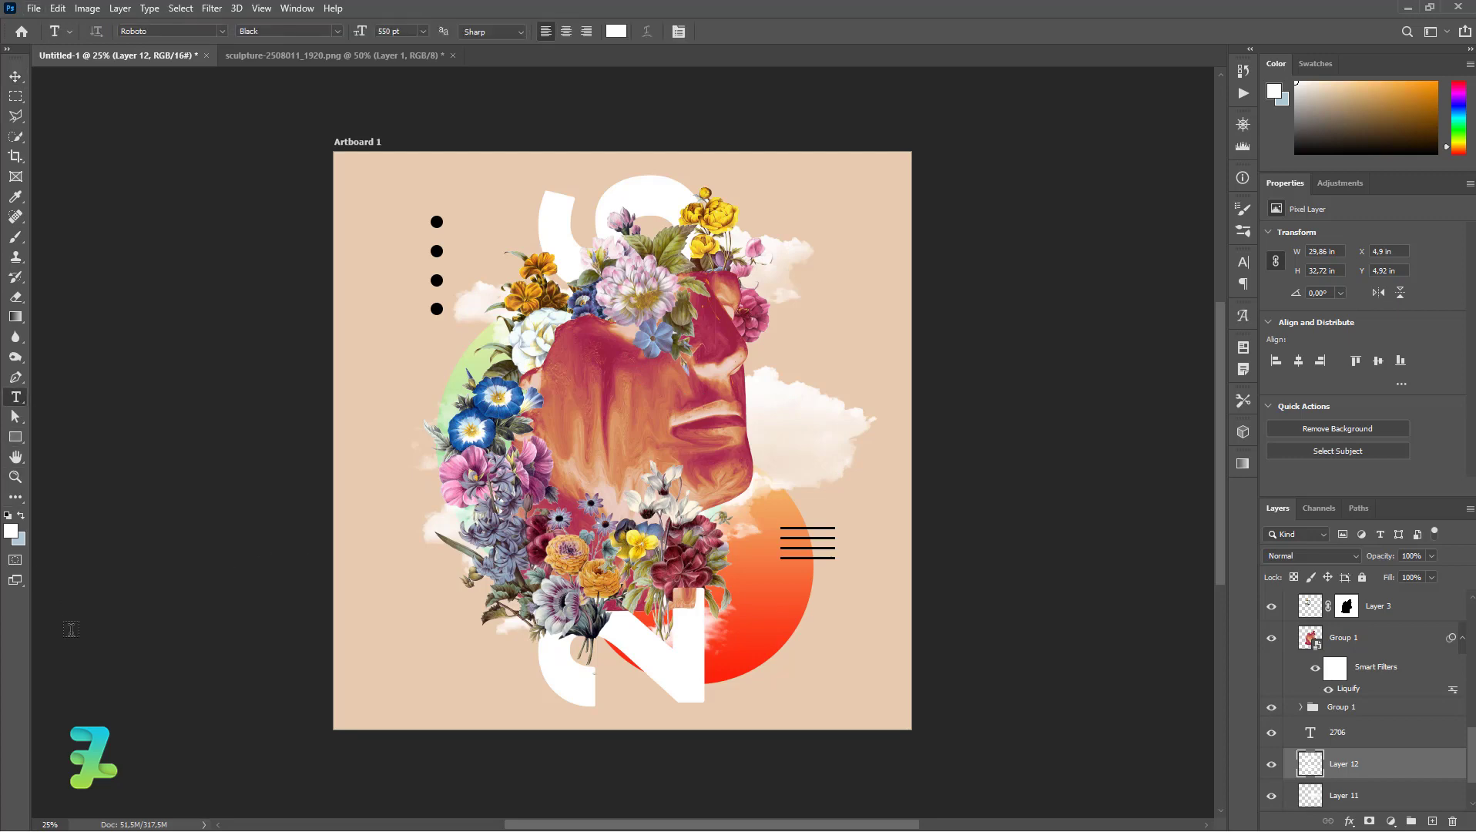
{"action": "left_click", "coordinate": [14, 531]}
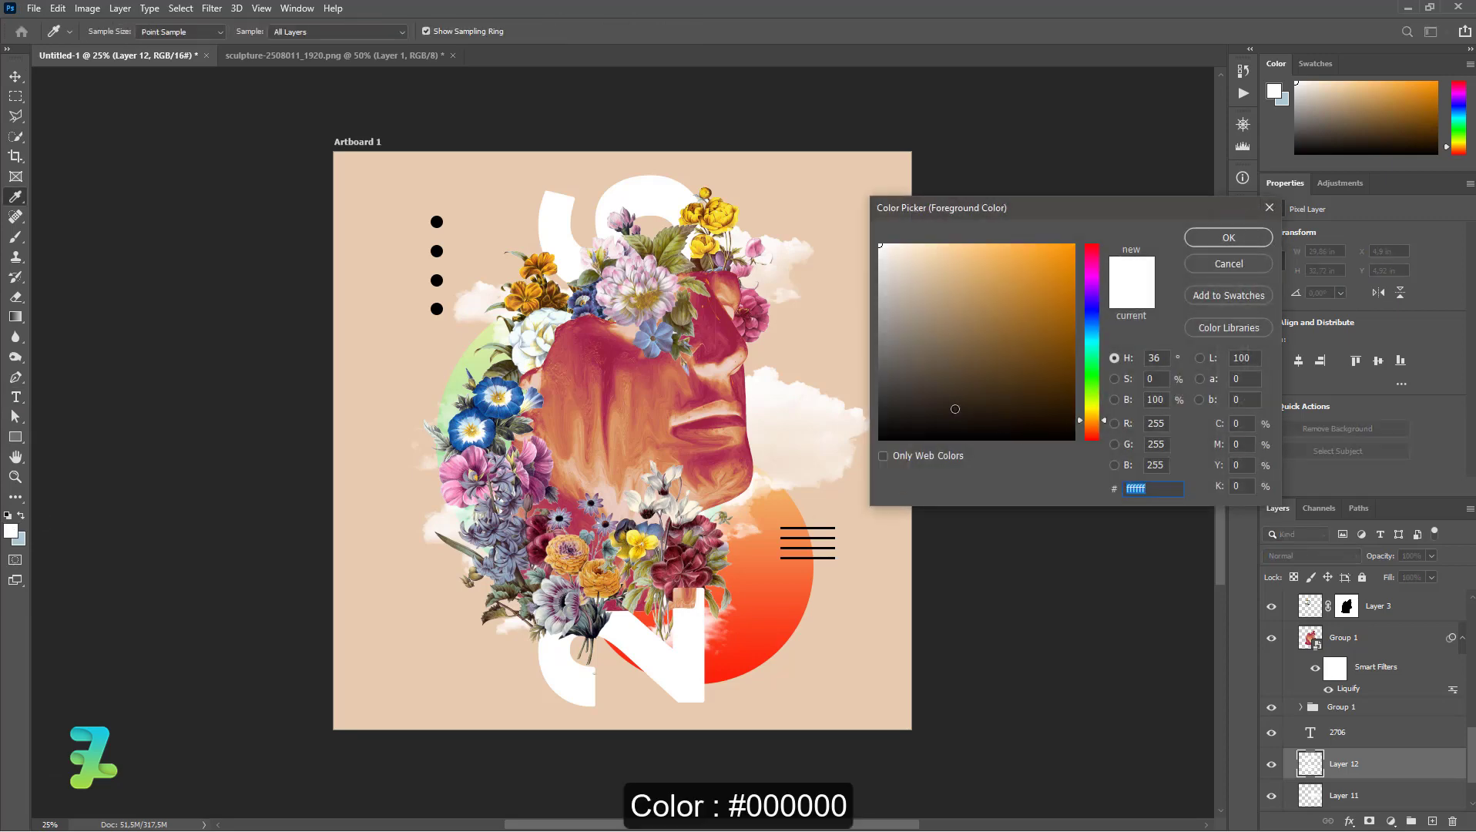
{"action": "type", "text": "000000"}
{"action": "left_click", "coordinate": [1204, 243]}
{"action": "key", "text": "t"}
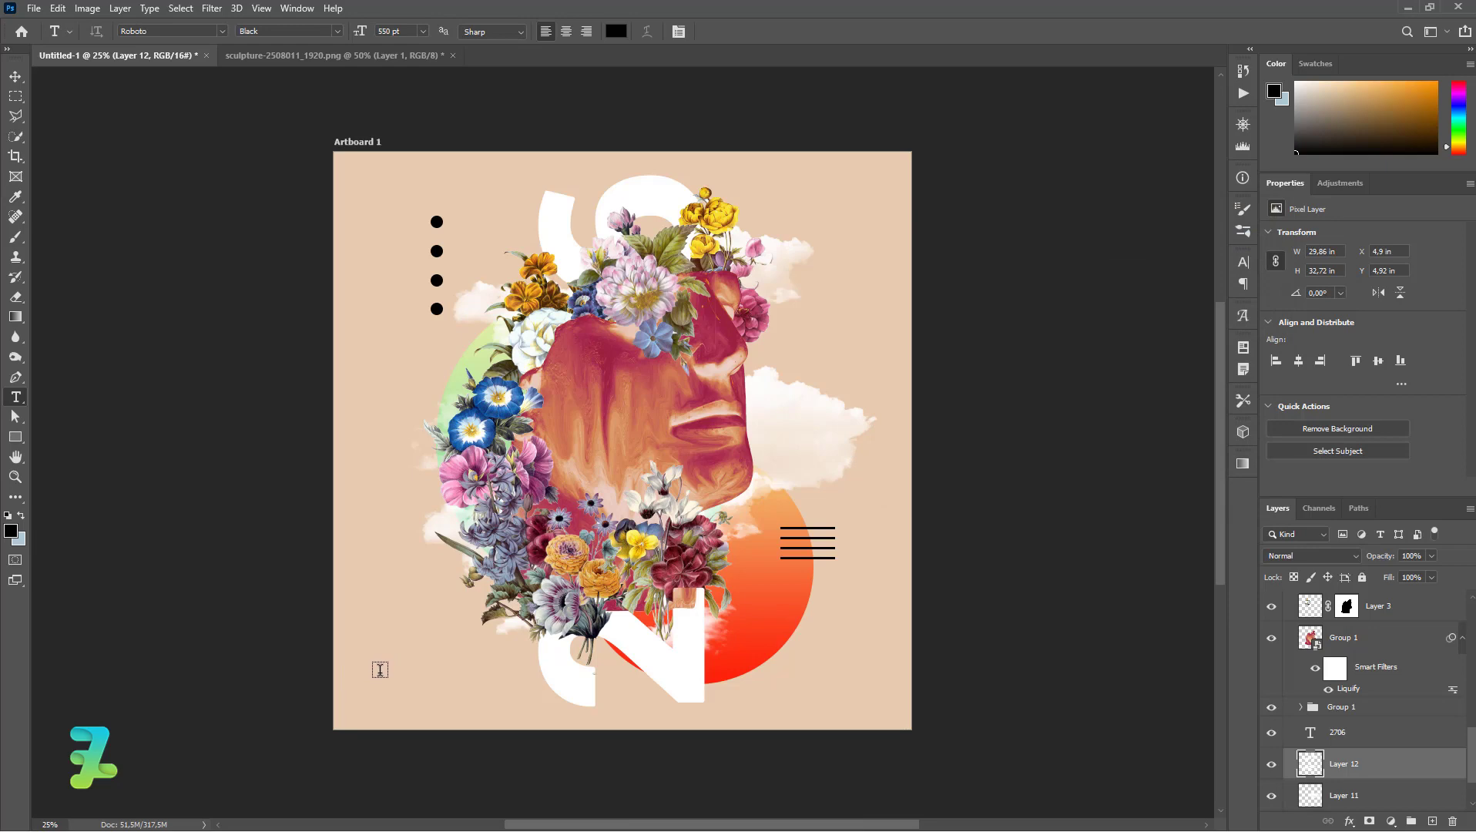
{"action": "left_click", "coordinate": [379, 669]}
{"action": "type", "text": "S"}
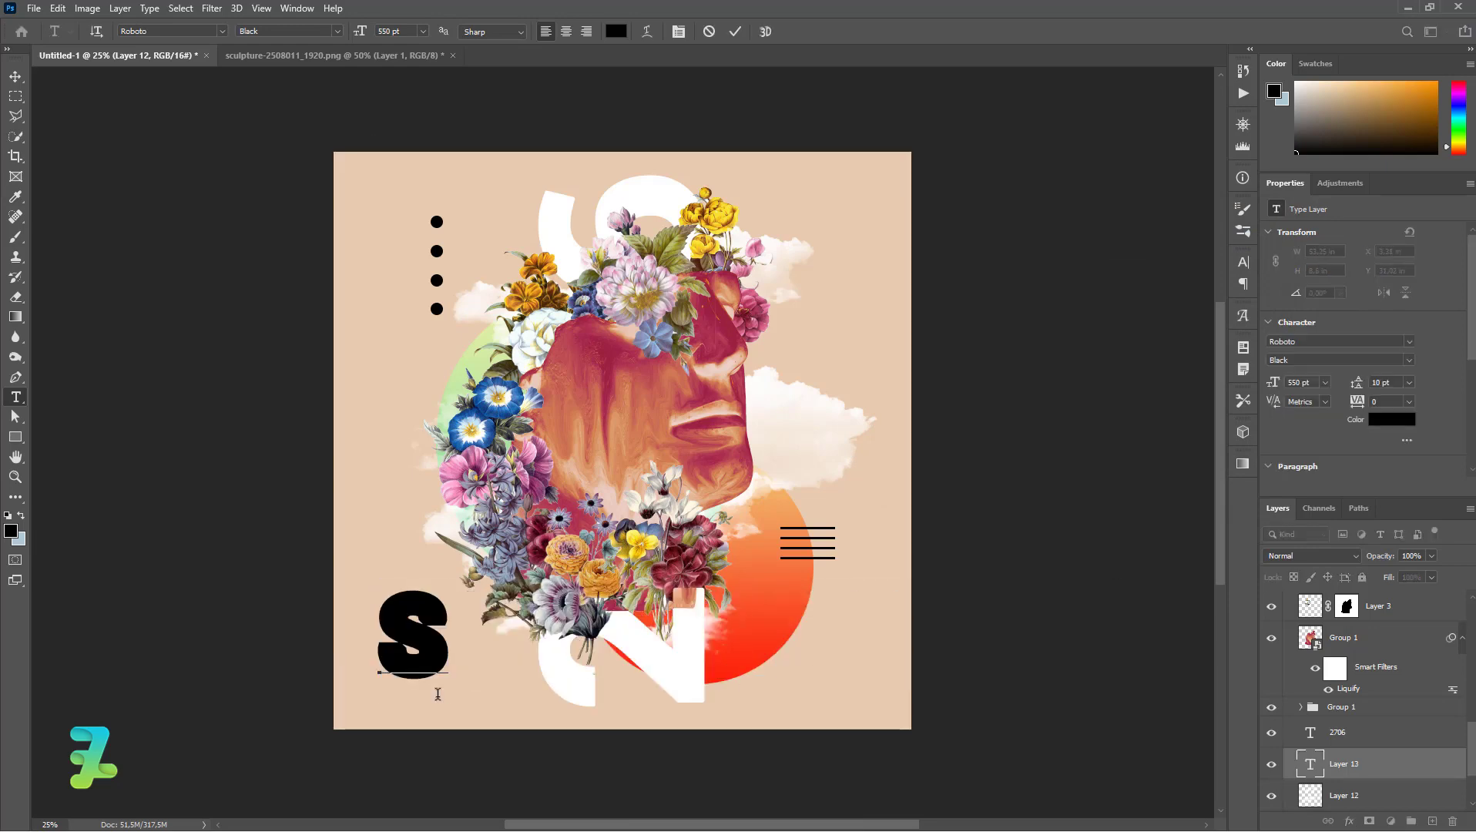
{"action": "type", "text": "TATUE"}
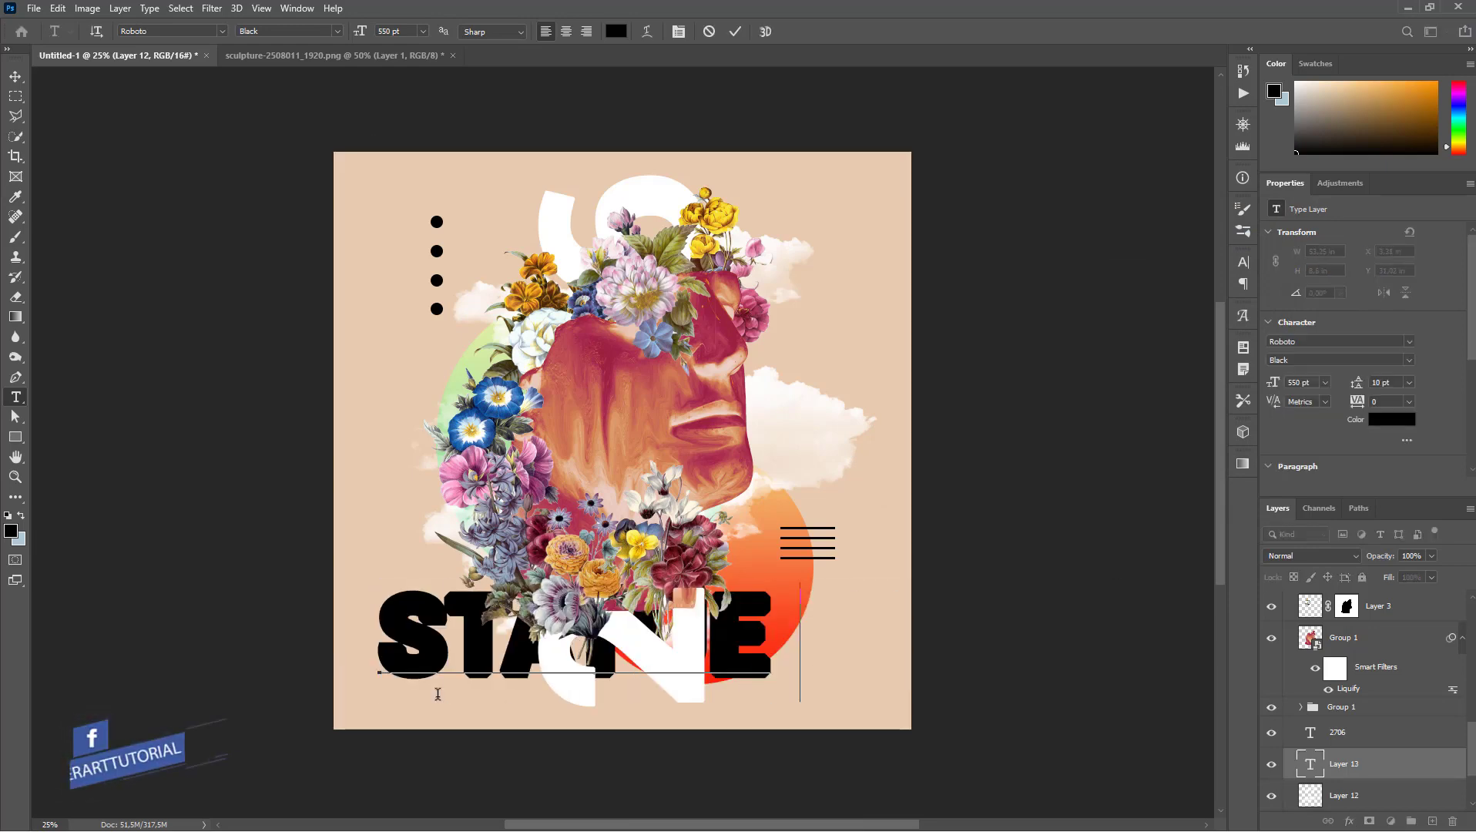
{"action": "type", "text": " FL"}
- Give the whole caption 72 pt size and 440 tracking, then commit the text
{"action": "key", "text": "ctrl+a"}
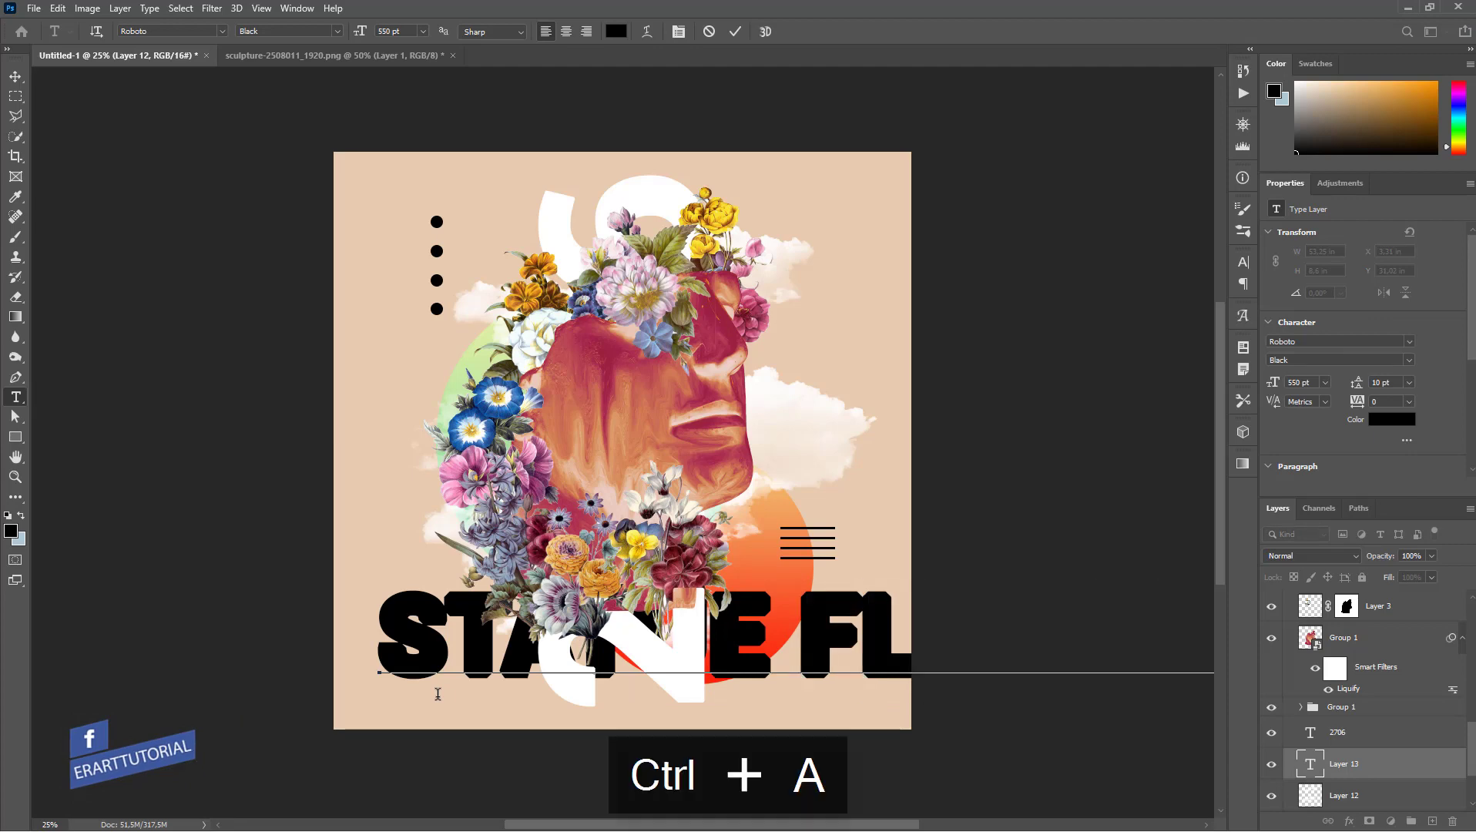
{"action": "left_click", "coordinate": [422, 31]}
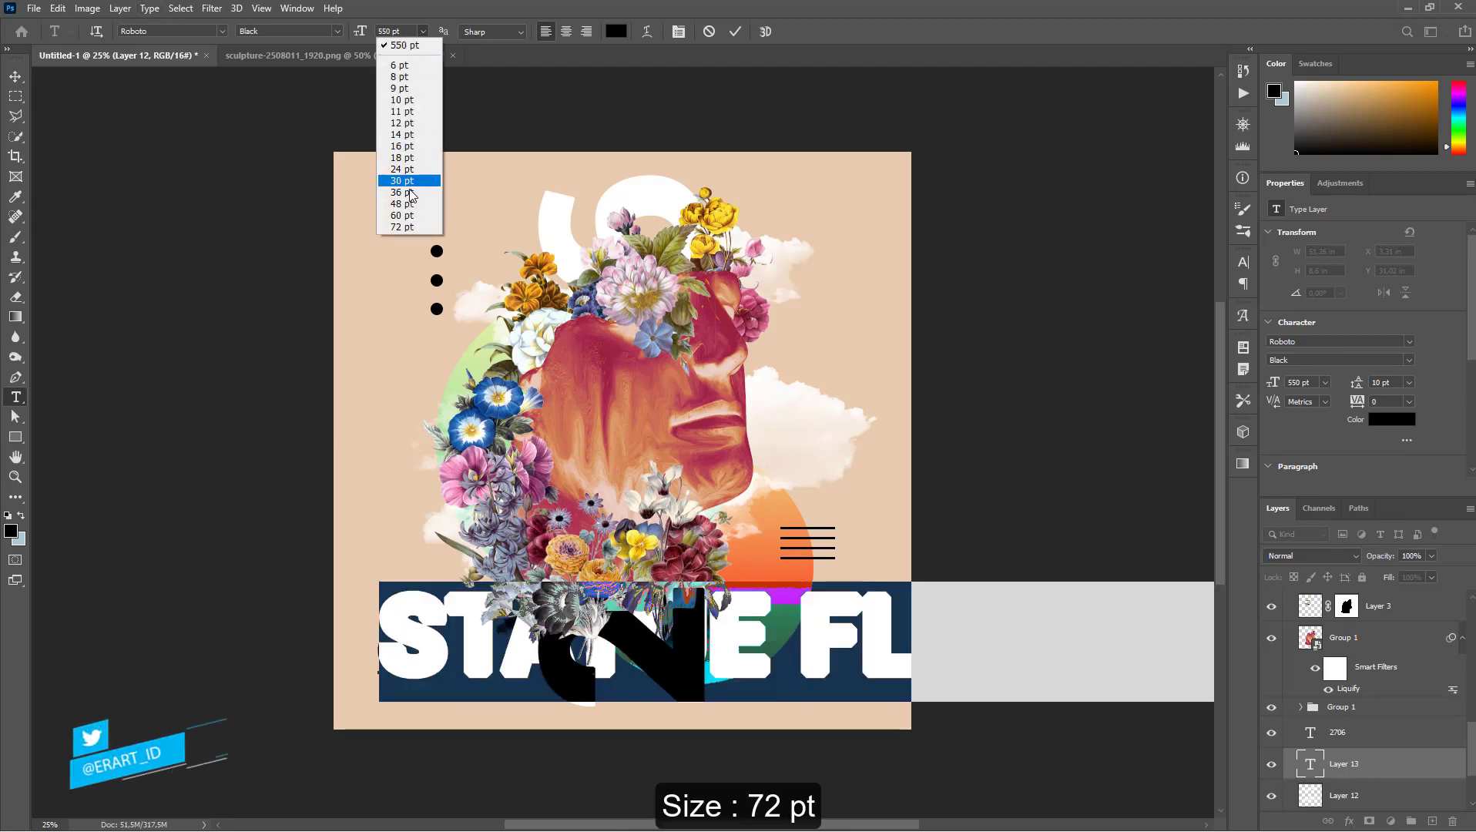
{"action": "left_click", "coordinate": [409, 228]}
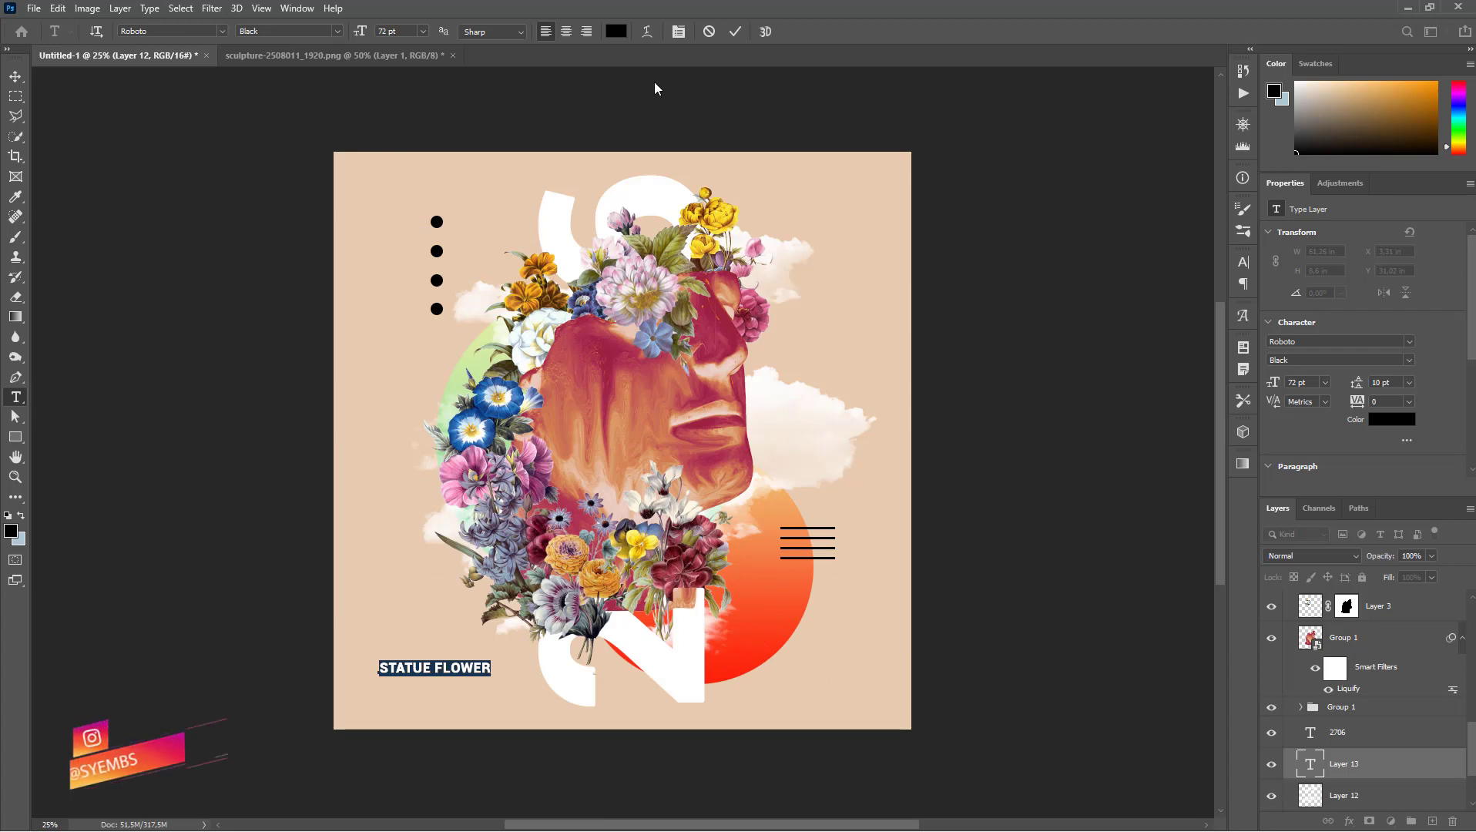
{"action": "left_click", "coordinate": [679, 31]}
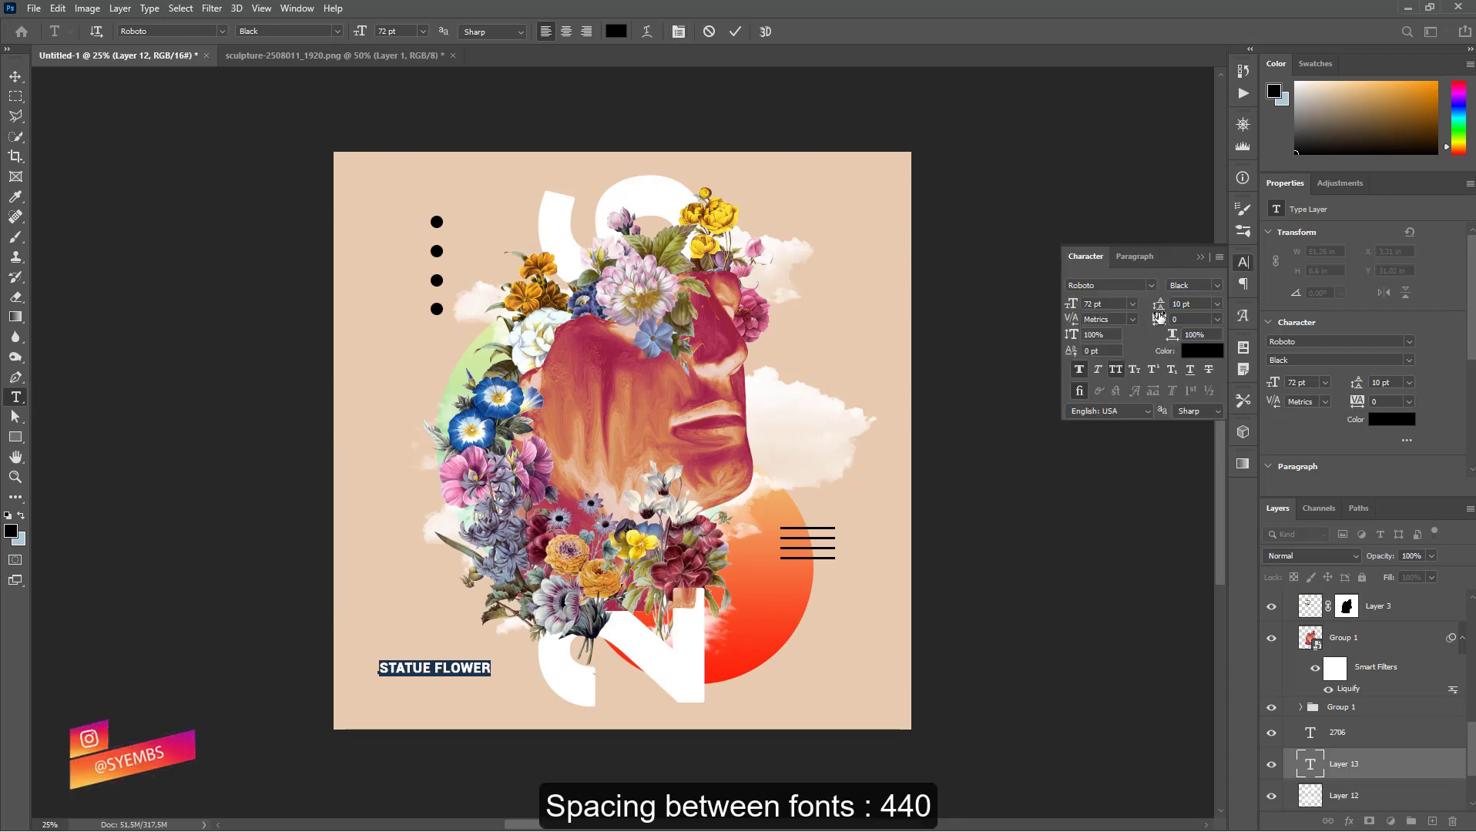
{"action": "left_click_drag", "start_coordinate": [1161, 319], "coordinate": [1168, 316]}
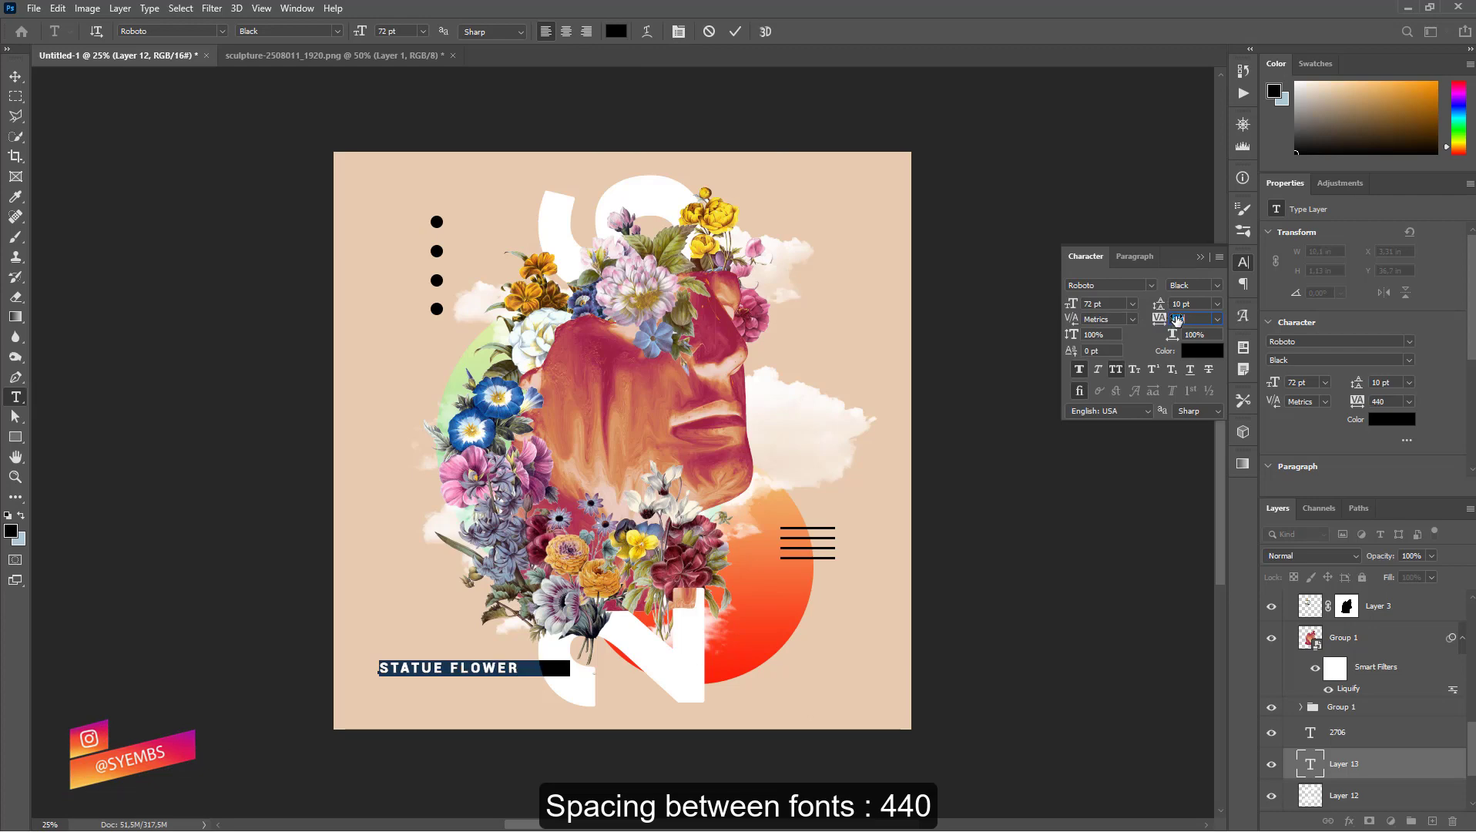
{"action": "key", "text": "ctrl+Return"}
- Move the STATUE FLOWER caption down to the artboard's bottom-left and nudge it into place
{"action": "key", "text": "v"}
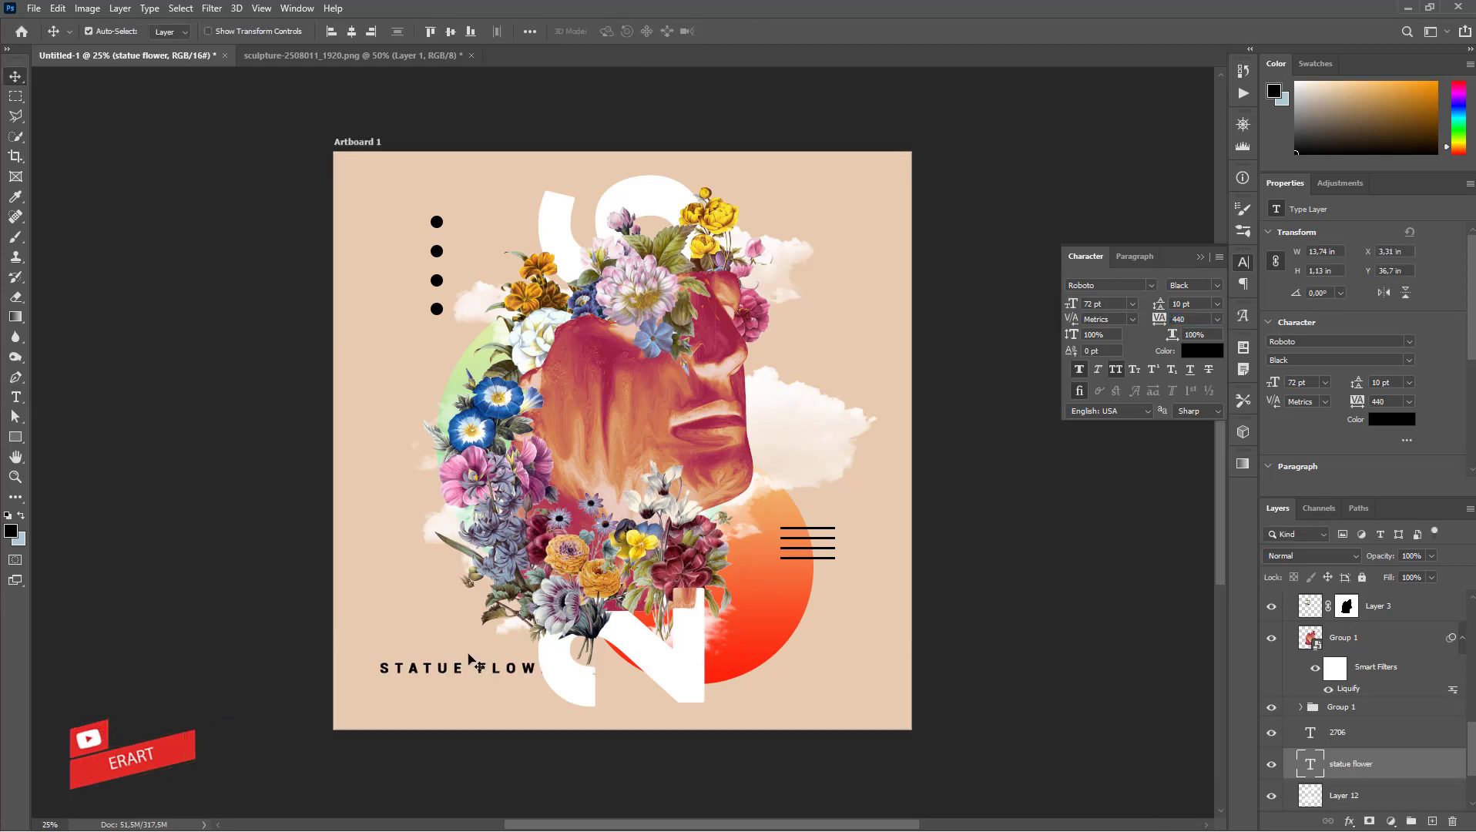
{"action": "left_click_drag", "start_coordinate": [471, 663], "coordinate": [447, 697]}
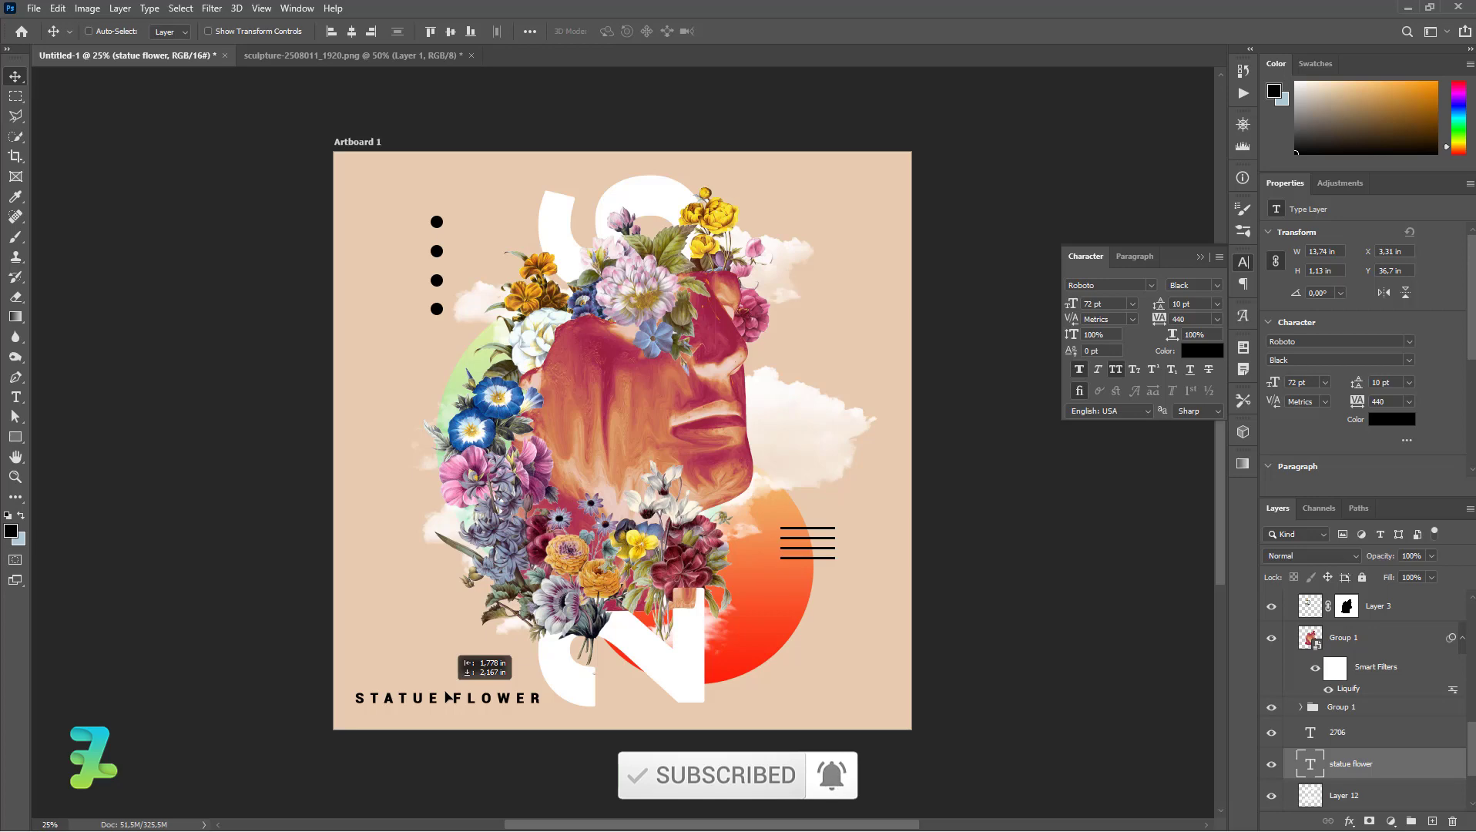
{"action": "left_click_drag", "start_coordinate": [446, 697], "coordinate": [451, 698]}
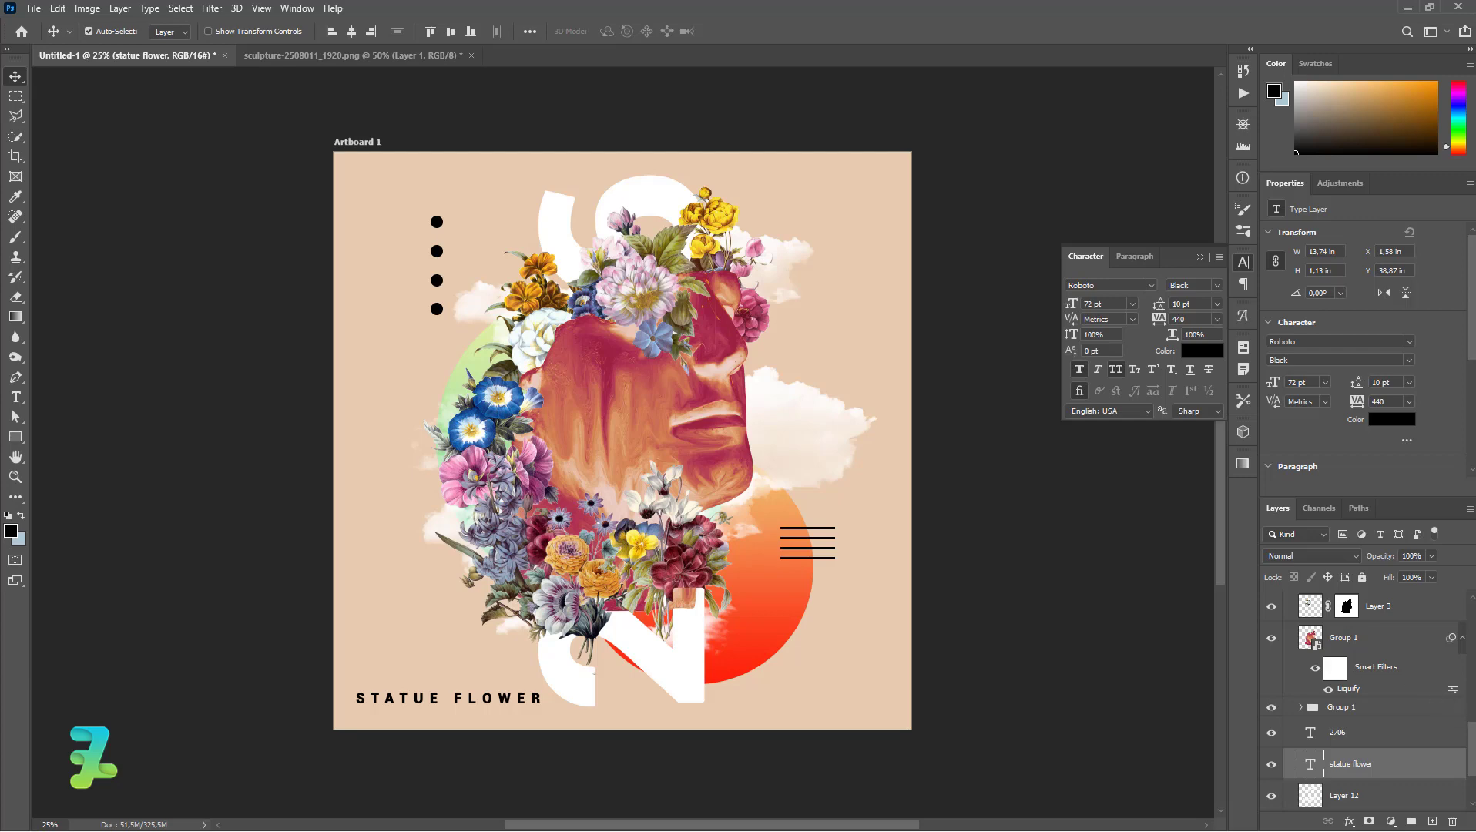
{"action": "scroll", "coordinate": [1465, 805], "scroll_direction": "down", "scroll_amount": 3}
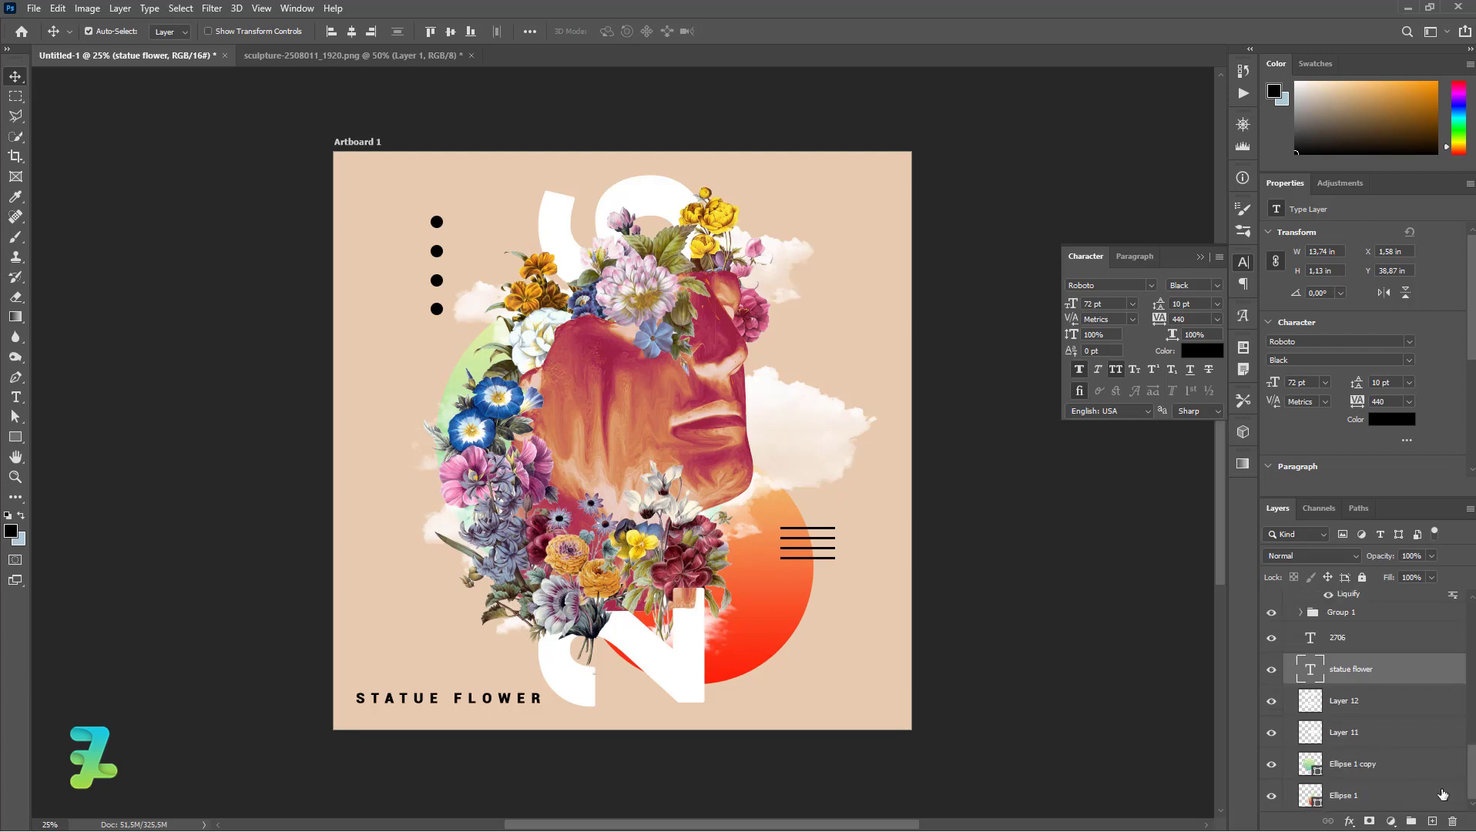
- Add Layer 13 at the bottom of the stack and choose a soft round brush at 0% hardness
{"action": "left_click", "coordinate": [1424, 799]}
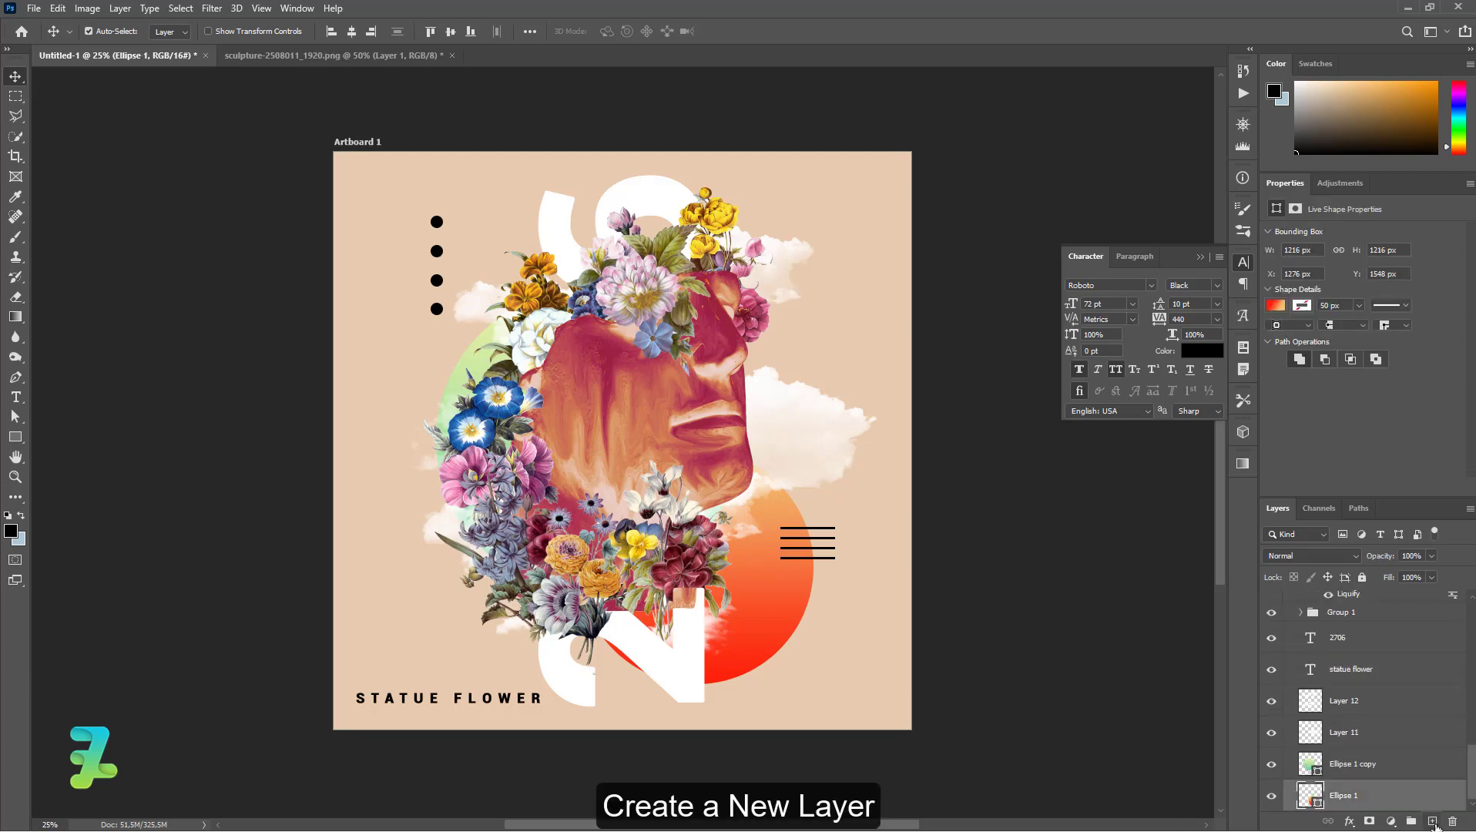
{"action": "mouse_move", "coordinate": [1314, 795]}
{"action": "left_mouse_down"}
{"action": "mouse_move", "coordinate": [1313, 825]}
{"action": "mouse_move", "coordinate": [1320, 755]}
{"action": "left_mouse_up"}
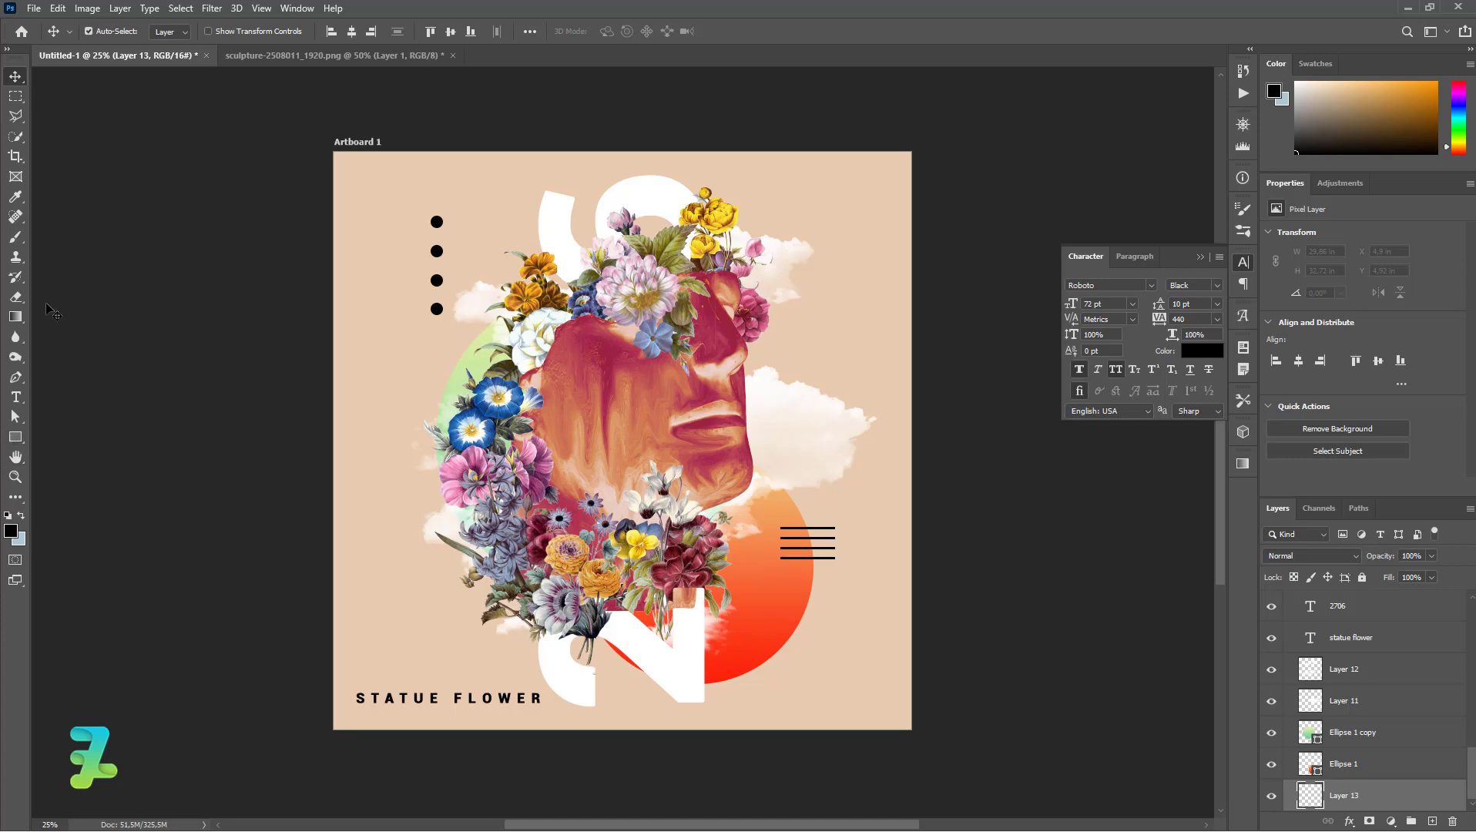
{"action": "left_click", "coordinate": [16, 237]}
{"action": "left_click", "coordinate": [113, 32]}
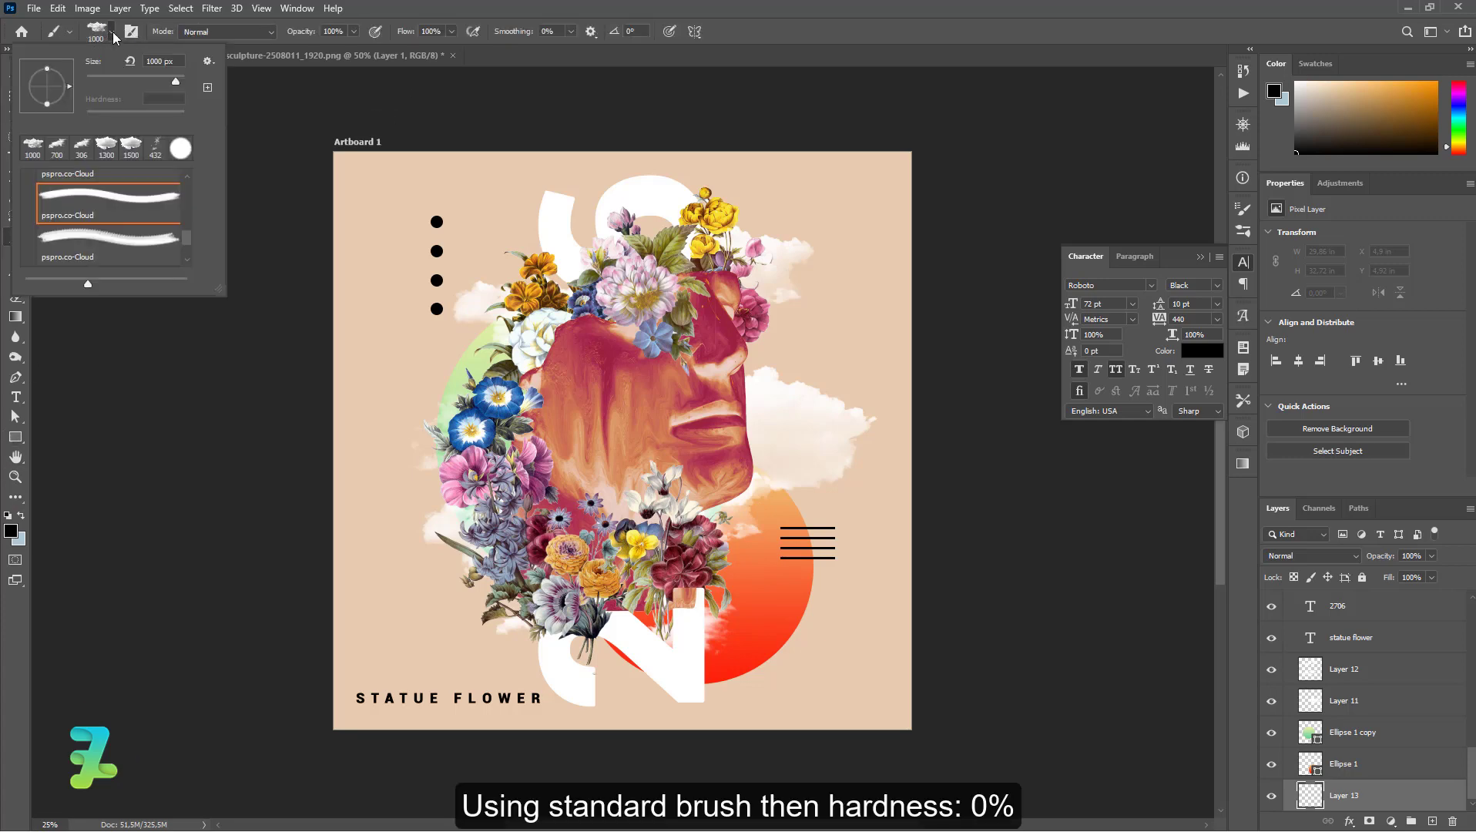
{"action": "left_click", "coordinate": [183, 148]}
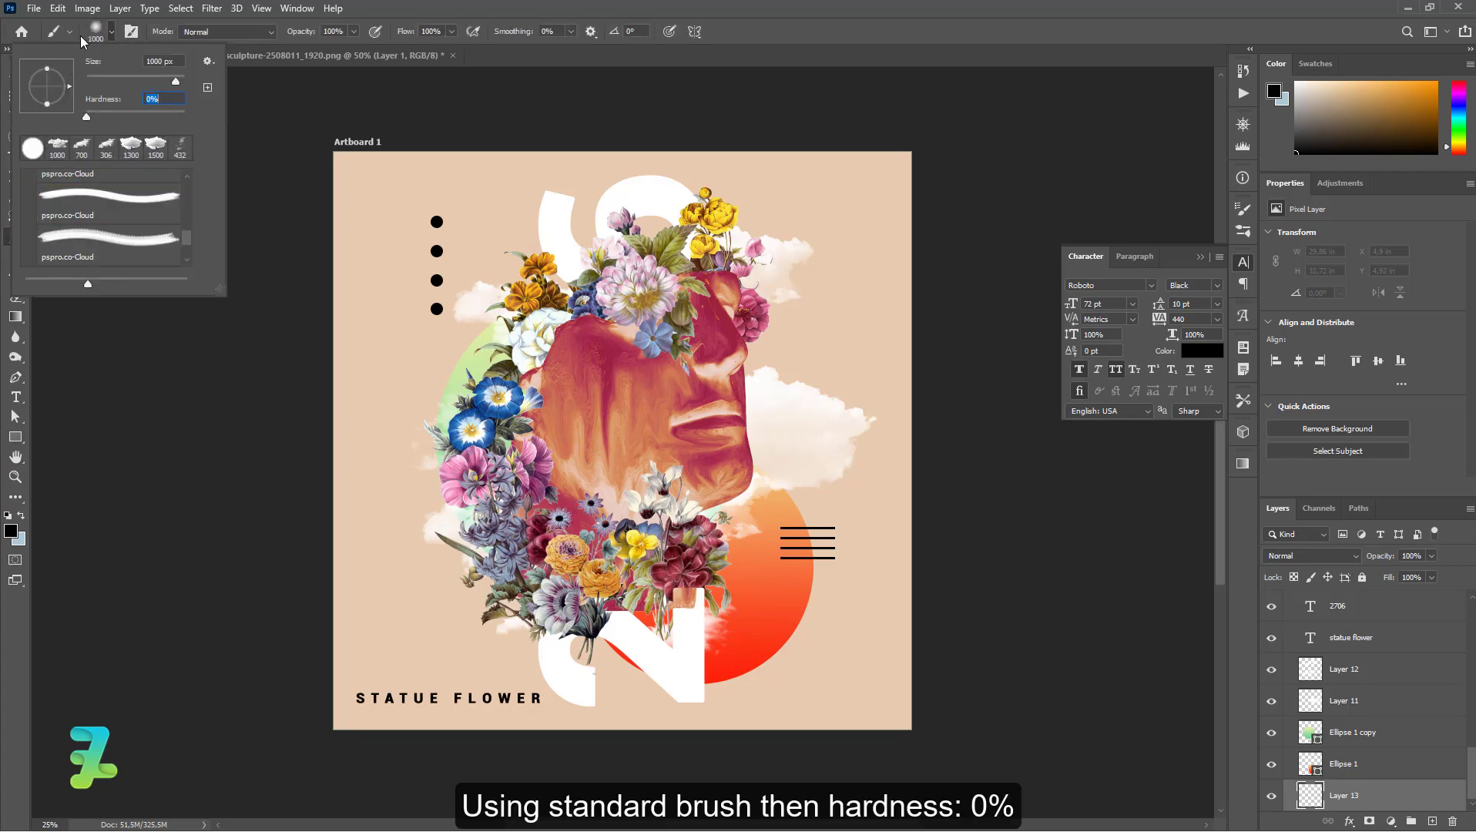
{"action": "key", "text": "Return"}
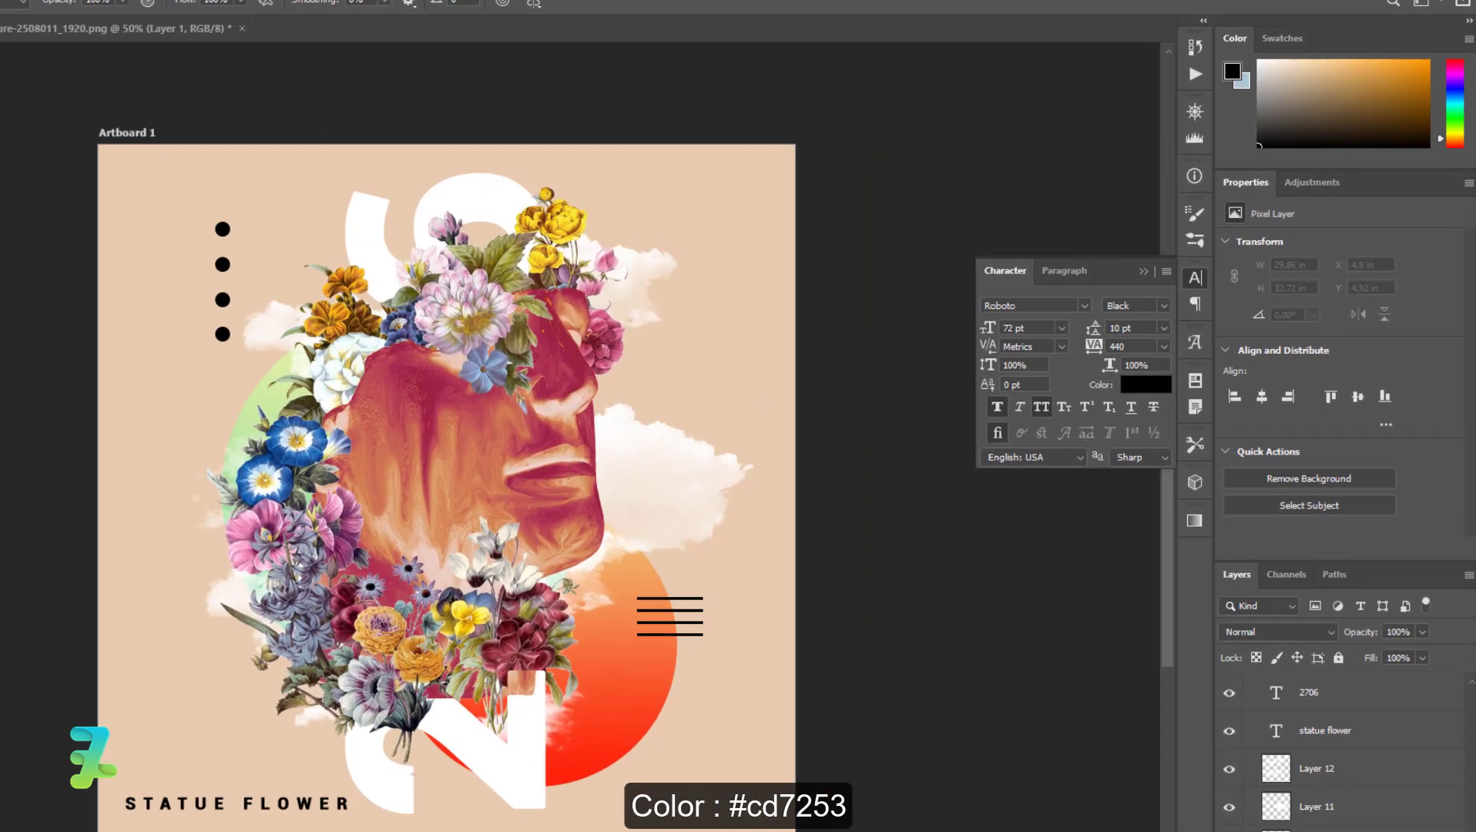
- Set the foreground colour to #cd7253 sampled from the sculpture's face
{"action": "left_click", "coordinate": [11, 532]}
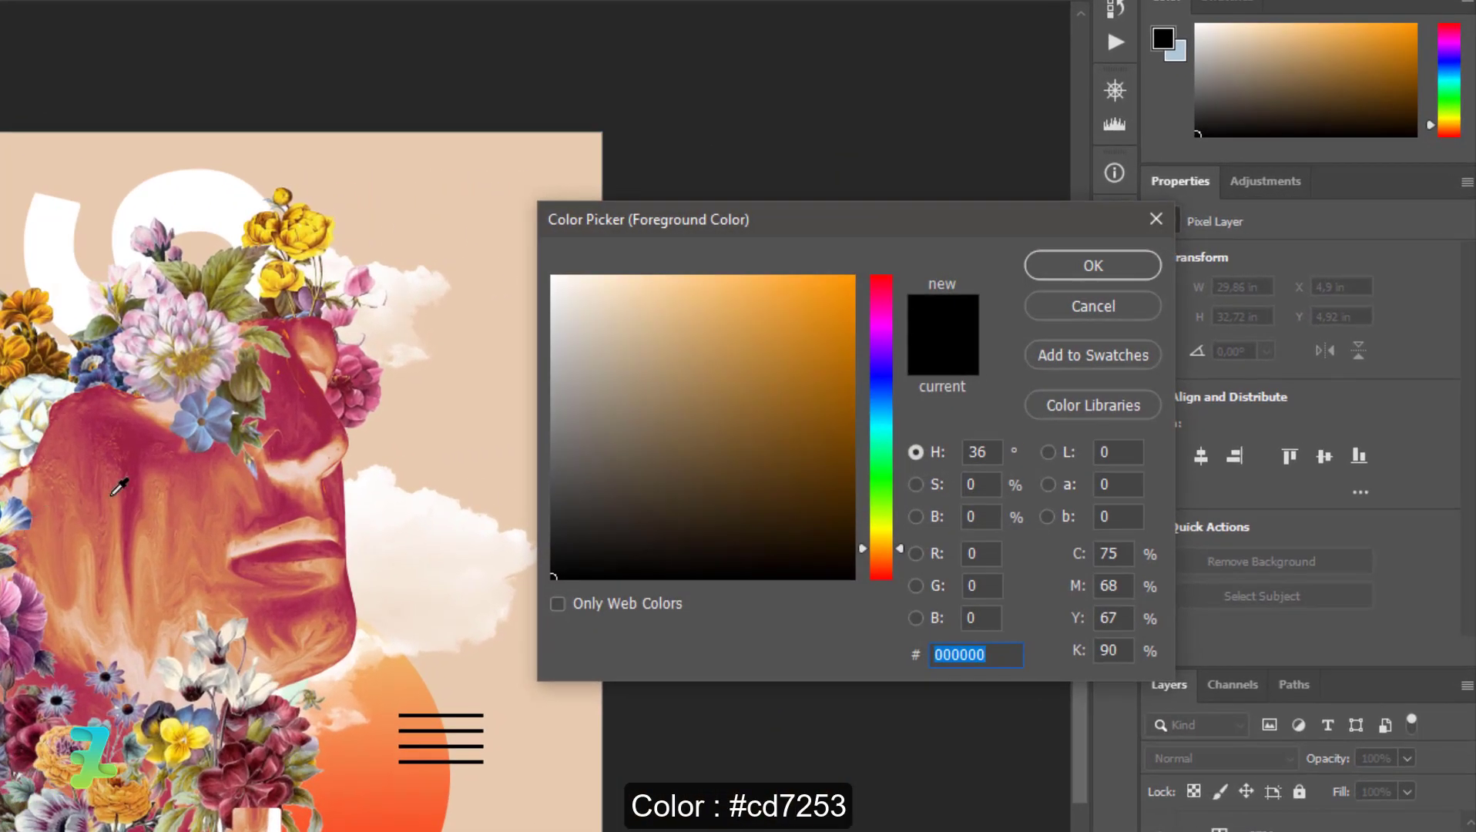
{"action": "left_click_drag", "start_coordinate": [137, 493], "coordinate": [109, 560]}
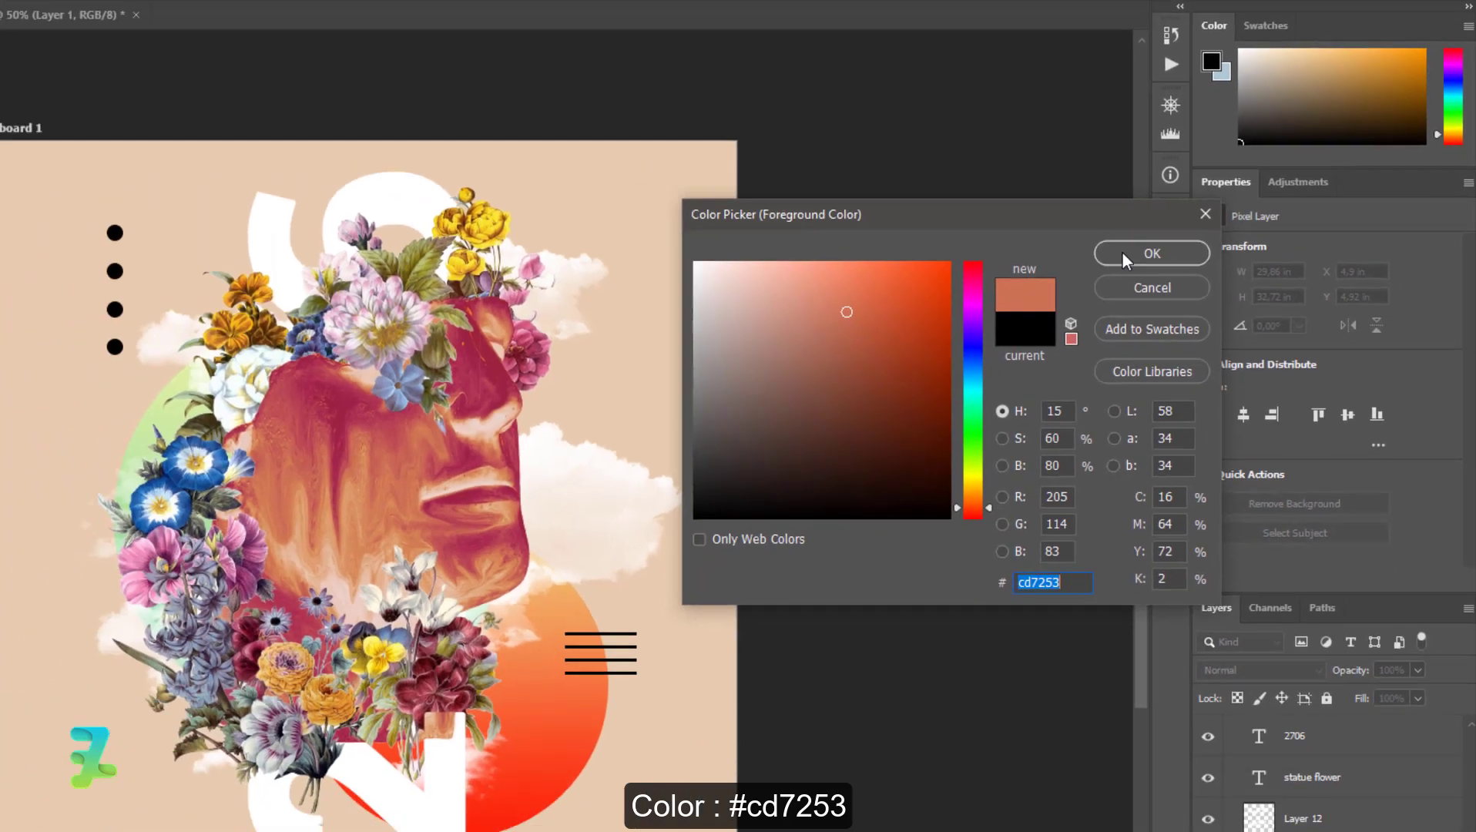
{"action": "left_click", "coordinate": [1079, 266]}
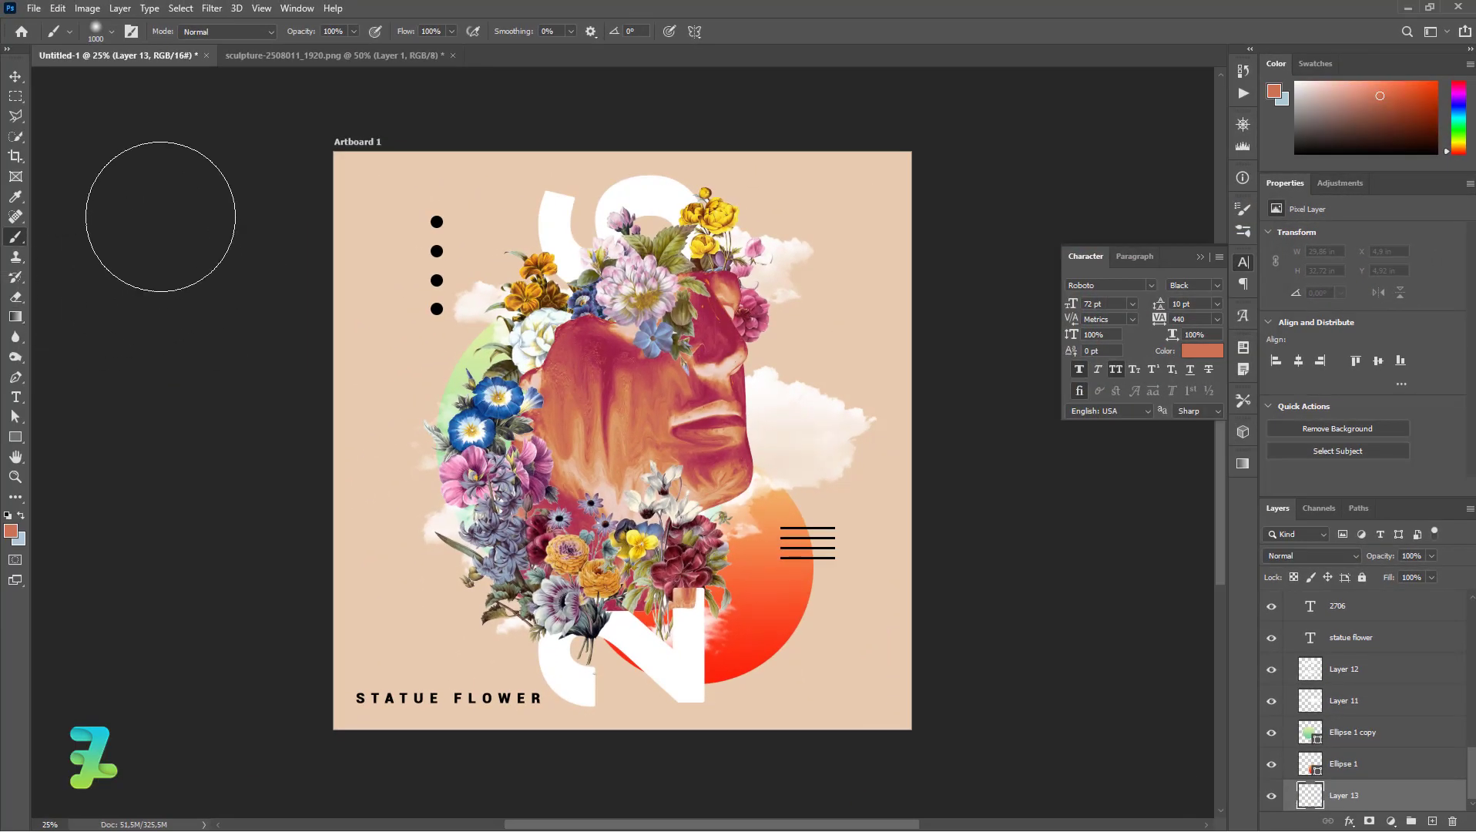
- Paint soft #cd7253 glow strokes across the artboard's top with the brush enlarged to 2700 px
{"action": "key", "text": "ctrl+minus"}
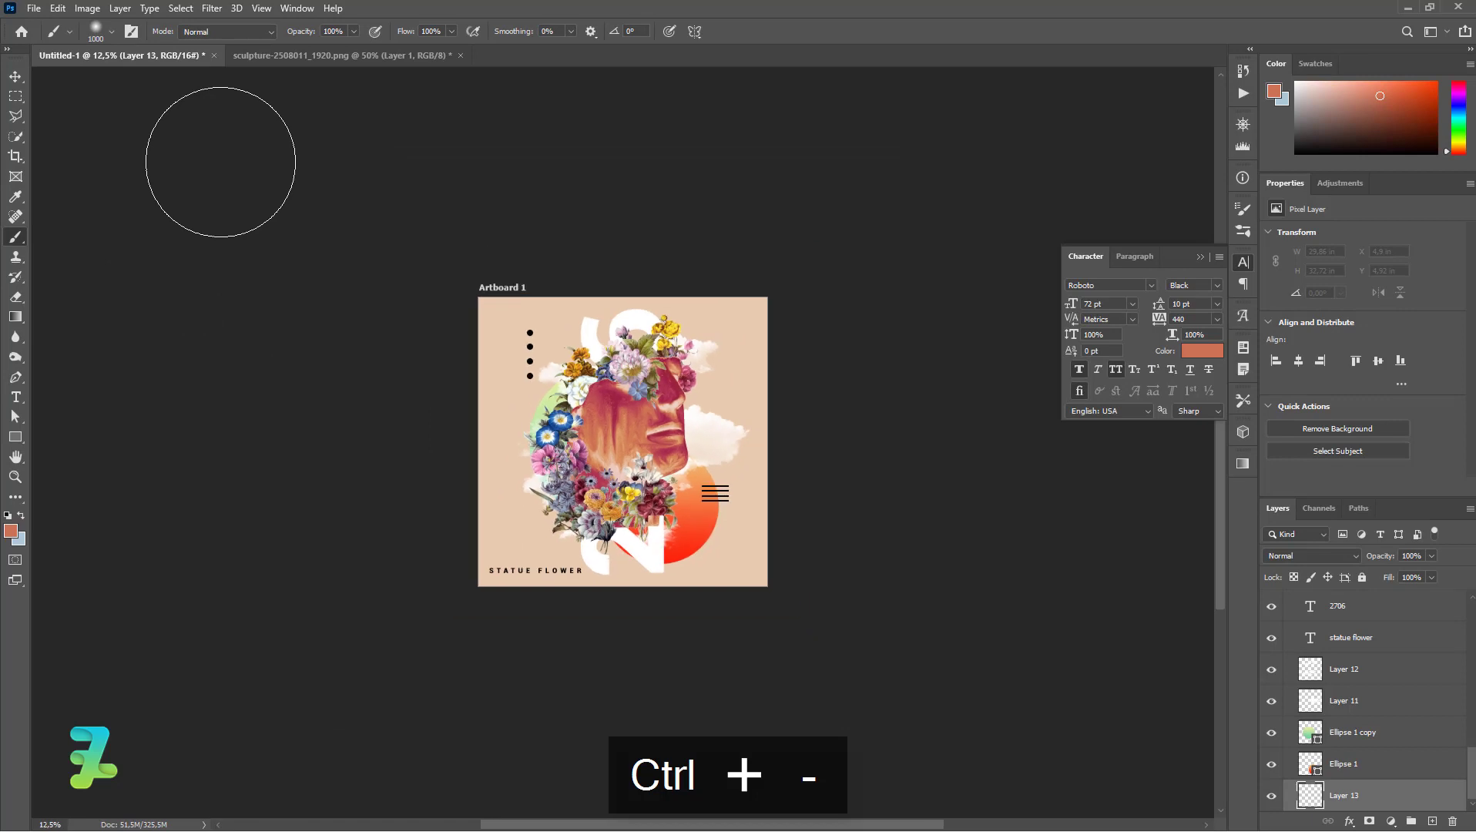
{"action": "key", "text": "bracketright"}
{"action": "key", "text": "bracketright"}
{"action": "key", "text": "bracketright"}
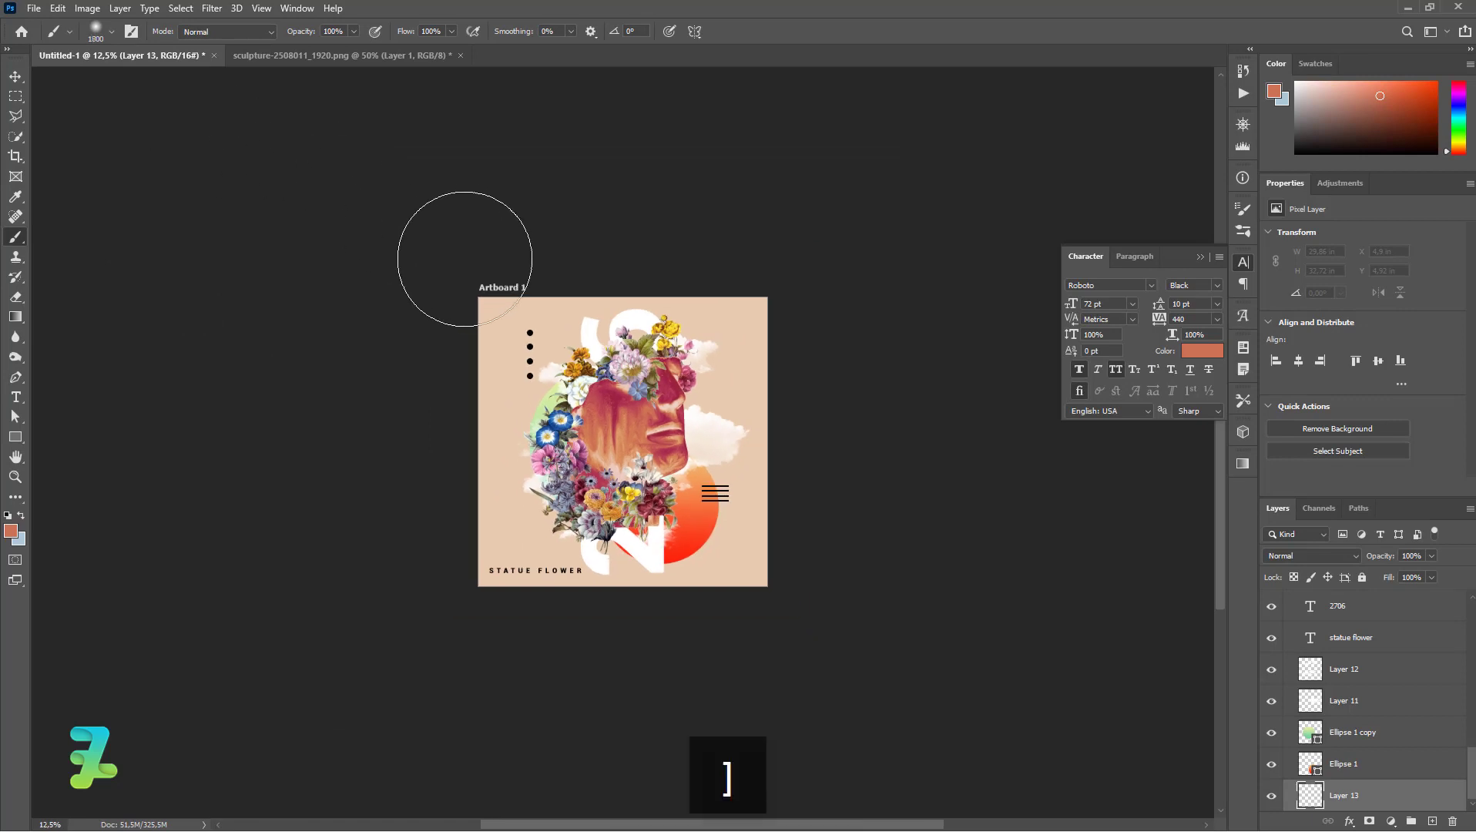
{"action": "key", "text": "bracketright"}
{"action": "key", "text": "bracketright"}
{"action": "key", "text": "bracketright"}
{"action": "mouse_move", "coordinate": [486, 247]}
{"action": "left_mouse_down"}
{"action": "mouse_move", "coordinate": [639, 221]}
{"action": "mouse_move", "coordinate": [857, 453]}
{"action": "left_mouse_up"}
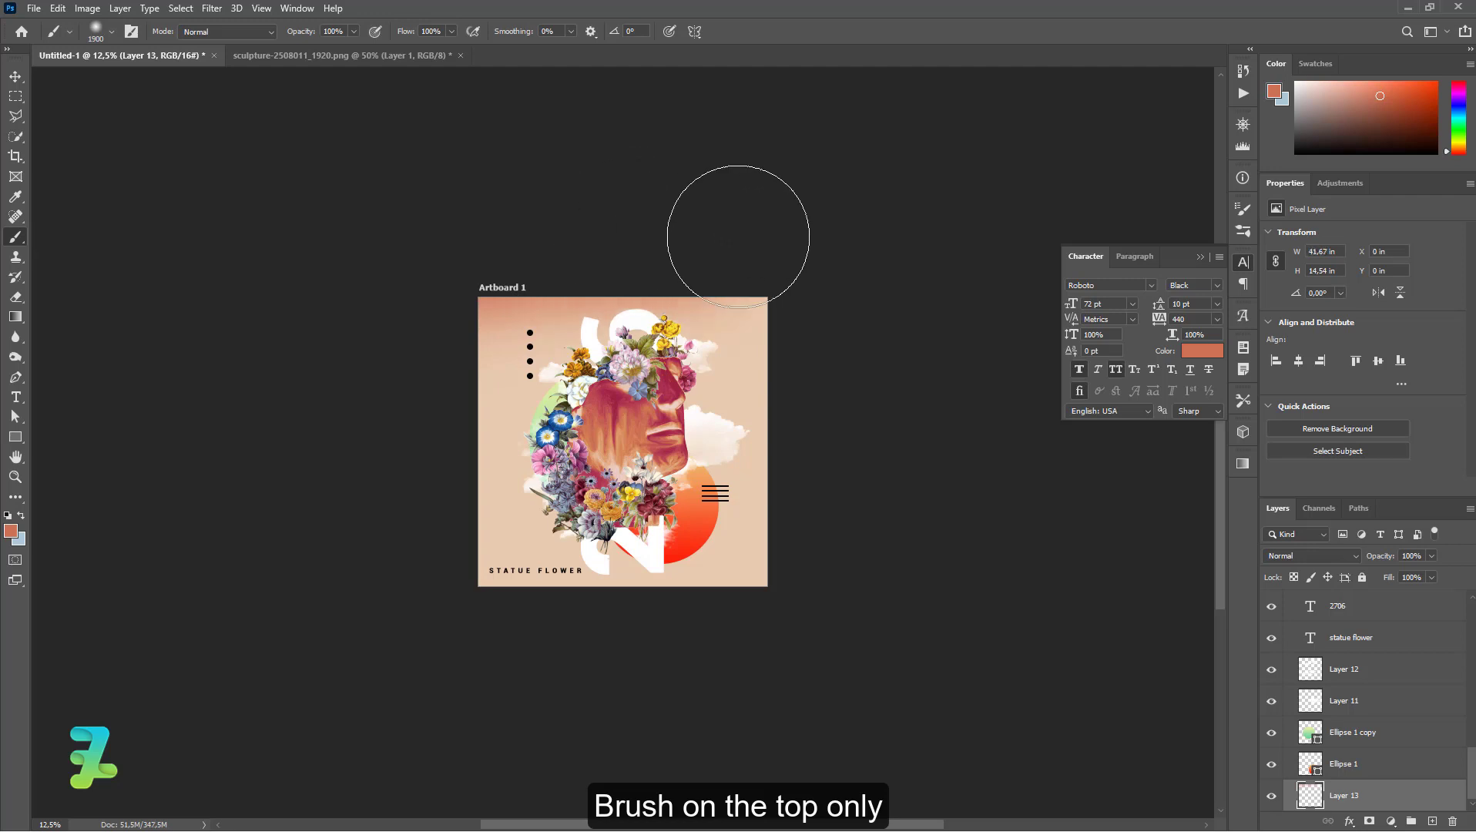
{"action": "key", "text": "bracketright"}
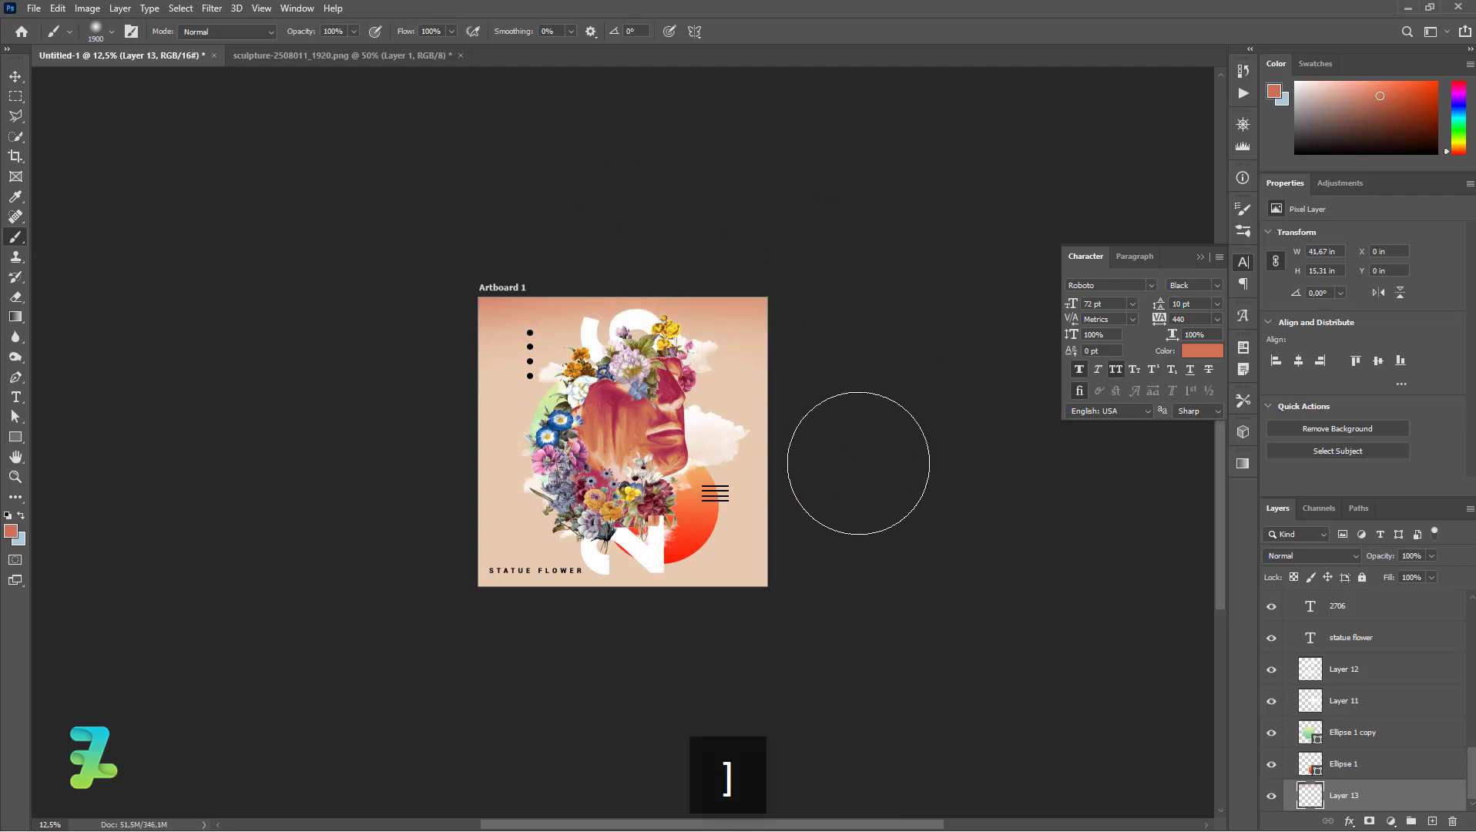
{"action": "key", "text": "bracketright"}
{"action": "key", "text": "bracketright"}
{"action": "key", "text": "bracketright"}
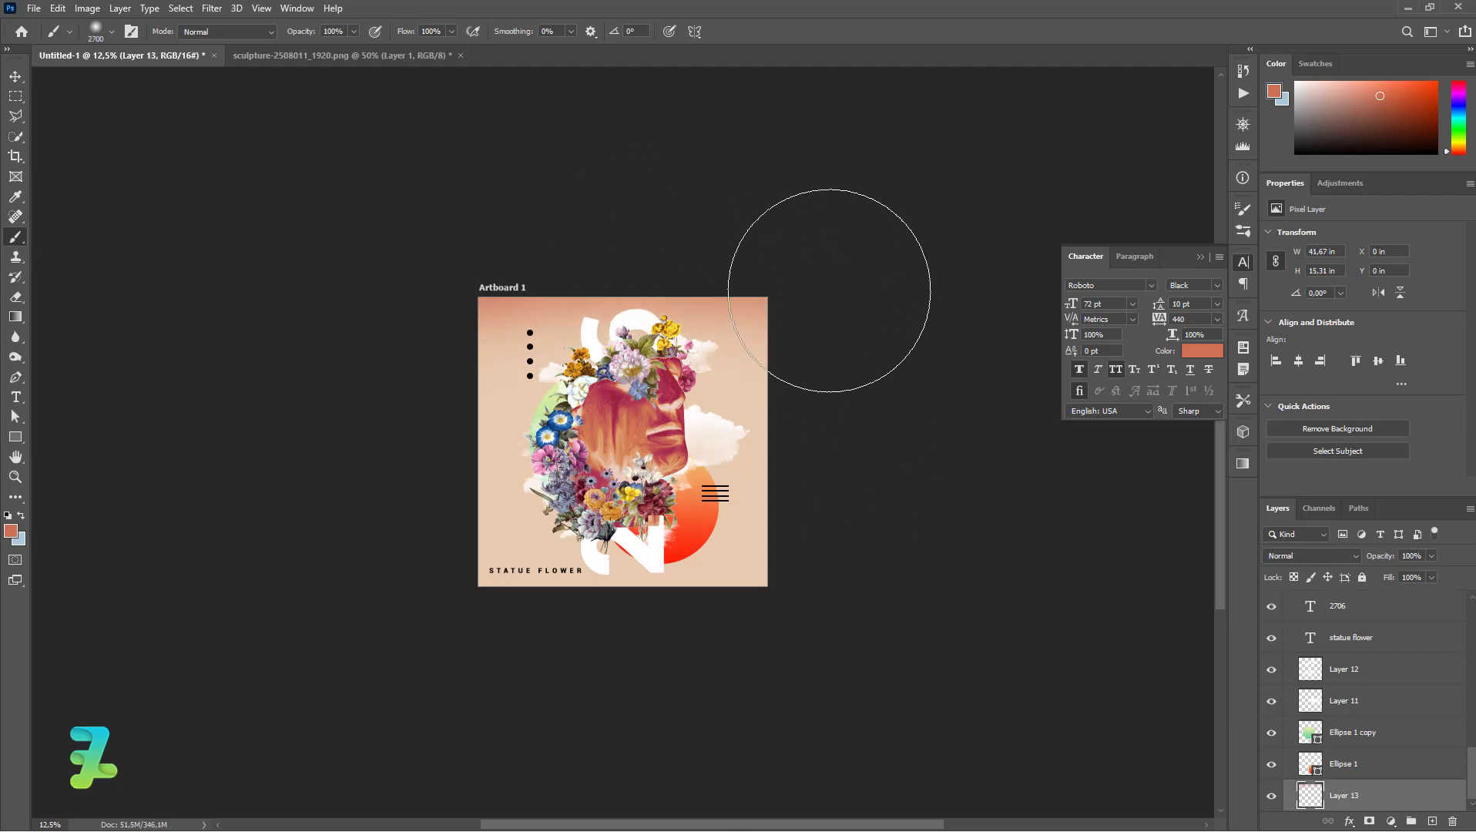
{"action": "left_click_drag", "start_coordinate": [857, 237], "coordinate": [778, 223]}
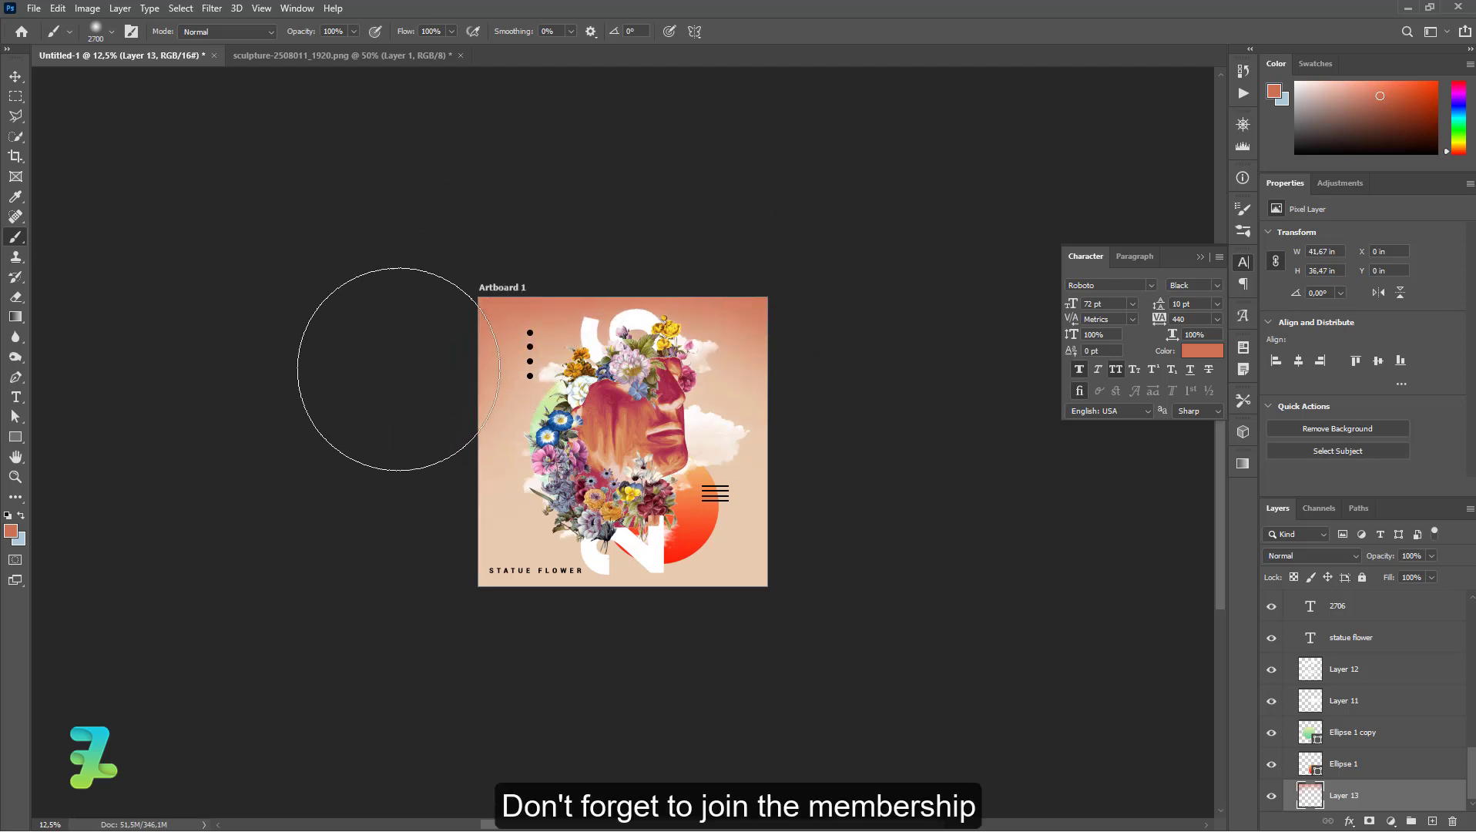
{"action": "mouse_move", "coordinate": [398, 369]}
{"action": "left_mouse_down"}
{"action": "mouse_move", "coordinate": [675, 188]}
{"action": "mouse_move", "coordinate": [833, 368]}
{"action": "left_mouse_up"}
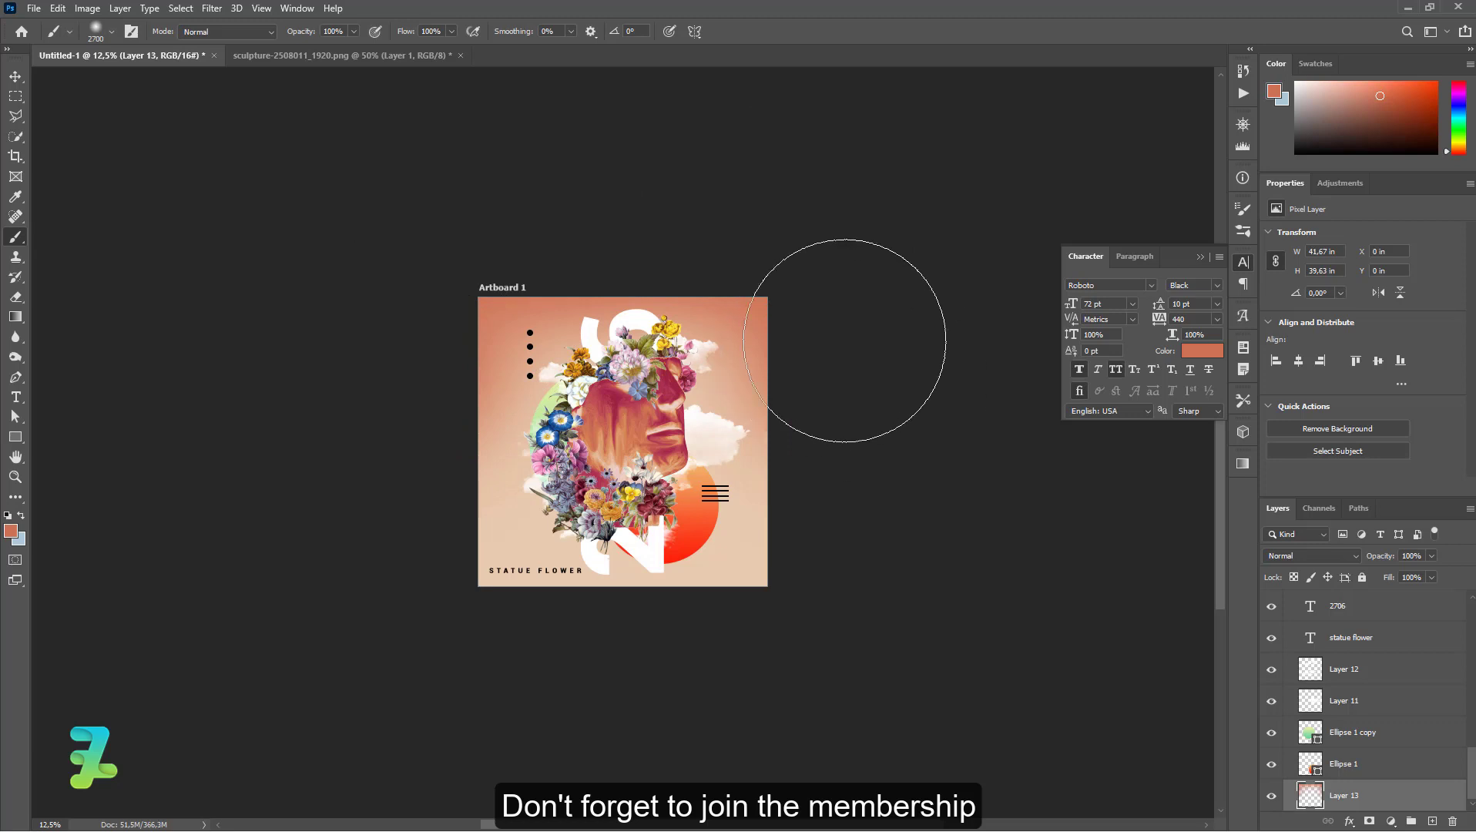
{"action": "mouse_move", "coordinate": [969, 319]}
{"action": "left_mouse_down"}
{"action": "mouse_move", "coordinate": [748, 204]}
{"action": "mouse_move", "coordinate": [923, 464]}
{"action": "mouse_move", "coordinate": [909, 500]}
{"action": "left_mouse_up"}
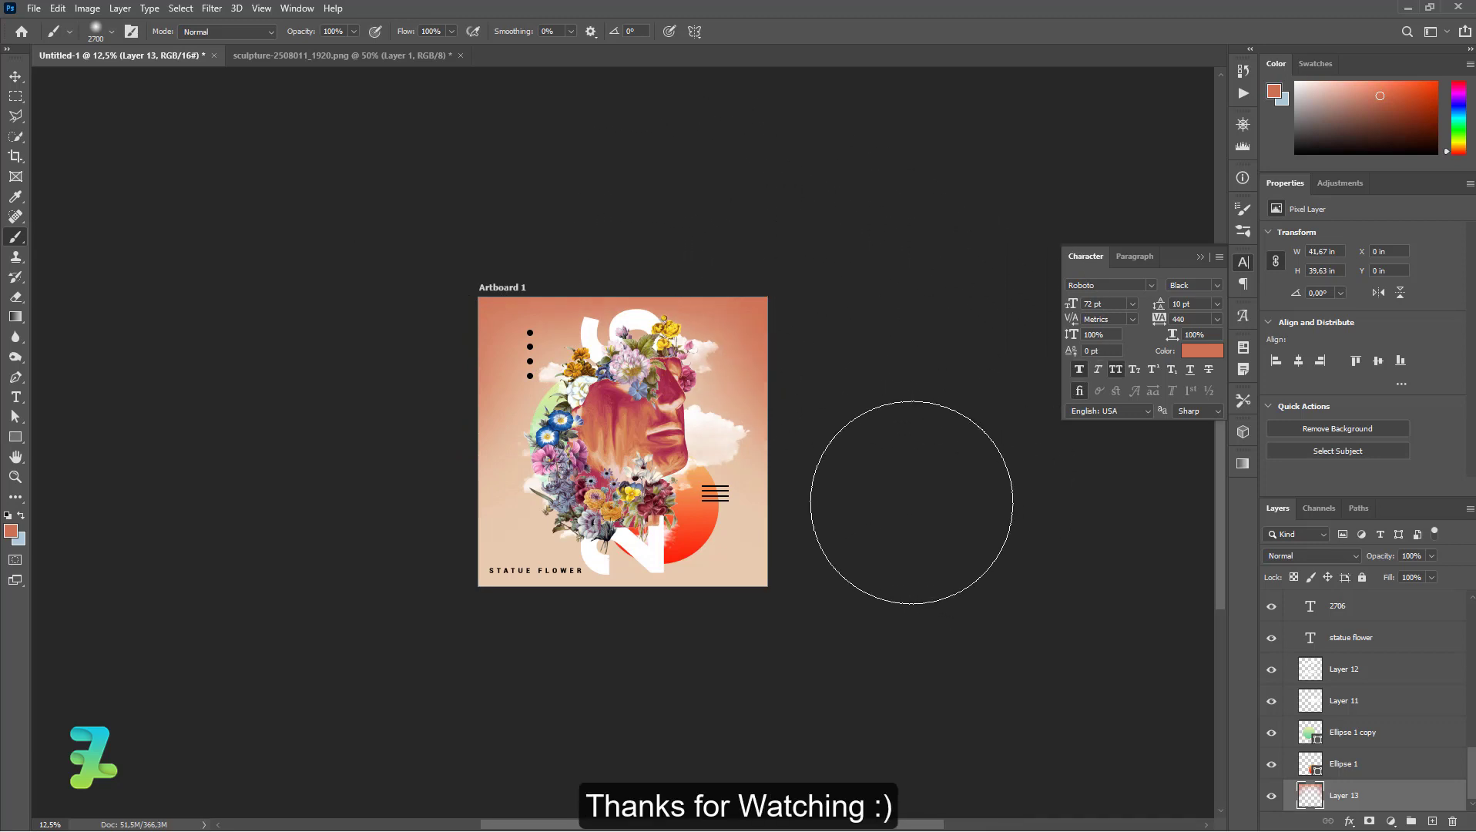
{"action": "left_click", "coordinate": [15, 76]}
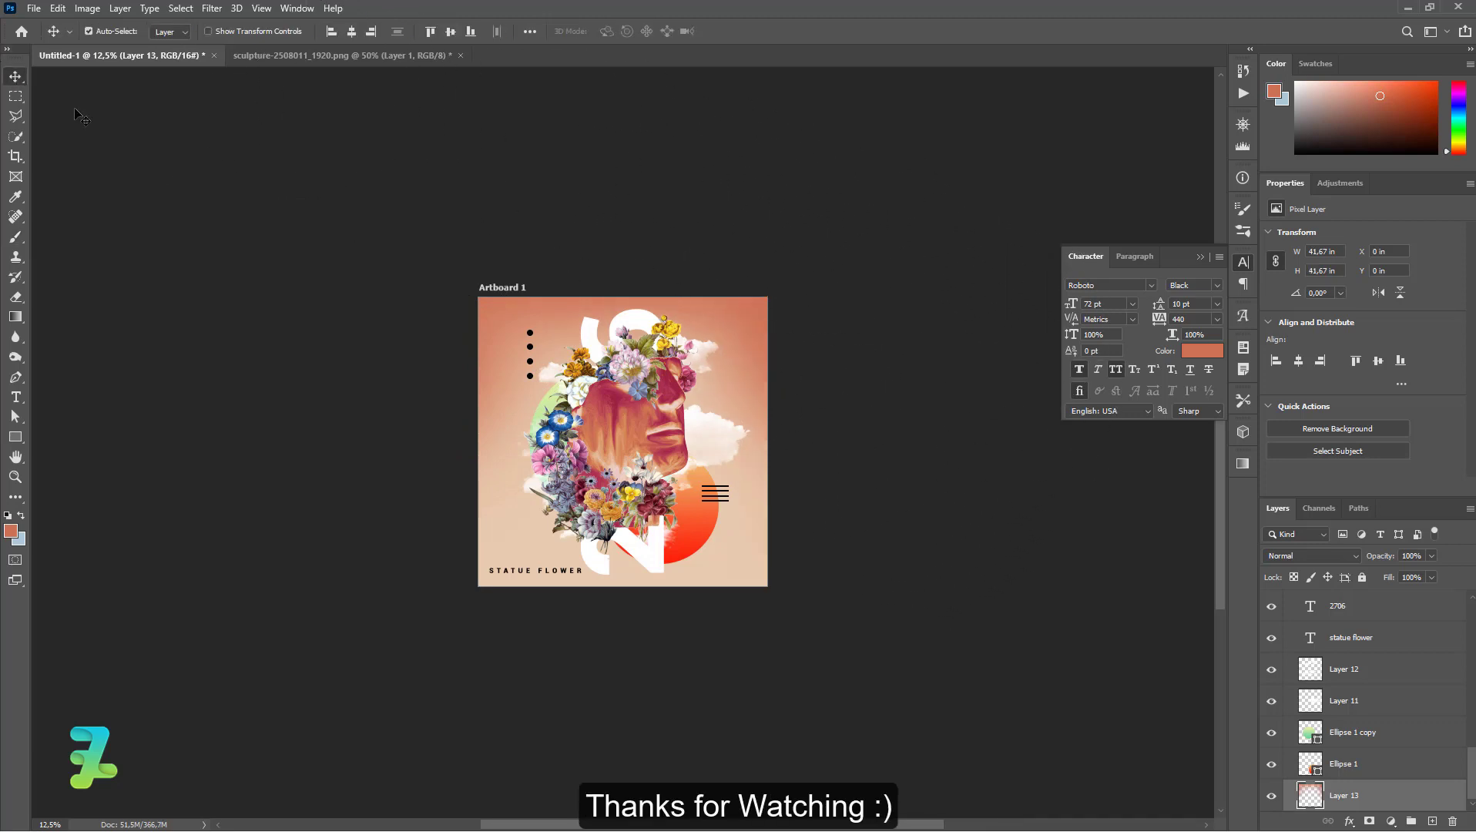
{"action": "key", "text": "ctrl+equal"}
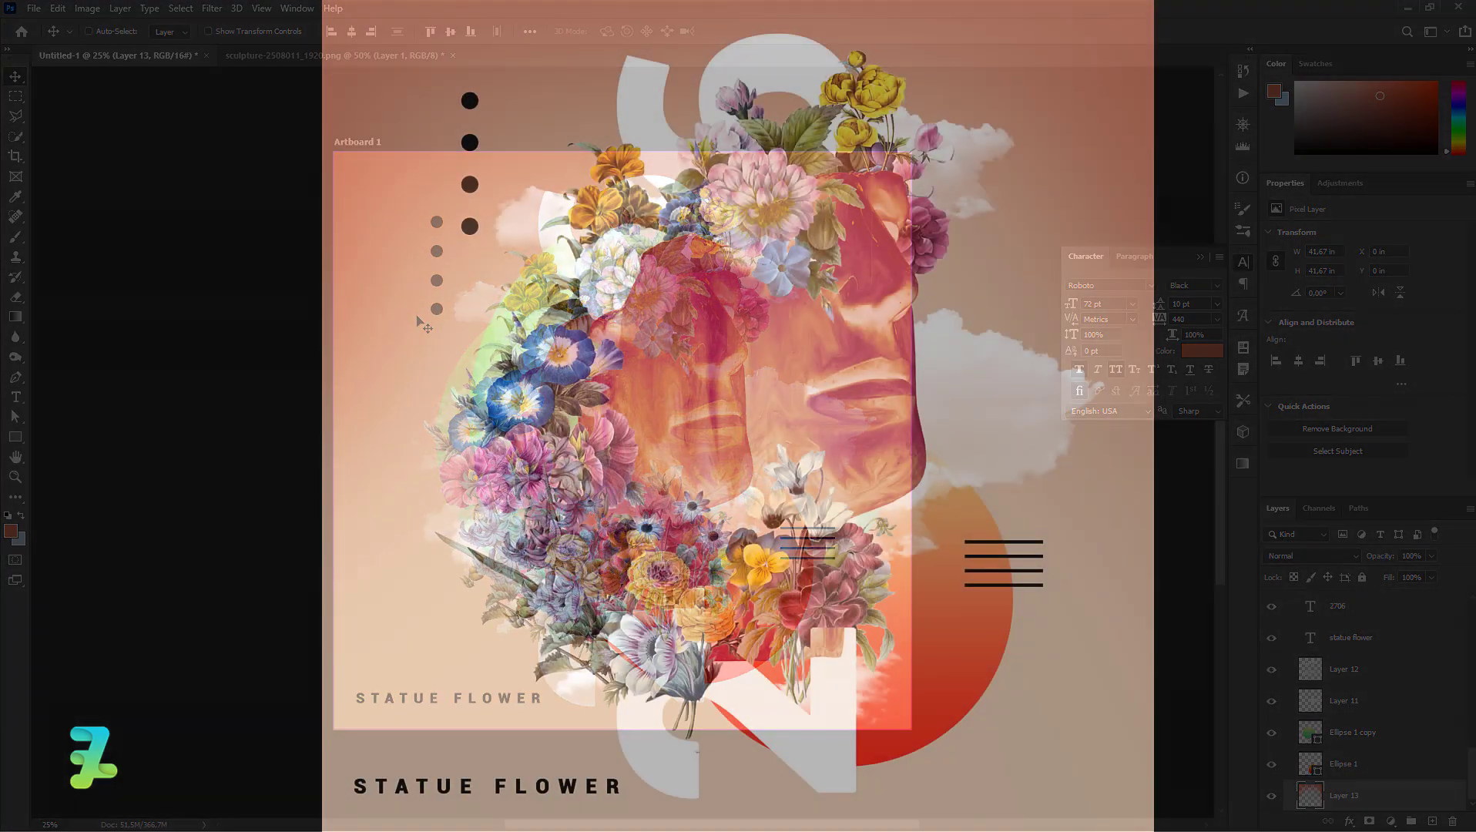